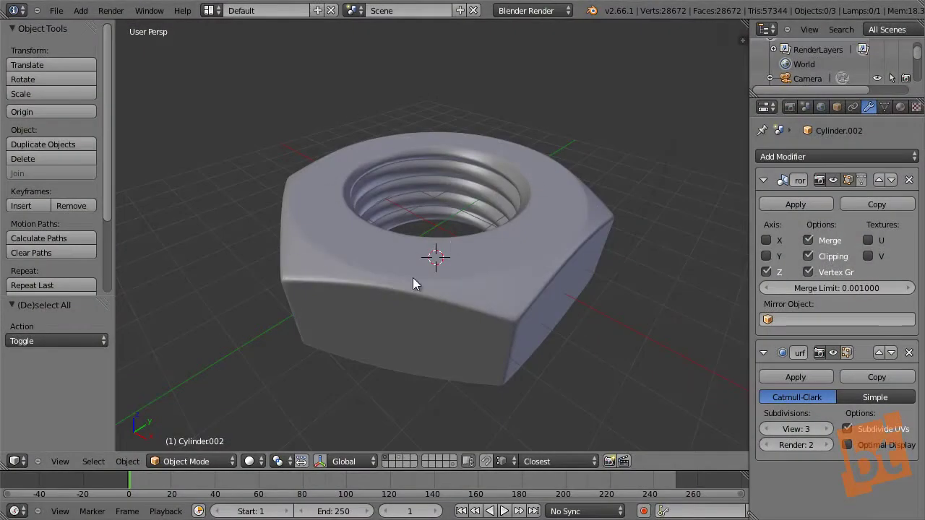
Switch to the lower-poly nut's layer and select the screw thread and nut body to inspect them.
{"action": "right_click", "coordinate": [437, 286]}
{"action": "middle_click_drag", "start_coordinate": [438, 286], "coordinate": [527, 325]}
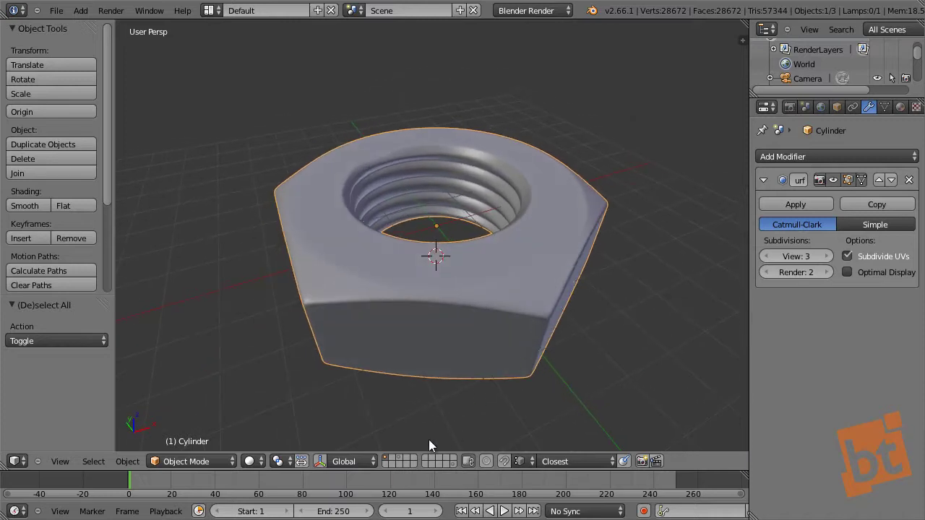
{"action": "left_click", "coordinate": [401, 458]}
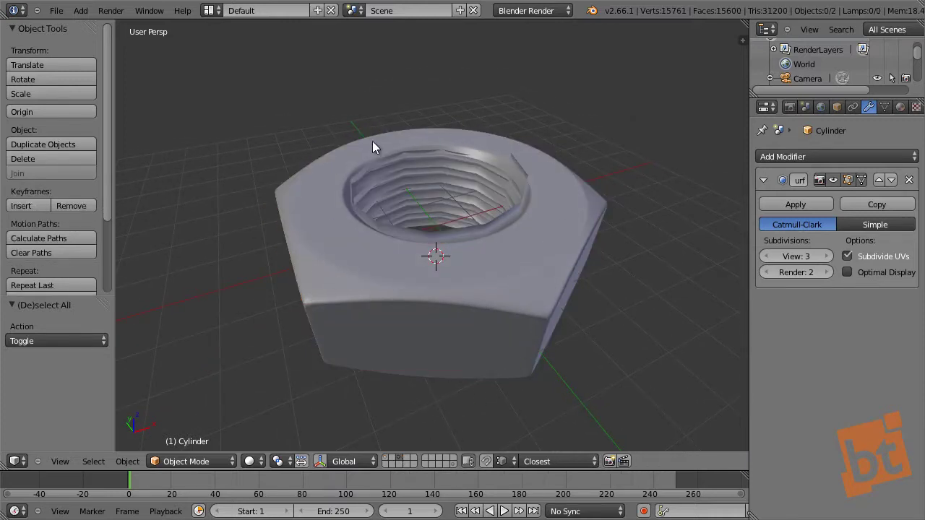
{"action": "right_click", "coordinate": [514, 204]}
{"action": "right_click", "coordinate": [515, 201]}
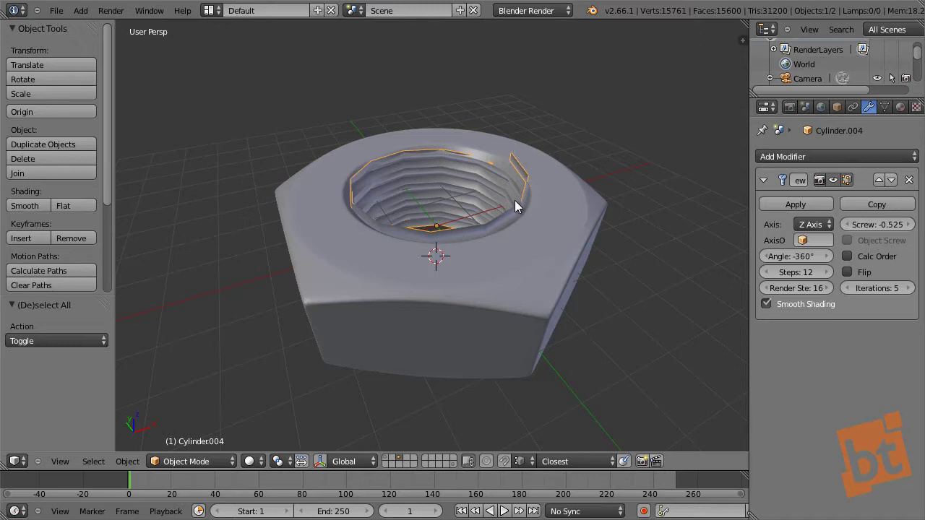
{"action": "right_click", "coordinate": [591, 217]}
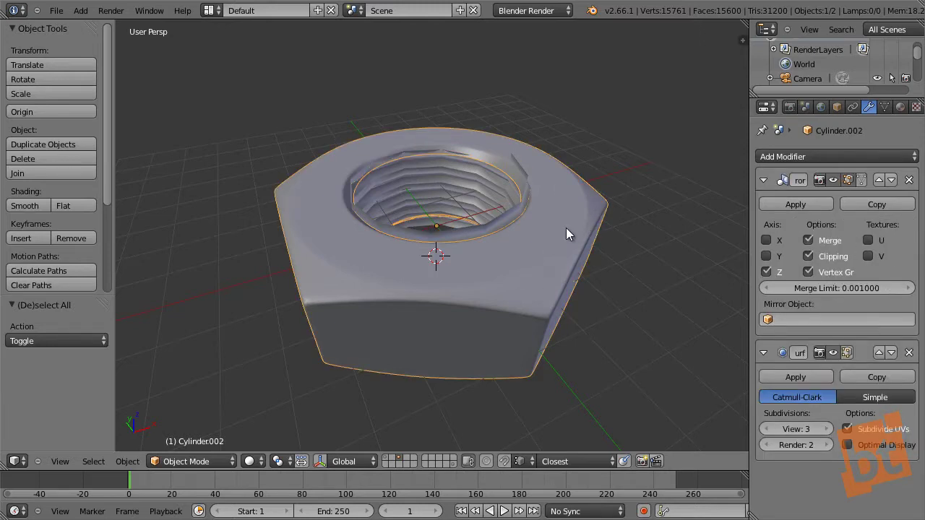
Isolate the nut body in local view and enter Edit Mode with edge selection.
{"action": "key", "text": "KP_Divide"}
{"action": "middle_click_drag", "start_coordinate": [564, 226], "coordinate": [505, 273]}
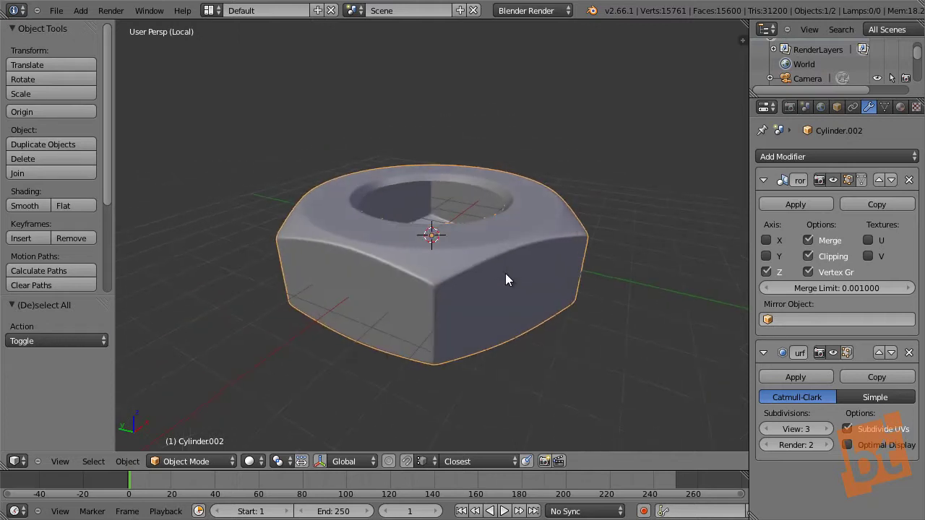
{"action": "key", "text": "Tab"}
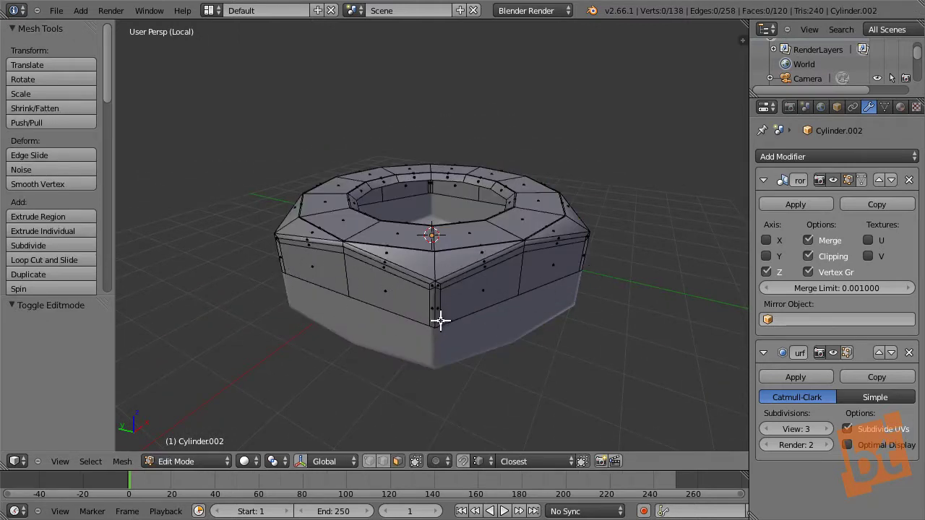
{"action": "key", "text": "Tab"}
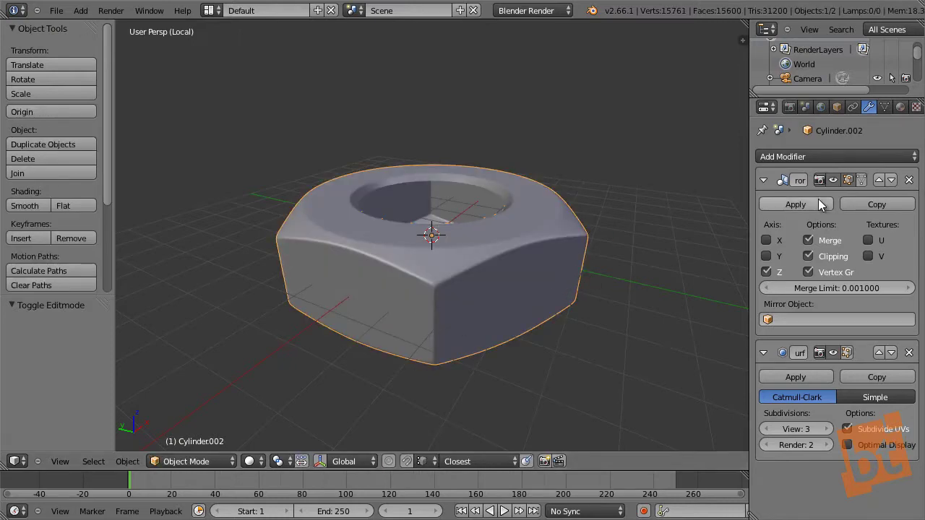
{"action": "key", "text": "Tab"}
{"action": "scroll", "coordinate": [481, 195], "scroll_direction": "up", "scroll_amount": 3}
{"action": "scroll", "coordinate": [481, 195], "scroll_direction": "up", "scroll_amount": 2}
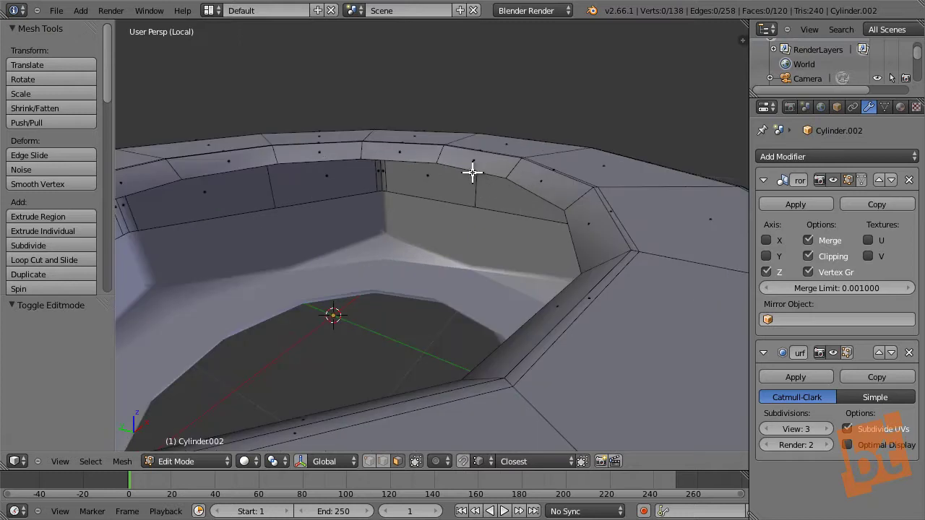
{"action": "key", "text": "ctrl+Tab"}
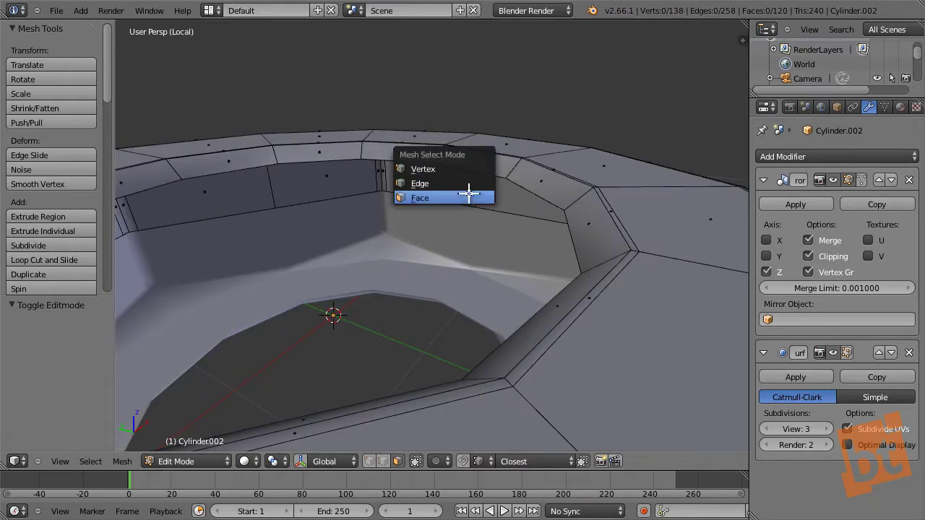
{"action": "left_click", "coordinate": [469, 191]}
{"action": "key", "text": "ctrl+Tab"}
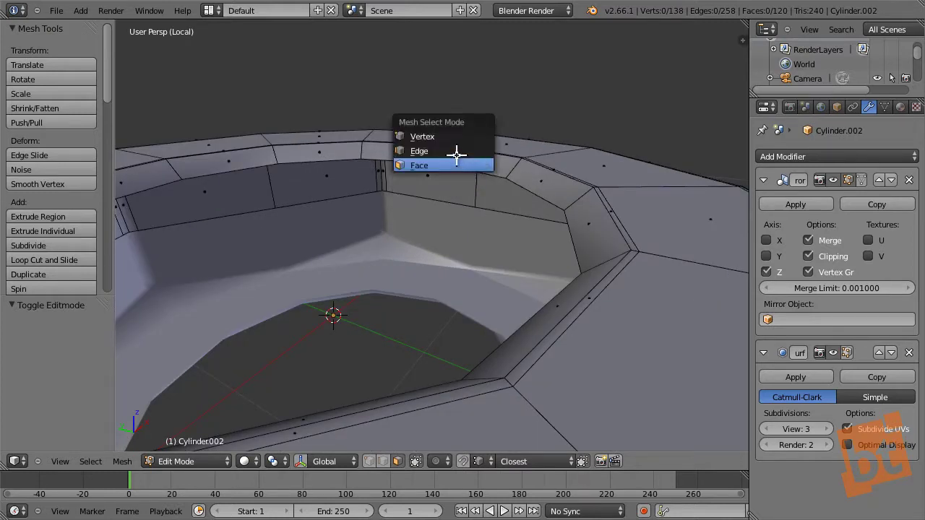
{"action": "left_click", "coordinate": [450, 153]}
Select the face loops lining the hole's top, delete them as faces, and frame the object.
{"action": "left_click", "coordinate": [476, 168], "text": "alt"}
{"action": "middle_click_drag", "start_coordinate": [564, 205], "coordinate": [619, 237]}
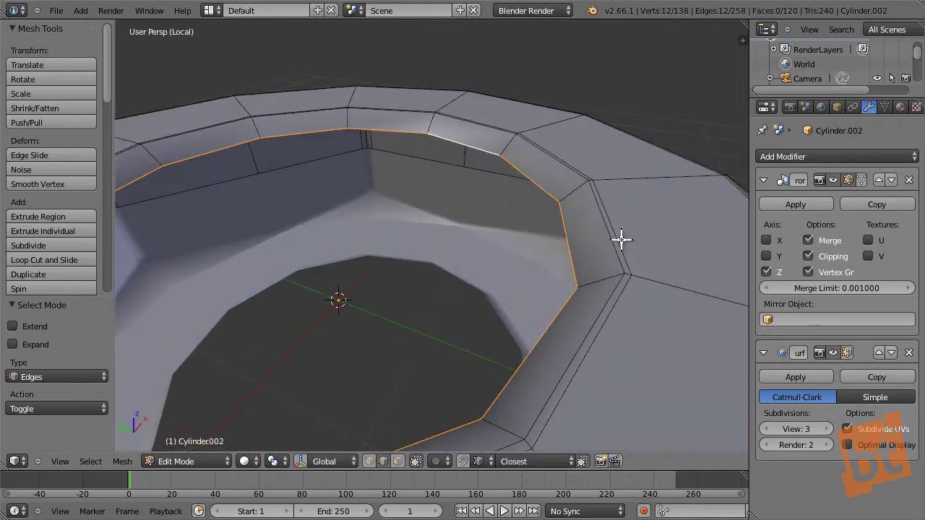
{"action": "left_click", "coordinate": [609, 236], "text": "alt+shift"}
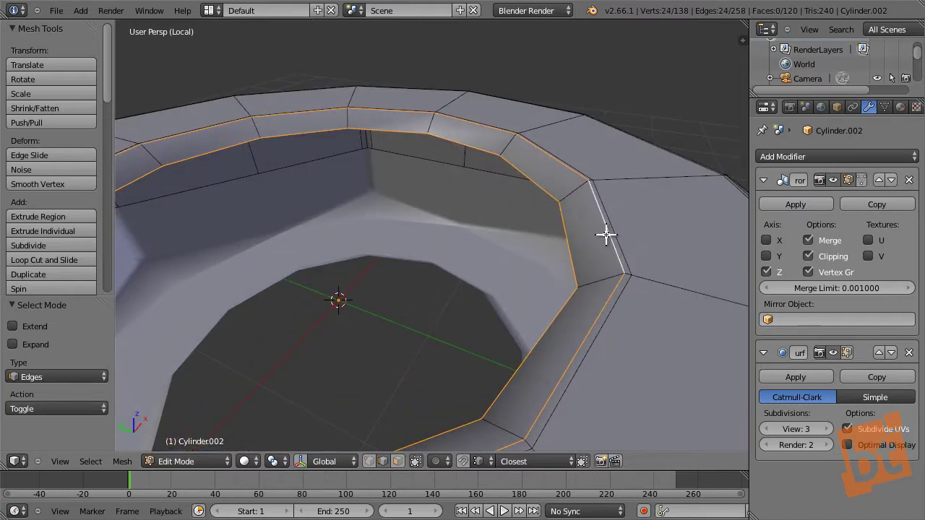
{"action": "key", "text": "ctrl+Tab"}
{"action": "left_click", "coordinate": [599, 250]}
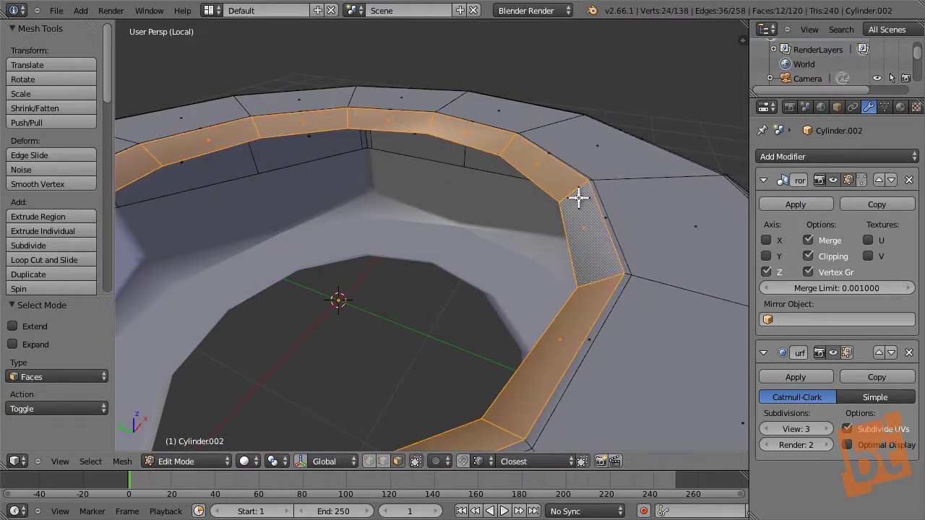
{"action": "left_click", "coordinate": [627, 274], "text": "alt+shift"}
{"action": "key", "text": "x"}
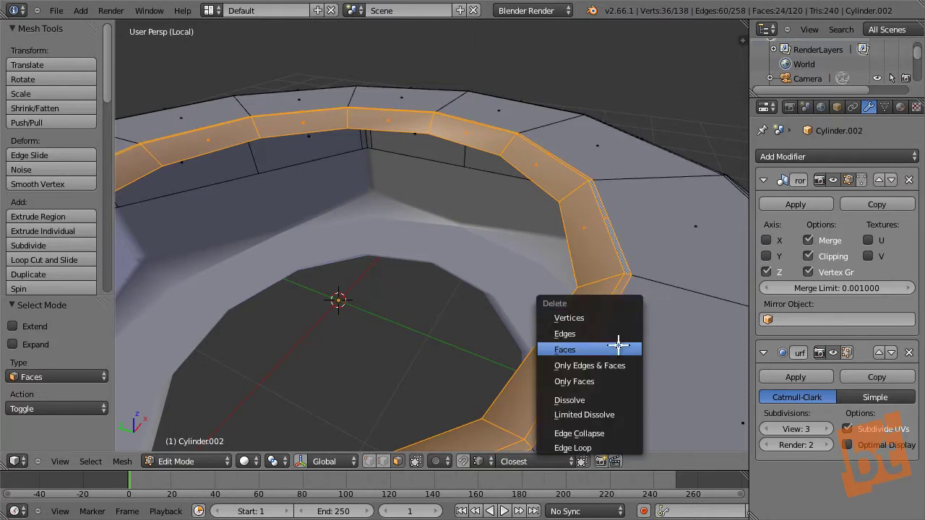
{"action": "left_click", "coordinate": [619, 346]}
{"action": "key", "text": "Tab"}
{"action": "key", "text": "Home"}
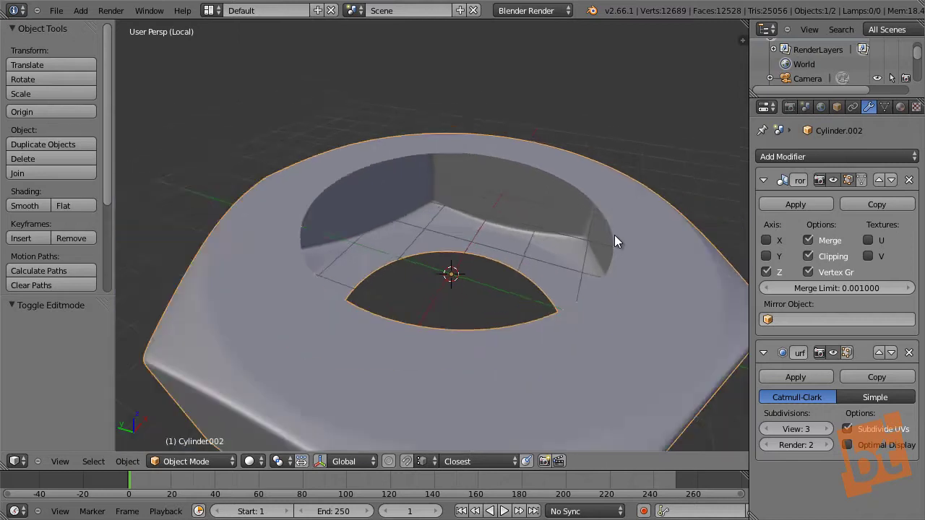
Apply the nut body's Mirror modifier and enter Edit Mode.
{"action": "mouse_move", "coordinate": [605, 256]}
{"action": "middle_mouse_down"}
{"action": "mouse_move", "coordinate": [566, 274]}
{"action": "mouse_move", "coordinate": [596, 257]}
{"action": "middle_mouse_up"}
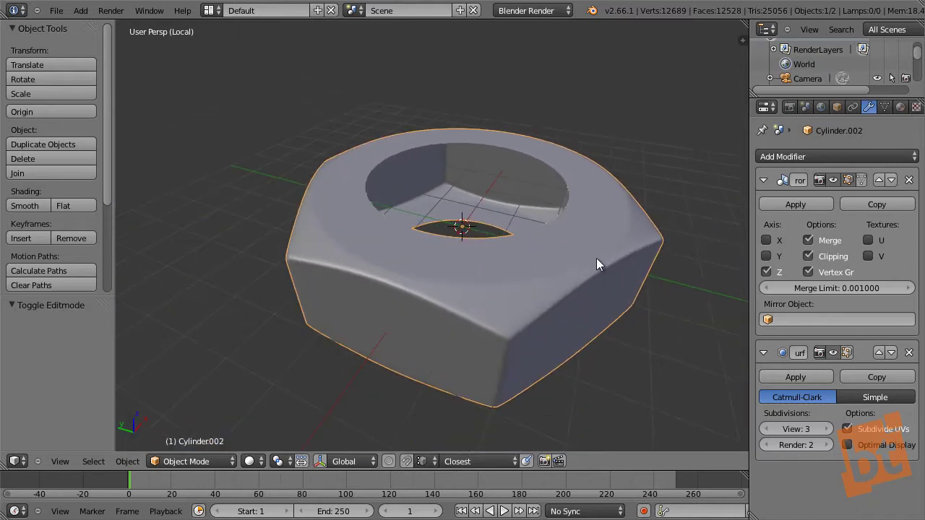
{"action": "left_click", "coordinate": [794, 205]}
{"action": "key", "text": "Tab"}
Select the hole's inner ring edge loop in edge selection mode.
{"action": "middle_click_drag", "start_coordinate": [537, 289], "coordinate": [412, 146]}
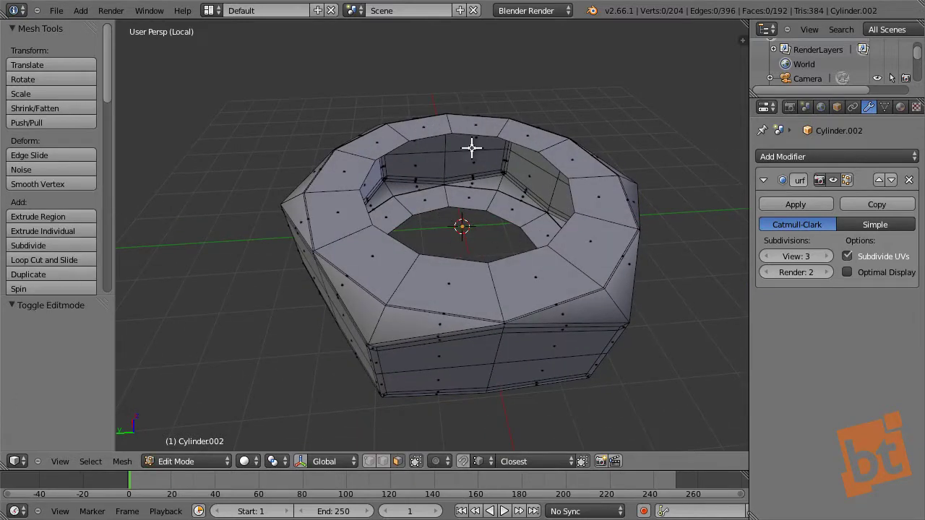
{"action": "middle_click_drag", "start_coordinate": [515, 320], "coordinate": [471, 155]}
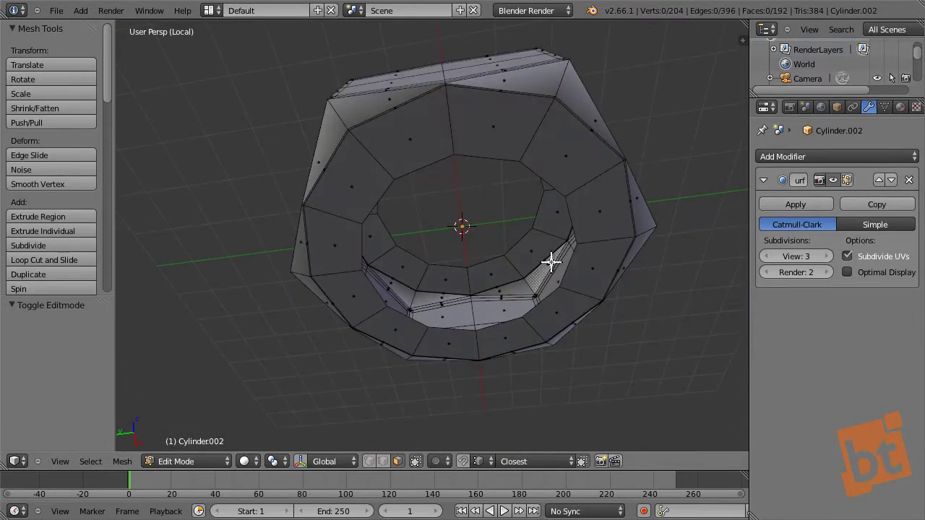
{"action": "middle_click_drag", "start_coordinate": [530, 260], "coordinate": [473, 197]}
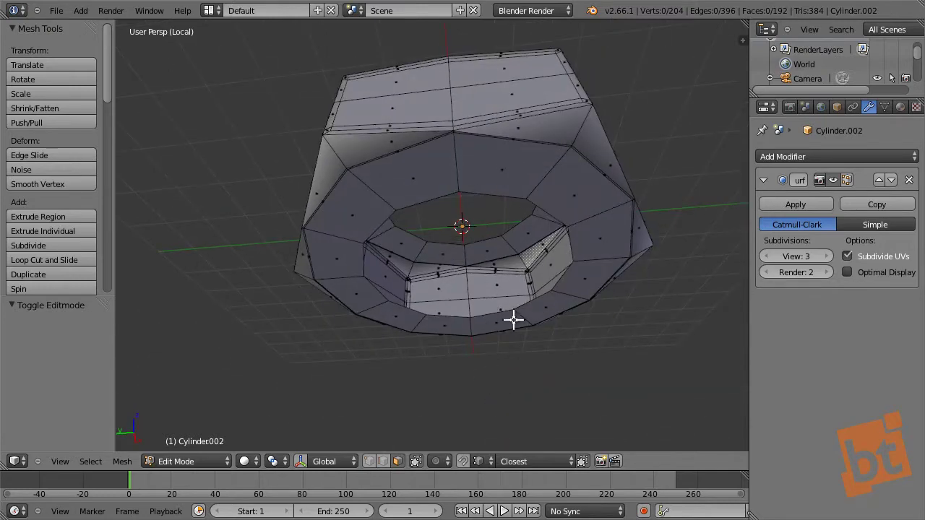
{"action": "middle_click_drag", "start_coordinate": [528, 205], "coordinate": [429, 285]}
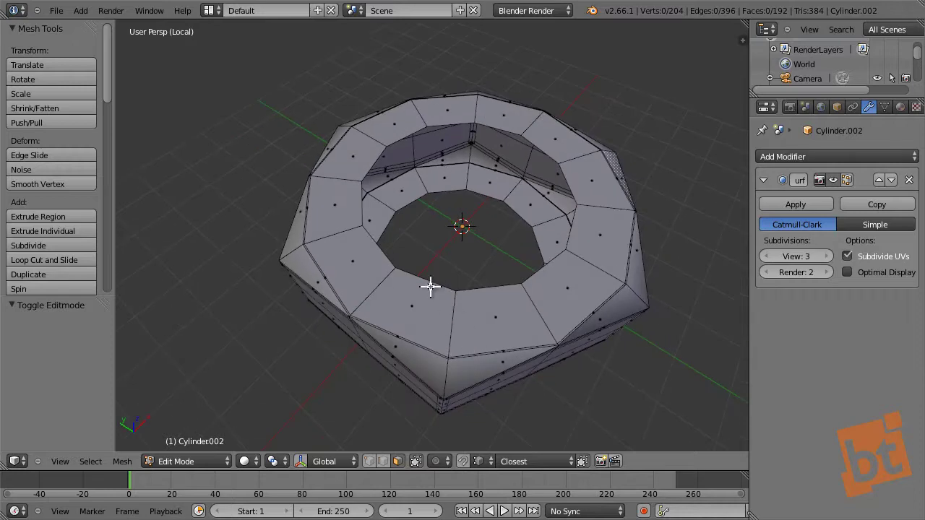
{"action": "middle_click_drag", "start_coordinate": [546, 218], "coordinate": [497, 264]}
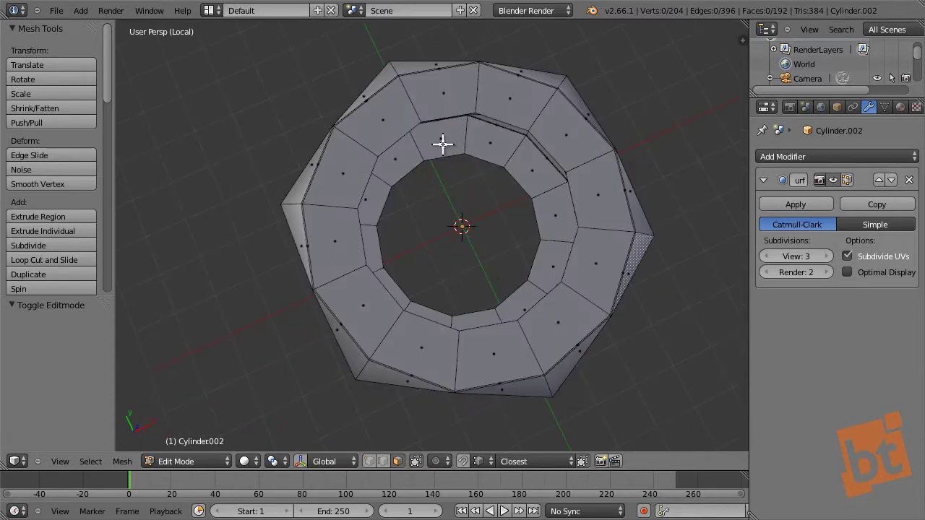
{"action": "middle_click_drag", "start_coordinate": [432, 215], "coordinate": [522, 134]}
{"action": "key", "text": "ctrl+Tab"}
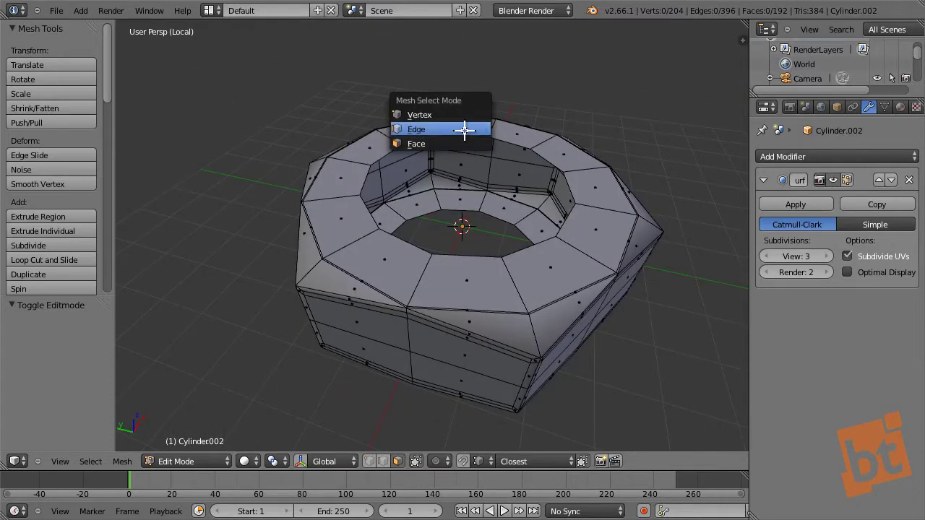
{"action": "left_click", "coordinate": [466, 130]}
{"action": "right_click", "coordinate": [424, 140], "text": "alt"}
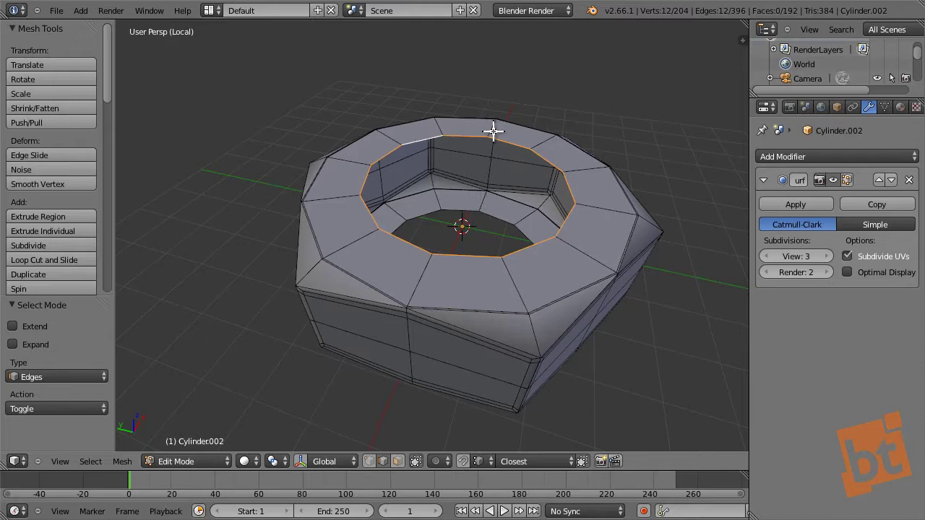
Fill the inner edge loop with a new cap face and deselect everything.
{"action": "key", "text": "f"}
{"action": "middle_click_drag", "start_coordinate": [493, 130], "coordinate": [484, 165]}
{"action": "key", "text": "a"}
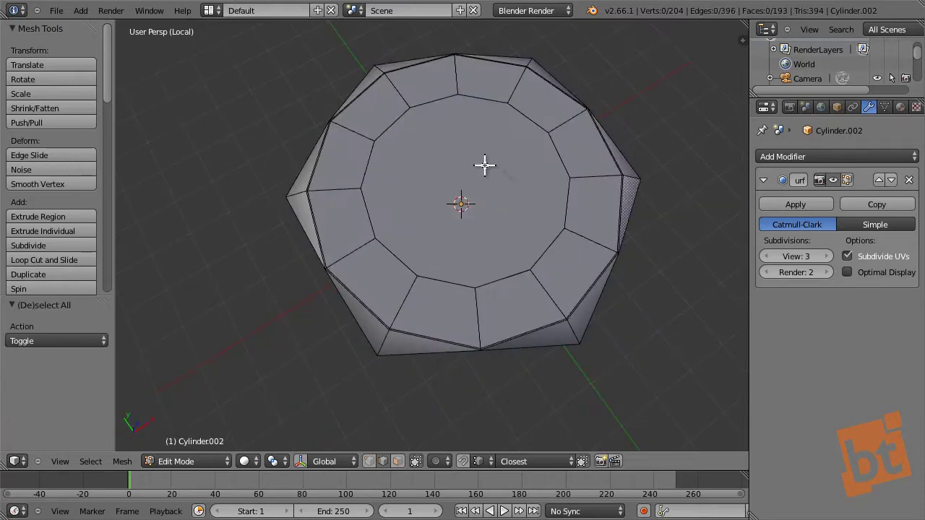
{"action": "scroll", "coordinate": [429, 135], "scroll_direction": "up", "scroll_amount": 2}
{"action": "scroll", "coordinate": [429, 136], "scroll_direction": "up", "scroll_amount": 1}
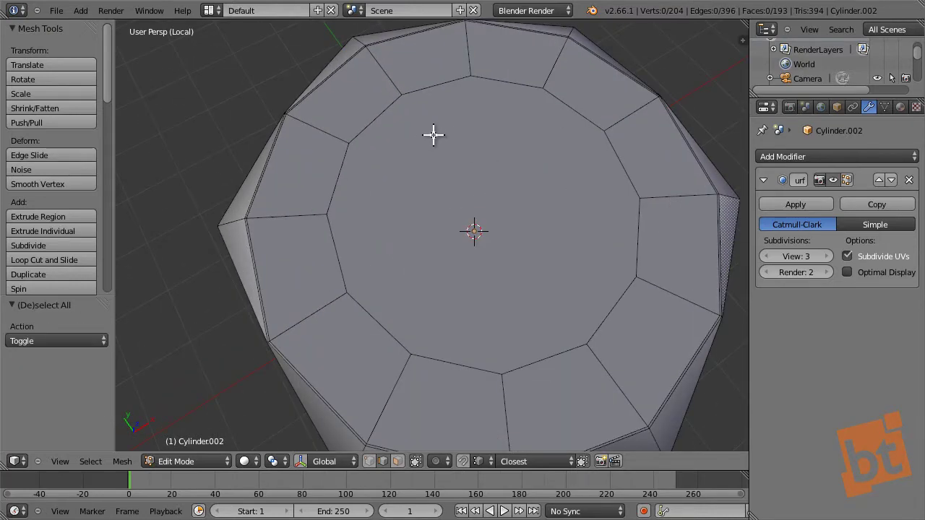
Knife two vertex-to-vertex diagonal cuts across the cap.
{"action": "key", "text": "k"}
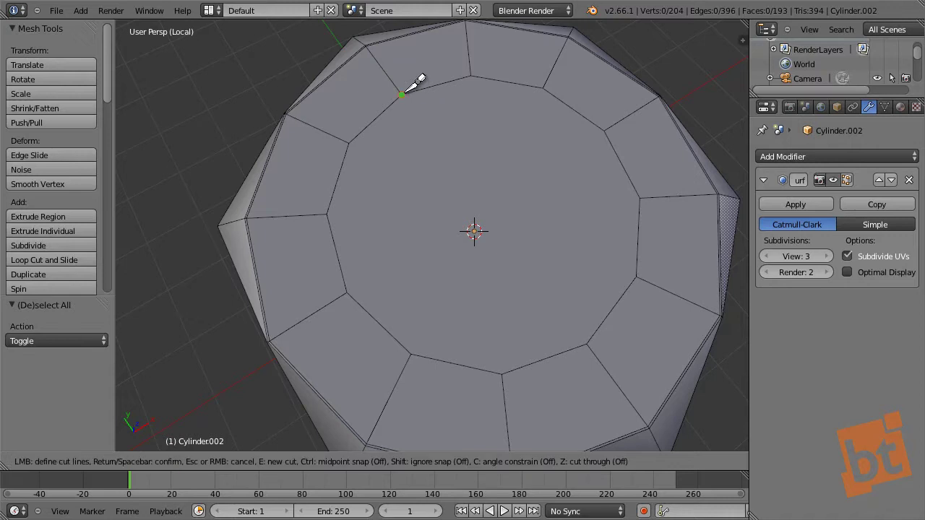
{"action": "left_click", "coordinate": [401, 94]}
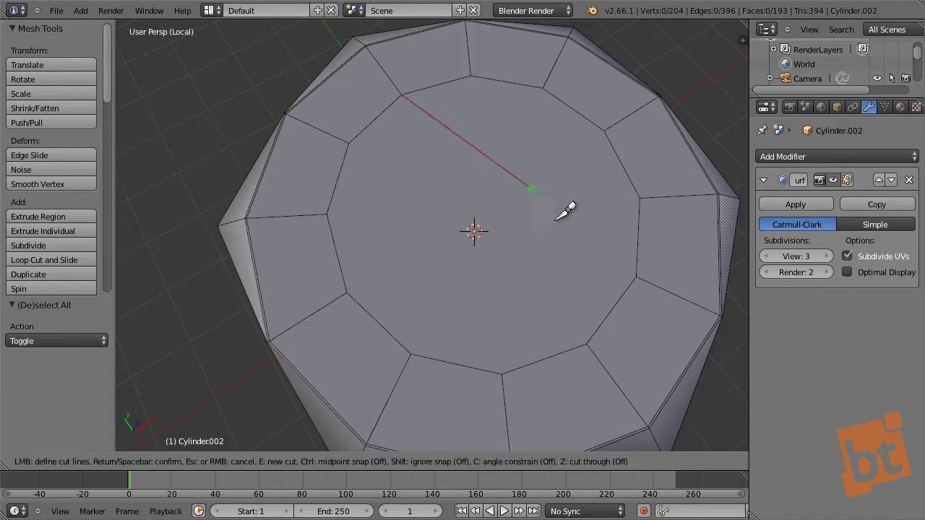
{"action": "left_click", "coordinate": [587, 344]}
{"action": "key", "text": "Return"}
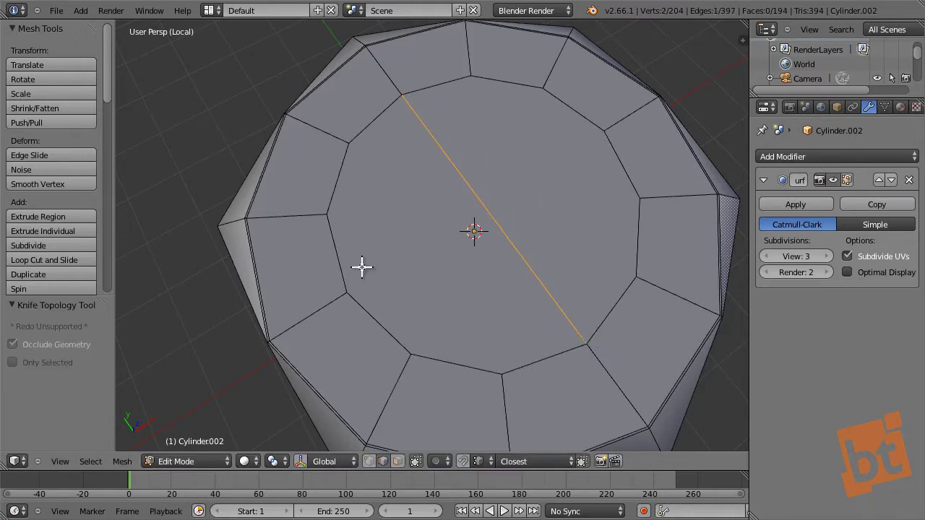
{"action": "key", "text": "k"}
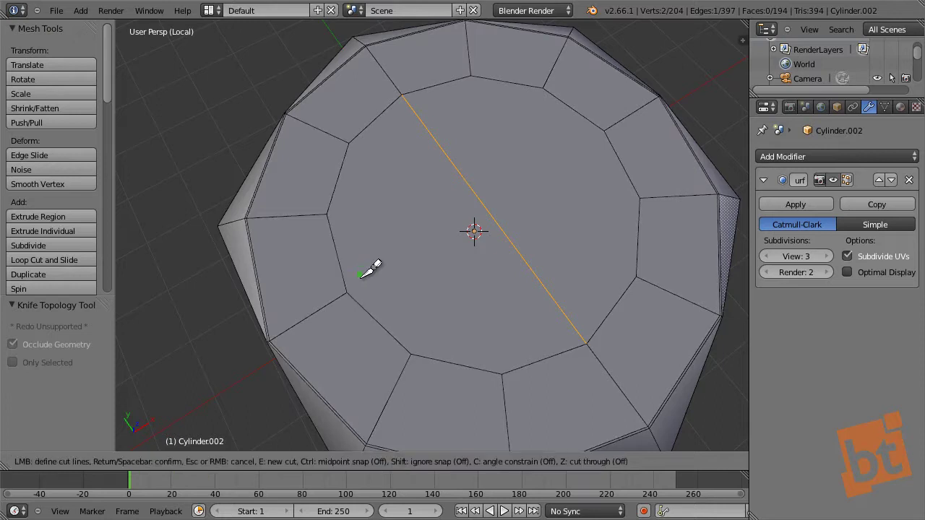
{"action": "left_click", "coordinate": [347, 292]}
{"action": "left_click", "coordinate": [604, 131]}
{"action": "key", "text": "Return"}
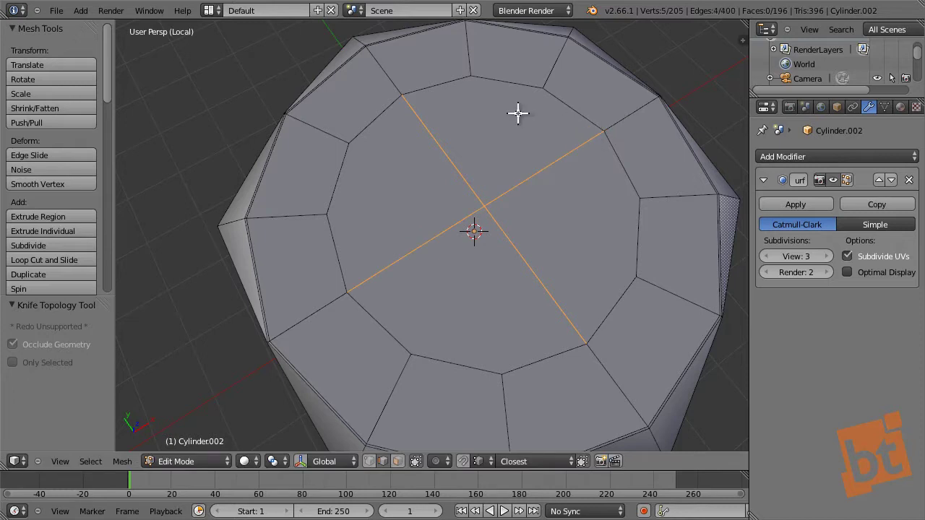
Add two more vertex-to-vertex knife cuts across the cap and check the result.
{"action": "key", "text": "k"}
{"action": "left_click", "coordinate": [329, 213]}
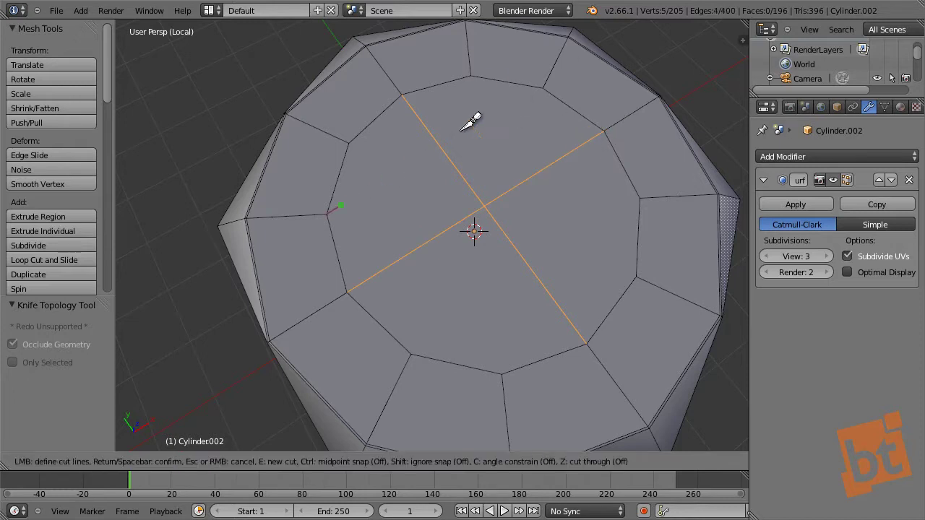
{"action": "left_click", "coordinate": [546, 90]}
{"action": "key", "text": "Return"}
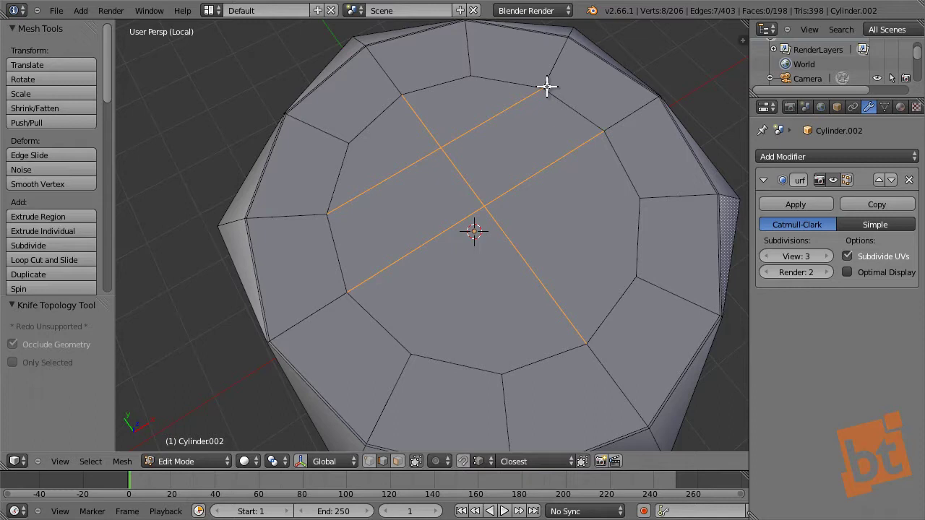
{"action": "key", "text": "k"}
{"action": "left_click", "coordinate": [640, 196]}
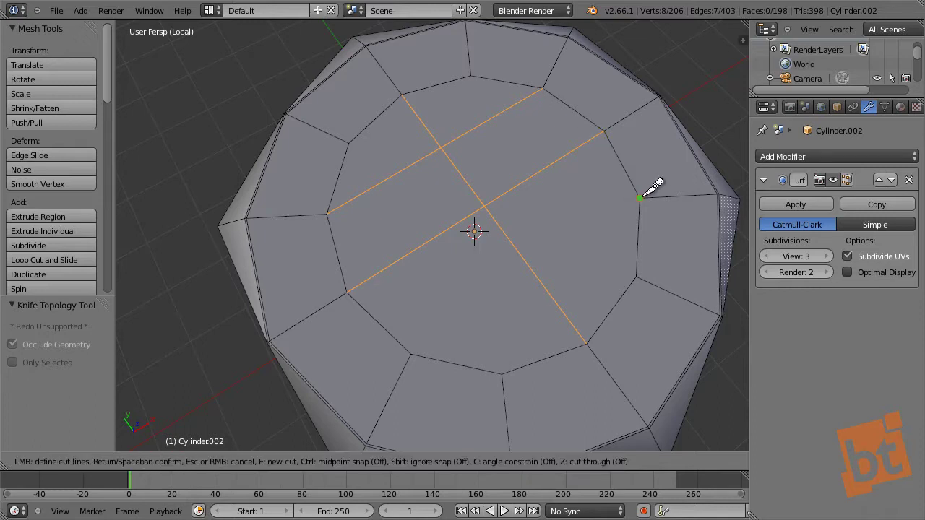
{"action": "left_click", "coordinate": [410, 353]}
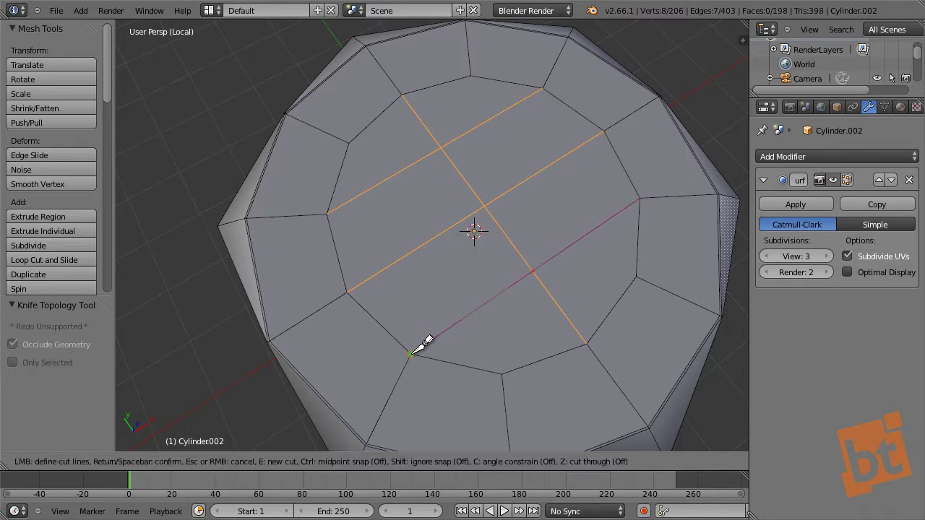
{"action": "key", "text": "Return"}
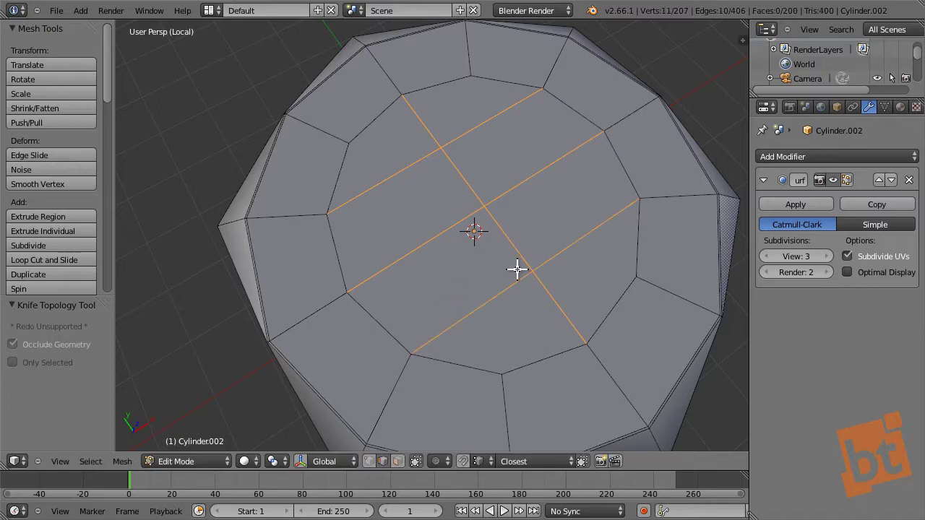
{"action": "key", "text": "a"}
{"action": "middle_click_drag", "start_coordinate": [517, 275], "coordinate": [489, 275]}
{"action": "scroll", "coordinate": [531, 225], "scroll_direction": "down", "scroll_amount": 4}
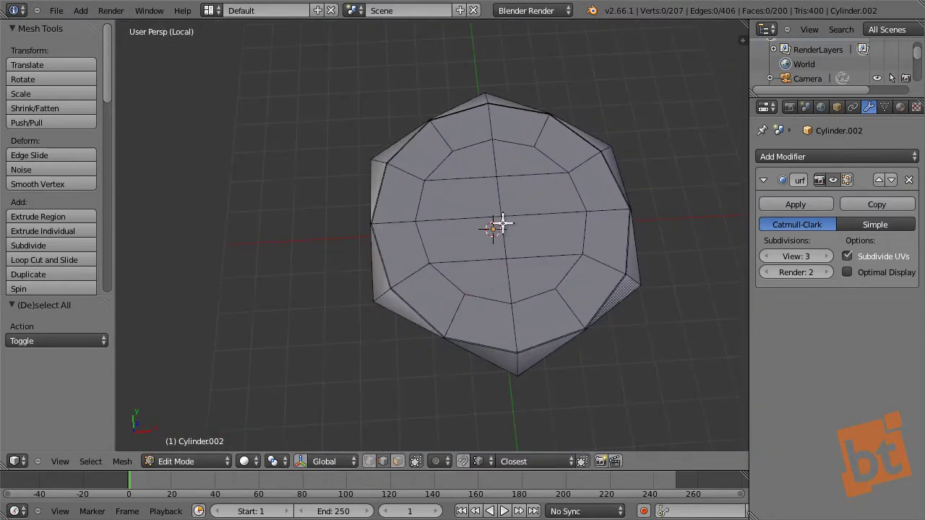
{"action": "middle_click_drag", "start_coordinate": [499, 223], "coordinate": [545, 172]}
Check the smoothed head in Object Mode, then reselect the hole's inner edge loop.
{"action": "key", "text": "Tab"}
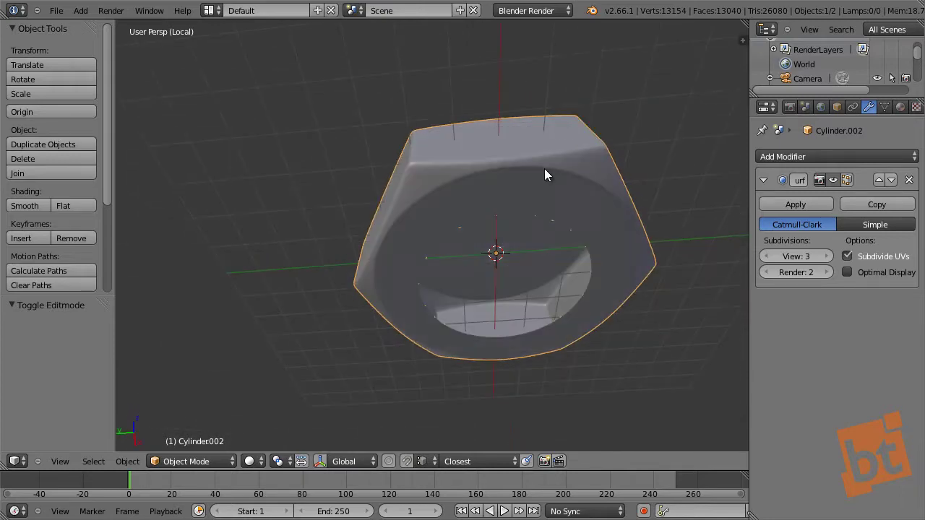
{"action": "key", "text": "Tab"}
{"action": "middle_click_drag", "start_coordinate": [568, 296], "coordinate": [509, 282]}
{"action": "right_click", "coordinate": [528, 188], "text": "alt"}
Move the head up along Z to 8.741 and exit local view.
{"action": "key", "text": "Tab"}
{"action": "scroll", "coordinate": [505, 283], "scroll_direction": "down", "scroll_amount": 2}
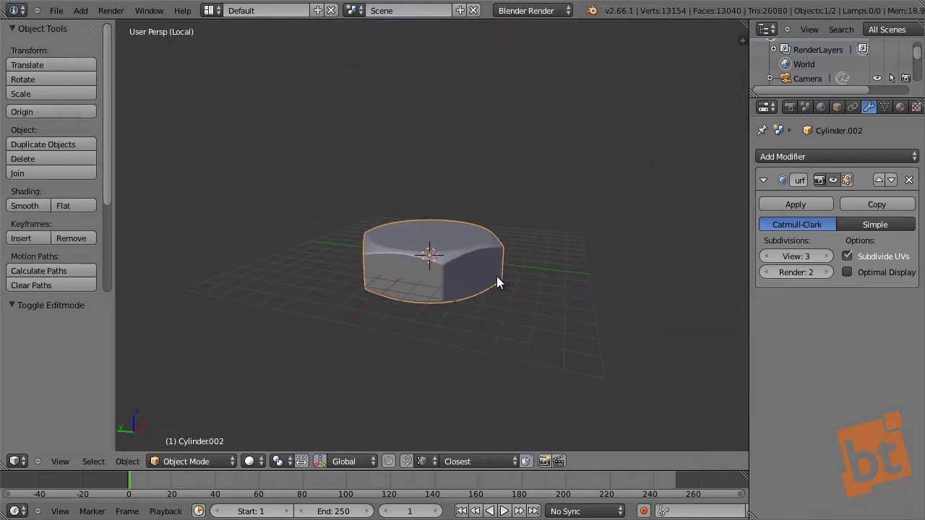
{"action": "key", "text": "g"}
{"action": "key", "text": "z"}
{"action": "left_click", "coordinate": [514, 161]}
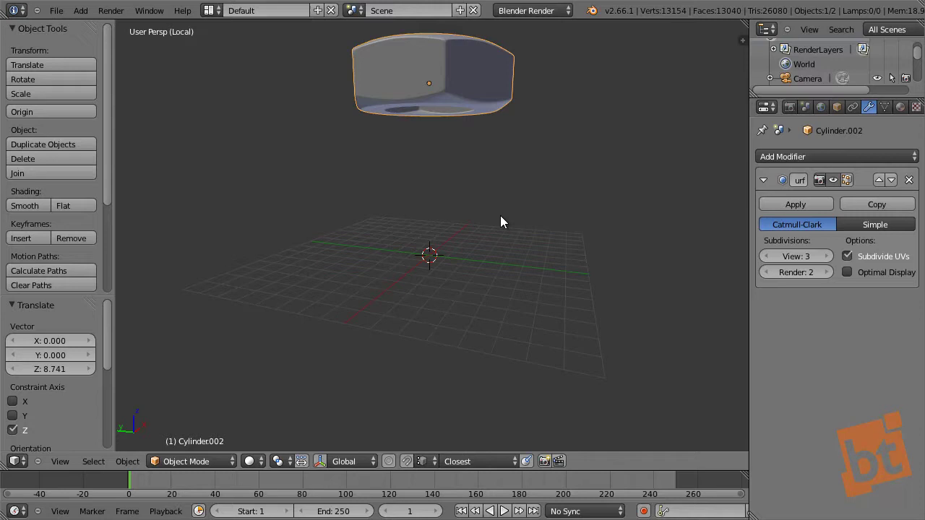
{"action": "key", "text": "KP_Divide"}
Select the screw thread object and increase its Screw modifier iterations.
{"action": "right_click", "coordinate": [398, 236]}
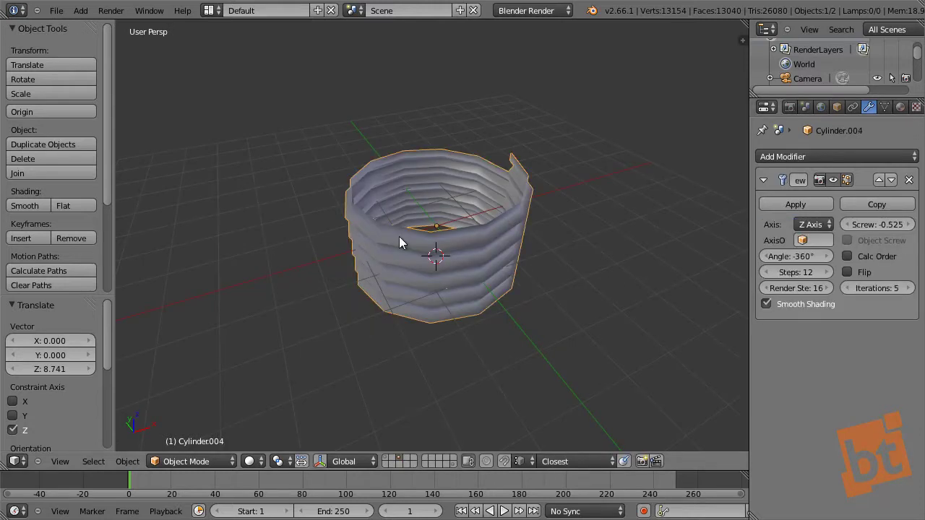
{"action": "middle_click_drag", "start_coordinate": [399, 236], "coordinate": [471, 205]}
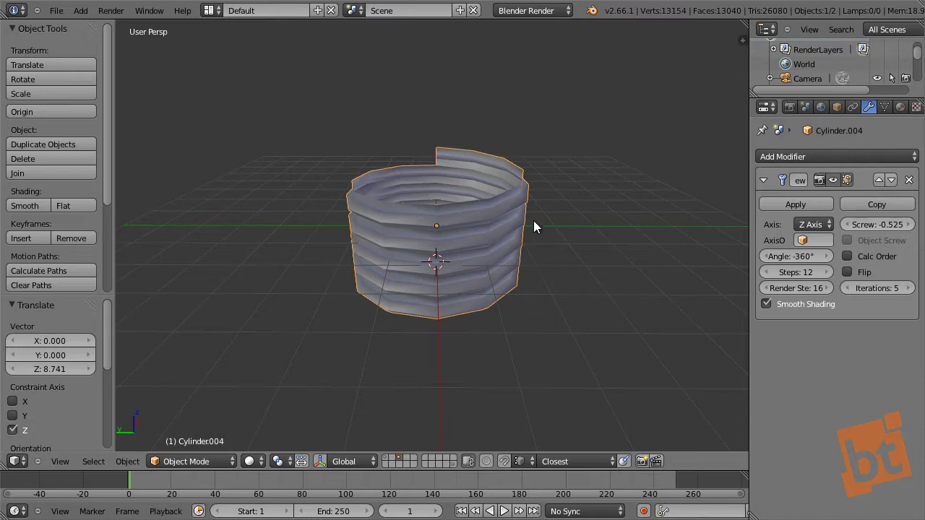
{"action": "left_click", "coordinate": [907, 289]}
{"action": "left_click", "coordinate": [907, 289]}
{"action": "left_click", "coordinate": [907, 288]}
{"action": "left_click", "coordinate": [907, 289]}
{"action": "left_click", "coordinate": [907, 288]}
{"action": "left_click", "coordinate": [907, 288]}
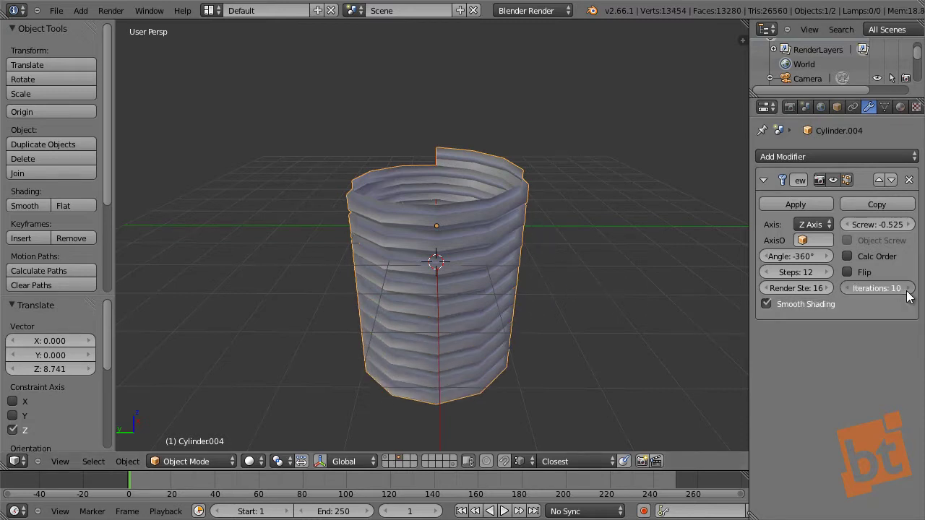
{"action": "left_click", "coordinate": [908, 288]}
{"action": "left_click", "coordinate": [908, 288]}
{"action": "scroll", "coordinate": [388, 298], "scroll_direction": "down", "scroll_amount": 4}
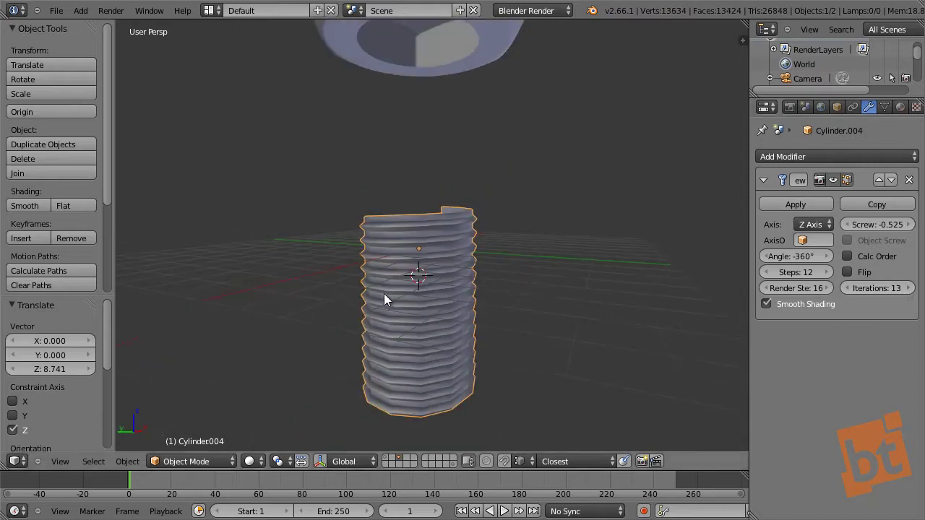
{"action": "middle_click_drag", "start_coordinate": [409, 261], "coordinate": [440, 306]}
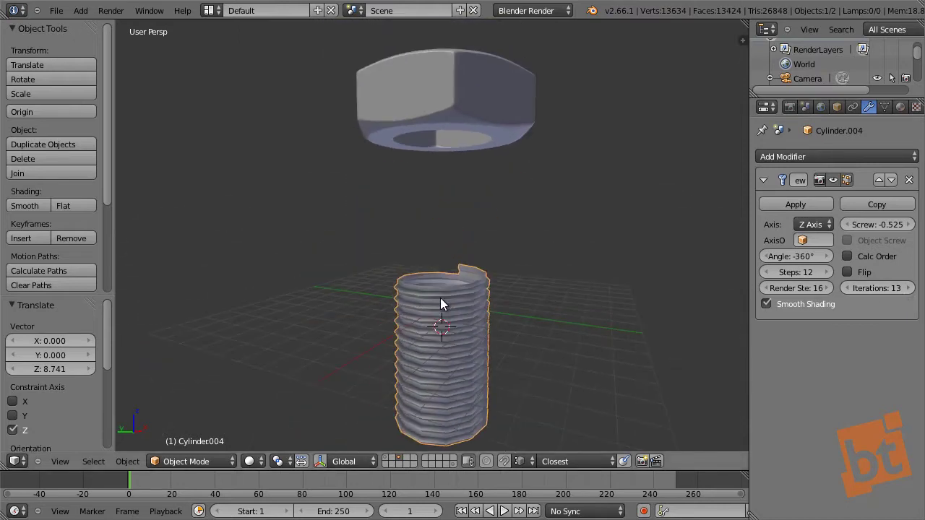
{"action": "middle_click_drag", "start_coordinate": [496, 340], "coordinate": [523, 329]}
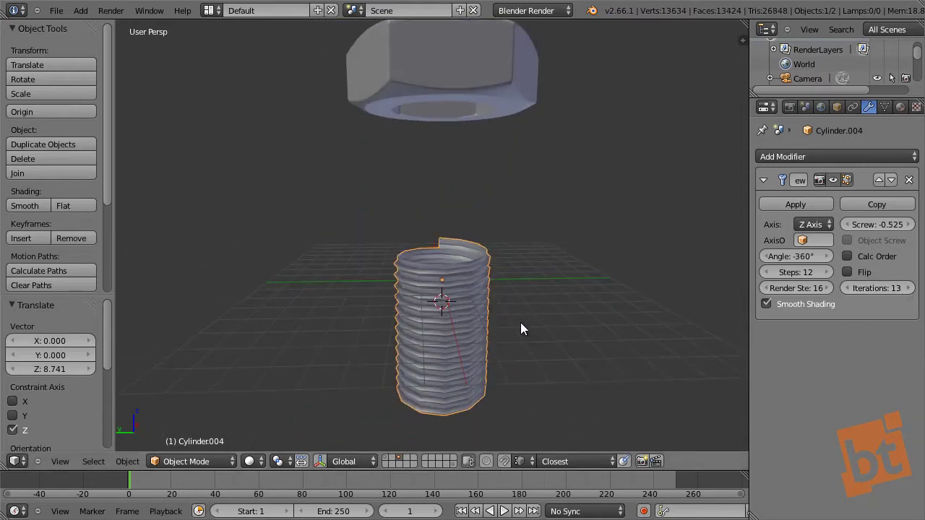
{"action": "middle_click_drag", "start_coordinate": [491, 284], "coordinate": [549, 303]}
Settle the Screw modifier at 15 iterations and apply it.
{"action": "left_click", "coordinate": [908, 288]}
{"action": "left_click", "coordinate": [908, 288]}
{"action": "left_click", "coordinate": [908, 288]}
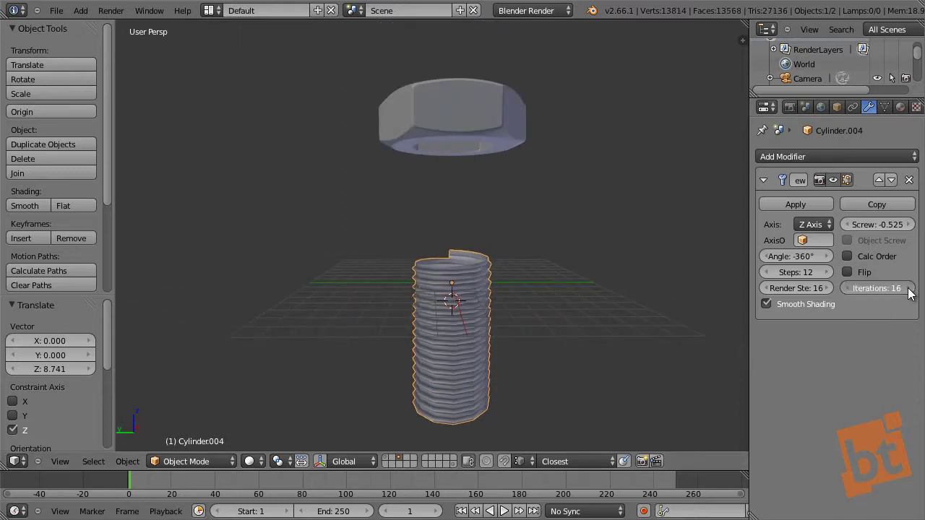
{"action": "left_click", "coordinate": [908, 289]}
{"action": "left_click", "coordinate": [908, 289]}
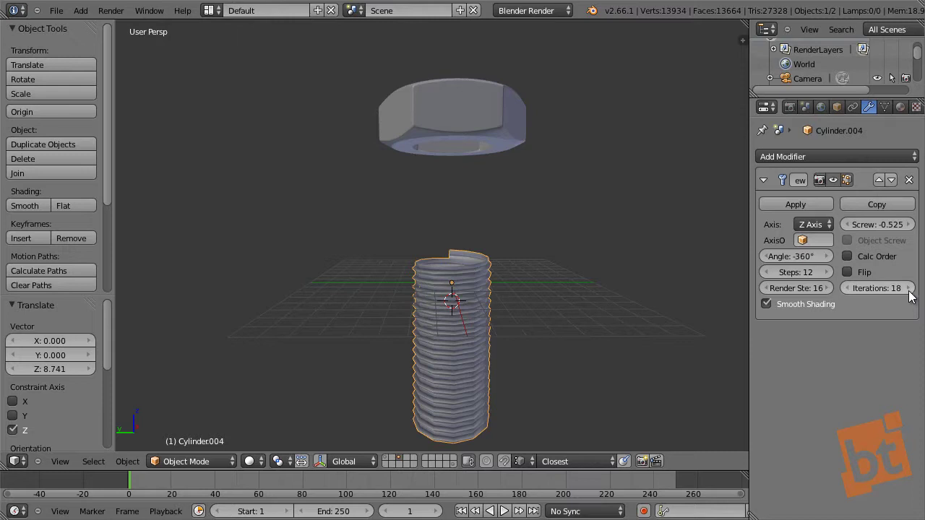
{"action": "left_click", "coordinate": [846, 288]}
{"action": "left_click", "coordinate": [846, 288]}
{"action": "left_click", "coordinate": [846, 288]}
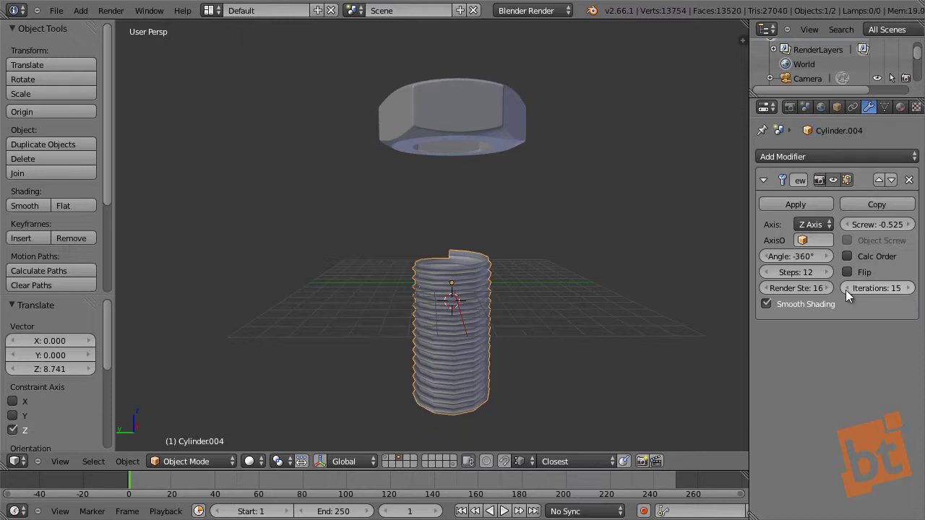
{"action": "left_click", "coordinate": [795, 204]}
Select all of the thread mesh and Remove Doubles, merging 169 duplicate vertices.
{"action": "key", "text": "Tab"}
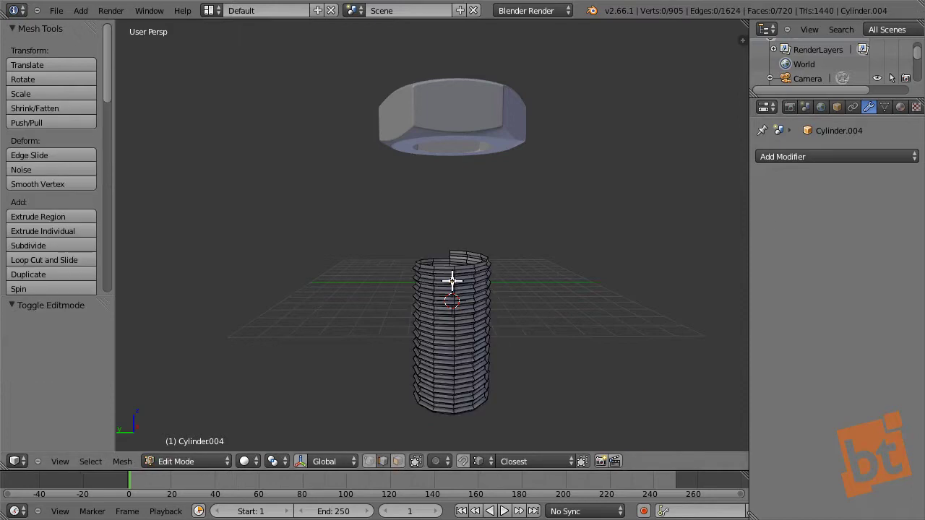
{"action": "scroll", "coordinate": [452, 280], "scroll_direction": "up", "scroll_amount": 5}
{"action": "key", "text": "a"}
{"action": "middle_click_drag", "start_coordinate": [486, 292], "coordinate": [515, 304]}
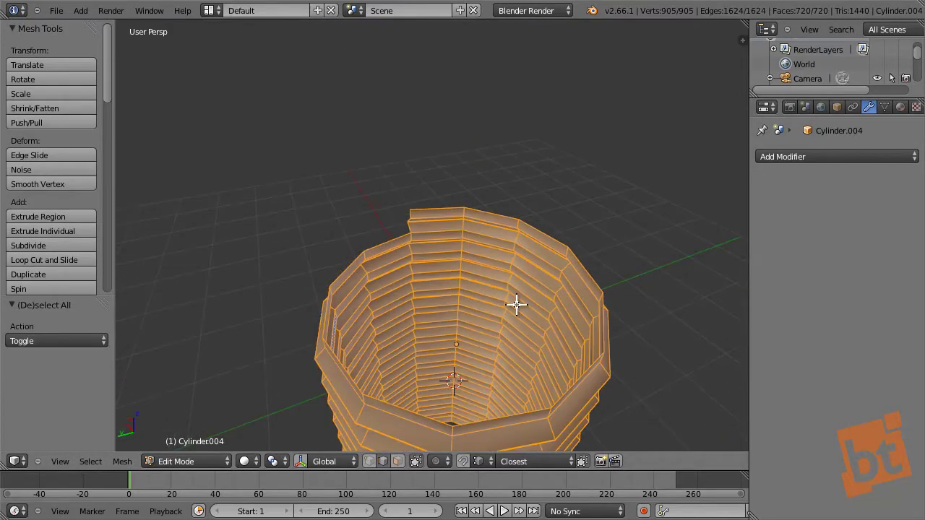
{"action": "key", "text": "w"}
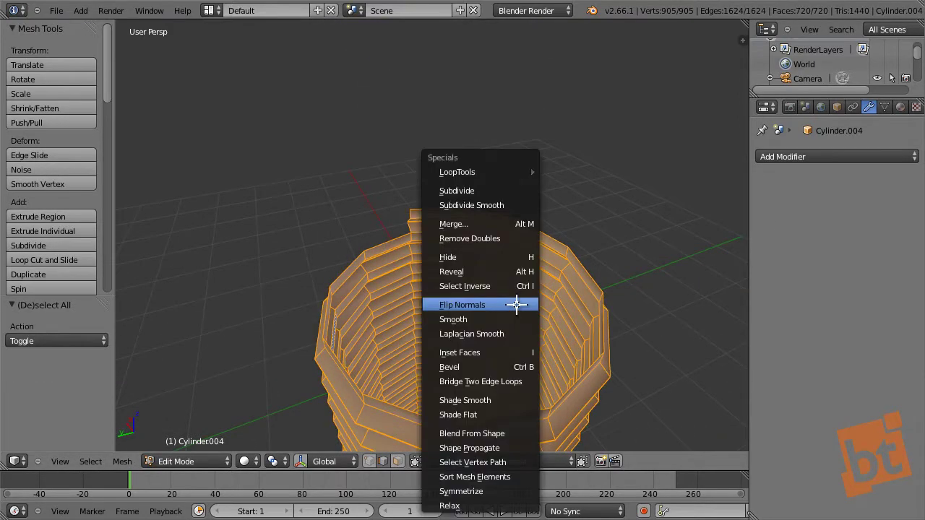
{"action": "left_click", "coordinate": [499, 238]}
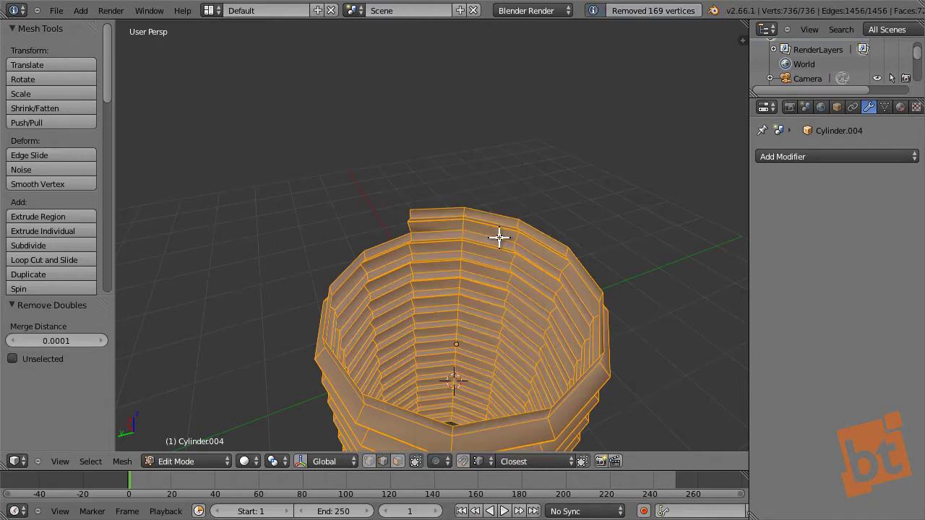
Reselect the whole thread mesh and recalculate its normals consistently.
{"action": "middle_click_drag", "start_coordinate": [527, 285], "coordinate": [553, 255]}
{"action": "scroll", "coordinate": [423, 234], "scroll_direction": "up", "scroll_amount": 5}
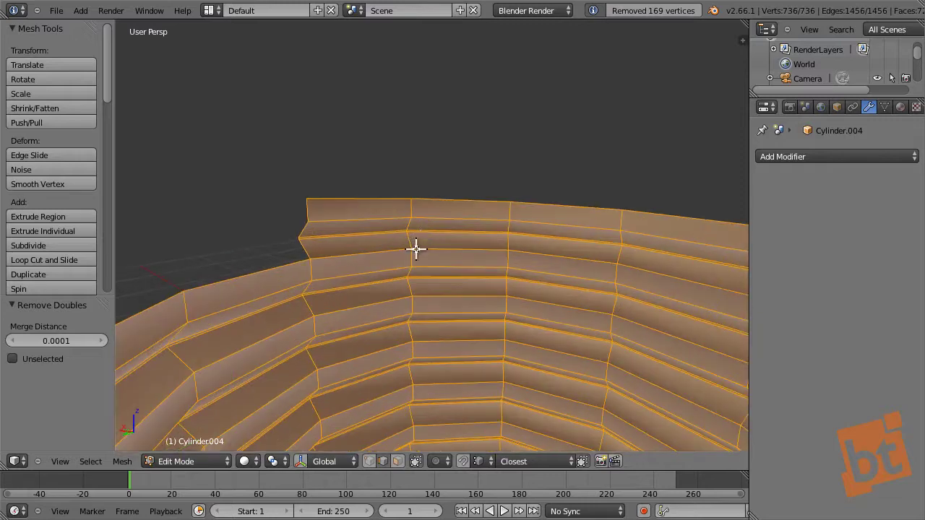
{"action": "scroll", "coordinate": [416, 249], "scroll_direction": "up", "scroll_amount": 2}
{"action": "key", "text": "a"}
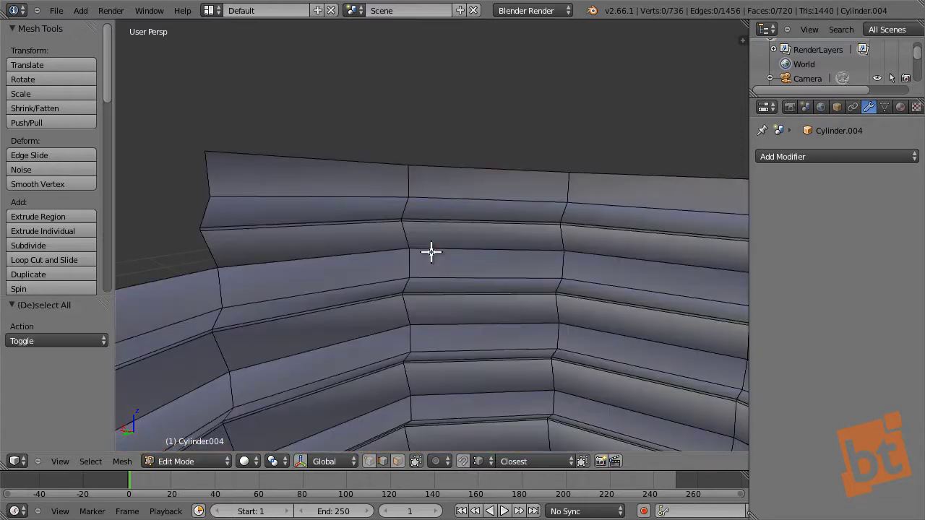
{"action": "key", "text": "a"}
{"action": "key", "text": "ctrl+n"}
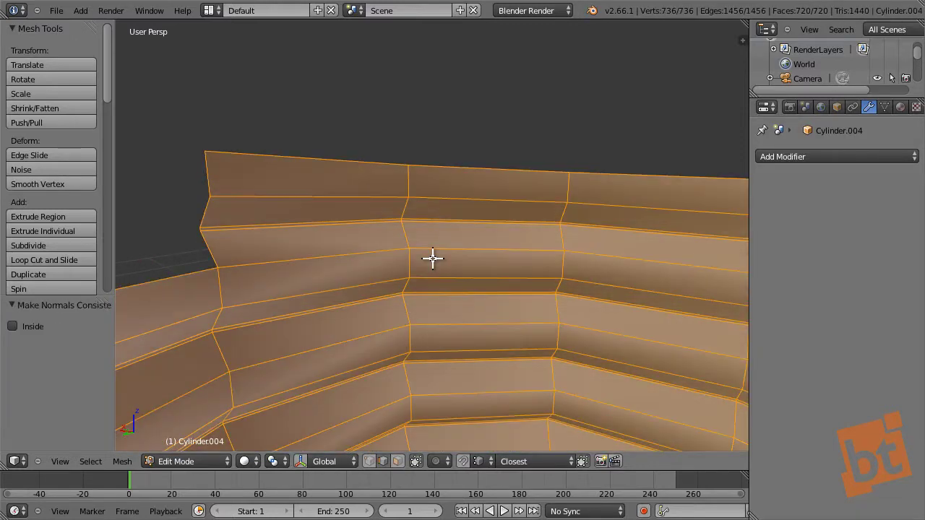
Deselect the mesh and select the thread's top rim edge loop.
{"action": "key", "text": "a"}
{"action": "scroll", "coordinate": [405, 334], "scroll_direction": "down", "scroll_amount": 5}
{"action": "scroll", "coordinate": [404, 334], "scroll_direction": "down", "scroll_amount": 5}
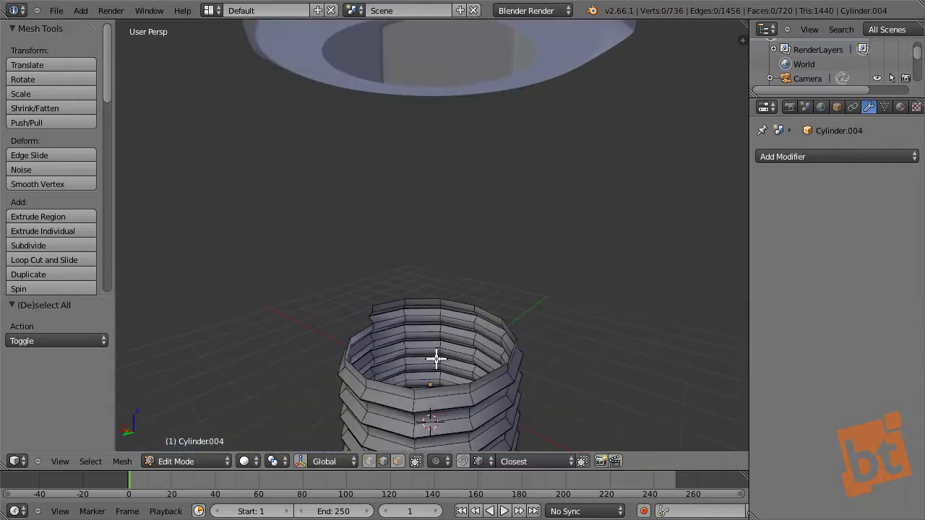
{"action": "middle_click_drag", "start_coordinate": [436, 357], "coordinate": [465, 313]}
{"action": "scroll", "coordinate": [419, 205], "scroll_direction": "up", "scroll_amount": 5}
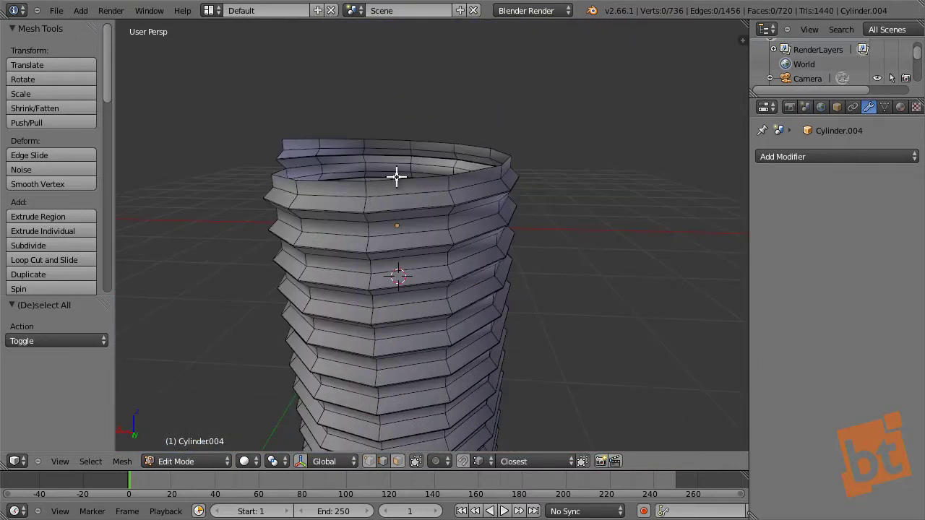
{"action": "right_click", "coordinate": [397, 177], "text": "alt"}
{"action": "middle_click_drag", "start_coordinate": [379, 184], "coordinate": [513, 256]}
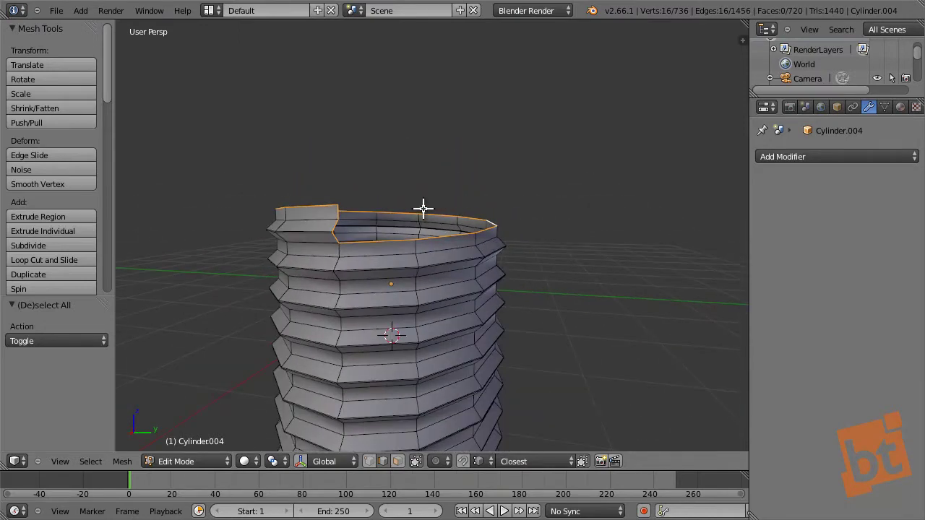
In front orthographic view with vertex selection, box-select the top rim vertices.
{"action": "key", "text": "KP_1"}
{"action": "key", "text": "KP_5"}
{"action": "key", "text": "z"}
{"action": "scroll", "coordinate": [508, 181], "scroll_direction": "up", "scroll_amount": 4}
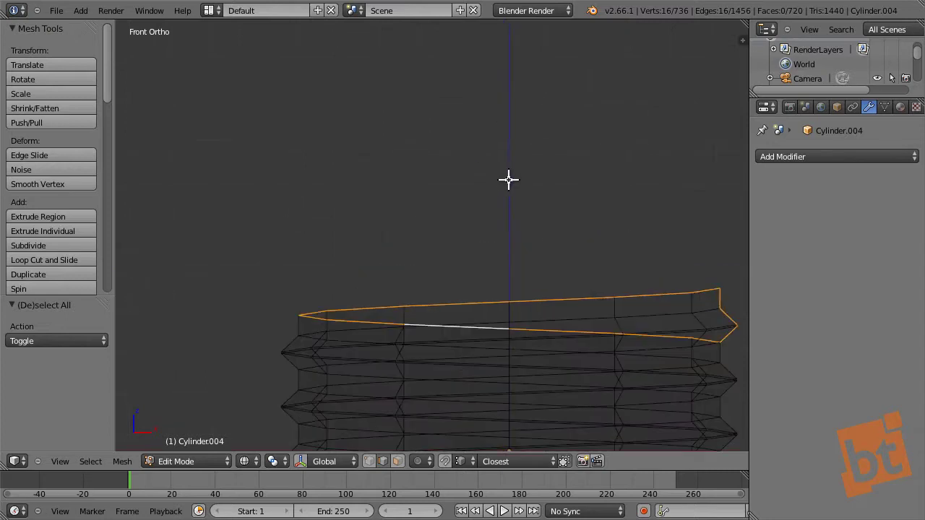
{"action": "key", "text": "ctrl+Tab"}
{"action": "left_click", "coordinate": [532, 180]}
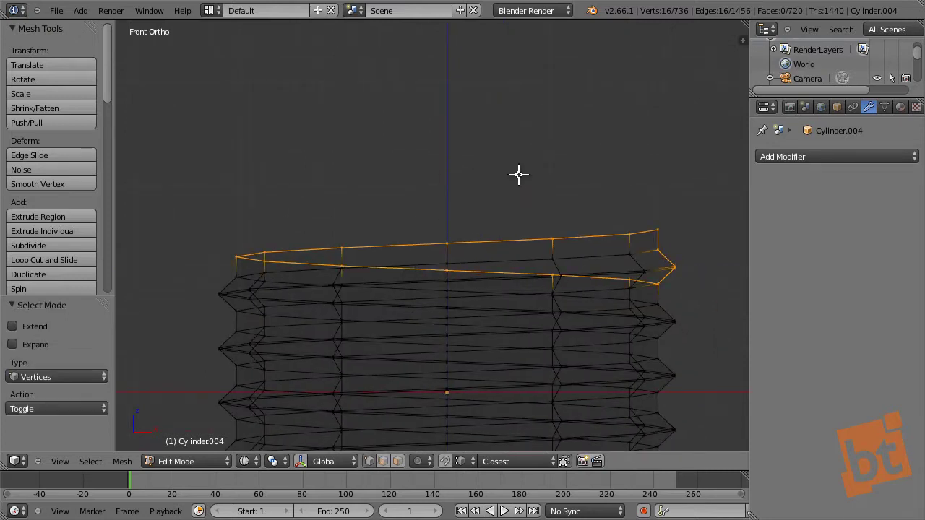
{"action": "middle_click_drag", "start_coordinate": [558, 191], "coordinate": [559, 177], "text": "shift"}
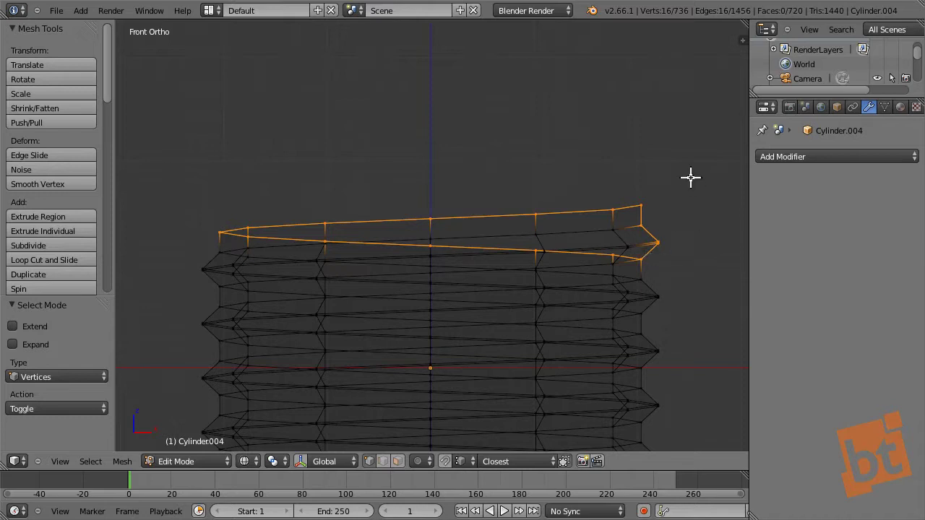
{"action": "key", "text": "b"}
{"action": "left_click_drag", "start_coordinate": [692, 165], "coordinate": [144, 260]}
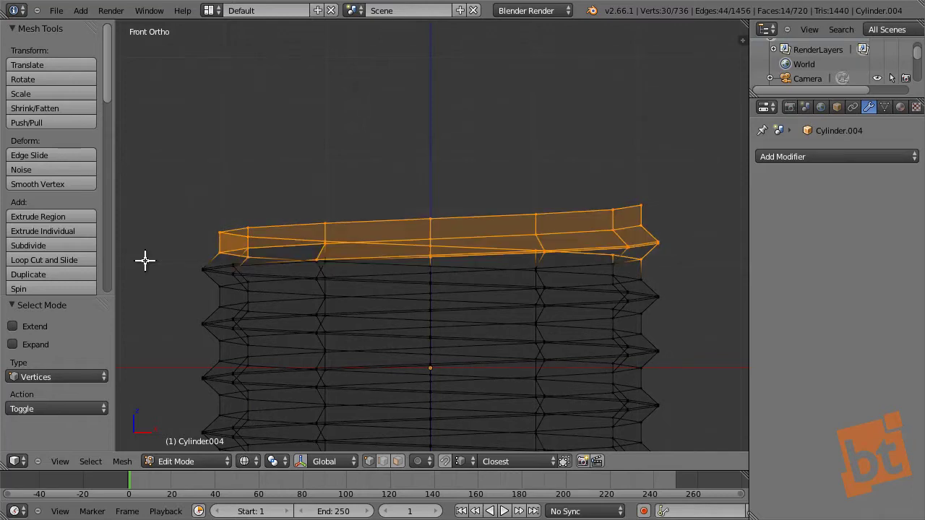
Select the thread's single end vertex and snap the 3D cursor to it.
{"action": "scroll", "coordinate": [480, 262], "scroll_direction": "up", "scroll_amount": 5}
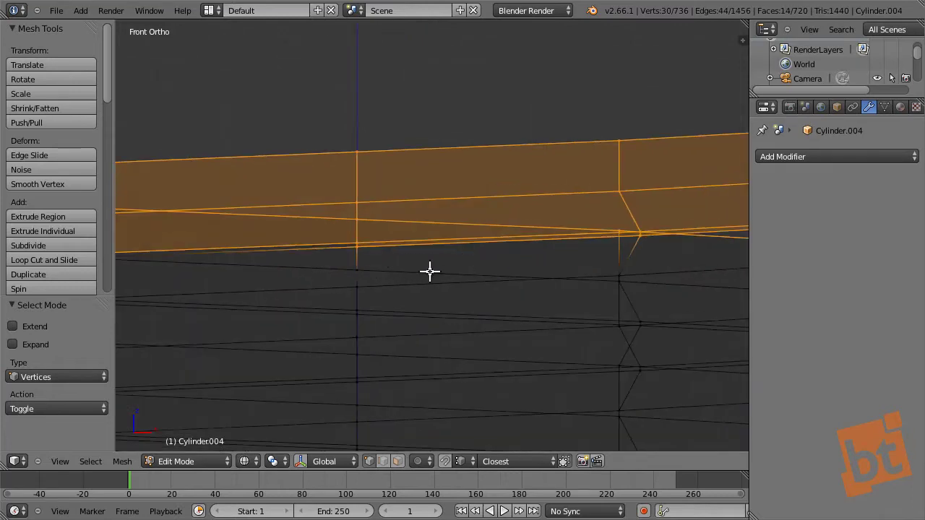
{"action": "middle_click_drag", "start_coordinate": [429, 271], "coordinate": [602, 256], "text": "shift"}
{"action": "scroll", "coordinate": [537, 242], "scroll_direction": "up", "scroll_amount": 2}
{"action": "middle_click_drag", "start_coordinate": [537, 246], "coordinate": [568, 262], "text": "shift"}
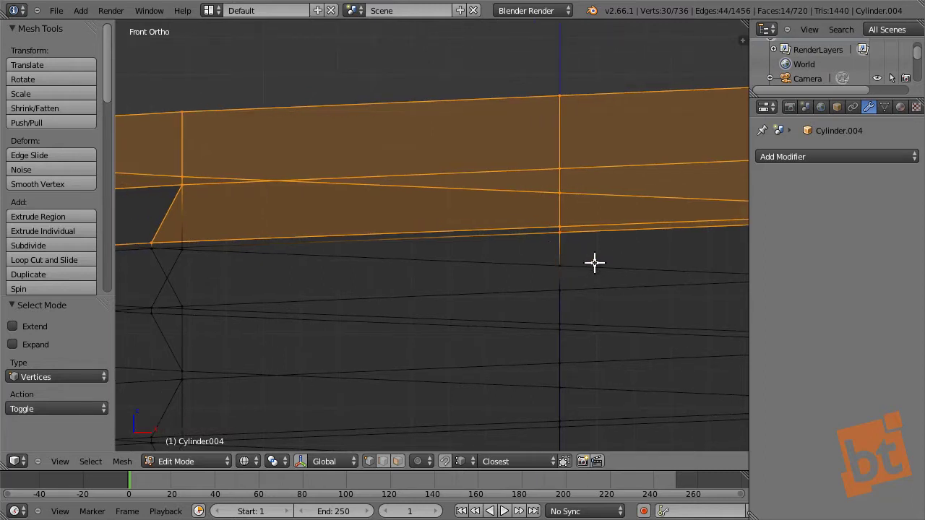
{"action": "scroll", "coordinate": [440, 264], "scroll_direction": "down", "scroll_amount": 5, "text": "ctrl"}
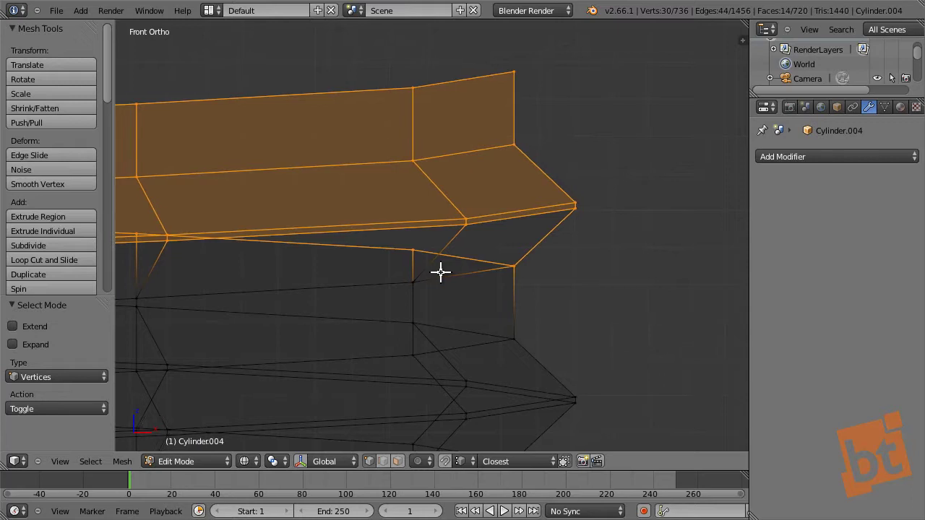
{"action": "right_click", "coordinate": [510, 267]}
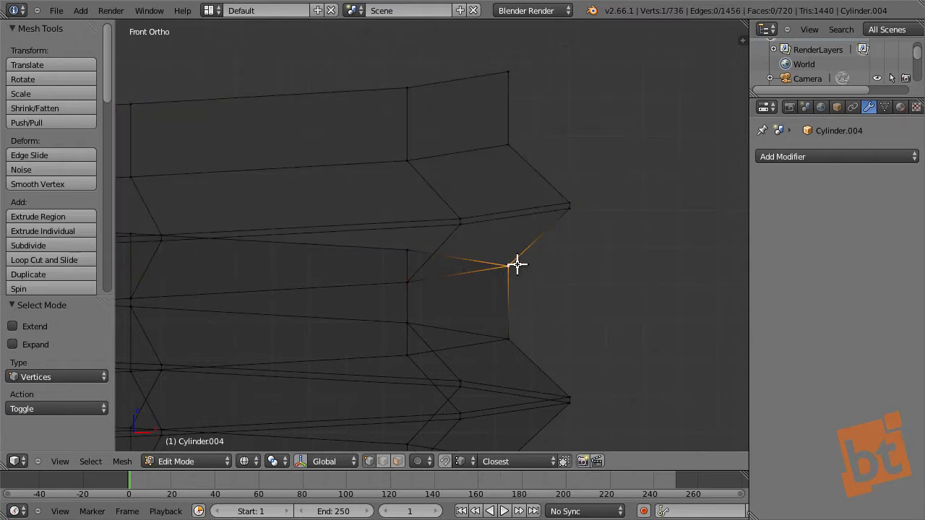
{"action": "key", "text": "shift+s"}
{"action": "left_click", "coordinate": [496, 300]}
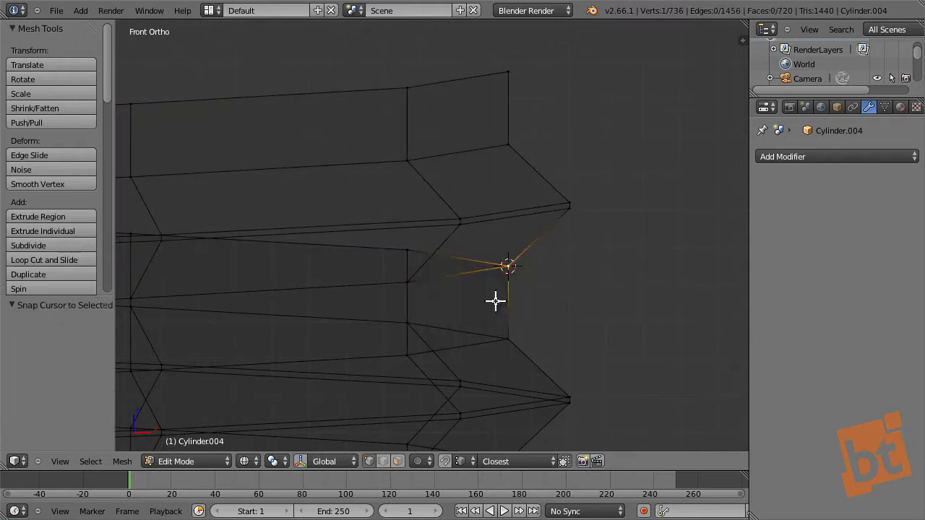
Box-select the top ring and scale it to 0 along Z.
{"action": "scroll", "coordinate": [567, 306], "scroll_direction": "down", "scroll_amount": 7}
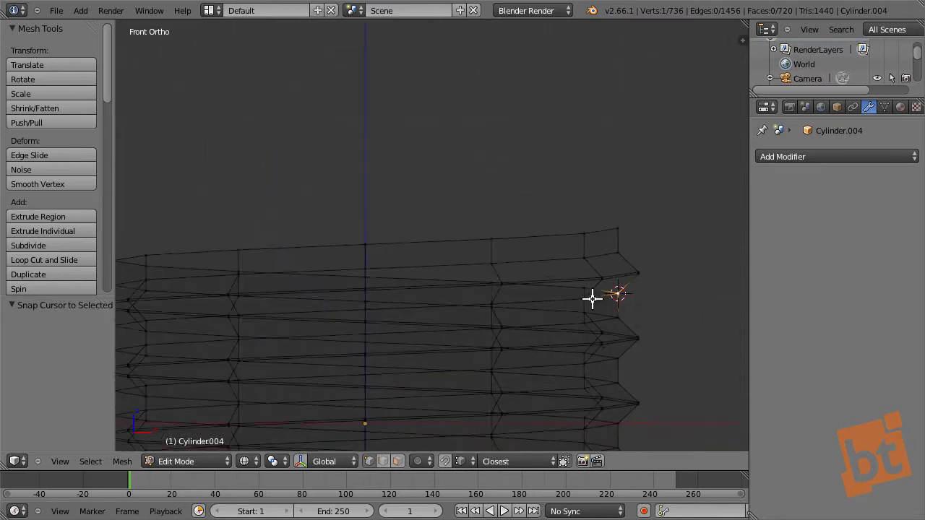
{"action": "key", "text": "b"}
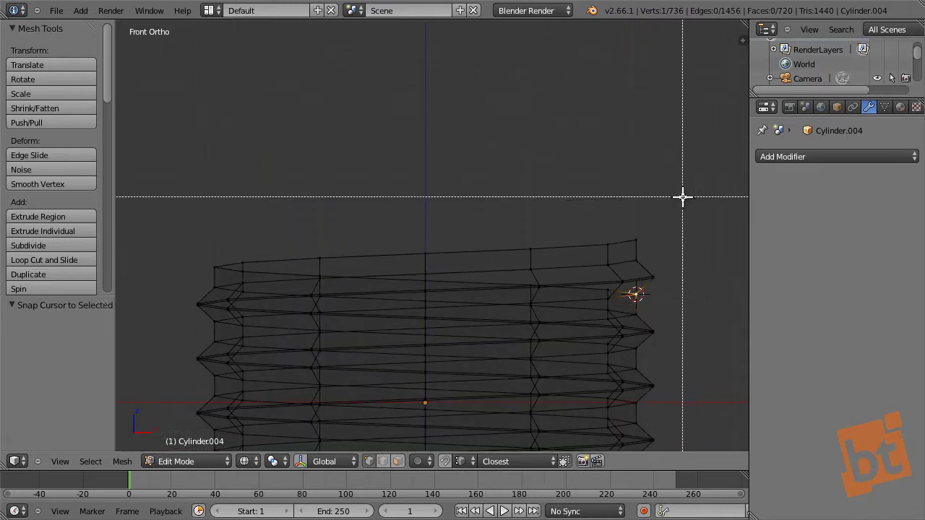
{"action": "left_click_drag", "start_coordinate": [681, 196], "coordinate": [181, 295]}
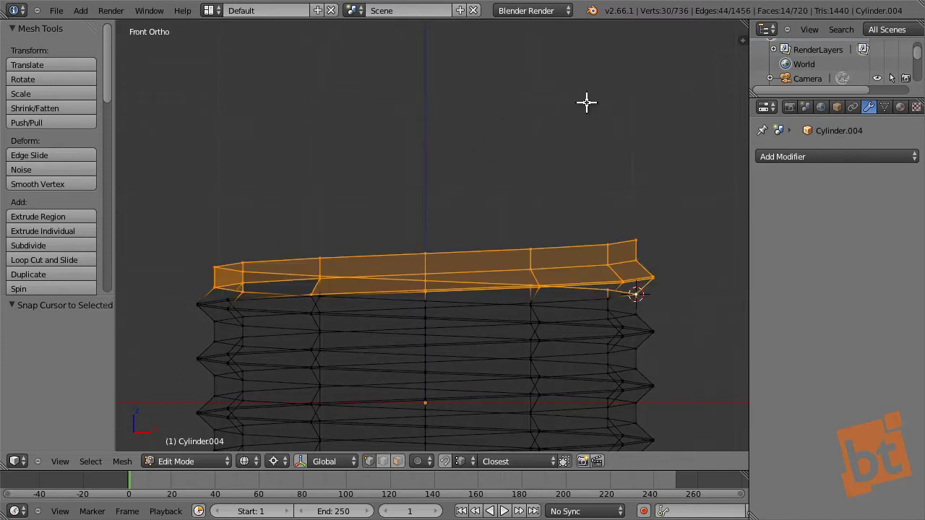
{"action": "key", "text": "s"}
{"action": "key", "text": "z"}
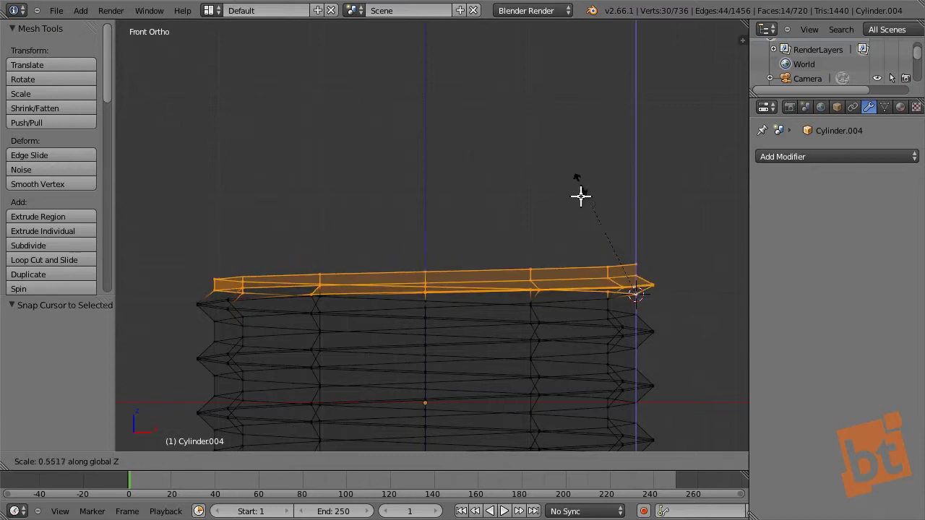
{"action": "type", "text": "0"}
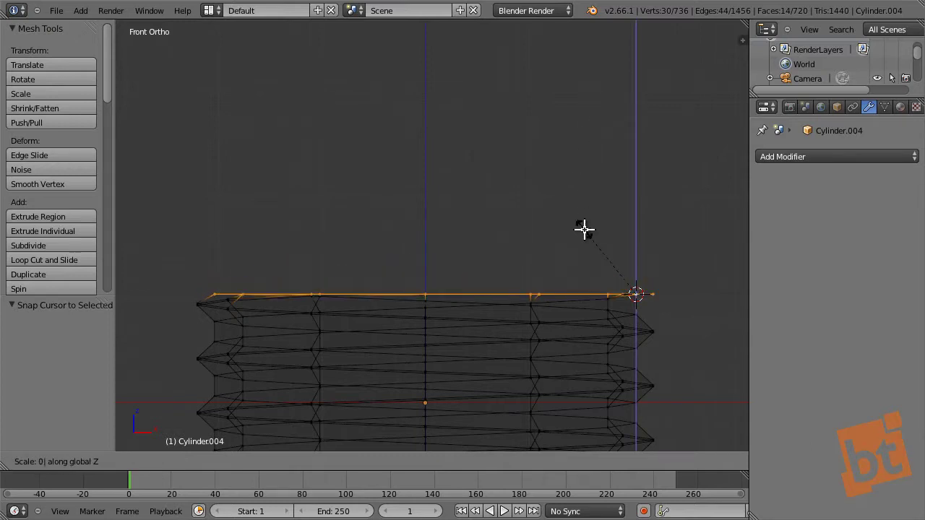
{"action": "key", "text": "Return"}
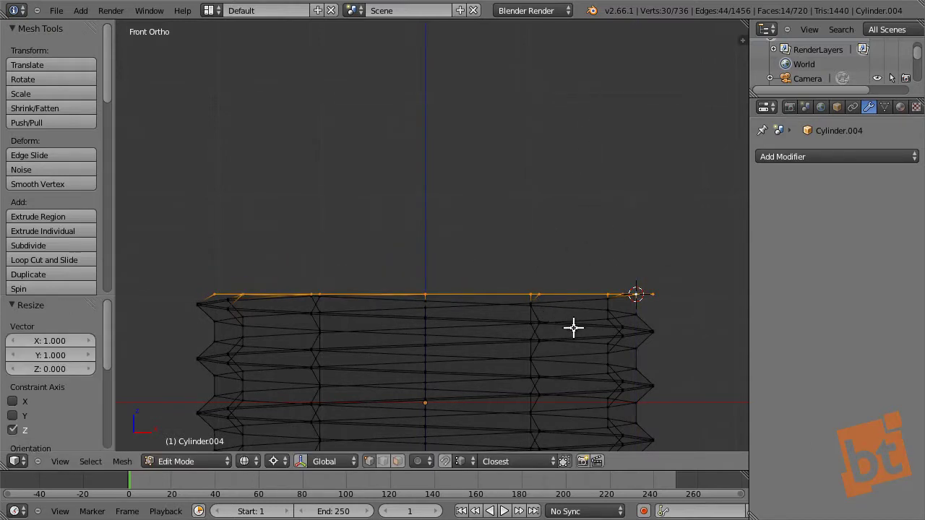
{"action": "scroll", "coordinate": [573, 328], "scroll_direction": "down", "scroll_amount": 8, "text": "shift"}
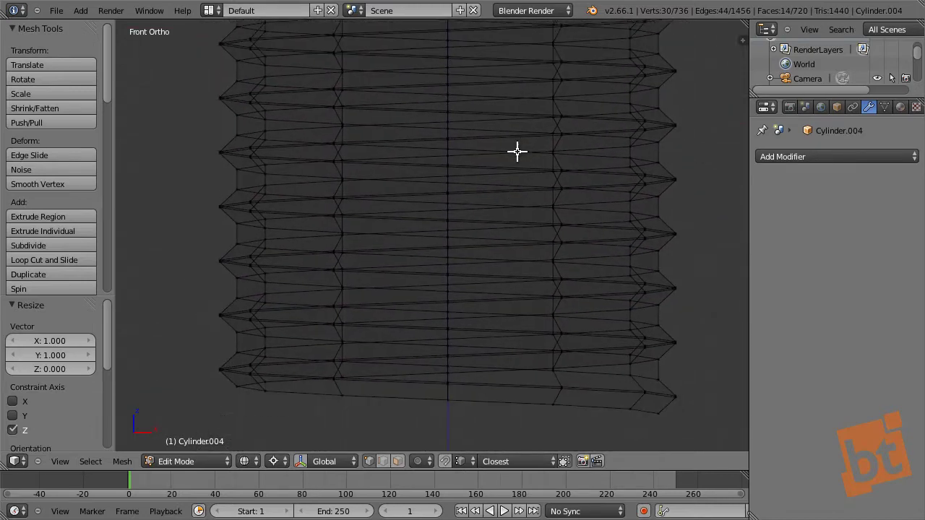
Snap the 3D cursor to the thread's bottom end vertex.
{"action": "scroll", "coordinate": [613, 317], "scroll_direction": "up", "scroll_amount": 2}
{"action": "right_click", "coordinate": [684, 290]}
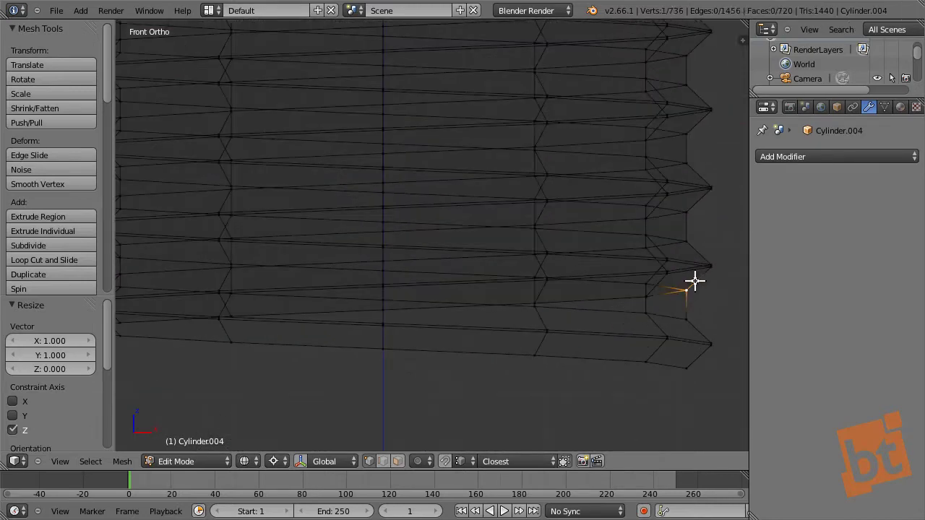
{"action": "scroll", "coordinate": [609, 313], "scroll_direction": "down", "scroll_amount": 2}
{"action": "scroll", "coordinate": [540, 330], "scroll_direction": "down", "scroll_amount": 1}
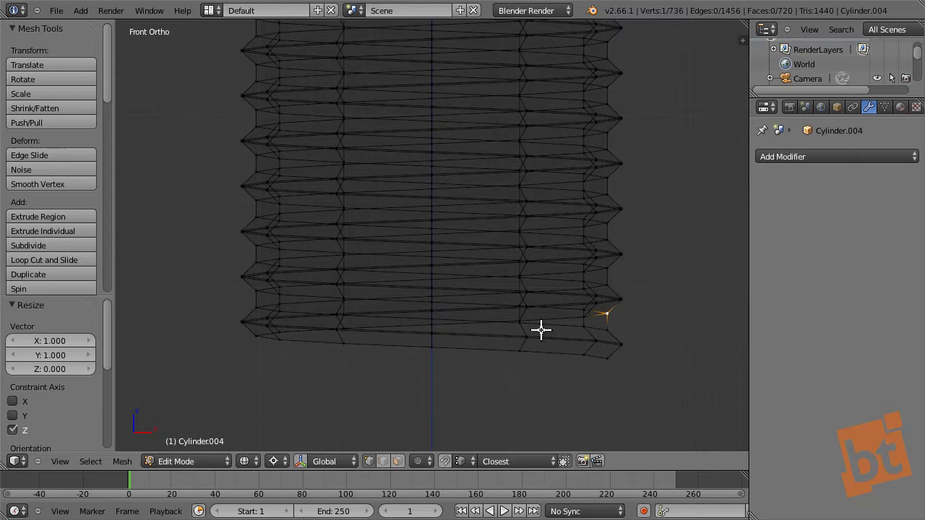
{"action": "key", "text": "shift+s"}
{"action": "left_click", "coordinate": [609, 313]}
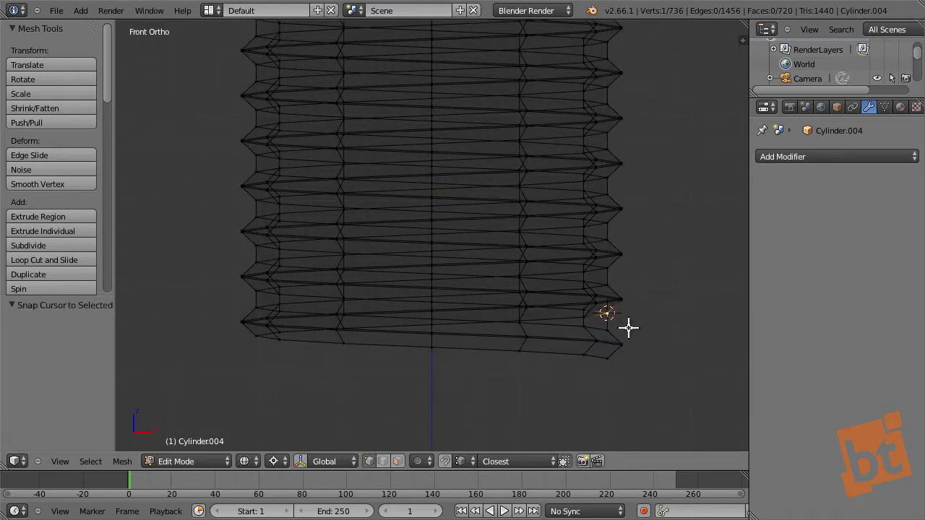
Box-select the thread's bottom rows and scale them to 0 along Z.
{"action": "scroll", "coordinate": [628, 328], "scroll_direction": "up", "scroll_amount": 3}
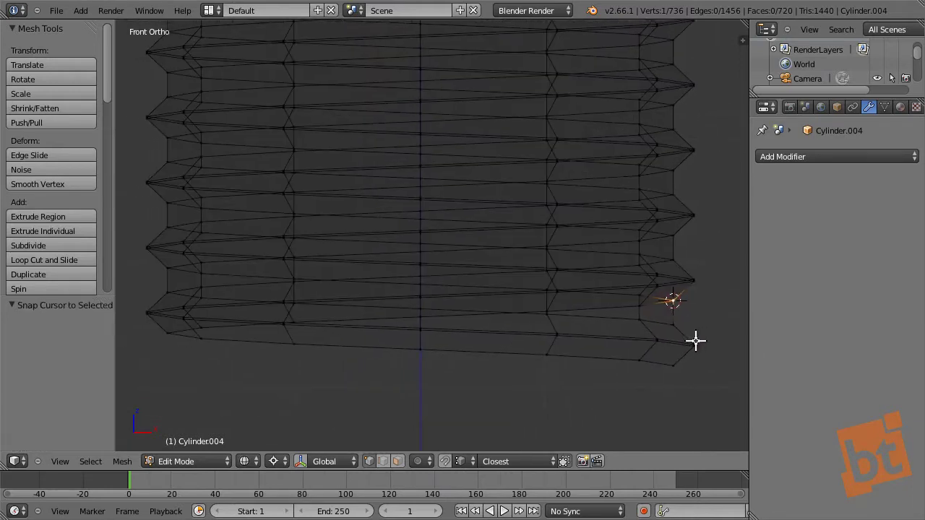
{"action": "key", "text": "b"}
{"action": "left_click_drag", "start_coordinate": [710, 394], "coordinate": [113, 300]}
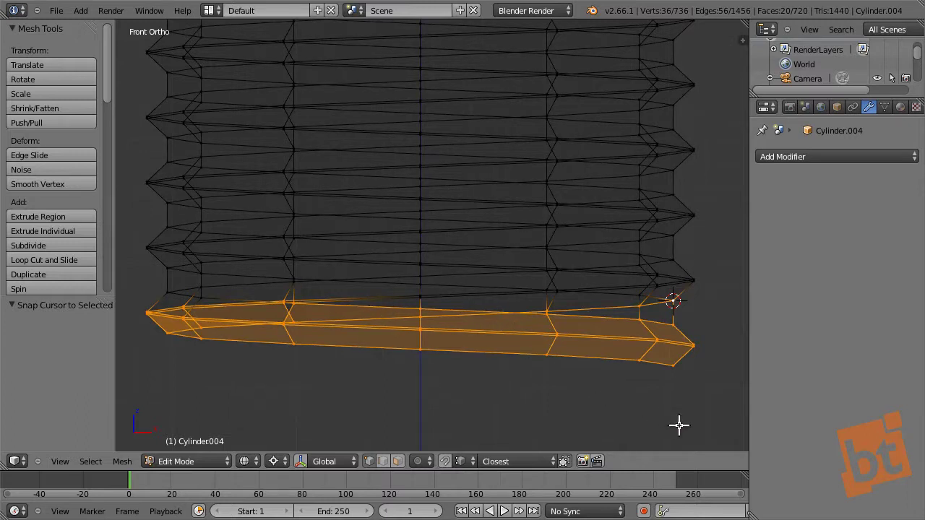
{"action": "key", "text": "s"}
{"action": "key", "text": "z"}
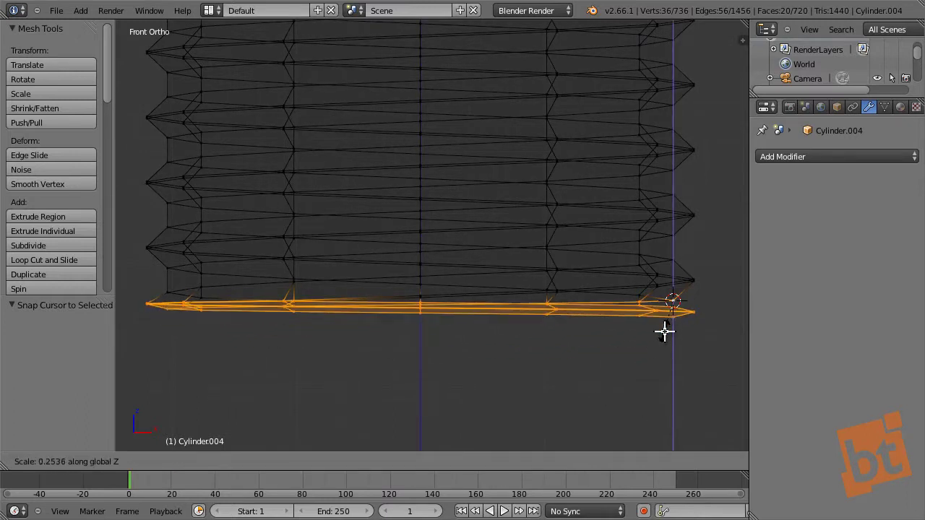
{"action": "type", "text": "0"}
{"action": "key", "text": "Return"}
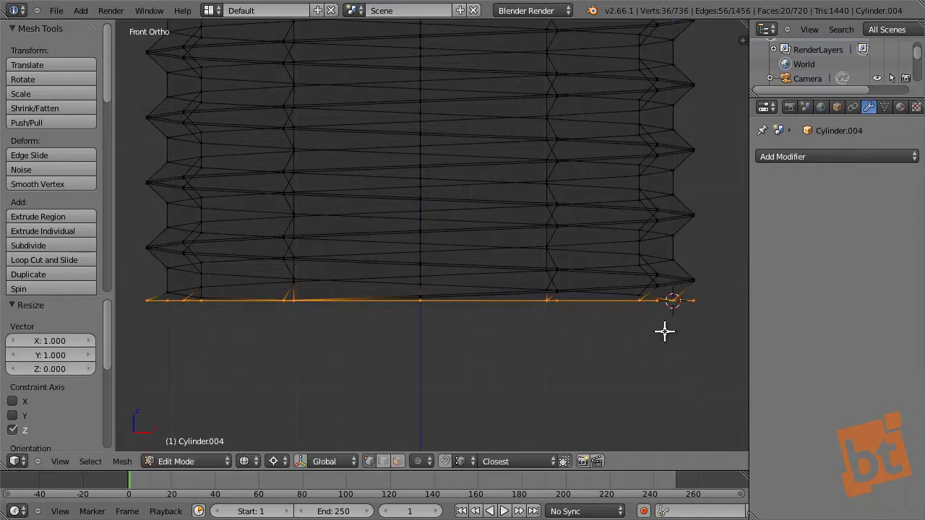
{"action": "scroll", "coordinate": [538, 271], "scroll_direction": "down", "scroll_amount": 6}
Switch to solid shading and orbit close to look into the cylinder's open top.
{"action": "middle_click_drag", "start_coordinate": [553, 142], "coordinate": [530, 159]}
{"action": "right_click", "coordinate": [525, 116]}
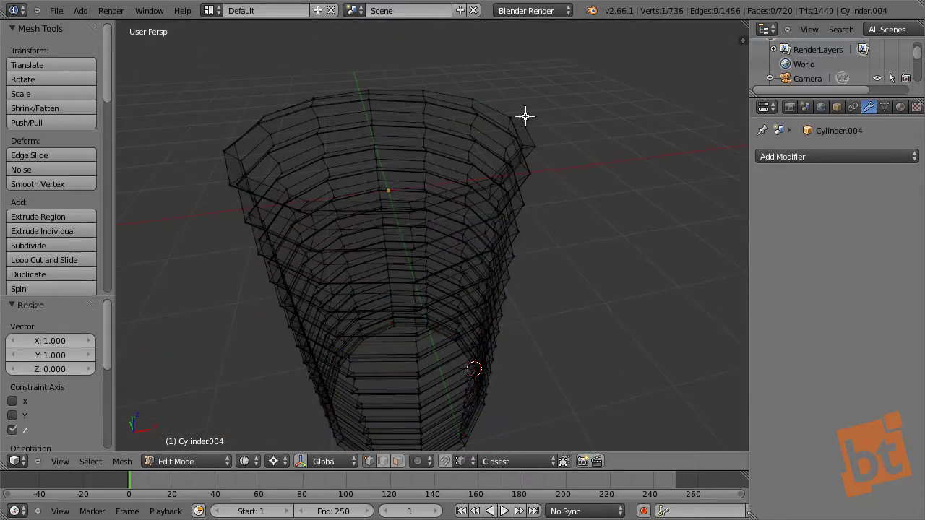
{"action": "key", "text": "z"}
{"action": "mouse_move", "coordinate": [525, 115]}
{"action": "middle_mouse_down"}
{"action": "mouse_move", "coordinate": [508, 175]}
{"action": "mouse_move", "coordinate": [640, 190]}
{"action": "mouse_move", "coordinate": [392, 207]}
{"action": "middle_mouse_up"}
{"action": "scroll", "coordinate": [390, 208], "scroll_direction": "up", "scroll_amount": 4}
{"action": "middle_click_drag", "start_coordinate": [374, 248], "coordinate": [427, 223]}
Remove doubles across the whole mesh, welding 28 duplicates, then select the loose rim vertex.
{"action": "key", "text": "a"}
{"action": "key", "text": "a"}
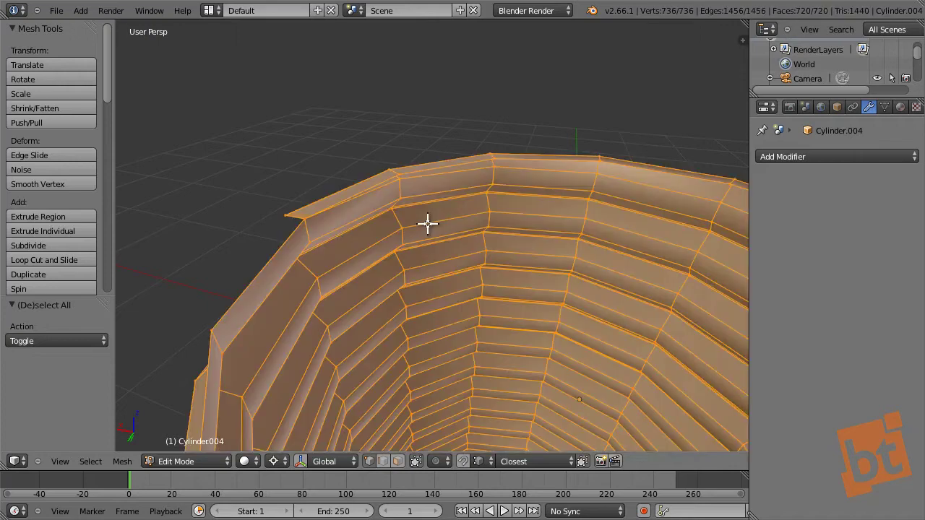
{"action": "key", "text": "w"}
{"action": "left_click", "coordinate": [427, 224]}
{"action": "key", "text": "w"}
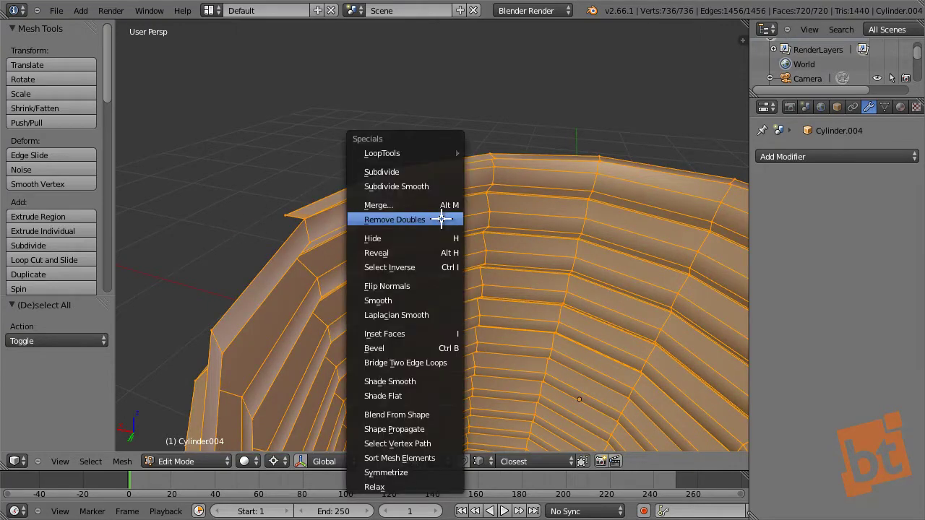
{"action": "left_click", "coordinate": [428, 218]}
{"action": "scroll", "coordinate": [356, 209], "scroll_direction": "up", "scroll_amount": 3}
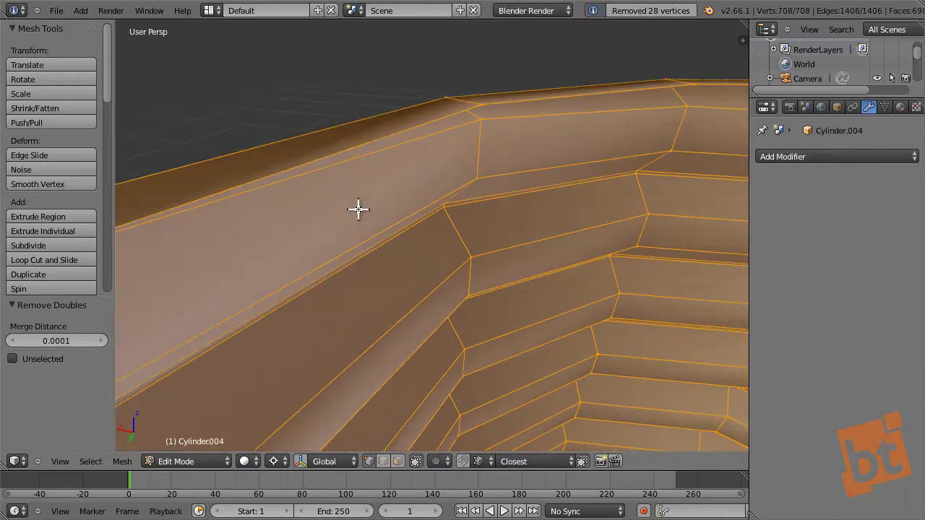
{"action": "scroll", "coordinate": [356, 210], "scroll_direction": "down", "scroll_amount": 1}
{"action": "middle_click_drag", "start_coordinate": [356, 210], "coordinate": [419, 217]}
{"action": "right_click", "coordinate": [389, 204]}
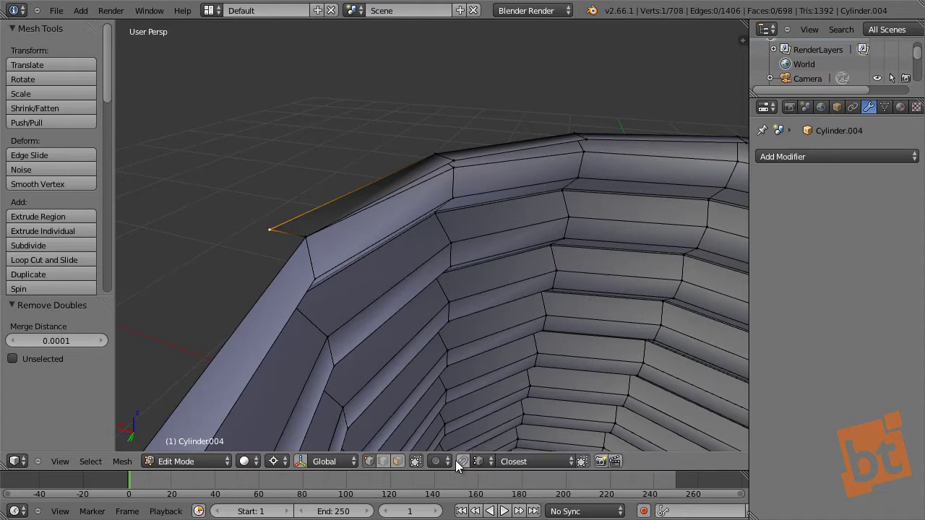
Set snapping to Vertex and enable auto-merge of vertices.
{"action": "left_click", "coordinate": [479, 461]}
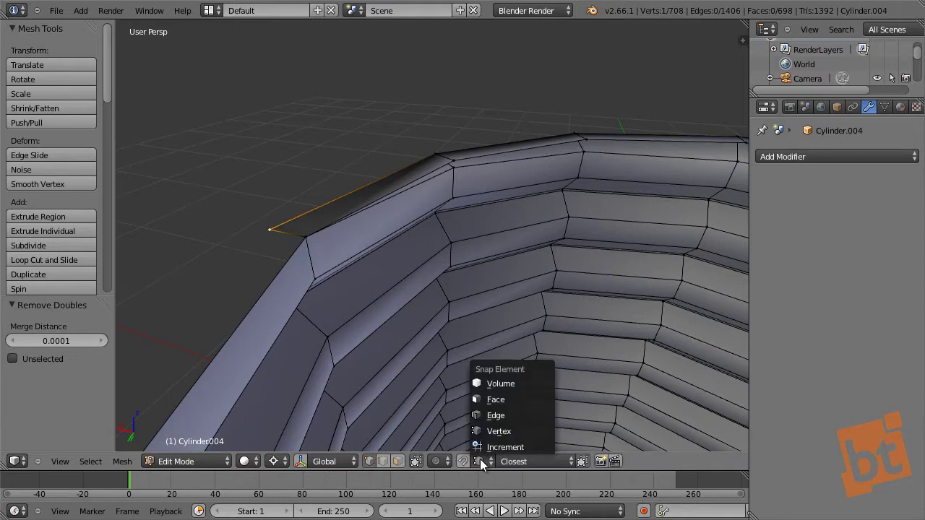
{"action": "left_click", "coordinate": [509, 431]}
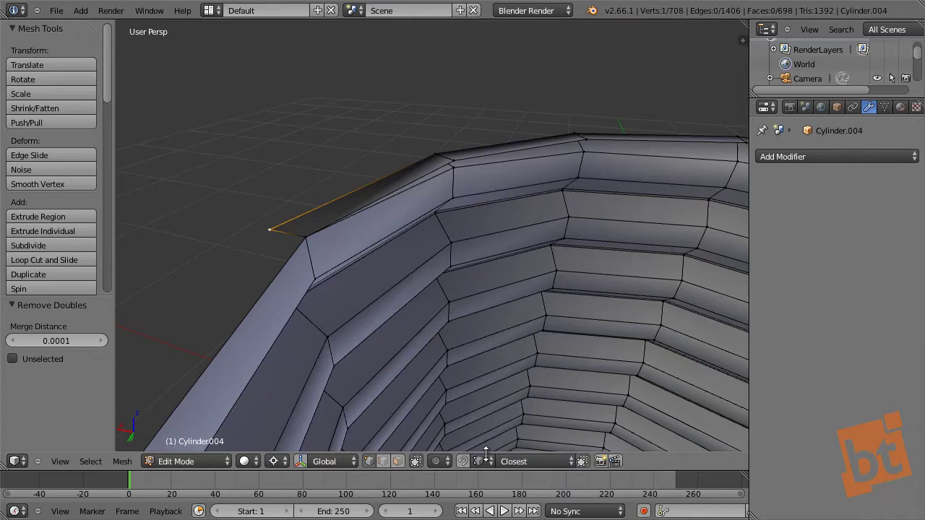
{"action": "left_click", "coordinate": [90, 460]}
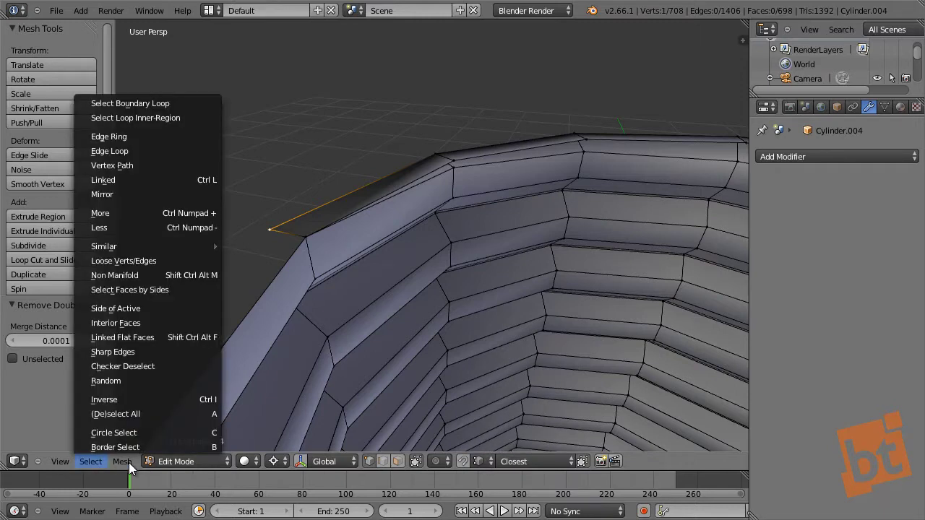
{"action": "mouse_move", "coordinate": [128, 462]}
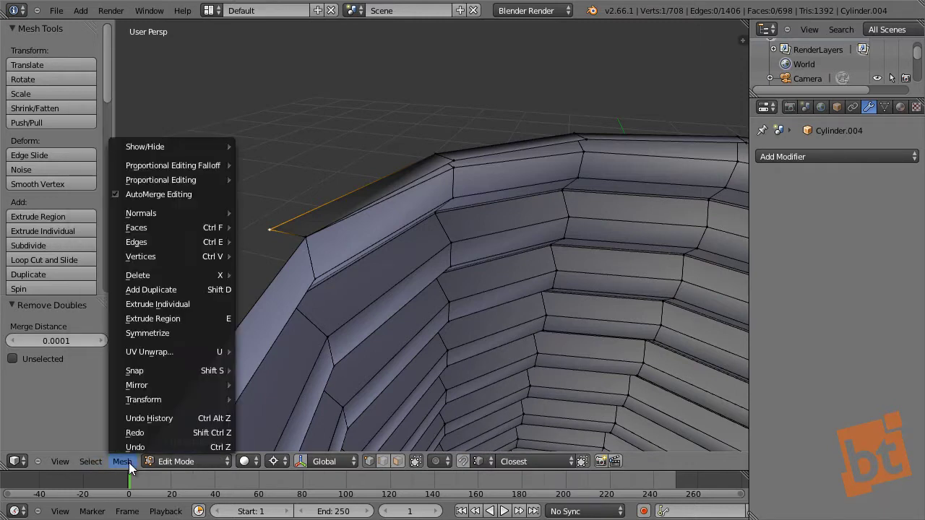
{"action": "left_click", "coordinate": [195, 193]}
Move the loose rim vertex and the first thread-end vertices onto their neighbours, merging them.
{"action": "key", "text": "g"}
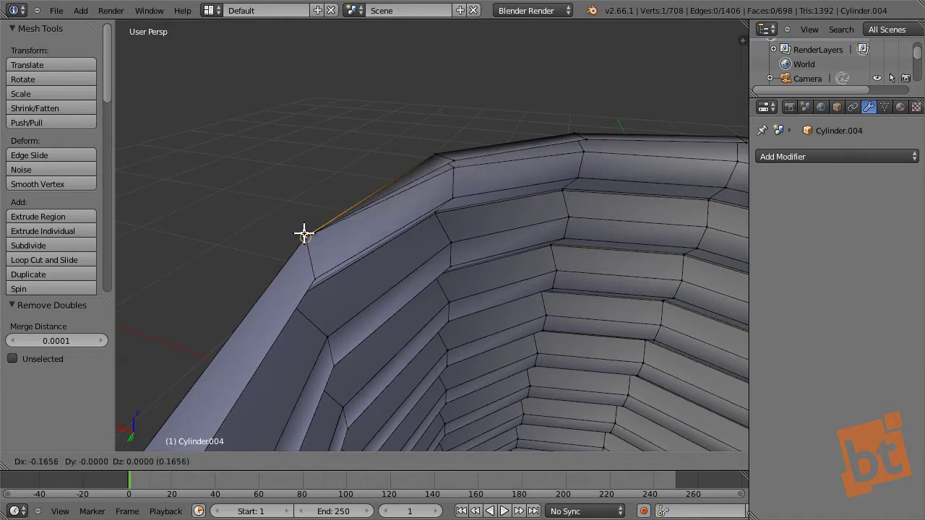
{"action": "left_click", "coordinate": [305, 233]}
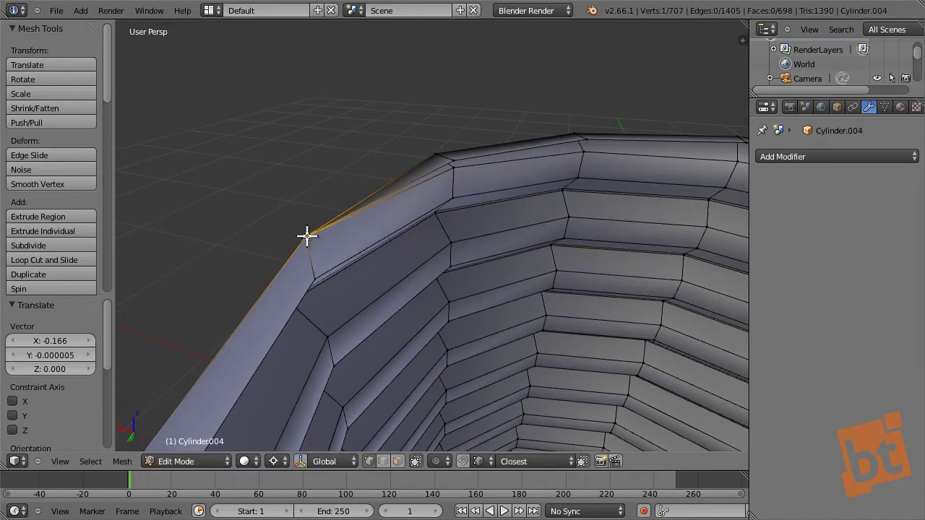
{"action": "middle_click_drag", "start_coordinate": [419, 240], "coordinate": [435, 200]}
{"action": "key", "text": "g"}
{"action": "left_click", "coordinate": [446, 207]}
{"action": "middle_click_drag", "start_coordinate": [627, 203], "coordinate": [607, 200]}
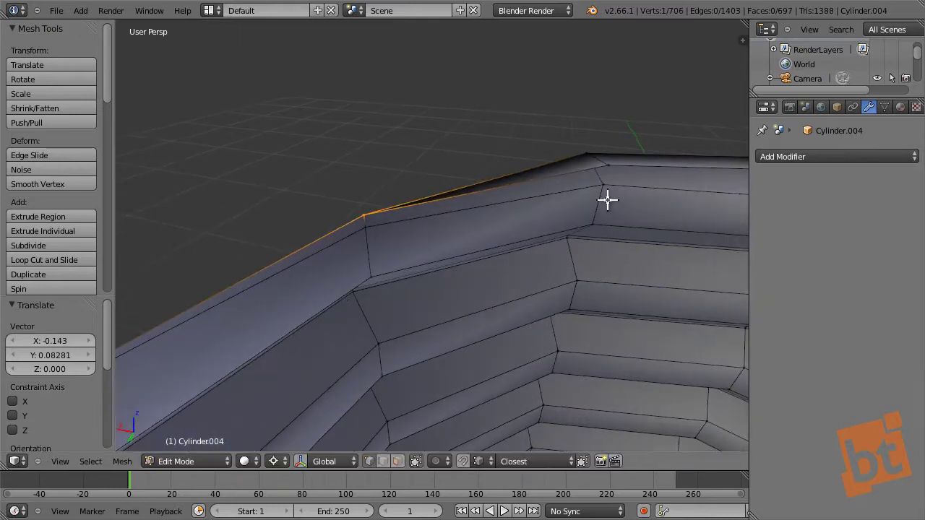
{"action": "key", "text": "g"}
{"action": "left_click", "coordinate": [611, 166]}
{"action": "middle_click_drag", "start_coordinate": [611, 166], "coordinate": [518, 207]}
{"action": "key", "text": "g"}
{"action": "left_click", "coordinate": [423, 219]}
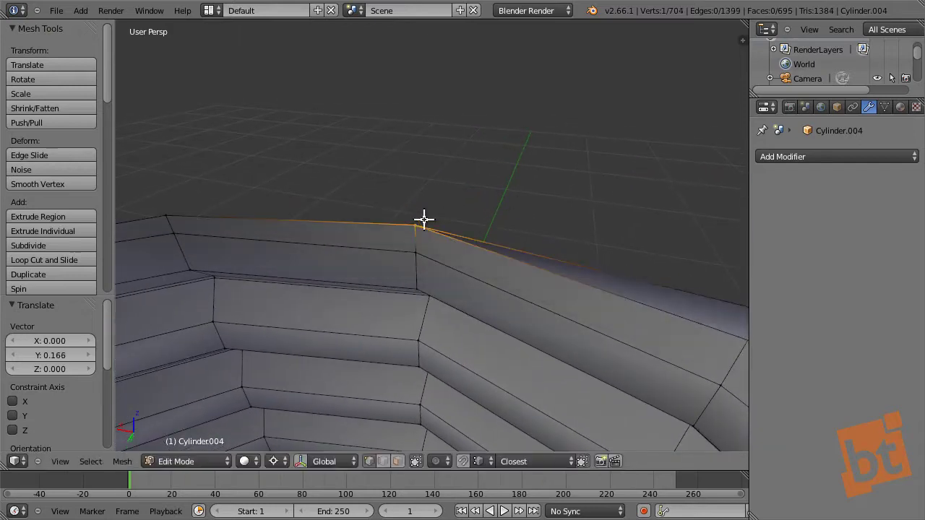
Merge the remaining thread-end vertices into their neighbours and inspect the cleaned rim.
{"action": "middle_click_drag", "start_coordinate": [424, 219], "coordinate": [446, 206]}
{"action": "right_click", "coordinate": [446, 207]}
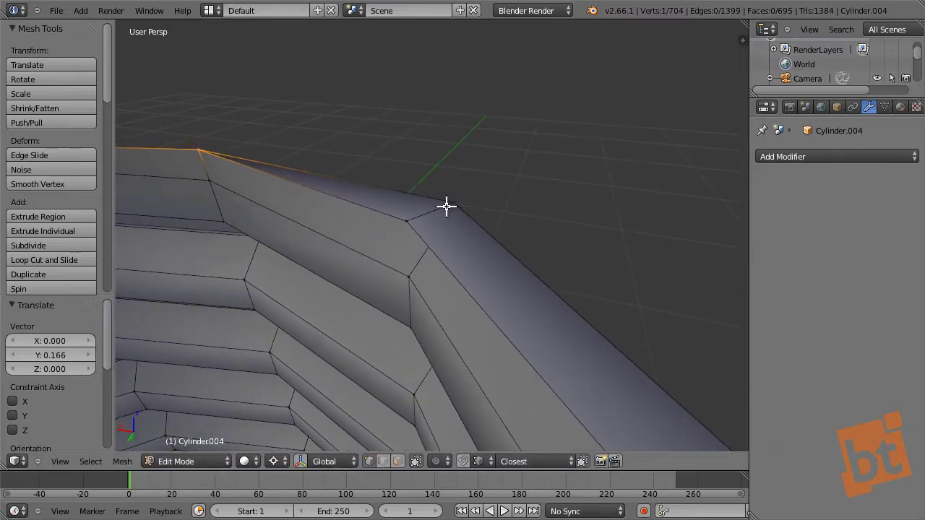
{"action": "key", "text": "g"}
{"action": "left_click", "coordinate": [438, 210]}
{"action": "right_click", "coordinate": [438, 210]}
{"action": "key", "text": "g"}
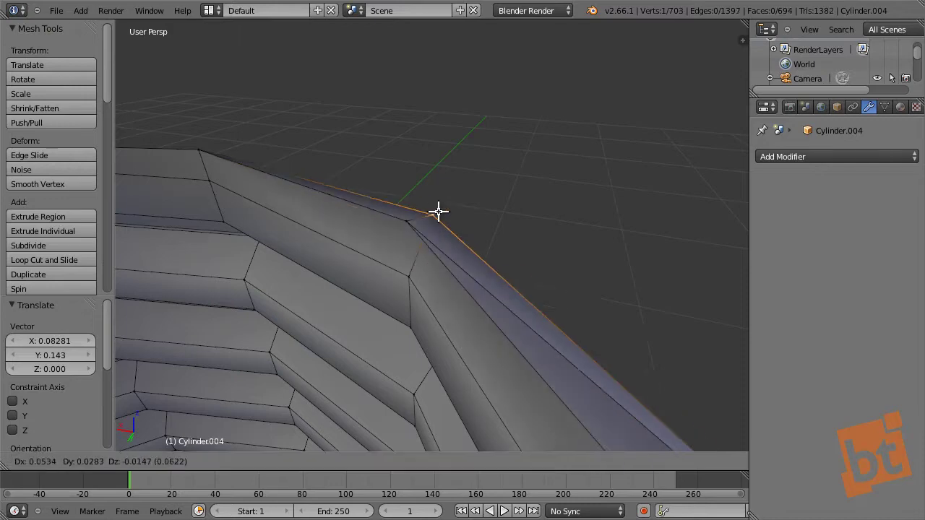
{"action": "left_click", "coordinate": [412, 214]}
{"action": "middle_click_drag", "start_coordinate": [460, 284], "coordinate": [558, 232]}
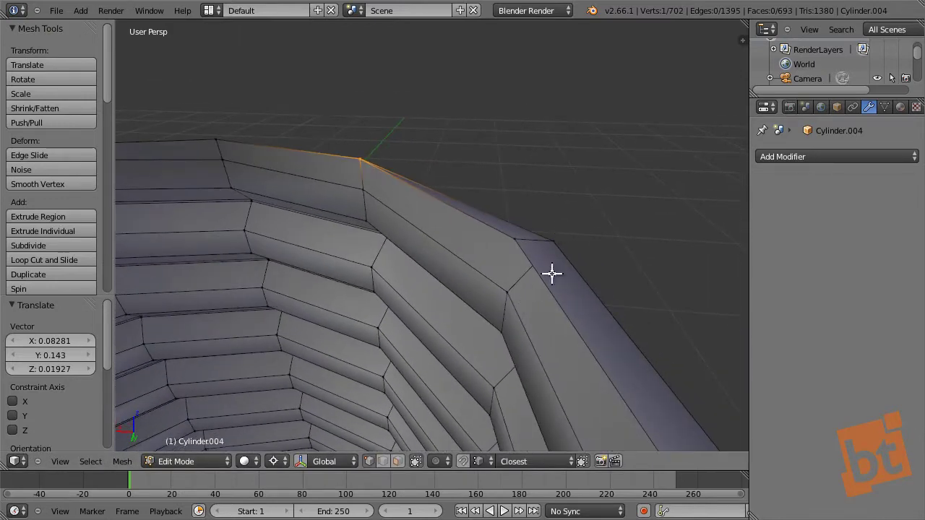
{"action": "middle_click_drag", "start_coordinate": [551, 273], "coordinate": [533, 281]}
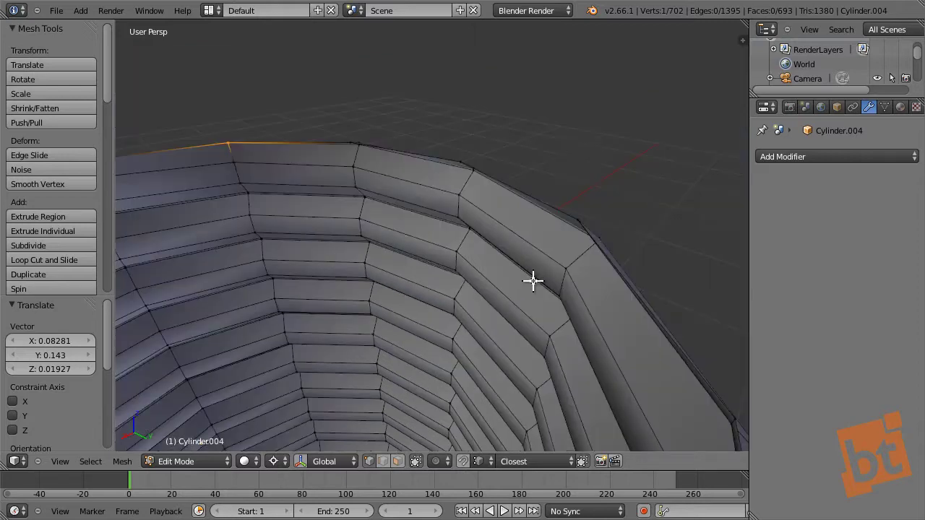
{"action": "middle_click_drag", "start_coordinate": [589, 199], "coordinate": [590, 265]}
{"action": "middle_click_drag", "start_coordinate": [504, 278], "coordinate": [443, 302]}
Deselect all and center the cylinder in front orthographic view.
{"action": "key", "text": "a"}
{"action": "scroll", "coordinate": [447, 278], "scroll_direction": "down", "scroll_amount": 6}
{"action": "key", "text": "KP_1"}
{"action": "key", "text": "KP_5"}
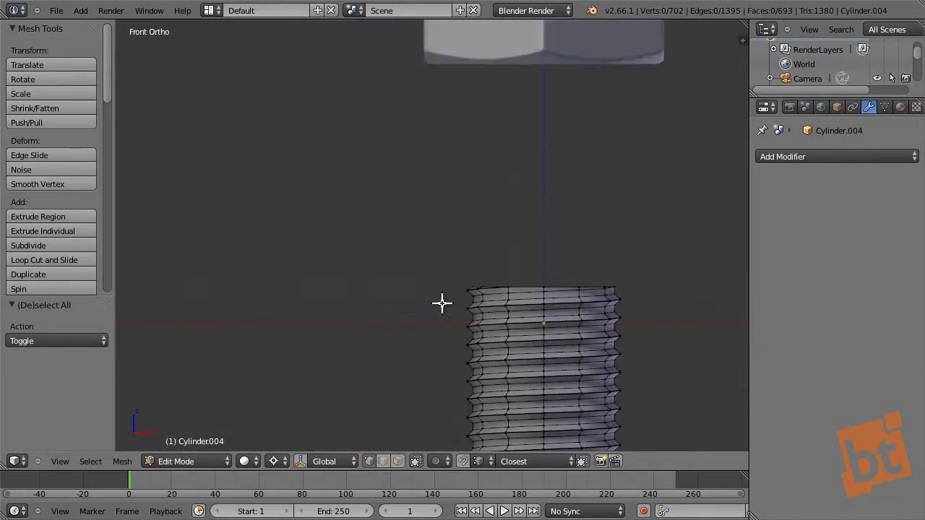
{"action": "scroll", "coordinate": [426, 337], "scroll_direction": "up", "scroll_amount": 4}
{"action": "middle_click_drag", "start_coordinate": [627, 200], "coordinate": [351, 308], "text": "shift"}
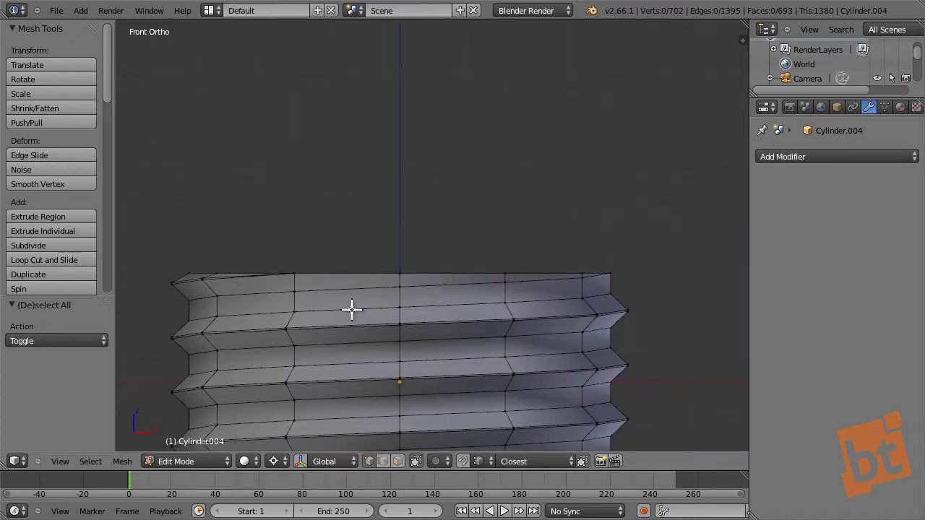
{"action": "key", "text": "z"}
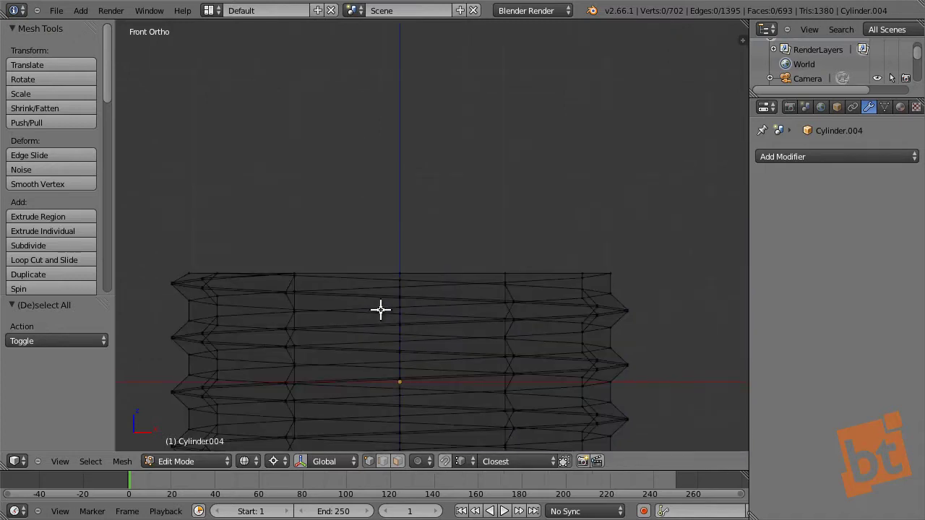
{"action": "key", "text": "z"}
Orbit around to the cylinder's other open end and look inside.
{"action": "scroll", "coordinate": [382, 306], "scroll_direction": "down", "scroll_amount": 7}
{"action": "middle_click_drag", "start_coordinate": [382, 304], "coordinate": [369, 264], "text": "shift"}
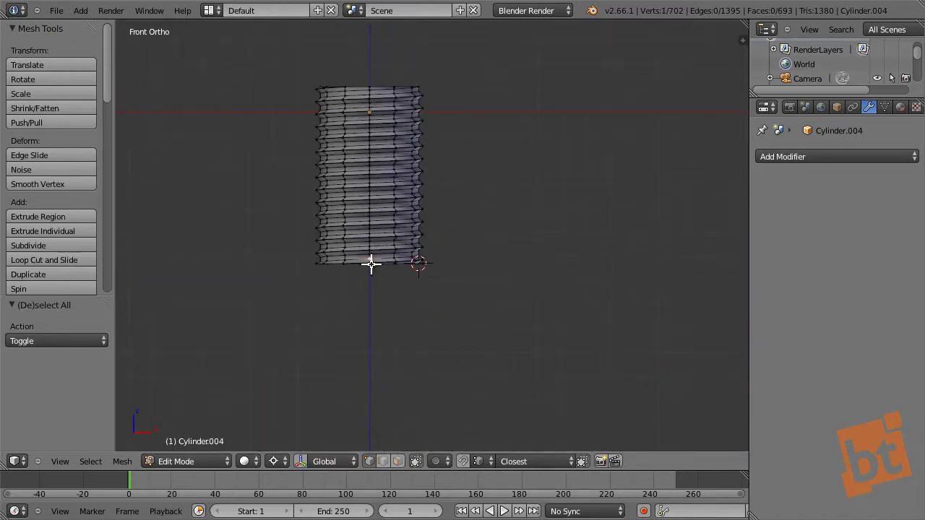
{"action": "middle_click_drag", "start_coordinate": [398, 310], "coordinate": [222, 303]}
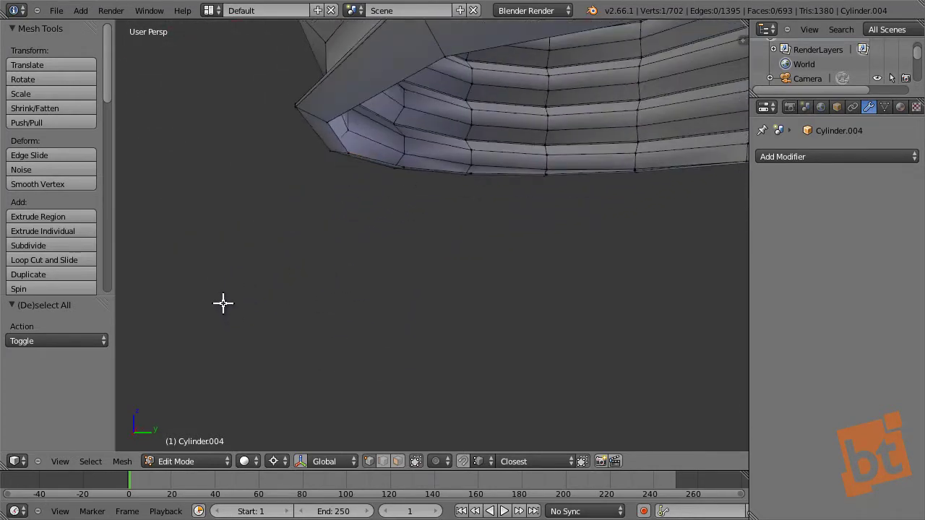
{"action": "middle_click_drag", "start_coordinate": [553, 66], "coordinate": [487, 77]}
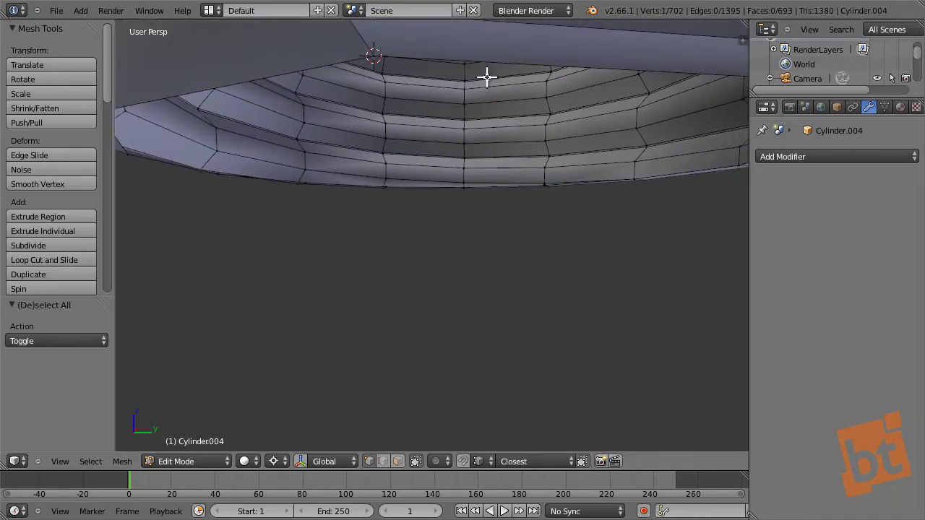
{"action": "middle_click_drag", "start_coordinate": [281, 268], "coordinate": [340, 250]}
{"action": "scroll", "coordinate": [338, 252], "scroll_direction": "up", "scroll_amount": 3}
{"action": "middle_click_drag", "start_coordinate": [484, 317], "coordinate": [259, 355]}
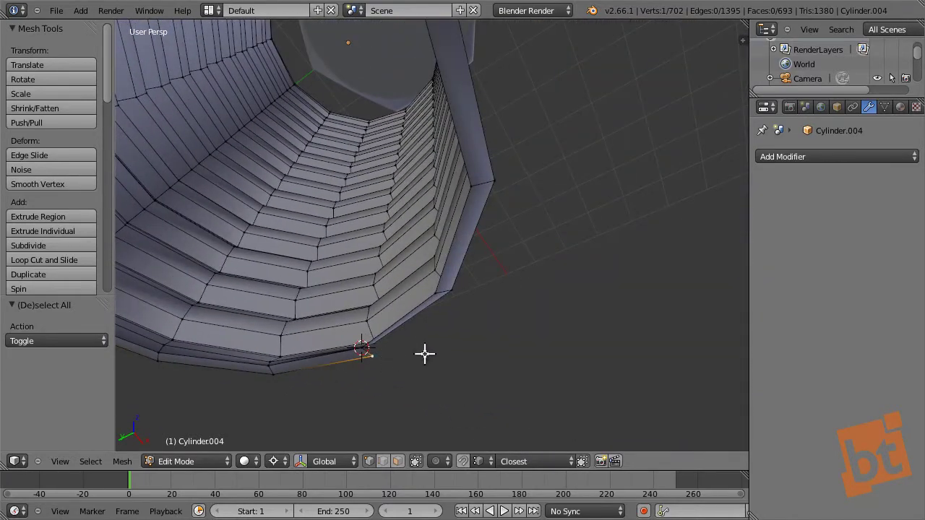
Merge the first four end vertices at the thread's other end into their neighbours.
{"action": "middle_click_drag", "start_coordinate": [425, 354], "coordinate": [339, 349]}
{"action": "key", "text": "g"}
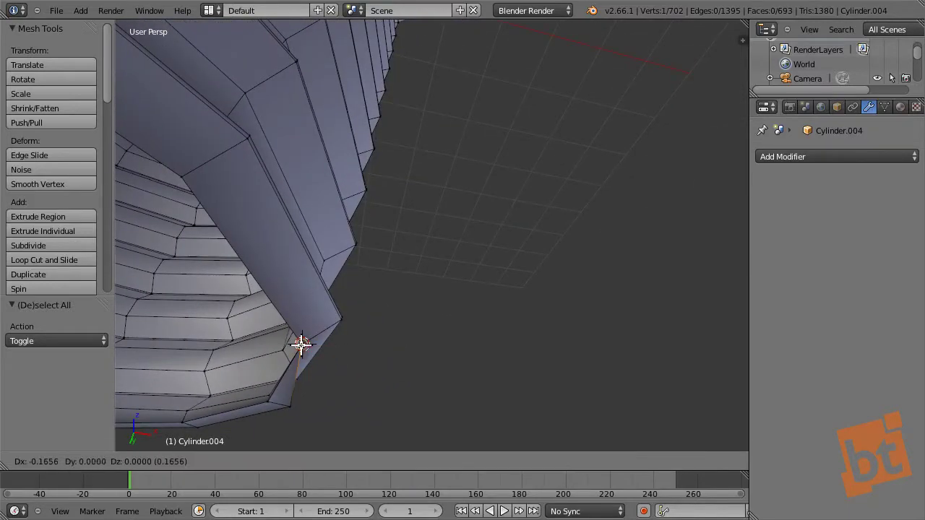
{"action": "left_click", "coordinate": [301, 345]}
{"action": "middle_click_drag", "start_coordinate": [262, 392], "coordinate": [320, 398]}
{"action": "middle_click_drag", "start_coordinate": [519, 312], "coordinate": [391, 304]}
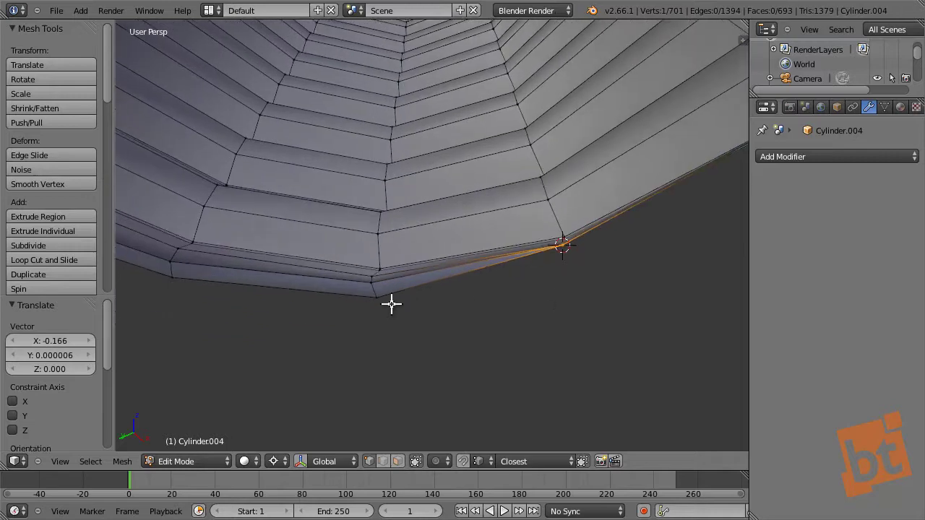
{"action": "key", "text": "g"}
{"action": "left_click", "coordinate": [175, 297]}
{"action": "middle_click_drag", "start_coordinate": [175, 297], "coordinate": [249, 296]}
{"action": "key", "text": "g"}
{"action": "left_click", "coordinate": [250, 288]}
{"action": "middle_click_drag", "start_coordinate": [306, 326], "coordinate": [344, 331]}
{"action": "key", "text": "g"}
{"action": "left_click", "coordinate": [357, 290]}
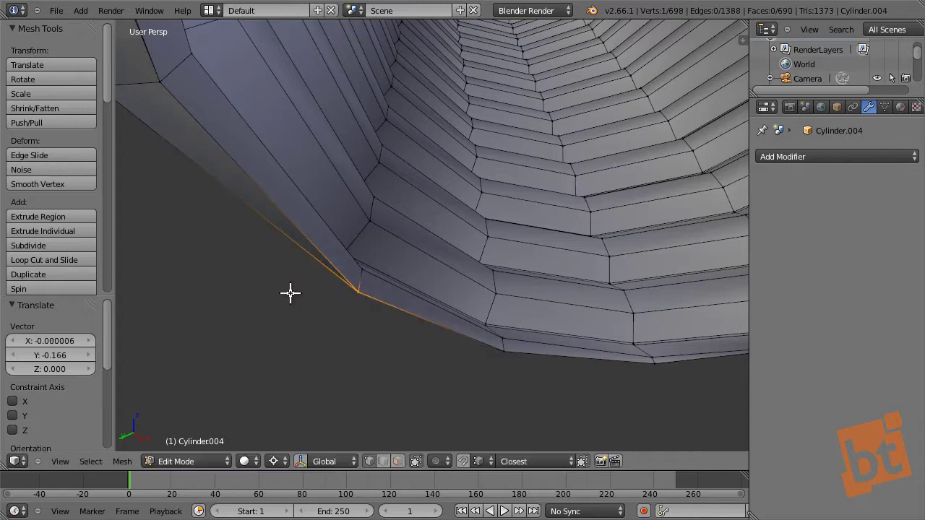
Merge the next four end vertices into their neighbours and inspect the thread's end.
{"action": "middle_click_drag", "start_coordinate": [289, 295], "coordinate": [269, 367]}
{"action": "key", "text": "g"}
{"action": "left_click", "coordinate": [272, 343]}
{"action": "key", "text": "g"}
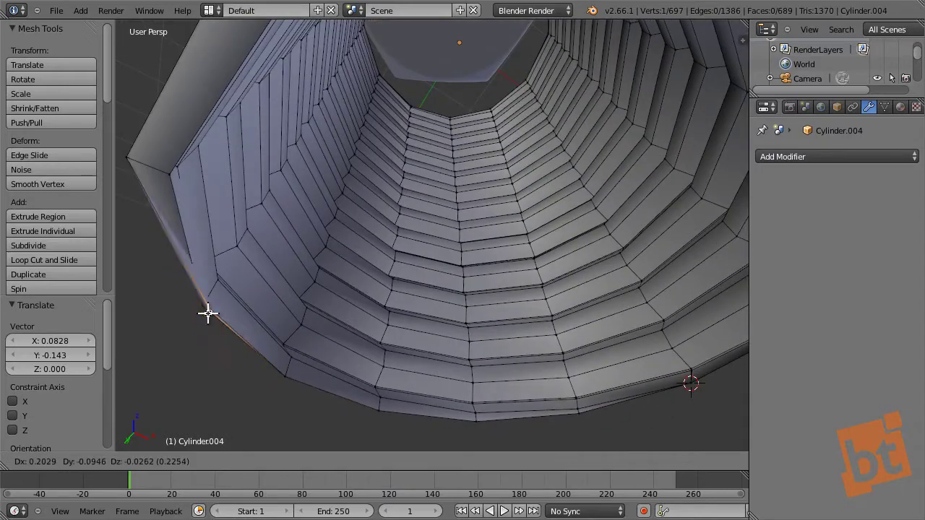
{"action": "left_click", "coordinate": [205, 309]}
{"action": "middle_click_drag", "start_coordinate": [253, 320], "coordinate": [171, 202]}
{"action": "key", "text": "g"}
{"action": "left_click", "coordinate": [188, 288]}
{"action": "key", "text": "g"}
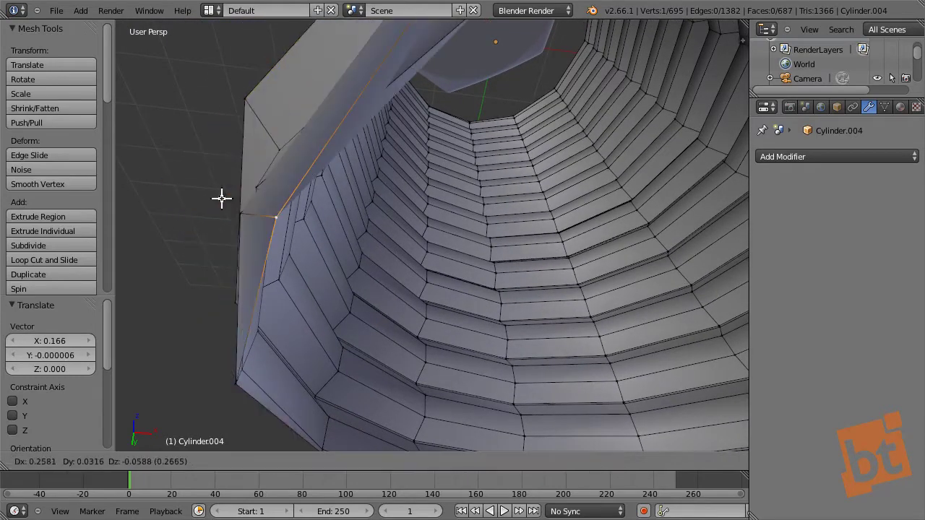
{"action": "left_click", "coordinate": [235, 206]}
{"action": "middle_click_drag", "start_coordinate": [382, 229], "coordinate": [210, 316]}
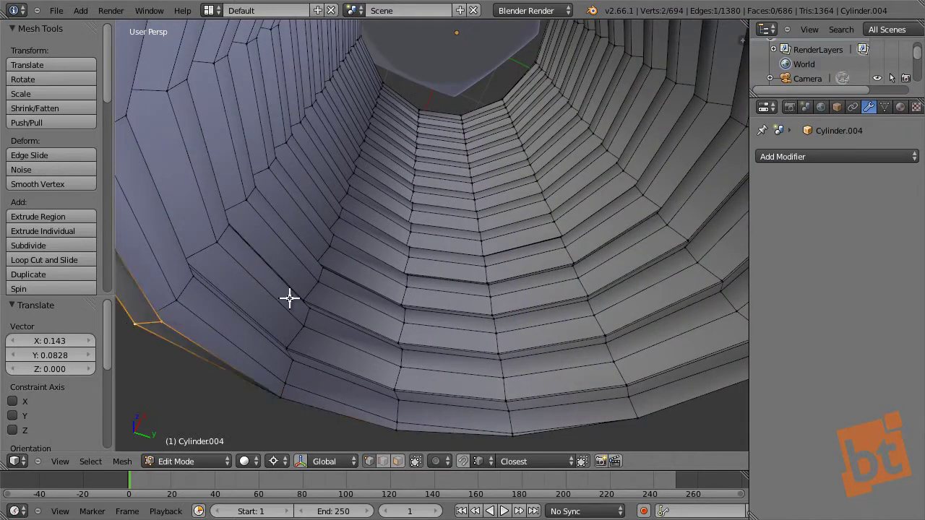
Check from the front, merge the last end vertex, and toggle out of edit mode.
{"action": "key", "text": "KP_1"}
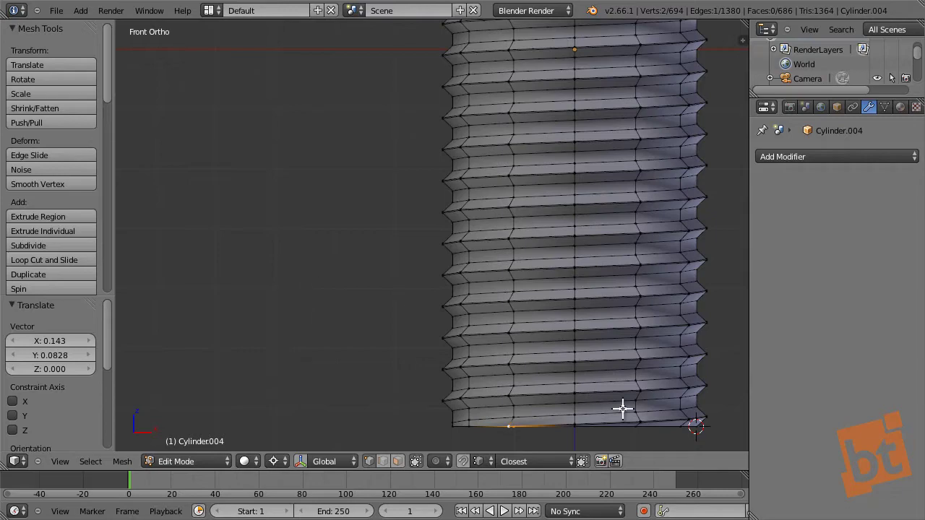
{"action": "middle_click_drag", "start_coordinate": [623, 409], "coordinate": [535, 340], "text": "shift"}
{"action": "scroll", "coordinate": [535, 340], "scroll_direction": "up", "scroll_amount": 5}
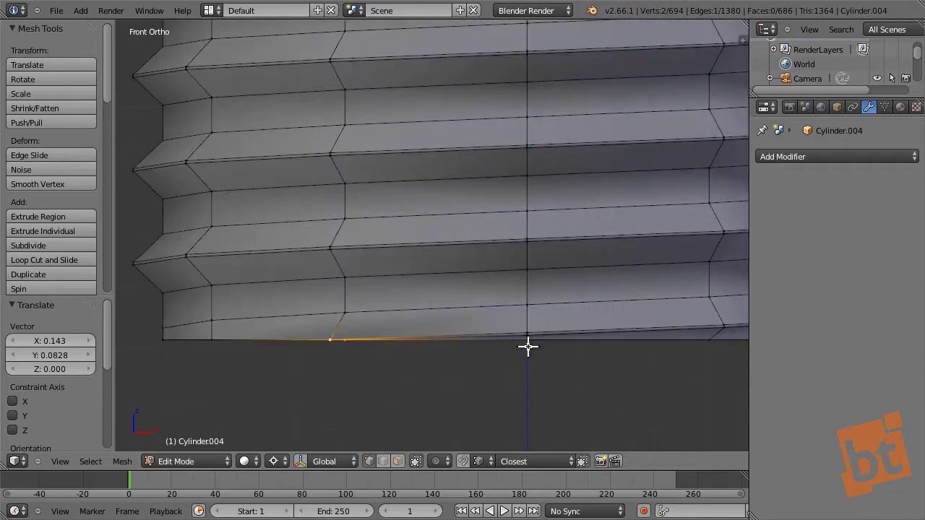
{"action": "middle_click_drag", "start_coordinate": [599, 384], "coordinate": [387, 308]}
{"action": "key", "text": "g"}
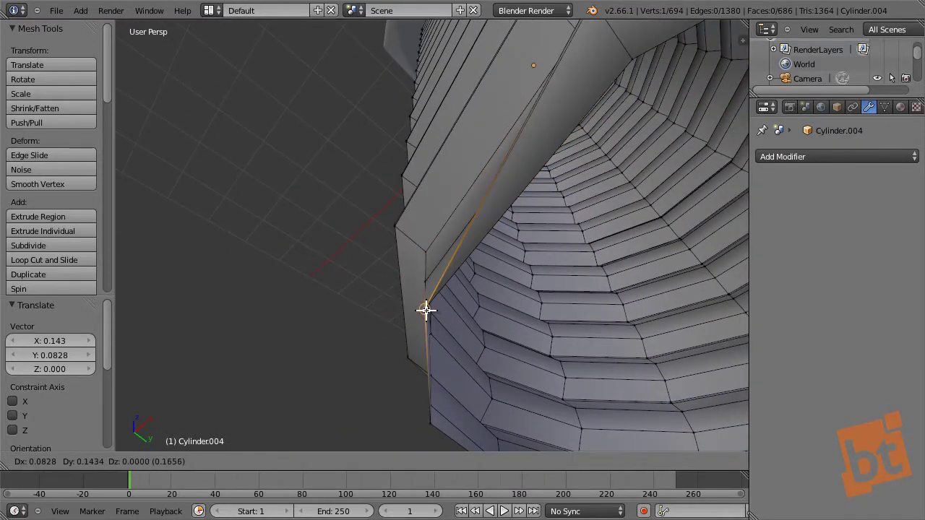
{"action": "left_click", "coordinate": [425, 310]}
{"action": "middle_click_drag", "start_coordinate": [504, 308], "coordinate": [671, 313]}
{"action": "scroll", "coordinate": [671, 312], "scroll_direction": "down", "scroll_amount": 8}
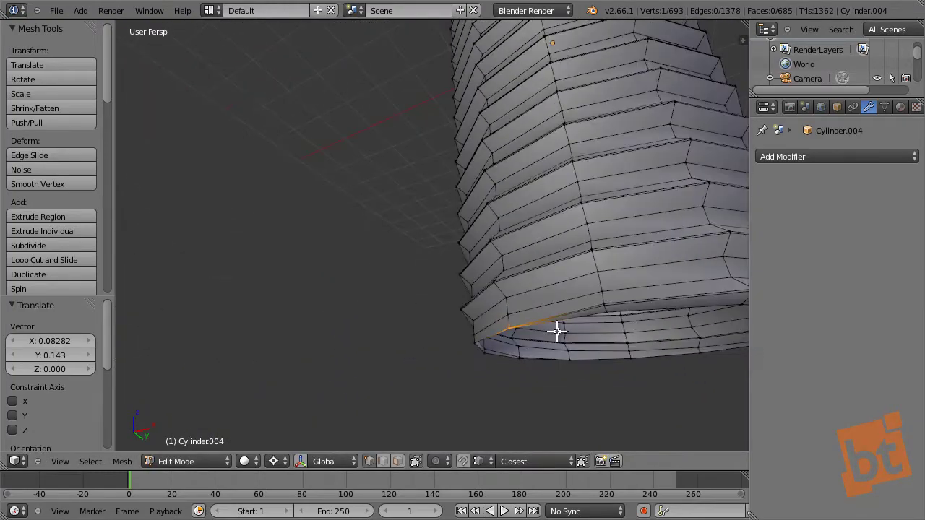
{"action": "middle_click_drag", "start_coordinate": [579, 282], "coordinate": [476, 182]}
{"action": "scroll", "coordinate": [504, 284], "scroll_direction": "down", "scroll_amount": 3}
{"action": "key", "text": "Tab"}
{"action": "key", "text": "Tab"}
{"action": "key", "text": "Tab"}
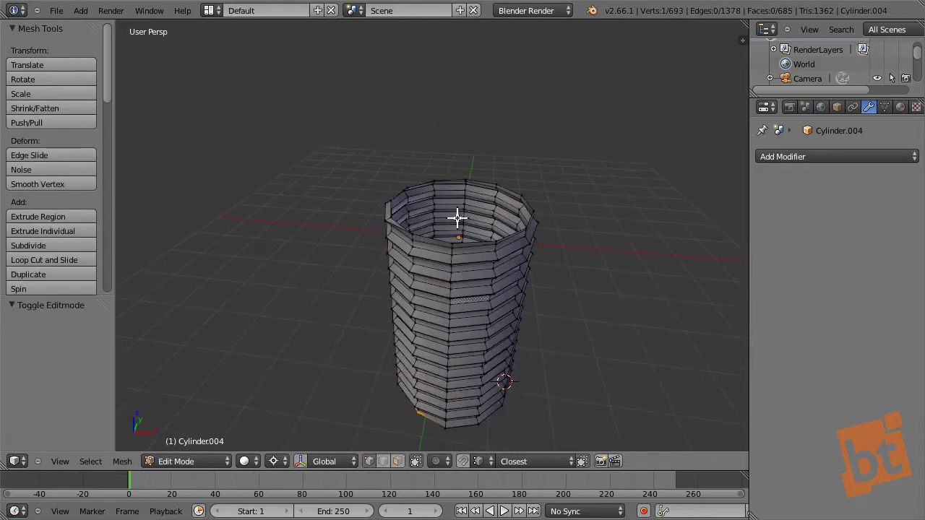
Extrude the cylinder's top rim edge loop straight up along Z into a shaft section.
{"action": "key", "text": "Tab"}
{"action": "key", "text": "ctrl+Tab"}
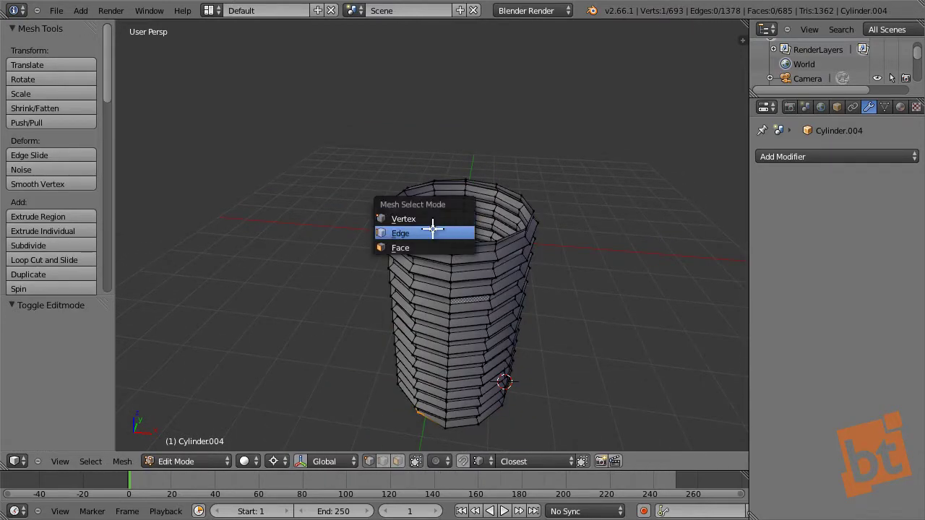
{"action": "left_click", "coordinate": [455, 229]}
{"action": "scroll", "coordinate": [458, 196], "scroll_direction": "up", "scroll_amount": 5}
{"action": "right_click", "coordinate": [457, 142], "text": "alt"}
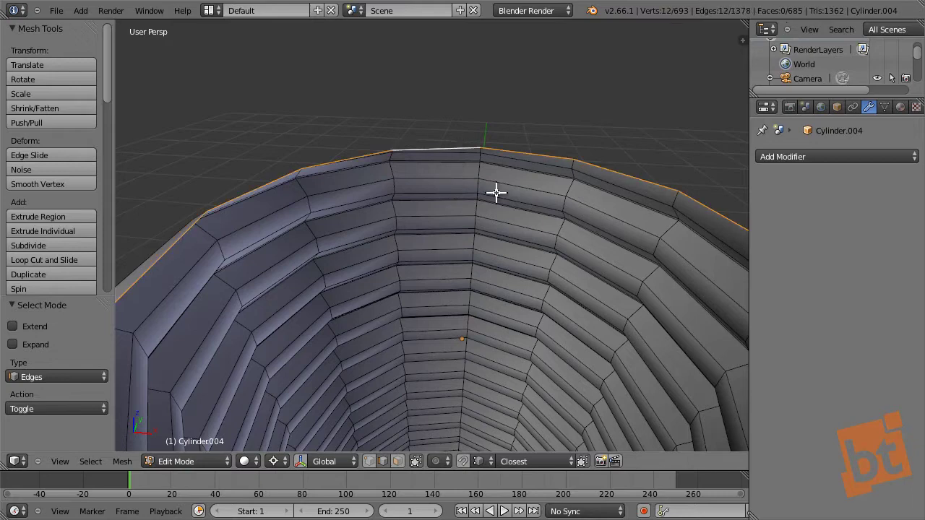
{"action": "scroll", "coordinate": [496, 192], "scroll_direction": "down", "scroll_amount": 6}
{"action": "middle_click_drag", "start_coordinate": [551, 275], "coordinate": [593, 303]}
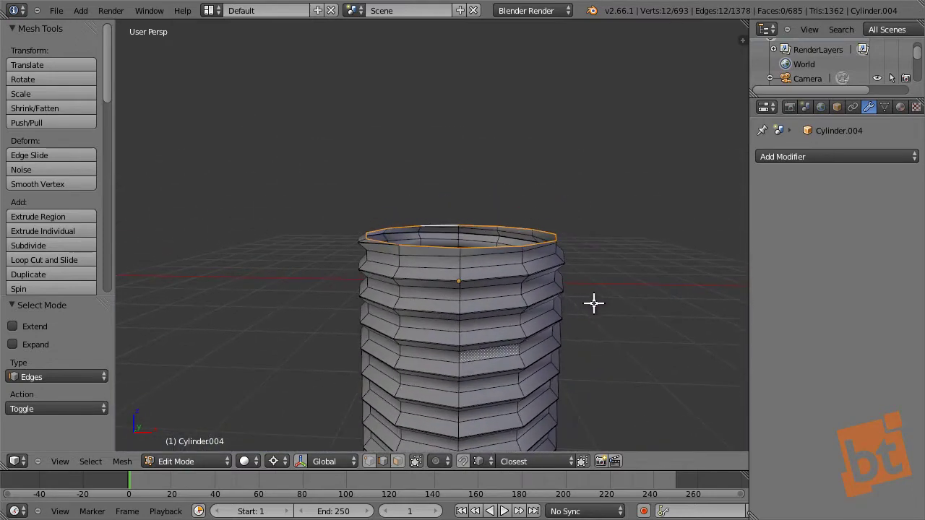
{"action": "key", "text": "e"}
{"action": "key", "text": "z"}
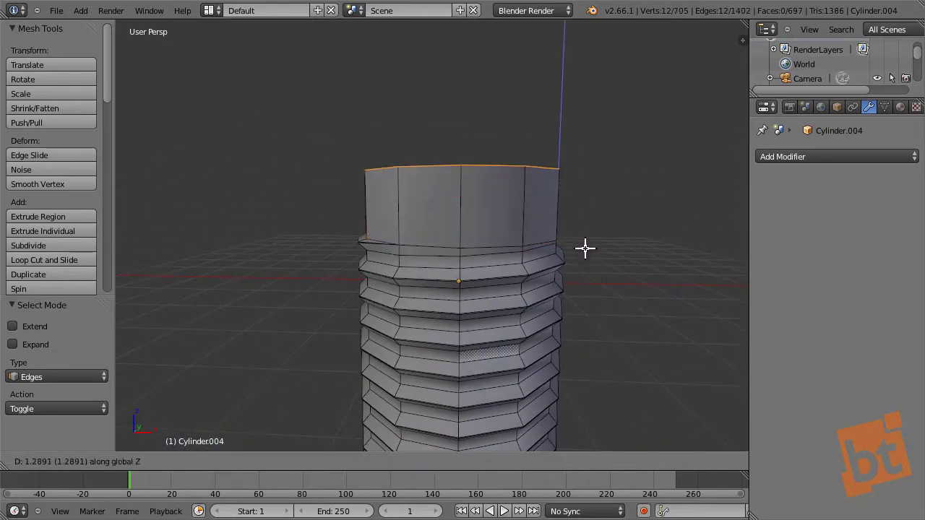
{"action": "left_click", "coordinate": [583, 244]}
{"action": "scroll", "coordinate": [515, 291], "scroll_direction": "down", "scroll_amount": 4}
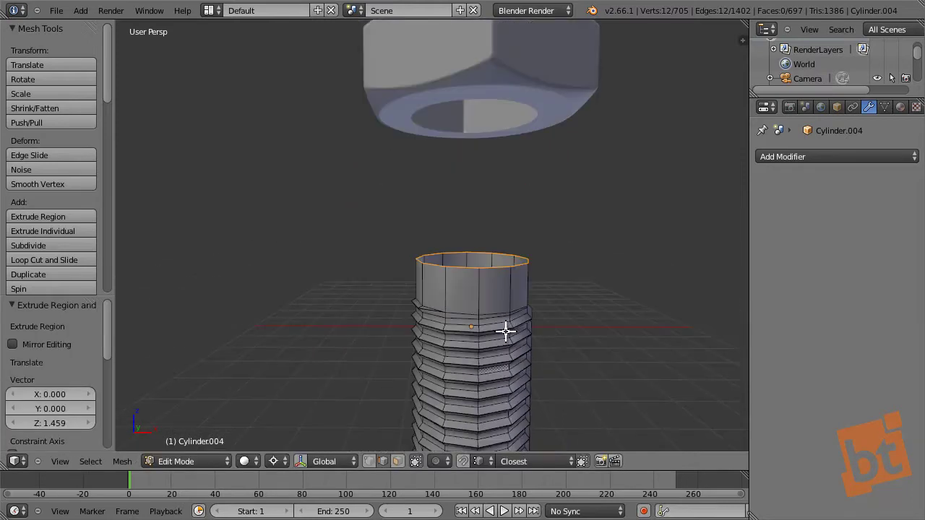
Lower the hex head along Z onto the top of the shaft.
{"action": "key", "text": "Tab"}
{"action": "scroll", "coordinate": [513, 335], "scroll_direction": "down", "scroll_amount": 5}
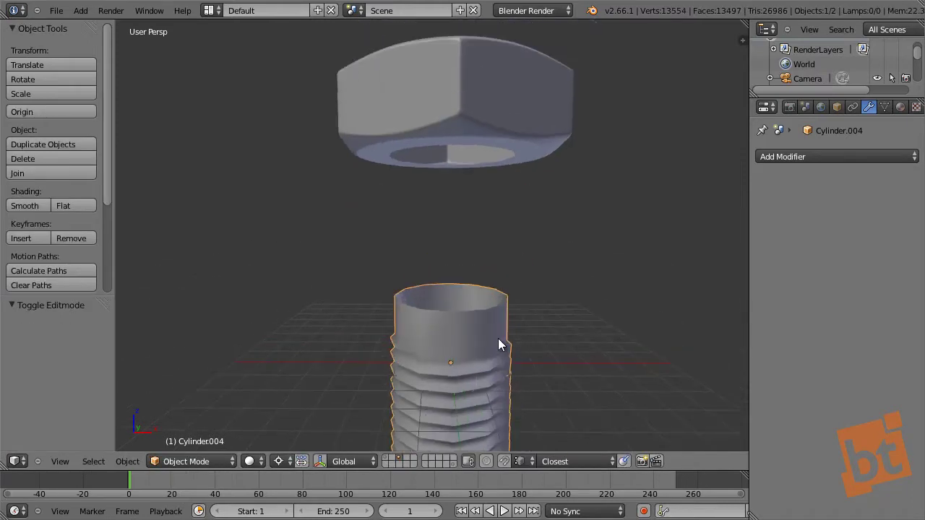
{"action": "right_click", "coordinate": [509, 225]}
{"action": "key", "text": "g"}
{"action": "key", "text": "z"}
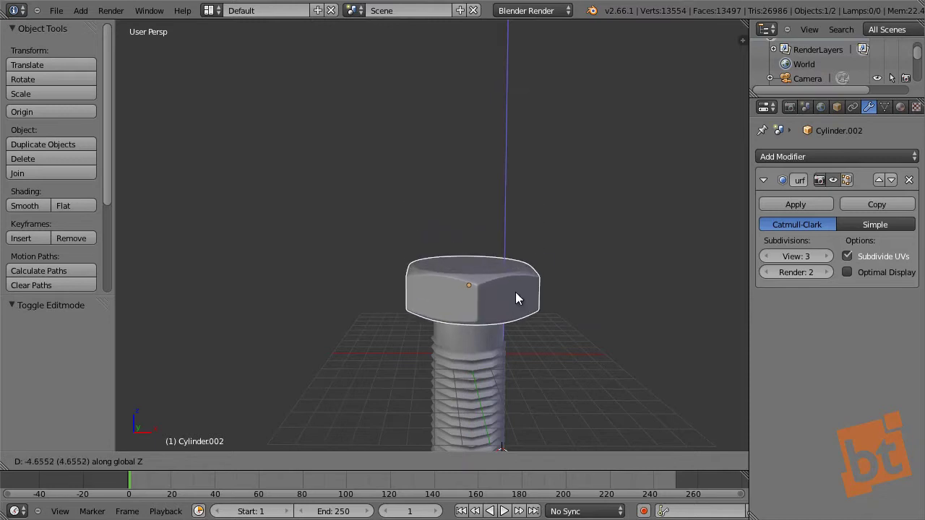
{"action": "left_click", "coordinate": [515, 292]}
{"action": "scroll", "coordinate": [494, 314], "scroll_direction": "up", "scroll_amount": 5}
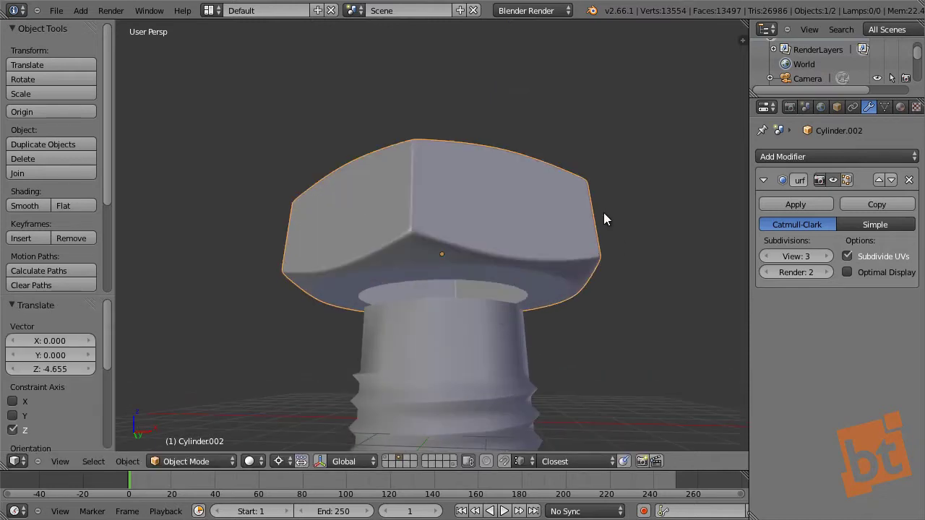
{"action": "key", "text": "g"}
{"action": "key", "text": "z"}
{"action": "left_click", "coordinate": [604, 410]}
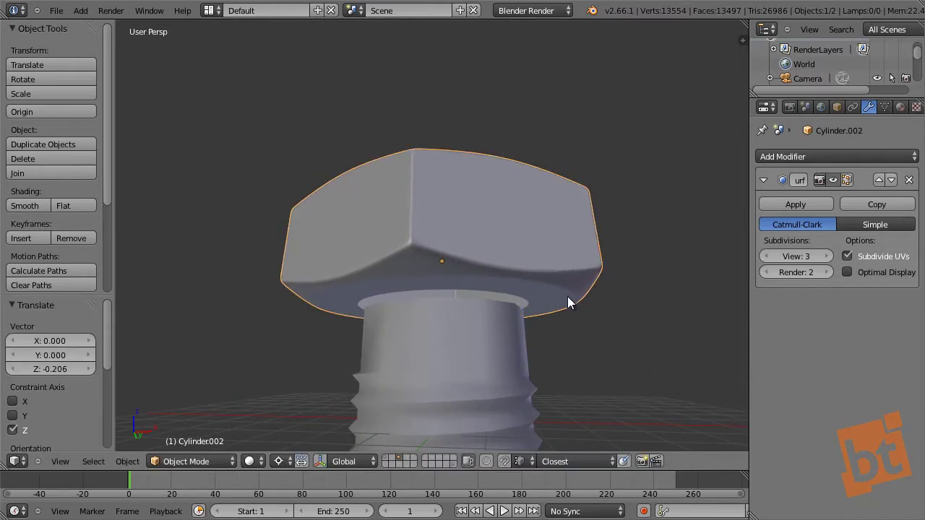
{"action": "middle_click_drag", "start_coordinate": [567, 302], "coordinate": [558, 301]}
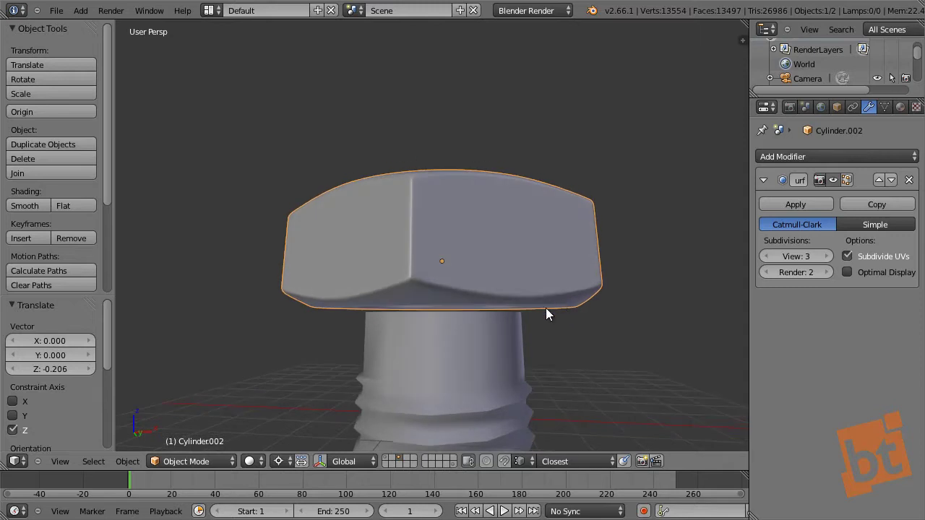
{"action": "scroll", "coordinate": [546, 311], "scroll_direction": "up", "scroll_amount": 3}
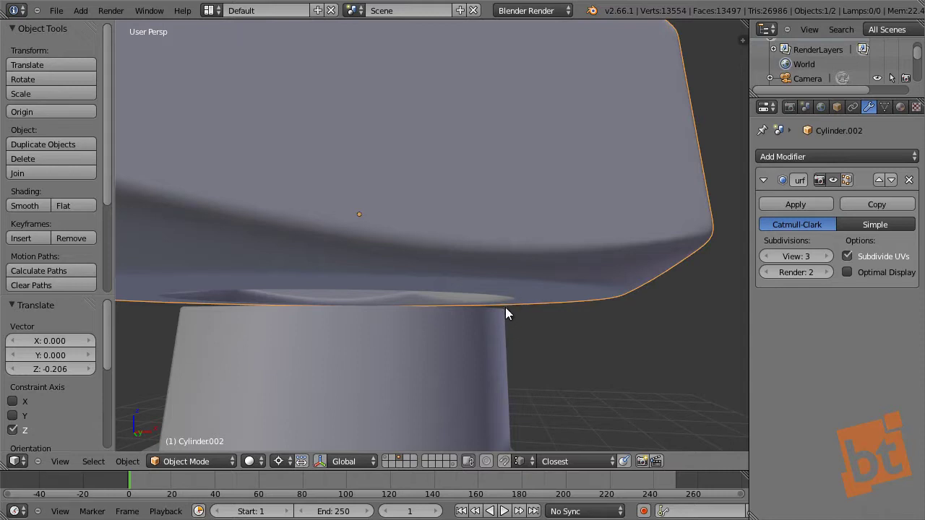
Select the threaded shank, then add the hex head as the active object.
{"action": "middle_click_drag", "start_coordinate": [512, 316], "coordinate": [596, 252]}
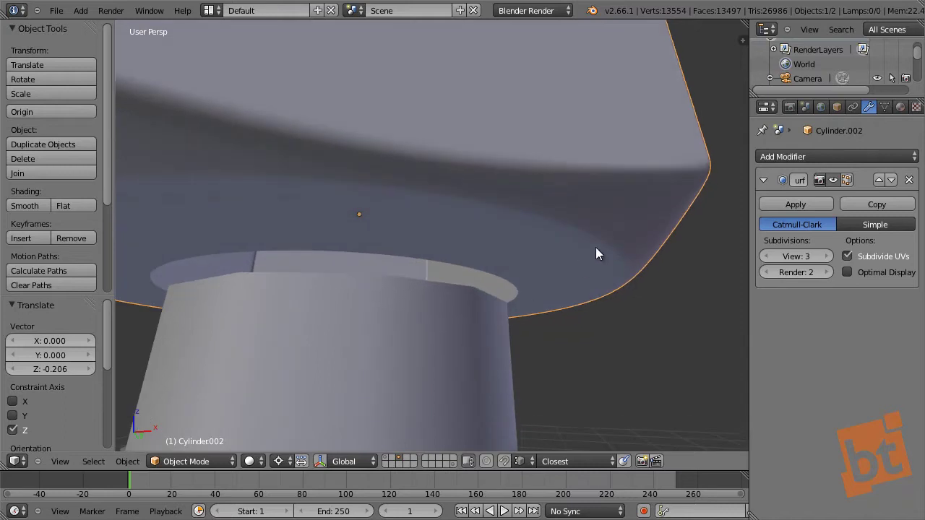
{"action": "right_click", "coordinate": [490, 371], "text": "shift"}
{"action": "key", "text": "KP_Decimal"}
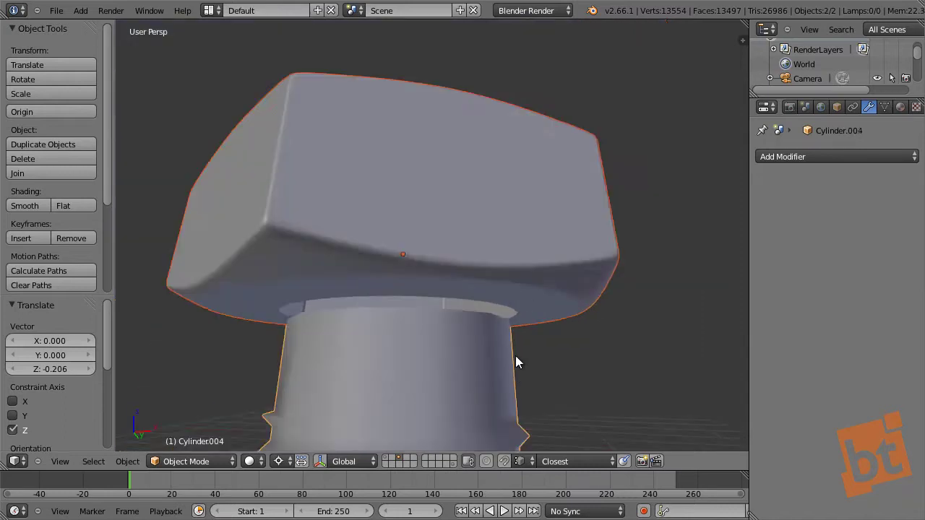
{"action": "right_click", "coordinate": [503, 361]}
{"action": "right_click", "coordinate": [554, 278], "text": "shift"}
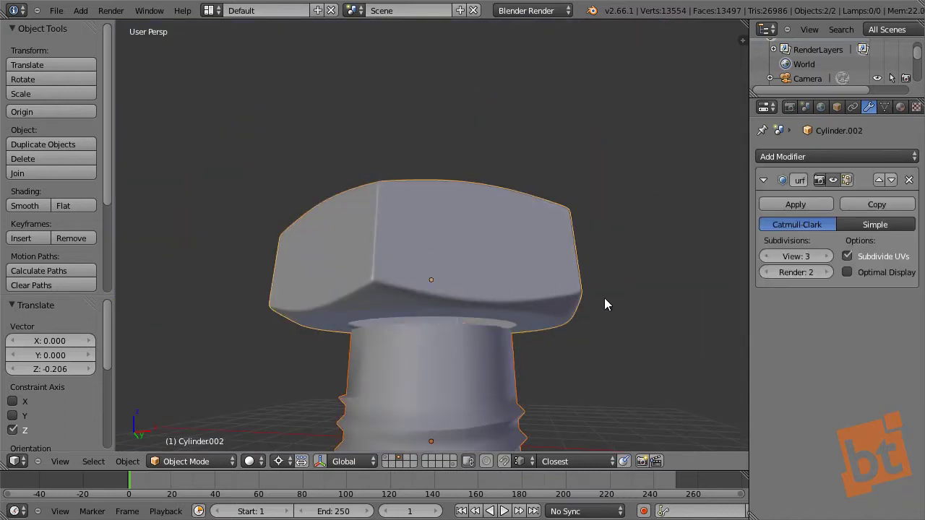
{"action": "right_click", "coordinate": [510, 357]}
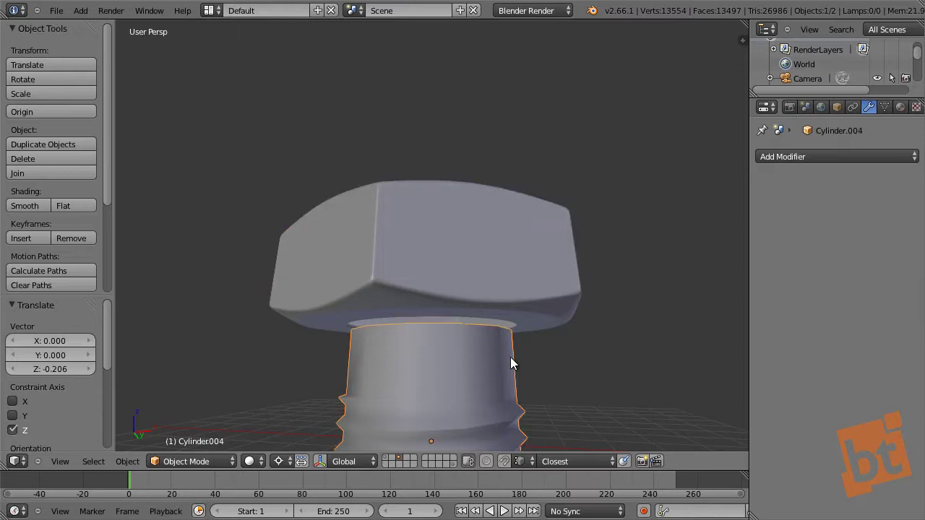
{"action": "right_click", "coordinate": [550, 291]}
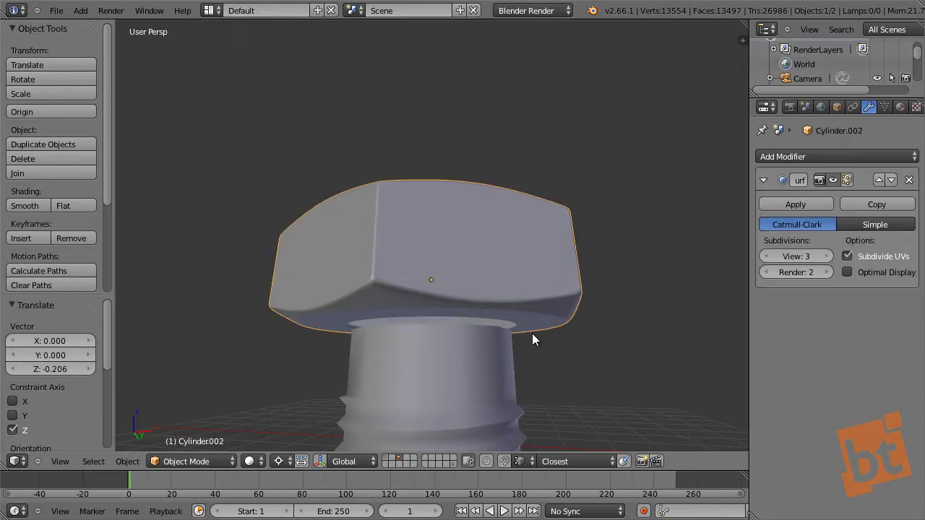
{"action": "right_click", "coordinate": [495, 372]}
{"action": "right_click", "coordinate": [568, 266], "text": "shift"}
Join the hex head and threaded shank into a single object.
{"action": "key", "text": "ctrl+j"}
{"action": "scroll", "coordinate": [531, 314], "scroll_direction": "down", "scroll_amount": 5}
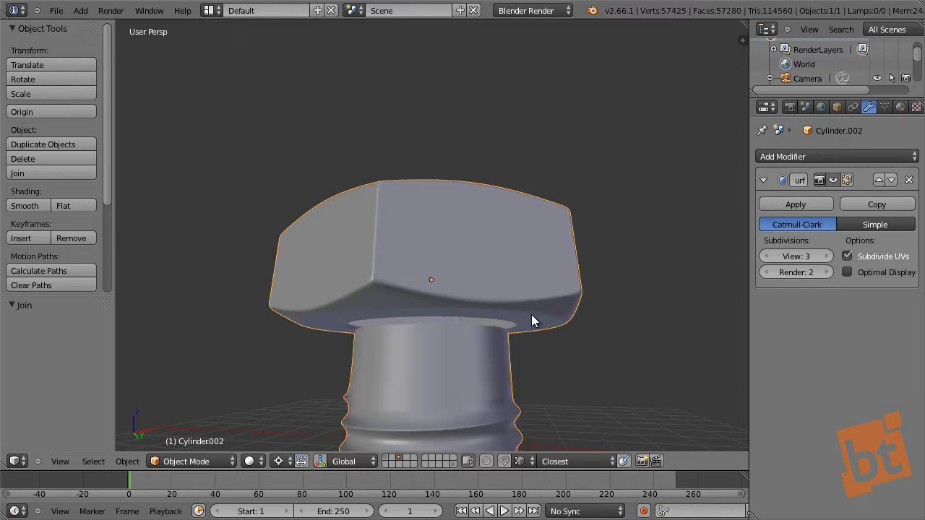
{"action": "middle_click_drag", "start_coordinate": [477, 378], "coordinate": [498, 133]}
{"action": "scroll", "coordinate": [485, 151], "scroll_direction": "up", "scroll_amount": 8}
{"action": "scroll", "coordinate": [518, 267], "scroll_direction": "down", "scroll_amount": 6}
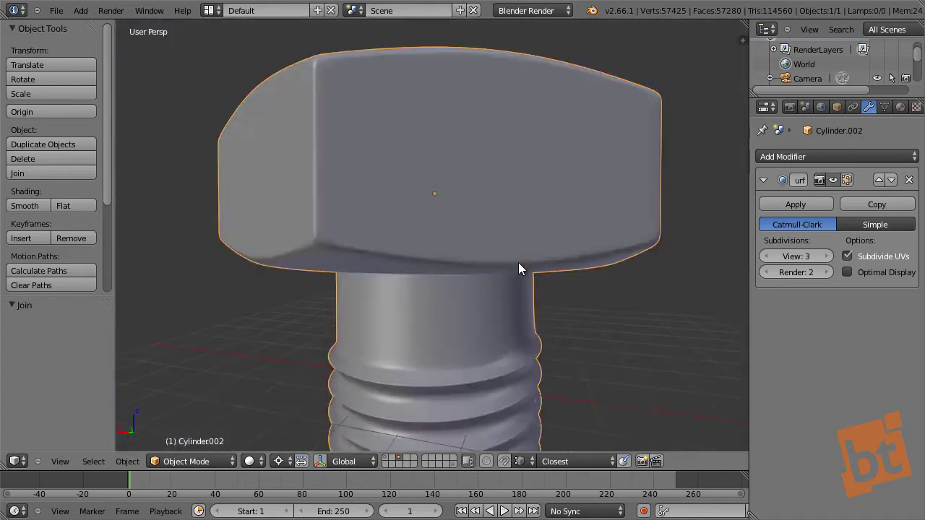
Bridge the shank's top rim loop to the head's underside loop to form the neck.
{"action": "key", "text": "Tab"}
{"action": "scroll", "coordinate": [532, 286], "scroll_direction": "up", "scroll_amount": 2}
{"action": "right_click", "coordinate": [505, 238], "text": "alt"}
{"action": "middle_click_drag", "start_coordinate": [514, 233], "coordinate": [491, 267]}
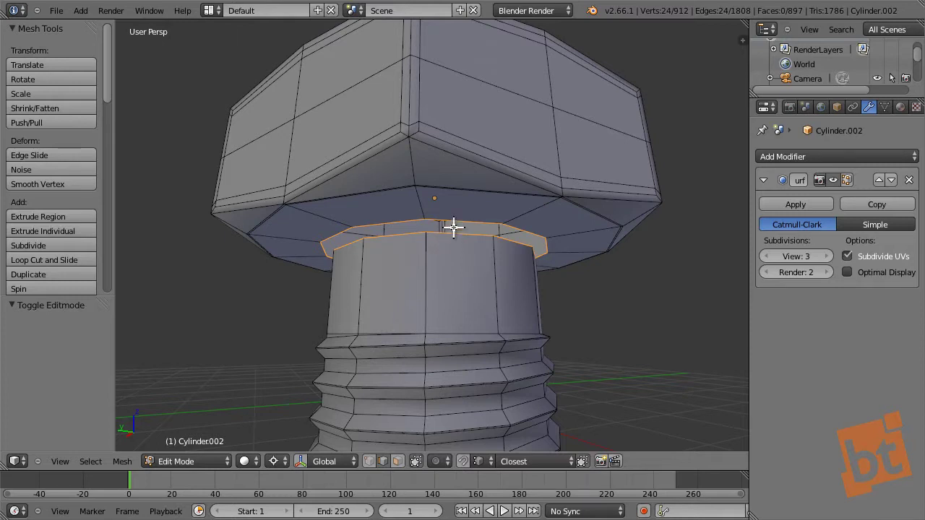
{"action": "middle_click_drag", "start_coordinate": [452, 227], "coordinate": [503, 229]}
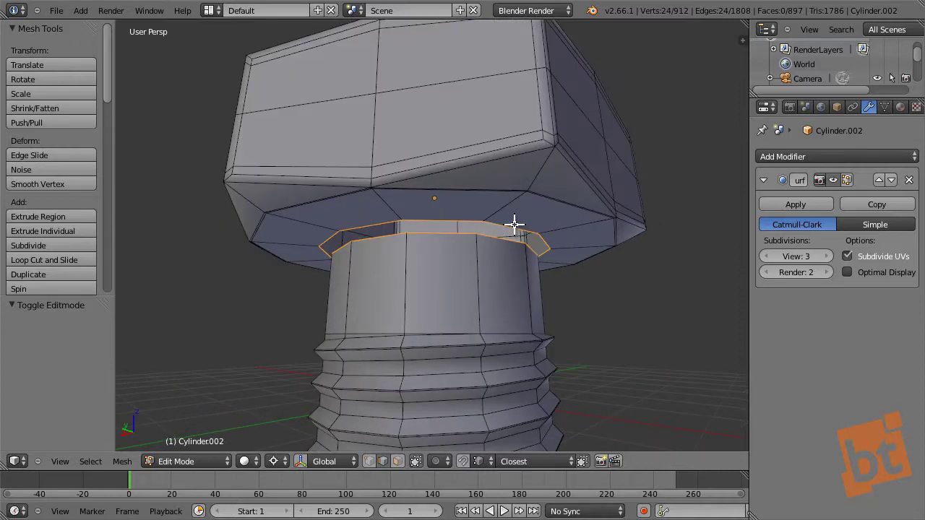
{"action": "key", "text": "w"}
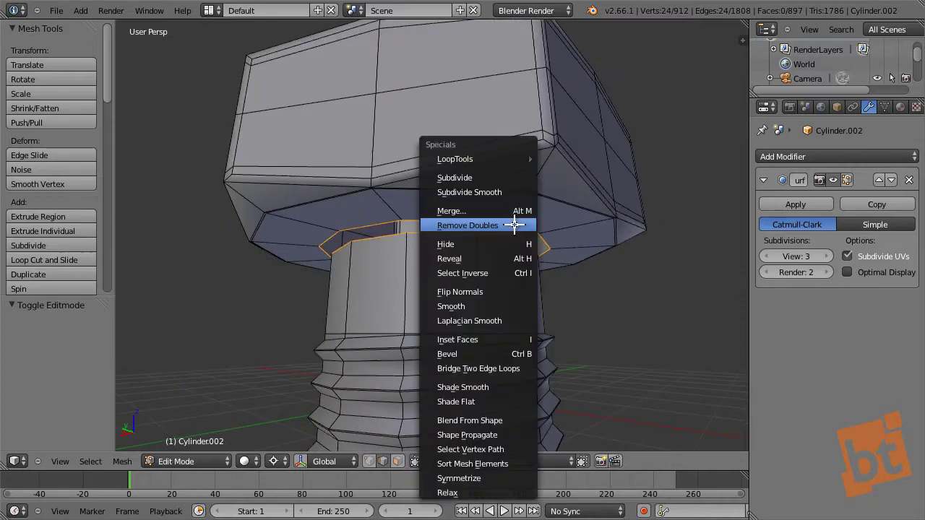
{"action": "left_click", "coordinate": [489, 368]}
{"action": "middle_click_drag", "start_coordinate": [462, 271], "coordinate": [515, 260]}
{"action": "key", "text": "a"}
{"action": "key", "text": "Tab"}
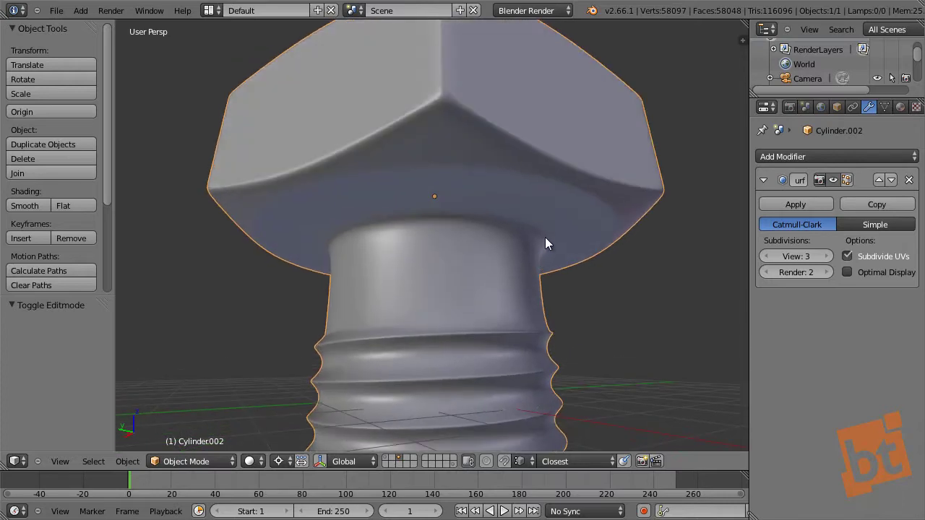
Add a loop cut around the shank and slide it up toward the head.
{"action": "key", "text": "Tab"}
{"action": "scroll", "coordinate": [542, 239], "scroll_direction": "up", "scroll_amount": 3}
{"action": "key", "text": "ctrl+r"}
{"action": "left_click", "coordinate": [545, 239]}
{"action": "right_click", "coordinate": [544, 237]}
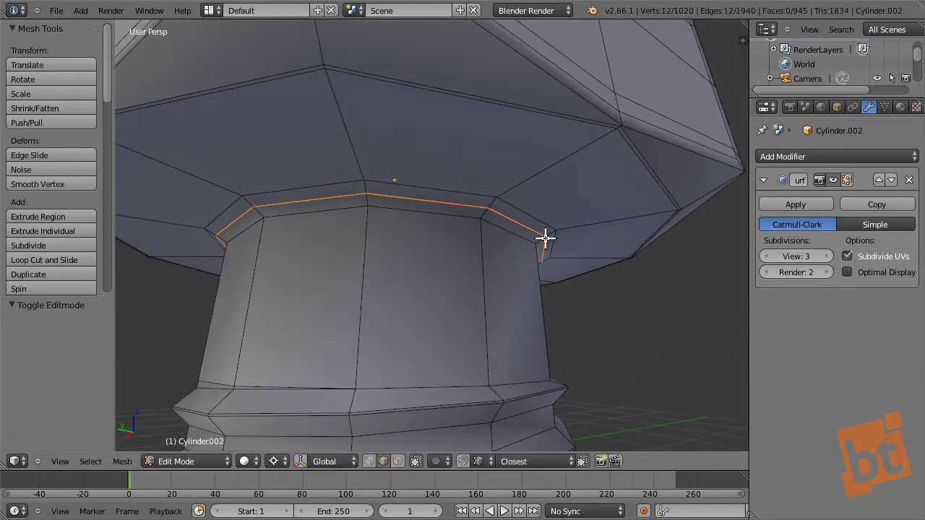
{"action": "key", "text": "ctrl+e"}
{"action": "left_click", "coordinate": [550, 235]}
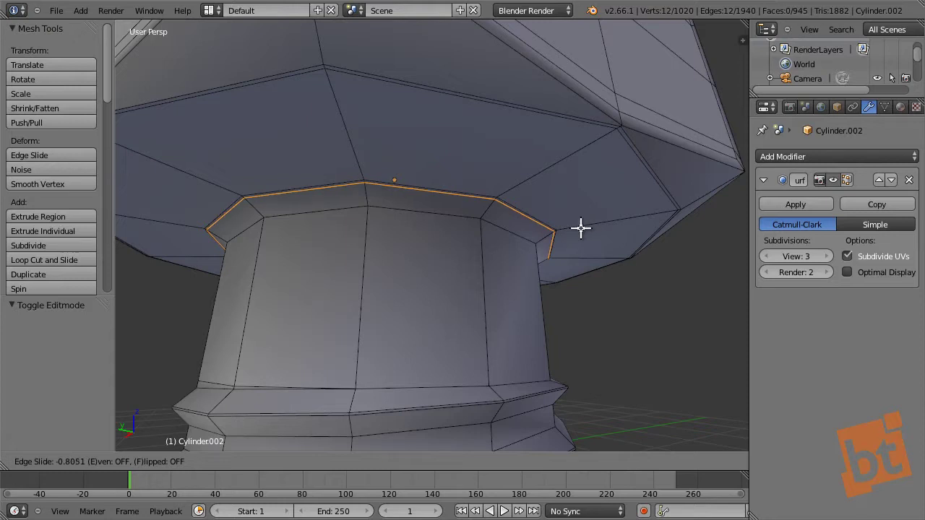
{"action": "left_click", "coordinate": [555, 239]}
Add a second loop cut just under the head, then check the smoothed neck from below.
{"action": "key", "text": "ctrl+r"}
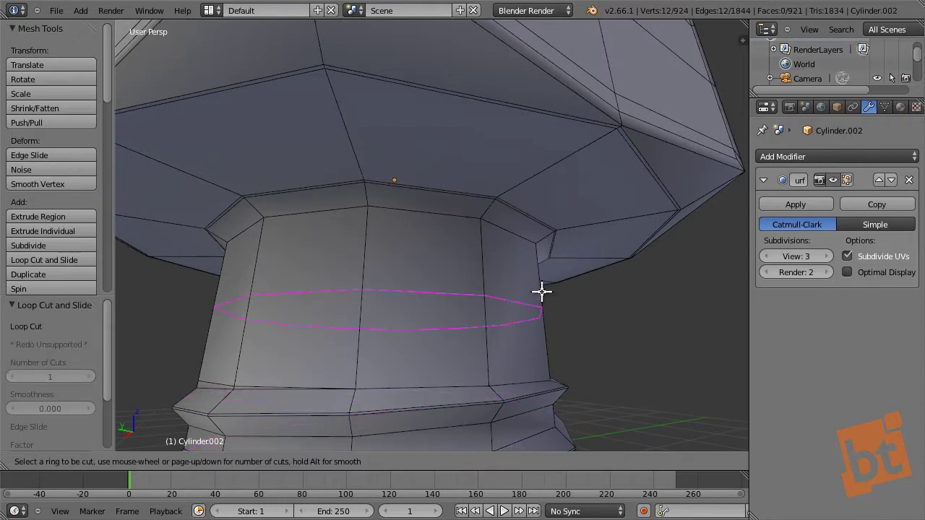
{"action": "left_click", "coordinate": [542, 291]}
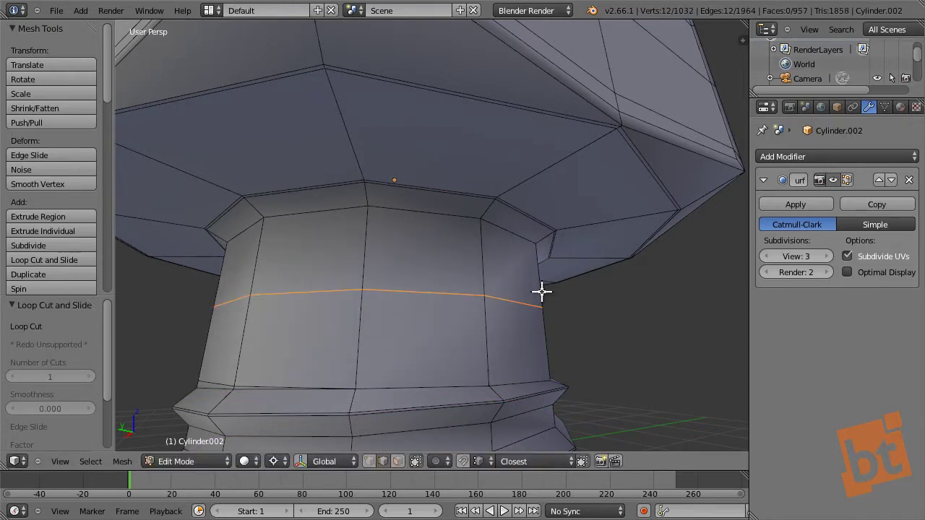
{"action": "left_click", "coordinate": [528, 86]}
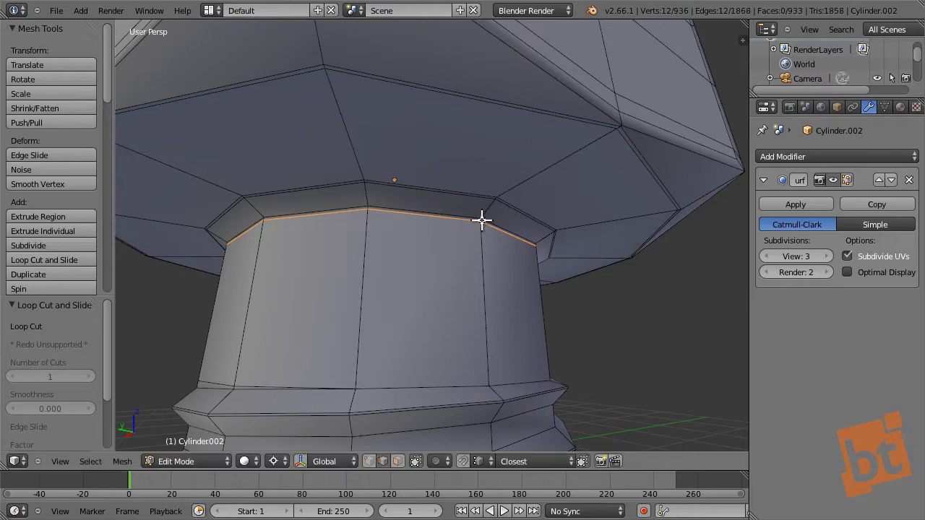
{"action": "key", "text": "Tab"}
{"action": "scroll", "coordinate": [536, 191], "scroll_direction": "down", "scroll_amount": 4}
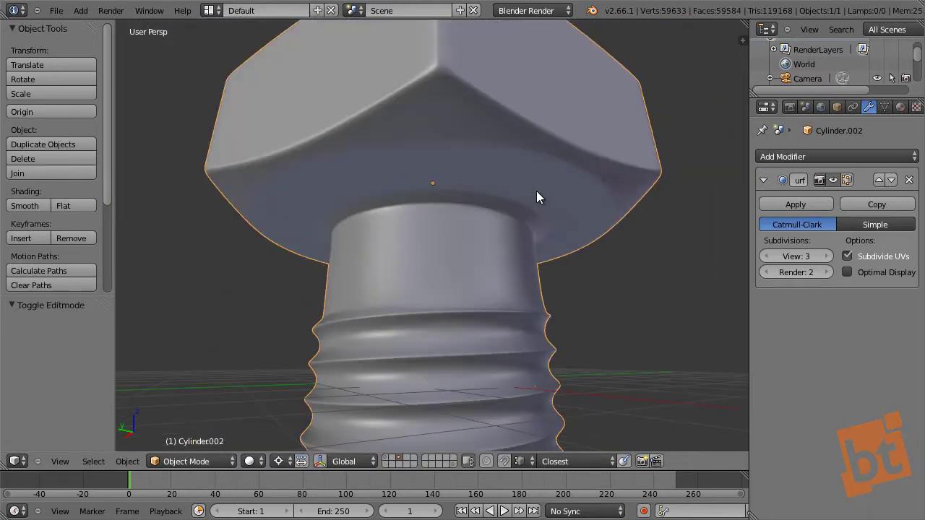
{"action": "middle_click_drag", "start_coordinate": [530, 244], "coordinate": [540, 344]}
In face select mode, select the sliver face where the thread starts.
{"action": "key", "text": "Tab"}
{"action": "middle_click_drag", "start_coordinate": [364, 345], "coordinate": [435, 343]}
{"action": "scroll", "coordinate": [436, 343], "scroll_direction": "up", "scroll_amount": 5}
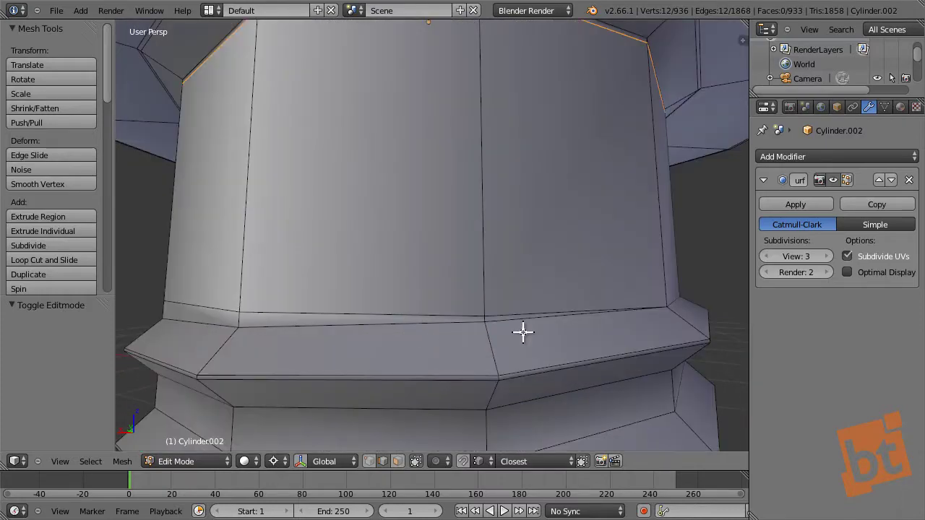
{"action": "mouse_move", "coordinate": [523, 332]}
{"action": "middle_mouse_down"}
{"action": "mouse_move", "coordinate": [644, 326]}
{"action": "mouse_move", "coordinate": [611, 335]}
{"action": "mouse_move", "coordinate": [679, 330]}
{"action": "mouse_move", "coordinate": [700, 342]}
{"action": "mouse_move", "coordinate": [155, 338]}
{"action": "mouse_move", "coordinate": [507, 338]}
{"action": "middle_mouse_up"}
{"action": "scroll", "coordinate": [633, 322], "scroll_direction": "down", "scroll_amount": 5}
{"action": "scroll", "coordinate": [508, 339], "scroll_direction": "up", "scroll_amount": 4}
{"action": "key", "text": "ctrl+Tab"}
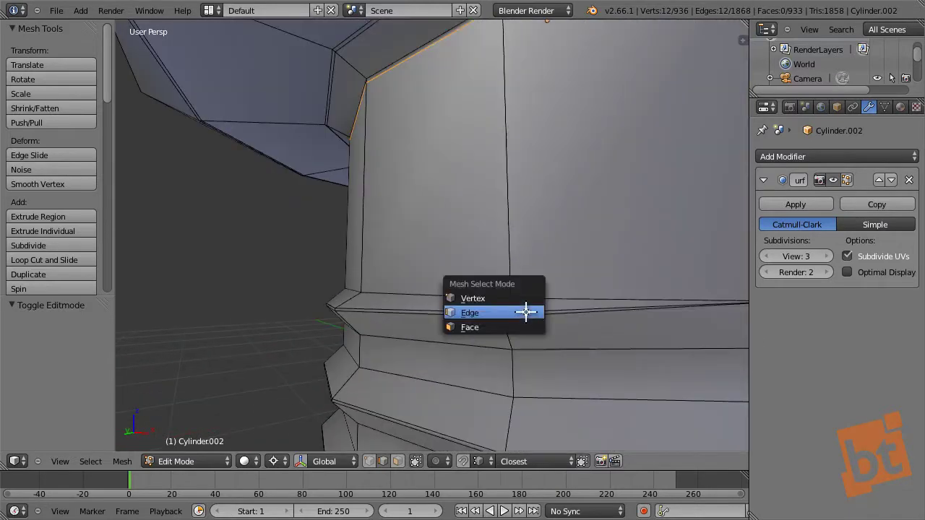
{"action": "left_click", "coordinate": [526, 326]}
{"action": "right_click", "coordinate": [532, 304]}
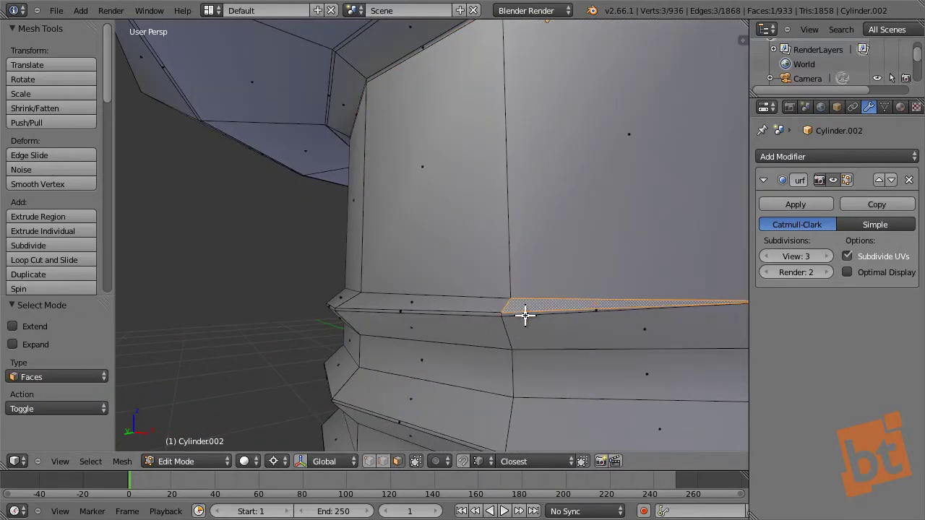
{"action": "middle_click_drag", "start_coordinate": [529, 312], "coordinate": [473, 375]}
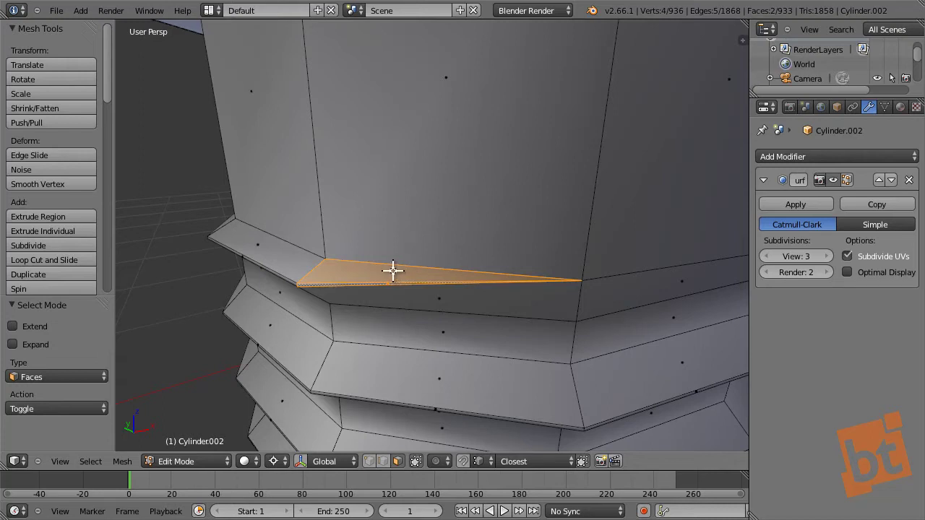
Dissolve the selected sliver faces into one face and view the smoothed bolt.
{"action": "key", "text": "x"}
{"action": "left_click", "coordinate": [357, 323]}
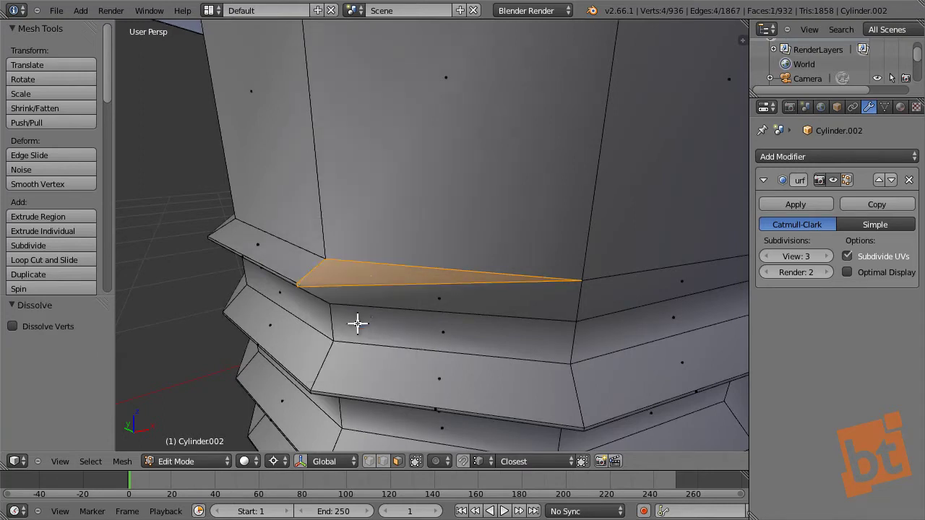
{"action": "key", "text": "a"}
{"action": "key", "text": "Tab"}
{"action": "scroll", "coordinate": [401, 287], "scroll_direction": "down", "scroll_amount": 3}
{"action": "middle_click_drag", "start_coordinate": [401, 287], "coordinate": [439, 316]}
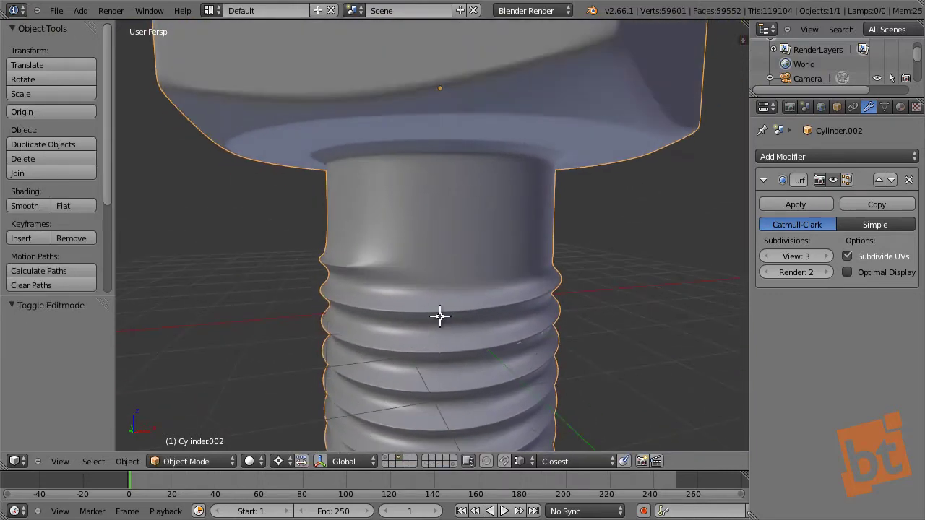
Select the thin face at the thread start on the bolt neck.
{"action": "key", "text": "Tab"}
{"action": "middle_click_drag", "start_coordinate": [558, 306], "coordinate": [383, 308]}
{"action": "scroll", "coordinate": [400, 274], "scroll_direction": "up", "scroll_amount": 6}
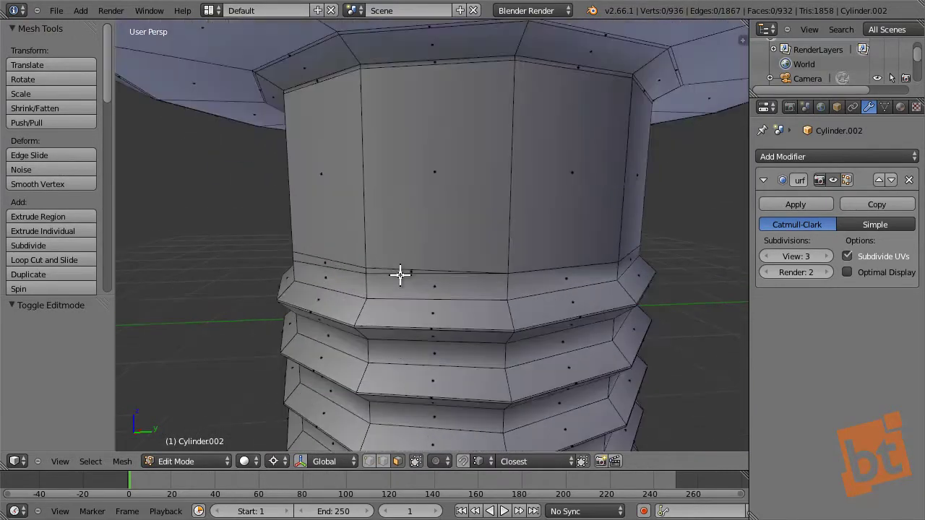
{"action": "right_click", "coordinate": [398, 270]}
{"action": "middle_click_drag", "start_coordinate": [306, 306], "coordinate": [486, 331]}
{"action": "scroll", "coordinate": [392, 304], "scroll_direction": "down", "scroll_amount": 5}
{"action": "scroll", "coordinate": [470, 324], "scroll_direction": "down", "scroll_amount": 3}
{"action": "scroll", "coordinate": [487, 310], "scroll_direction": "up", "scroll_amount": 3}
{"action": "scroll", "coordinate": [486, 309], "scroll_direction": "down", "scroll_amount": 3}
{"action": "scroll", "coordinate": [583, 305], "scroll_direction": "up", "scroll_amount": 5}
{"action": "scroll", "coordinate": [499, 330], "scroll_direction": "down", "scroll_amount": 5}
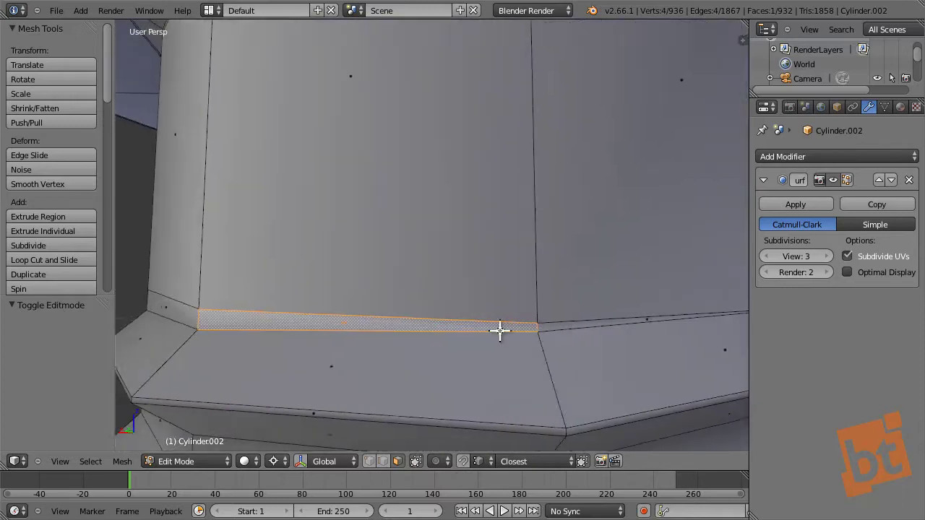
Select the bottom edge of a neck face and centre the view on it.
{"action": "key", "text": "a"}
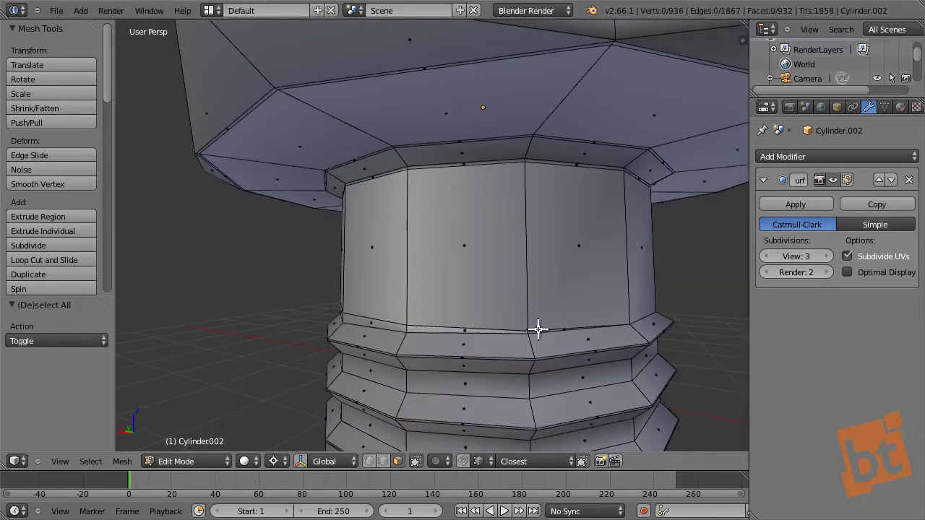
{"action": "right_click", "coordinate": [537, 329]}
{"action": "right_click", "coordinate": [534, 329]}
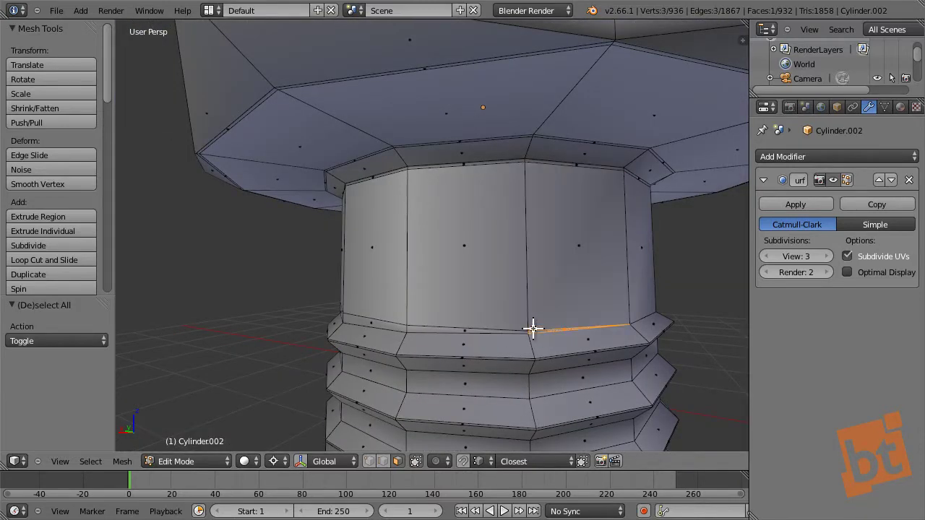
{"action": "key", "text": "KP_Decimal"}
{"action": "middle_click_drag", "start_coordinate": [527, 302], "coordinate": [390, 345]}
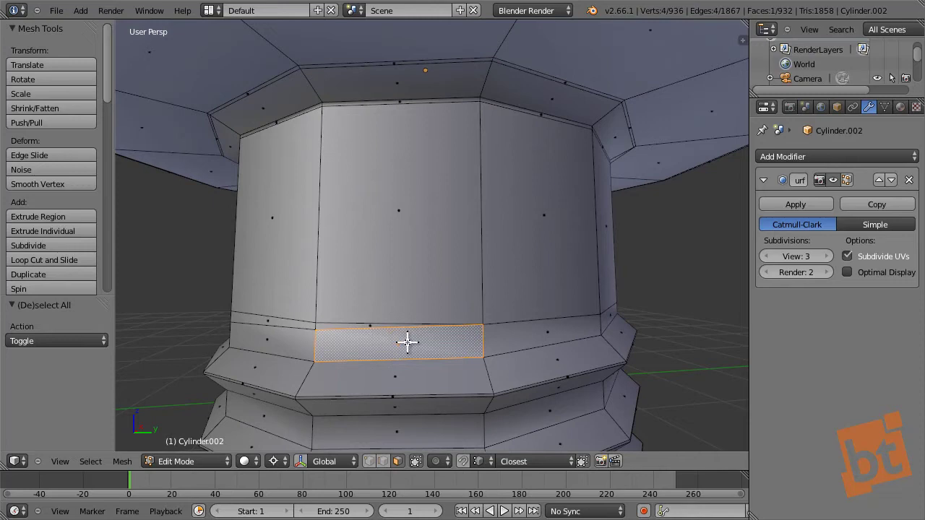
Hide the selected face and cut a new edge loop around the shank above the thread.
{"action": "key", "text": "h"}
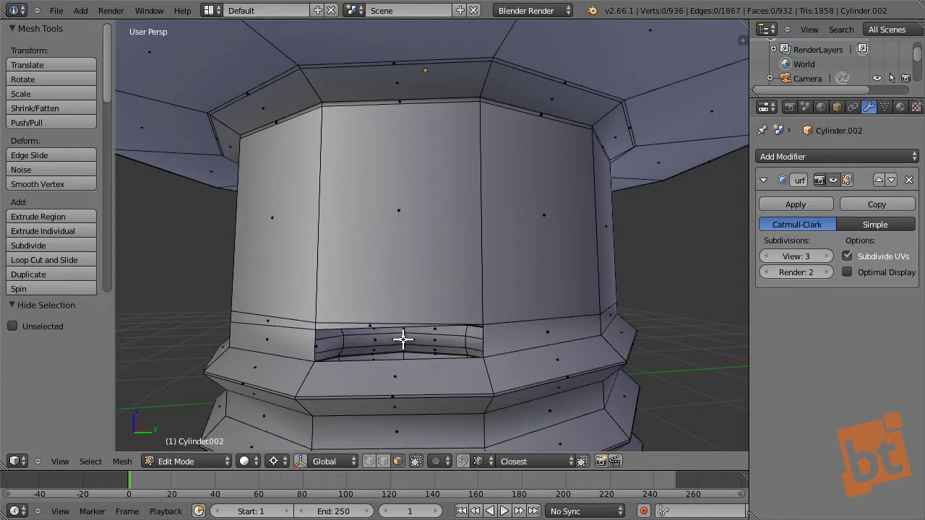
{"action": "mouse_move", "coordinate": [402, 337]}
{"action": "middle_mouse_down"}
{"action": "mouse_move", "coordinate": [427, 347]}
{"action": "mouse_move", "coordinate": [385, 336]}
{"action": "middle_mouse_up"}
{"action": "key", "text": "ctrl+r"}
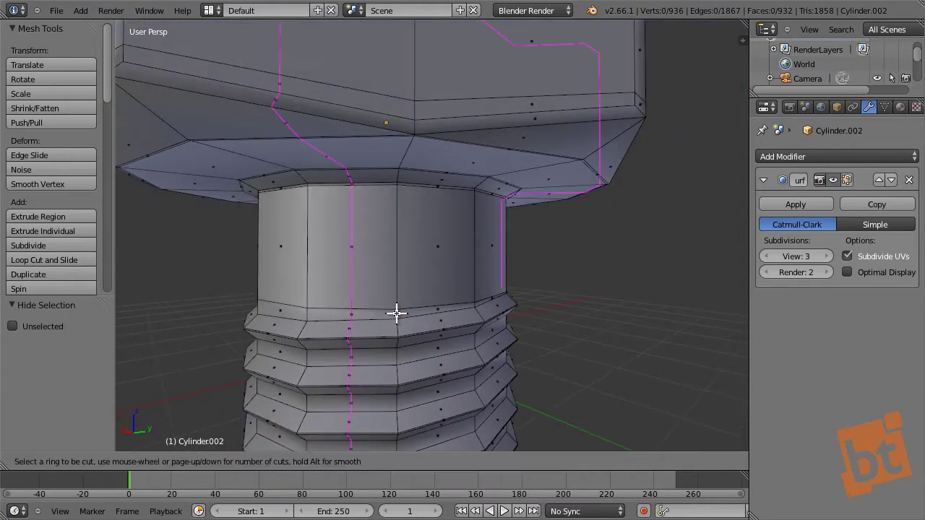
{"action": "left_click", "coordinate": [399, 313]}
{"action": "left_click", "coordinate": [399, 313]}
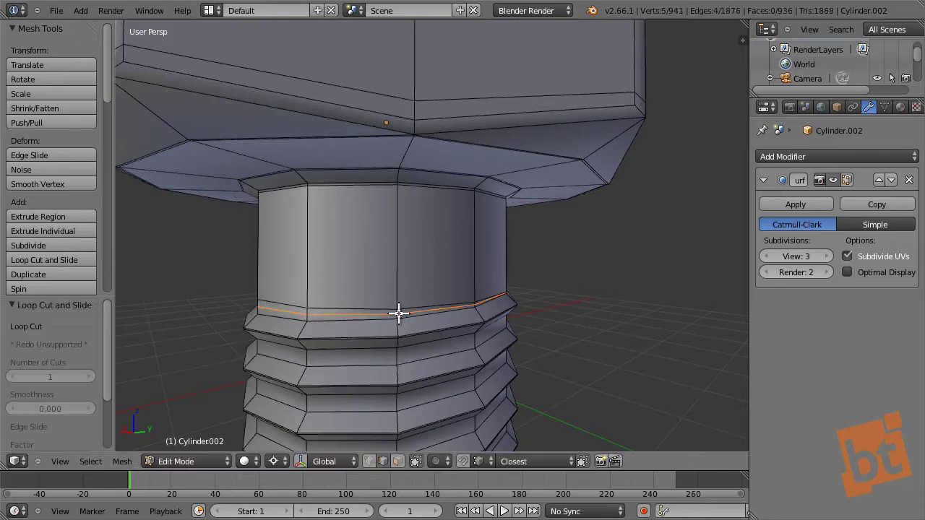
{"action": "middle_click_drag", "start_coordinate": [524, 316], "coordinate": [445, 286]}
{"action": "scroll", "coordinate": [402, 320], "scroll_direction": "up", "scroll_amount": 5}
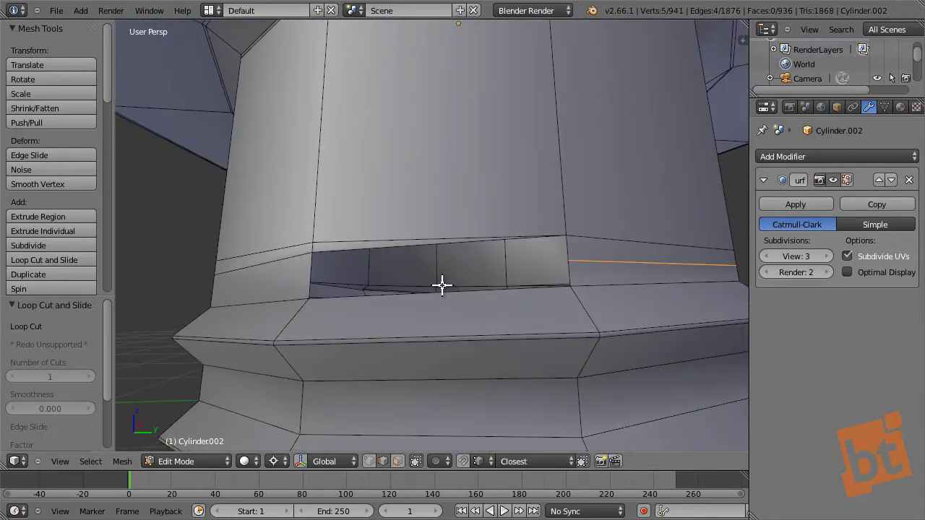
Reveal the hidden face and subdivide its top edge at the midpoint.
{"action": "key", "text": "alt+h"}
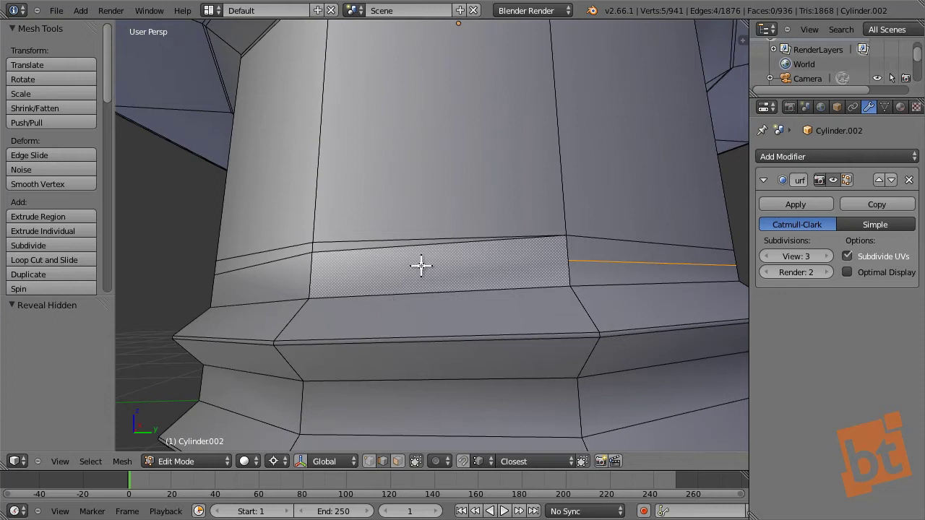
{"action": "key", "text": "ctrl+Tab"}
{"action": "left_click", "coordinate": [413, 241]}
{"action": "right_click", "coordinate": [387, 250]}
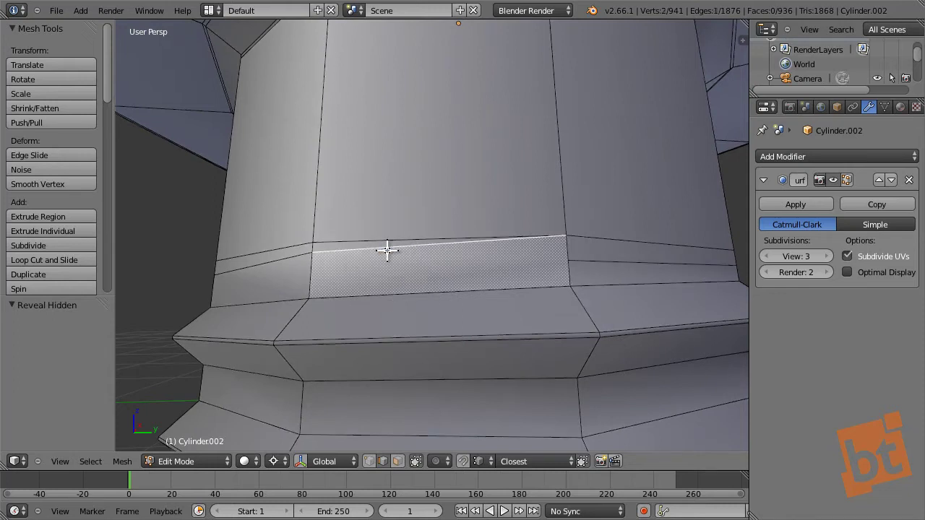
{"action": "key", "text": "w"}
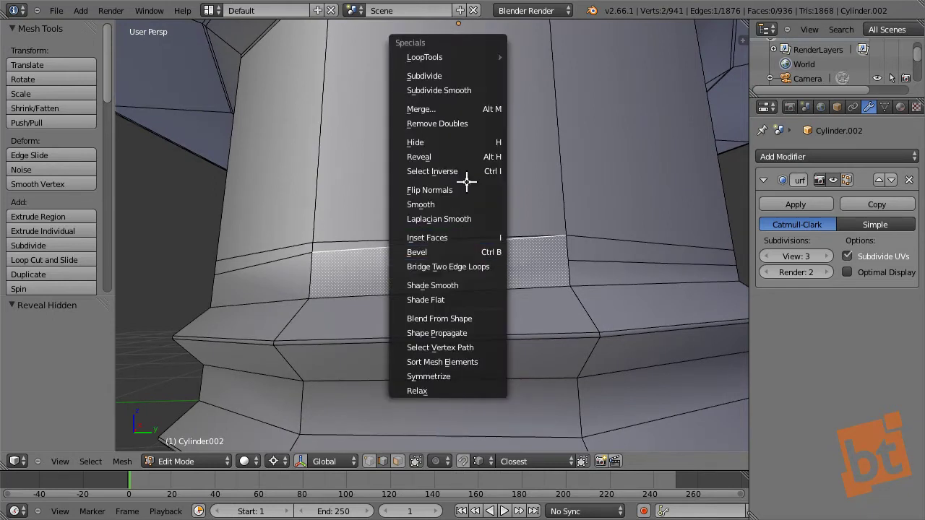
{"action": "left_click", "coordinate": [456, 75]}
Move the new midpoint vertex onto the end of the new edge loop.
{"action": "key", "text": "ctrl+Tab"}
{"action": "left_click", "coordinate": [452, 60]}
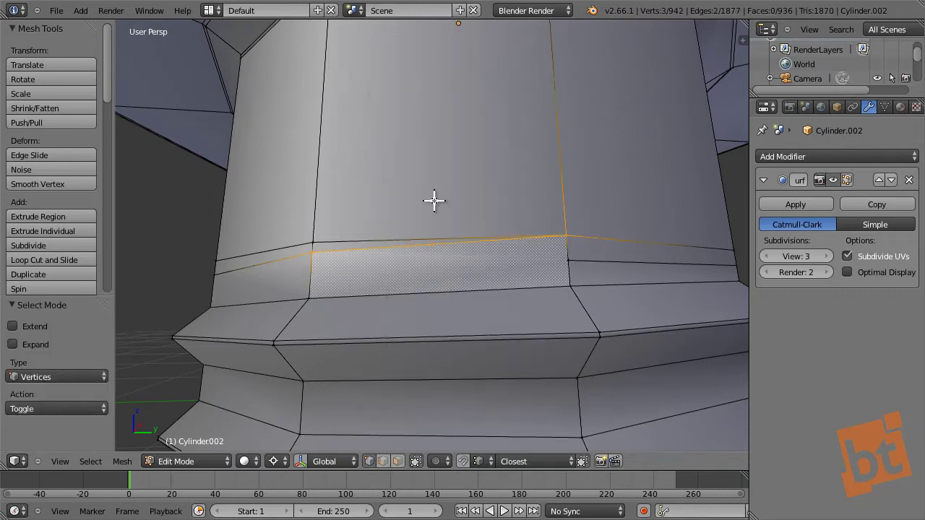
{"action": "right_click", "coordinate": [429, 244]}
{"action": "key", "text": "g"}
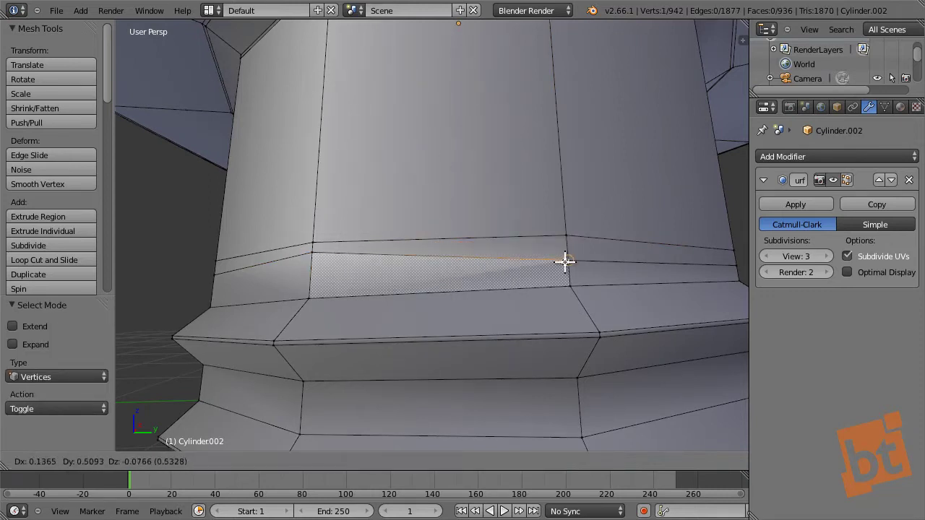
{"action": "left_click", "coordinate": [571, 261]}
{"action": "key", "text": "a"}
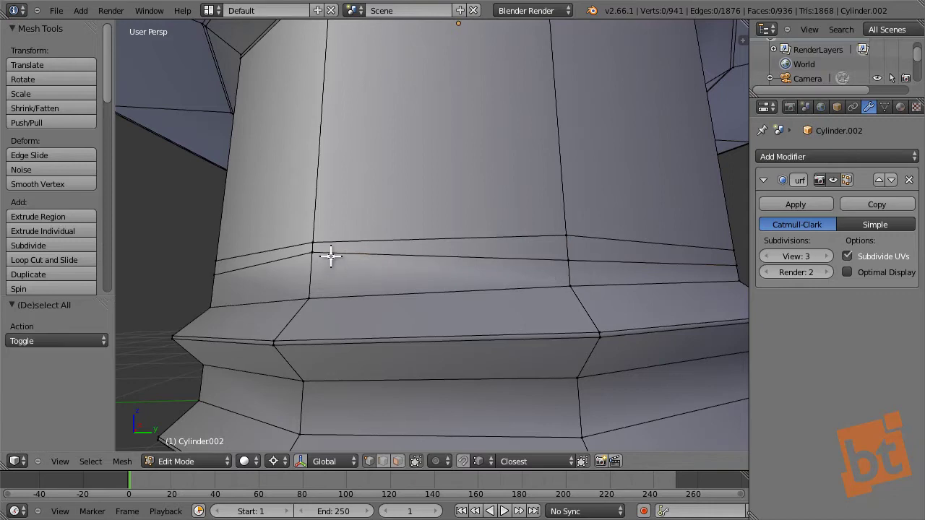
Vertex-slide the neighbouring vertex along its edge to even out the spacing.
{"action": "right_click", "coordinate": [312, 254]}
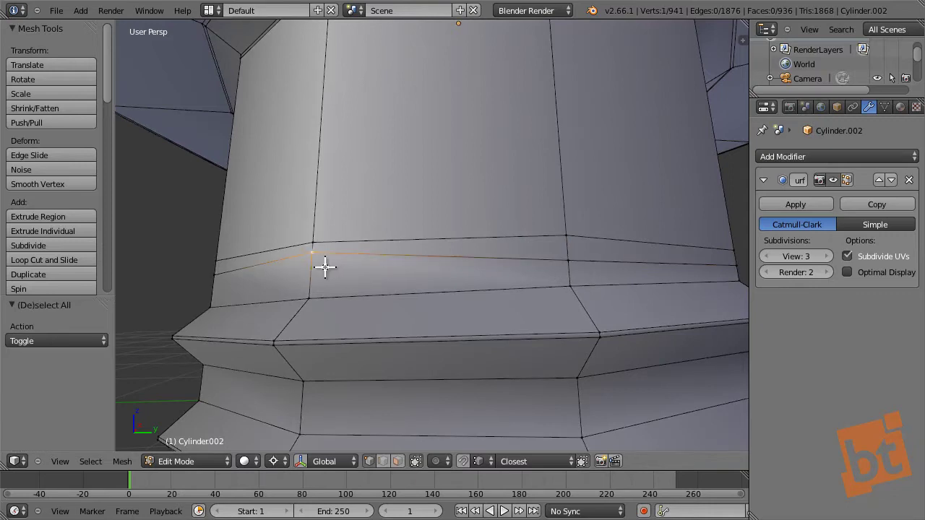
{"action": "key", "text": "shift+v"}
{"action": "left_click", "coordinate": [315, 269]}
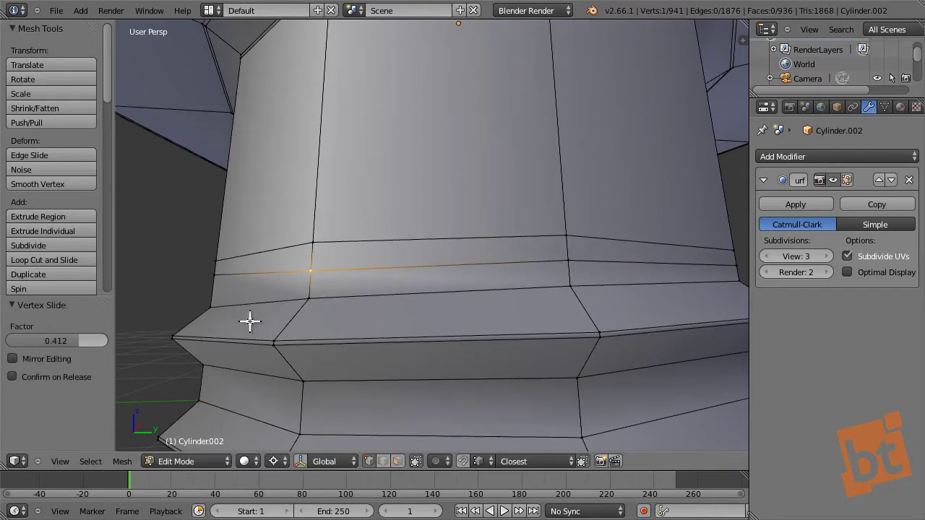
{"action": "middle_click_drag", "start_coordinate": [249, 320], "coordinate": [284, 293]}
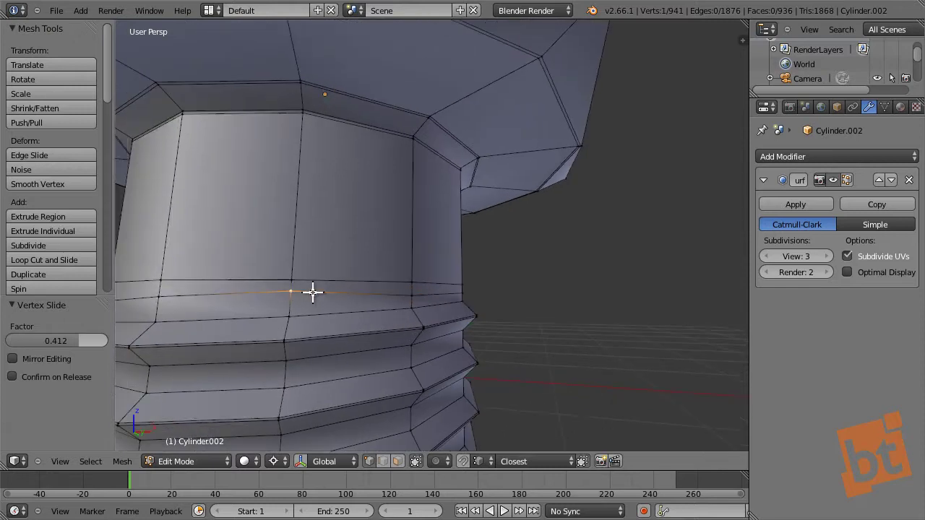
{"action": "key", "text": "shift+v"}
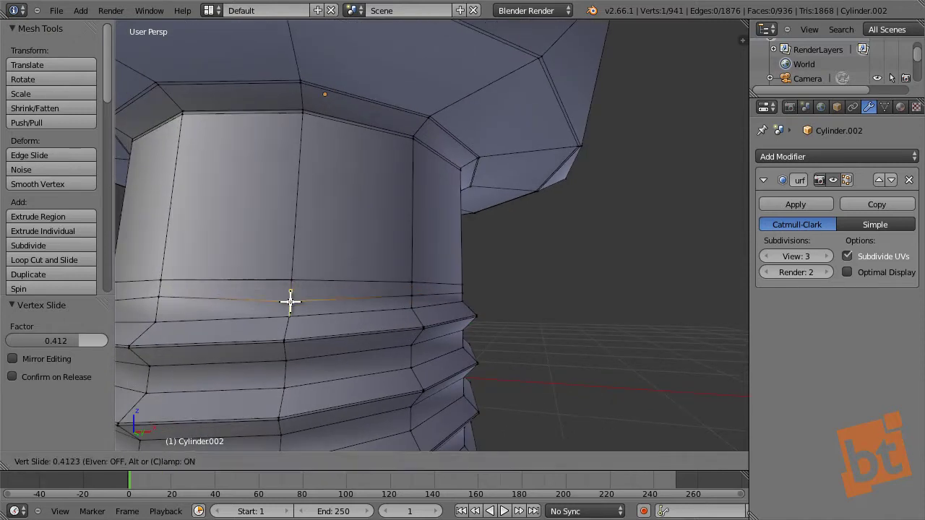
{"action": "left_click", "coordinate": [290, 296]}
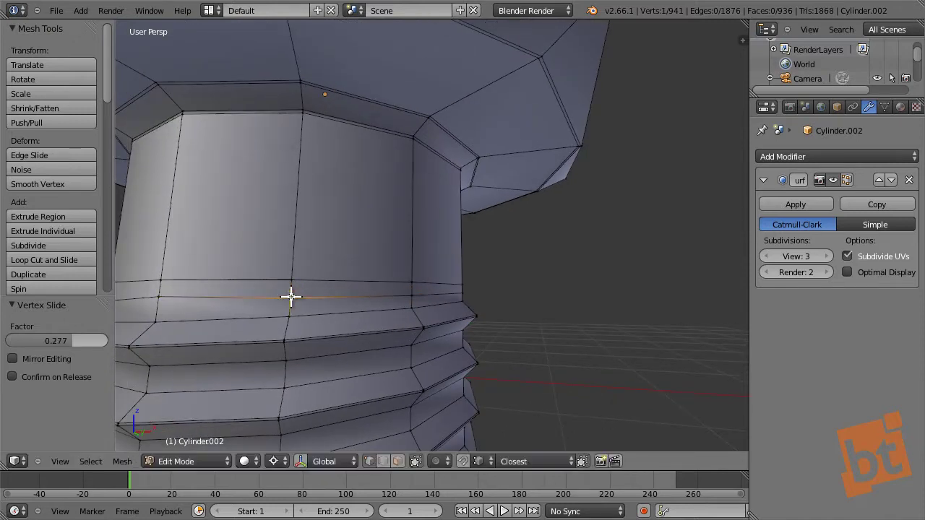
{"action": "mouse_move", "coordinate": [291, 297]}
{"action": "middle_mouse_down"}
{"action": "mouse_move", "coordinate": [275, 321]}
{"action": "mouse_move", "coordinate": [291, 296]}
{"action": "mouse_move", "coordinate": [314, 323]}
{"action": "mouse_move", "coordinate": [286, 294]}
{"action": "middle_mouse_up"}
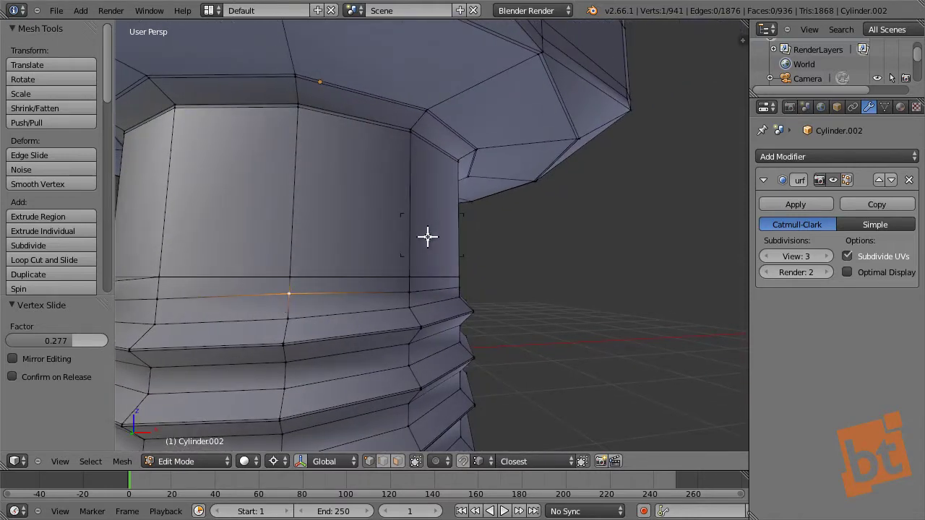
{"action": "key", "text": "shift+v"}
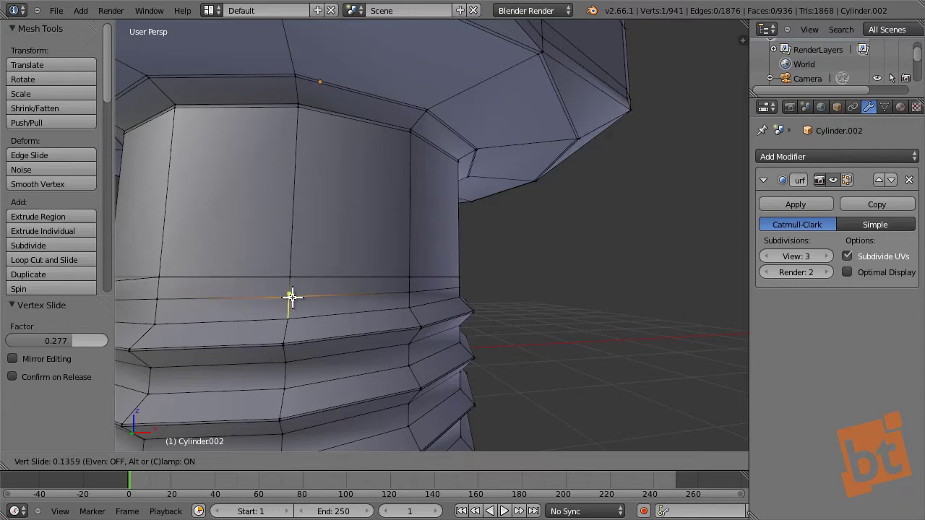
{"action": "left_click", "coordinate": [290, 296]}
Extrude the thread's bottom rim loop straight down along Z.
{"action": "key", "text": "a"}
{"action": "scroll", "coordinate": [426, 299], "scroll_direction": "down", "scroll_amount": 5}
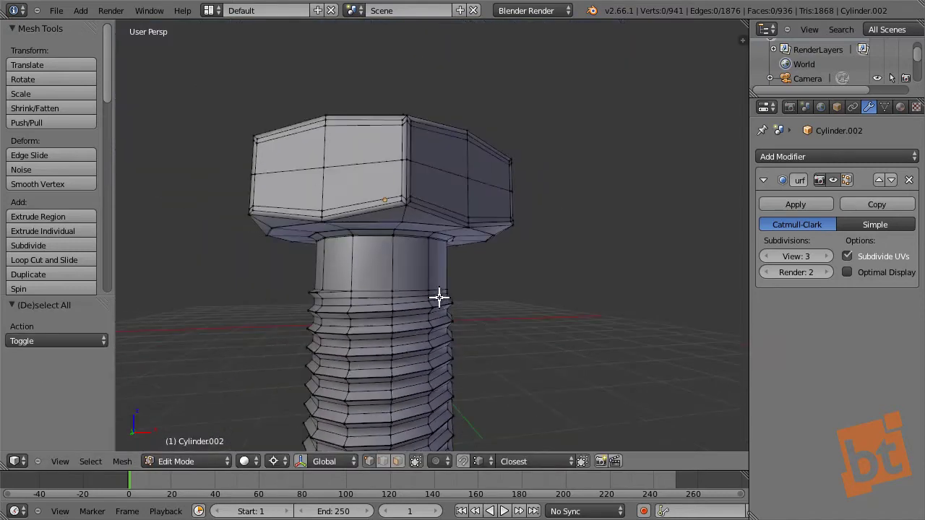
{"action": "middle_click_drag", "start_coordinate": [438, 300], "coordinate": [483, 301]}
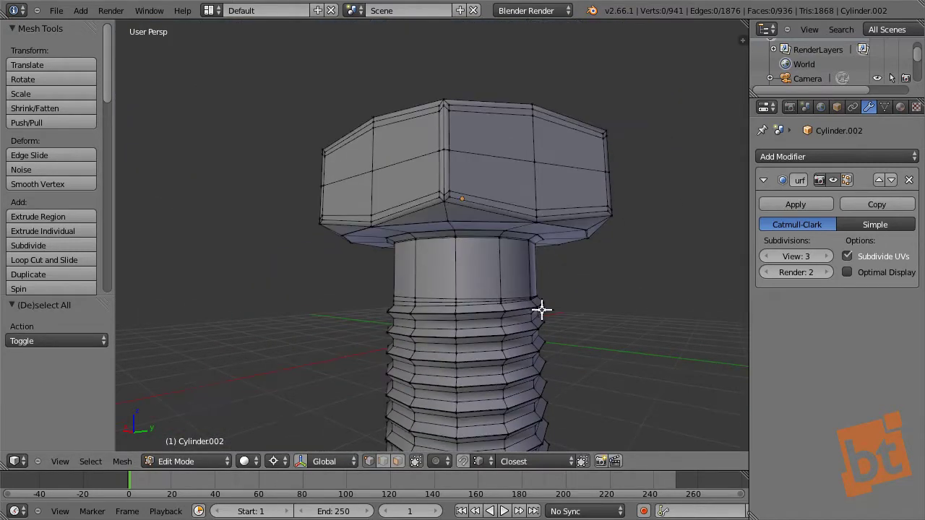
{"action": "middle_click_drag", "start_coordinate": [541, 310], "coordinate": [455, 137]}
{"action": "scroll", "coordinate": [448, 121], "scroll_direction": "up", "scroll_amount": 5}
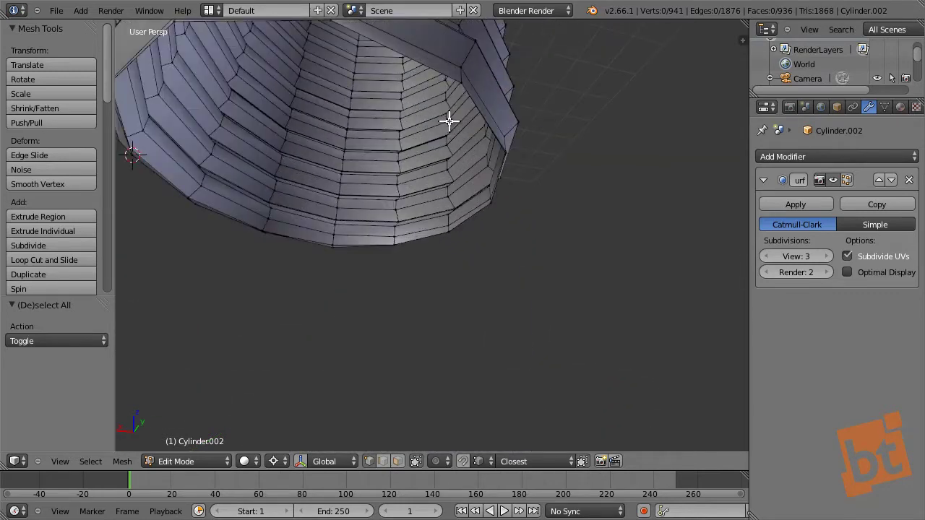
{"action": "right_click", "coordinate": [435, 63], "text": "alt"}
{"action": "scroll", "coordinate": [441, 94], "scroll_direction": "down", "scroll_amount": 4}
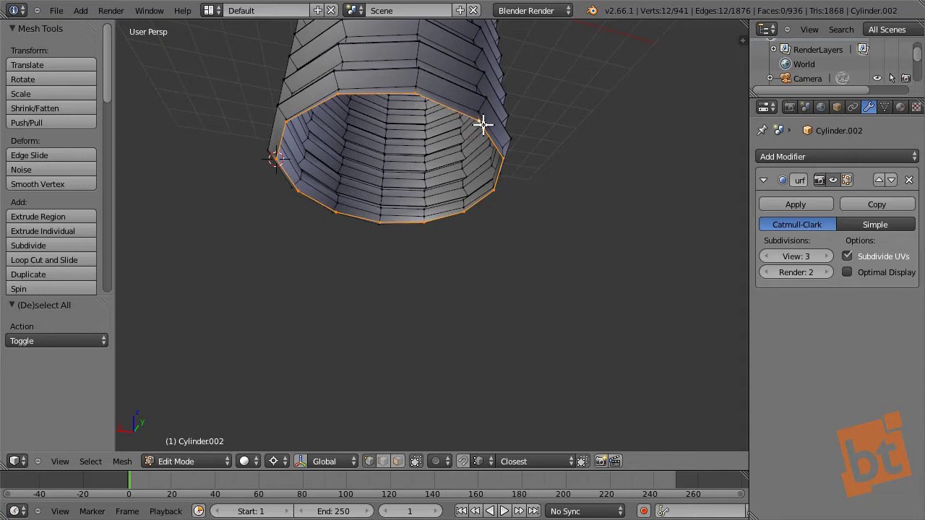
{"action": "middle_click_drag", "start_coordinate": [538, 133], "coordinate": [565, 133]}
{"action": "key", "text": "e"}
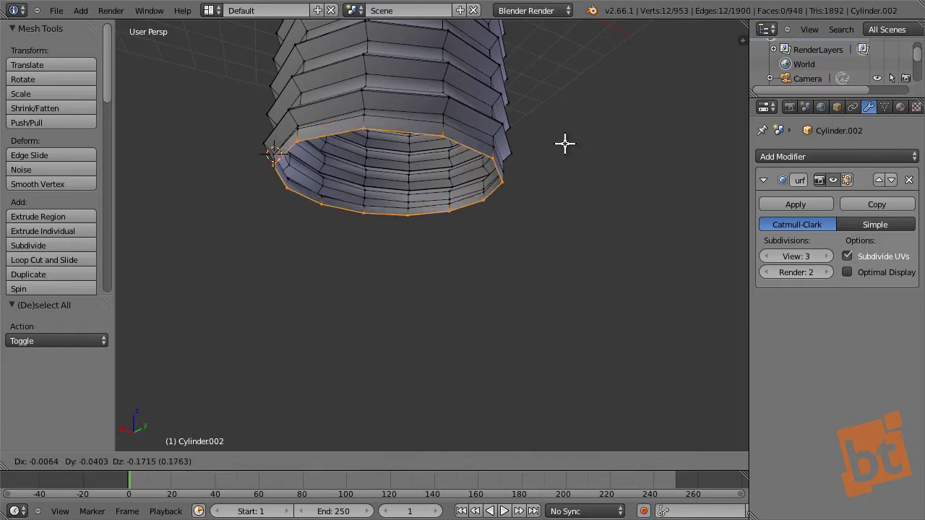
{"action": "key", "text": "z"}
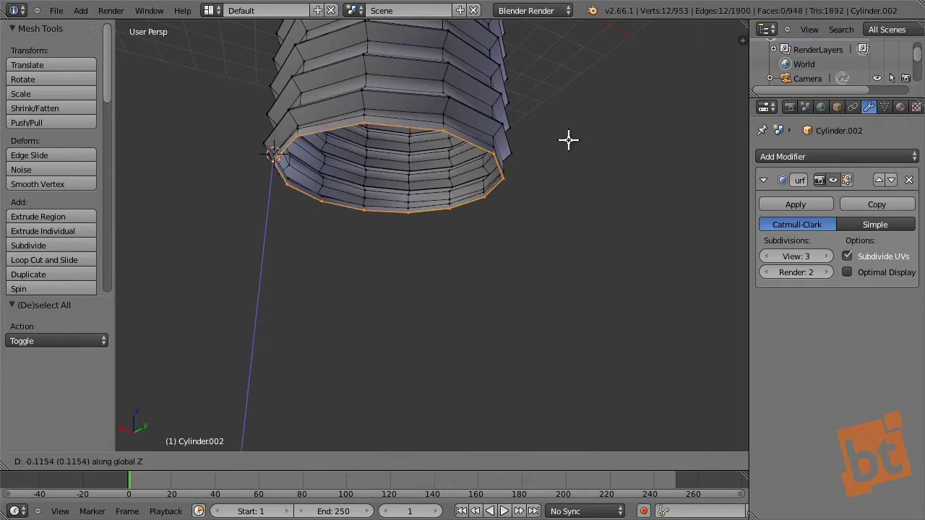
{"action": "left_click", "coordinate": [569, 140]}
Set the pivot to Bounding Box Center and scale the rim loop to 0.94.
{"action": "key", "text": "s"}
{"action": "key", "text": "Escape"}
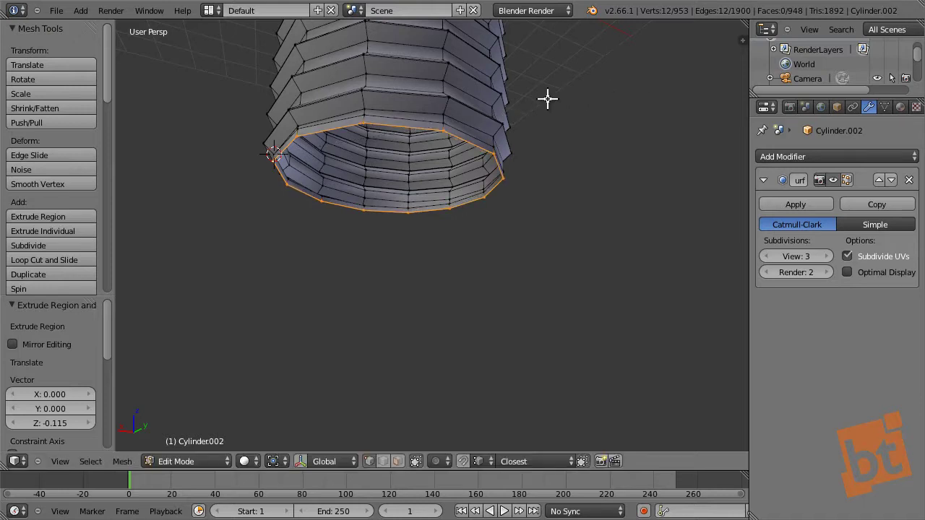
{"action": "scroll", "coordinate": [538, 127], "scroll_direction": "up", "scroll_amount": 4}
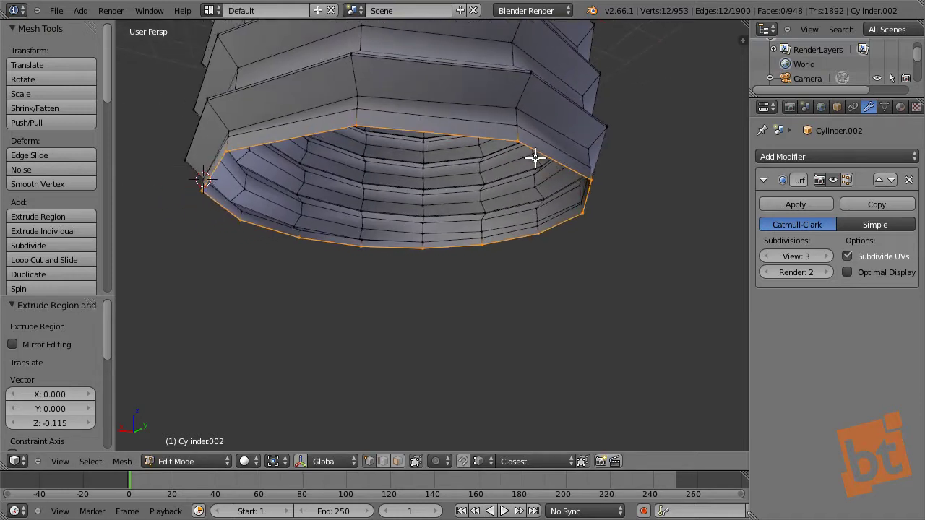
{"action": "left_click", "coordinate": [274, 461]}
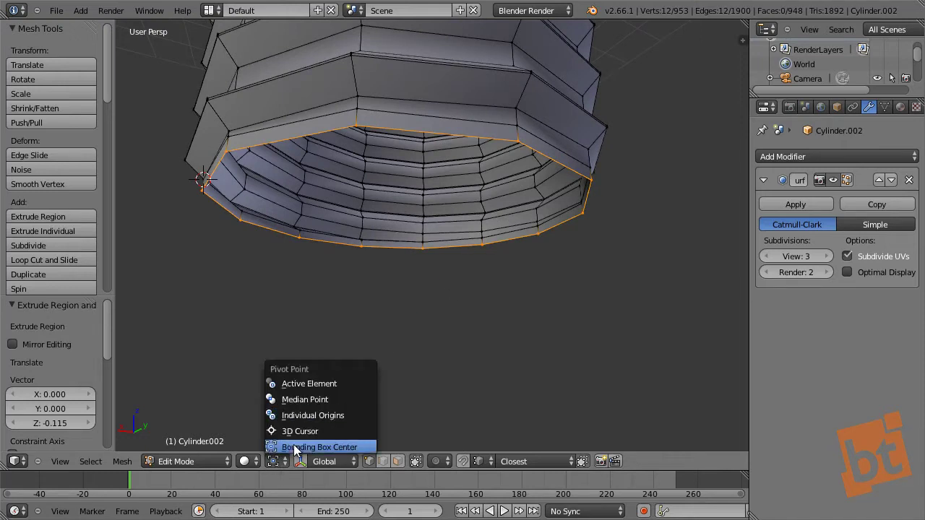
{"action": "left_click", "coordinate": [293, 445]}
{"action": "key", "text": "s"}
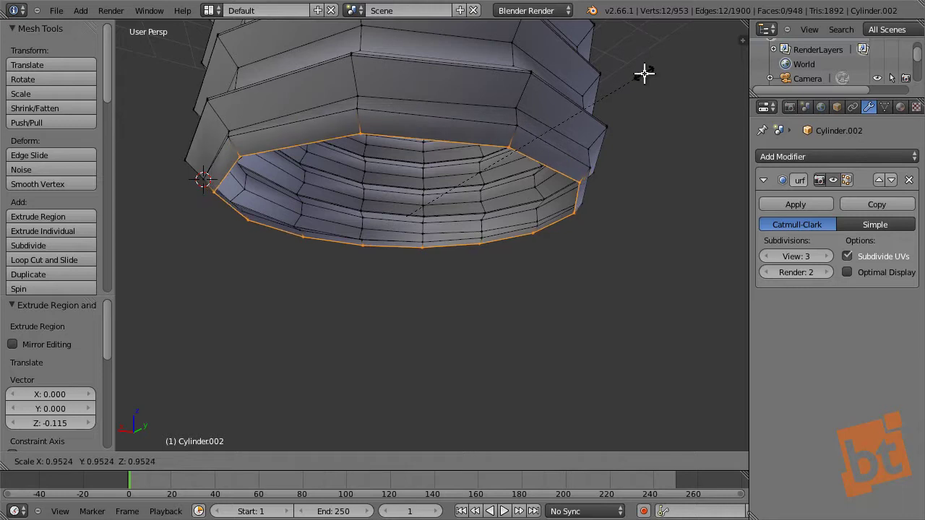
{"action": "left_click", "coordinate": [640, 75]}
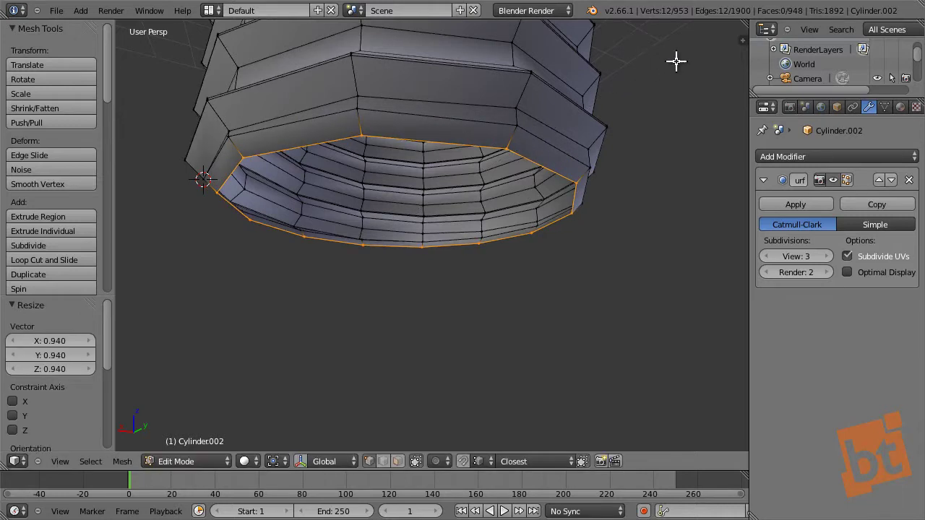
Extrude and scale an inset ring inward, then fill the centre with one face.
{"action": "key", "text": "e"}
{"action": "key", "text": "s"}
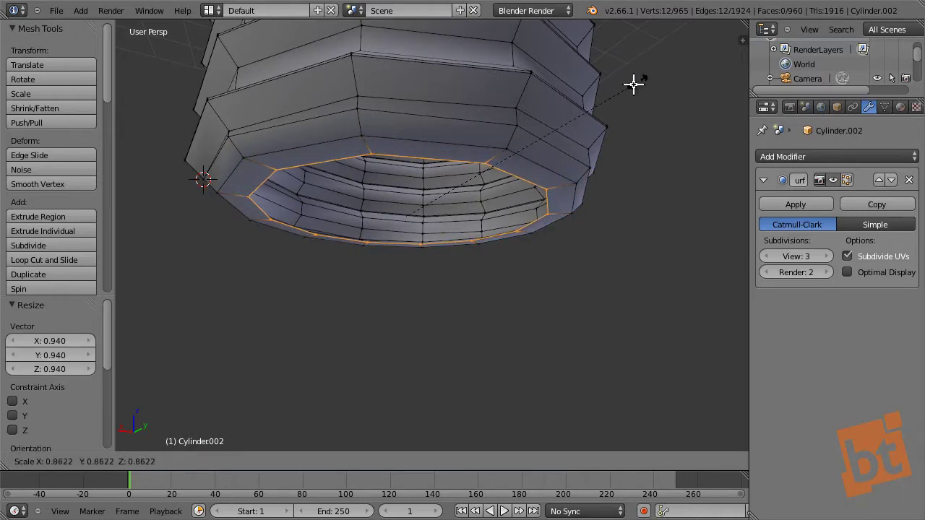
{"action": "left_click", "coordinate": [580, 107]}
{"action": "key", "text": "f"}
{"action": "middle_click_drag", "start_coordinate": [470, 188], "coordinate": [454, 134]}
{"action": "middle_click_drag", "start_coordinate": [507, 211], "coordinate": [553, 244]}
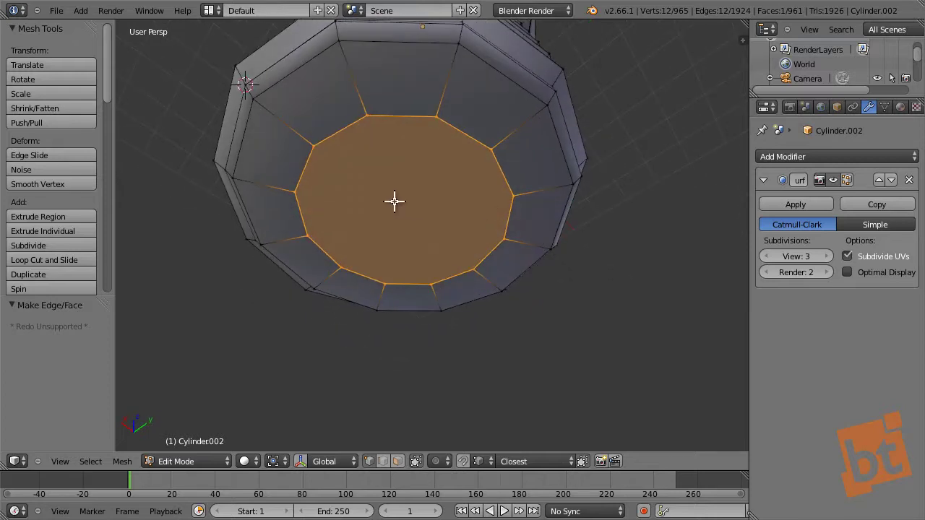
Connect two opposite rim vertices across the bottom cap with J.
{"action": "key", "text": "a"}
{"action": "right_click", "coordinate": [475, 270]}
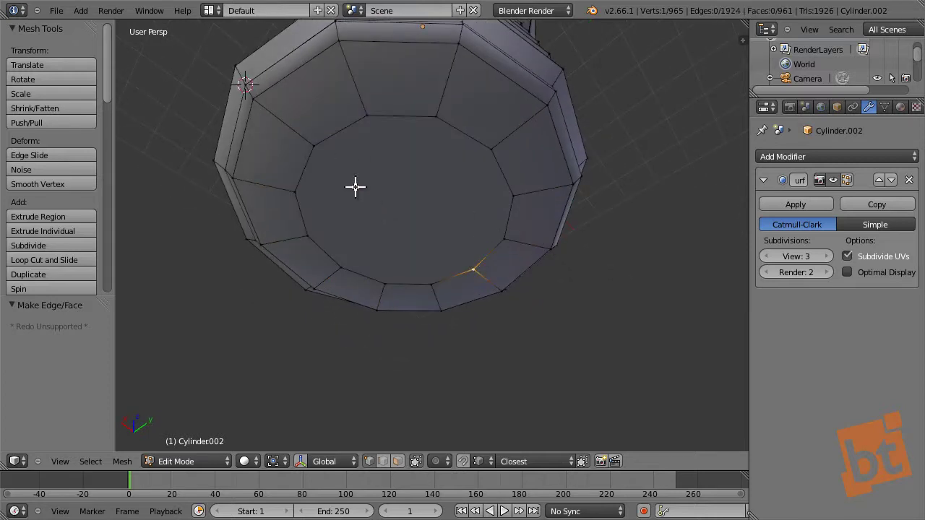
{"action": "key", "text": "a"}
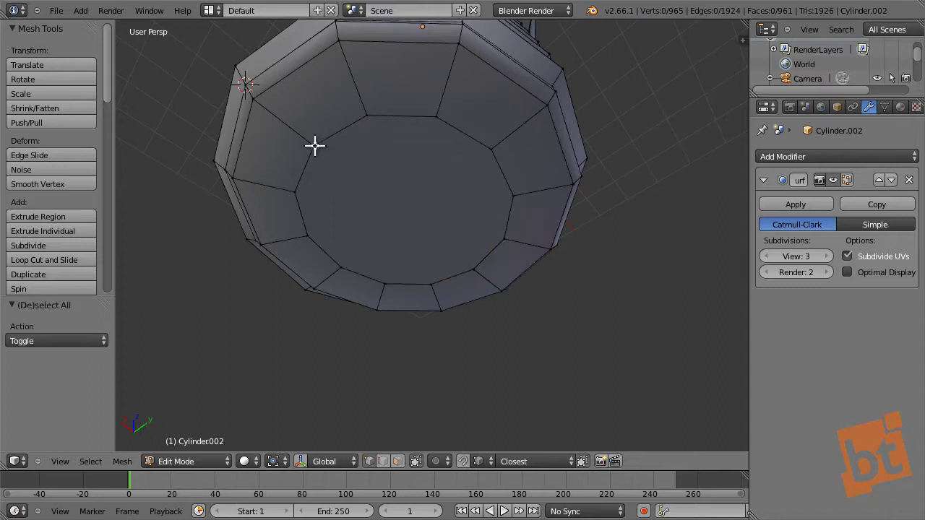
{"action": "middle_click_drag", "start_coordinate": [382, 209], "coordinate": [388, 114]}
{"action": "right_click", "coordinate": [359, 81]}
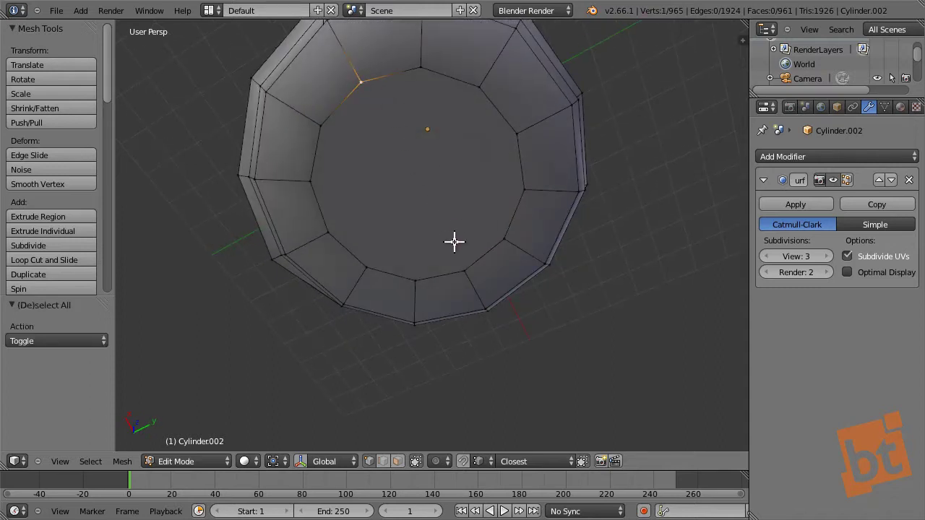
{"action": "key", "text": "j"}
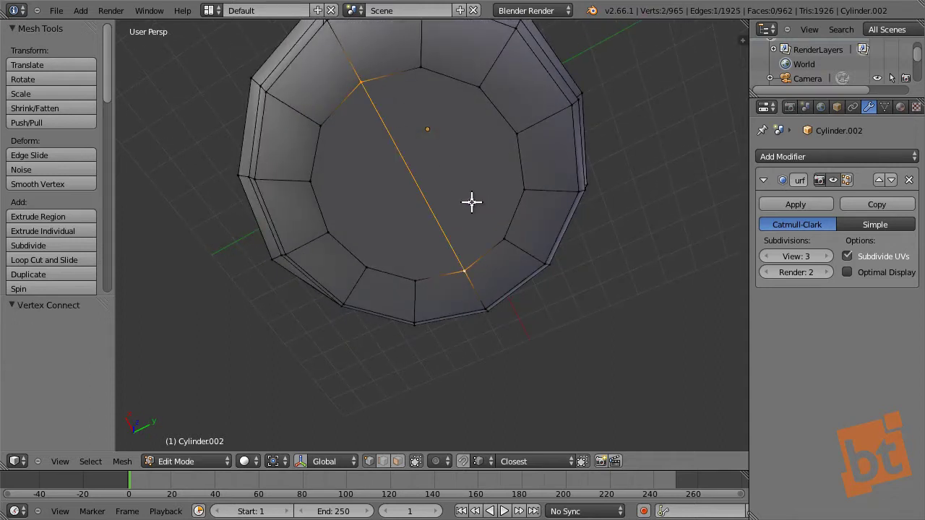
{"action": "key", "text": "a"}
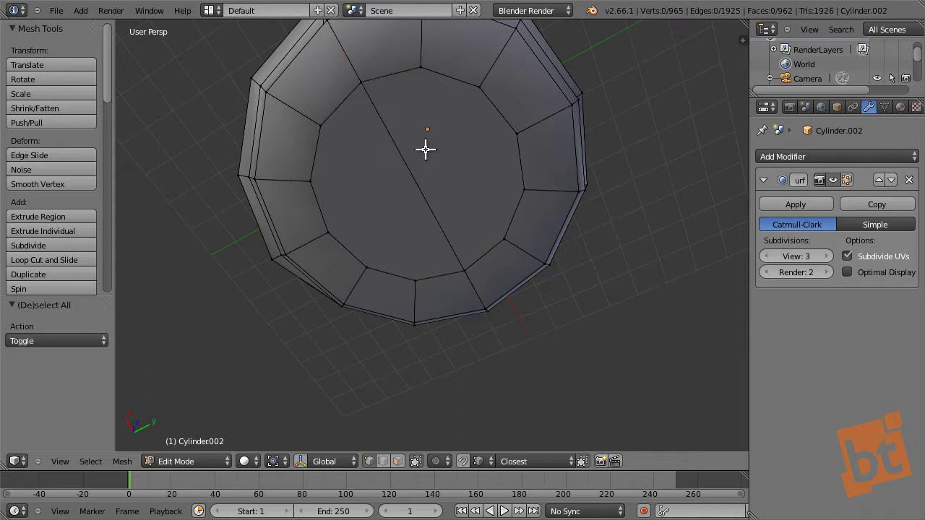
Knife-cut three rim-to-rim edges across the cap to divide it into quads.
{"action": "left_click", "coordinate": [479, 87]}
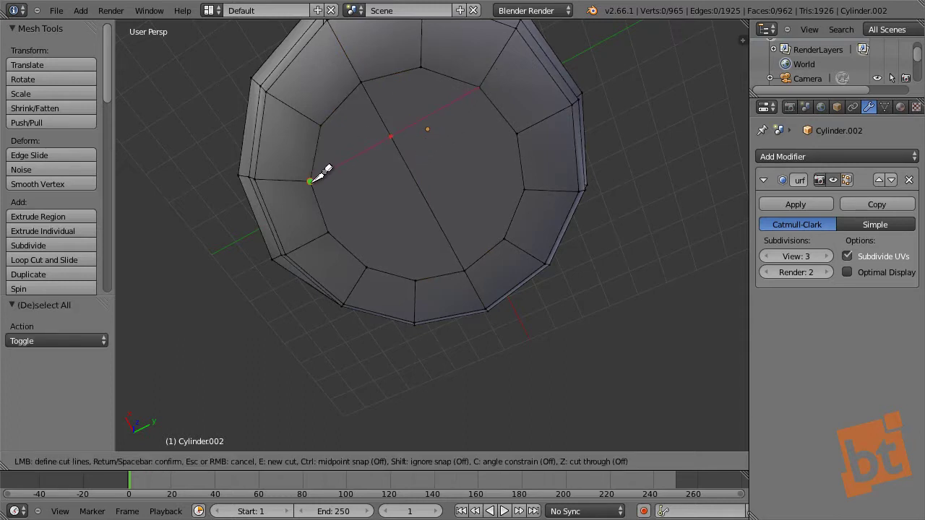
{"action": "left_click", "coordinate": [311, 181]}
{"action": "key", "text": "Return"}
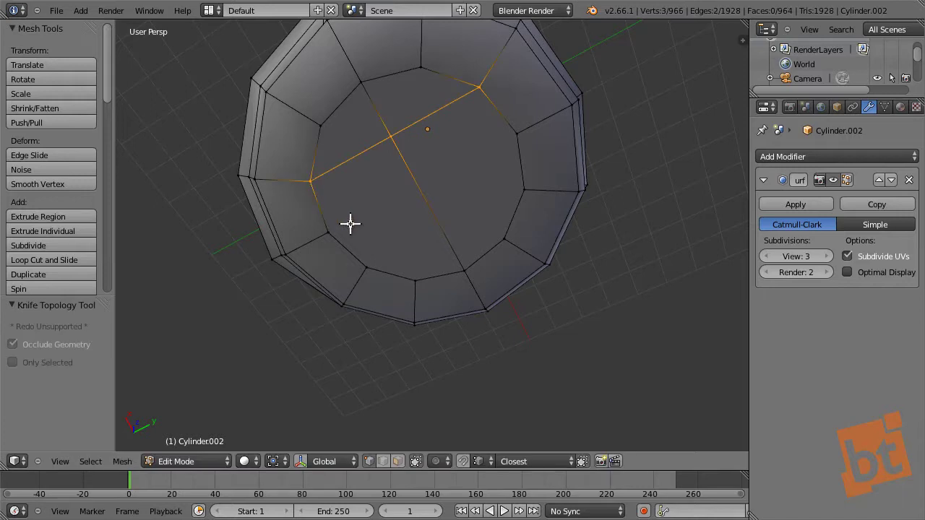
{"action": "key", "text": "k"}
{"action": "left_click", "coordinate": [329, 231]}
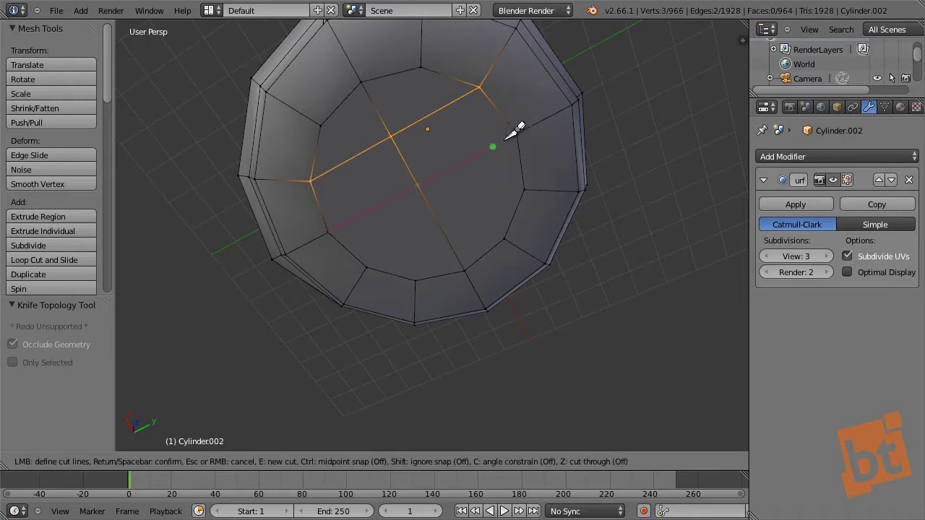
{"action": "left_click", "coordinate": [516, 133]}
{"action": "key", "text": "Return"}
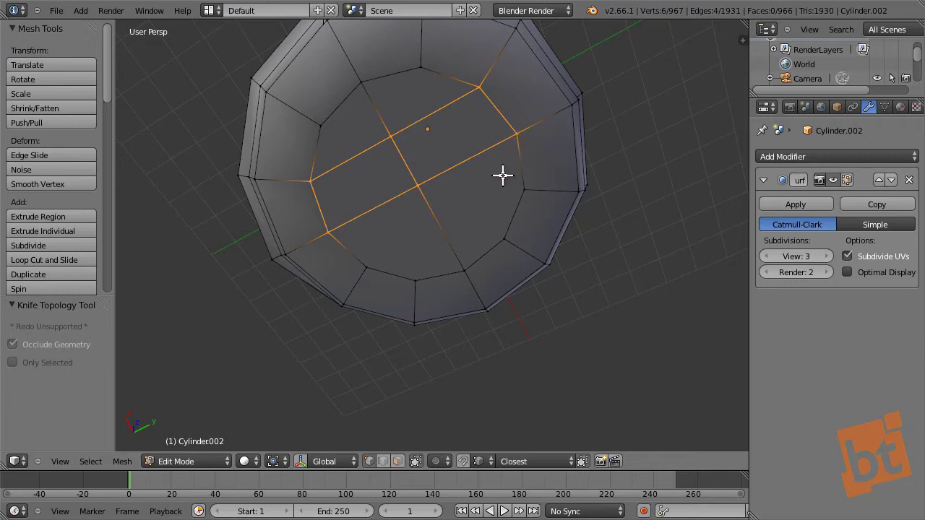
{"action": "key", "text": "k"}
{"action": "left_click", "coordinate": [530, 184]}
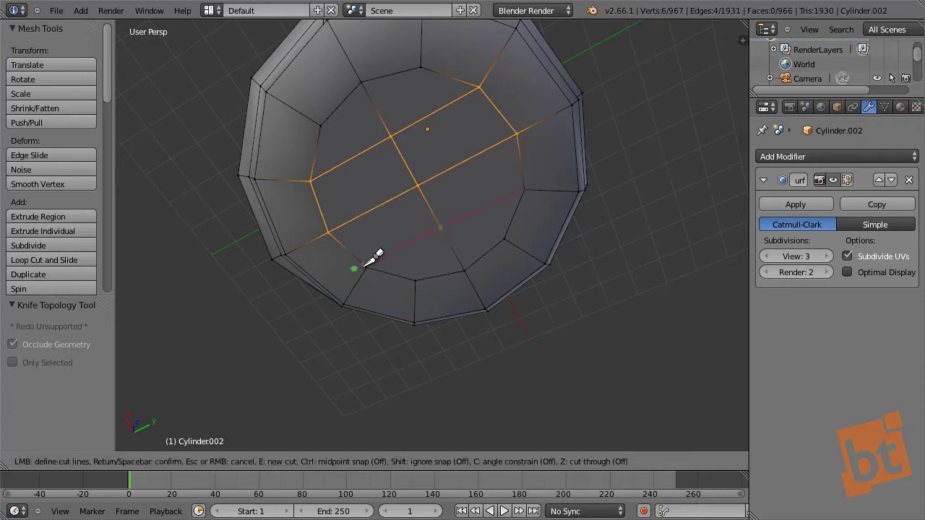
{"action": "left_click", "coordinate": [365, 268]}
{"action": "key", "text": "Return"}
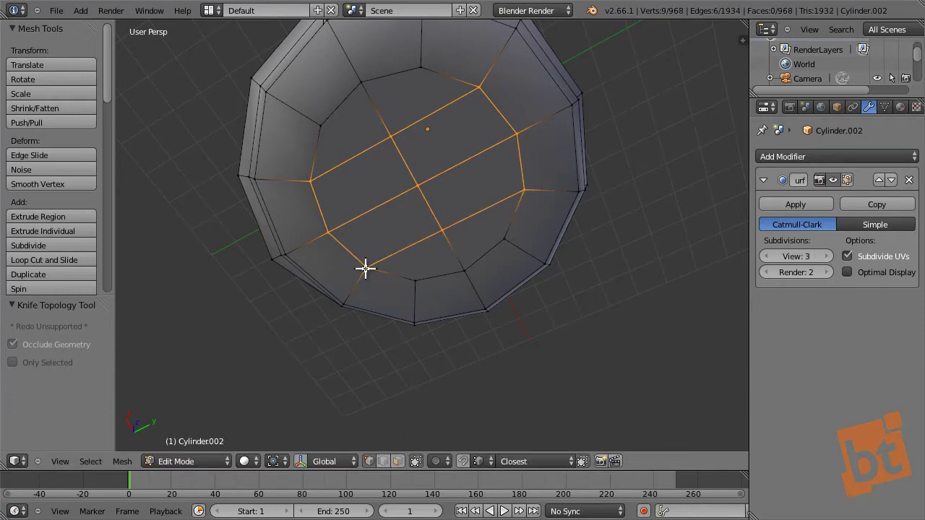
{"action": "key", "text": "a"}
{"action": "middle_click_drag", "start_coordinate": [516, 118], "coordinate": [477, 210]}
Add two support edge loops near the bolt's bottom rim and preview the smoothed mesh.
{"action": "key", "text": "ctrl+r"}
{"action": "left_click", "coordinate": [458, 149]}
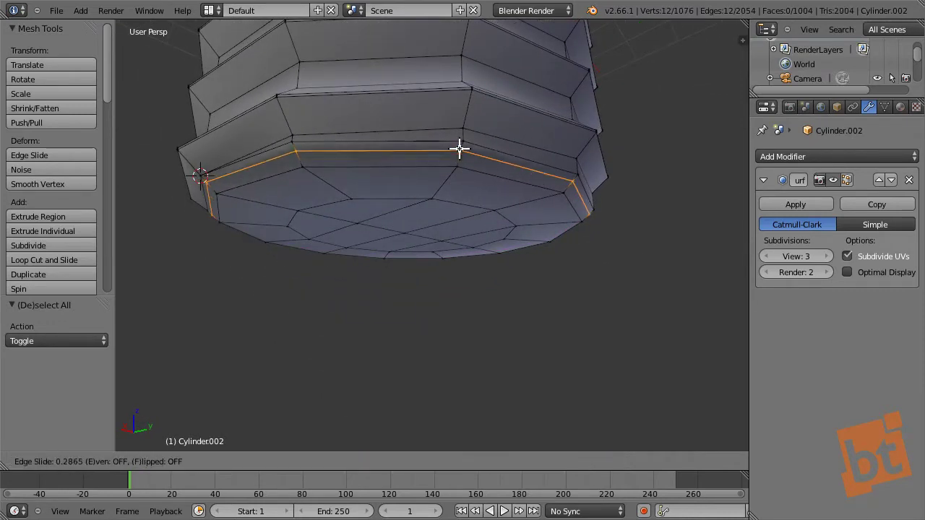
{"action": "left_click", "coordinate": [459, 101]}
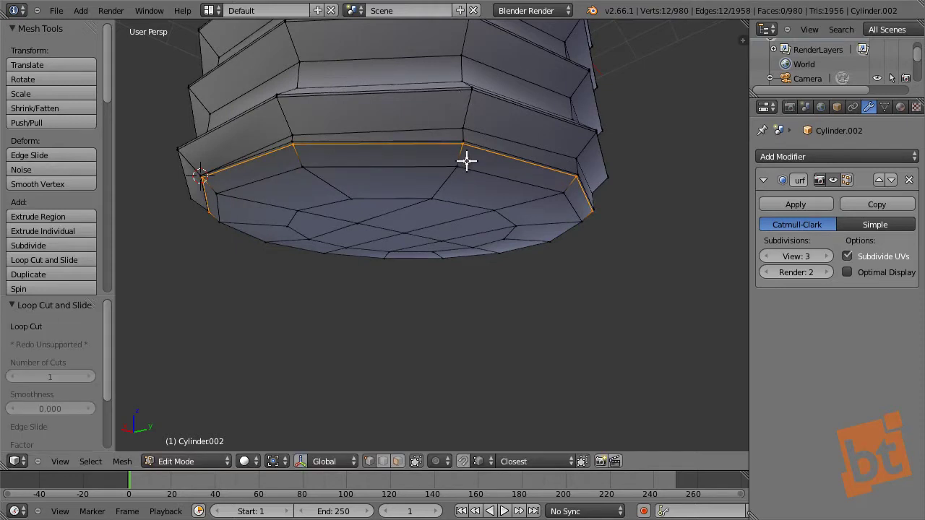
{"action": "key", "text": "ctrl+r"}
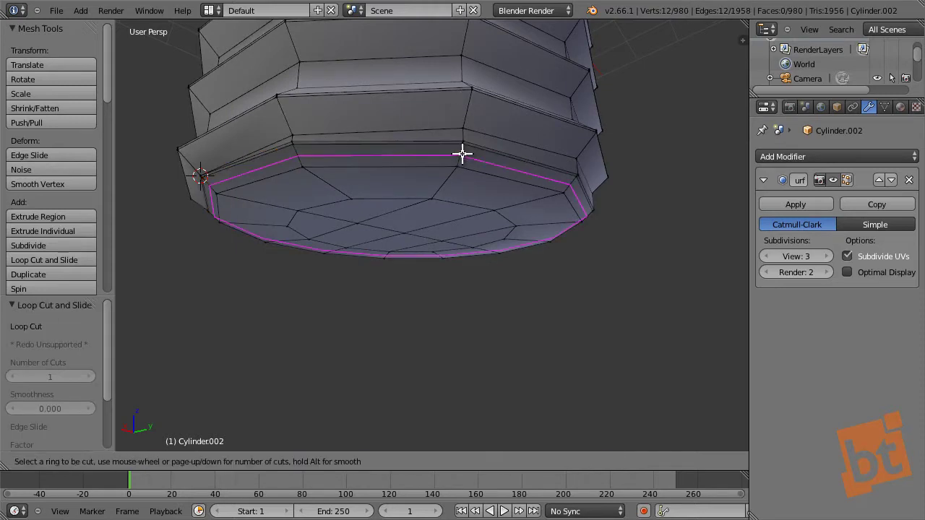
{"action": "left_click", "coordinate": [463, 153]}
{"action": "left_click", "coordinate": [452, 237]}
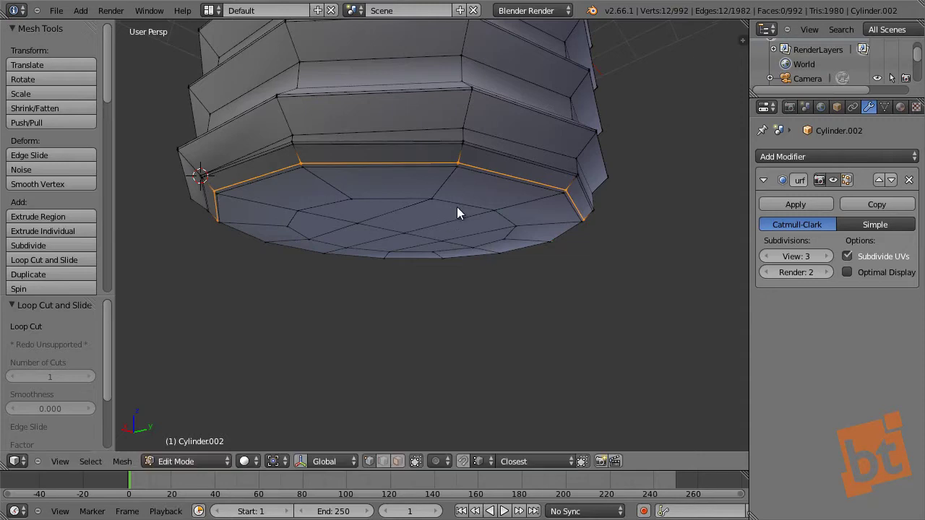
{"action": "key", "text": "Tab"}
{"action": "scroll", "coordinate": [443, 200], "scroll_direction": "down", "scroll_amount": 3}
{"action": "mouse_move", "coordinate": [445, 201]}
{"action": "middle_mouse_down"}
{"action": "mouse_move", "coordinate": [486, 228]}
{"action": "mouse_move", "coordinate": [443, 207]}
{"action": "middle_mouse_up"}
{"action": "key", "text": "Tab"}
{"action": "scroll", "coordinate": [443, 207], "scroll_direction": "up", "scroll_amount": 2}
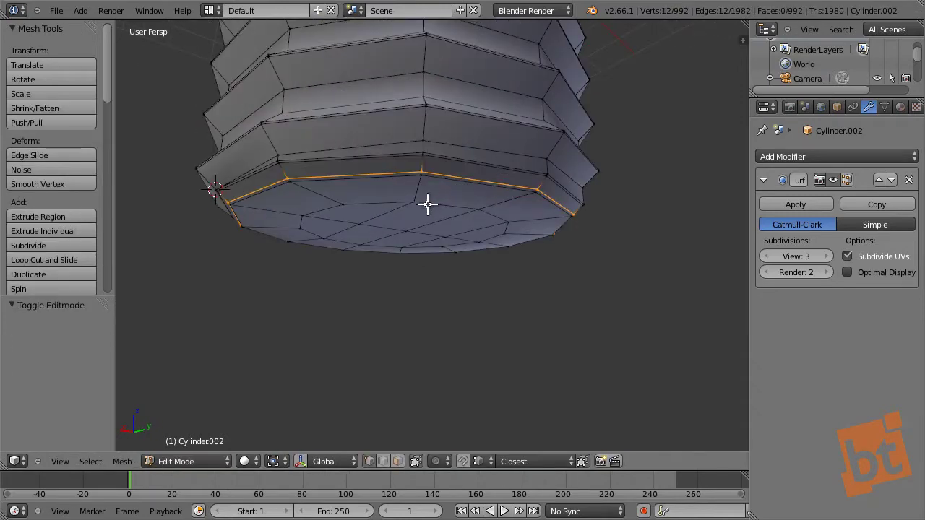
In face select mode, circle-select the bottom cap faces and grow the selection by one ring.
{"action": "key", "text": "ctrl+Tab"}
{"action": "left_click", "coordinate": [411, 231]}
{"action": "middle_click_drag", "start_coordinate": [376, 208], "coordinate": [393, 185]}
{"action": "key", "text": "c"}
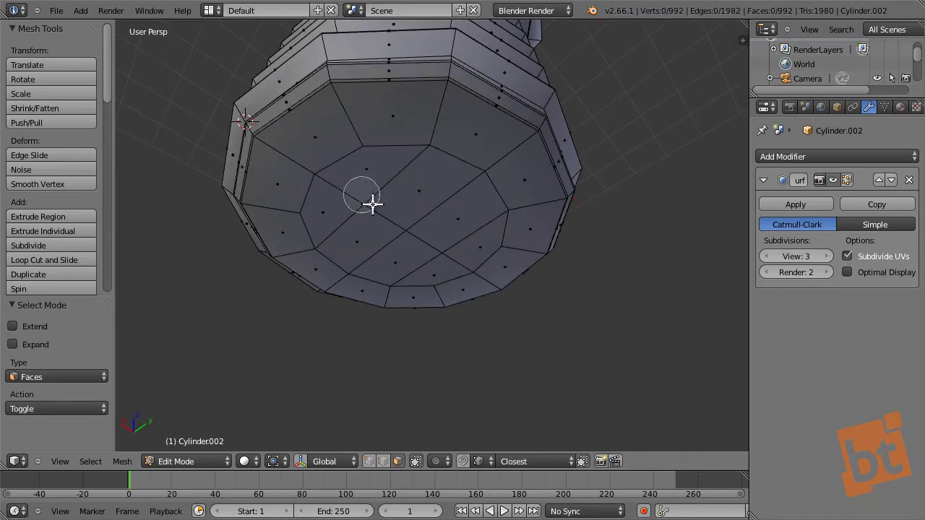
{"action": "mouse_move", "coordinate": [388, 180]}
{"action": "left_mouse_down"}
{"action": "mouse_move", "coordinate": [348, 199]}
{"action": "mouse_move", "coordinate": [363, 232]}
{"action": "mouse_move", "coordinate": [409, 246]}
{"action": "mouse_move", "coordinate": [468, 216]}
{"action": "mouse_move", "coordinate": [470, 236]}
{"action": "mouse_move", "coordinate": [497, 206]}
{"action": "mouse_move", "coordinate": [473, 167]}
{"action": "mouse_move", "coordinate": [404, 161]}
{"action": "mouse_move", "coordinate": [356, 170]}
{"action": "mouse_move", "coordinate": [313, 211]}
{"action": "mouse_move", "coordinate": [323, 243]}
{"action": "mouse_move", "coordinate": [375, 265]}
{"action": "mouse_move", "coordinate": [448, 266]}
{"action": "mouse_move", "coordinate": [424, 272]}
{"action": "mouse_move", "coordinate": [472, 252]}
{"action": "left_mouse_up"}
{"action": "right_click", "coordinate": [472, 238]}
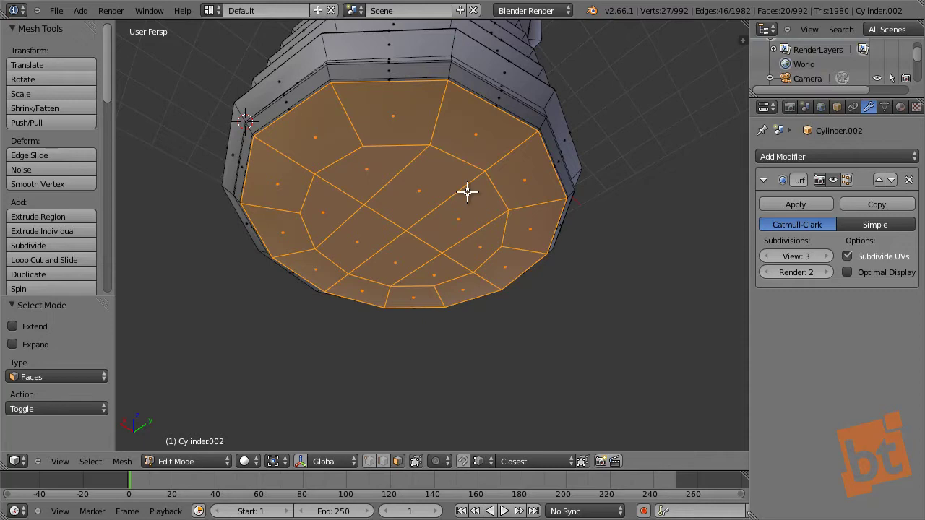
{"action": "key", "text": "ctrl+KP_Add"}
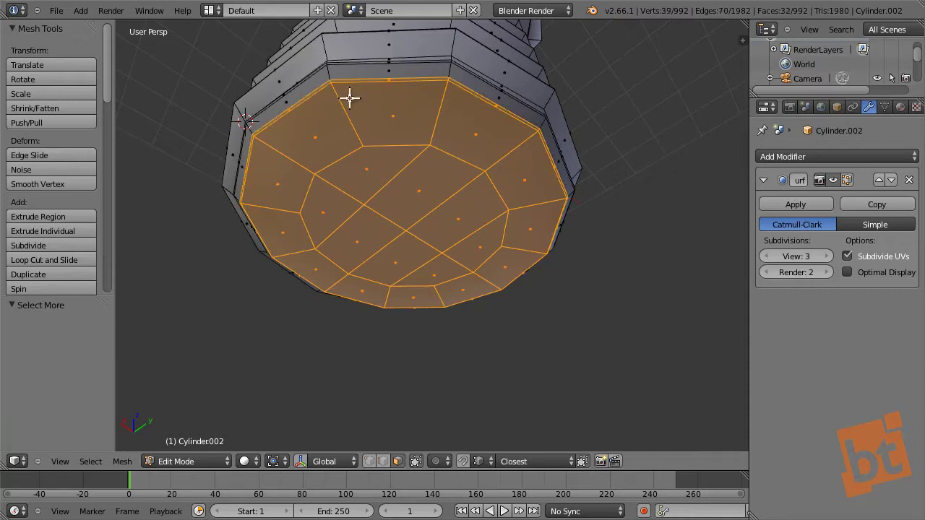
Move the selected bottom cap faces along Z to their new position.
{"action": "middle_click_drag", "start_coordinate": [504, 101], "coordinate": [524, 129]}
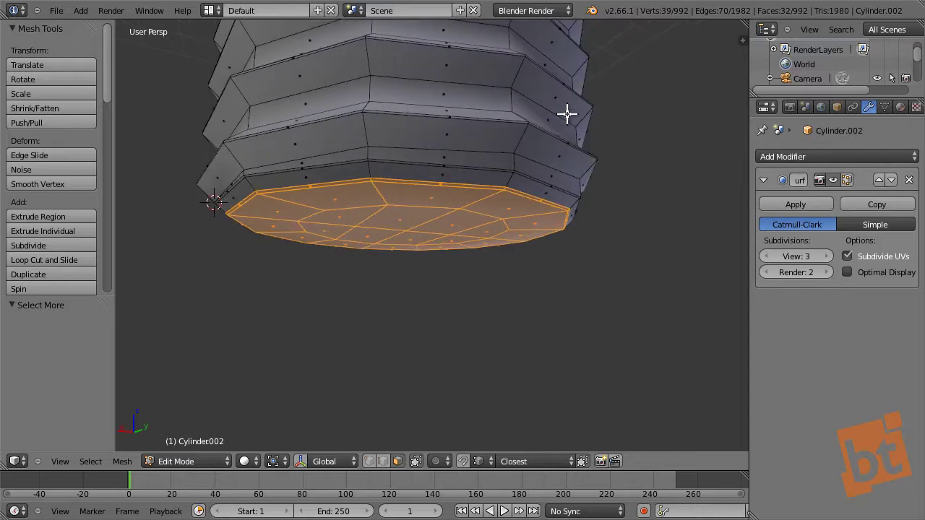
{"action": "key", "text": "g"}
{"action": "key", "text": "z"}
{"action": "left_click", "coordinate": [568, 133]}
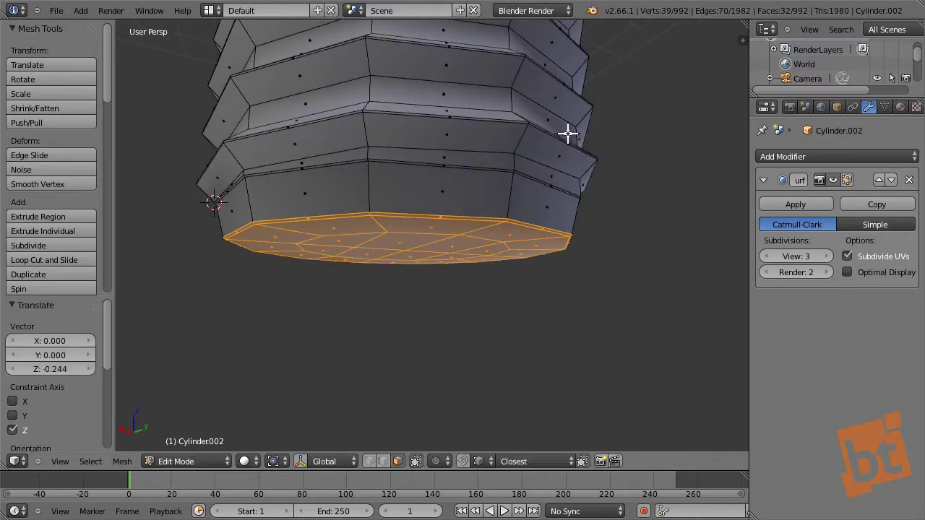
{"action": "key", "text": "s"}
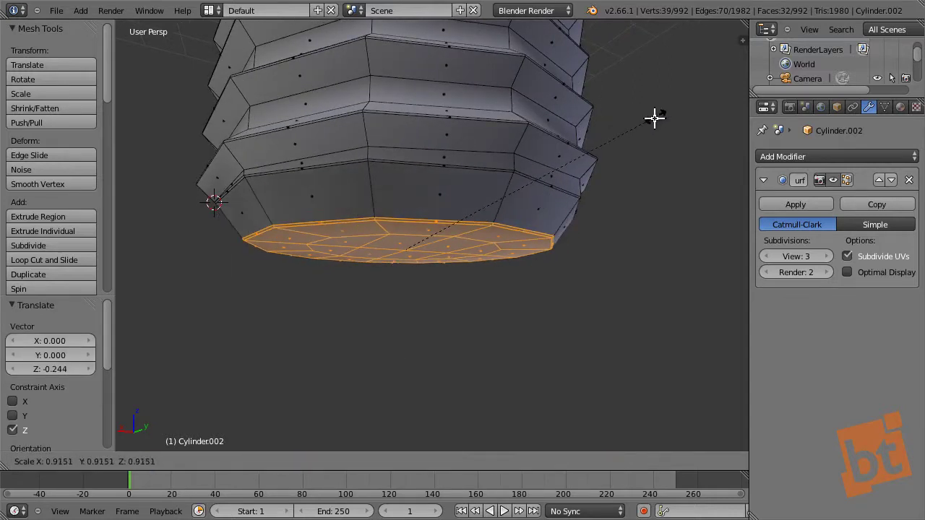
{"action": "right_click", "coordinate": [640, 127]}
{"action": "key", "text": "g"}
{"action": "key", "text": "z"}
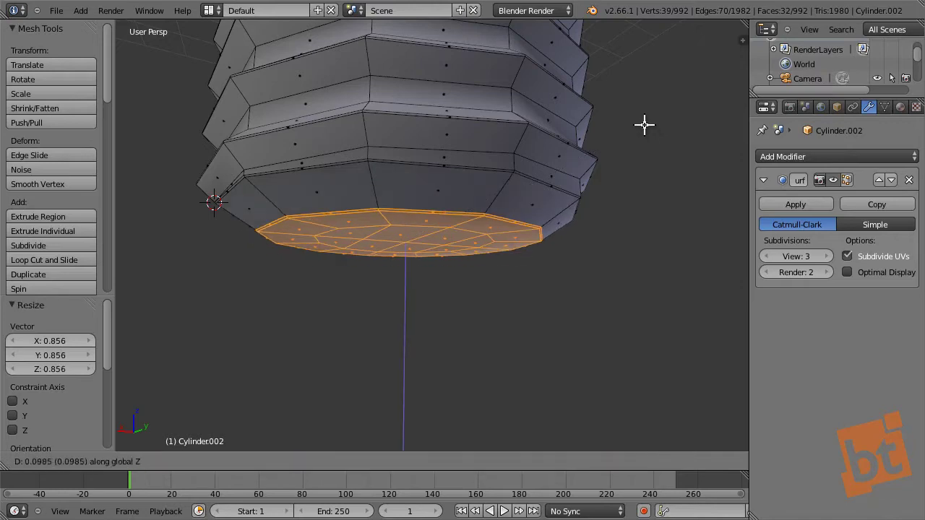
{"action": "left_click", "coordinate": [584, 149]}
Inspect the smoothed bolt's threaded end in Object Mode, then return to Edit Mode.
{"action": "middle_click_drag", "start_coordinate": [584, 148], "coordinate": [480, 238]}
{"action": "key", "text": "Tab"}
{"action": "middle_click_drag", "start_coordinate": [375, 271], "coordinate": [518, 275]}
{"action": "key", "text": "Tab"}
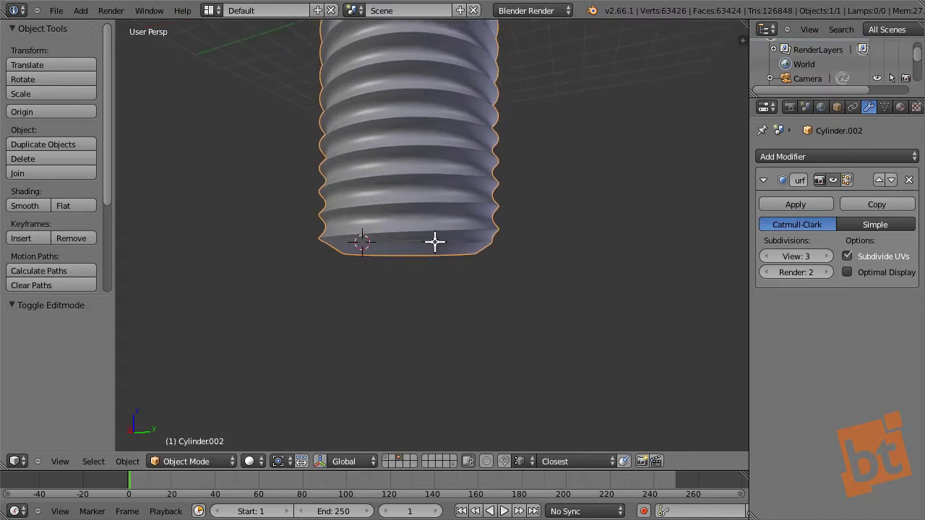
{"action": "scroll", "coordinate": [433, 241], "scroll_direction": "up", "scroll_amount": 6}
{"action": "middle_click_drag", "start_coordinate": [261, 251], "coordinate": [398, 241]}
Select a face on the lowest ring and hide it to see inside the mesh.
{"action": "right_click", "coordinate": [417, 239]}
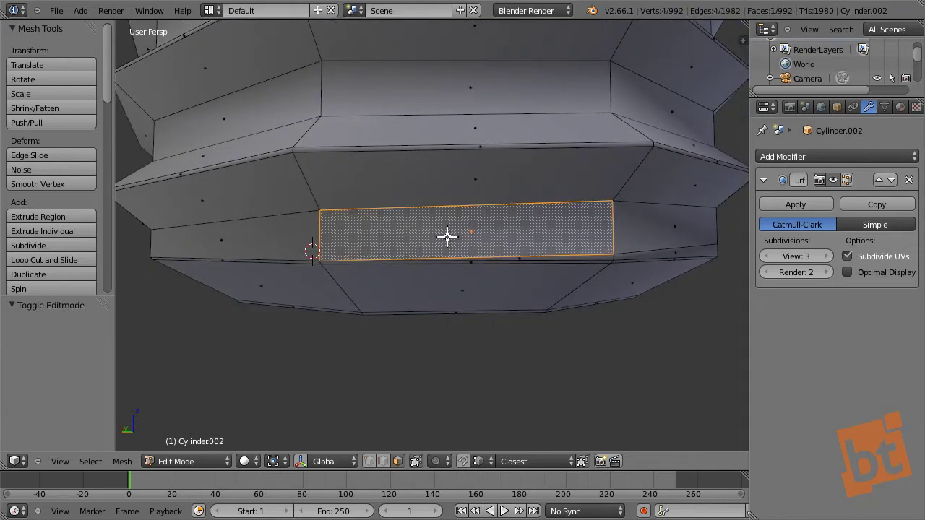
{"action": "key", "text": "alt+m"}
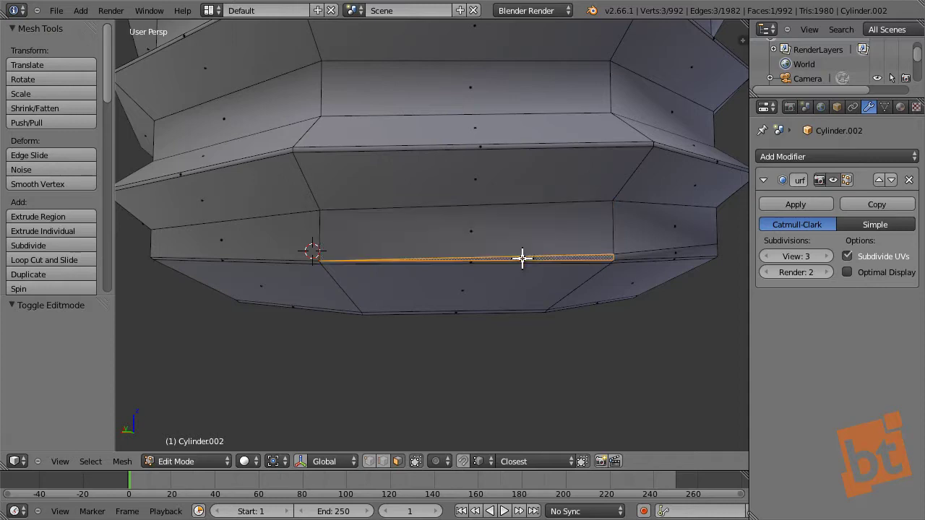
{"action": "key", "text": "ctrl+z"}
{"action": "key", "text": "h"}
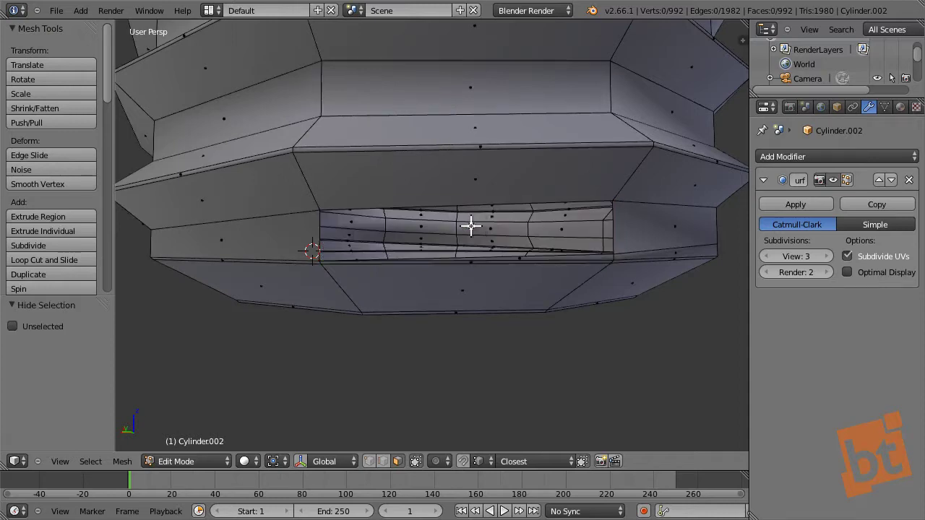
{"action": "middle_click_drag", "start_coordinate": [330, 249], "coordinate": [276, 256]}
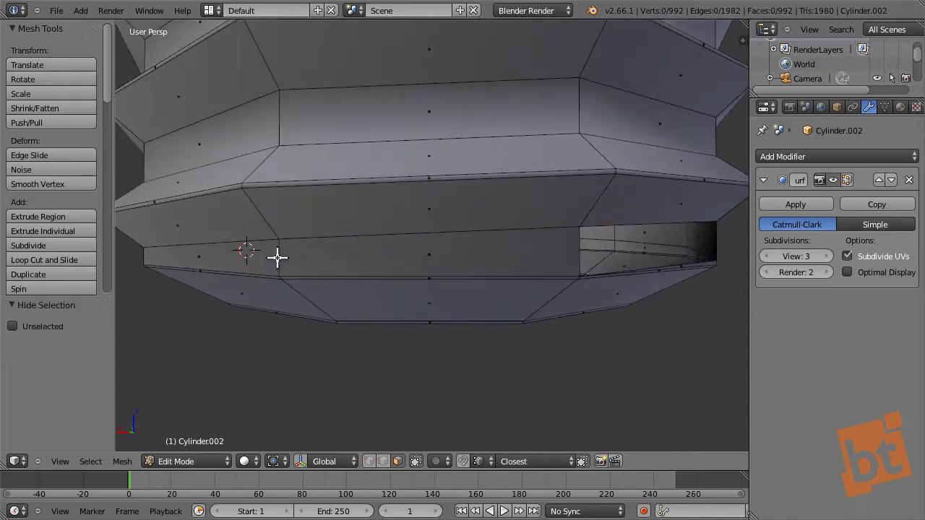
Add one unslid edge loop around the cylinder's lower end, then select an edge on the lower rib.
{"action": "key", "text": "ctrl+r"}
{"action": "left_click", "coordinate": [277, 256]}
{"action": "right_click", "coordinate": [215, 277]}
{"action": "scroll", "coordinate": [328, 285], "scroll_direction": "down", "scroll_amount": 5}
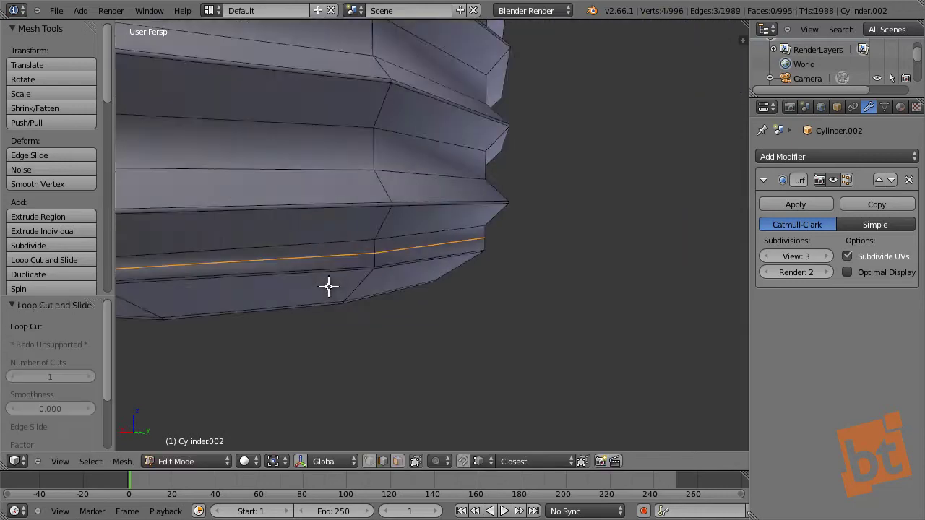
{"action": "middle_click_drag", "start_coordinate": [329, 288], "coordinate": [355, 279]}
{"action": "scroll", "coordinate": [355, 279], "scroll_direction": "up", "scroll_amount": 3}
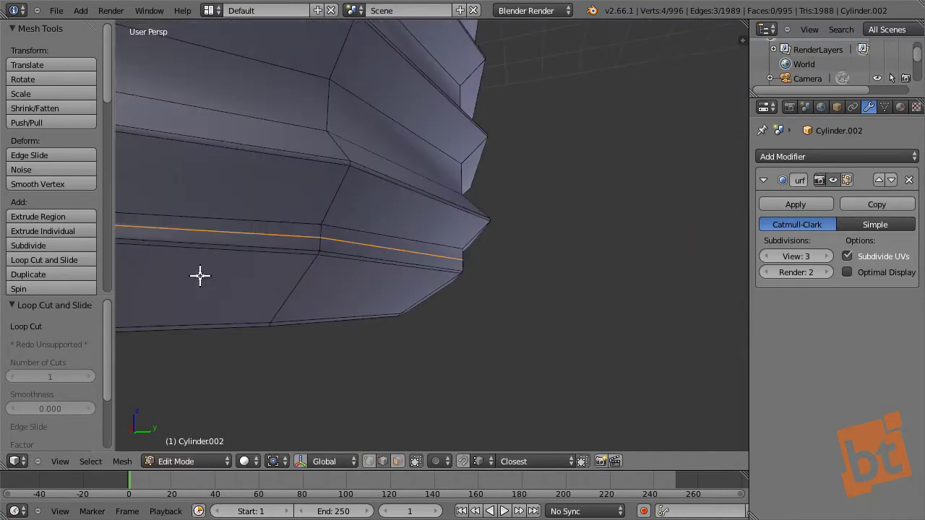
{"action": "middle_click_drag", "start_coordinate": [201, 275], "coordinate": [253, 278]}
{"action": "scroll", "coordinate": [253, 278], "scroll_direction": "up", "scroll_amount": 3}
{"action": "right_click", "coordinate": [398, 268]}
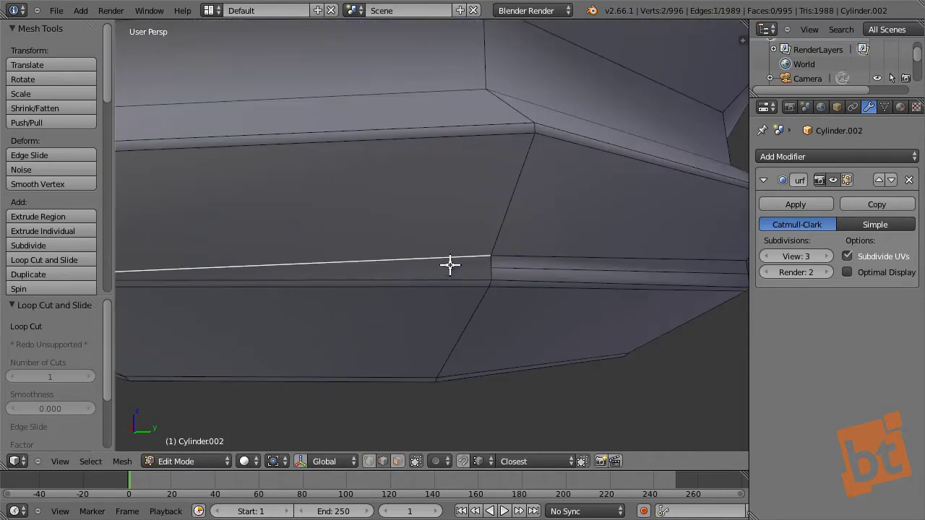
{"action": "scroll", "coordinate": [522, 270], "scroll_direction": "down", "scroll_amount": 6}
{"action": "middle_click_drag", "start_coordinate": [512, 268], "coordinate": [481, 277]}
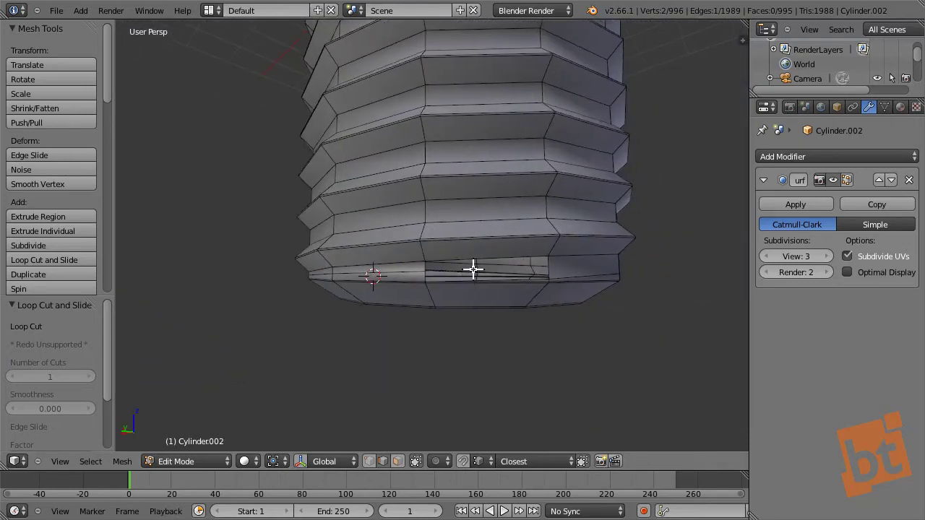
Reveal the hidden face at the thread bottom and subdivide its bottom edge.
{"action": "key", "text": "alt+h"}
{"action": "key", "text": "ctrl+Tab"}
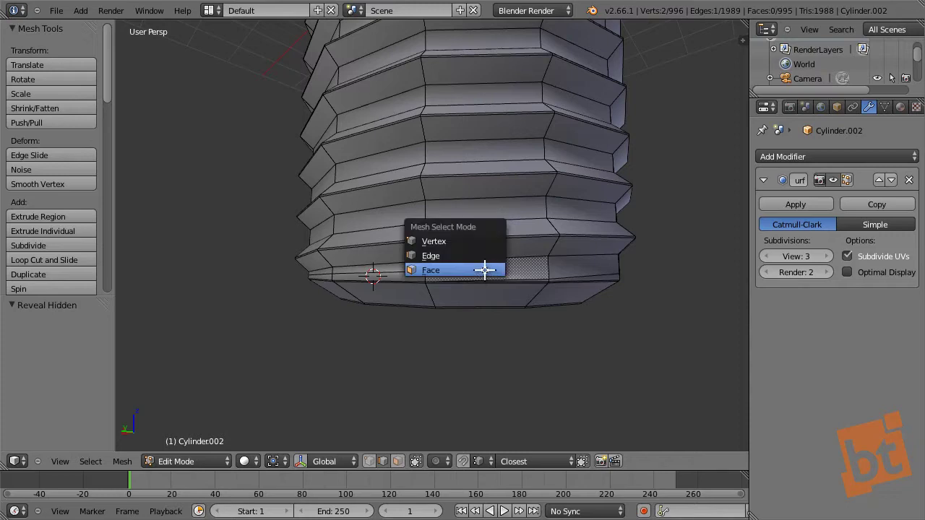
{"action": "left_click", "coordinate": [484, 268]}
{"action": "scroll", "coordinate": [510, 268], "scroll_direction": "up", "scroll_amount": 8}
{"action": "scroll", "coordinate": [511, 269], "scroll_direction": "down", "scroll_amount": 6}
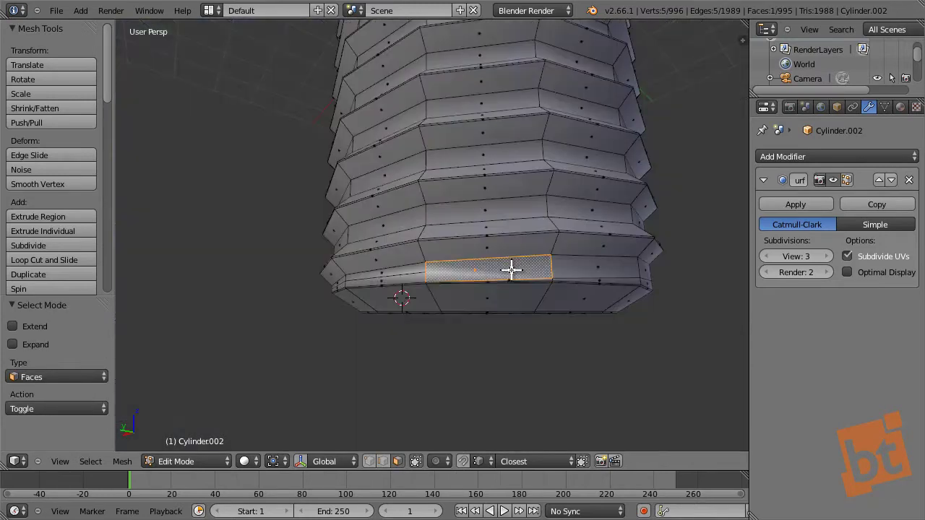
{"action": "scroll", "coordinate": [504, 270], "scroll_direction": "up", "scroll_amount": 4}
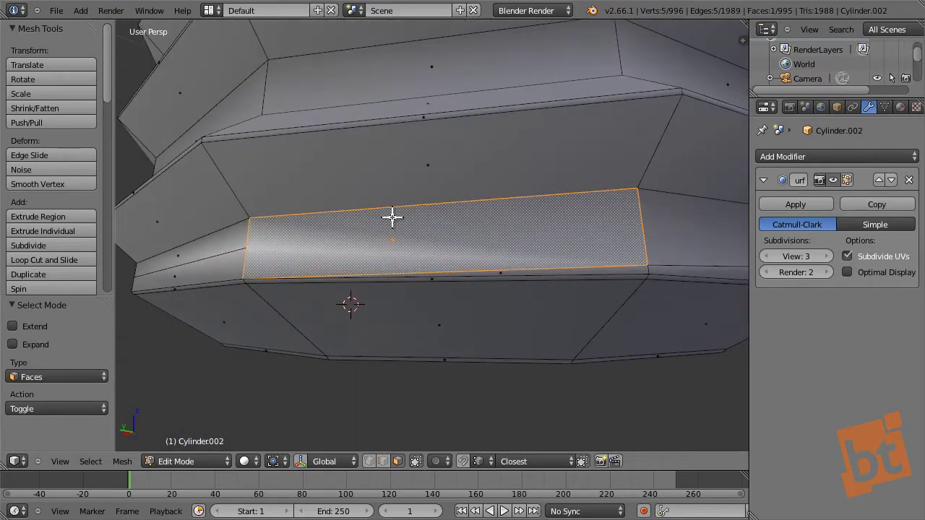
{"action": "mouse_move", "coordinate": [393, 216]}
{"action": "middle_mouse_down"}
{"action": "mouse_move", "coordinate": [423, 221]}
{"action": "mouse_move", "coordinate": [378, 227]}
{"action": "middle_mouse_up"}
{"action": "key", "text": "ctrl+Tab"}
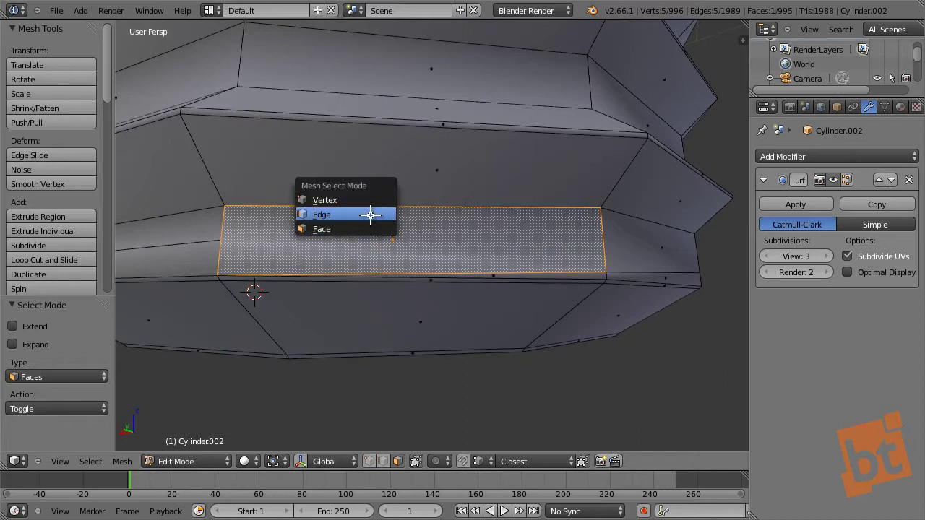
{"action": "left_click", "coordinate": [370, 214]}
{"action": "right_click", "coordinate": [453, 271]}
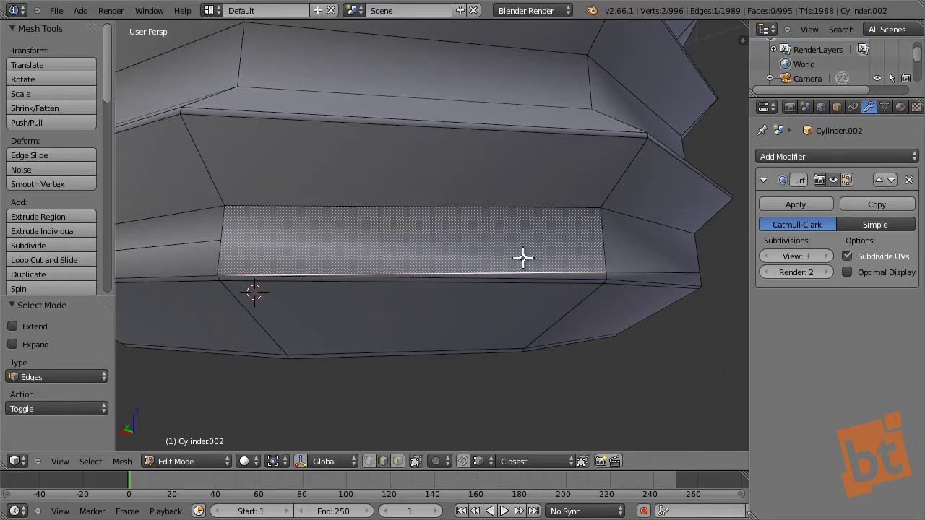
{"action": "key", "text": "w"}
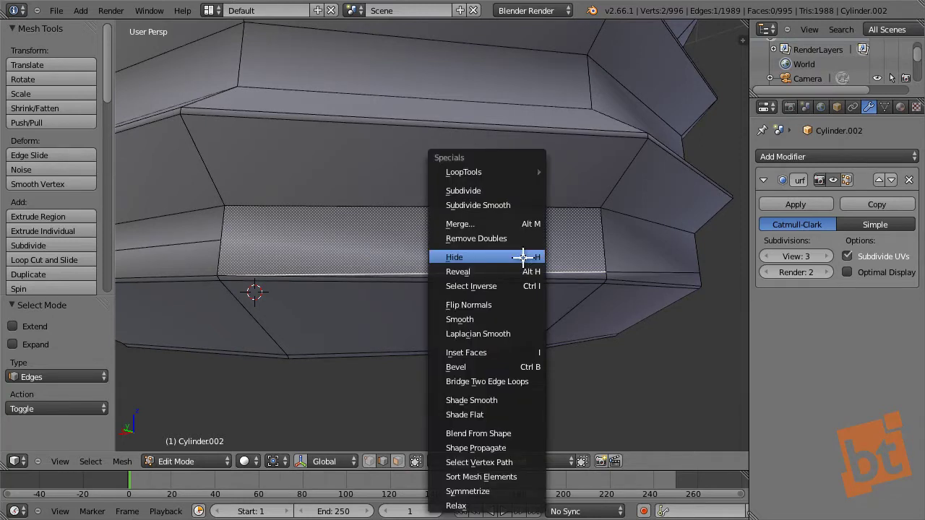
{"action": "left_click", "coordinate": [479, 186]}
Move the new middle vertex onto the strip's left corner and slide it to factor 0.405.
{"action": "key", "text": "ctrl+Tab"}
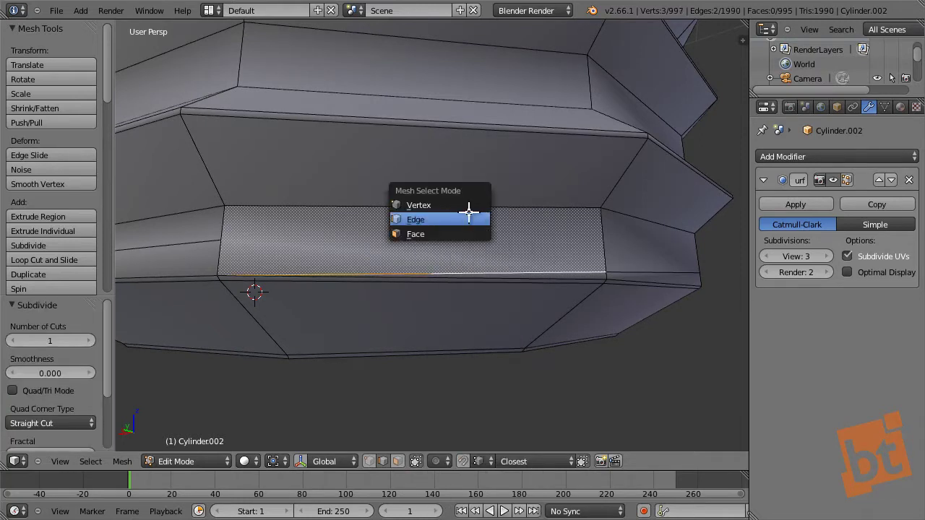
{"action": "left_click", "coordinate": [462, 201]}
{"action": "key", "text": "g"}
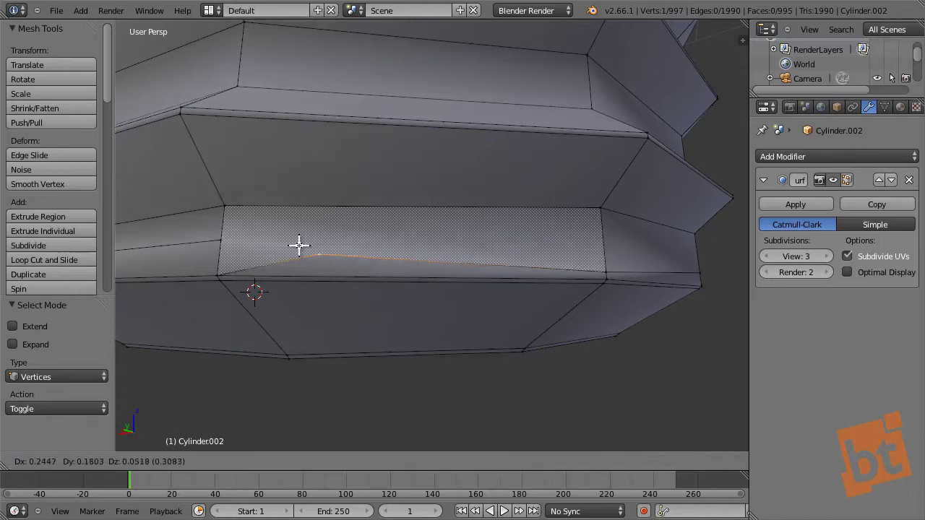
{"action": "left_click", "coordinate": [221, 245]}
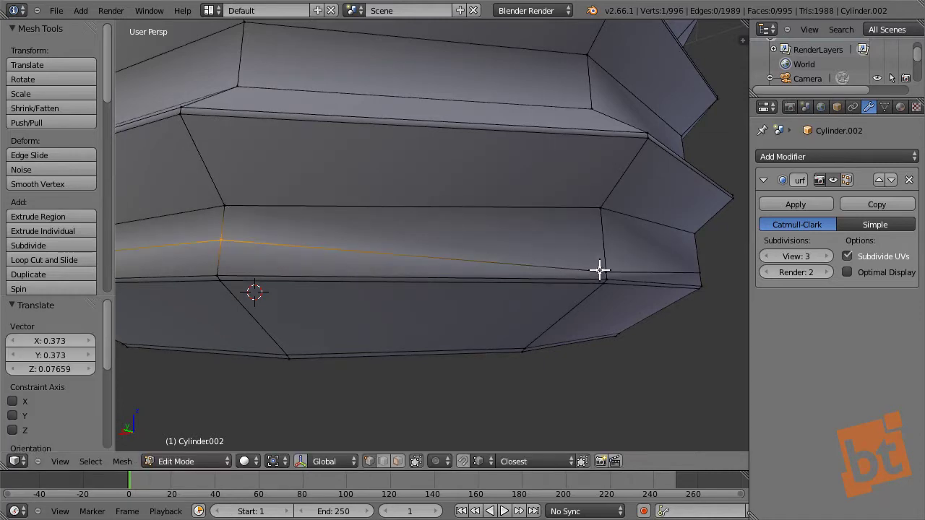
{"action": "middle_click_drag", "start_coordinate": [609, 270], "coordinate": [515, 270]}
{"action": "key", "text": "shift+v"}
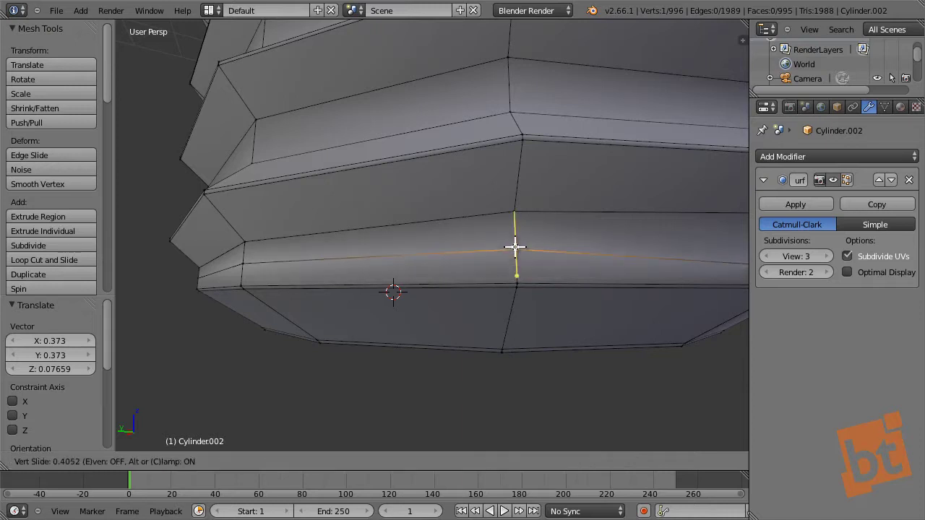
{"action": "left_click", "coordinate": [515, 249]}
Keep sliding the vertex along its edge at factors 0.307, 0.179 and 0.050.
{"action": "middle_click_drag", "start_coordinate": [630, 295], "coordinate": [532, 291]}
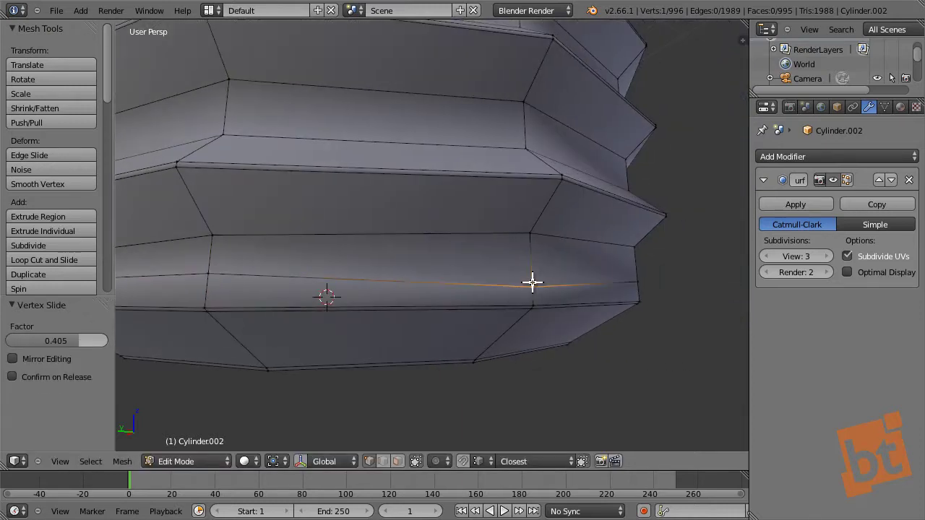
{"action": "key", "text": "shift+v"}
{"action": "left_click", "coordinate": [530, 269]}
{"action": "middle_click_drag", "start_coordinate": [530, 269], "coordinate": [376, 310]}
{"action": "key", "text": "shift+v"}
{"action": "left_click", "coordinate": [532, 276]}
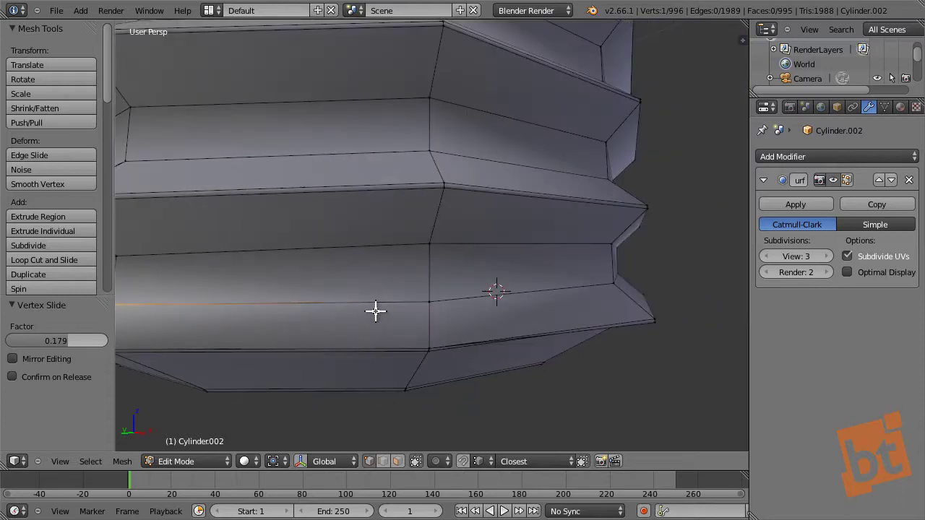
{"action": "key", "text": "shift+v"}
{"action": "left_click", "coordinate": [523, 336]}
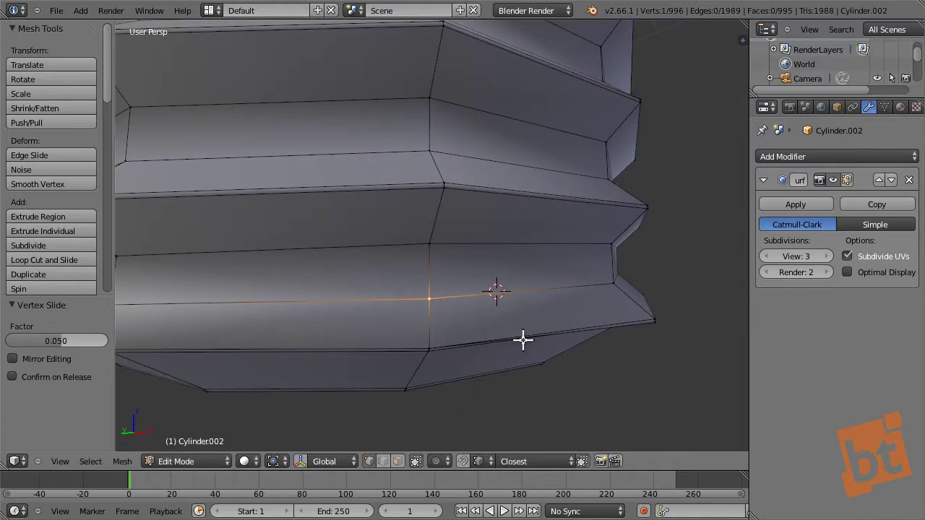
Select the two sliver faces at the thread end and dissolve them into one.
{"action": "middle_click_drag", "start_coordinate": [522, 336], "coordinate": [516, 362]}
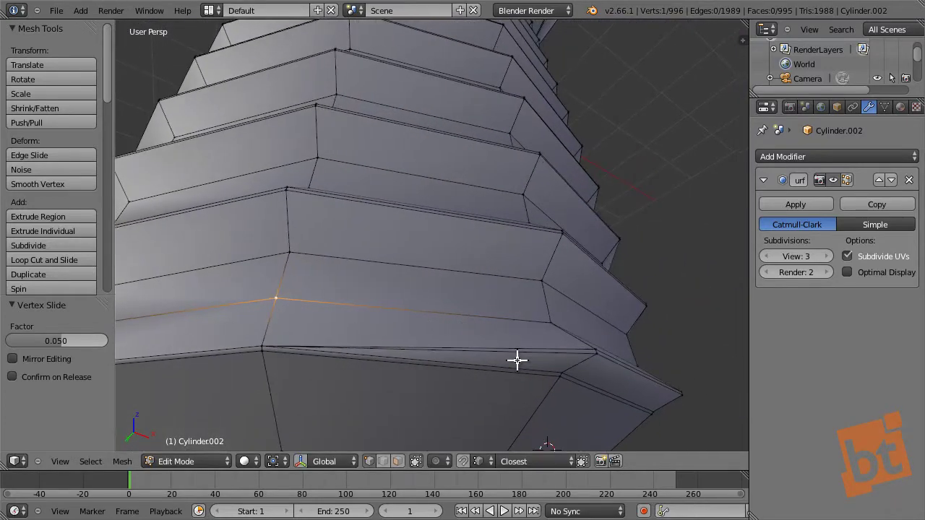
{"action": "key", "text": "ctrl+Tab"}
{"action": "left_click", "coordinate": [507, 388]}
{"action": "right_click", "coordinate": [533, 352]}
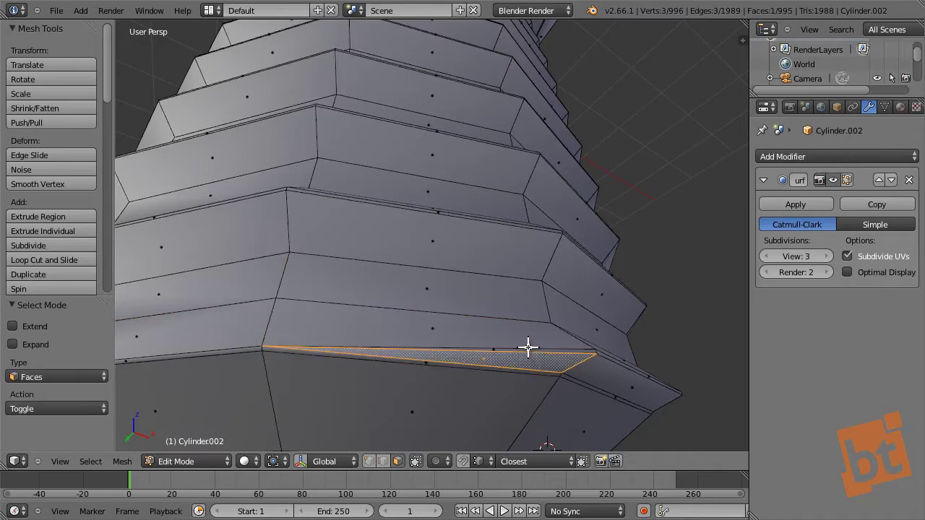
{"action": "right_click", "coordinate": [530, 351], "text": "shift"}
{"action": "middle_click_drag", "start_coordinate": [528, 352], "coordinate": [544, 368]}
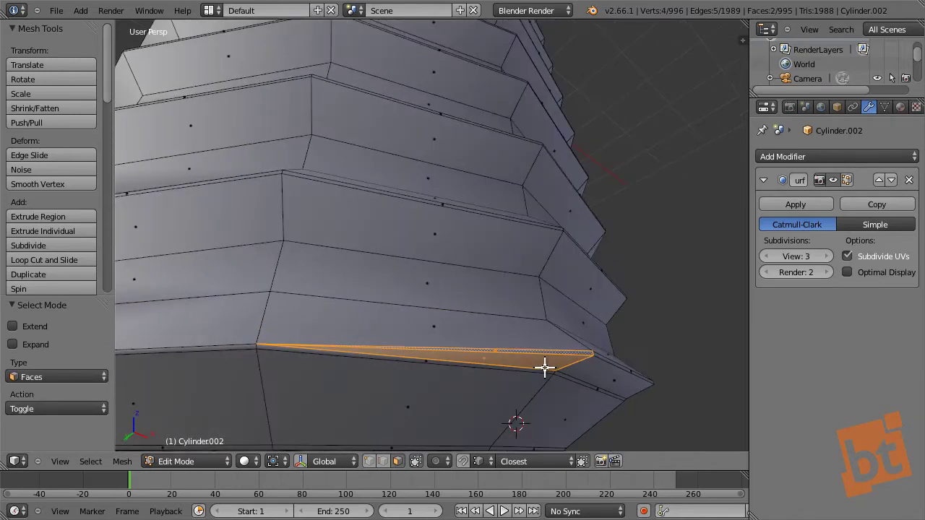
{"action": "key", "text": "x"}
{"action": "left_click", "coordinate": [541, 366]}
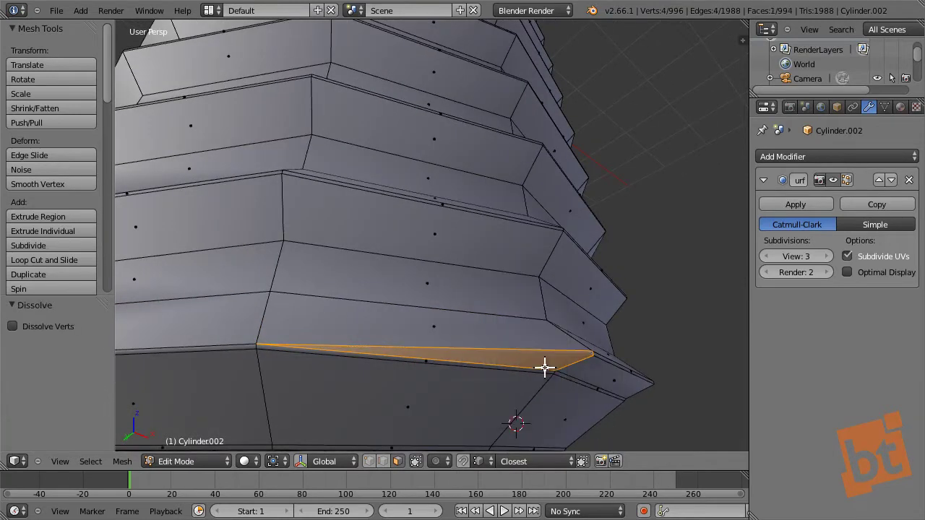
Deselect everything and view the smoothed bolt in Object Mode.
{"action": "key", "text": "a"}
{"action": "key", "text": "Tab"}
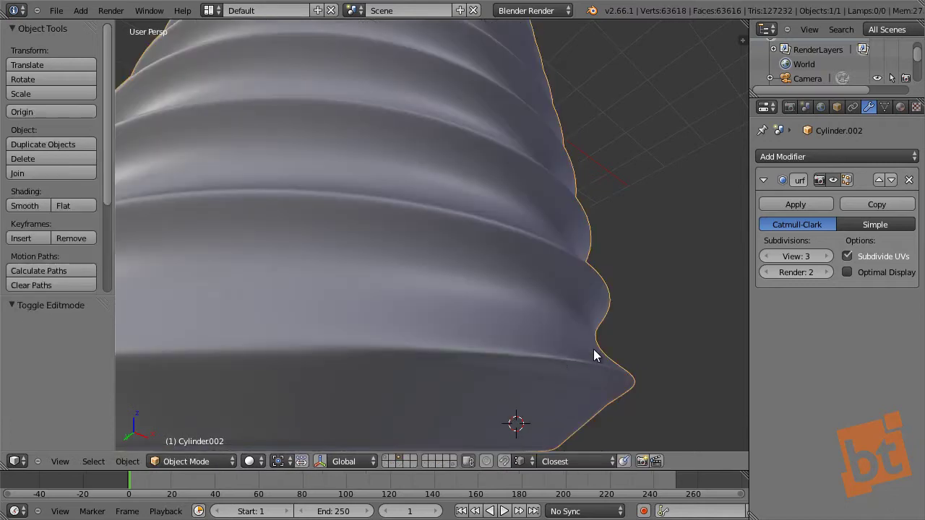
{"action": "scroll", "coordinate": [594, 349], "scroll_direction": "down", "scroll_amount": 3}
{"action": "middle_click_drag", "start_coordinate": [593, 349], "coordinate": [427, 355]}
In vertex select mode, select two vertices at the thread's bottom end.
{"action": "key", "text": "Tab"}
{"action": "key", "text": "ctrl+Tab"}
{"action": "left_click", "coordinate": [419, 321]}
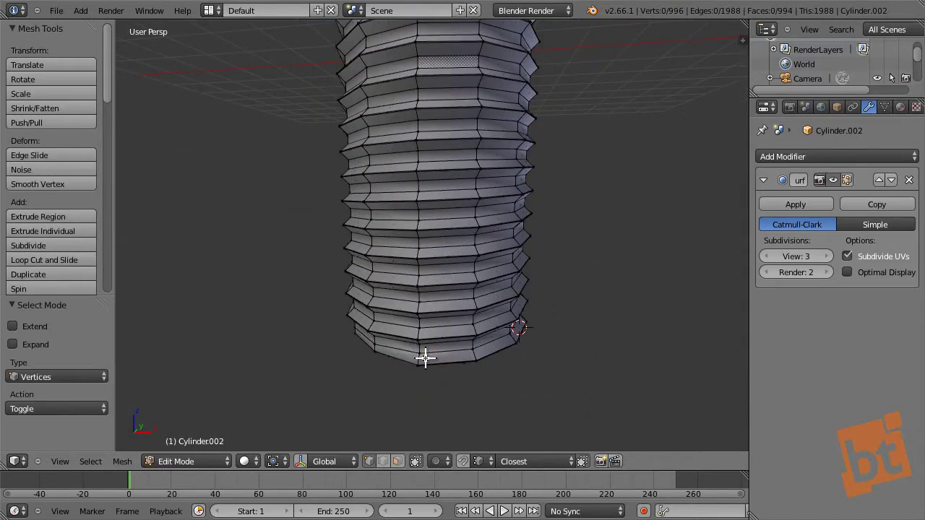
{"action": "right_click", "coordinate": [419, 361]}
{"action": "key", "text": "KP_Decimal"}
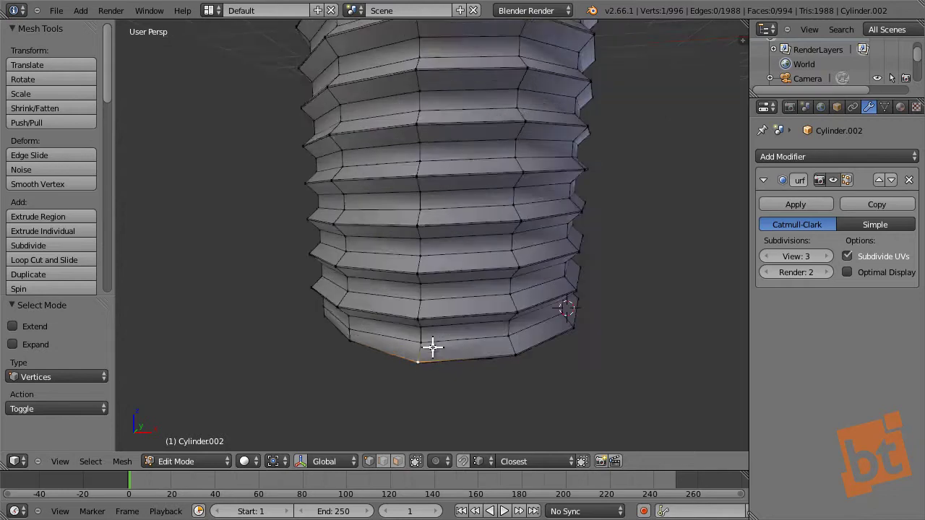
{"action": "scroll", "coordinate": [501, 311], "scroll_direction": "down", "scroll_amount": 1}
{"action": "scroll", "coordinate": [504, 284], "scroll_direction": "down", "scroll_amount": 1}
{"action": "middle_click_drag", "start_coordinate": [504, 284], "coordinate": [466, 279]}
{"action": "right_click", "coordinate": [463, 282], "text": "shift"}
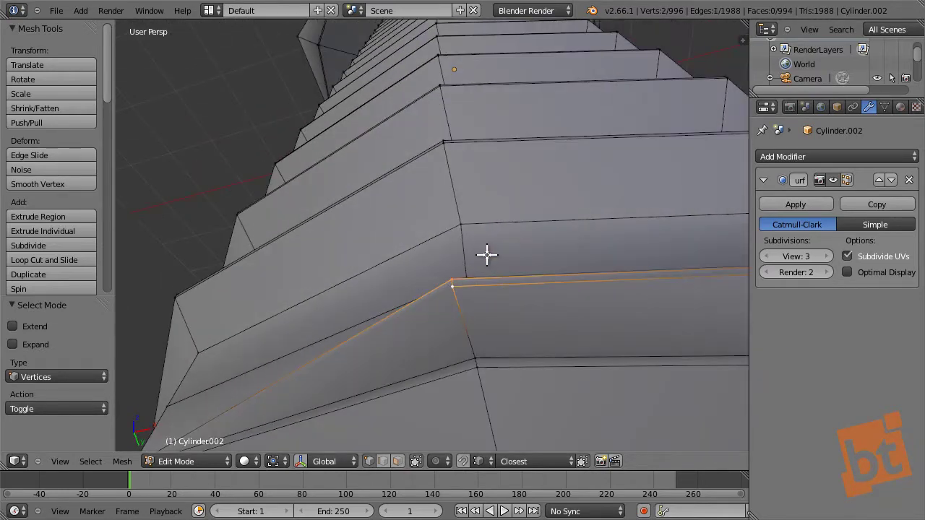
From Bottom Ortho view, move the vertex about 0.085 along Y and view the smoothed bolt.
{"action": "key", "text": "ctrl+KP_1"}
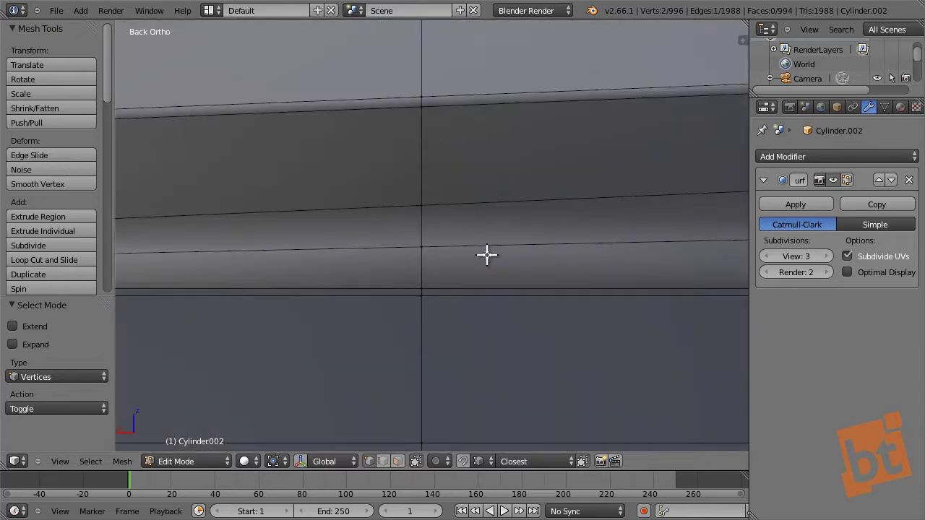
{"action": "key", "text": "ctrl+KP_7"}
{"action": "scroll", "coordinate": [574, 188], "scroll_direction": "up", "scroll_amount": 3}
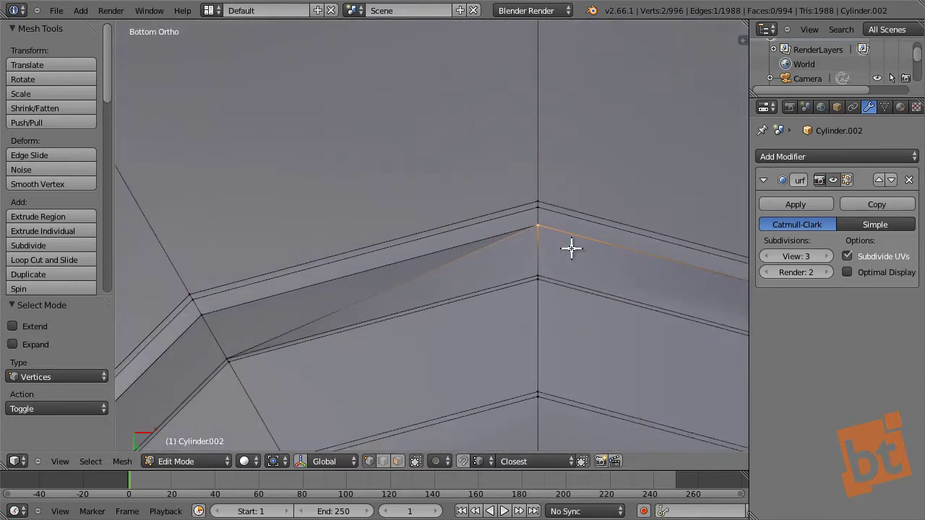
{"action": "scroll", "coordinate": [505, 238], "scroll_direction": "down", "scroll_amount": 3}
{"action": "scroll", "coordinate": [448, 176], "scroll_direction": "up", "scroll_amount": 5}
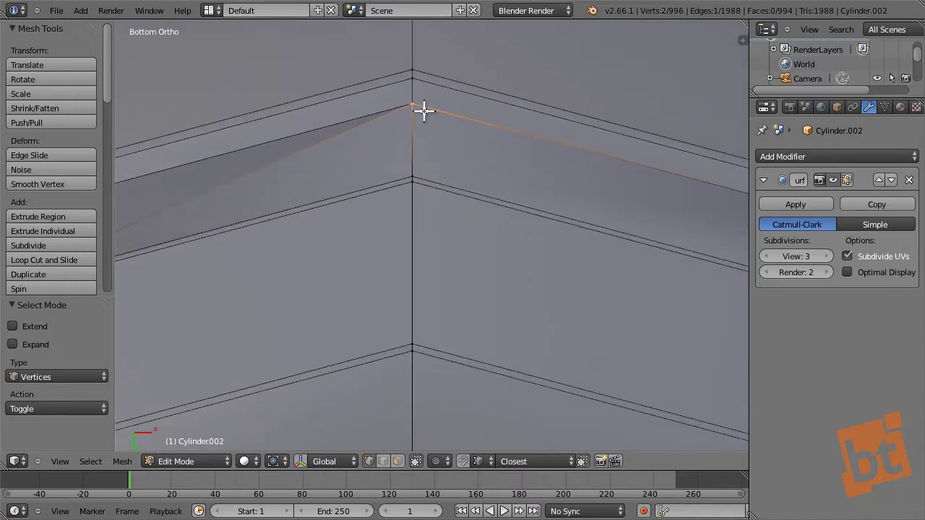
{"action": "key", "text": "g"}
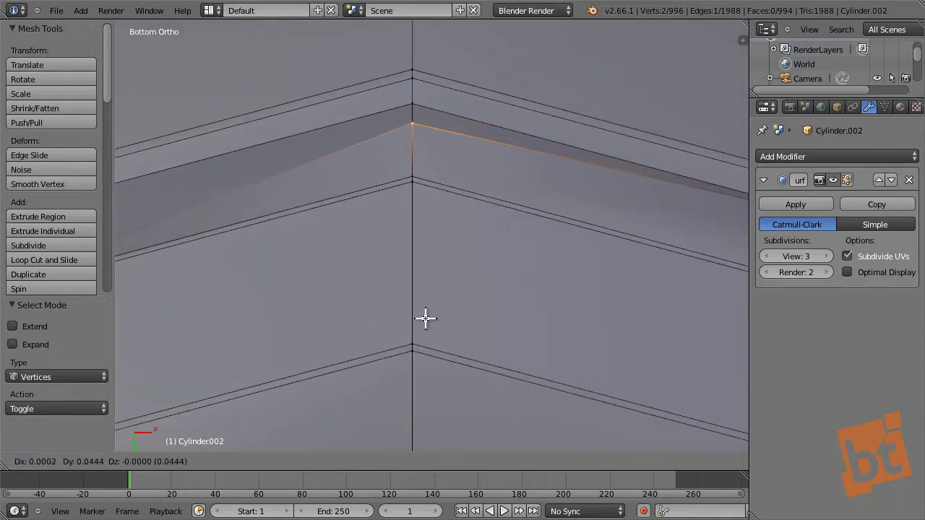
{"action": "left_click", "coordinate": [425, 58]}
{"action": "scroll", "coordinate": [423, 138], "scroll_direction": "down", "scroll_amount": 3}
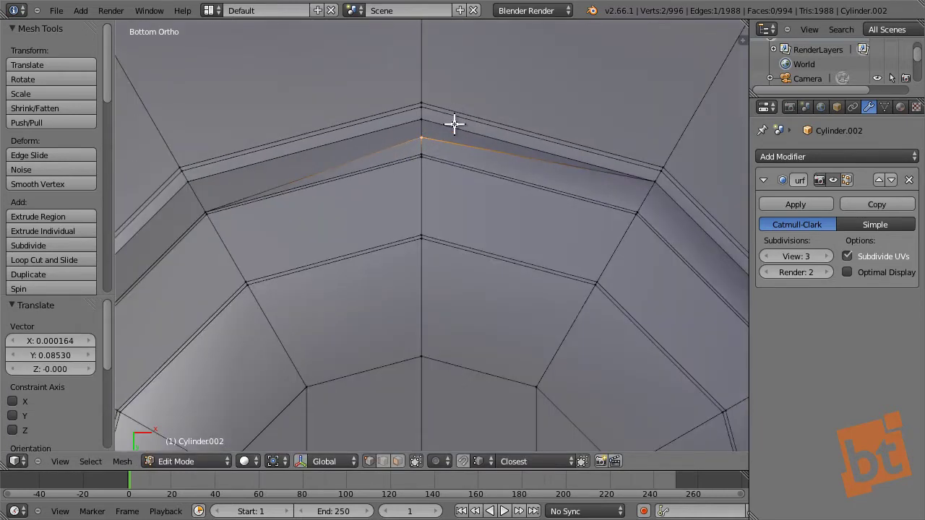
{"action": "middle_click_drag", "start_coordinate": [454, 123], "coordinate": [462, 320]}
{"action": "key", "text": "Tab"}
{"action": "scroll", "coordinate": [438, 205], "scroll_direction": "down", "scroll_amount": 6}
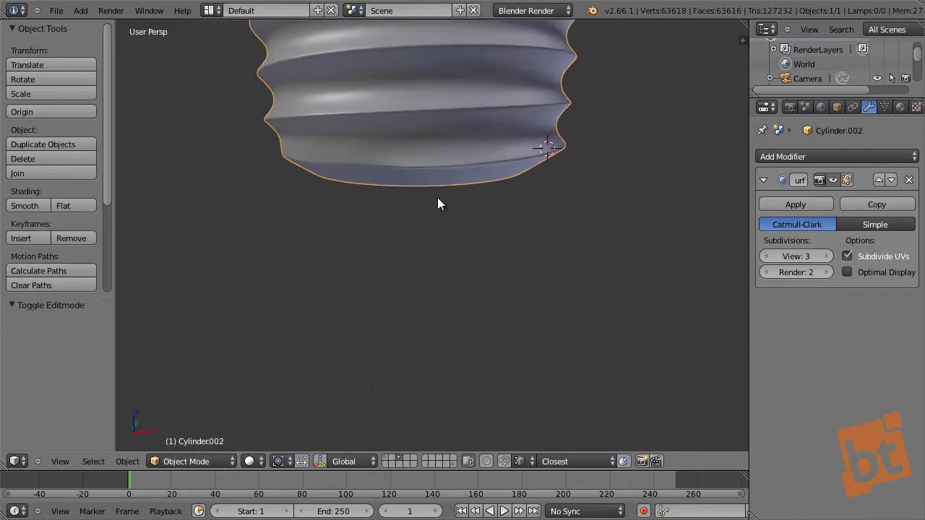
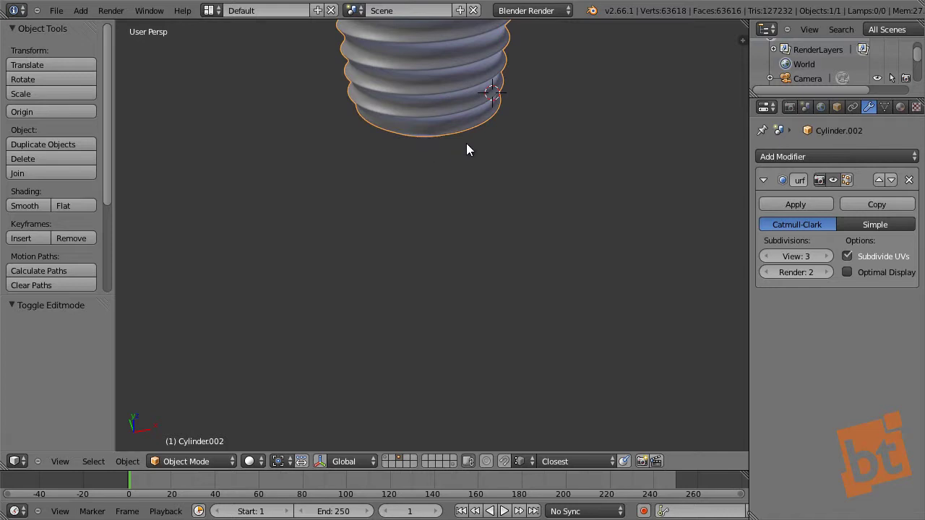
Enter Edit Mode on the bolt and select the stray edge loop near its head.
{"action": "middle_click_drag", "start_coordinate": [466, 149], "coordinate": [414, 85]}
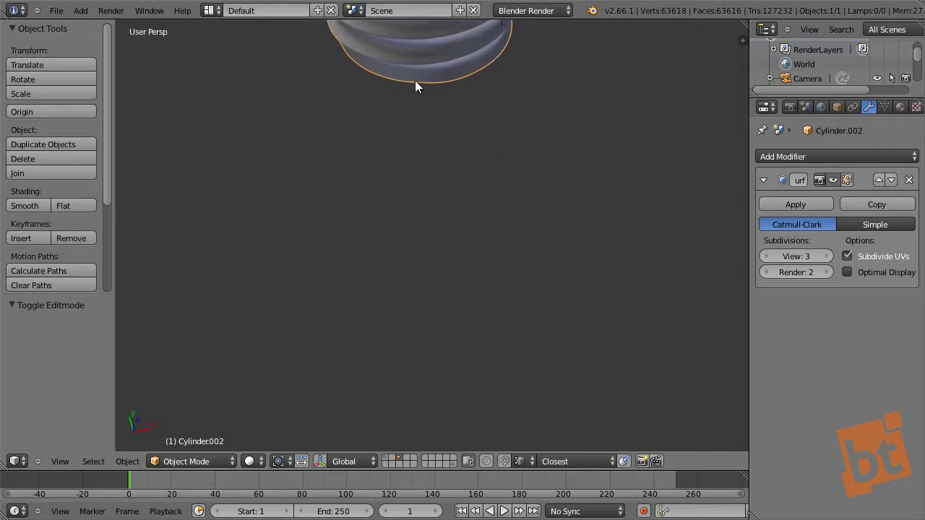
{"action": "scroll", "coordinate": [496, 80], "scroll_direction": "up", "scroll_amount": 5}
{"action": "scroll", "coordinate": [496, 65], "scroll_direction": "down", "scroll_amount": 4}
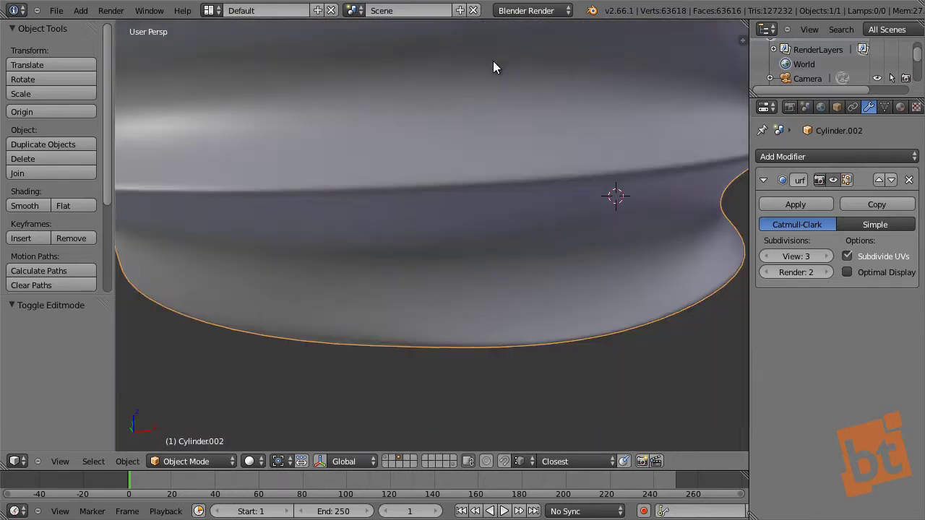
{"action": "scroll", "coordinate": [493, 80], "scroll_direction": "down", "scroll_amount": 4}
{"action": "middle_click_drag", "start_coordinate": [493, 80], "coordinate": [474, 263]}
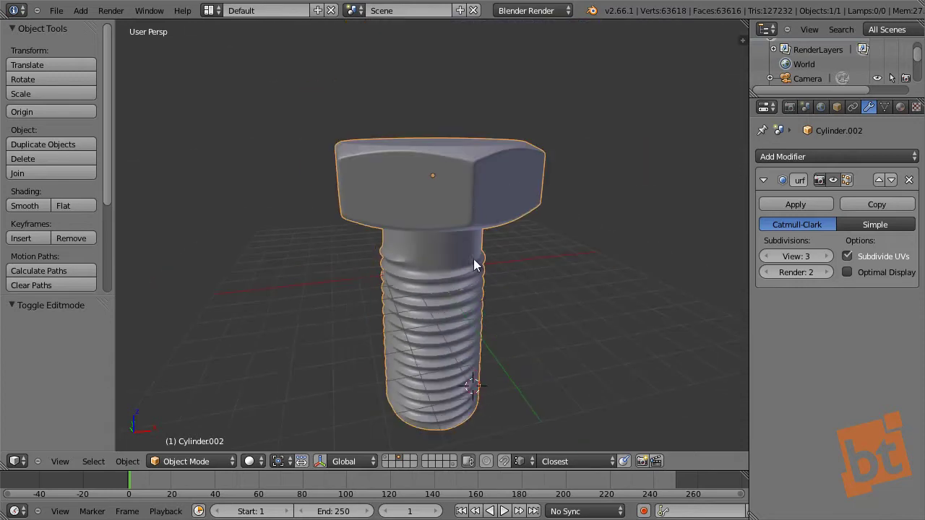
{"action": "scroll", "coordinate": [414, 260], "scroll_direction": "up", "scroll_amount": 4}
{"action": "key", "text": "Tab"}
{"action": "scroll", "coordinate": [372, 254], "scroll_direction": "up", "scroll_amount": 5}
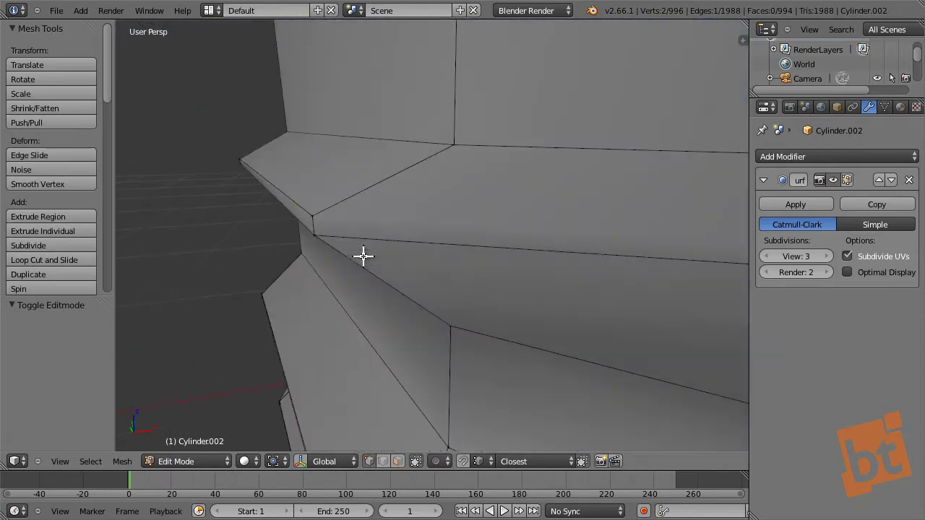
{"action": "right_click", "coordinate": [337, 242], "text": "alt"}
{"action": "middle_click_drag", "start_coordinate": [339, 243], "coordinate": [391, 223]}
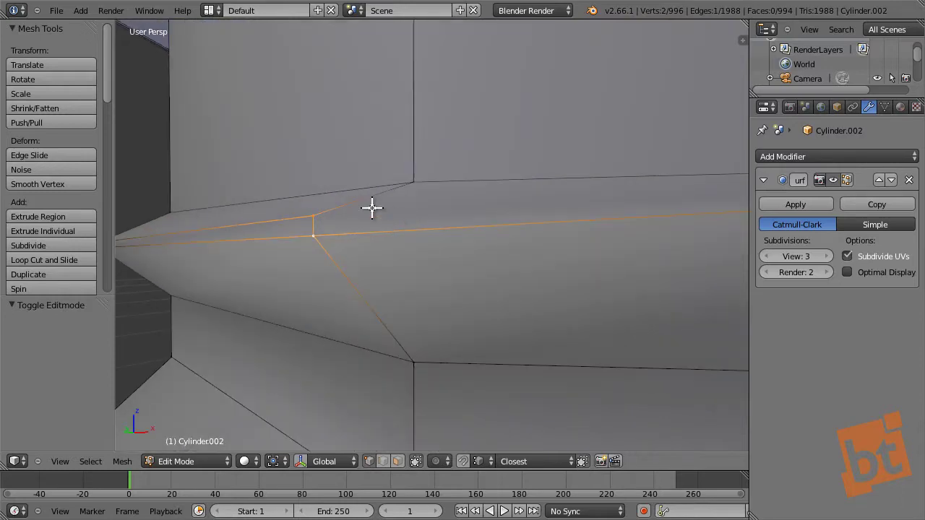
In top wireframe view, nudge the edge X 0.06963, Y 0.04028, then return to solid Object Mode.
{"action": "key", "text": "KP_7"}
{"action": "scroll", "coordinate": [372, 208], "scroll_direction": "down", "scroll_amount": 5}
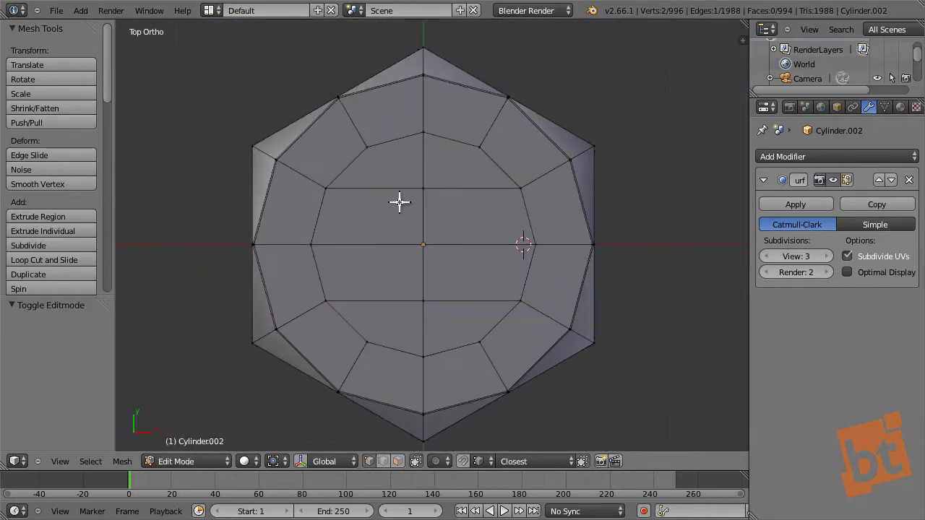
{"action": "key", "text": "z"}
{"action": "scroll", "coordinate": [458, 223], "scroll_direction": "up", "scroll_amount": 6}
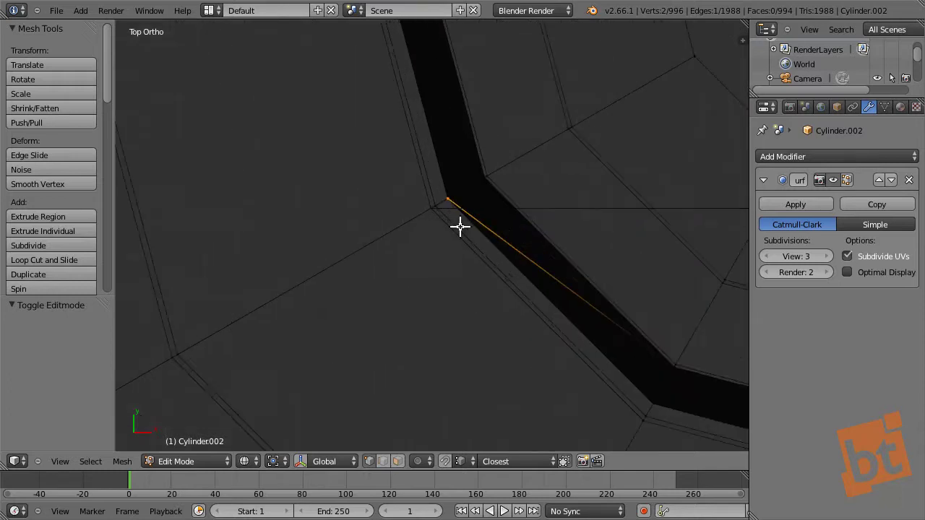
{"action": "middle_click_drag", "start_coordinate": [441, 302], "coordinate": [335, 334], "text": "shift"}
{"action": "scroll", "coordinate": [334, 334], "scroll_direction": "up", "scroll_amount": 1}
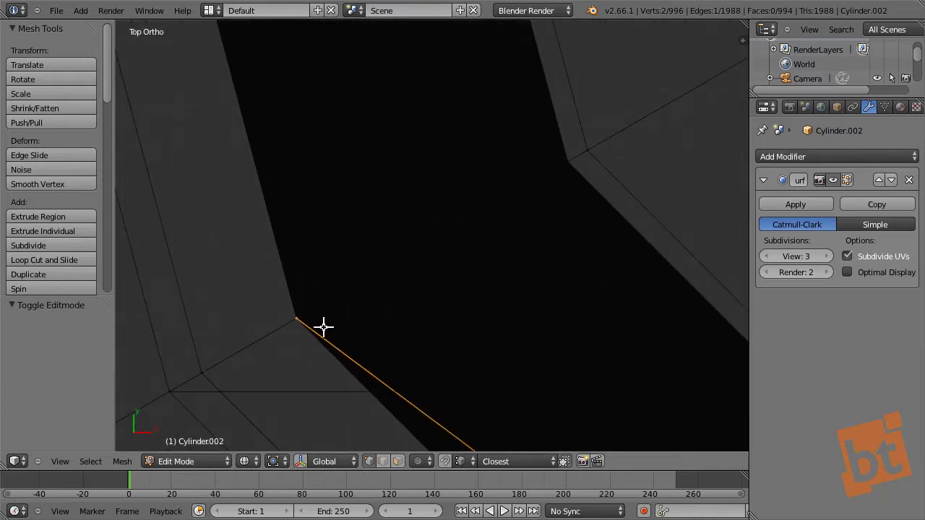
{"action": "key", "text": "g"}
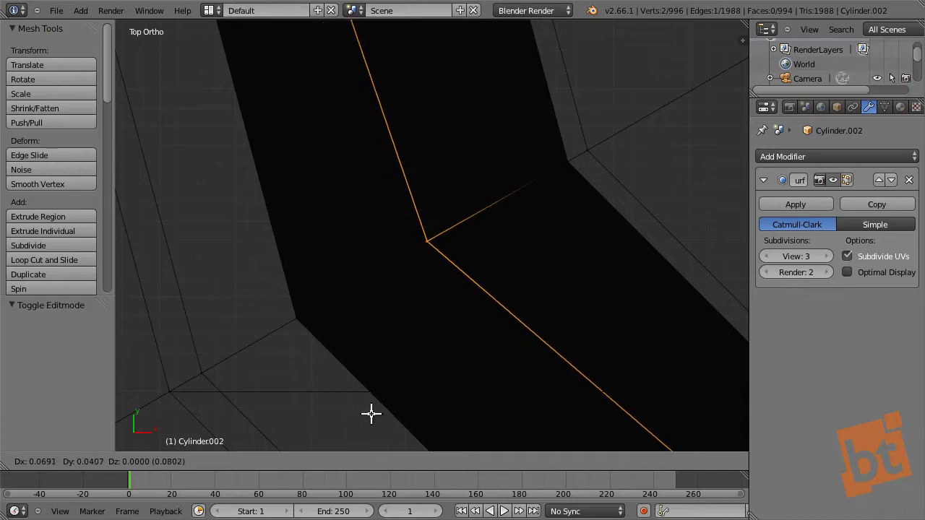
{"action": "left_click", "coordinate": [380, 422]}
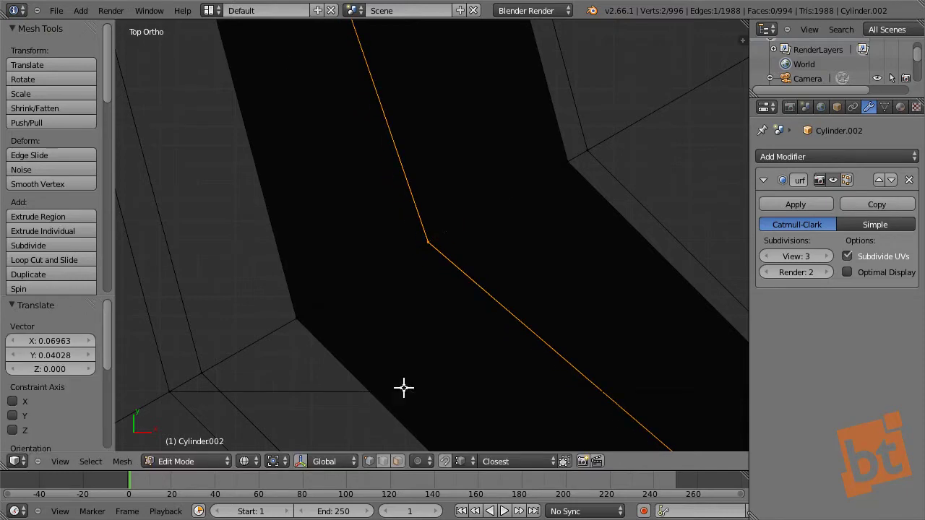
{"action": "scroll", "coordinate": [629, 301], "scroll_direction": "down", "scroll_amount": 4}
{"action": "scroll", "coordinate": [533, 351], "scroll_direction": "down", "scroll_amount": 2}
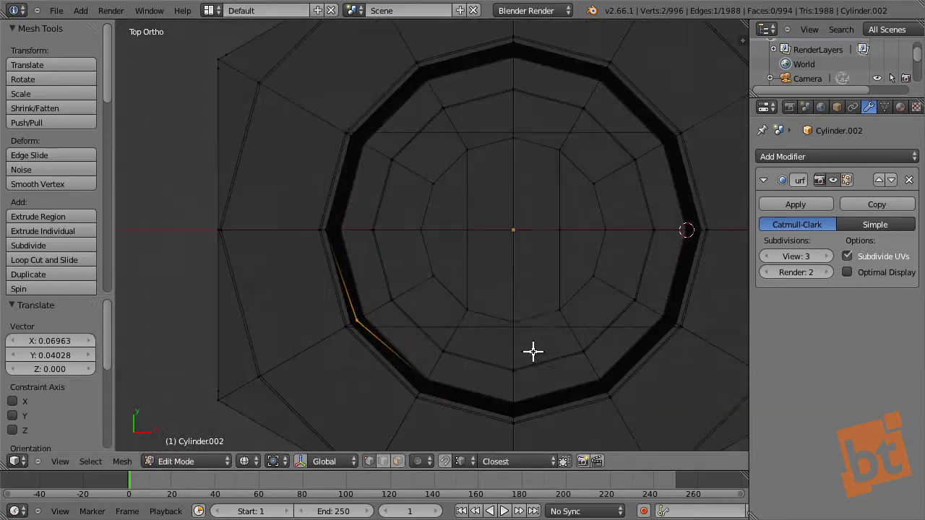
{"action": "key", "text": "Tab"}
{"action": "mouse_move", "coordinate": [488, 352]}
{"action": "middle_mouse_down"}
{"action": "mouse_move", "coordinate": [491, 236]}
{"action": "mouse_move", "coordinate": [498, 325]}
{"action": "mouse_move", "coordinate": [450, 304]}
{"action": "mouse_move", "coordinate": [467, 297]}
{"action": "mouse_move", "coordinate": [474, 256]}
{"action": "middle_mouse_up"}
{"action": "key", "text": "z"}
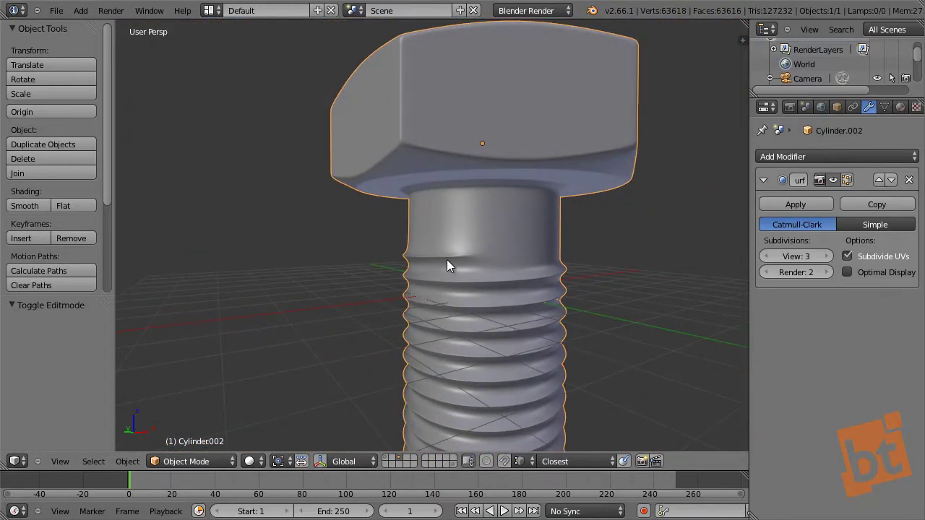
Re-enter Edit Mode, deselect all, and frame the bolt head in front view.
{"action": "middle_click_drag", "start_coordinate": [421, 282], "coordinate": [557, 289]}
{"action": "key", "text": "Tab"}
{"action": "scroll", "coordinate": [556, 284], "scroll_direction": "down", "scroll_amount": 3}
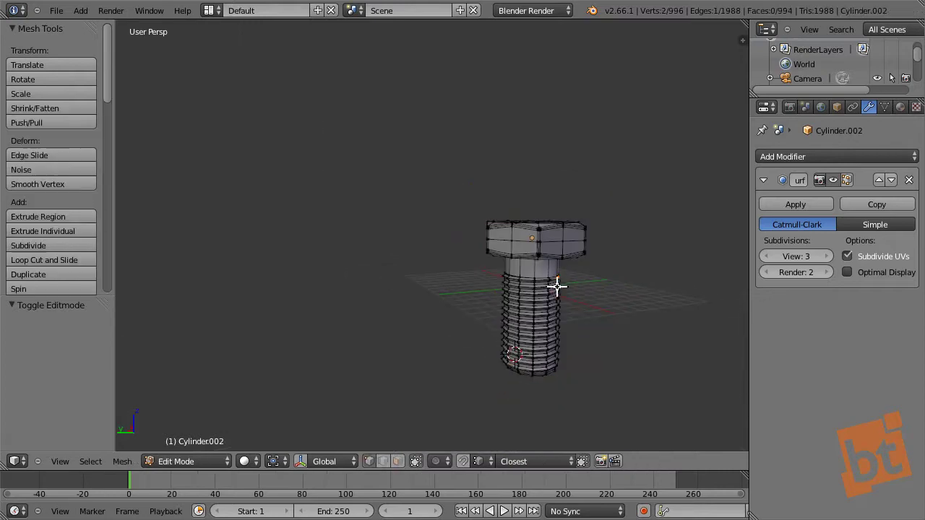
{"action": "scroll", "coordinate": [542, 288], "scroll_direction": "up", "scroll_amount": 3}
{"action": "scroll", "coordinate": [541, 289], "scroll_direction": "up", "scroll_amount": 2}
{"action": "middle_click_drag", "start_coordinate": [573, 248], "coordinate": [543, 259]}
{"action": "key", "text": "a"}
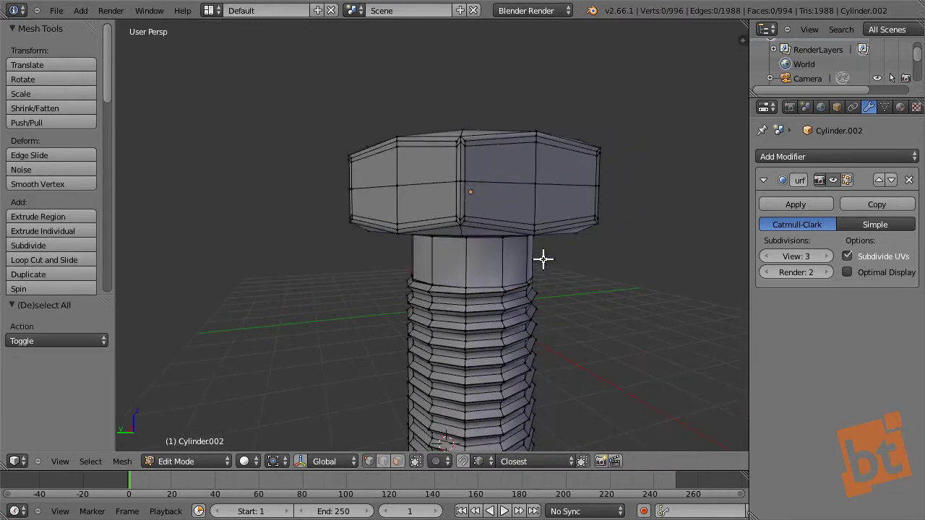
{"action": "key", "text": "KP_1"}
{"action": "key", "text": "z"}
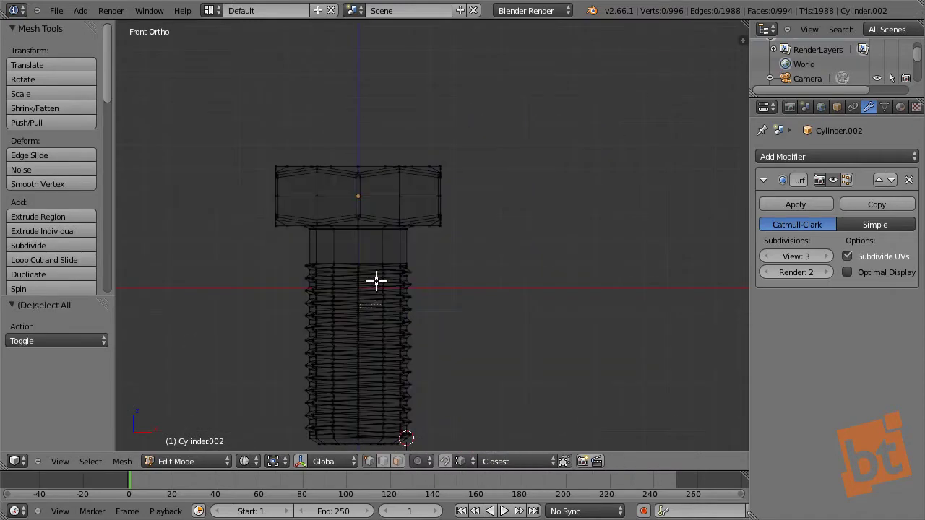
{"action": "scroll", "coordinate": [413, 223], "scroll_direction": "up", "scroll_amount": 5}
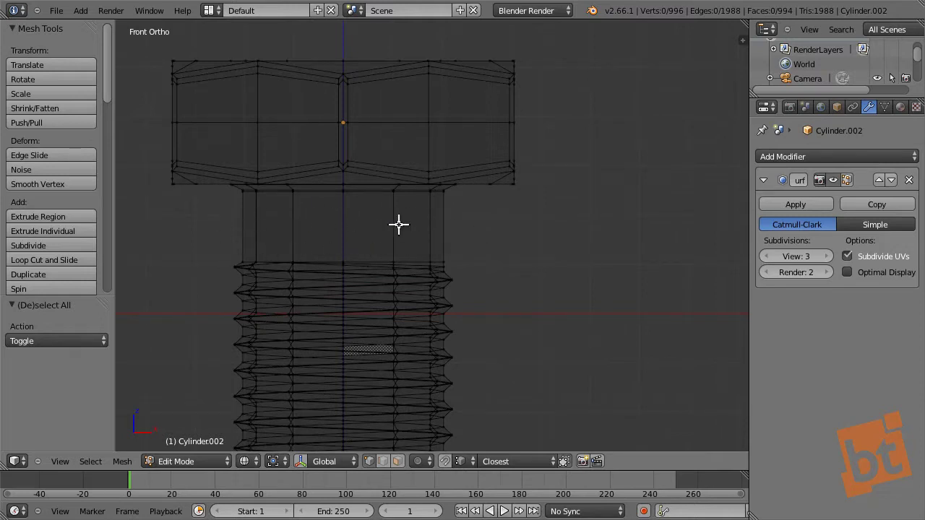
{"action": "middle_click_drag", "start_coordinate": [484, 222], "coordinate": [528, 258], "text": "shift"}
{"action": "scroll", "coordinate": [528, 258], "scroll_direction": "down", "scroll_amount": 3}
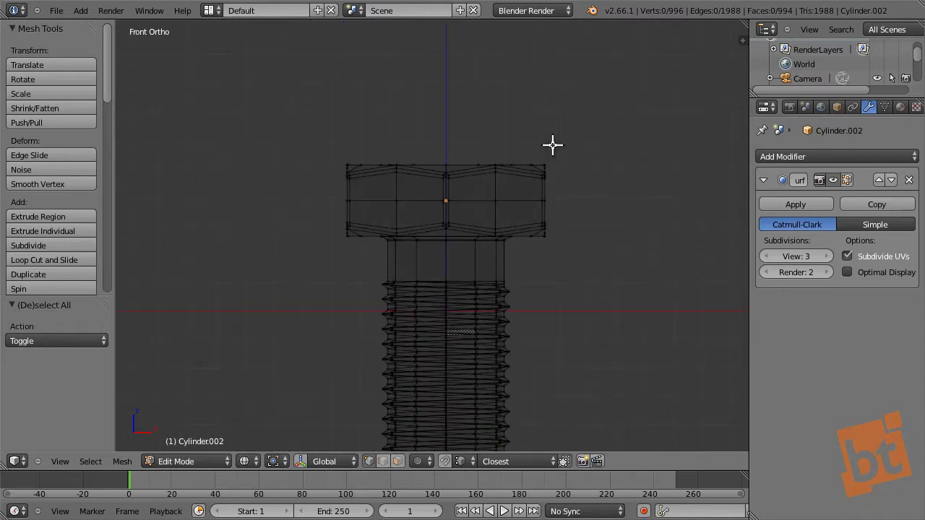
{"action": "key", "text": "z"}
{"action": "key", "text": "z"}
Box-select the bolt head, lower it 1.195 along Z onto the shaft, and exit Edit Mode.
{"action": "key", "text": "a"}
{"action": "key", "text": "a"}
{"action": "key", "text": "b"}
{"action": "left_click_drag", "start_coordinate": [594, 121], "coordinate": [287, 254]}
{"action": "scroll", "coordinate": [448, 195], "scroll_direction": "up", "scroll_amount": 2}
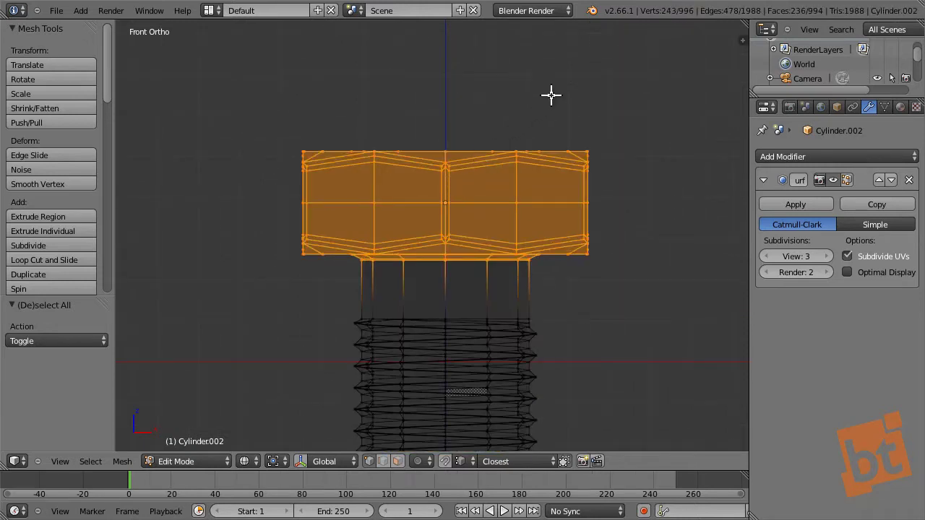
{"action": "key", "text": "g"}
{"action": "key", "text": "z"}
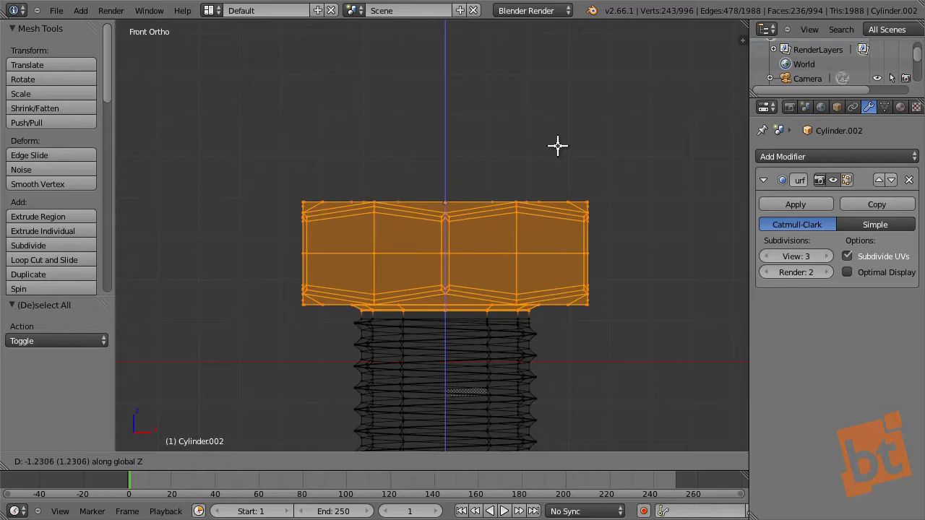
{"action": "left_click", "coordinate": [557, 143]}
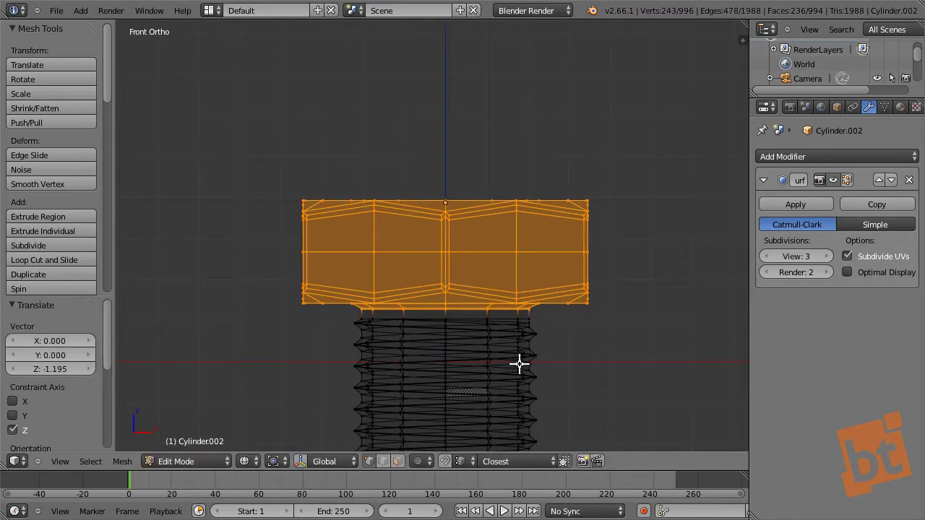
{"action": "key", "text": "a"}
{"action": "key", "text": "Tab"}
In solid shading, select the whole bolt and raise it 4.2 units along Z.
{"action": "scroll", "coordinate": [526, 329], "scroll_direction": "down", "scroll_amount": 4}
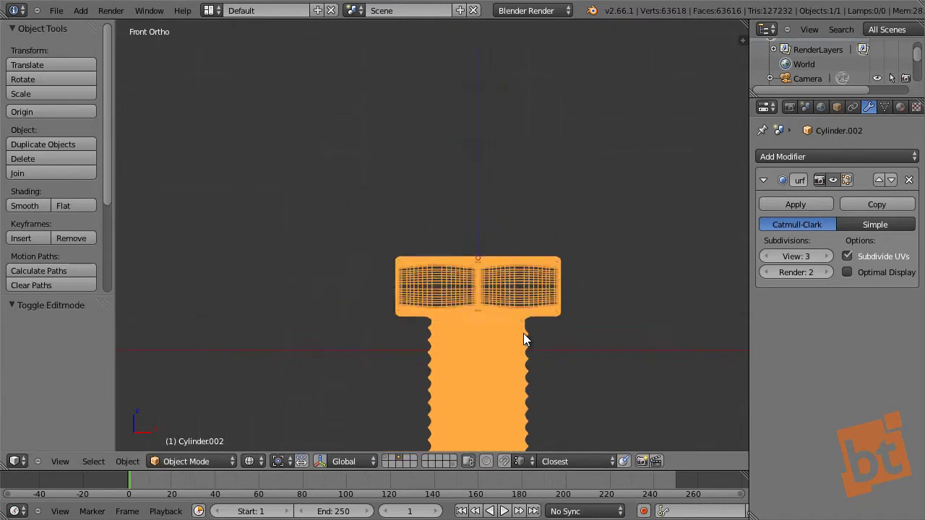
{"action": "key", "text": "a"}
{"action": "middle_click_drag", "start_coordinate": [516, 378], "coordinate": [502, 263], "text": "shift"}
{"action": "key", "text": "z"}
{"action": "scroll", "coordinate": [510, 320], "scroll_direction": "up", "scroll_amount": 2}
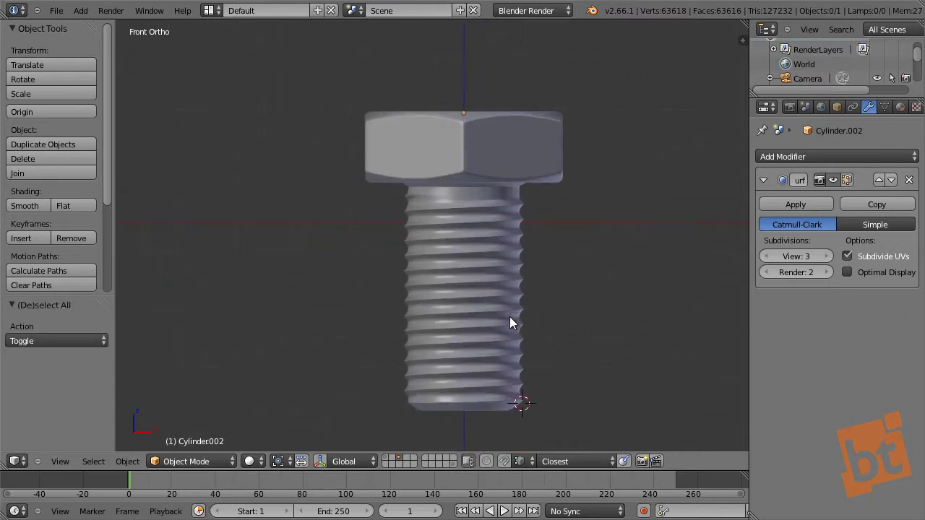
{"action": "right_click", "coordinate": [499, 281]}
{"action": "scroll", "coordinate": [503, 246], "scroll_direction": "down", "scroll_amount": 4}
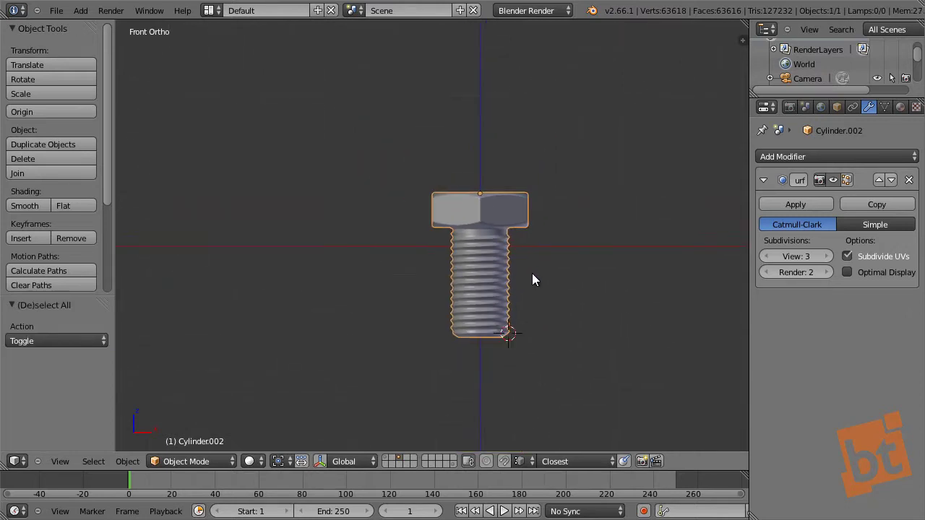
{"action": "key", "text": "g"}
{"action": "key", "text": "z"}
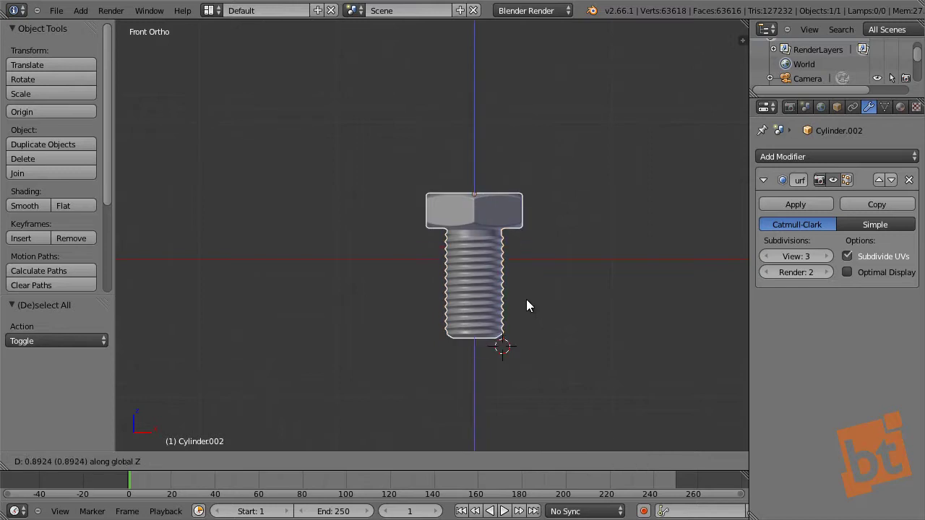
{"action": "type", "text": "4.2"}
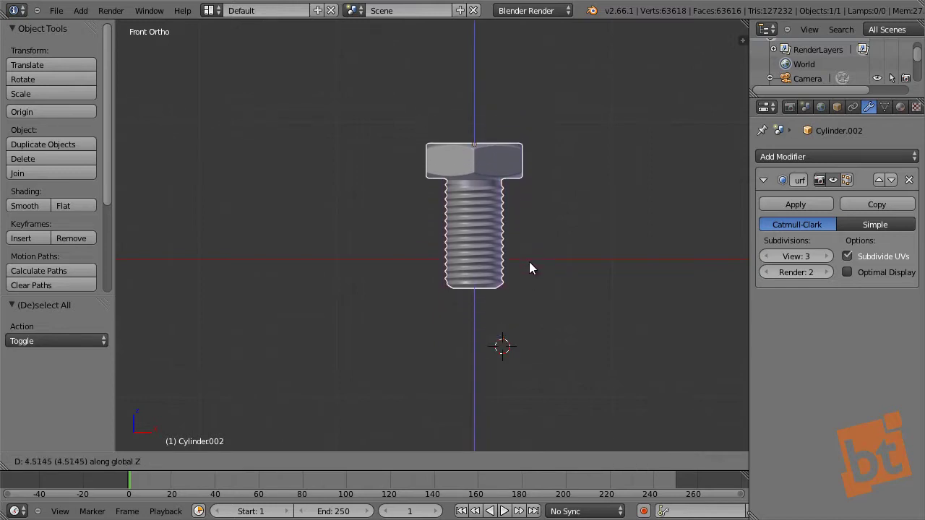
{"action": "key", "text": "Return"}
{"action": "middle_click_drag", "start_coordinate": [529, 263], "coordinate": [527, 277], "text": "shift"}
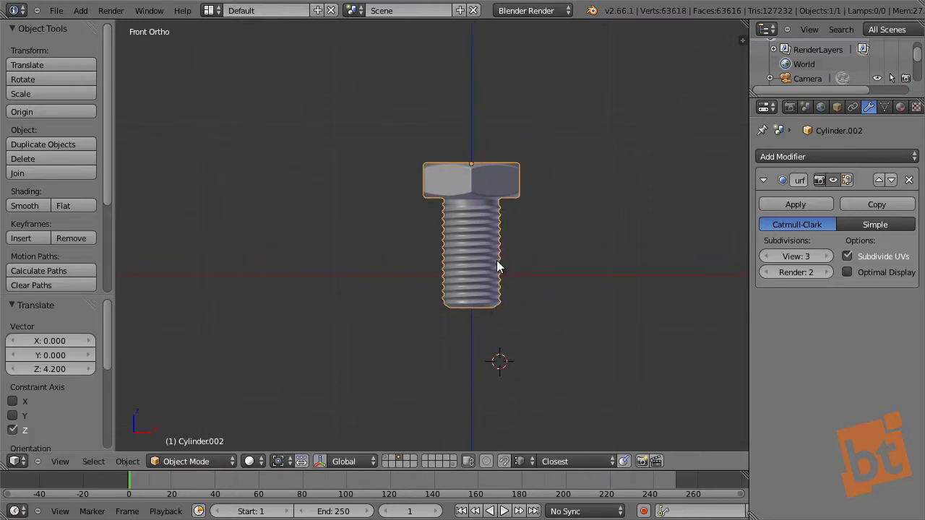
Move the bolt to another layer and show the layer holding the nut, lamp and camera.
{"action": "key", "text": "m"}
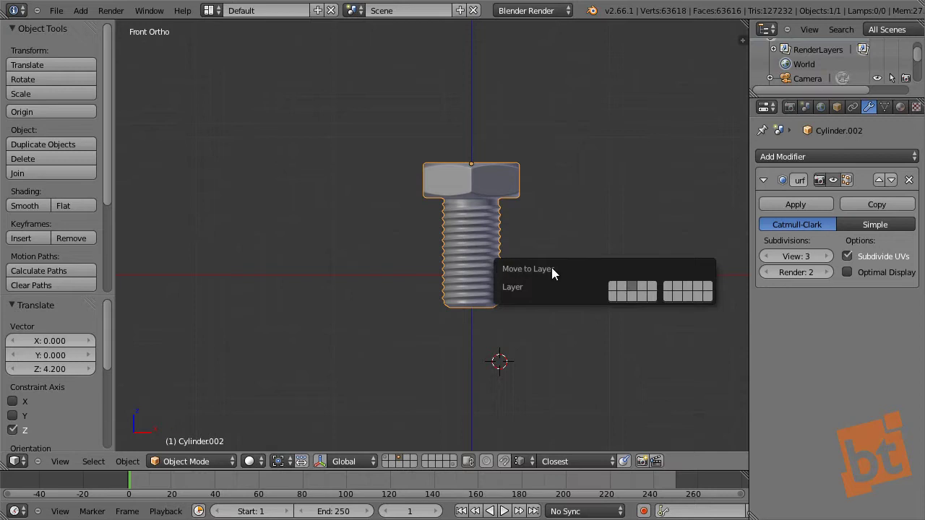
{"action": "left_click", "coordinate": [612, 287]}
{"action": "left_click", "coordinate": [388, 460]}
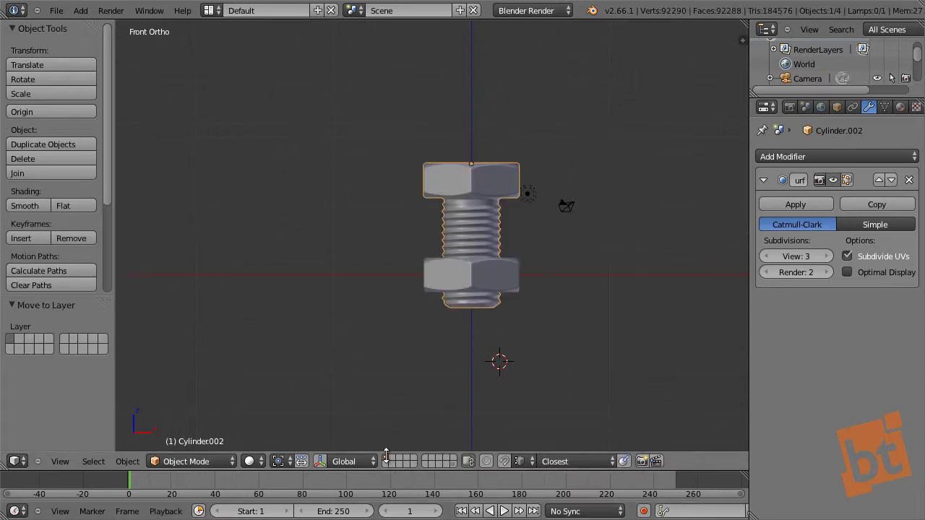
{"action": "middle_click_drag", "start_coordinate": [550, 296], "coordinate": [486, 285]}
Select the bolt and lower it along Z onto the hex nut.
{"action": "right_click", "coordinate": [482, 271]}
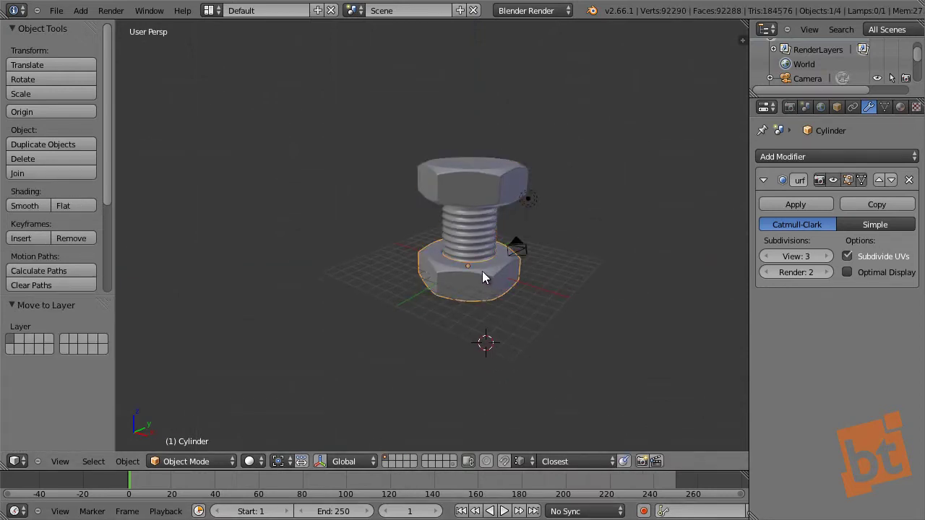
{"action": "scroll", "coordinate": [482, 270], "scroll_direction": "up", "scroll_amount": 3}
{"action": "right_click", "coordinate": [496, 89]}
{"action": "middle_click_drag", "start_coordinate": [482, 243], "coordinate": [549, 191]}
{"action": "key", "text": "g"}
{"action": "key", "text": "z"}
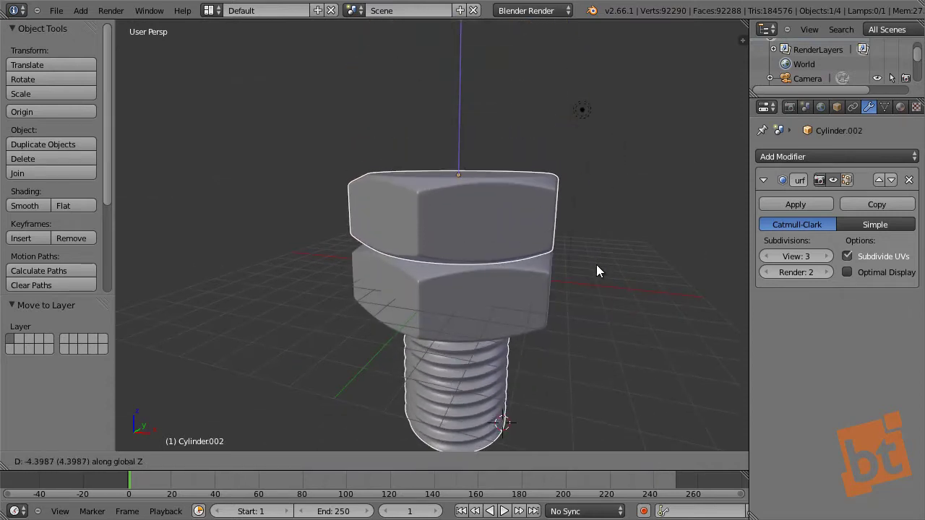
{"action": "left_click", "coordinate": [597, 270]}
{"action": "middle_click_drag", "start_coordinate": [515, 282], "coordinate": [456, 226]}
Raise the bolt 0.232 along Z so its head clears the nut, and save as screw_07.blend.
{"action": "key", "text": "a"}
{"action": "scroll", "coordinate": [477, 231], "scroll_direction": "down", "scroll_amount": 4}
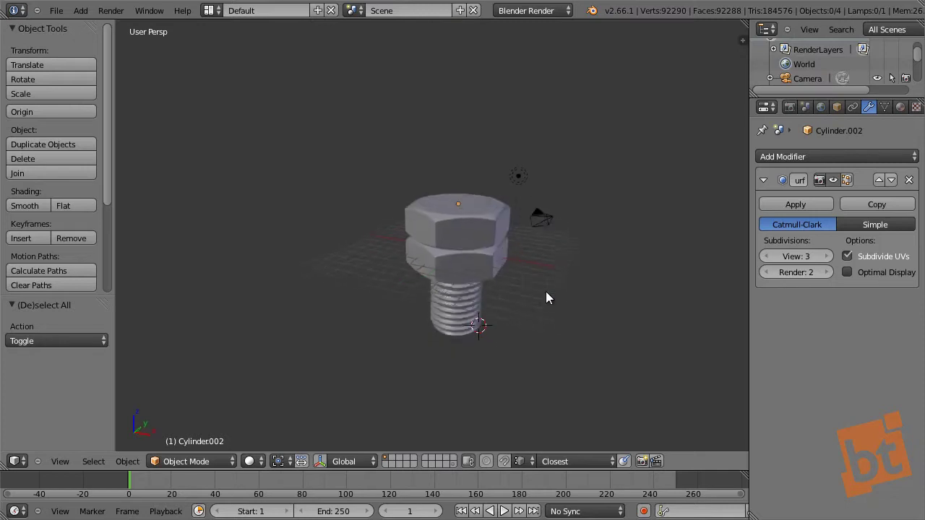
{"action": "middle_click_drag", "start_coordinate": [546, 291], "coordinate": [429, 244]}
{"action": "right_click", "coordinate": [445, 206]}
{"action": "key", "text": "g"}
{"action": "key", "text": "z"}
{"action": "left_click", "coordinate": [461, 232]}
{"action": "scroll", "coordinate": [430, 244], "scroll_direction": "up", "scroll_amount": 2}
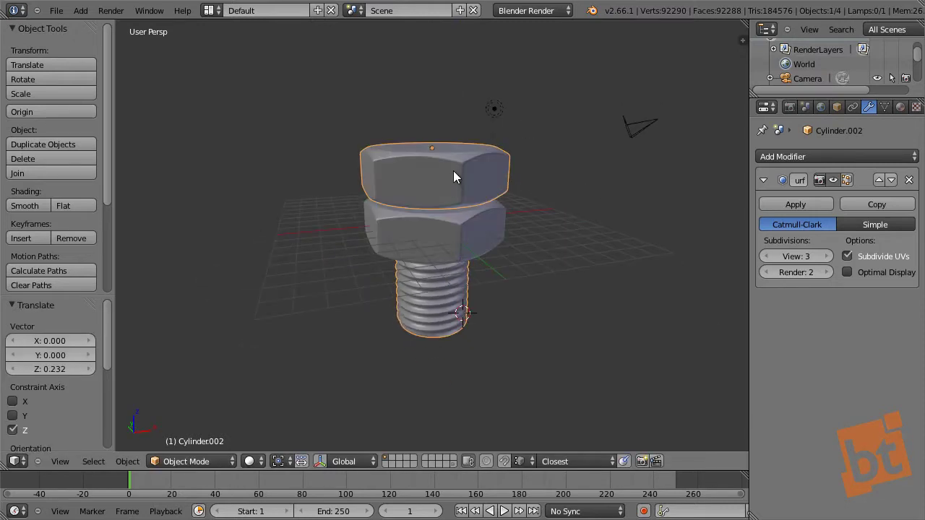
{"action": "key", "text": "ctrl+shift+s"}
{"action": "key", "text": "KP_Add"}
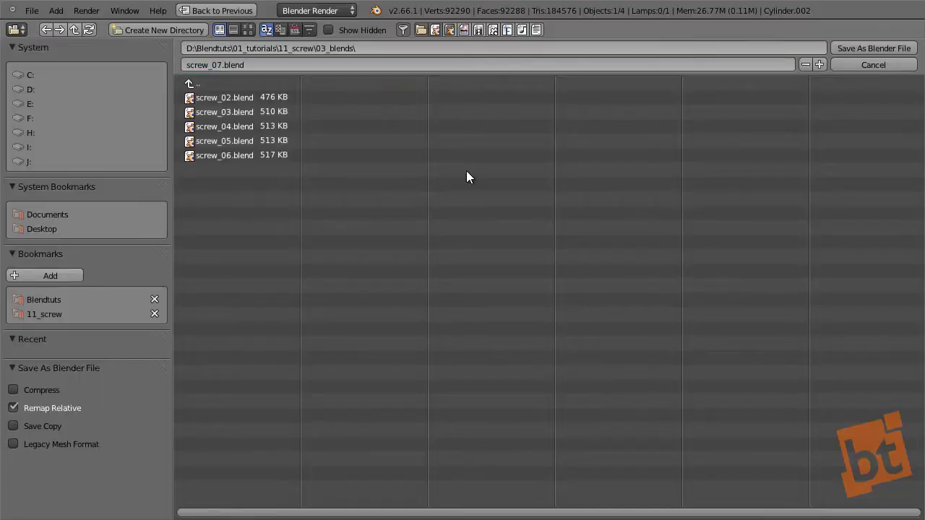
{"action": "key", "text": "Return"}
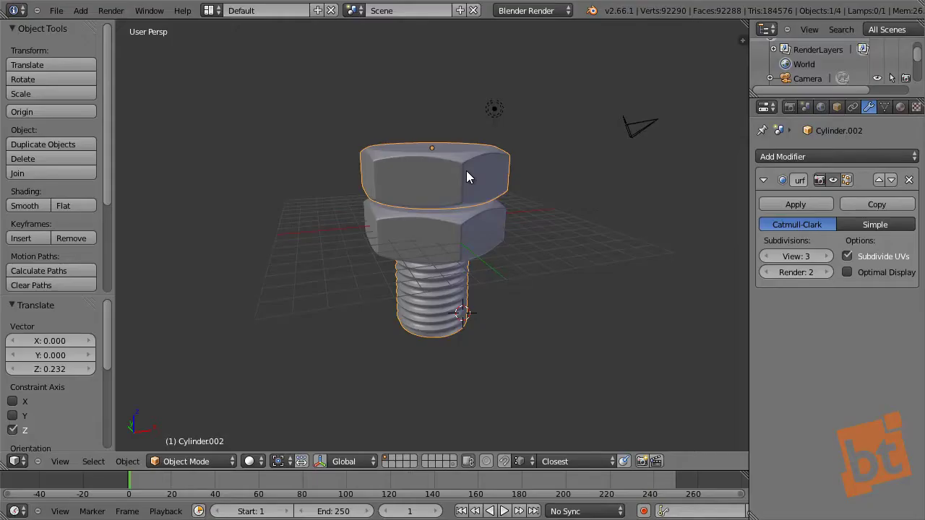
Switch to a front orthographic view with wireframe shading.
{"action": "middle_click_drag", "start_coordinate": [519, 228], "coordinate": [481, 185]}
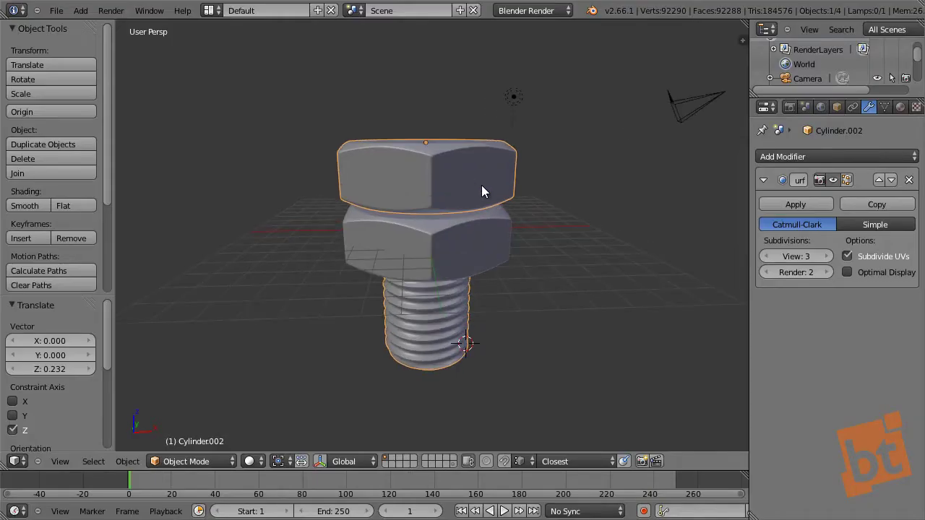
{"action": "key", "text": "KP_1"}
{"action": "key", "text": "KP_5"}
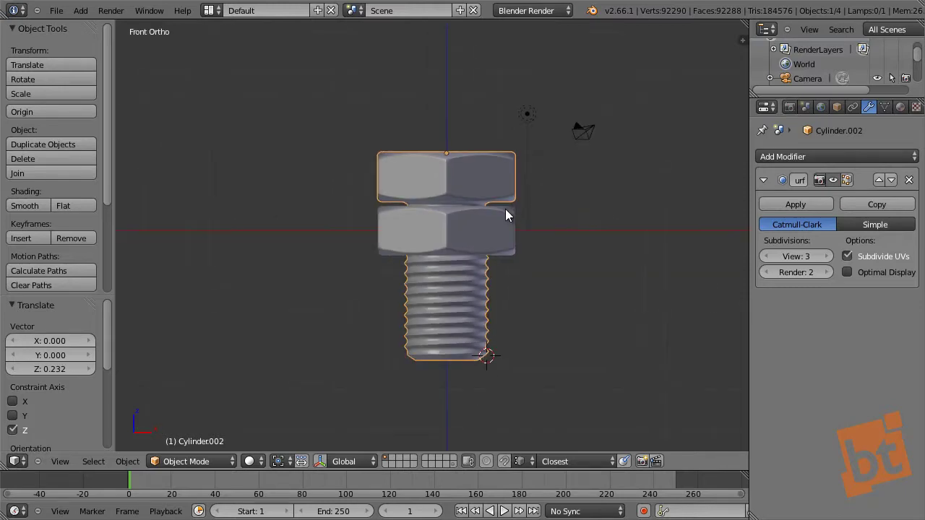
{"action": "scroll", "coordinate": [459, 225], "scroll_direction": "up", "scroll_amount": 3}
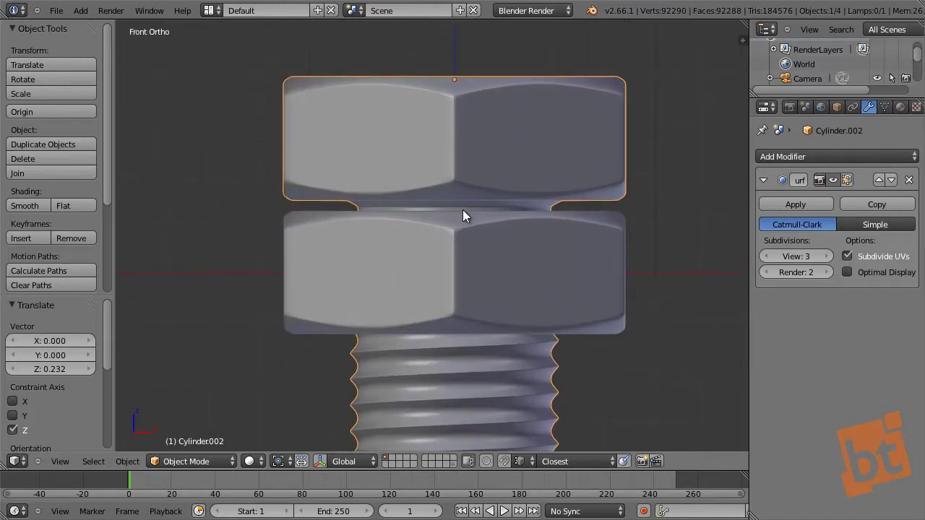
{"action": "key", "text": "z"}
{"action": "scroll", "coordinate": [460, 210], "scroll_direction": "up", "scroll_amount": 2}
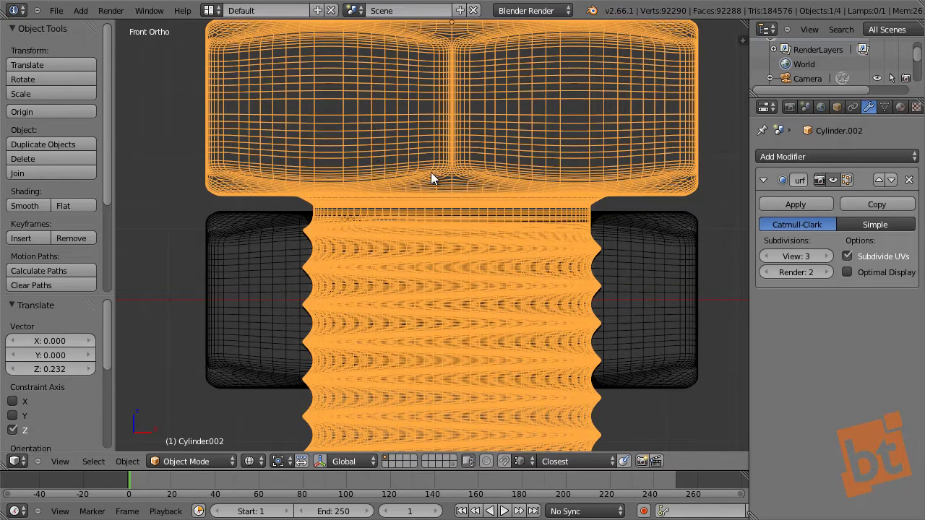
Adjust the bolt's height along Z twice to bring its threads toward the nut.
{"action": "key", "text": "g"}
{"action": "key", "text": "z"}
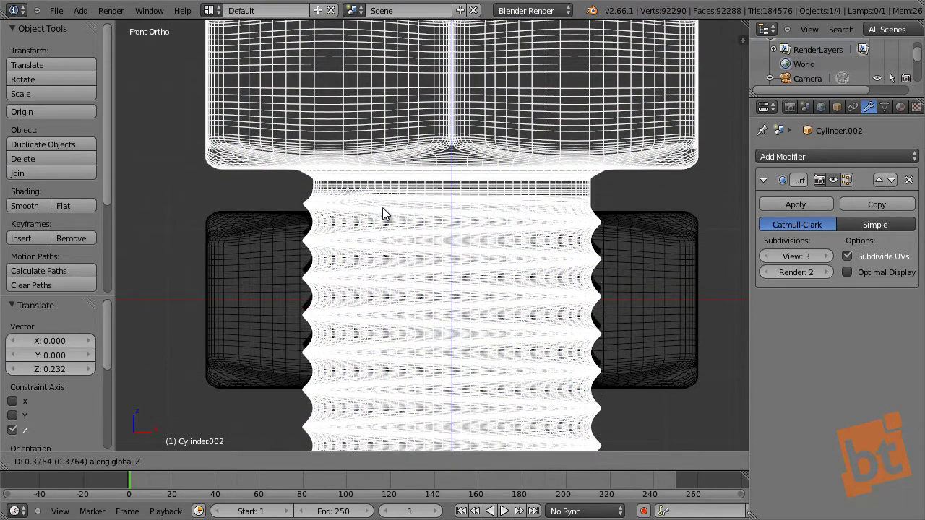
{"action": "left_click", "coordinate": [383, 213]}
{"action": "scroll", "coordinate": [270, 270], "scroll_direction": "up", "scroll_amount": 5}
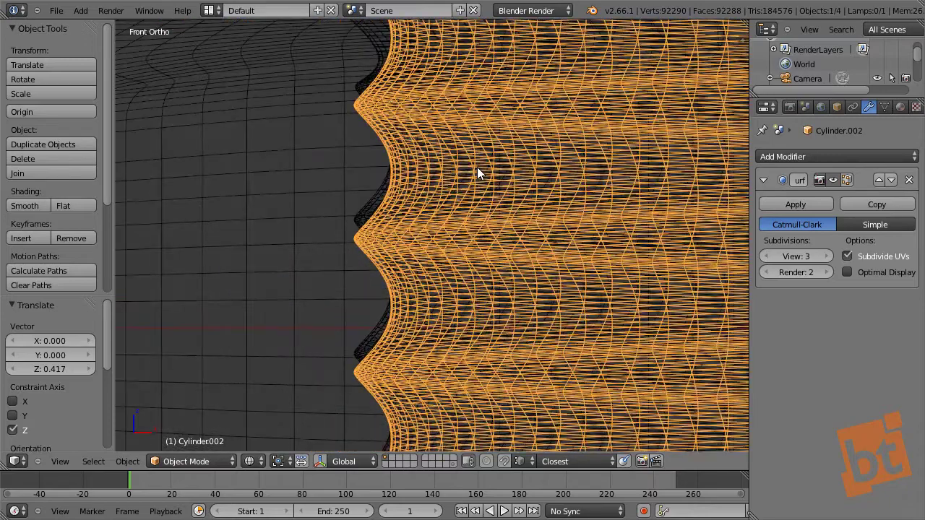
{"action": "key", "text": "g"}
{"action": "key", "text": "z"}
{"action": "left_click", "coordinate": [475, 208]}
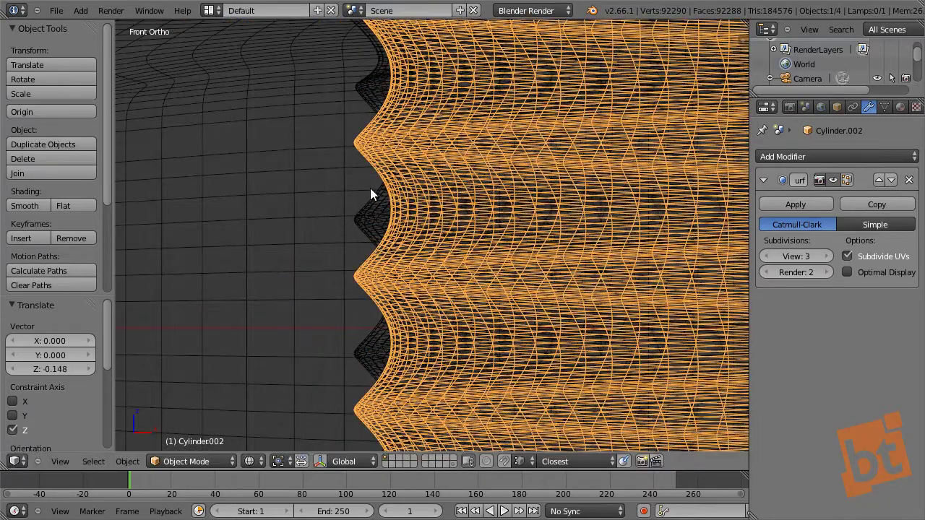
Select the nut, starting a move but cancelling it to leave the nut in place.
{"action": "right_click", "coordinate": [364, 226], "text": "shift"}
{"action": "right_click", "coordinate": [381, 153], "text": "shift"}
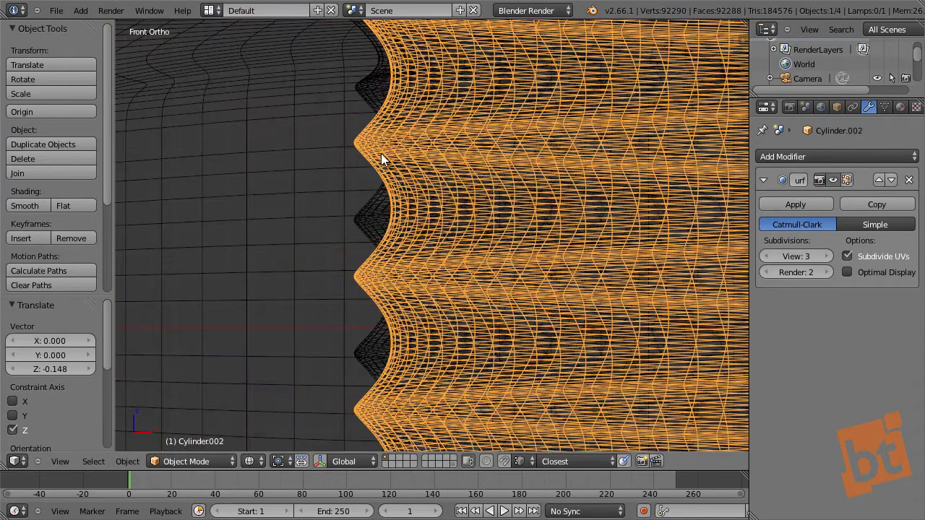
{"action": "right_click", "coordinate": [371, 101], "text": "shift"}
{"action": "middle_click_drag", "start_coordinate": [510, 148], "coordinate": [489, 176], "text": "shift"}
{"action": "scroll", "coordinate": [489, 175], "scroll_direction": "down", "scroll_amount": 3}
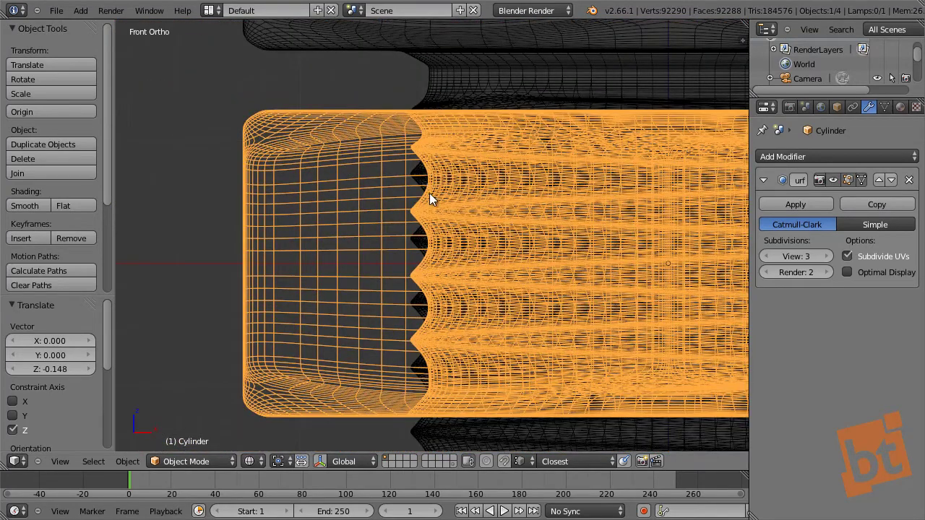
{"action": "key", "text": "g"}
{"action": "key", "text": "Escape"}
Reselect the bolt and move it along Z to 0.223.
{"action": "right_click", "coordinate": [518, 76]}
{"action": "key", "text": "g"}
{"action": "key", "text": "z"}
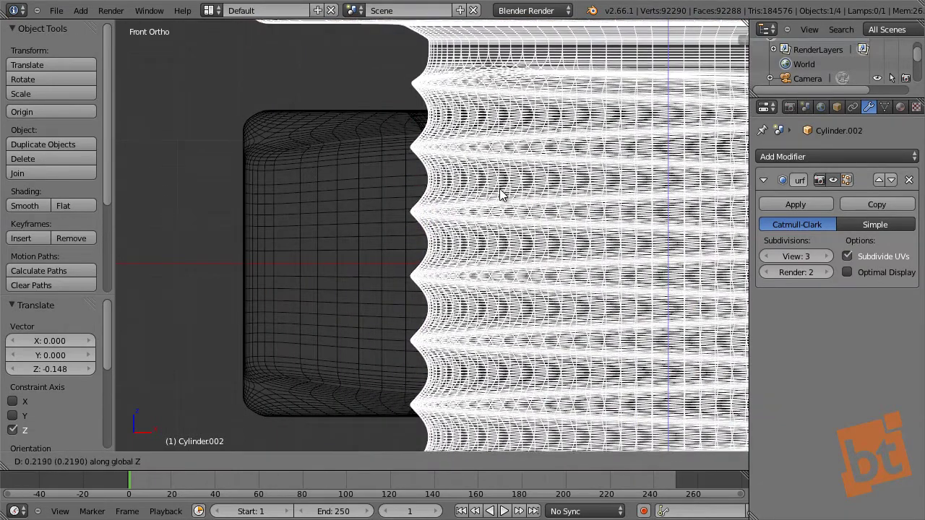
{"action": "left_click", "coordinate": [502, 190]}
{"action": "middle_click_drag", "start_coordinate": [512, 243], "coordinate": [267, 266], "text": "shift"}
{"action": "scroll", "coordinate": [267, 266], "scroll_direction": "down", "scroll_amount": 3}
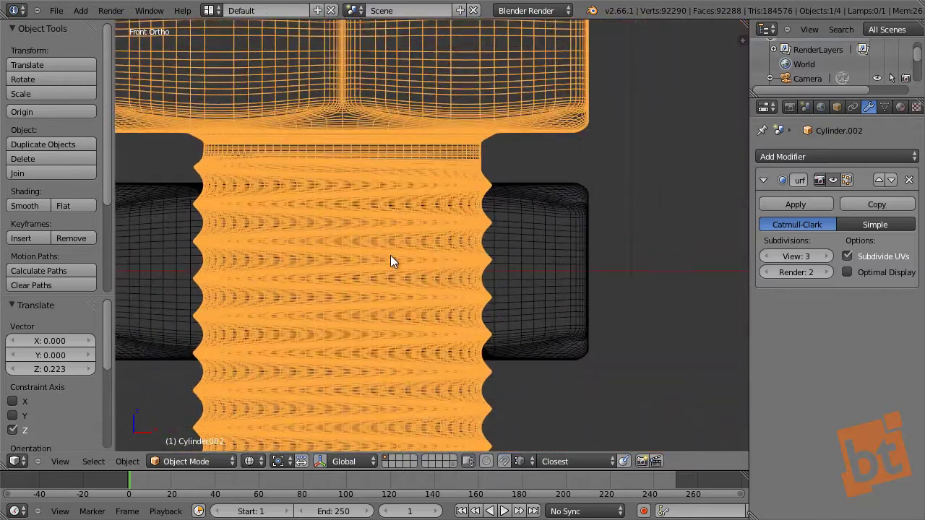
{"action": "scroll", "coordinate": [404, 254], "scroll_direction": "up", "scroll_amount": 1}
{"action": "scroll", "coordinate": [435, 234], "scroll_direction": "down", "scroll_amount": 6}
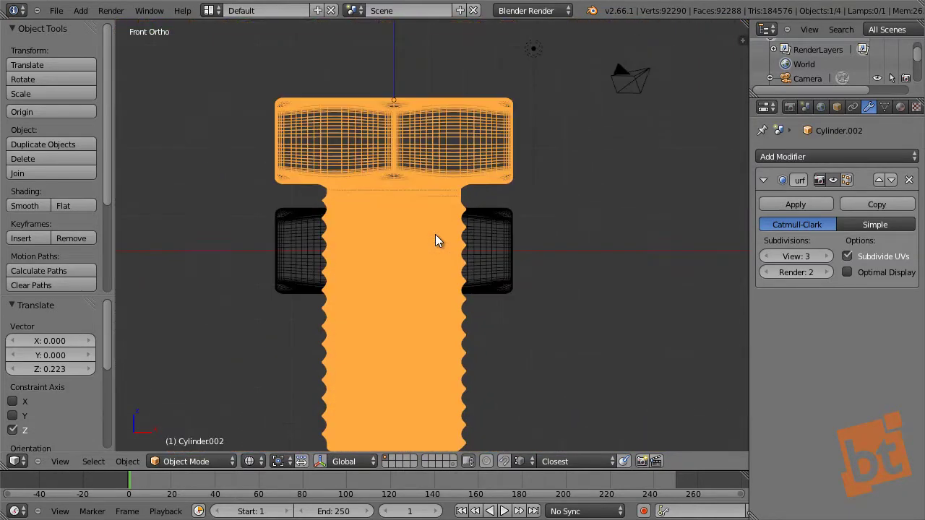
{"action": "scroll", "coordinate": [435, 234], "scroll_direction": "up", "scroll_amount": 3}
{"action": "scroll", "coordinate": [434, 234], "scroll_direction": "down", "scroll_amount": 5}
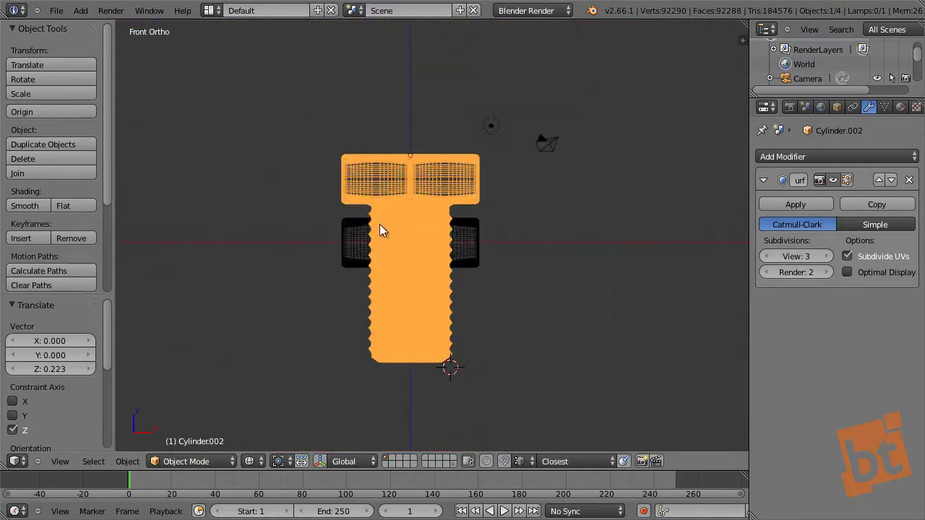
{"action": "scroll", "coordinate": [429, 238], "scroll_direction": "up", "scroll_amount": 3}
{"action": "middle_click_drag", "start_coordinate": [361, 296], "coordinate": [347, 211], "text": "shift"}
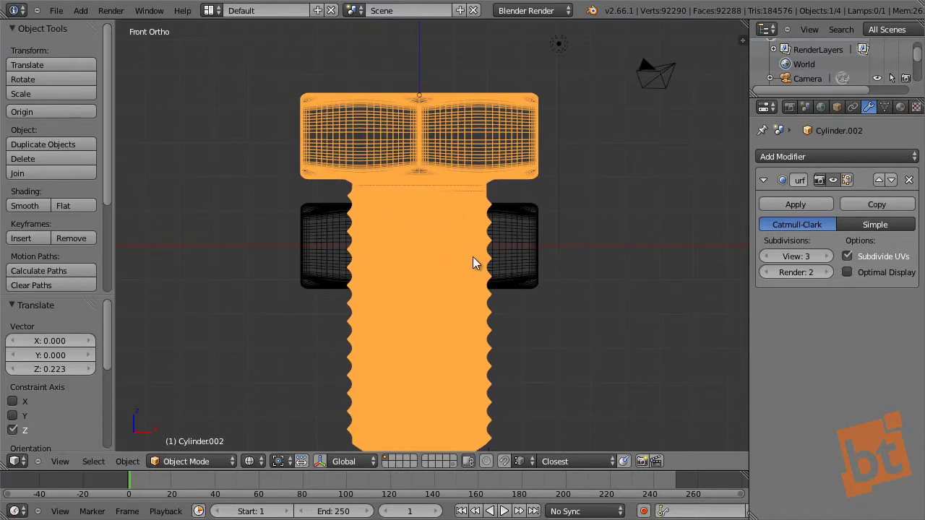
Raise the bolt along Z to 1.498 so its threads match the nut.
{"action": "key", "text": "g"}
{"action": "key", "text": "z"}
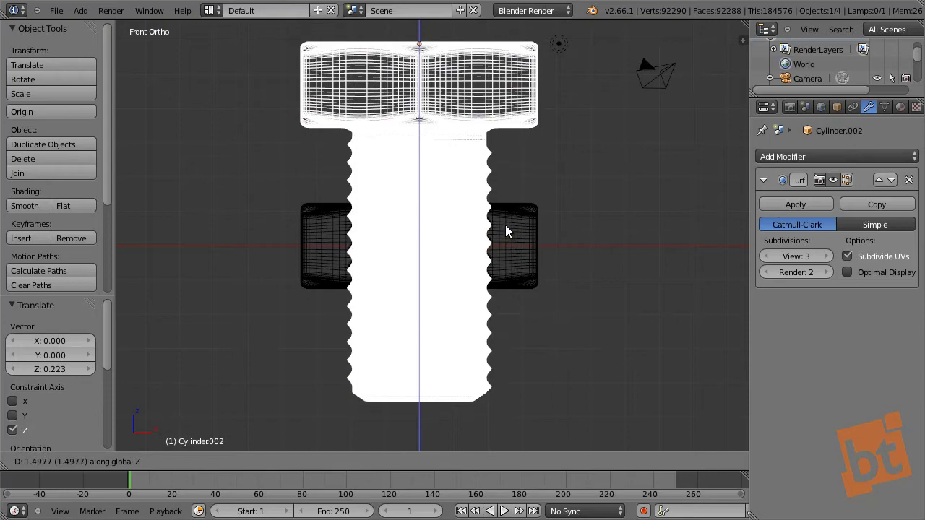
{"action": "left_click", "coordinate": [505, 225]}
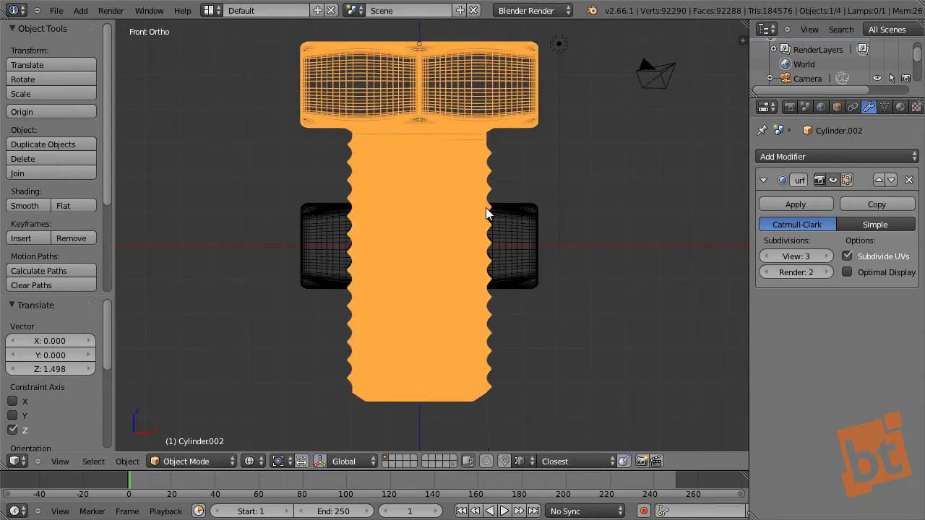
{"action": "scroll", "coordinate": [485, 207], "scroll_direction": "up", "scroll_amount": 8}
{"action": "key", "text": "g"}
{"action": "key", "text": "z"}
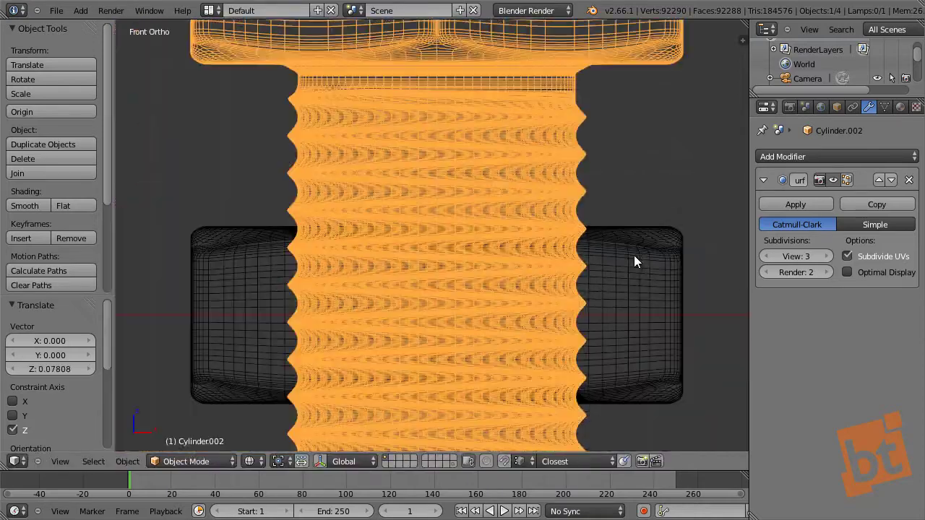
Select the nut and add the bolt to the selection.
{"action": "right_click", "coordinate": [633, 262]}
{"action": "scroll", "coordinate": [629, 253], "scroll_direction": "down", "scroll_amount": 7}
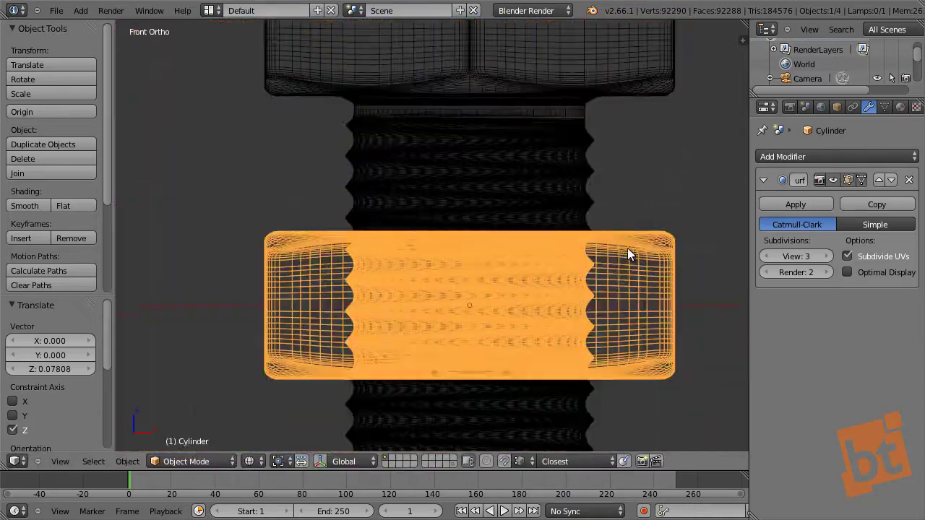
{"action": "middle_click_drag", "start_coordinate": [622, 245], "coordinate": [486, 271], "text": "shift"}
{"action": "scroll", "coordinate": [486, 216], "scroll_direction": "up", "scroll_amount": 1}
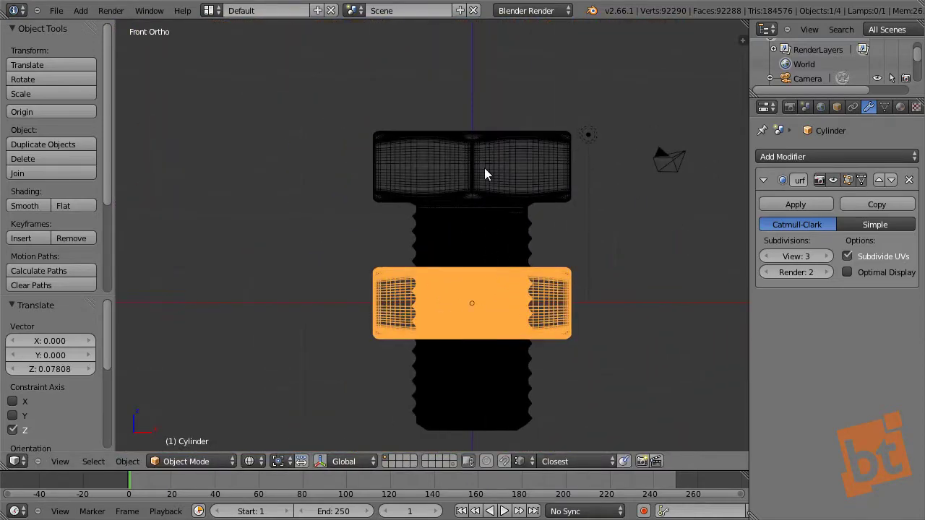
{"action": "right_click", "coordinate": [484, 167], "text": "shift"}
{"action": "middle_click_drag", "start_coordinate": [570, 229], "coordinate": [392, 236], "text": "shift"}
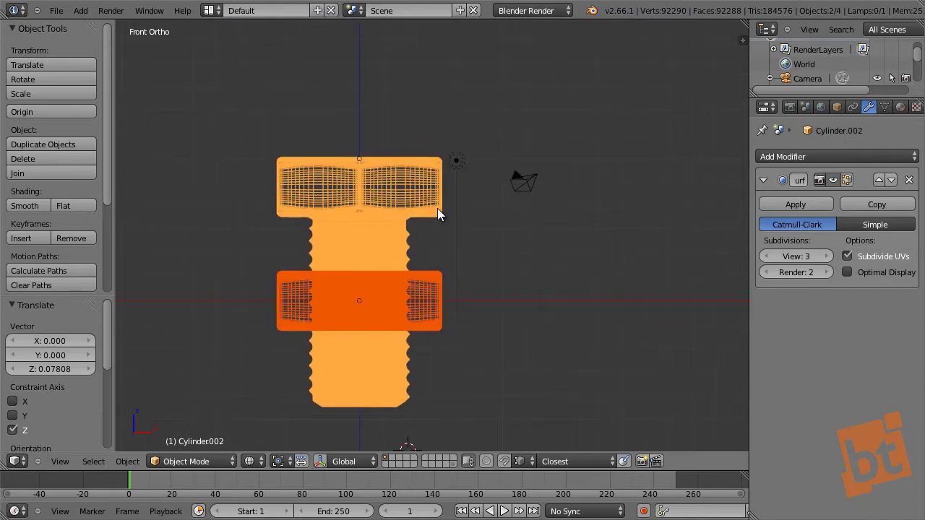
Duplicate the bolt and nut 8.14 along X, view them in solid perspective, and sketch a grease-pencil arrow.
{"action": "key", "text": "shift+d"}
{"action": "key", "text": "x"}
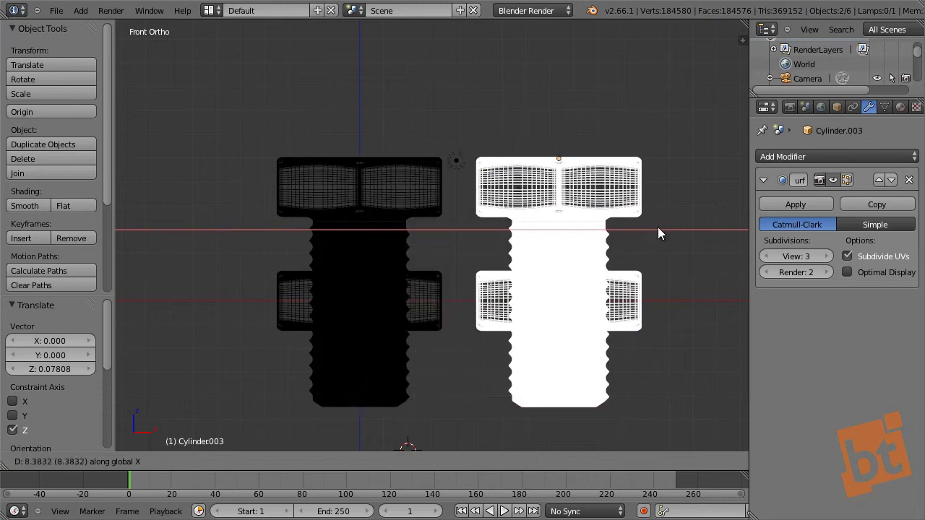
{"action": "left_click", "coordinate": [630, 229]}
{"action": "middle_click_drag", "start_coordinate": [631, 228], "coordinate": [423, 258], "text": "shift"}
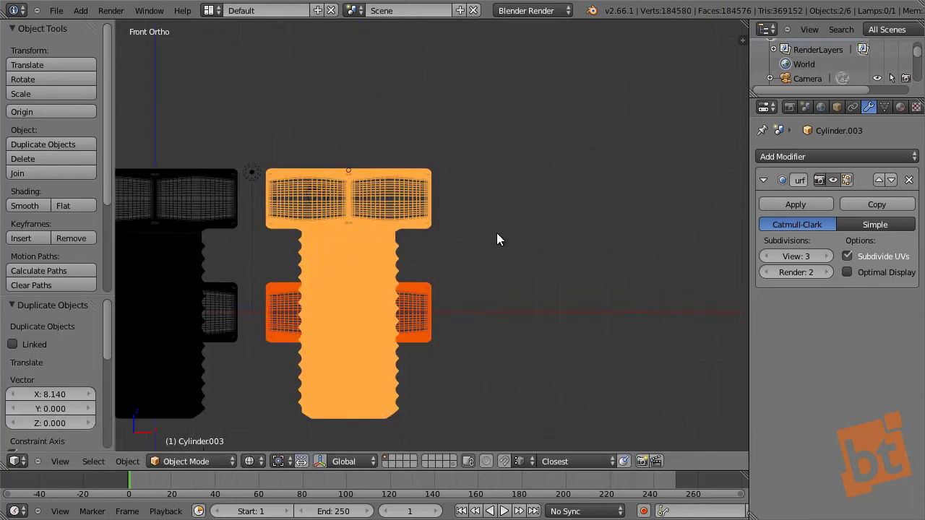
{"action": "mouse_move", "coordinate": [470, 209]}
{"action": "middle_mouse_down"}
{"action": "mouse_move", "coordinate": [472, 267]}
{"action": "mouse_move", "coordinate": [493, 262]}
{"action": "middle_mouse_up"}
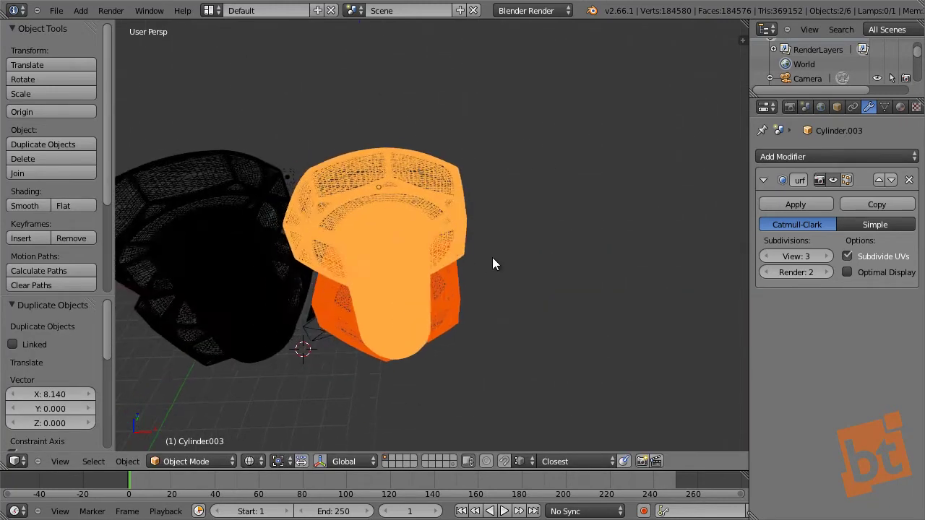
{"action": "key", "text": "z"}
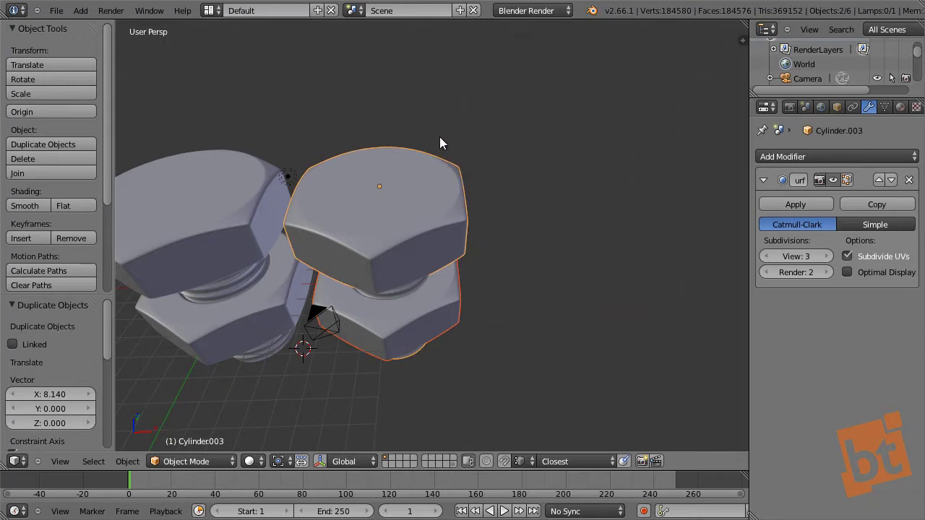
{"action": "left_click_drag", "start_coordinate": [611, 262], "coordinate": [564, 241]}
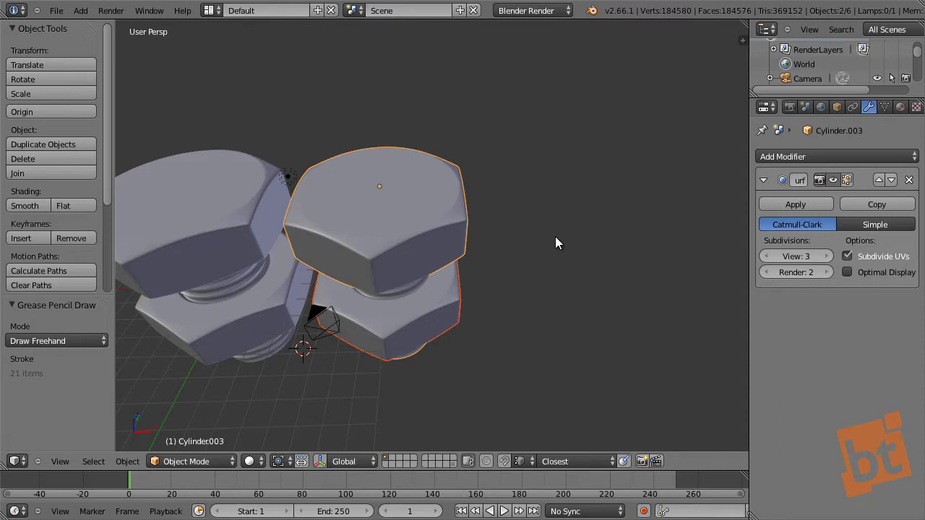
Enable grease pencil display in the sidebar, erase the arrow stroke, and switch to Front Ortho view.
{"action": "key", "text": "n"}
{"action": "scroll", "coordinate": [642, 238], "scroll_direction": "down", "scroll_amount": 6}
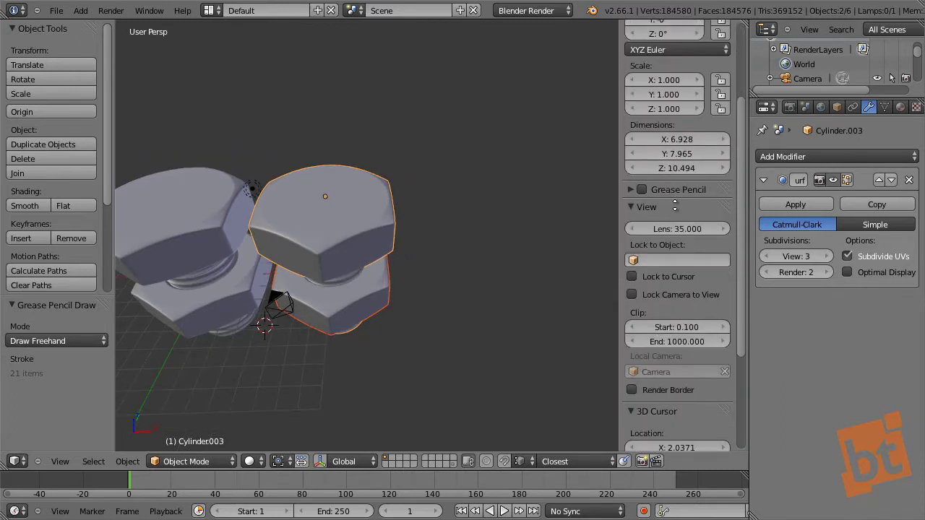
{"action": "left_click", "coordinate": [641, 188]}
{"action": "mouse_move", "coordinate": [491, 245]}
{"action": "middle_mouse_down"}
{"action": "mouse_move", "coordinate": [457, 267]}
{"action": "mouse_move", "coordinate": [497, 288]}
{"action": "mouse_move", "coordinate": [482, 296]}
{"action": "middle_mouse_up"}
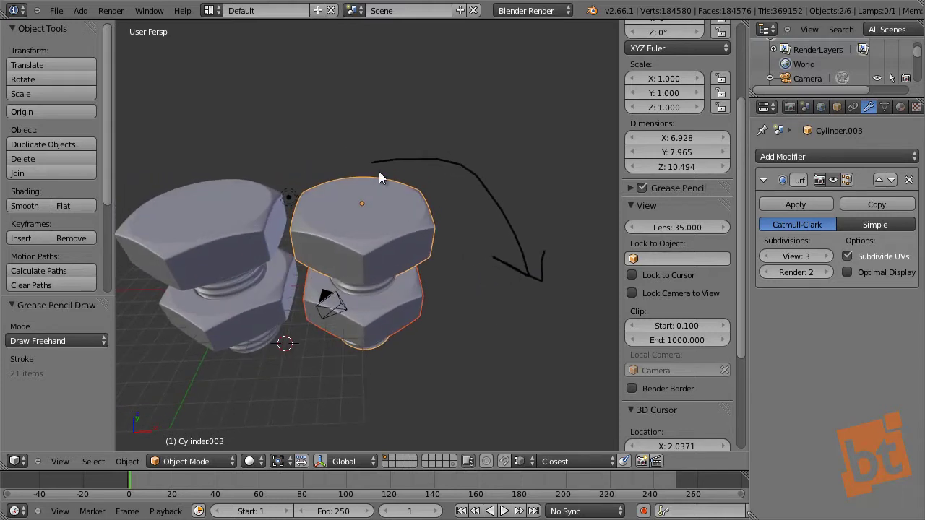
{"action": "mouse_move", "coordinate": [384, 162]}
{"action": "right_mouse_down"}
{"action": "mouse_move", "coordinate": [496, 188]}
{"action": "mouse_move", "coordinate": [514, 270]}
{"action": "mouse_move", "coordinate": [535, 255]}
{"action": "mouse_move", "coordinate": [485, 260]}
{"action": "right_mouse_up"}
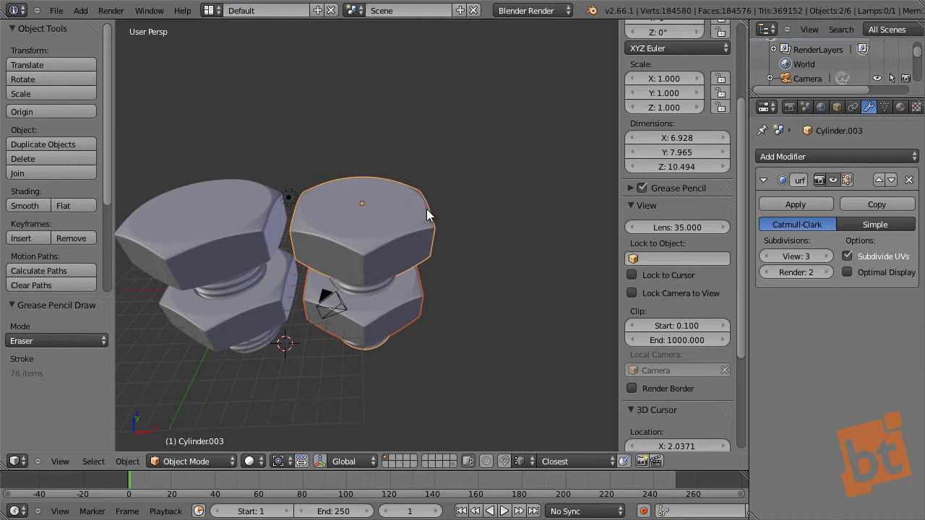
{"action": "middle_click_drag", "start_coordinate": [499, 260], "coordinate": [434, 229]}
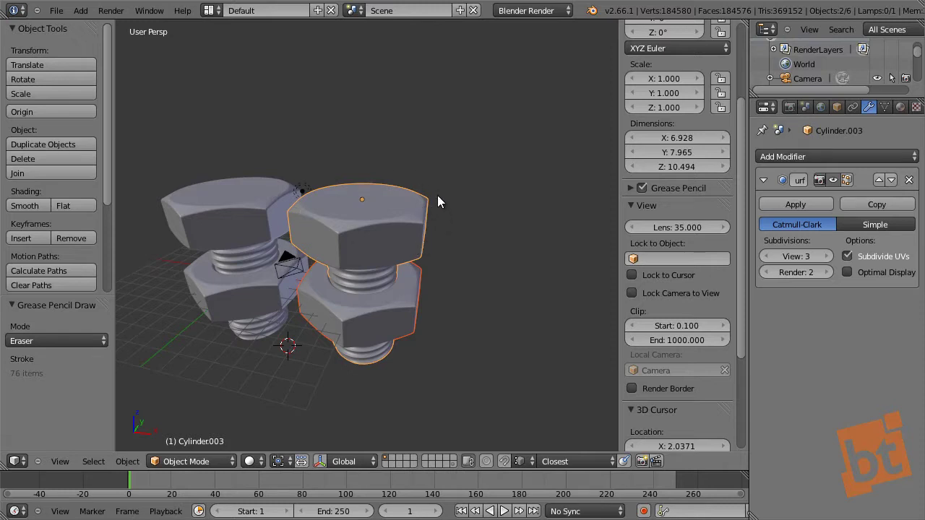
{"action": "middle_click_drag", "start_coordinate": [435, 278], "coordinate": [458, 261]}
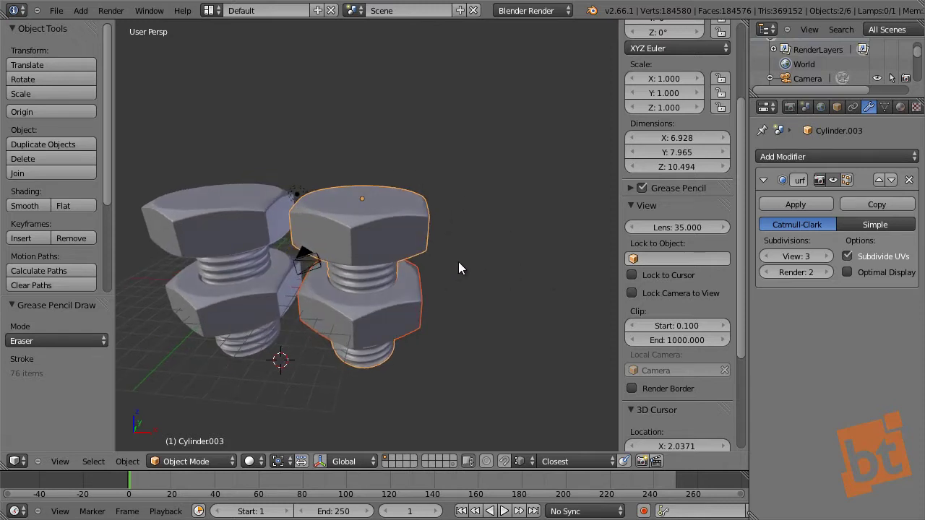
{"action": "key", "text": "KP_1"}
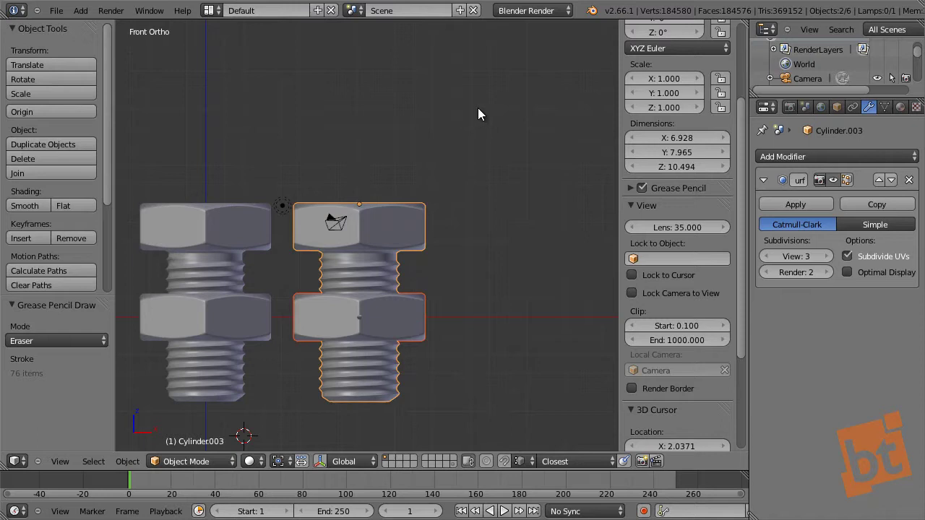
Cancel a first rotation attempt and set the Snap Element to Increment.
{"action": "key", "text": "r"}
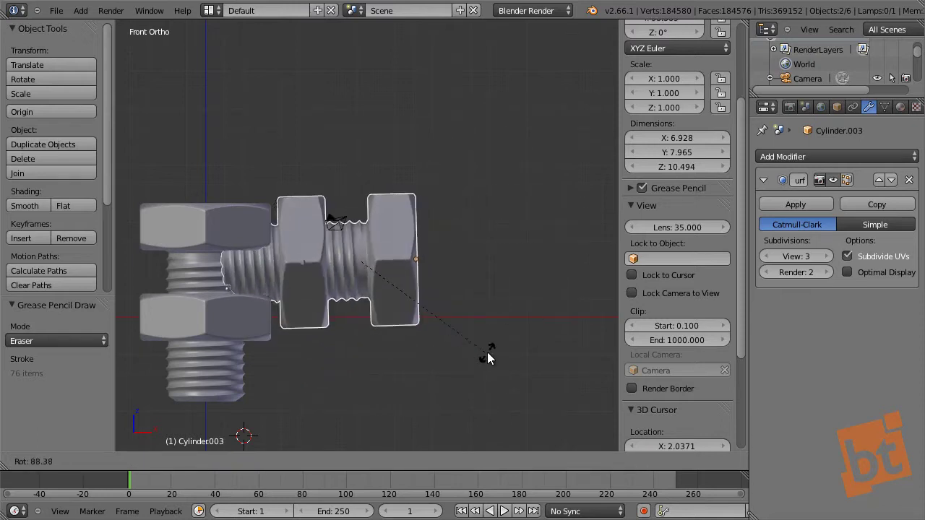
{"action": "right_click", "coordinate": [479, 355]}
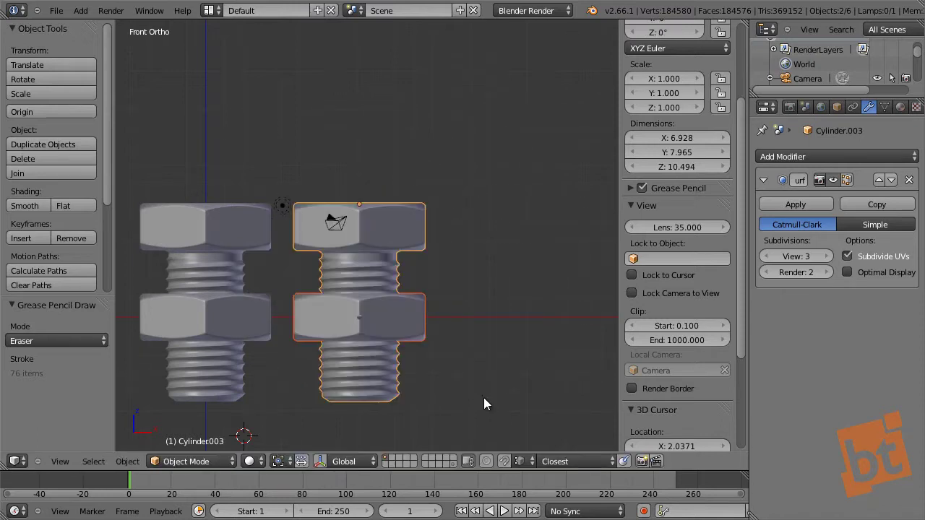
{"action": "left_click", "coordinate": [522, 462]}
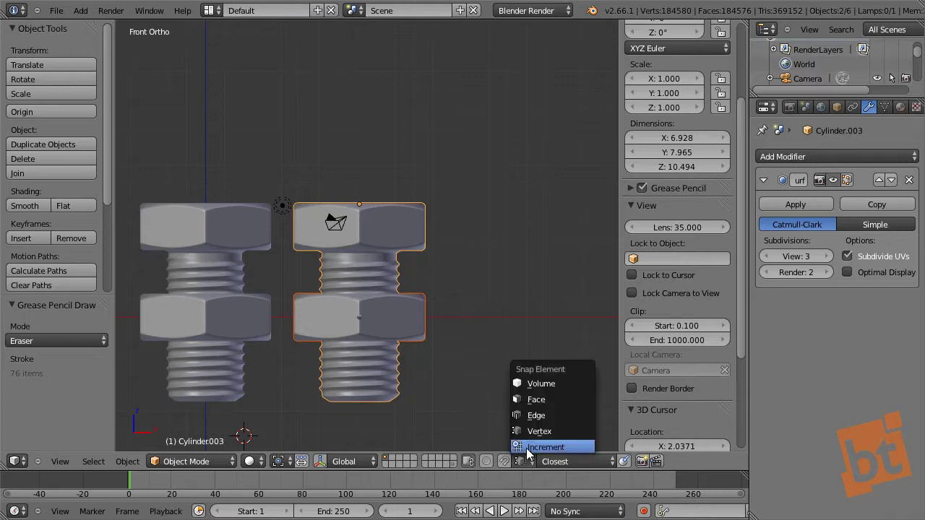
{"action": "left_click", "coordinate": [546, 448]}
Rotate the right assembly exactly 90° onto its side and shift it 4.2 along X.
{"action": "key", "text": "r"}
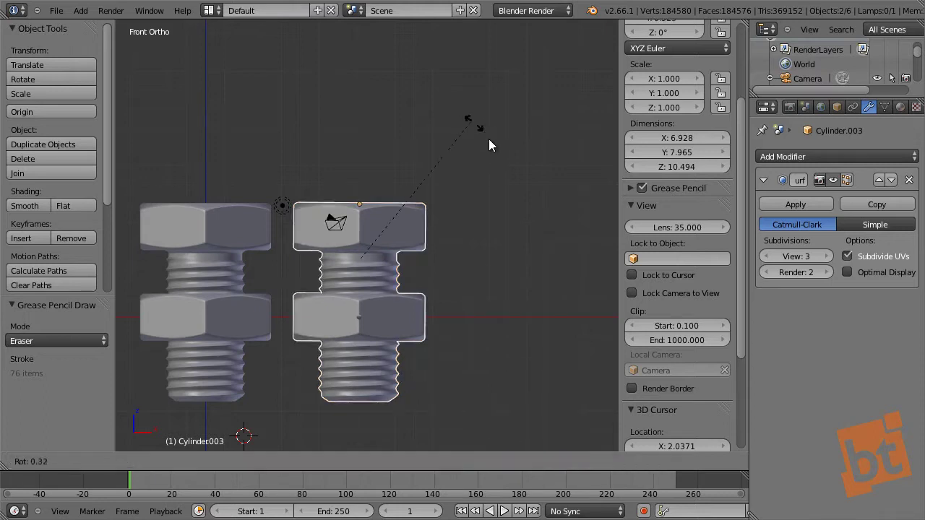
{"action": "left_click", "coordinate": [498, 368]}
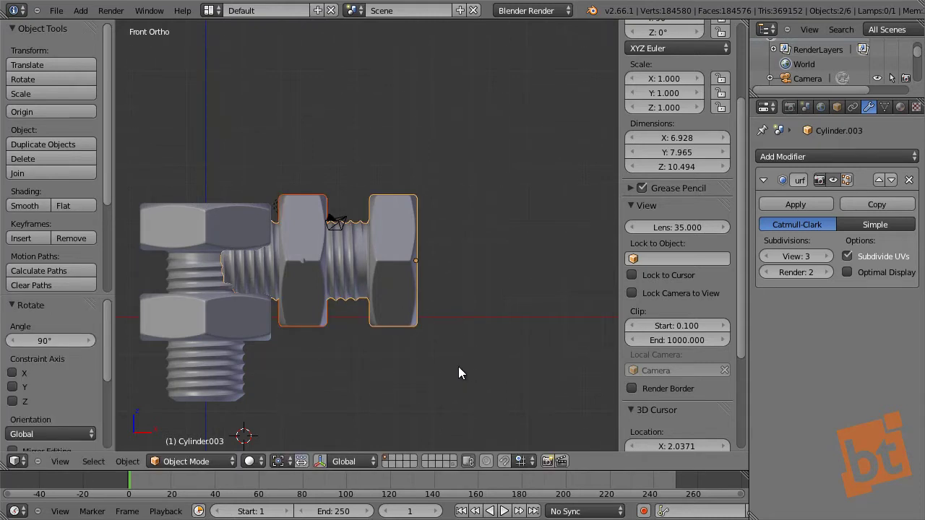
{"action": "key", "text": "g"}
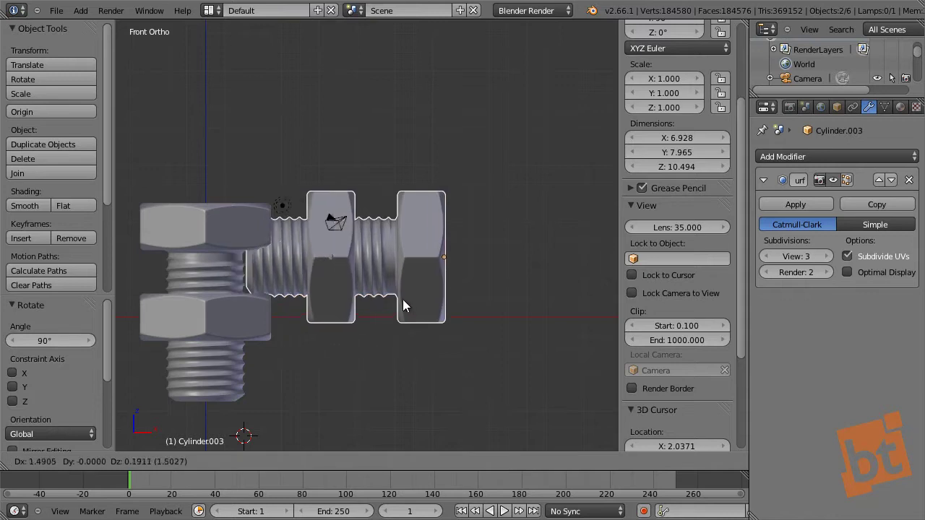
{"action": "left_click", "coordinate": [576, 320]}
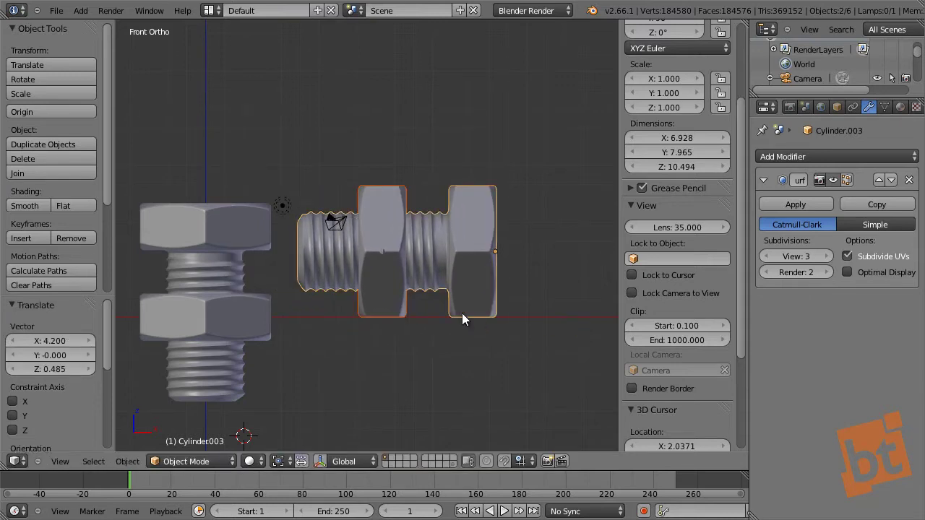
{"action": "scroll", "coordinate": [325, 315], "scroll_direction": "up", "scroll_amount": 3}
{"action": "scroll", "coordinate": [441, 320], "scroll_direction": "down", "scroll_amount": 3}
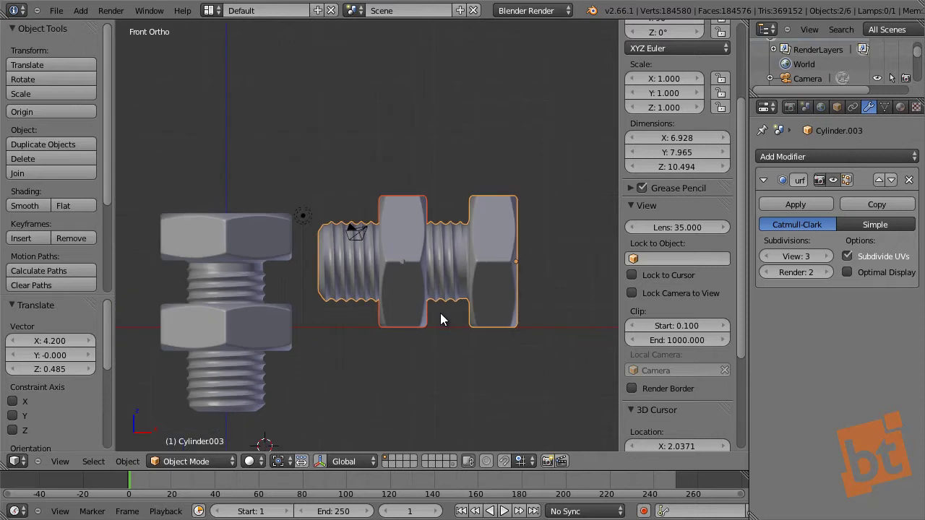
{"action": "middle_click_drag", "start_coordinate": [421, 315], "coordinate": [459, 320], "text": "shift"}
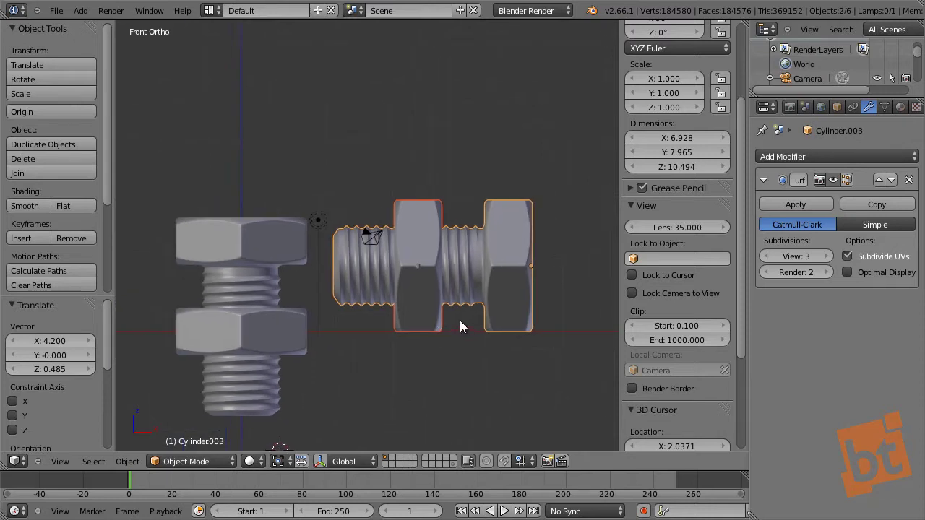
Select the left assembly's lower nut and bolt.
{"action": "right_click", "coordinate": [294, 339]}
{"action": "right_click", "coordinate": [294, 232], "text": "shift"}
{"action": "middle_click_drag", "start_coordinate": [342, 312], "coordinate": [411, 313], "text": "shift"}
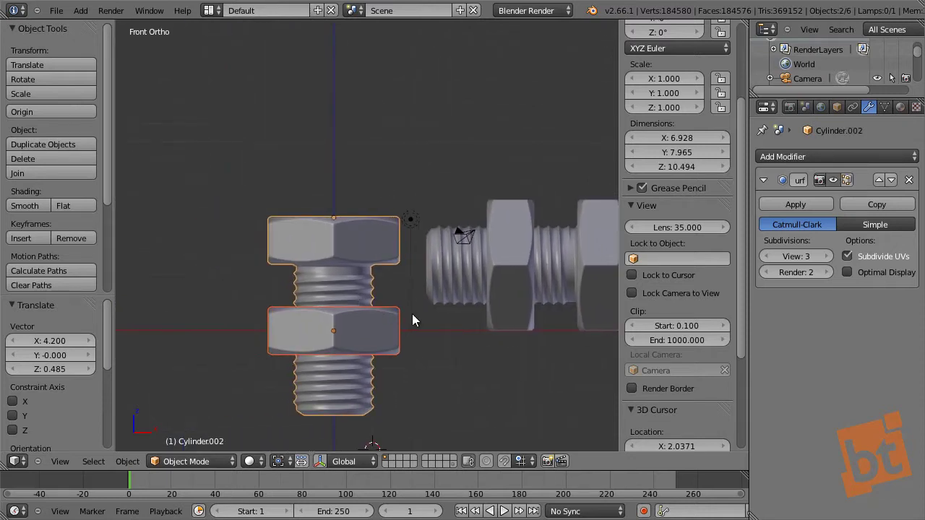
Duplicate the selected bolt assembly to X -10, left of the original.
{"action": "key", "text": "shift+d"}
{"action": "key", "text": "x"}
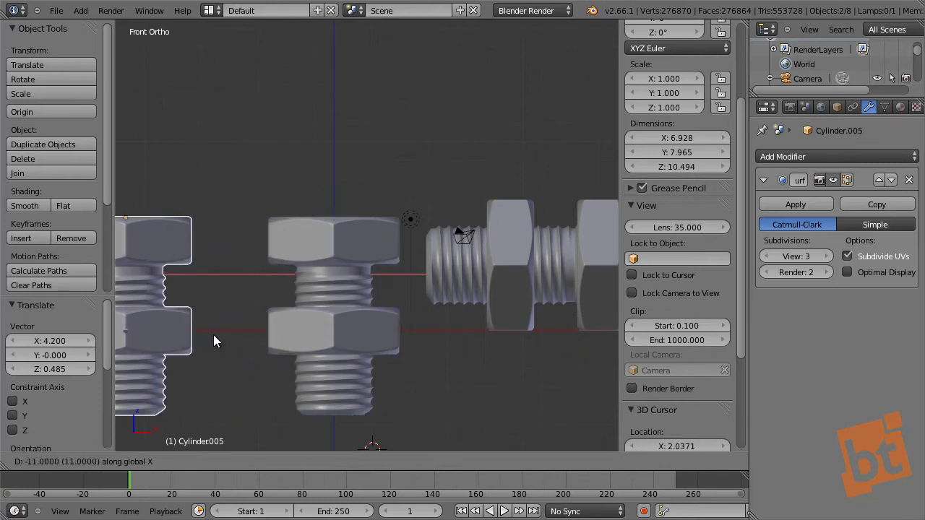
{"action": "left_click", "coordinate": [224, 334]}
{"action": "middle_click_drag", "start_coordinate": [225, 327], "coordinate": [344, 315], "text": "shift"}
Flip the copy -180° upside down and raise it 0.118 along Z.
{"action": "key", "text": "r"}
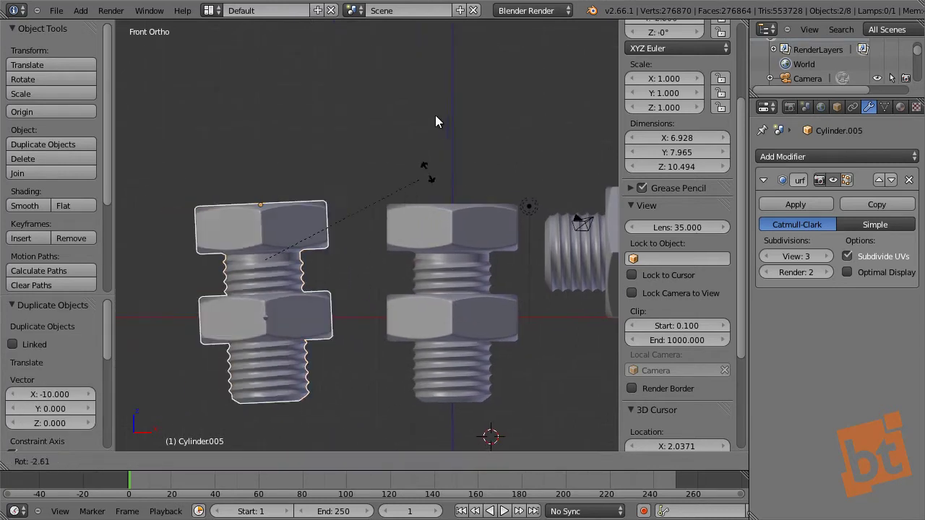
{"action": "key", "text": "ctrl"}
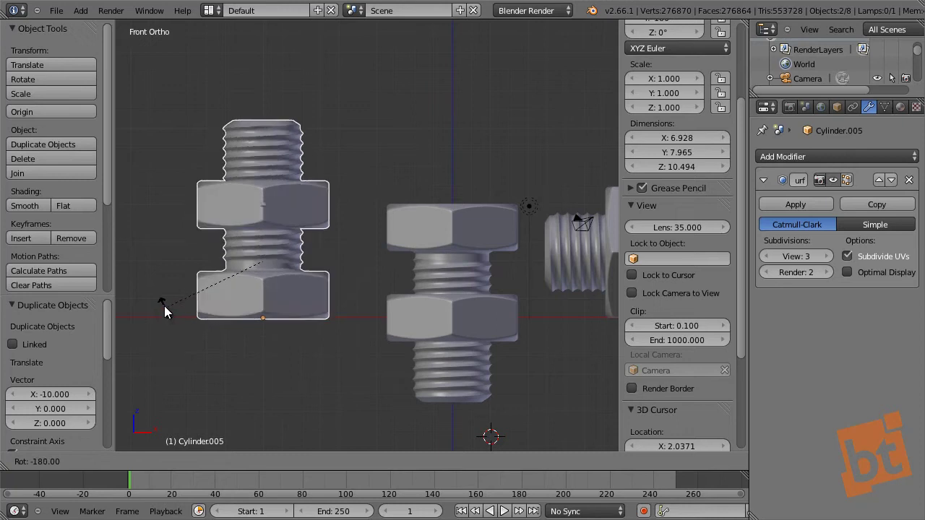
{"action": "left_click", "coordinate": [164, 305]}
{"action": "key", "text": "g"}
{"action": "key", "text": "z"}
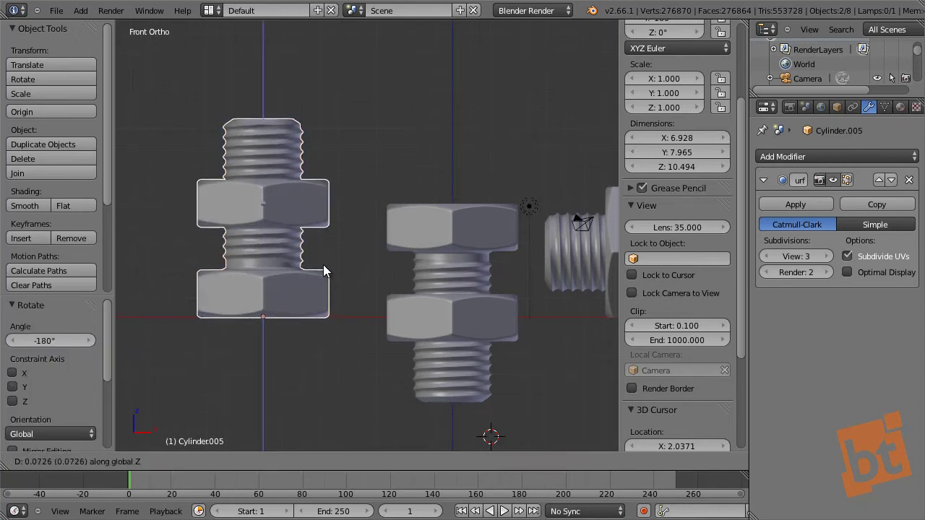
{"action": "left_click", "coordinate": [323, 267]}
Select the middle bolt.
{"action": "scroll", "coordinate": [366, 271], "scroll_direction": "down", "scroll_amount": 3, "text": "ctrl"}
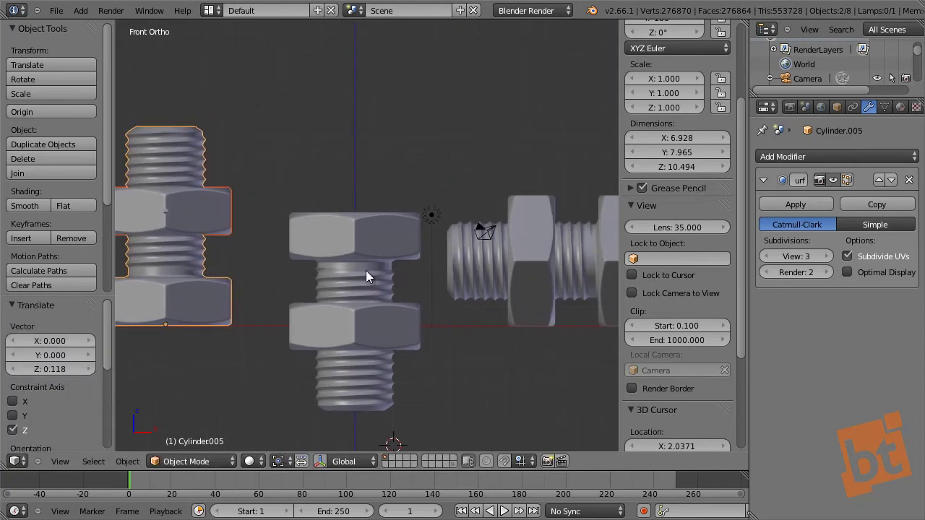
{"action": "scroll", "coordinate": [366, 271], "scroll_direction": "down", "scroll_amount": 1}
{"action": "right_click", "coordinate": [366, 248]}
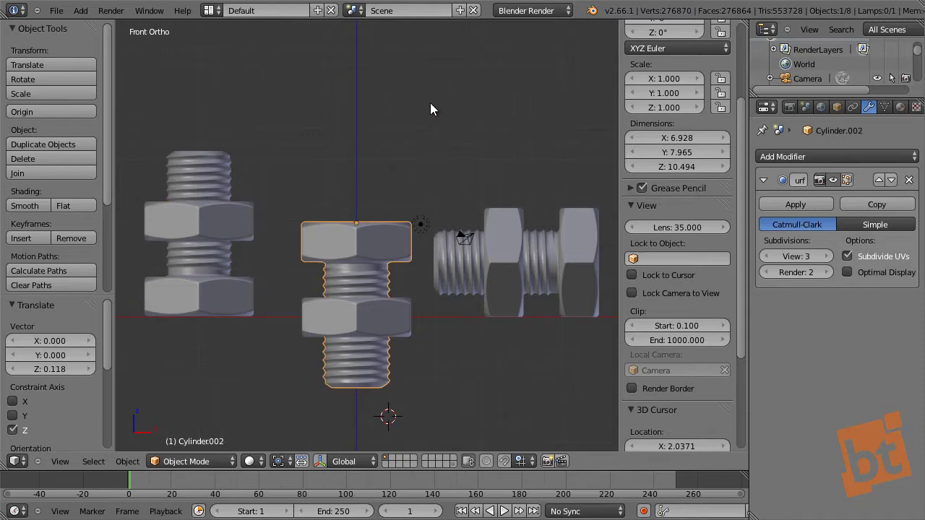
Lay the middle bolt and its nuts sideways at 90° and shift them 2.11 along X.
{"action": "key", "text": "r"}
{"action": "key", "text": "z"}
{"action": "key", "text": "Escape"}
{"action": "right_click", "coordinate": [409, 320], "text": "shift"}
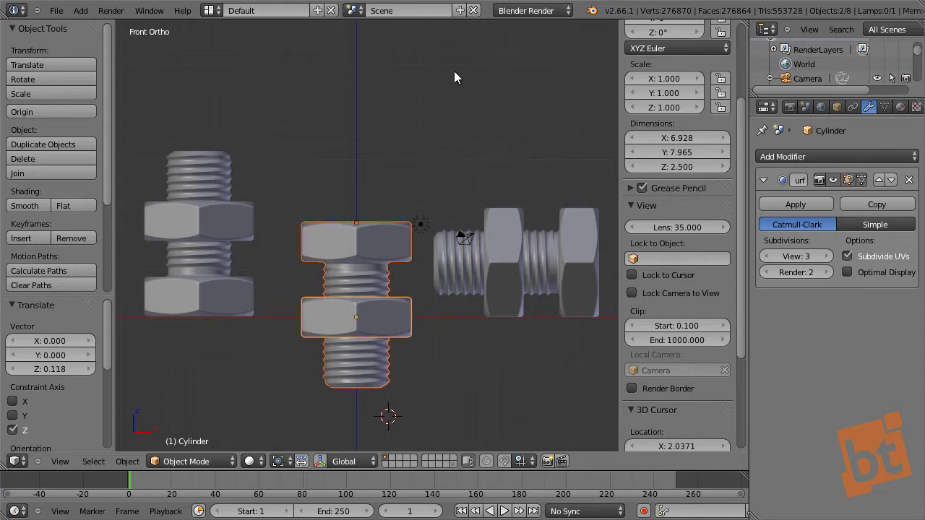
{"action": "key", "text": "r"}
{"action": "key", "text": "z"}
{"action": "key", "text": "z"}
{"action": "key", "text": "z"}
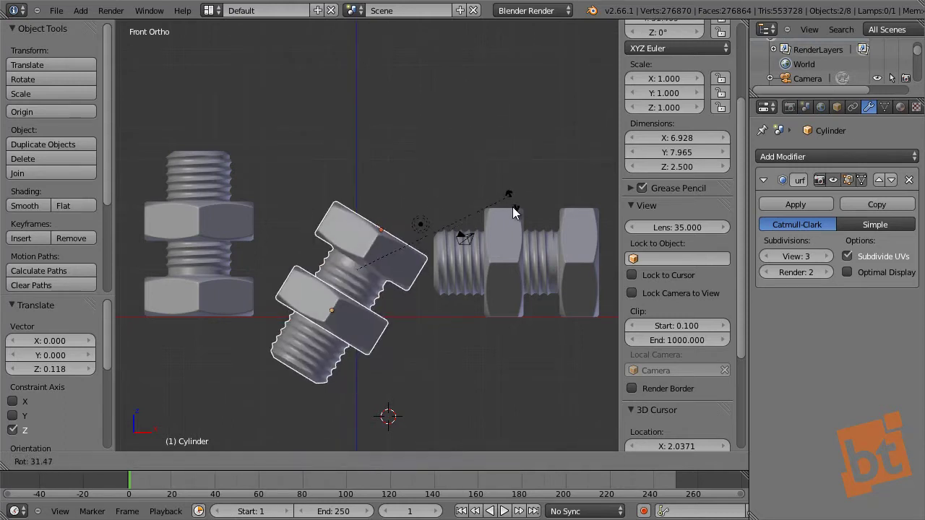
{"action": "left_click", "coordinate": [456, 340]}
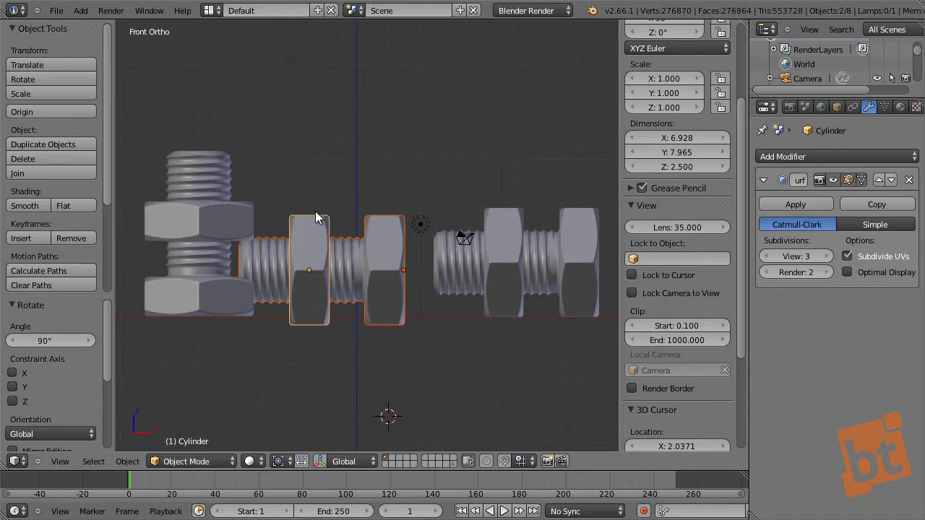
{"action": "middle_click_drag", "start_coordinate": [380, 248], "coordinate": [431, 241], "text": "shift"}
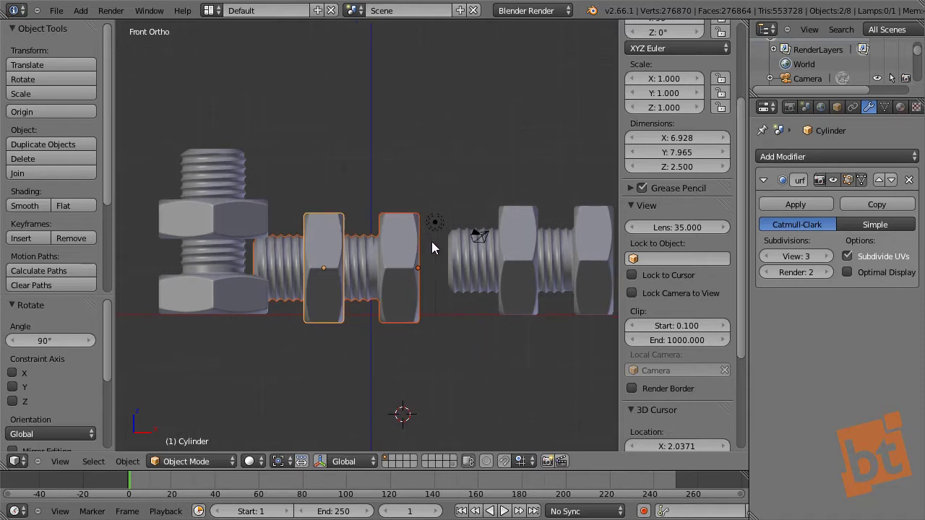
{"action": "key", "text": "g"}
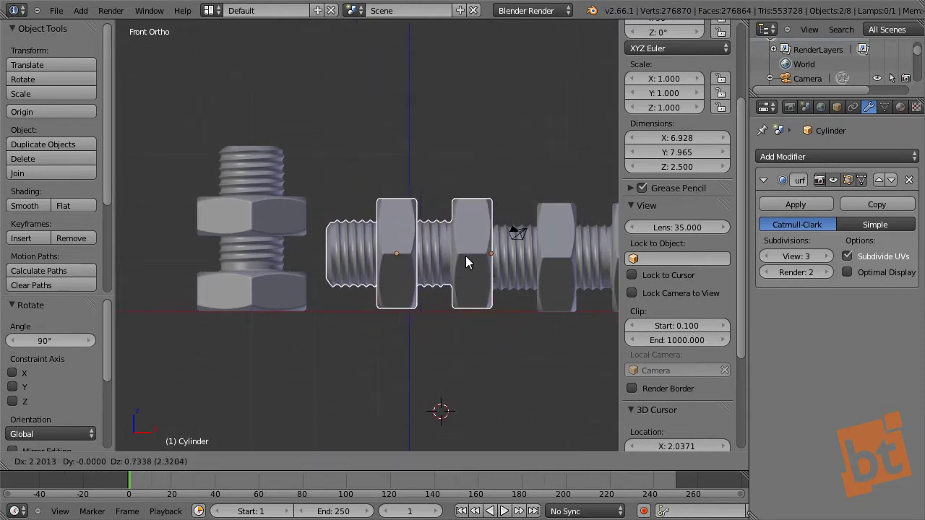
{"action": "left_click", "coordinate": [453, 262]}
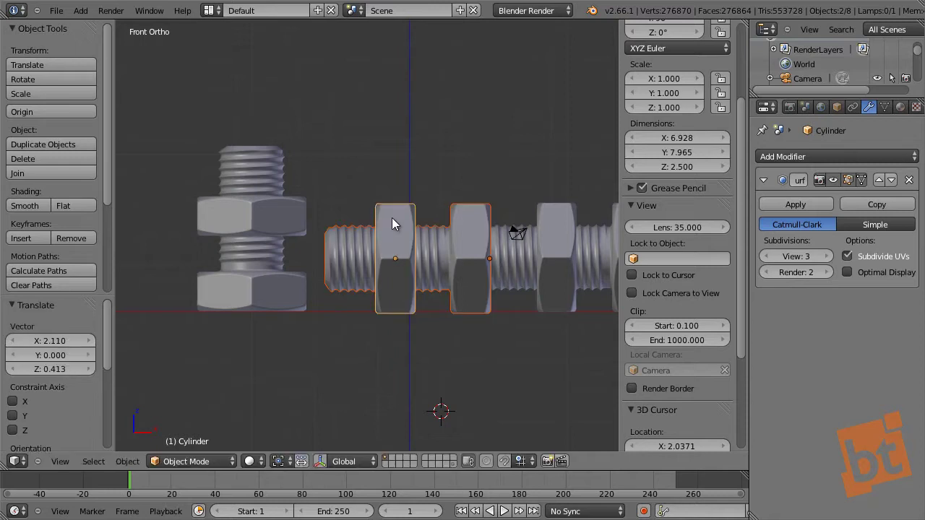
Slide the left nut -14.905 along X beside the upside-down assembly, then select the sideways bolt.
{"action": "right_click", "coordinate": [392, 218]}
{"action": "key", "text": "g"}
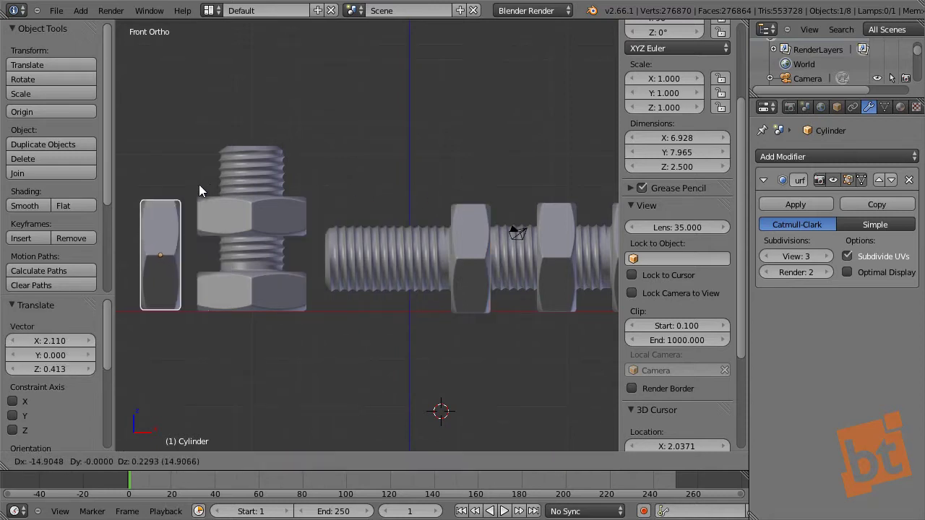
{"action": "left_click", "coordinate": [201, 188]}
{"action": "right_click", "coordinate": [419, 282]}
Raise the long bolt slightly and tip it about -10° around its head's bottom corner.
{"action": "key", "text": "KP_Decimal"}
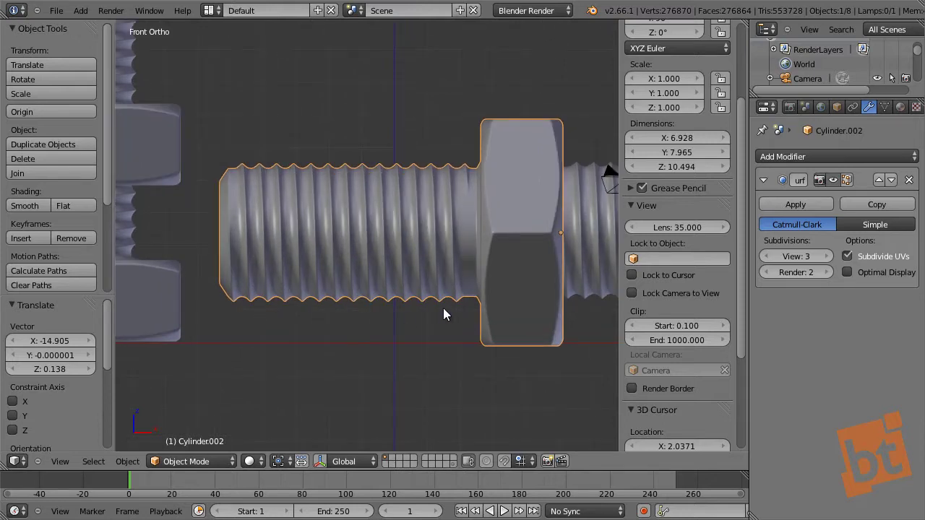
{"action": "scroll", "coordinate": [484, 345], "scroll_direction": "up", "scroll_amount": 2}
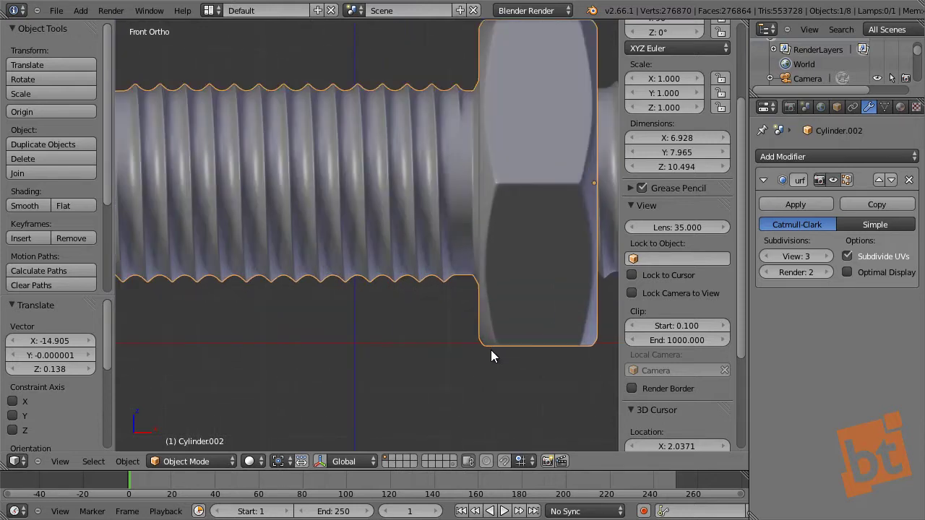
{"action": "key", "text": "g"}
{"action": "key", "text": "z"}
{"action": "left_click", "coordinate": [488, 346]}
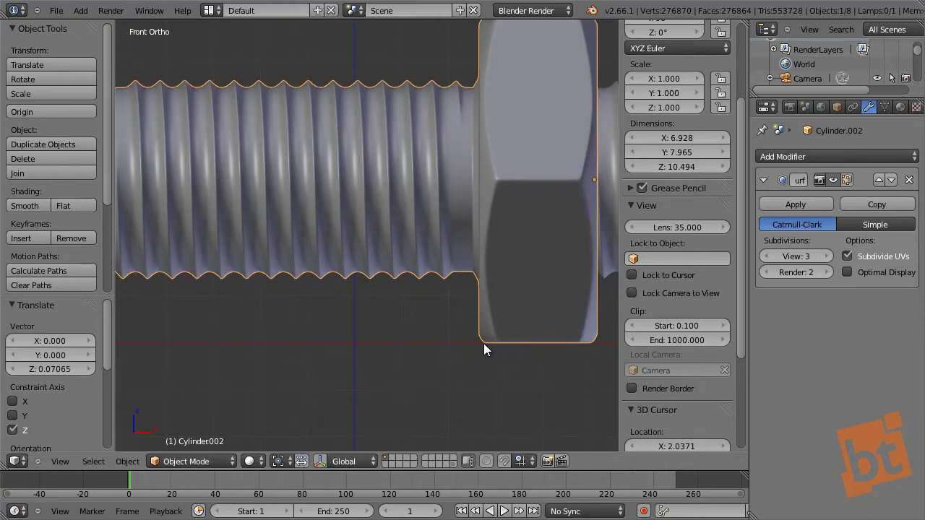
{"action": "left_click", "coordinate": [483, 343]}
{"action": "scroll", "coordinate": [451, 307], "scroll_direction": "down", "scroll_amount": 3}
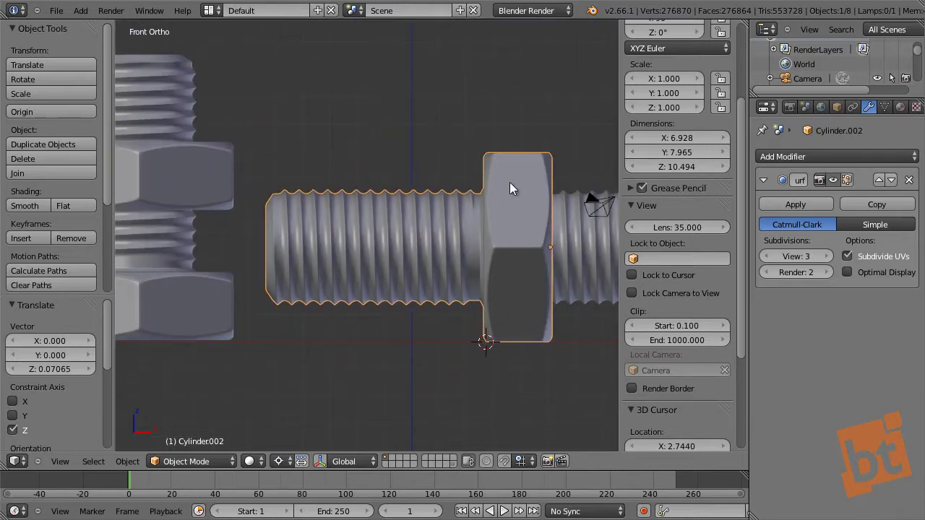
{"action": "key", "text": "r"}
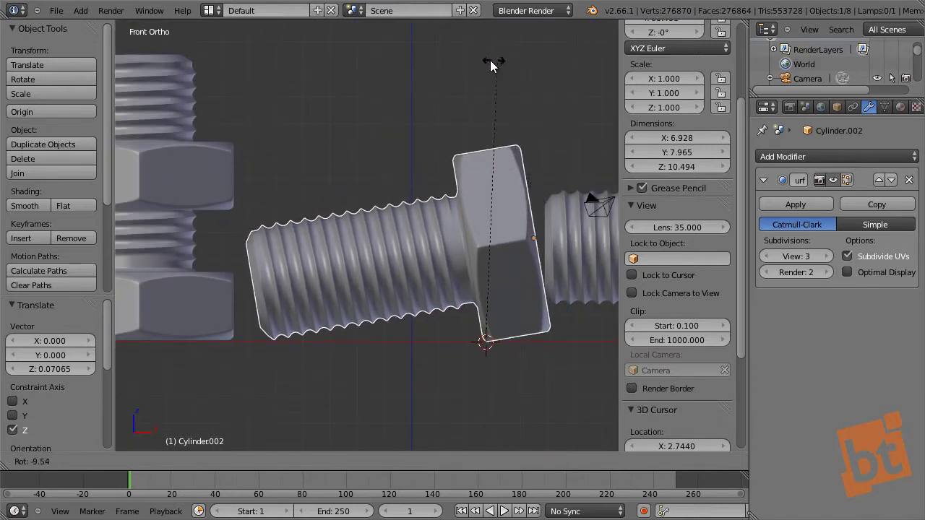
{"action": "left_click", "coordinate": [416, 59]}
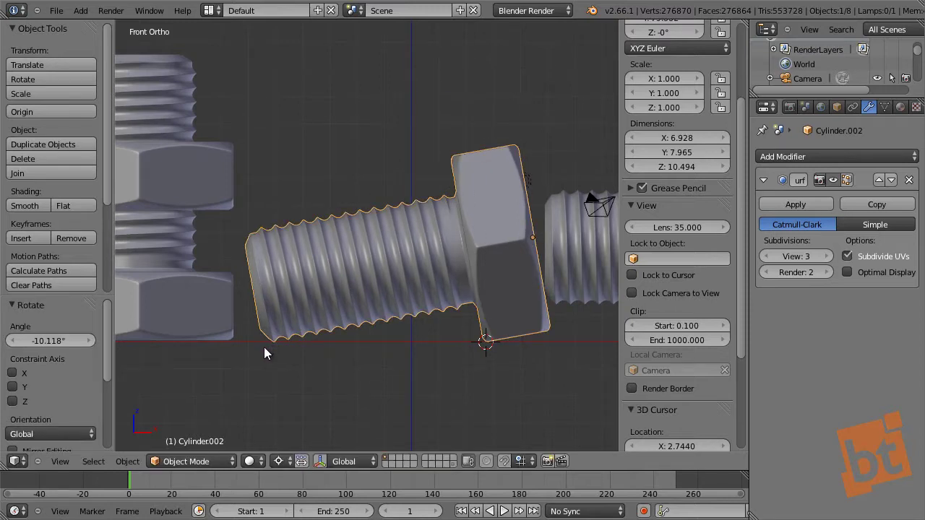
Lower the loose nut onto the ground and tilt it 24.5° around its bottom corner.
{"action": "middle_click_drag", "start_coordinate": [263, 353], "coordinate": [354, 276], "text": "shift"}
{"action": "right_click", "coordinate": [243, 219]}
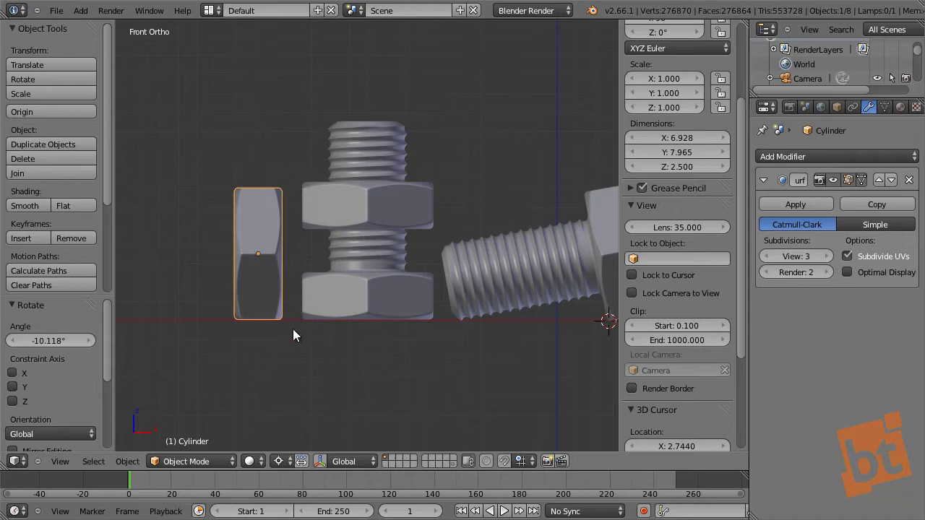
{"action": "scroll", "coordinate": [289, 325], "scroll_direction": "up", "scroll_amount": 6}
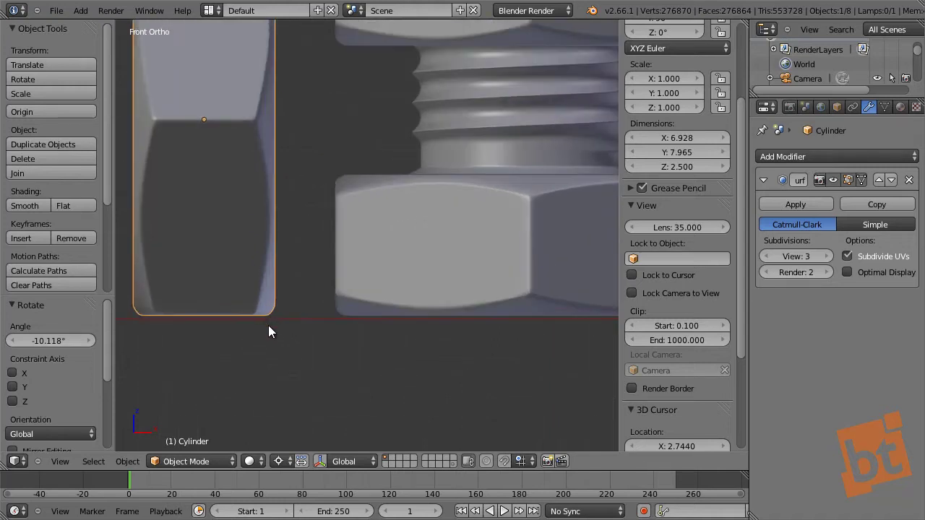
{"action": "scroll", "coordinate": [268, 331], "scroll_direction": "up", "scroll_amount": 2}
{"action": "key", "text": "g"}
{"action": "key", "text": "z"}
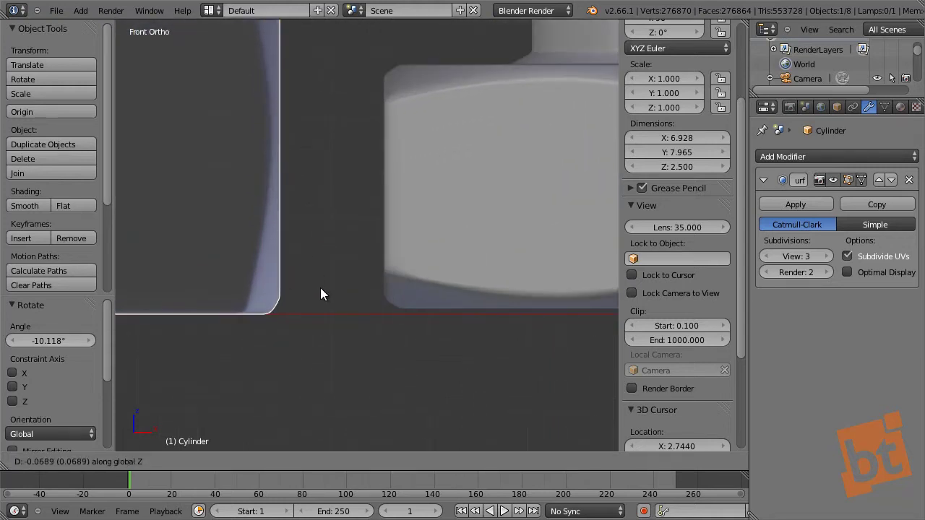
{"action": "left_click", "coordinate": [320, 287]}
{"action": "left_click", "coordinate": [264, 314]}
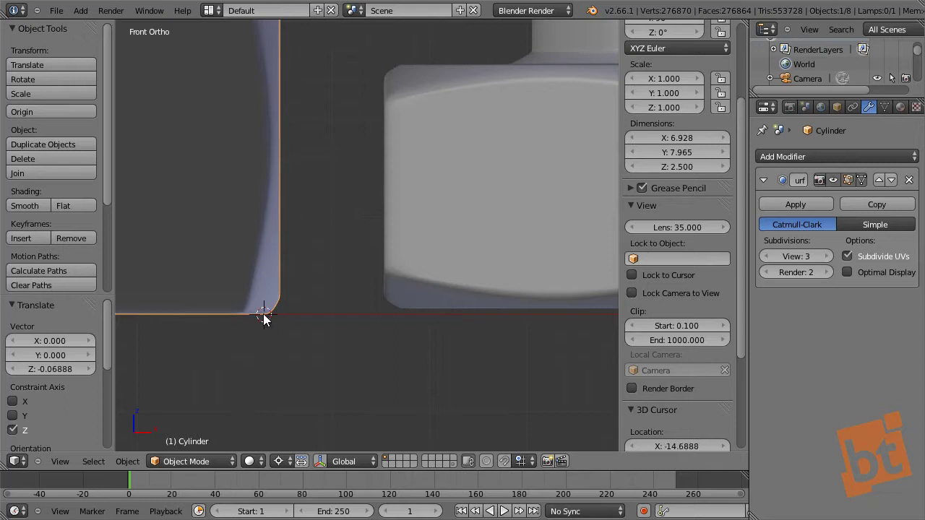
{"action": "key", "text": "r"}
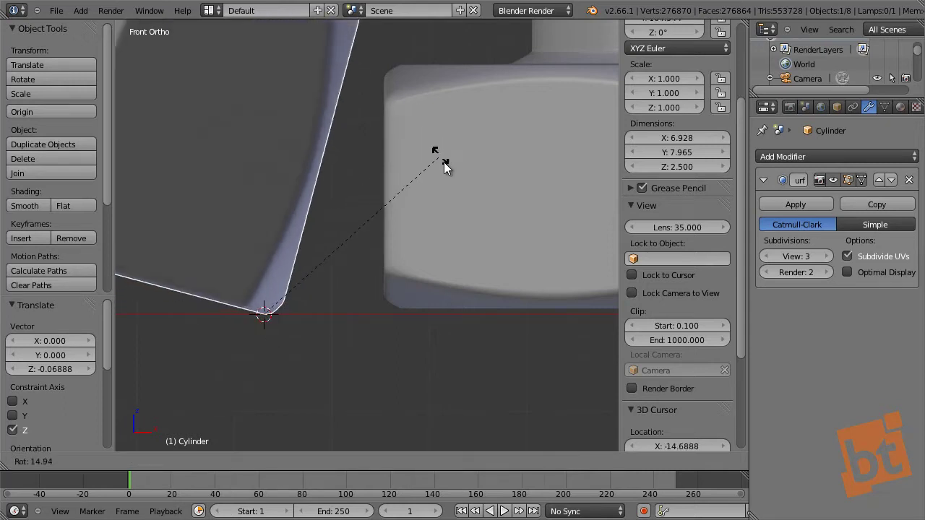
{"action": "left_click", "coordinate": [456, 192]}
Shift the standing bolt and its upper nut to the left along X.
{"action": "scroll", "coordinate": [456, 190], "scroll_direction": "down", "scroll_amount": 6}
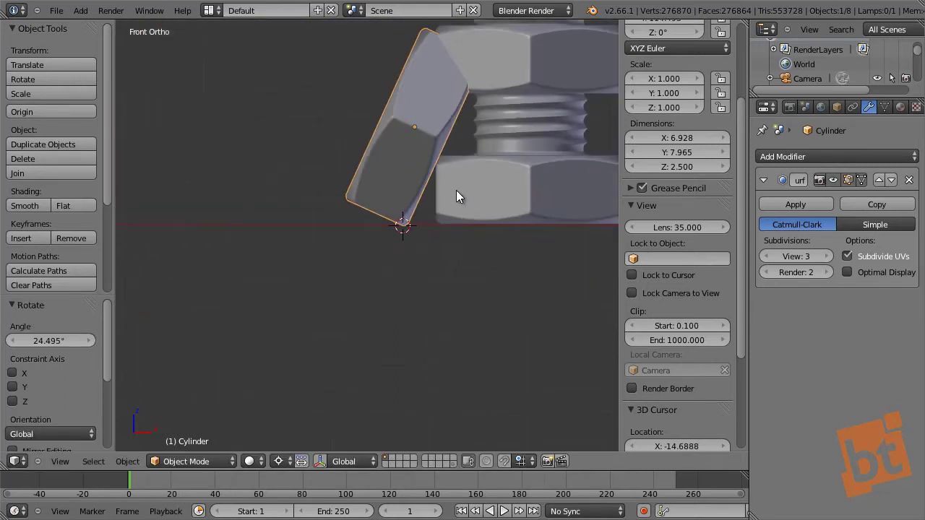
{"action": "right_click", "coordinate": [372, 182]}
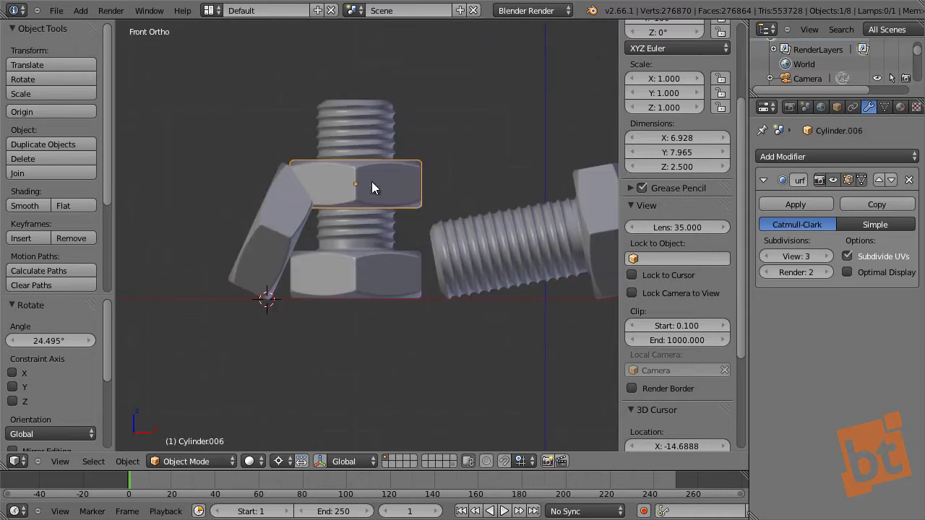
{"action": "right_click", "coordinate": [378, 231], "text": "shift"}
{"action": "key", "text": "g"}
{"action": "key", "text": "x"}
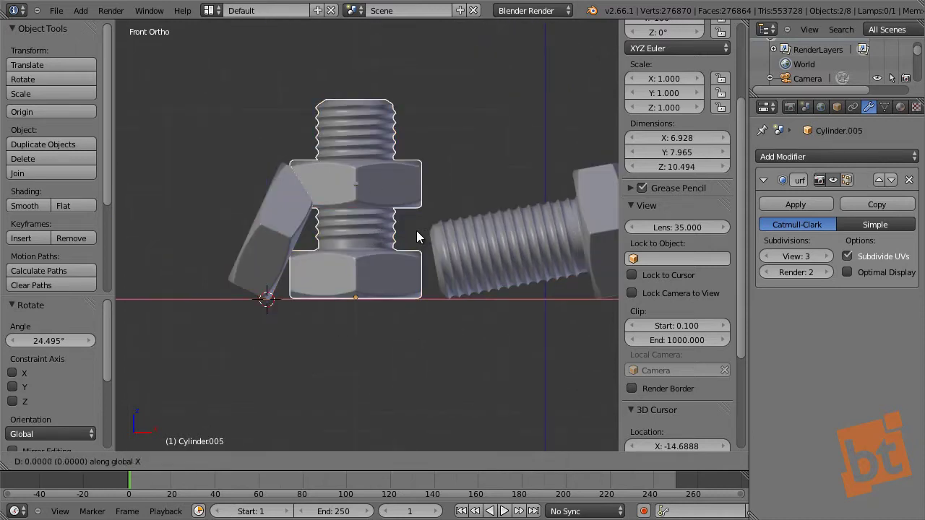
{"action": "left_click", "coordinate": [177, 233]}
Move the tilted nut 9.997 along X to sit beside the long bolt.
{"action": "scroll", "coordinate": [314, 233], "scroll_direction": "down", "scroll_amount": 1}
{"action": "right_click", "coordinate": [301, 232]}
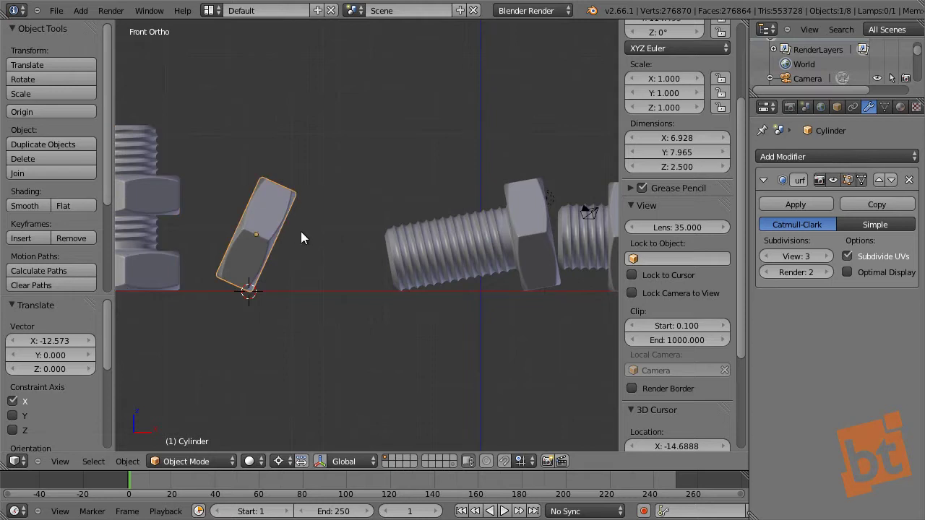
{"action": "key", "text": "g"}
{"action": "key", "text": "x"}
{"action": "left_click", "coordinate": [460, 237]}
Slide the loose nut along Y and turn it about 55° around Z.
{"action": "middle_click_drag", "start_coordinate": [460, 237], "coordinate": [474, 284]}
{"action": "scroll", "coordinate": [463, 283], "scroll_direction": "up", "scroll_amount": 4}
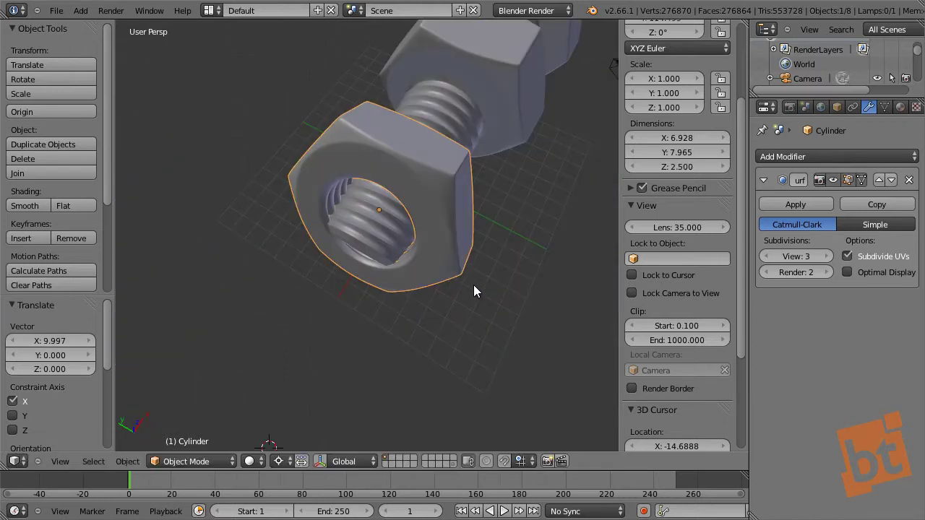
{"action": "key", "text": "g"}
{"action": "key", "text": "y"}
{"action": "left_click", "coordinate": [522, 323]}
{"action": "key", "text": "g"}
{"action": "key", "text": "y"}
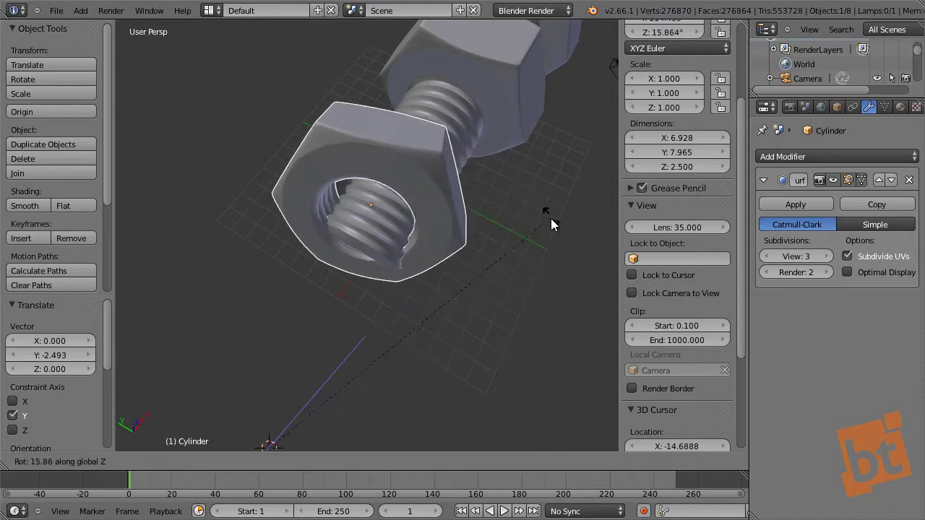
{"action": "right_click", "coordinate": [555, 234]}
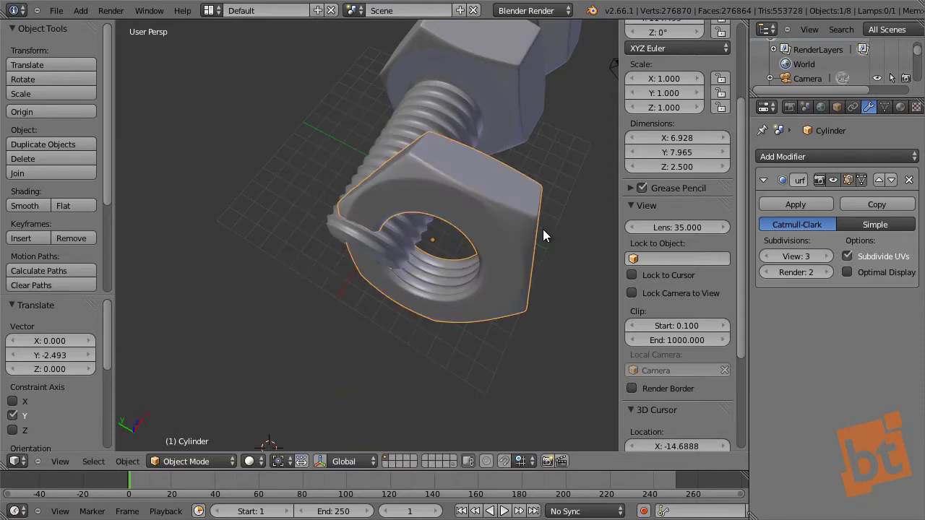
{"action": "key", "text": "r"}
{"action": "key", "text": "z"}
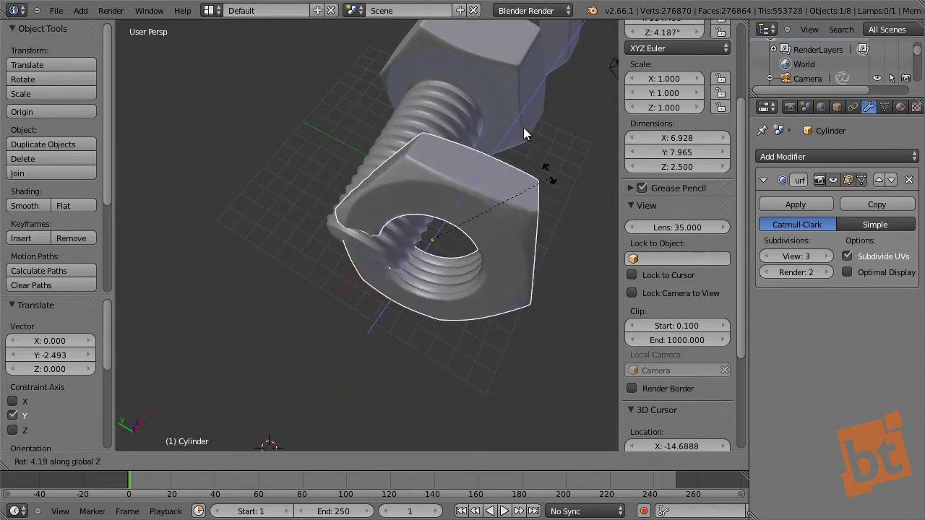
{"action": "left_click", "coordinate": [462, 94]}
Line the nut up with the bolt end through small Y and X moves.
{"action": "middle_click_drag", "start_coordinate": [462, 94], "coordinate": [360, 312]}
{"action": "key", "text": "g"}
{"action": "key", "text": "y"}
{"action": "left_click", "coordinate": [444, 205]}
{"action": "key", "text": "g"}
{"action": "key", "text": "x"}
{"action": "left_click", "coordinate": [552, 270]}
{"action": "key", "text": "g"}
{"action": "key", "text": "y"}
{"action": "left_click", "coordinate": [465, 332]}
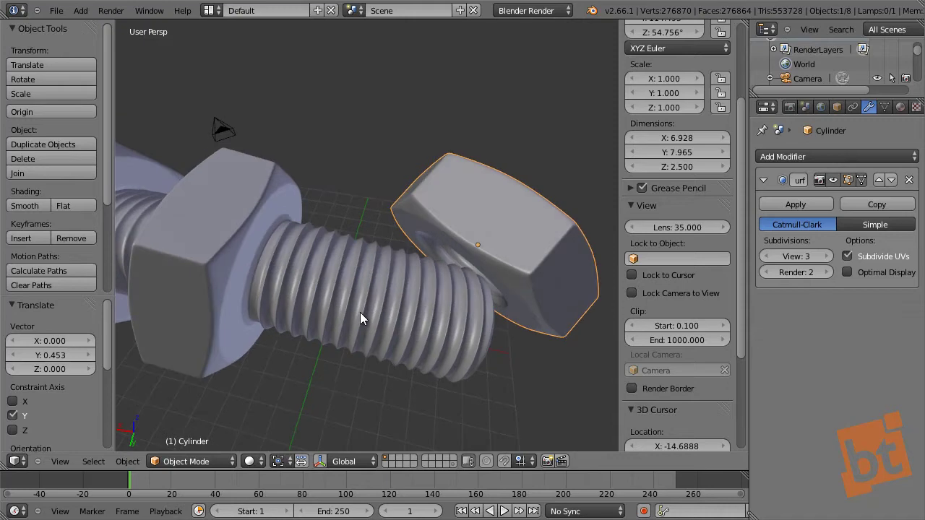
{"action": "key", "text": "g"}
{"action": "key", "text": "y"}
{"action": "left_click", "coordinate": [362, 339]}
Push the nut along X onto the bolt's threads and deselect everything.
{"action": "middle_click_drag", "start_coordinate": [362, 362], "coordinate": [470, 362]}
{"action": "key", "text": "g"}
{"action": "key", "text": "x"}
{"action": "left_click", "coordinate": [411, 347]}
{"action": "key", "text": "g"}
{"action": "key", "text": "x"}
{"action": "left_click", "coordinate": [444, 366]}
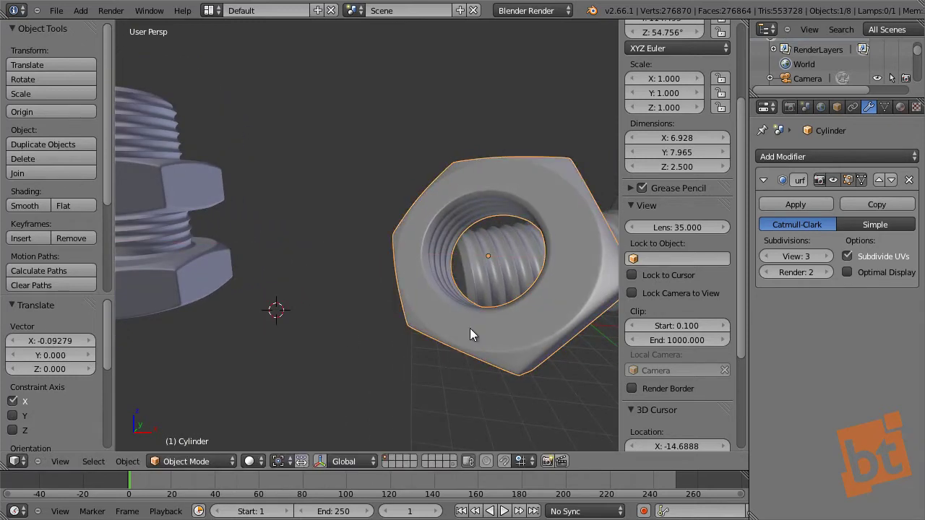
{"action": "key", "text": "a"}
{"action": "middle_click_drag", "start_coordinate": [469, 328], "coordinate": [352, 289]}
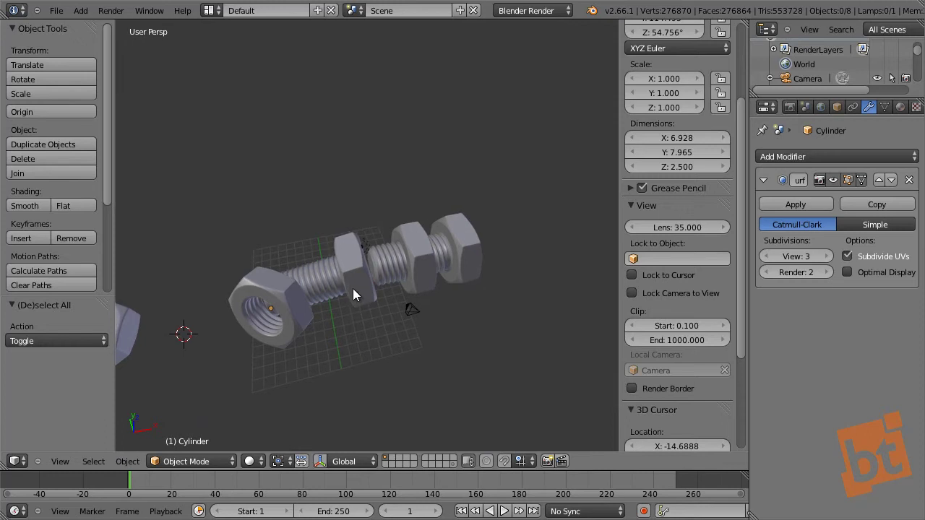
Parent the front nut to its bolt as an Object parent.
{"action": "right_click", "coordinate": [416, 277]}
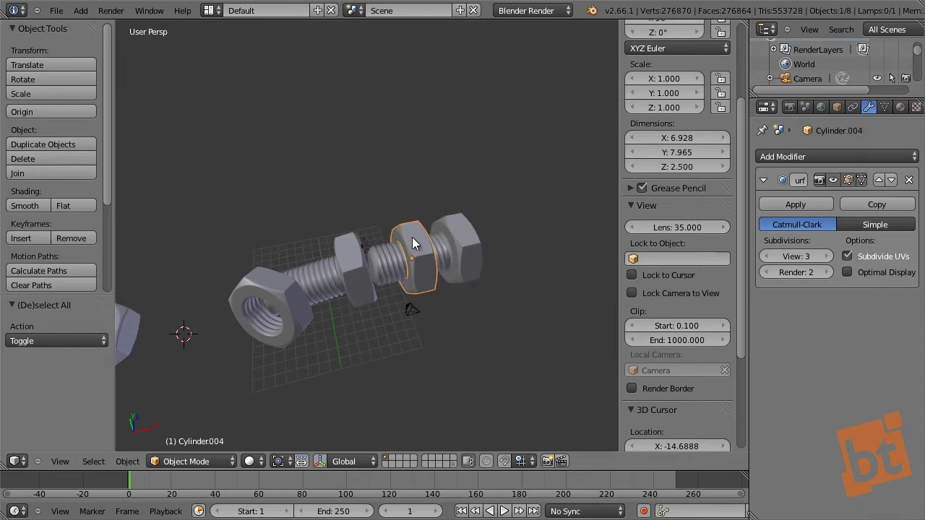
{"action": "middle_click_drag", "start_coordinate": [411, 237], "coordinate": [464, 246], "text": "shift"}
{"action": "right_click", "coordinate": [288, 277]}
{"action": "right_click", "coordinate": [361, 263], "text": "shift"}
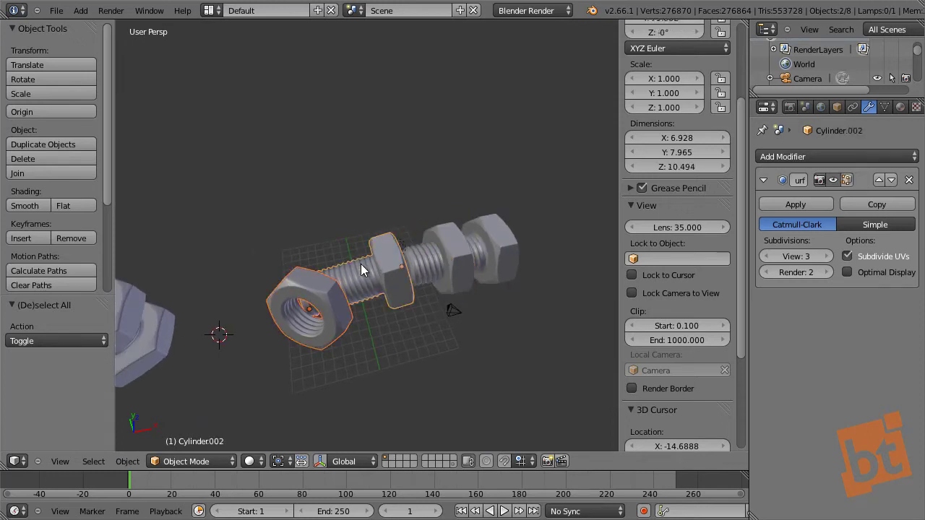
{"action": "right_click", "coordinate": [329, 296]}
{"action": "scroll", "coordinate": [397, 272], "scroll_direction": "up", "scroll_amount": 2}
{"action": "middle_click_drag", "start_coordinate": [397, 273], "coordinate": [295, 290]}
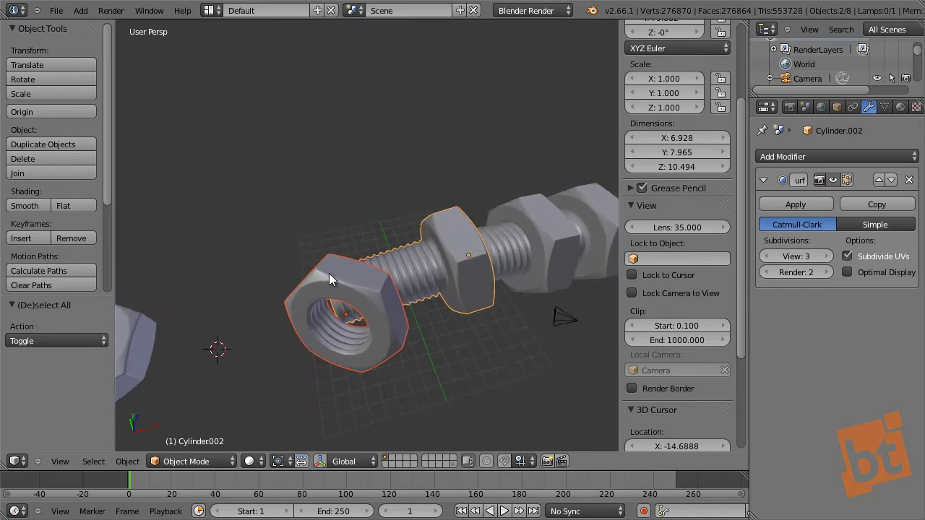
{"action": "right_click", "coordinate": [398, 260], "text": "shift"}
{"action": "key", "text": "ctrl+p"}
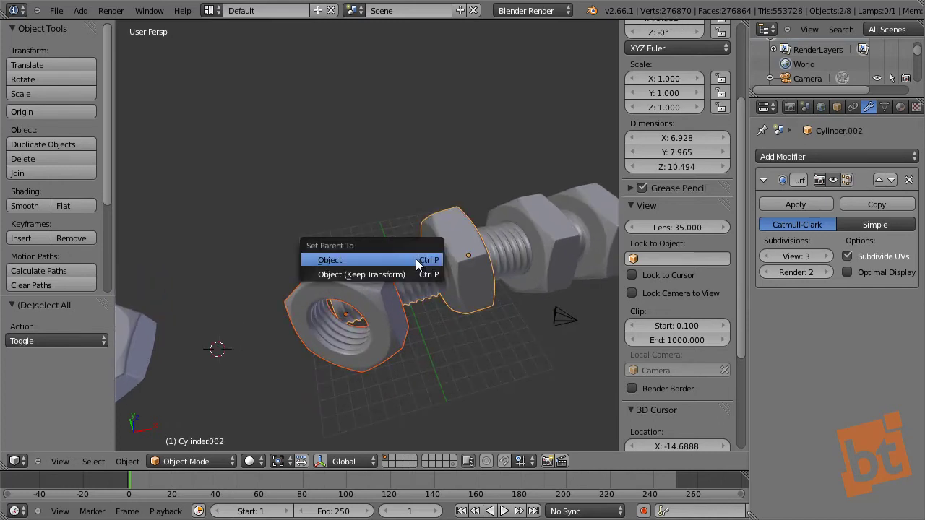
{"action": "left_click", "coordinate": [415, 259]}
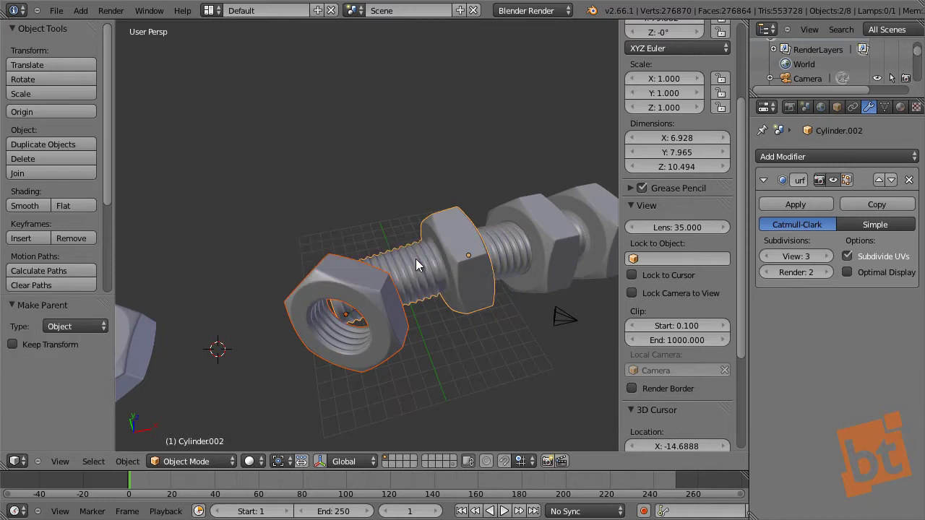
Parent the nut behind the second bolt to that bolt.
{"action": "right_click", "coordinate": [519, 204]}
{"action": "right_click", "coordinate": [595, 190], "text": "shift"}
{"action": "middle_click_drag", "start_coordinate": [595, 190], "coordinate": [467, 208]}
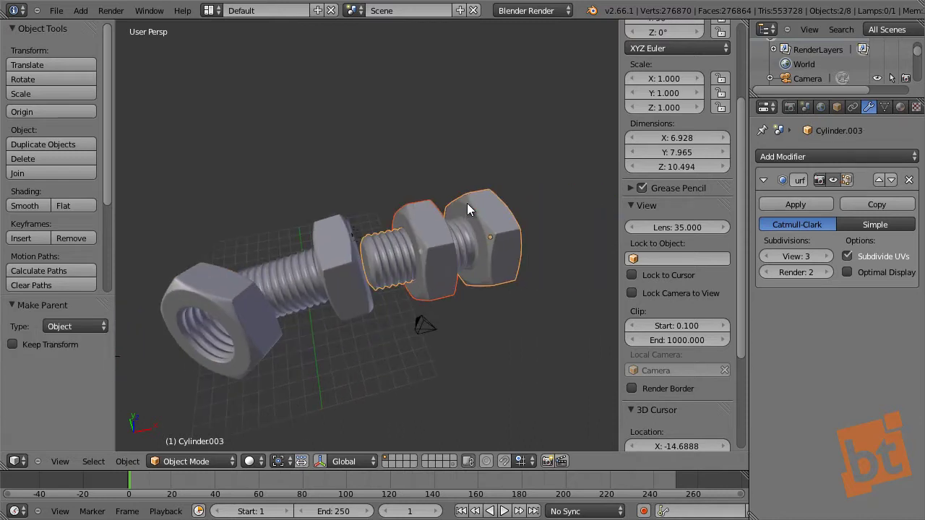
{"action": "key", "text": "ctrl+p"}
{"action": "left_click", "coordinate": [467, 203]}
Parent a nut of the standing assembly to the standing bolt, then select its lower nut.
{"action": "key", "text": "shift+c"}
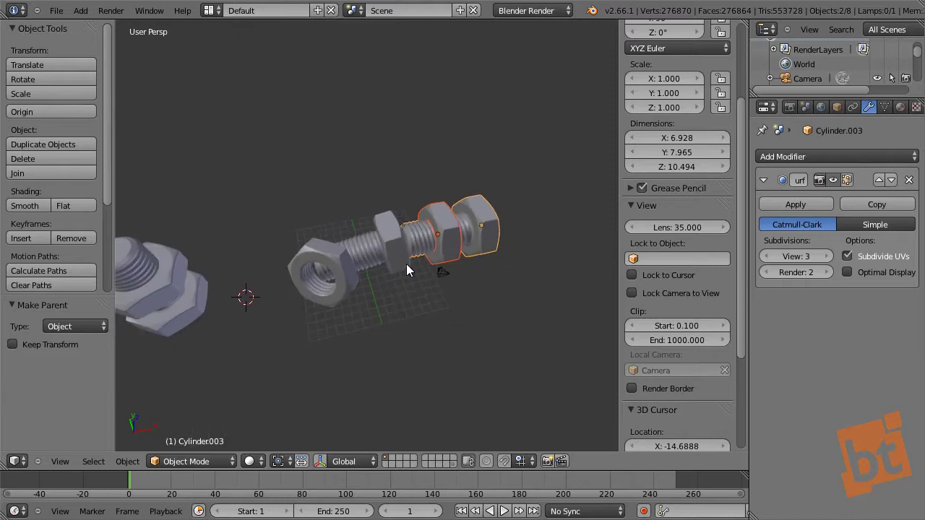
{"action": "right_click", "coordinate": [373, 321]}
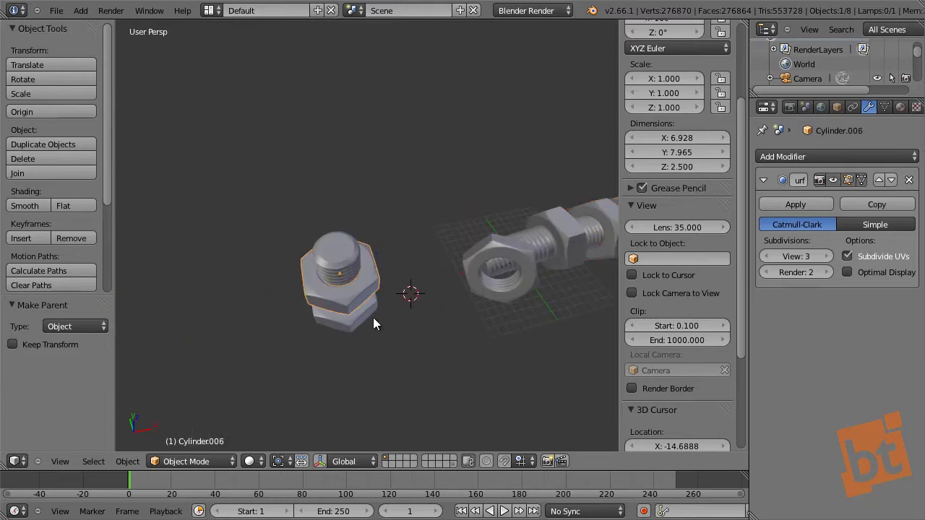
{"action": "right_click", "coordinate": [372, 317], "text": "shift"}
{"action": "key", "text": "ctrl+p"}
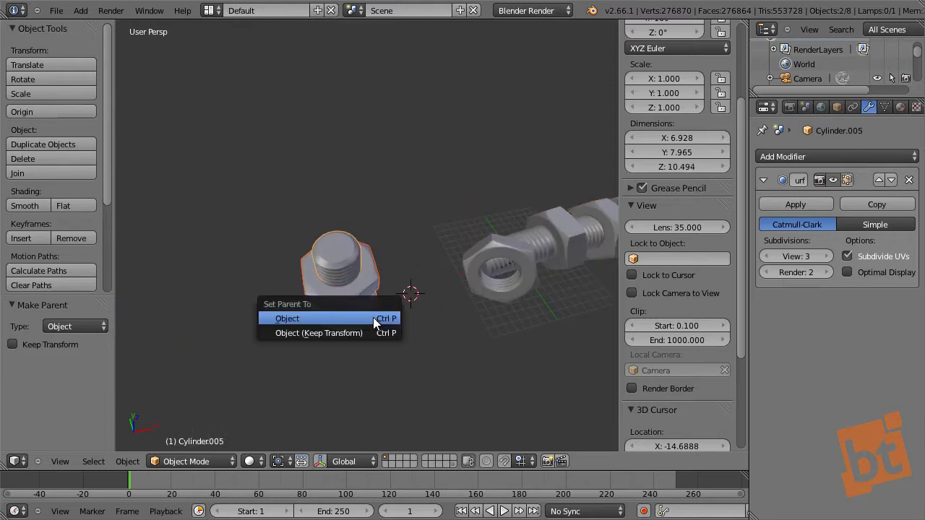
{"action": "left_click", "coordinate": [373, 317]}
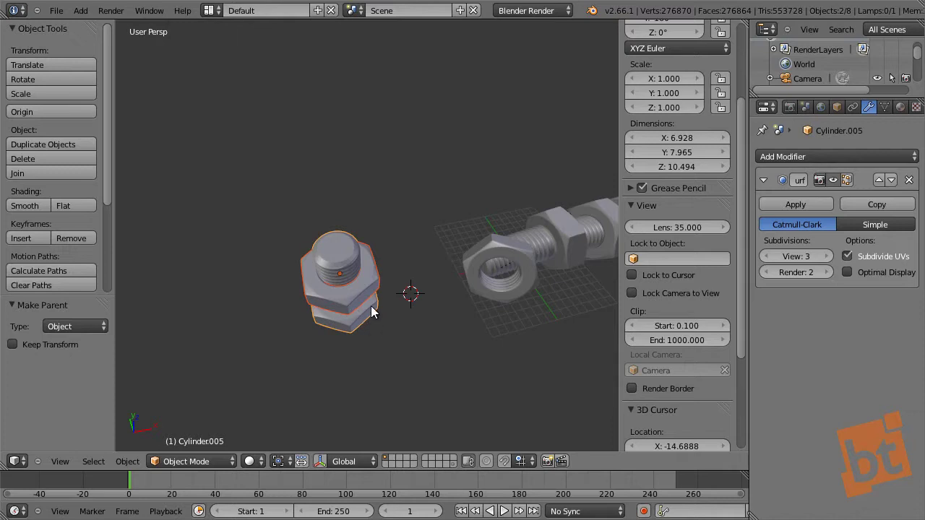
{"action": "right_click", "coordinate": [372, 322]}
{"action": "middle_click_drag", "start_coordinate": [485, 355], "coordinate": [423, 308]}
Slide the small nut-and-bolt assembly along the X axis.
{"action": "key", "text": "g"}
{"action": "key", "text": "x"}
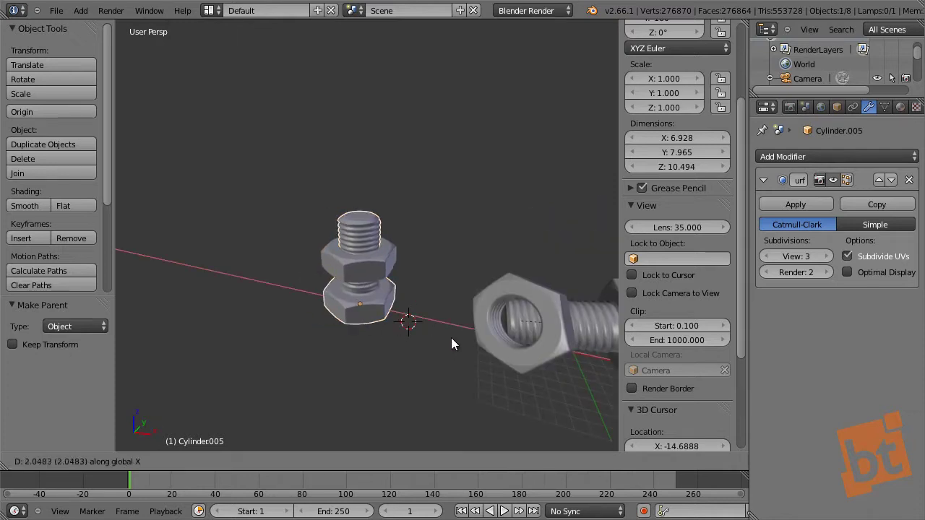
{"action": "left_click", "coordinate": [485, 350]}
{"action": "middle_click_drag", "start_coordinate": [485, 350], "coordinate": [371, 354]}
{"action": "scroll", "coordinate": [371, 354], "scroll_direction": "down", "scroll_amount": 3}
Rotate the middle bolt about 34° and the right bolt about -41° around Z.
{"action": "right_click", "coordinate": [395, 309]}
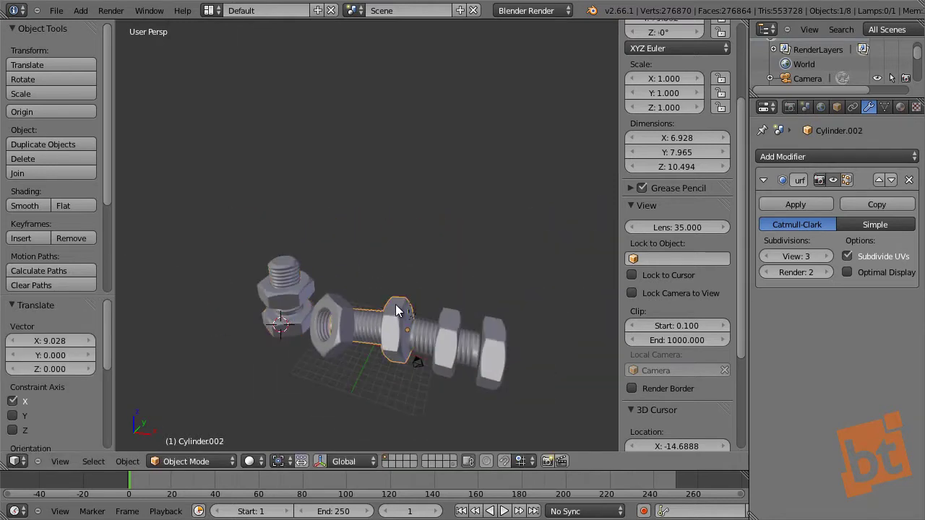
{"action": "middle_click_drag", "start_coordinate": [396, 309], "coordinate": [523, 257]}
{"action": "key", "text": "r"}
{"action": "key", "text": "z"}
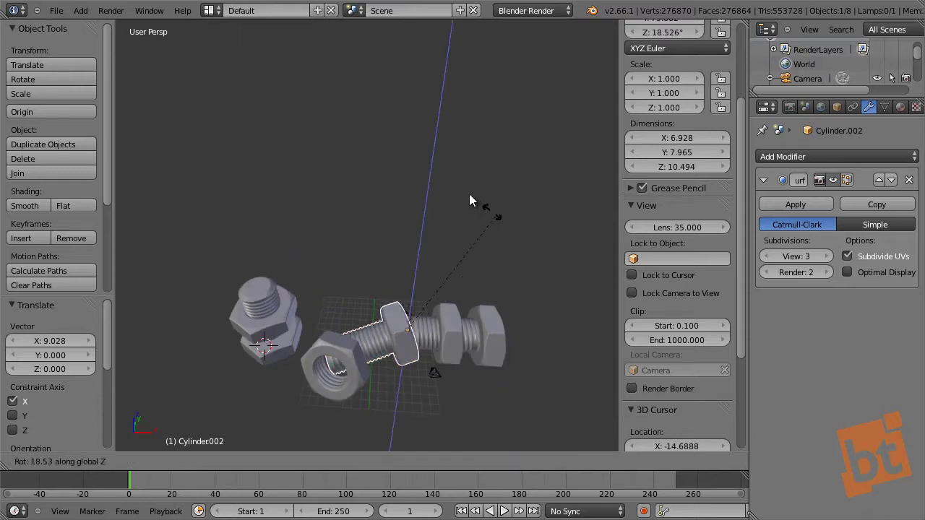
{"action": "left_click", "coordinate": [462, 201]}
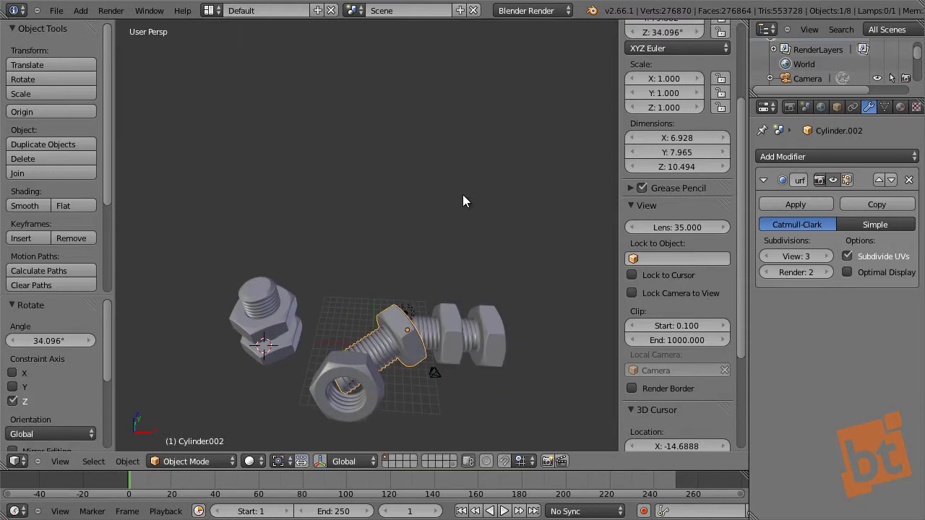
{"action": "right_click", "coordinate": [485, 324]}
{"action": "key", "text": "r"}
{"action": "key", "text": "z"}
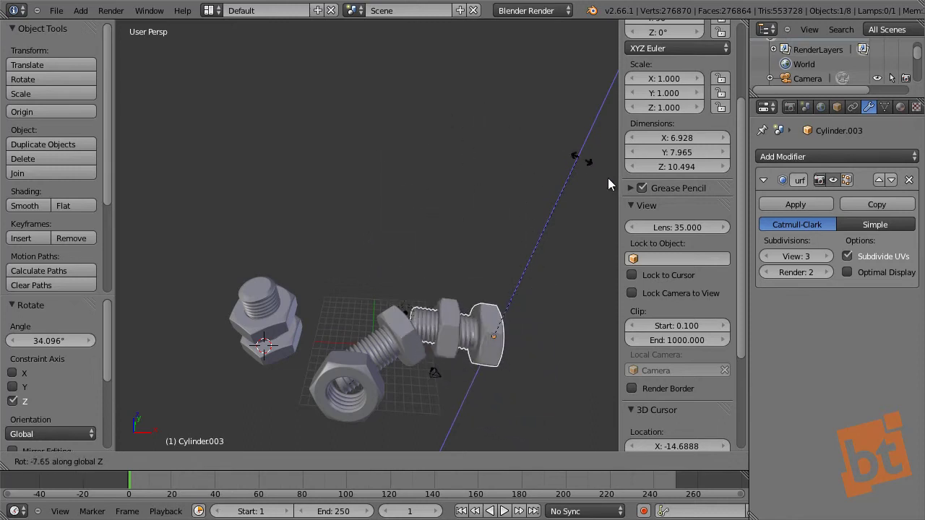
{"action": "left_click", "coordinate": [140, 255]}
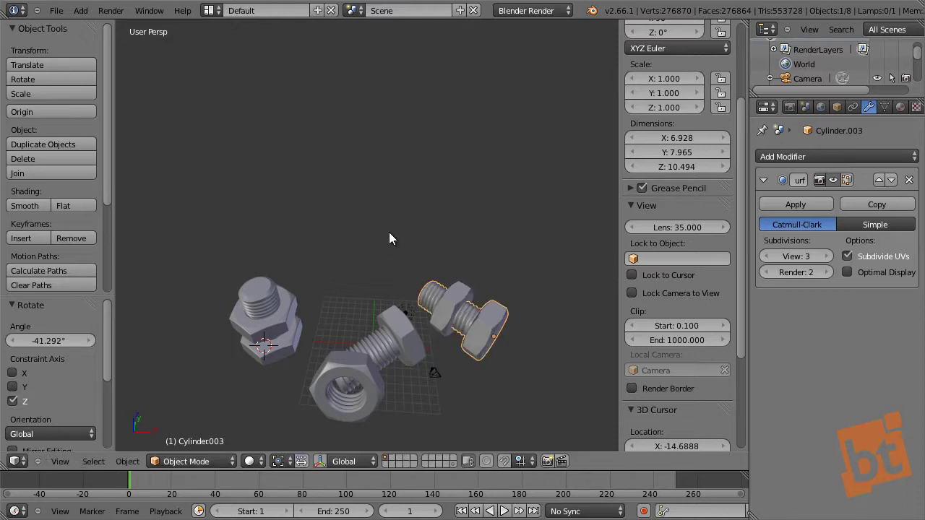
In top orthographic view, move the right bolt up and to the left.
{"action": "key", "text": "KP_5"}
{"action": "key", "text": "KP_7"}
{"action": "key", "text": "g"}
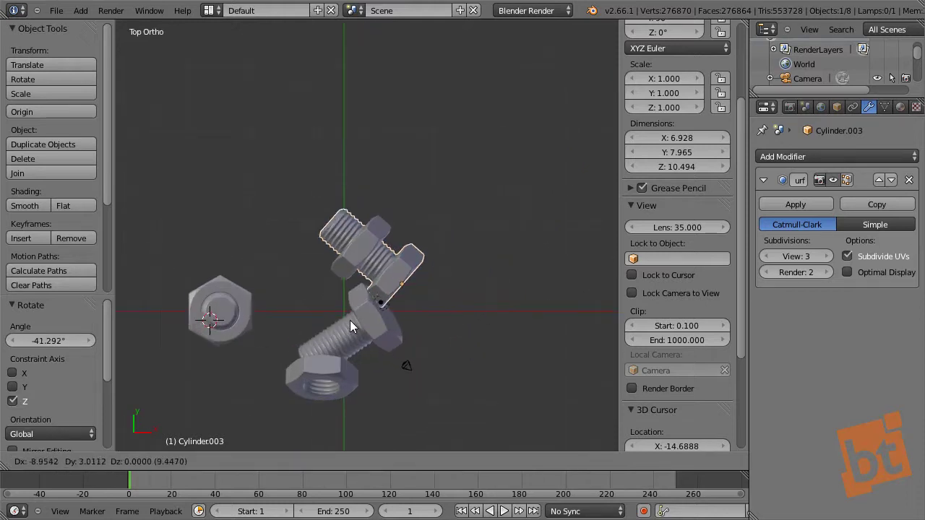
{"action": "left_click", "coordinate": [319, 334]}
Move the small hex nut assembly to the right of the other bolts.
{"action": "right_click", "coordinate": [226, 315]}
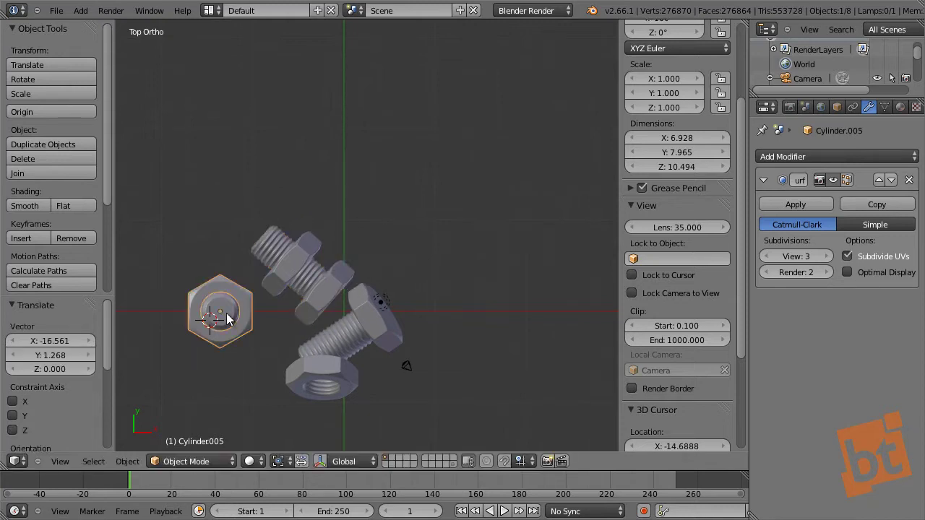
{"action": "key", "text": "g"}
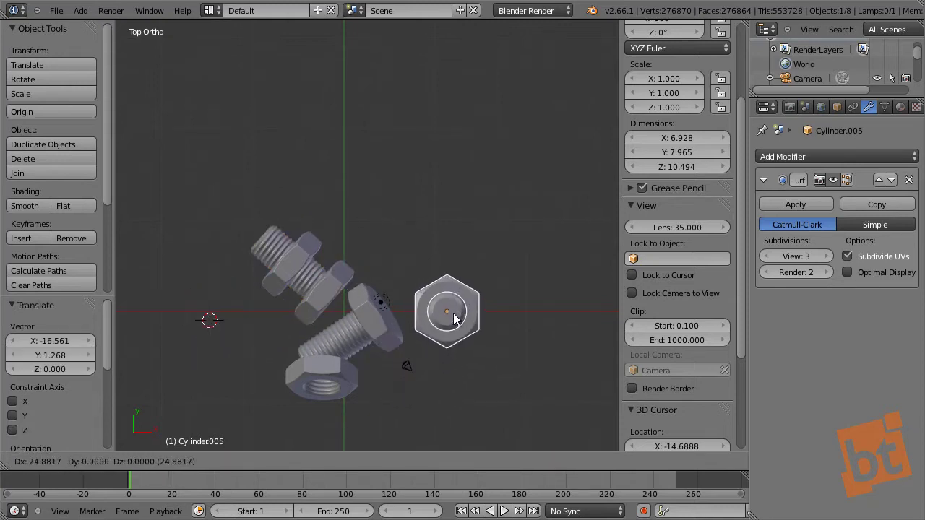
{"action": "left_click", "coordinate": [454, 319]}
{"action": "middle_click_drag", "start_coordinate": [452, 390], "coordinate": [453, 270]}
{"action": "scroll", "coordinate": [331, 282], "scroll_direction": "up", "scroll_amount": 5}
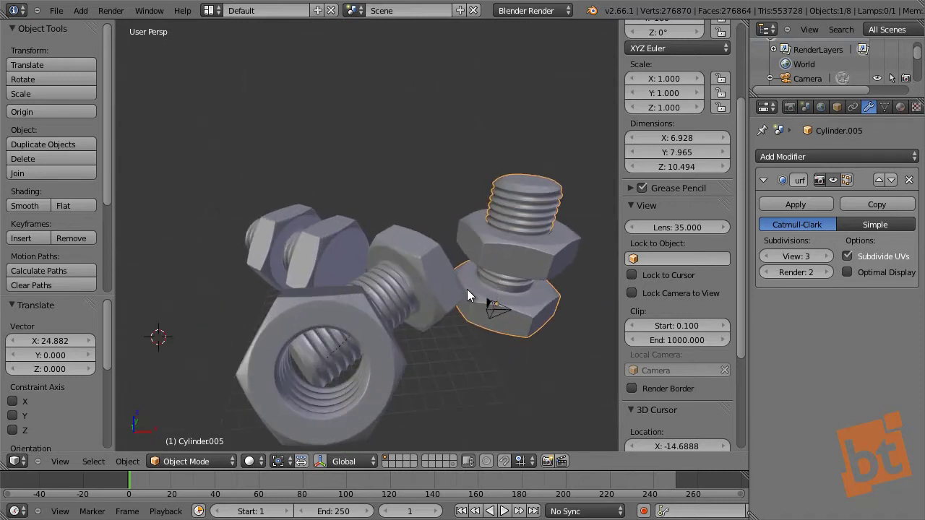
{"action": "scroll", "coordinate": [469, 312], "scroll_direction": "down", "scroll_amount": 4}
{"action": "middle_click_drag", "start_coordinate": [422, 306], "coordinate": [354, 233]}
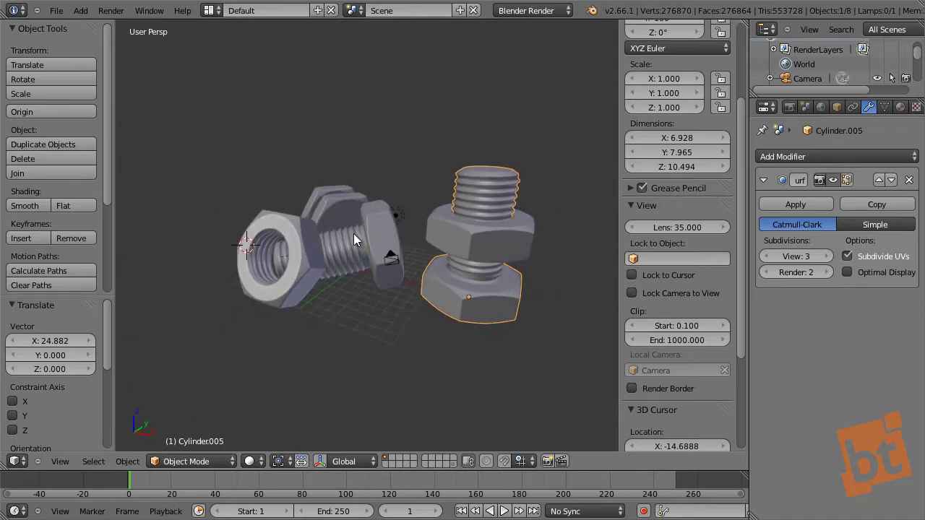
Turn the back bolt about 181° around Z and slide it along the ground.
{"action": "right_click", "coordinate": [346, 214]}
{"action": "key", "text": "r"}
{"action": "key", "text": "z"}
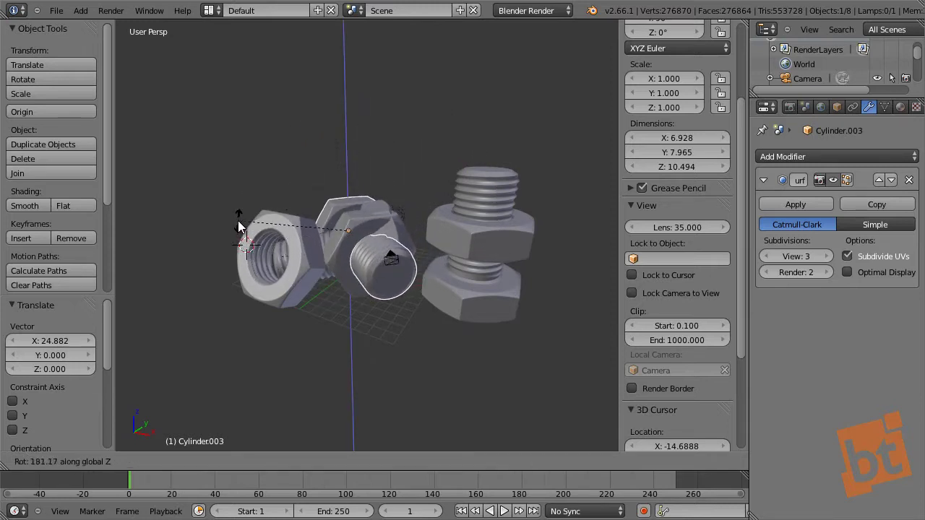
{"action": "left_click", "coordinate": [421, 186]}
{"action": "key", "text": "g"}
{"action": "key", "text": "shift+z"}
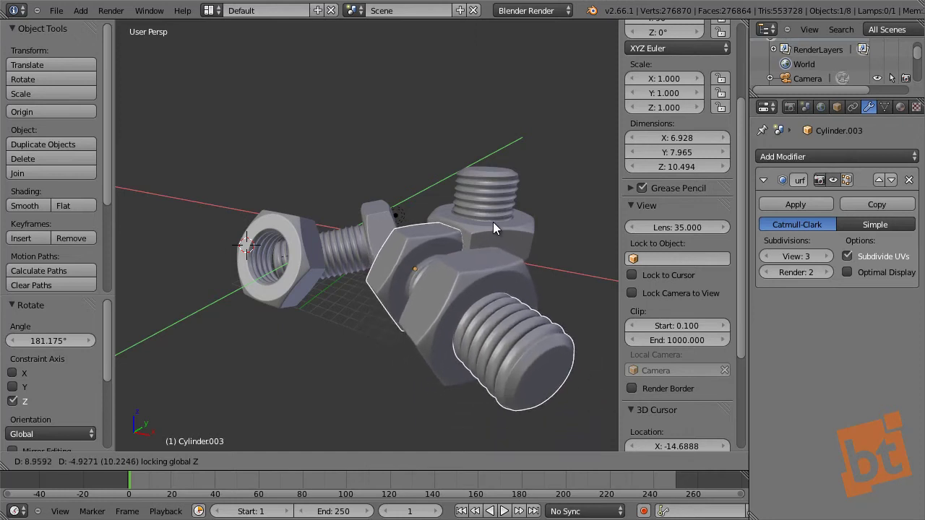
{"action": "left_click", "coordinate": [493, 222]}
Move the upright nut-and-bolt assembly on the ground plane to sit behind the others.
{"action": "right_click", "coordinate": [494, 197]}
{"action": "key", "text": "g"}
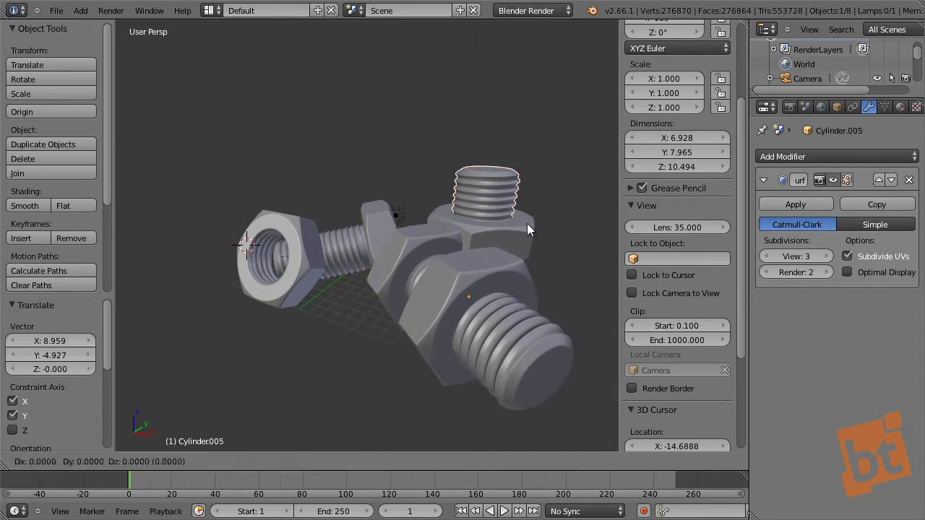
{"action": "key", "text": "shift+z"}
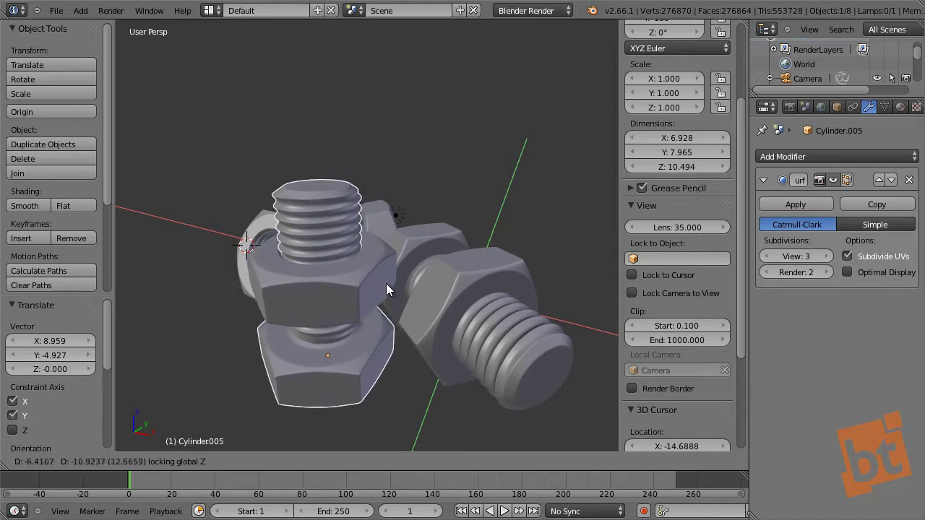
{"action": "left_click", "coordinate": [376, 286]}
{"action": "middle_click_drag", "start_coordinate": [377, 285], "coordinate": [419, 288]}
{"action": "key", "text": "g"}
{"action": "key", "text": "z"}
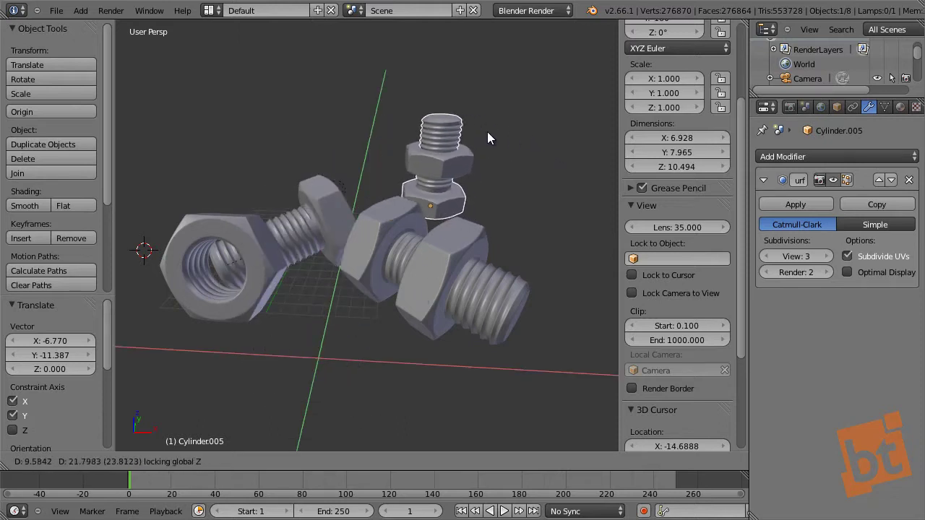
{"action": "left_click", "coordinate": [341, 154]}
Slide the right bolt on the ground, turn it about 124° around Z, and adjust its position.
{"action": "right_click", "coordinate": [412, 217]}
{"action": "key", "text": "g"}
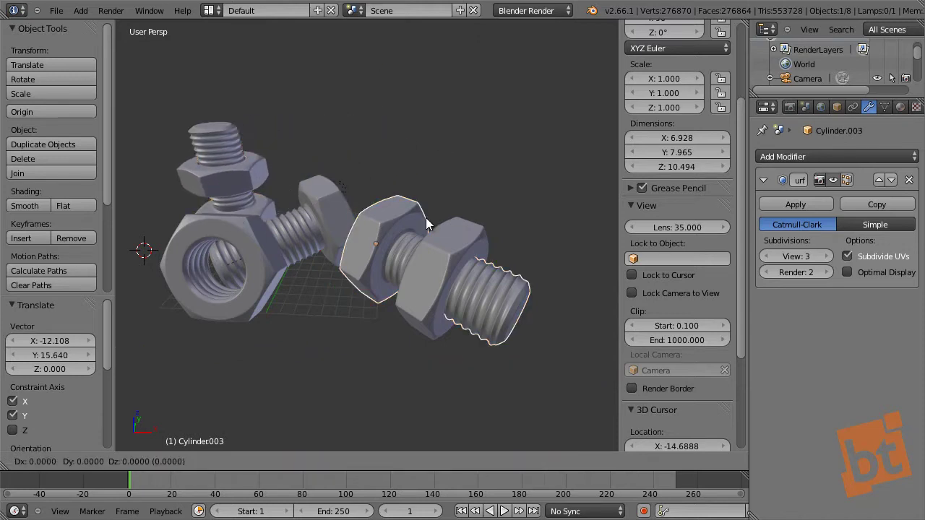
{"action": "key", "text": "shift+z"}
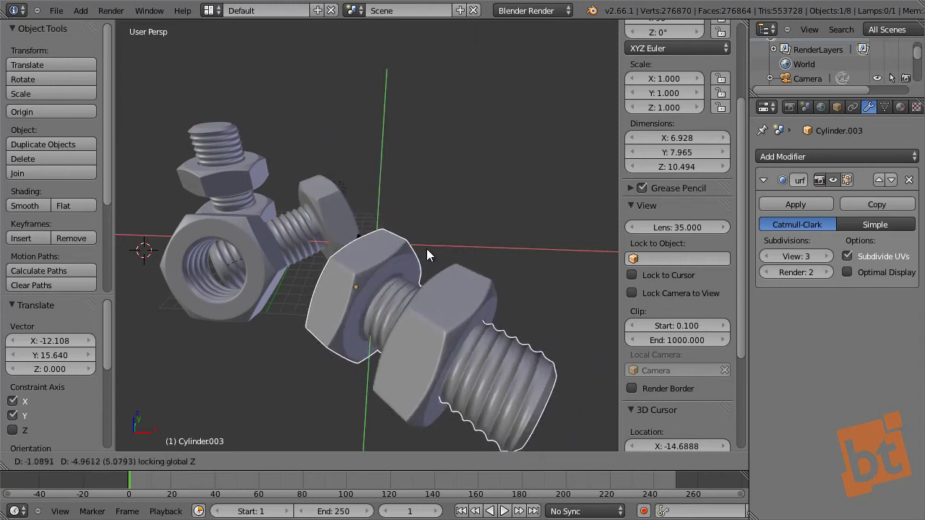
{"action": "left_click", "coordinate": [439, 227]}
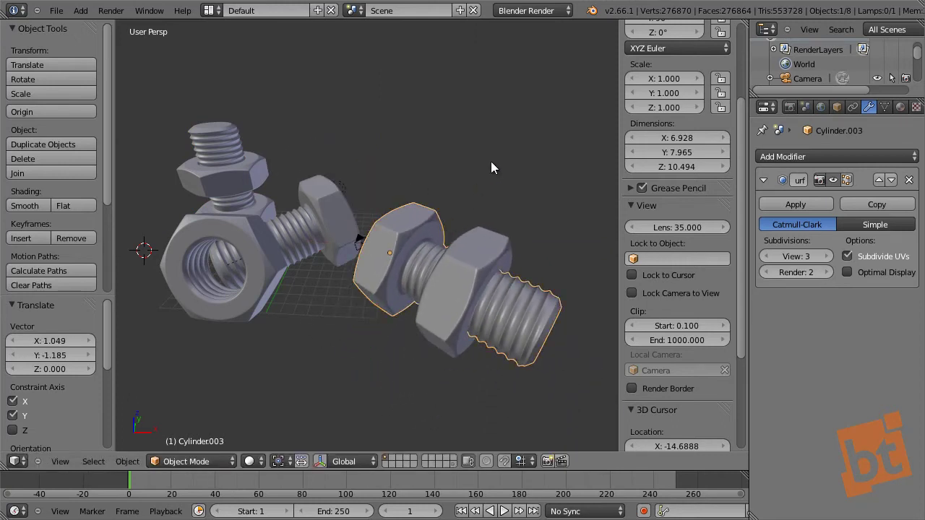
{"action": "key", "text": "r"}
{"action": "key", "text": "z"}
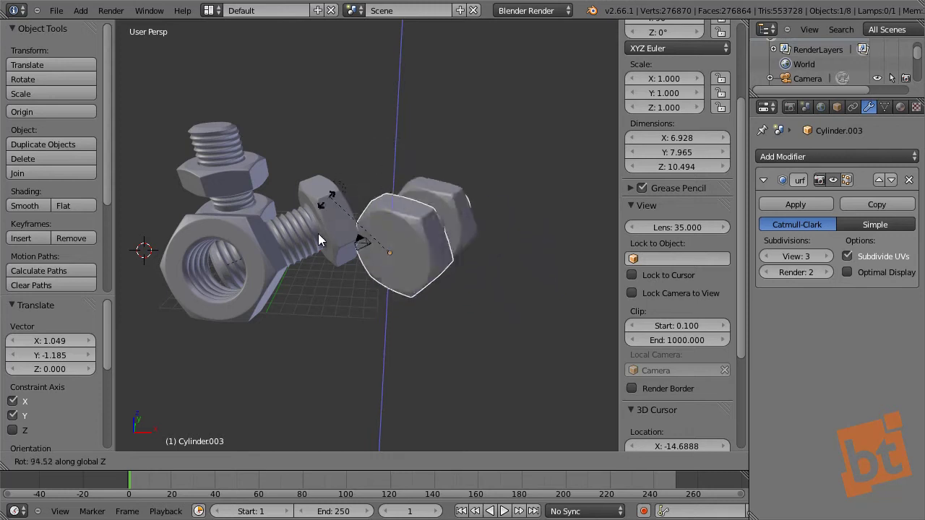
{"action": "left_click", "coordinate": [326, 237]}
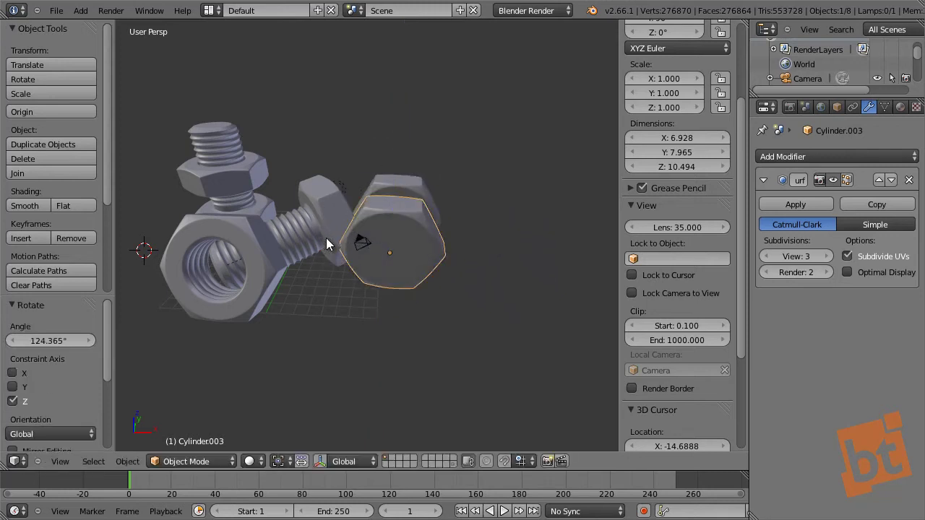
{"action": "key", "text": "g"}
{"action": "key", "text": "shift+z"}
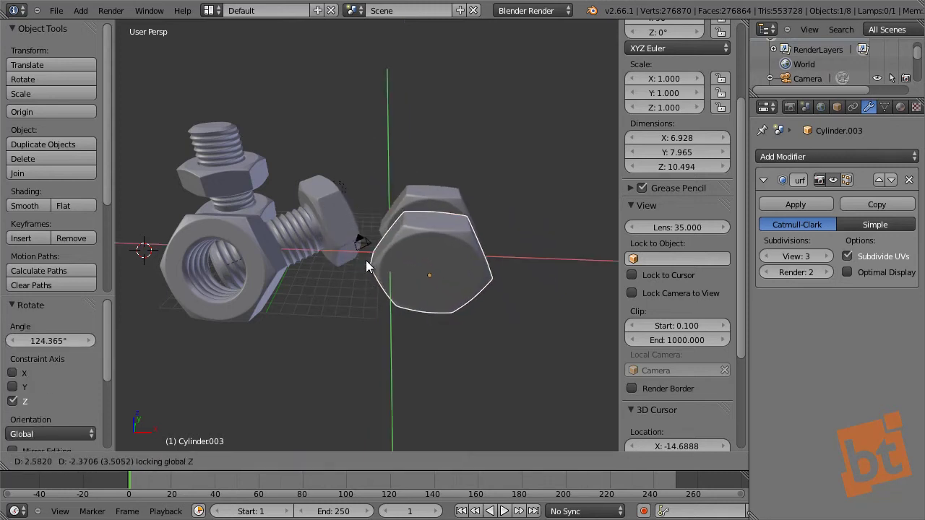
{"action": "left_click", "coordinate": [367, 265]}
Turn the right bolt a further 21° around Z and nudge it along the ground.
{"action": "key", "text": "r"}
{"action": "key", "text": "z"}
{"action": "left_click", "coordinate": [512, 111]}
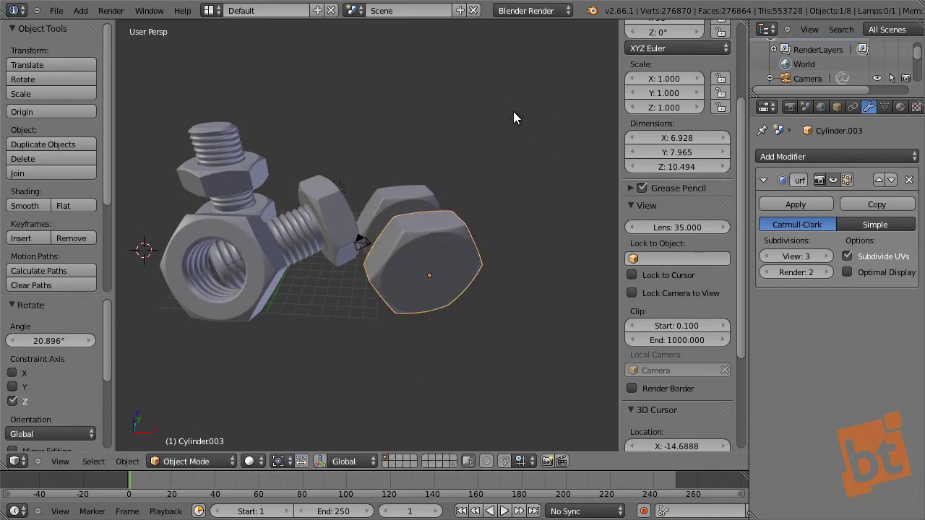
{"action": "key", "text": "g"}
{"action": "key", "text": "shift+z"}
{"action": "left_click", "coordinate": [541, 116]}
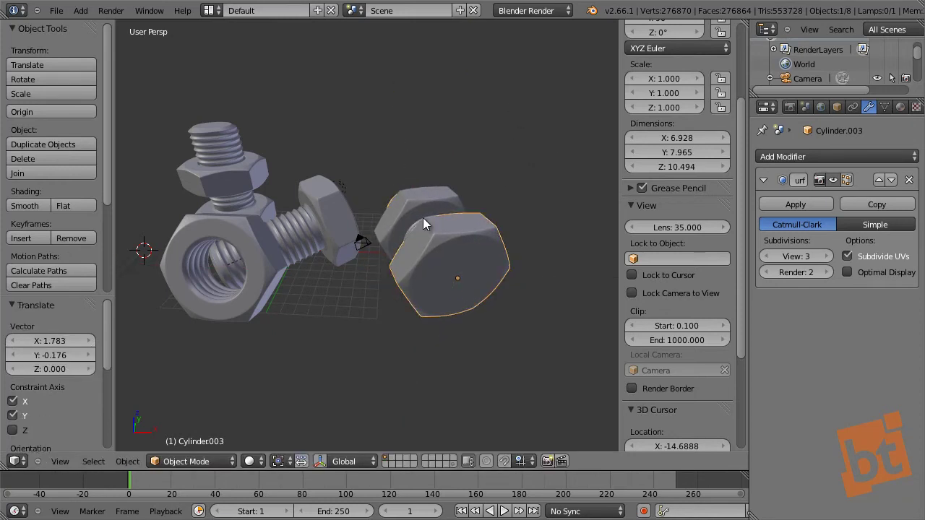
{"action": "middle_click_drag", "start_coordinate": [426, 220], "coordinate": [551, 252]}
{"action": "scroll", "coordinate": [414, 287], "scroll_direction": "up", "scroll_amount": 2}
Rotate the right bolt about 190°, reposition it, then rotate it another 25° around Z.
{"action": "key", "text": "r"}
{"action": "key", "text": "z"}
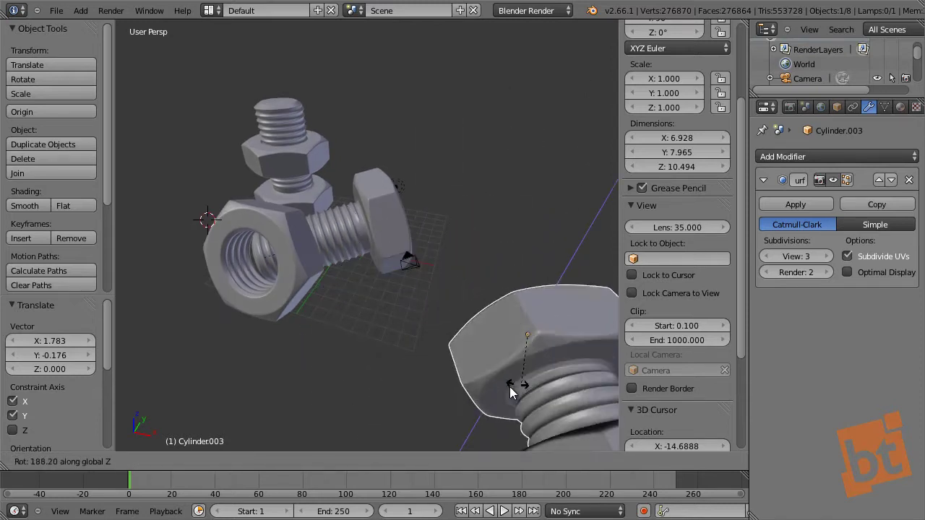
{"action": "left_click", "coordinate": [522, 390]}
{"action": "key", "text": "g"}
{"action": "key", "text": "shift+z"}
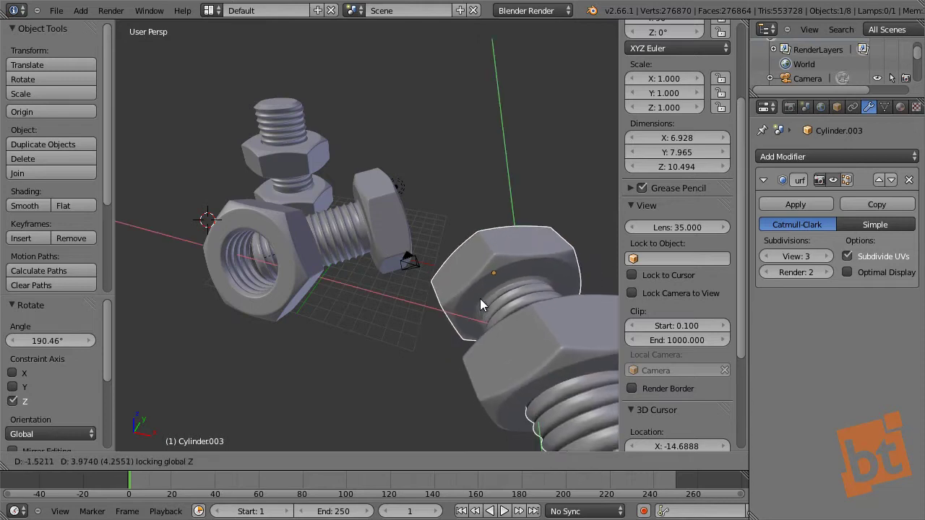
{"action": "left_click", "coordinate": [494, 314]}
{"action": "key", "text": "r"}
{"action": "key", "text": "z"}
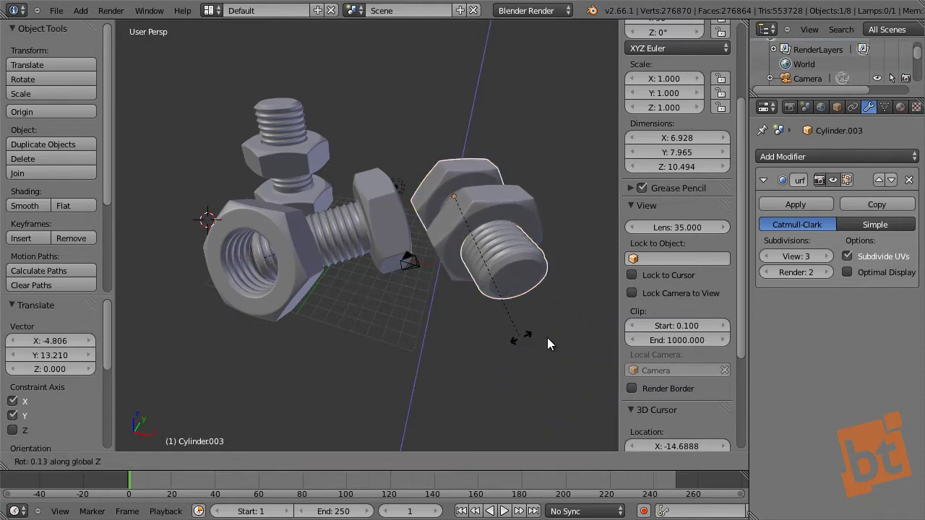
{"action": "left_click", "coordinate": [591, 318]}
{"action": "middle_click_drag", "start_coordinate": [534, 332], "coordinate": [483, 350]}
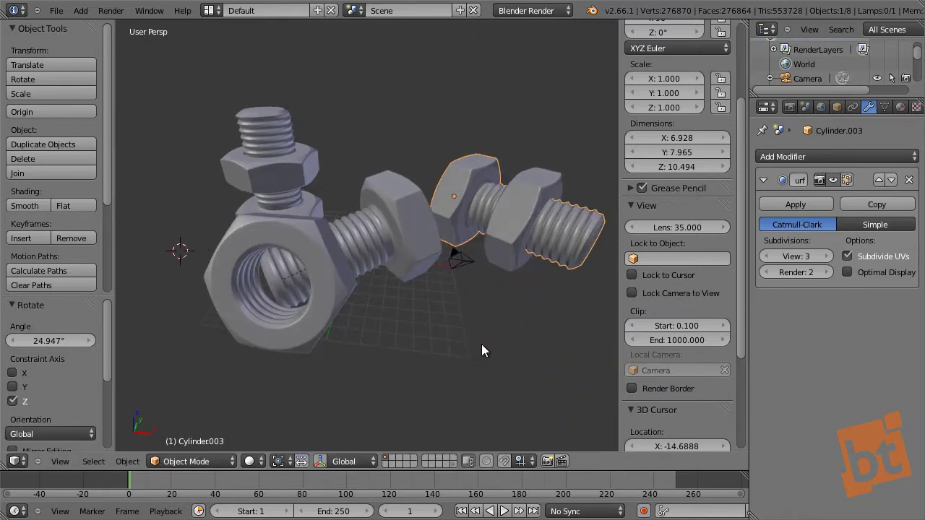
Shift the upright nut-and-bolt assembly along X and then along Y.
{"action": "right_click", "coordinate": [301, 207]}
{"action": "key", "text": "g"}
{"action": "key", "text": "x"}
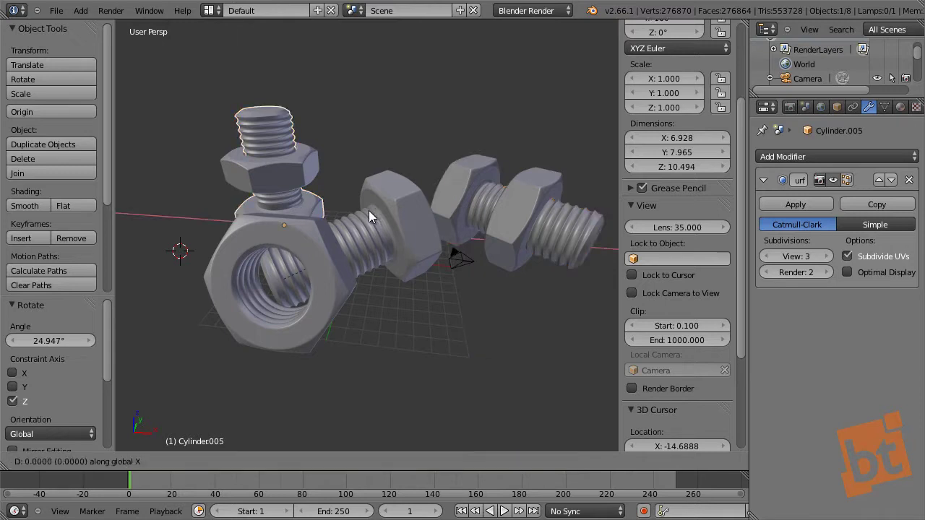
{"action": "left_click", "coordinate": [363, 211]}
{"action": "key", "text": "g"}
{"action": "key", "text": "y"}
{"action": "left_click", "coordinate": [376, 187]}
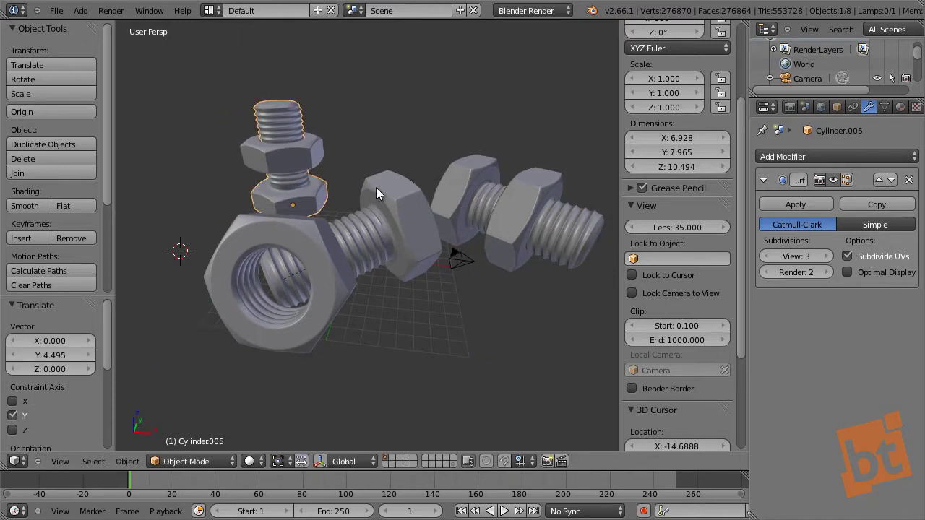
{"action": "middle_click_drag", "start_coordinate": [439, 247], "coordinate": [420, 285]}
Slide the middle bolt sideways on the ground, then align the camera to the current view.
{"action": "key", "text": "a"}
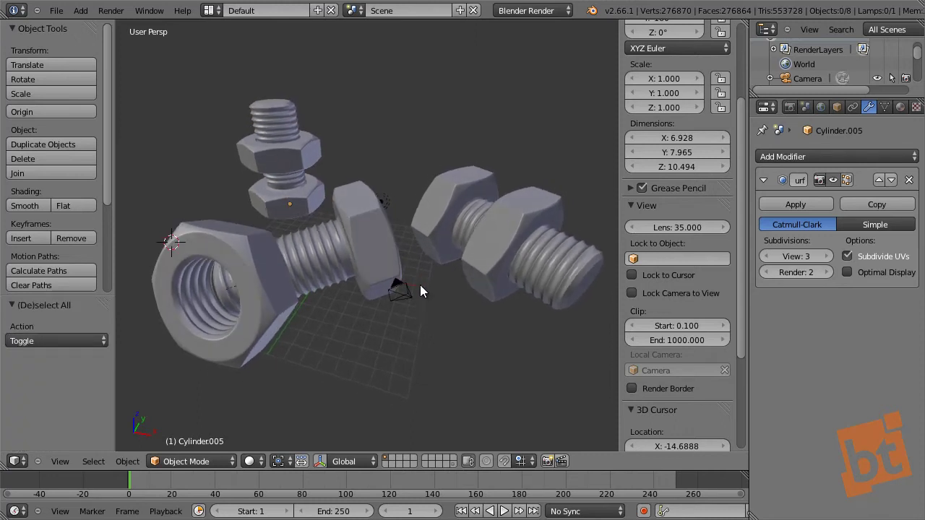
{"action": "right_click", "coordinate": [373, 248]}
{"action": "key", "text": "g"}
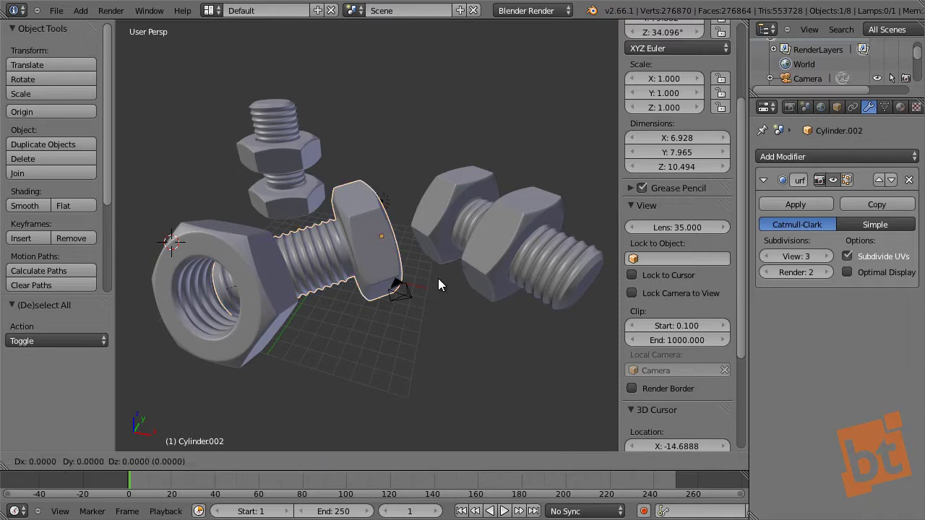
{"action": "key", "text": "shift+z"}
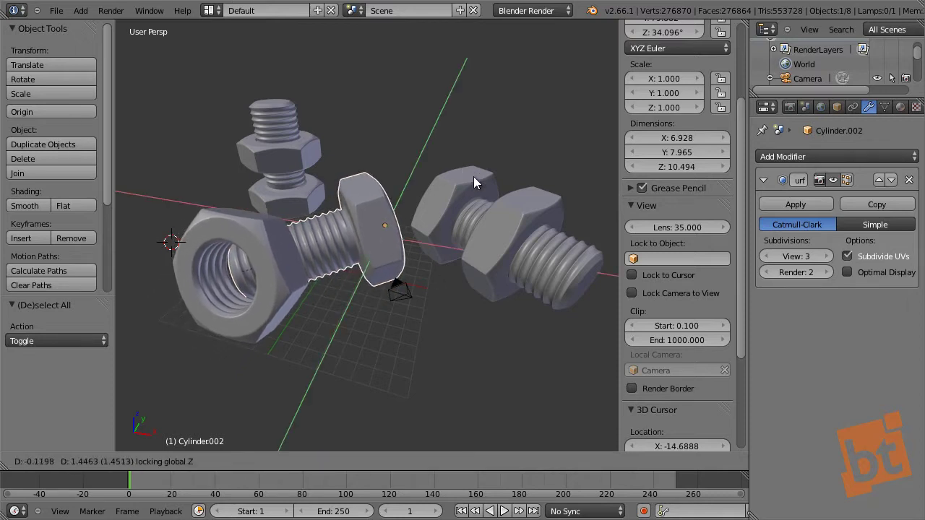
{"action": "left_click", "coordinate": [474, 182]}
{"action": "key", "text": "a"}
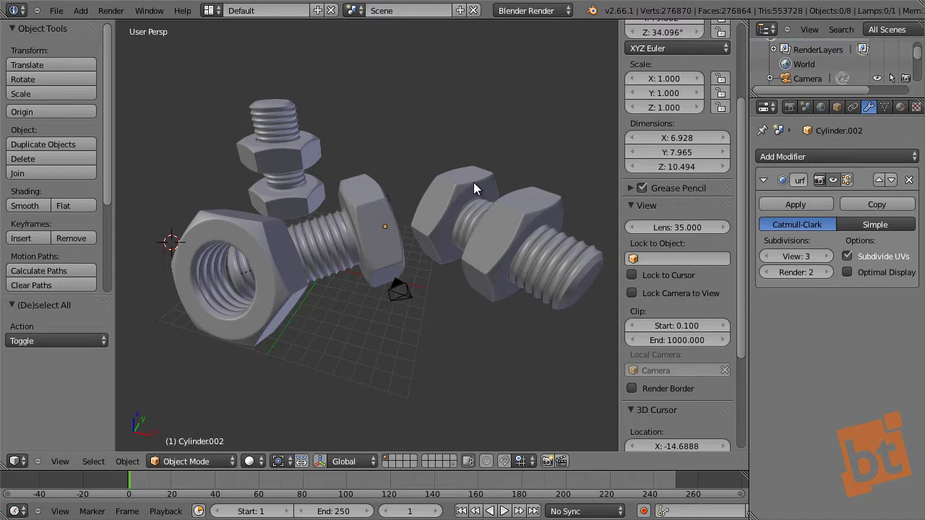
{"action": "key", "text": "ctrl+alt+KP_0"}
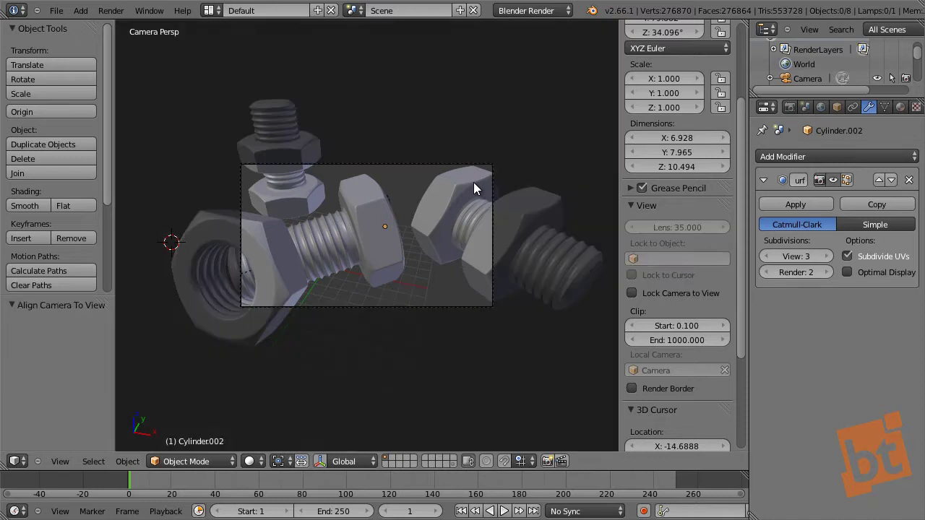
Dolly the camera back along its view axis and re-centre it at 13.526, -32.26, 28.415.
{"action": "right_click", "coordinate": [403, 165]}
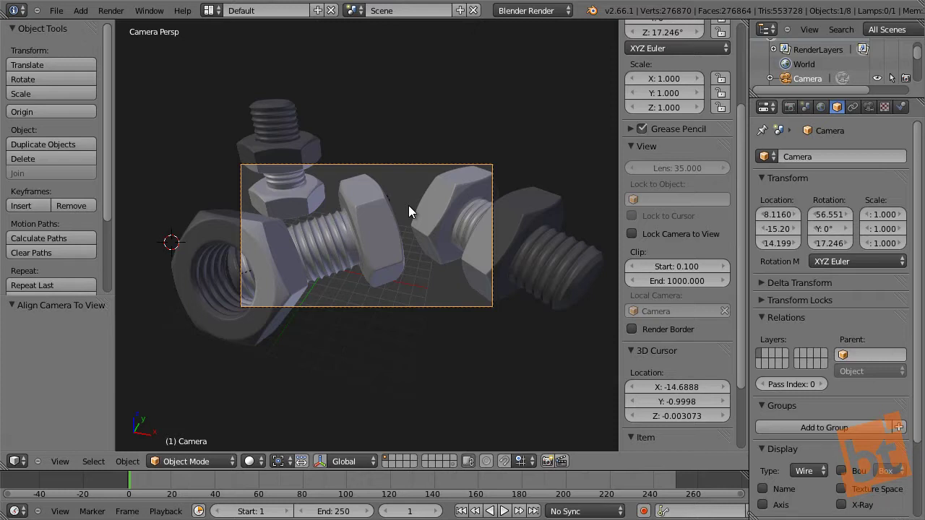
{"action": "key", "text": "g"}
{"action": "key", "text": "z"}
{"action": "key", "text": "z"}
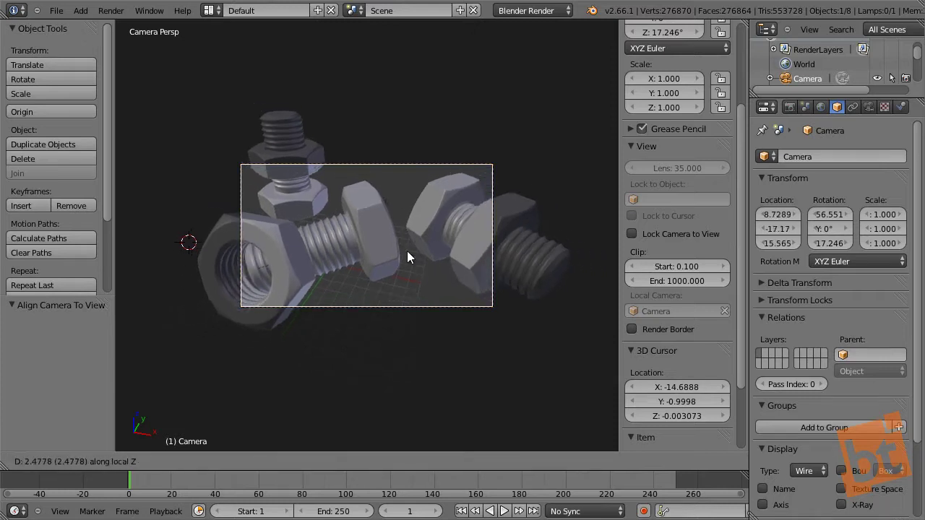
{"action": "left_click", "coordinate": [408, 302]}
{"action": "key", "text": "g"}
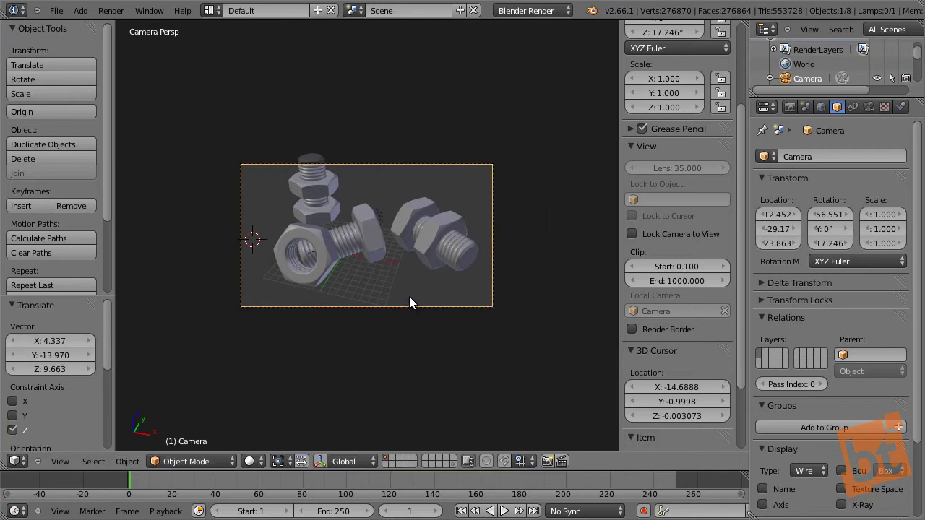
{"action": "left_click", "coordinate": [414, 207]}
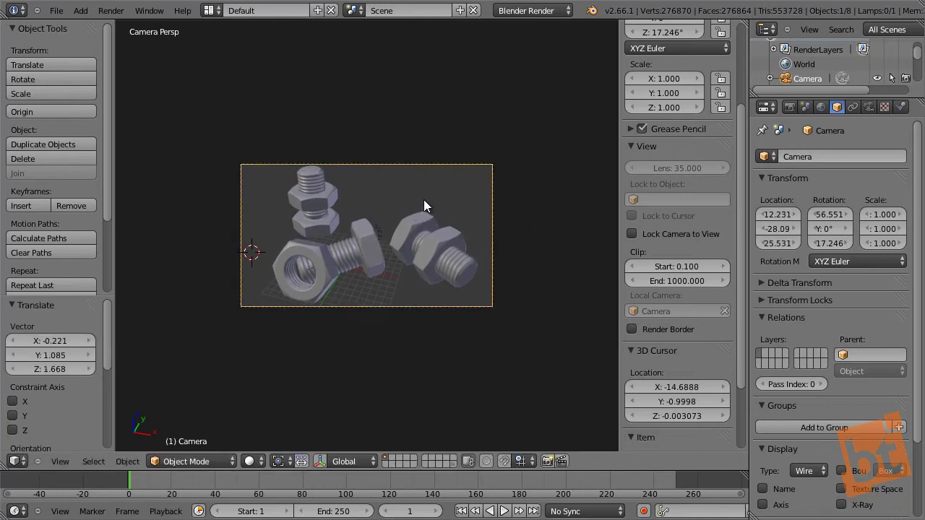
{"action": "scroll", "coordinate": [423, 200], "scroll_direction": "down", "scroll_amount": 5}
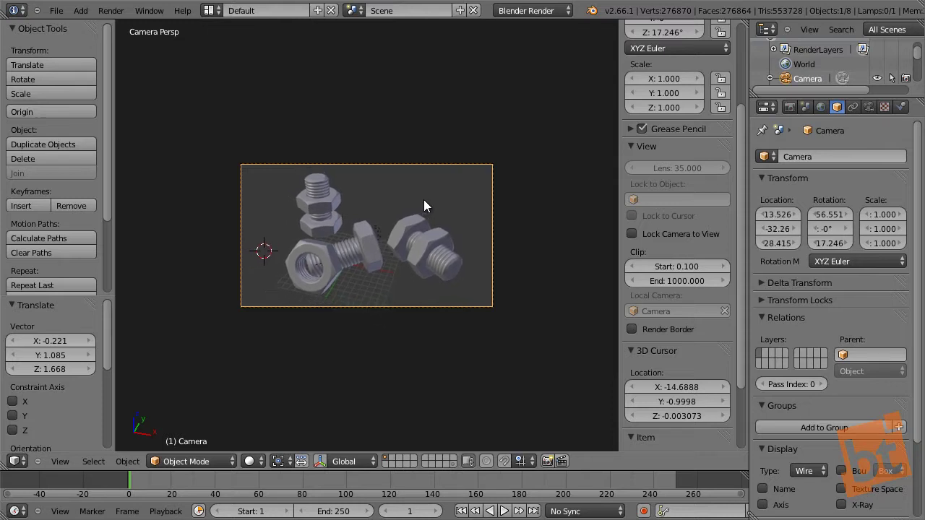
{"action": "scroll", "coordinate": [365, 235], "scroll_direction": "up", "scroll_amount": 3}
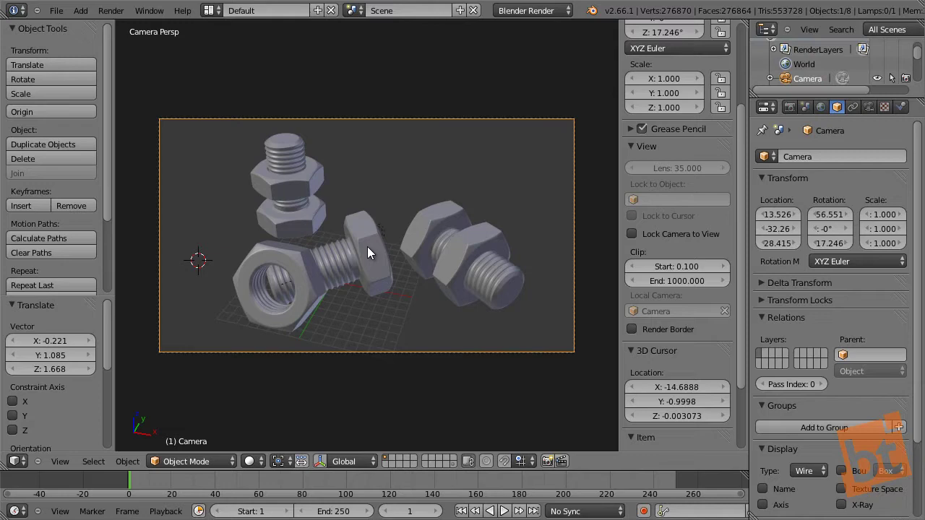
Switch to front orthographic view in wireframe shading and zoom to frame the bolts.
{"action": "key", "text": "KP_1"}
{"action": "key", "text": "z"}
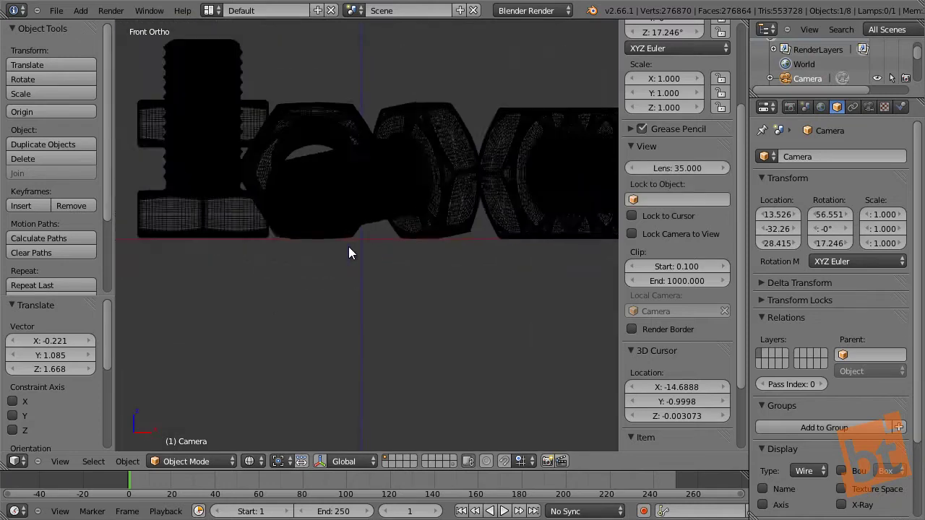
{"action": "scroll", "coordinate": [516, 253], "scroll_direction": "up", "scroll_amount": 3}
{"action": "scroll", "coordinate": [506, 244], "scroll_direction": "down", "scroll_amount": 4, "text": "ctrl"}
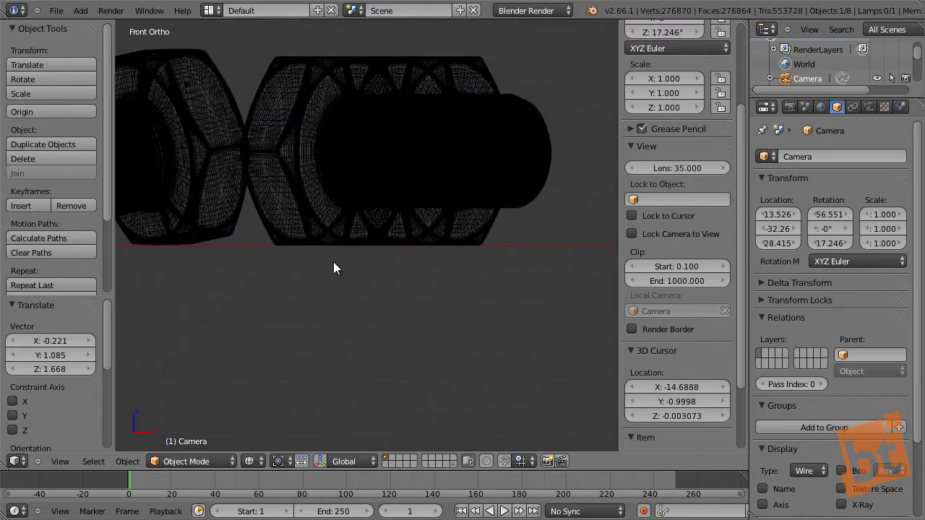
{"action": "scroll", "coordinate": [306, 269], "scroll_direction": "up", "scroll_amount": 5, "text": "ctrl"}
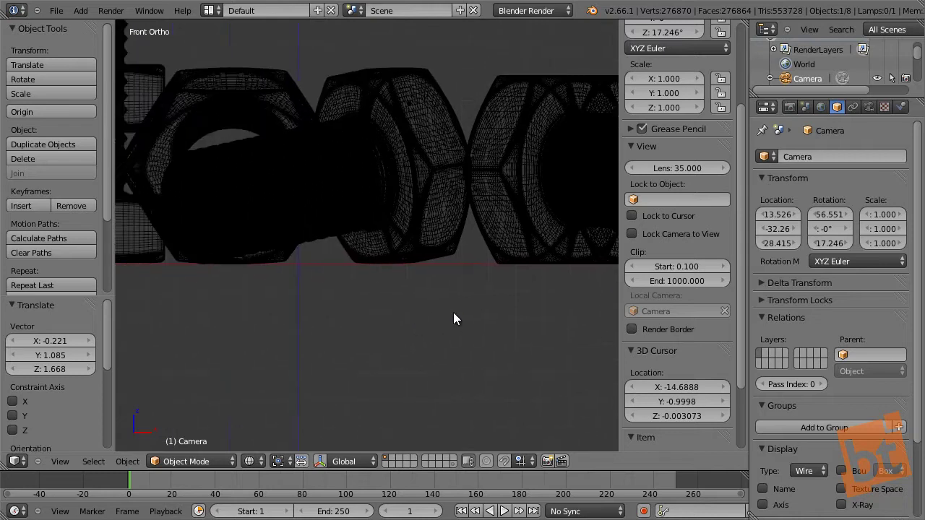
{"action": "scroll", "coordinate": [486, 329], "scroll_direction": "up", "scroll_amount": 4, "text": "ctrl"}
{"action": "scroll", "coordinate": [398, 403], "scroll_direction": "down", "scroll_amount": 3}
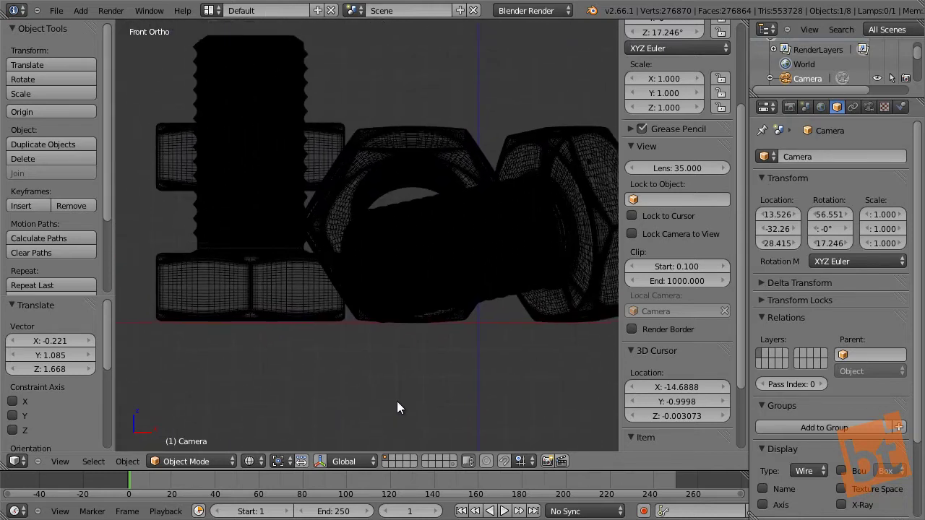
{"action": "scroll", "coordinate": [393, 365], "scroll_direction": "up", "scroll_amount": 3, "text": "shift"}
In top view, snap the 3D cursor back to the world origin and bring up the Add menu.
{"action": "key", "text": "KP_7"}
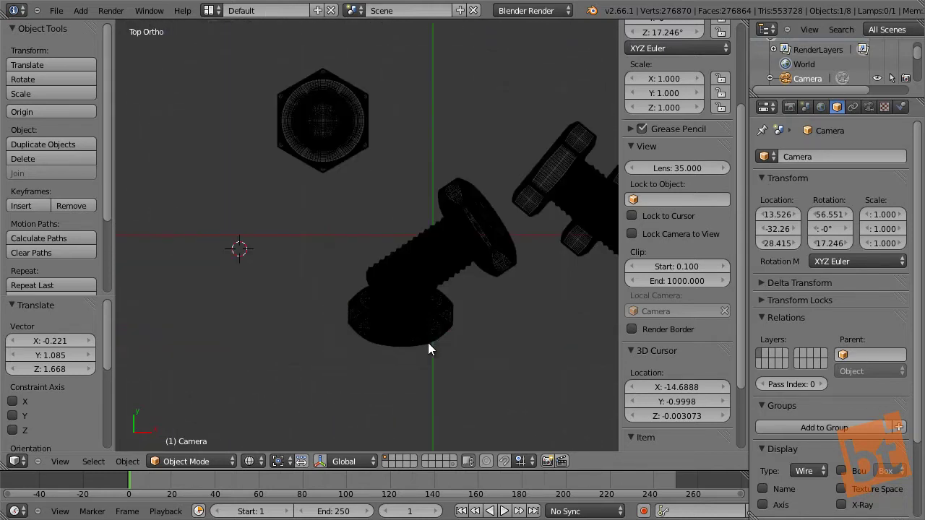
{"action": "scroll", "coordinate": [424, 303], "scroll_direction": "down", "scroll_amount": 2, "text": "ctrl"}
{"action": "scroll", "coordinate": [382, 253], "scroll_direction": "down", "scroll_amount": 2}
{"action": "scroll", "coordinate": [377, 248], "scroll_direction": "up", "scroll_amount": 3, "text": "shift"}
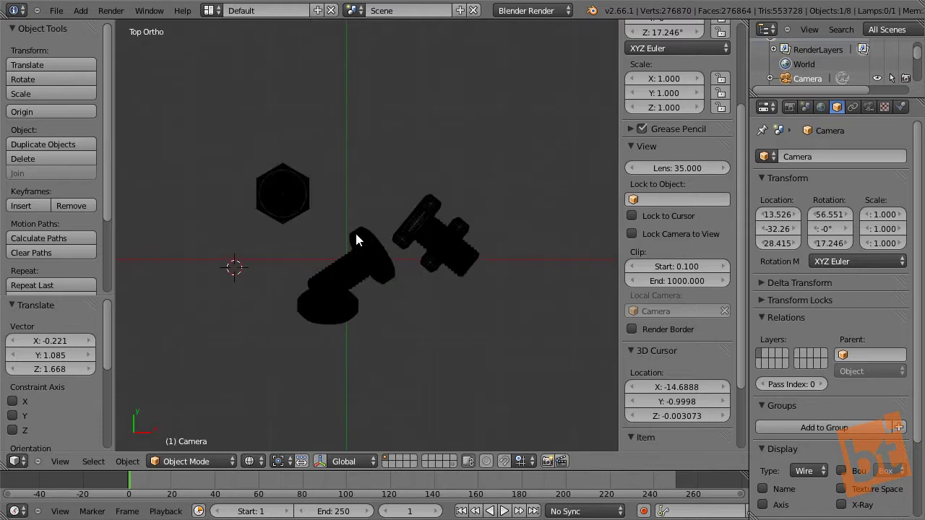
{"action": "key", "text": "shift+c"}
{"action": "scroll", "coordinate": [347, 187], "scroll_direction": "down", "scroll_amount": 1}
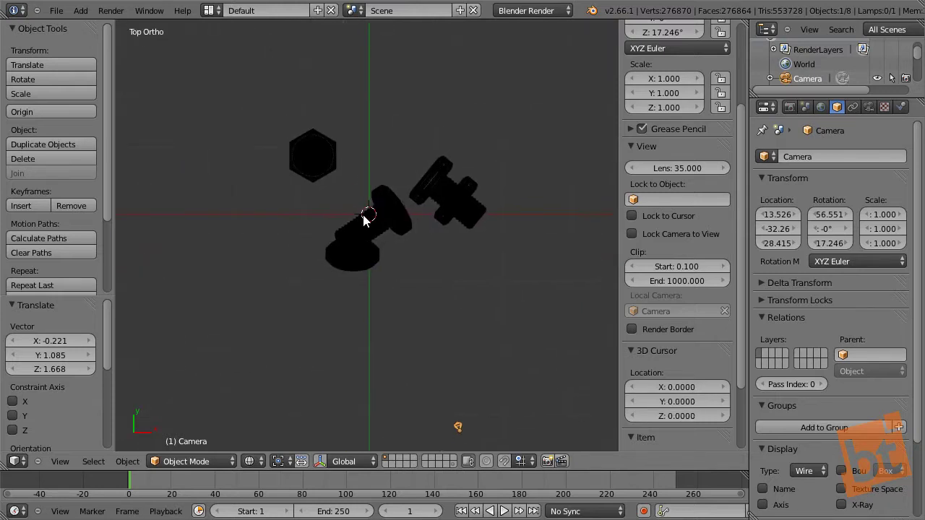
{"action": "scroll", "coordinate": [374, 209], "scroll_direction": "up", "scroll_amount": 3}
{"action": "scroll", "coordinate": [419, 217], "scroll_direction": "down", "scroll_amount": 3}
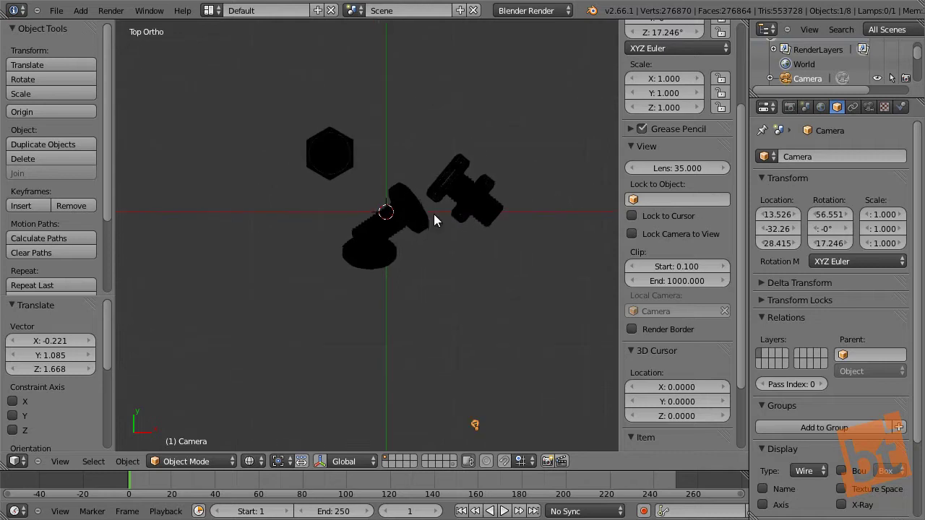
{"action": "scroll", "coordinate": [386, 166], "scroll_direction": "up", "scroll_amount": 2, "text": "shift"}
{"action": "key", "text": "shift+a"}
Add a mesh plane at the origin and scale it up several times.
{"action": "mouse_move", "coordinate": [386, 165]}
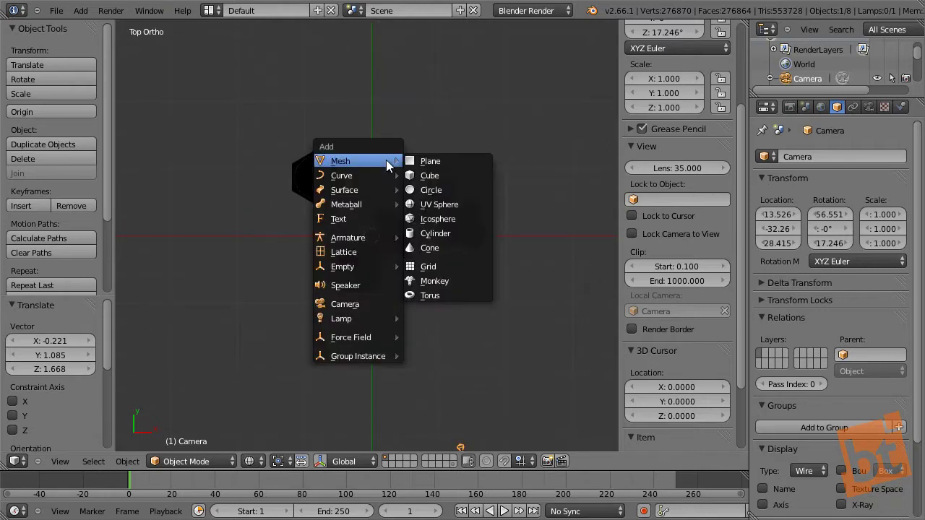
{"action": "left_click", "coordinate": [432, 162]}
{"action": "key", "text": "s"}
{"action": "left_click", "coordinate": [545, 95]}
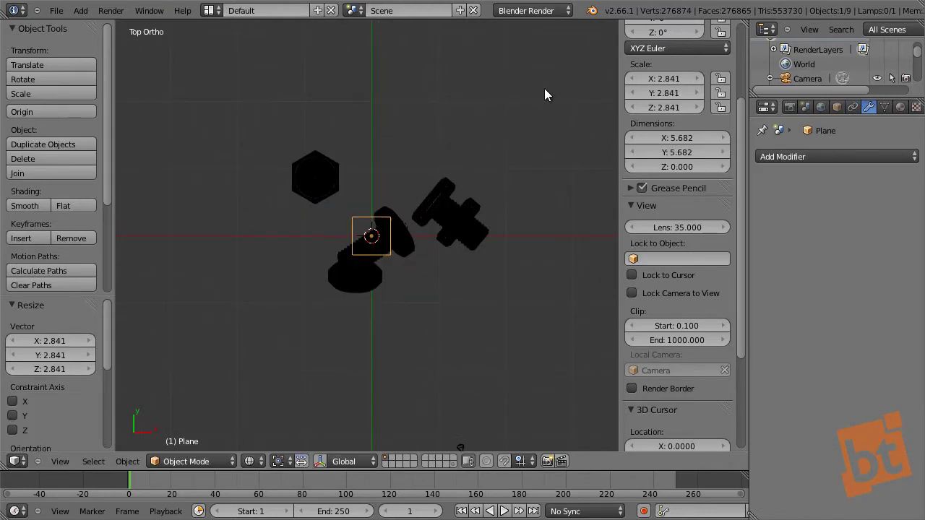
{"action": "key", "text": "s"}
{"action": "left_click", "coordinate": [531, 149]}
{"action": "key", "text": "s"}
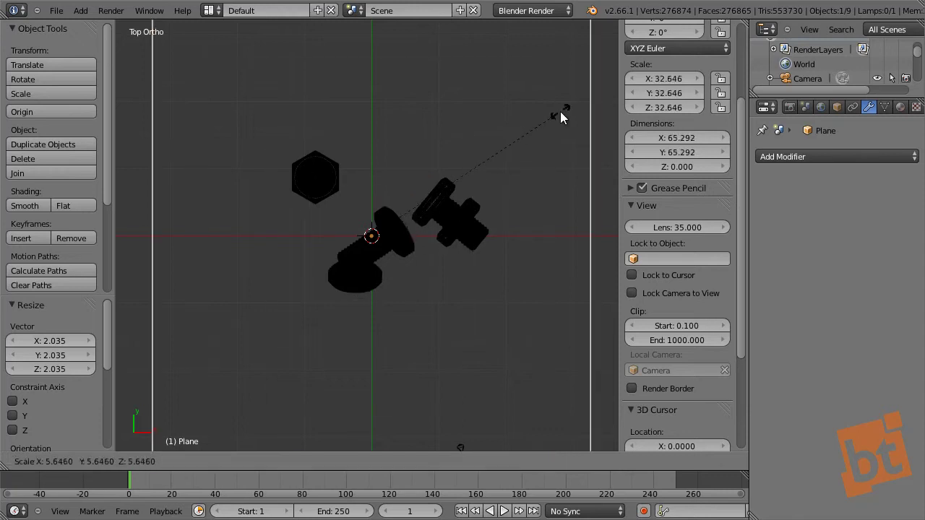
{"action": "left_click", "coordinate": [475, 170]}
{"action": "key", "text": "s"}
{"action": "left_click", "coordinate": [505, 152]}
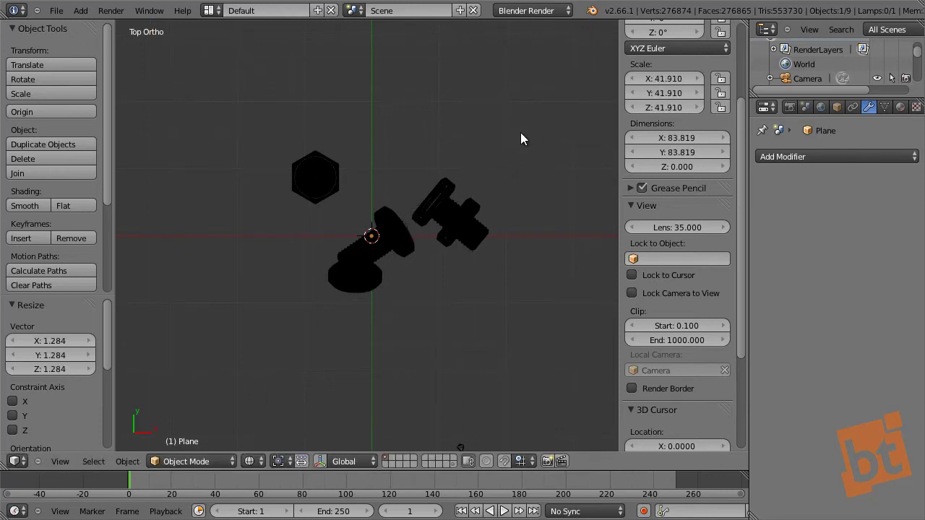
{"action": "key", "text": "s"}
{"action": "left_click", "coordinate": [500, 160]}
In camera view, push the ground plane back along Y and shift it left along X.
{"action": "middle_click_drag", "start_coordinate": [448, 272], "coordinate": [424, 219]}
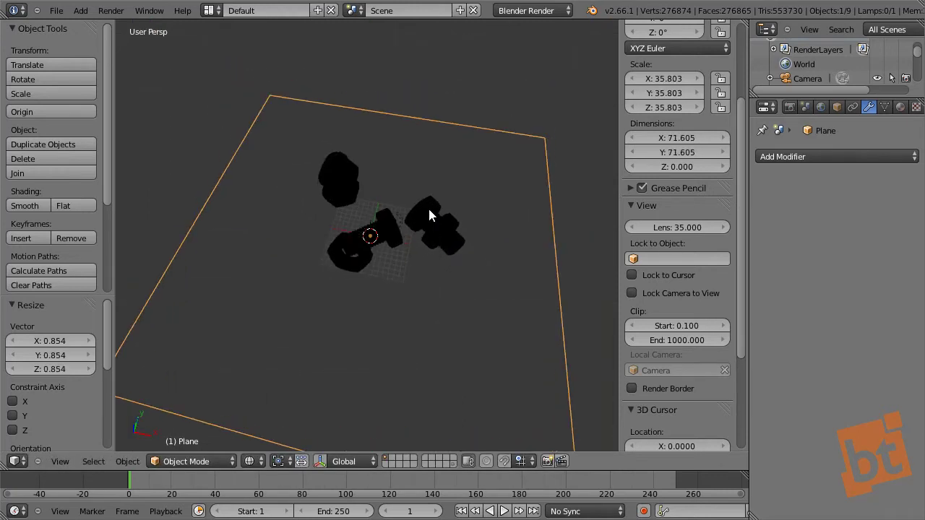
{"action": "key", "text": "KP_0"}
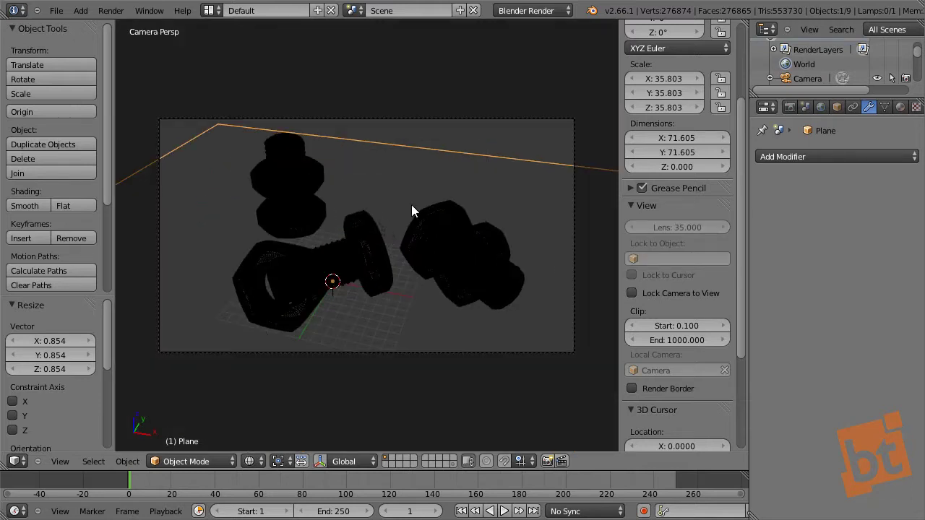
{"action": "key", "text": "g"}
{"action": "key", "text": "y"}
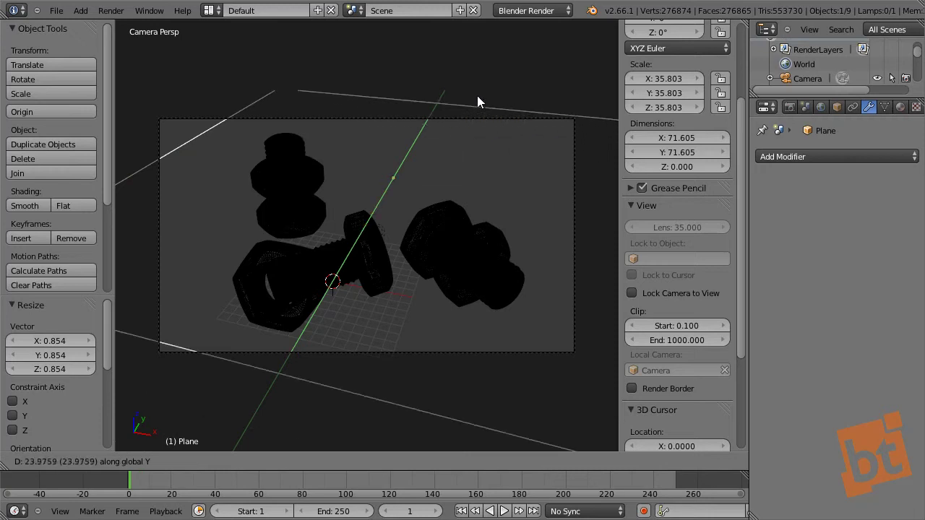
{"action": "left_click", "coordinate": [466, 137]}
{"action": "key", "text": "g"}
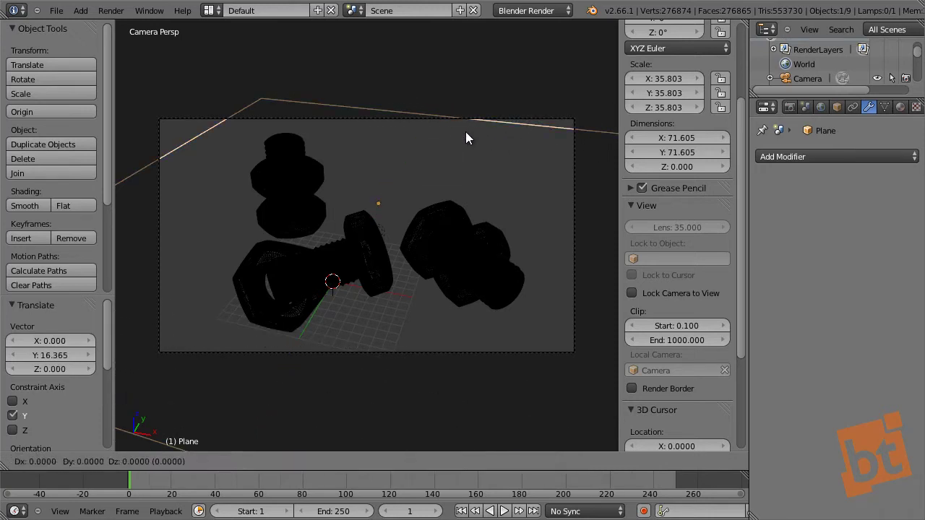
{"action": "key", "text": "x"}
{"action": "left_click", "coordinate": [406, 133]}
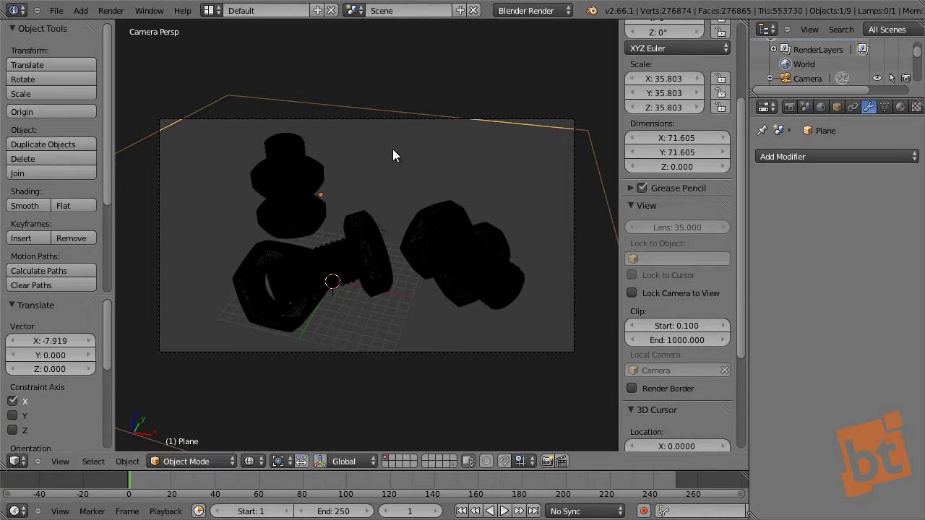
Enlarge the ground plane to about 112.906 units wide and save as screw_08.blend.
{"action": "key", "text": "s"}
{"action": "left_click", "coordinate": [423, 117]}
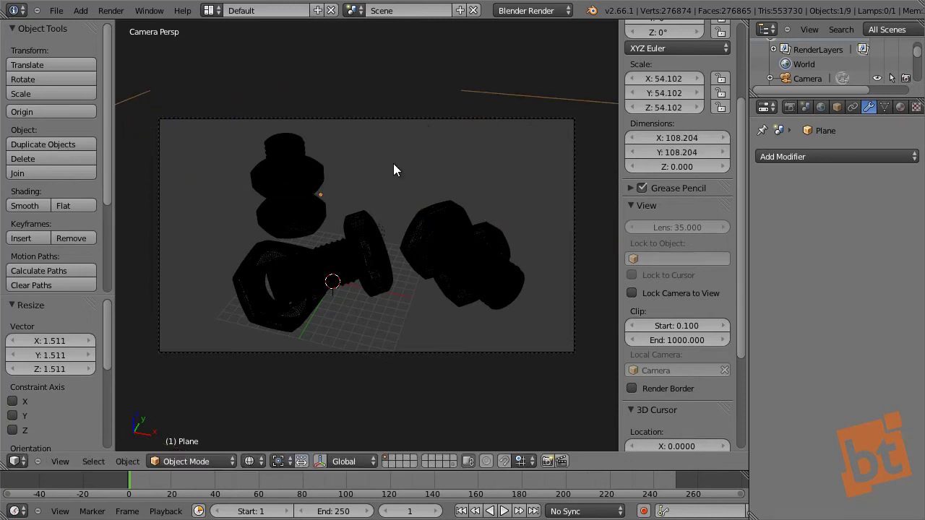
{"action": "key", "text": "s"}
{"action": "left_click", "coordinate": [394, 201]}
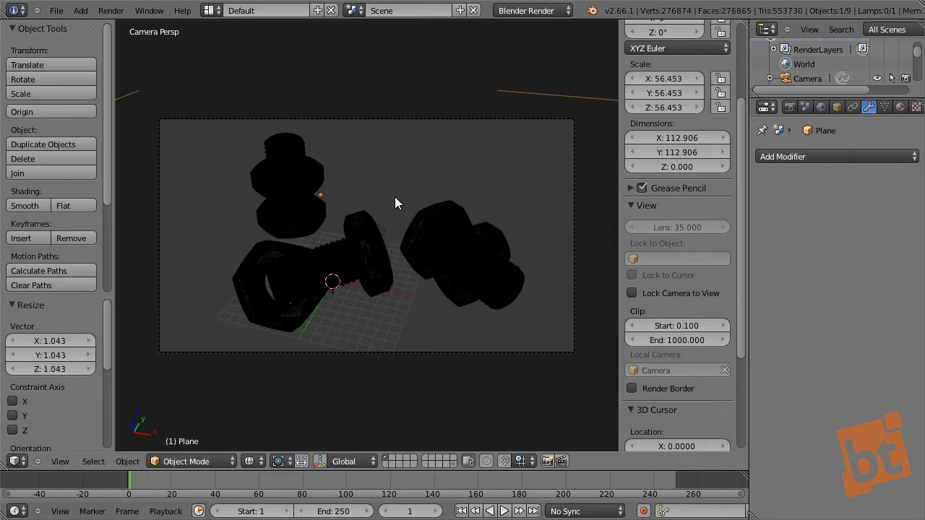
{"action": "key", "text": "ctrl+shift+s"}
Save the scene as screw_08.blend and return the maximized view to the camera angle.
{"action": "key", "text": "KP_Add"}
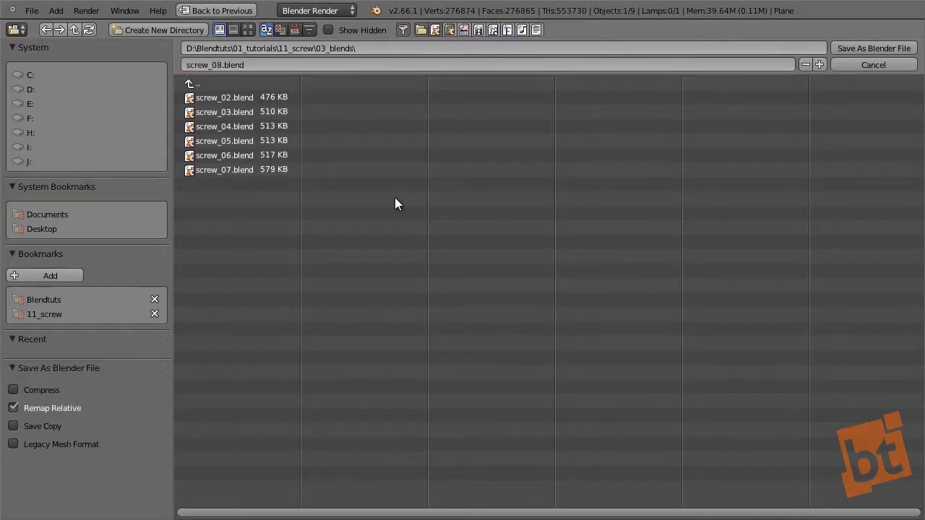
{"action": "key", "text": "Return"}
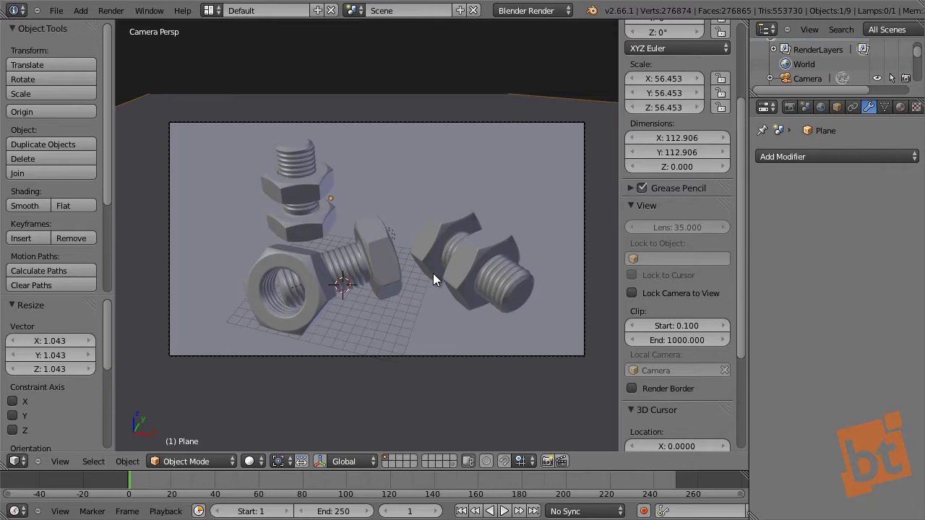
{"action": "key", "text": "ctrl+Up"}
{"action": "middle_click_drag", "start_coordinate": [433, 273], "coordinate": [492, 285]}
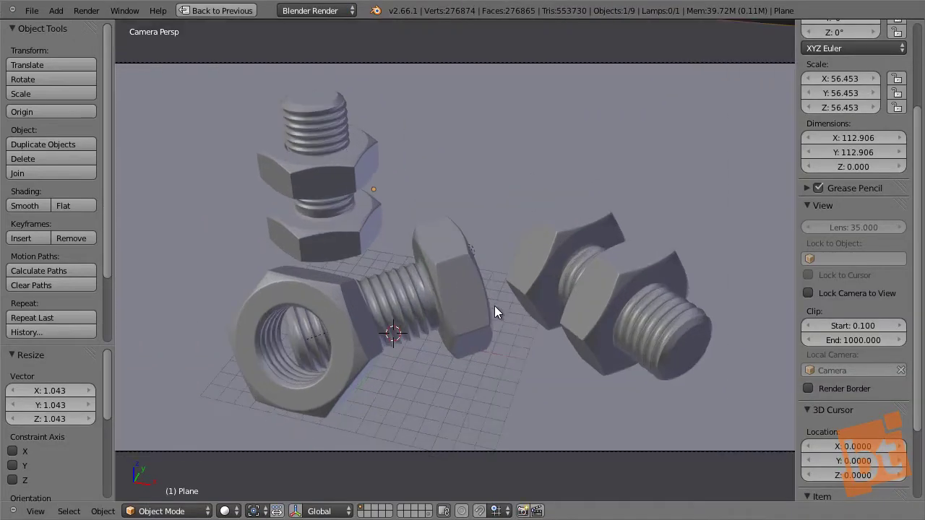
{"action": "key", "text": "KP_0"}
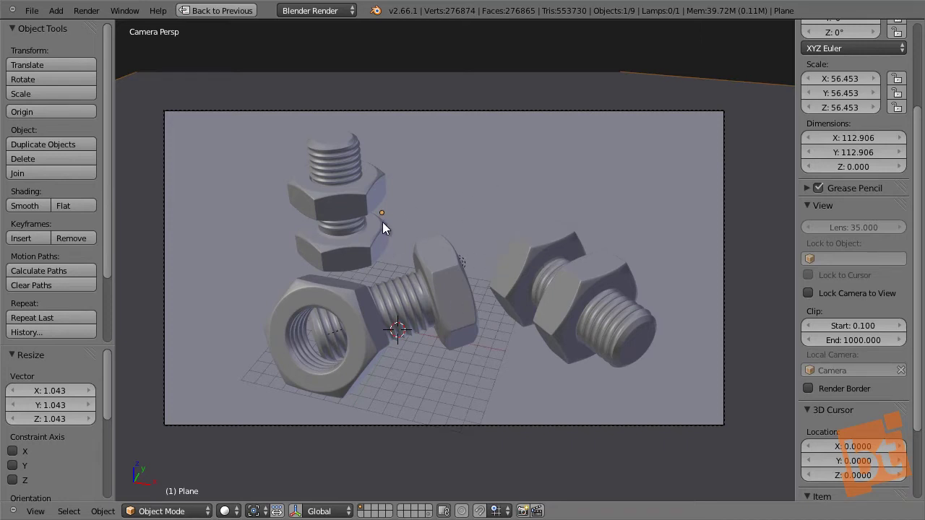
{"action": "key", "text": "ctrl+Up"}
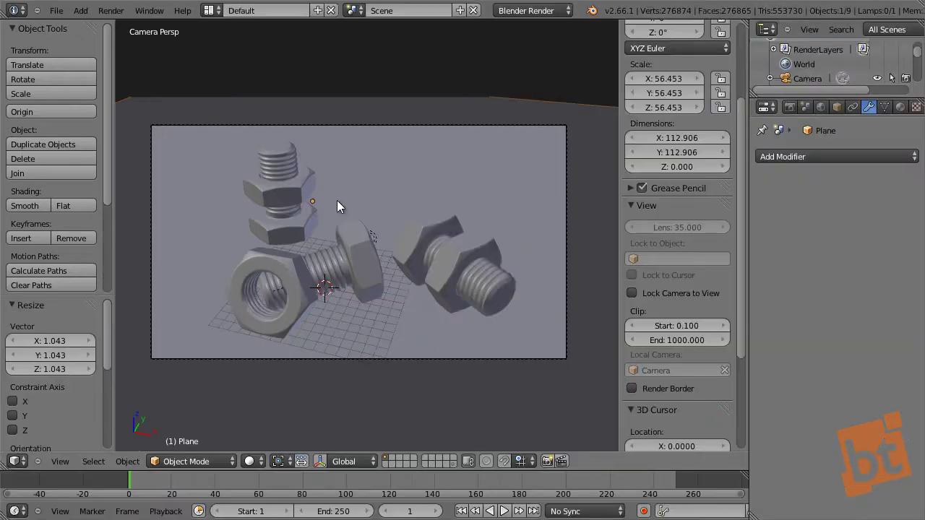
Select the top nut and switch the render engine to Cycles Render.
{"action": "right_click", "coordinate": [307, 180]}
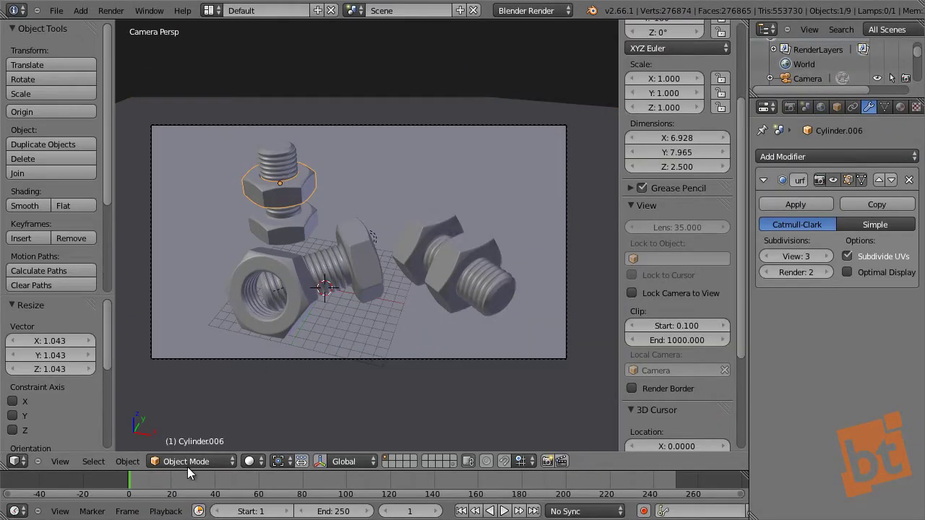
{"action": "left_click", "coordinate": [248, 461]}
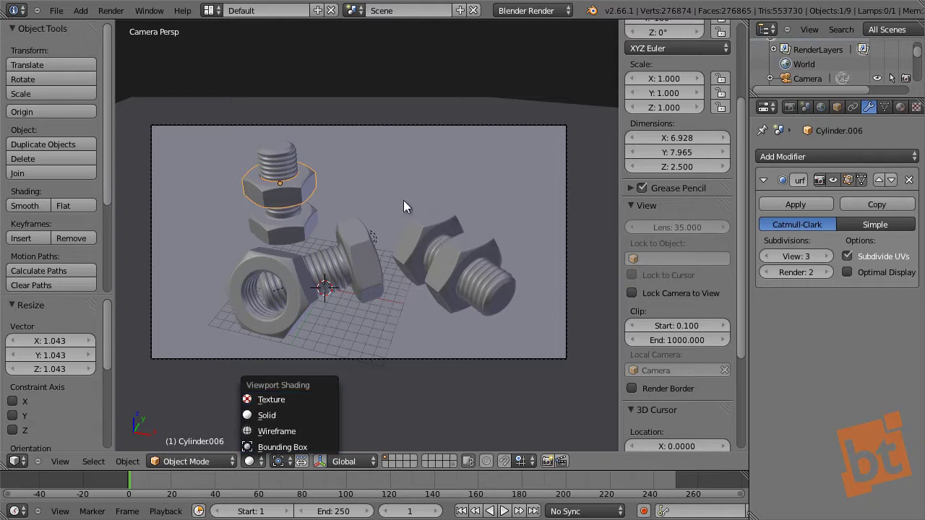
{"action": "left_click", "coordinate": [538, 10]}
{"action": "left_click", "coordinate": [529, 58]}
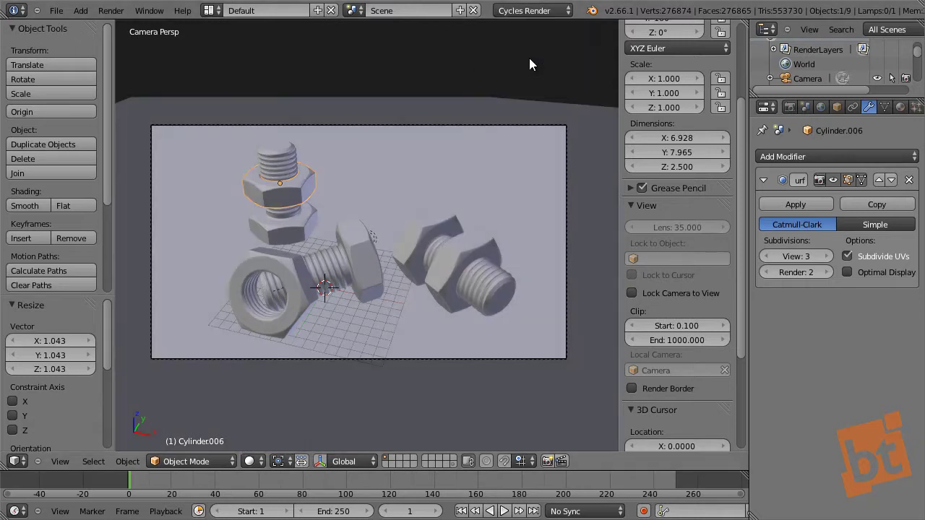
{"action": "left_click", "coordinate": [251, 462]}
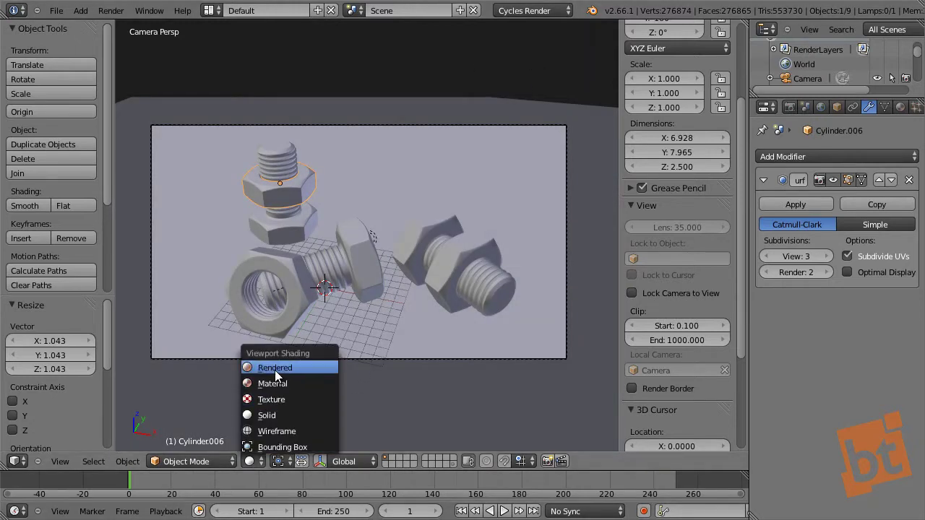
Turn on Rendered viewport shading and give the ground plane a new Anisotropic BSDF material.
{"action": "left_click", "coordinate": [275, 370]}
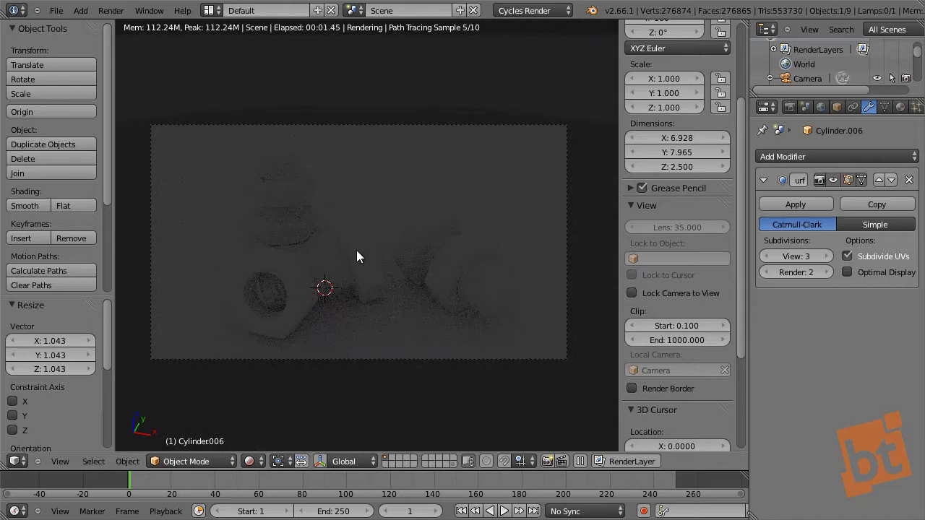
{"action": "right_click", "coordinate": [307, 184]}
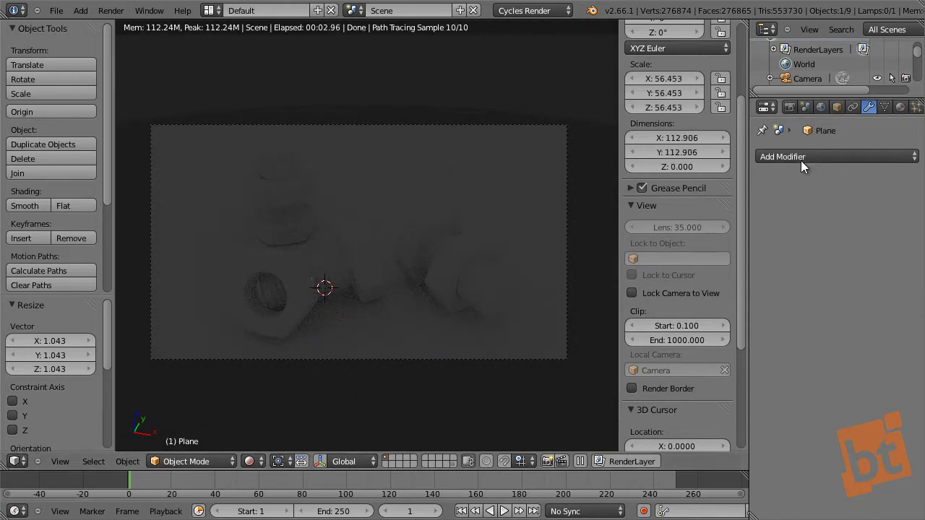
{"action": "left_click", "coordinate": [900, 106]}
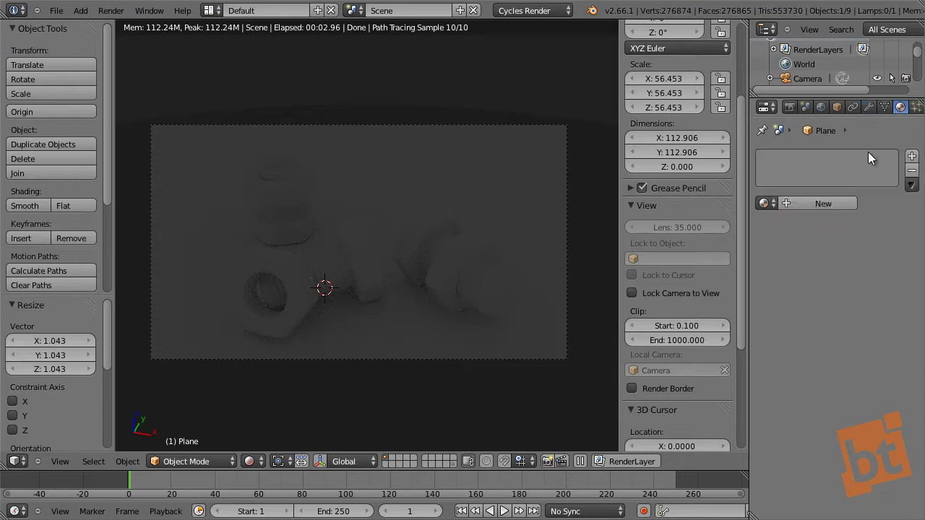
{"action": "left_click", "coordinate": [805, 202]}
{"action": "left_click", "coordinate": [865, 282]}
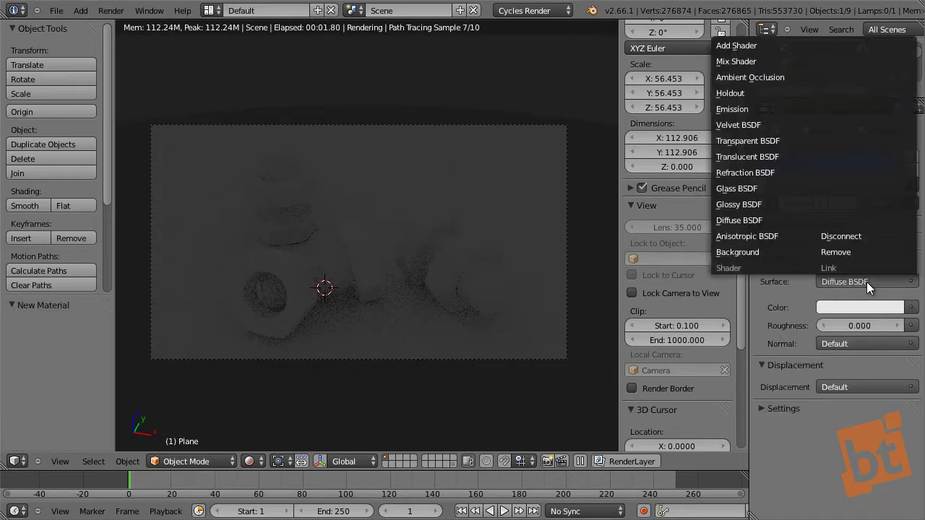
{"action": "left_click", "coordinate": [757, 238]}
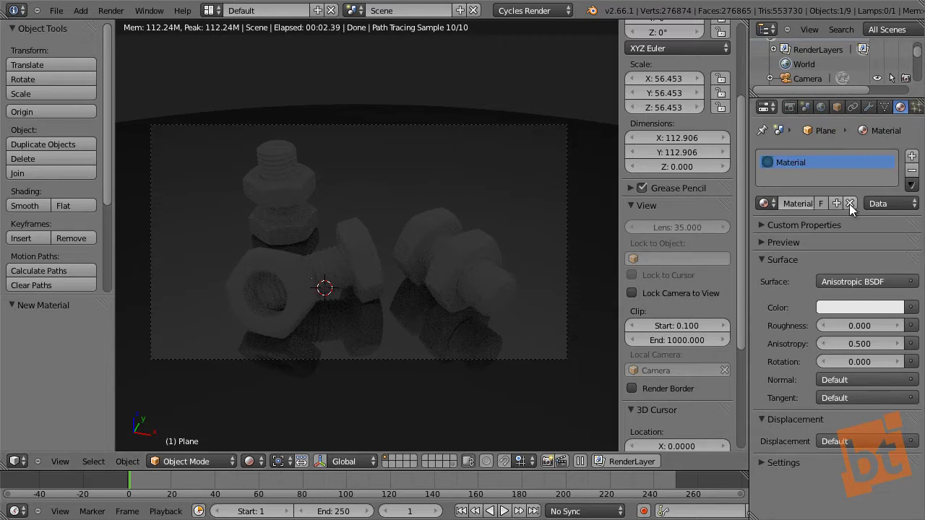
Rename the plane's new material to Metal.
{"action": "left_click", "coordinate": [797, 204]}
{"action": "type", "text": "M"}
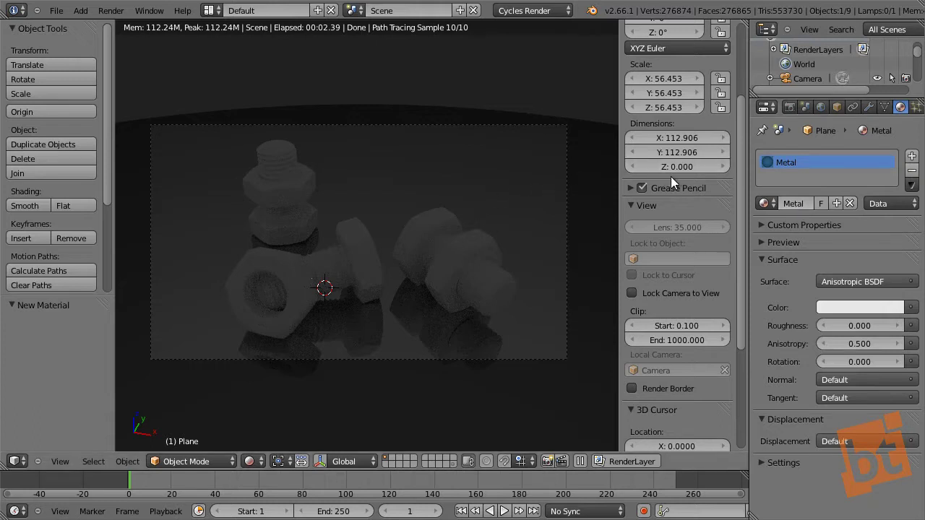
{"action": "left_click", "coordinate": [767, 203]}
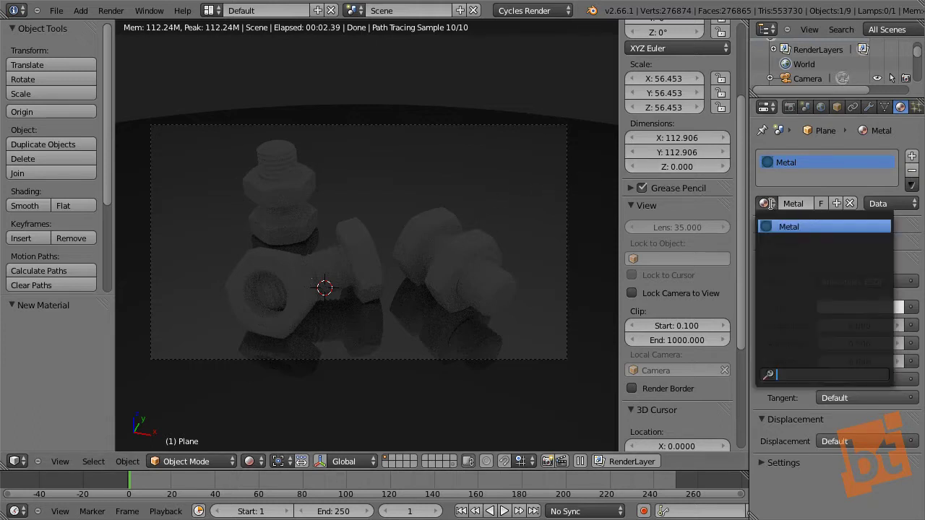
Replace Metal on the ground plane with a new material named Floor.
{"action": "left_click", "coordinate": [850, 203]}
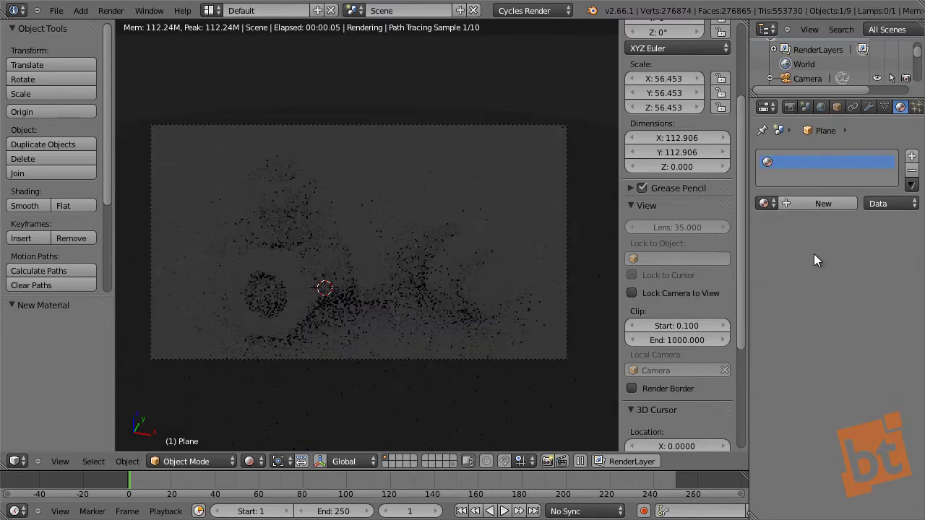
{"action": "left_click", "coordinate": [804, 203]}
{"action": "double_click", "coordinate": [794, 203]}
{"action": "type", "text": "Flo"}
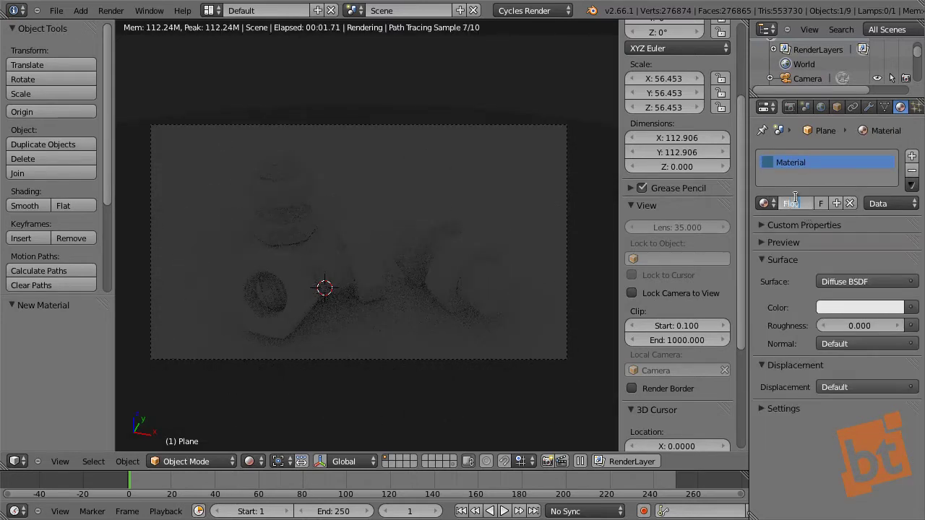
{"action": "type", "text": "or"}
{"action": "key", "text": "Return"}
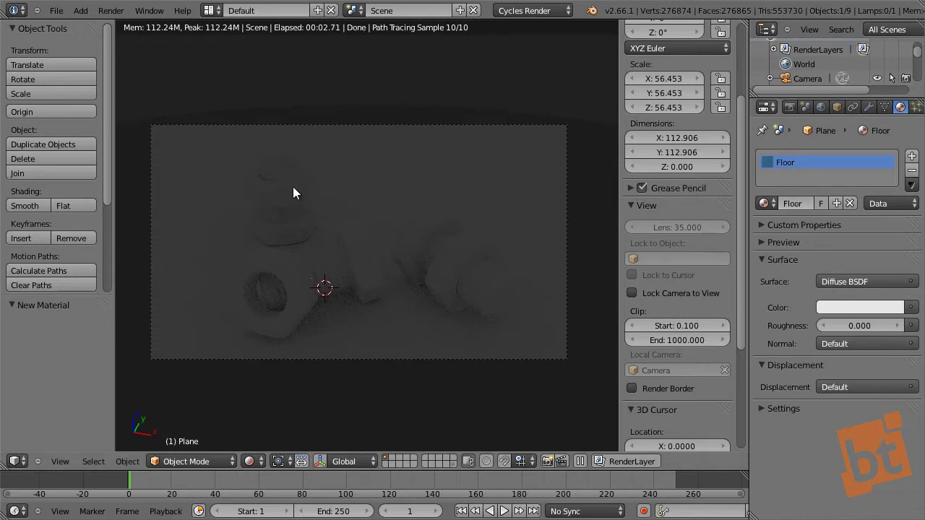
Assign the Metal material to the top nut and return to solid shading.
{"action": "right_click", "coordinate": [367, 188]}
{"action": "left_click", "coordinate": [764, 203]}
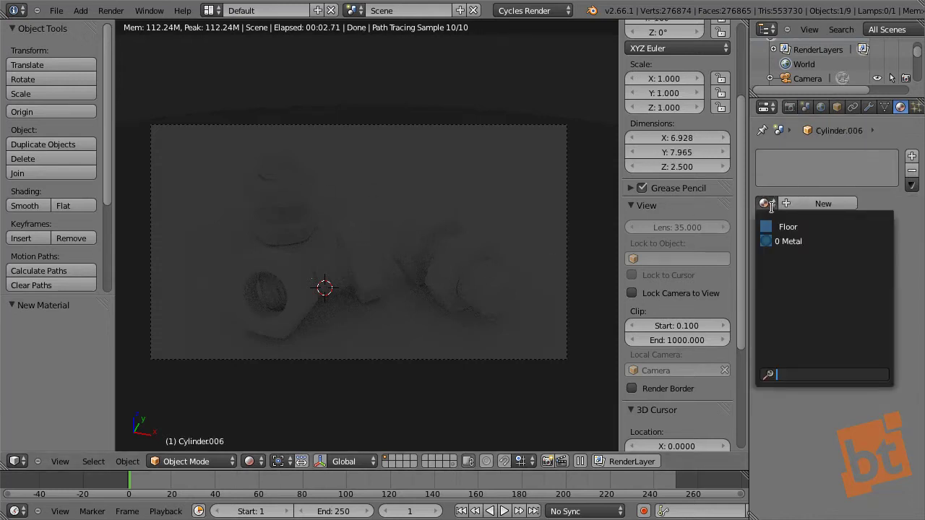
{"action": "left_click", "coordinate": [789, 240]}
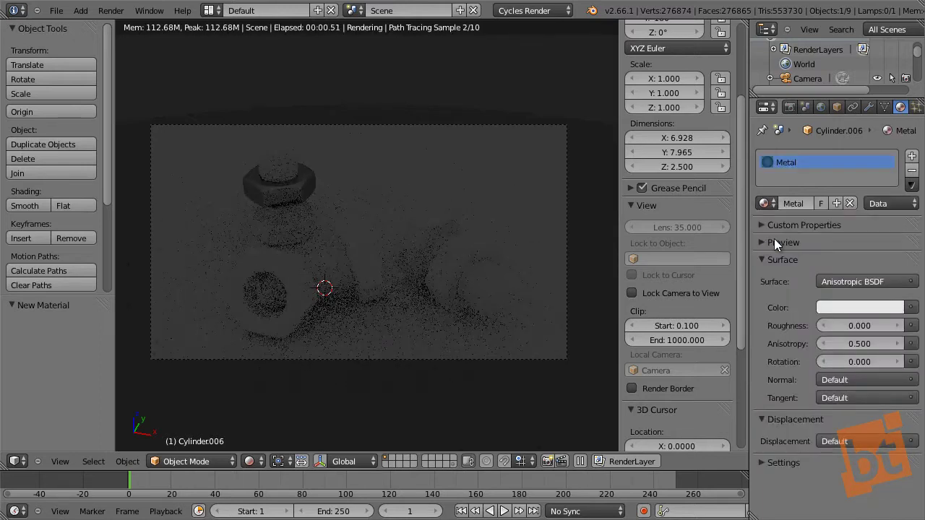
{"action": "key", "text": "shift+z"}
Link the top nut's Metal material to all bolts and nuts with Ctrl+L > Materials.
{"action": "right_click", "coordinate": [287, 153]}
{"action": "right_click", "coordinate": [304, 271], "text": "shift"}
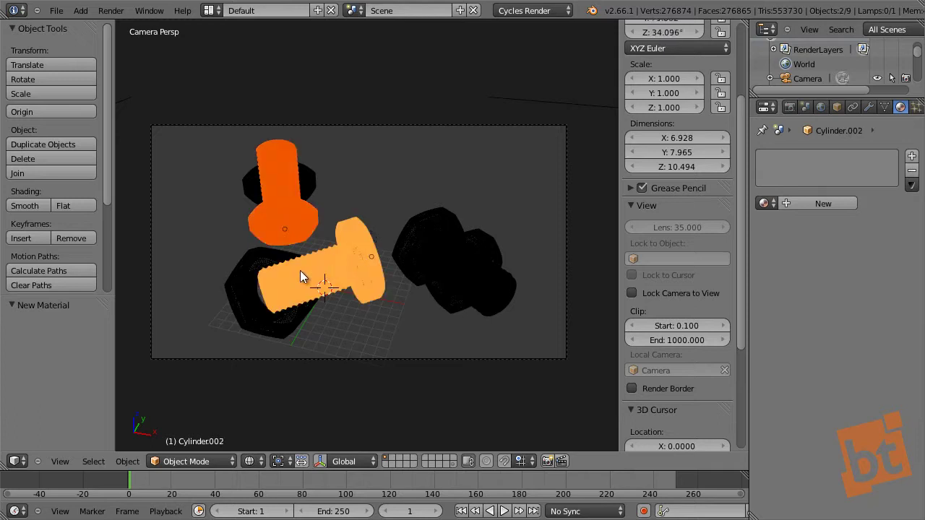
{"action": "right_click", "coordinate": [302, 270], "text": "shift"}
{"action": "right_click", "coordinate": [452, 230], "text": "shift"}
{"action": "right_click", "coordinate": [467, 235], "text": "shift"}
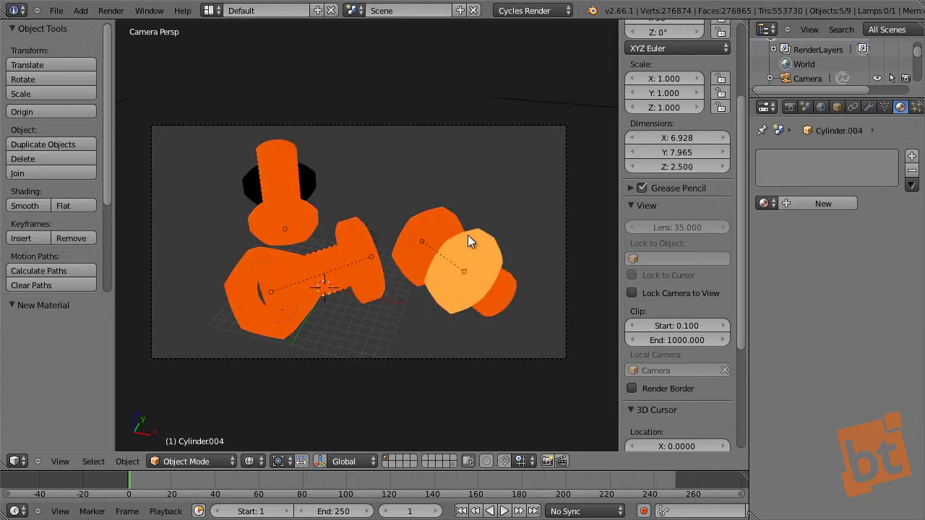
{"action": "right_click", "coordinate": [311, 181], "text": "shift"}
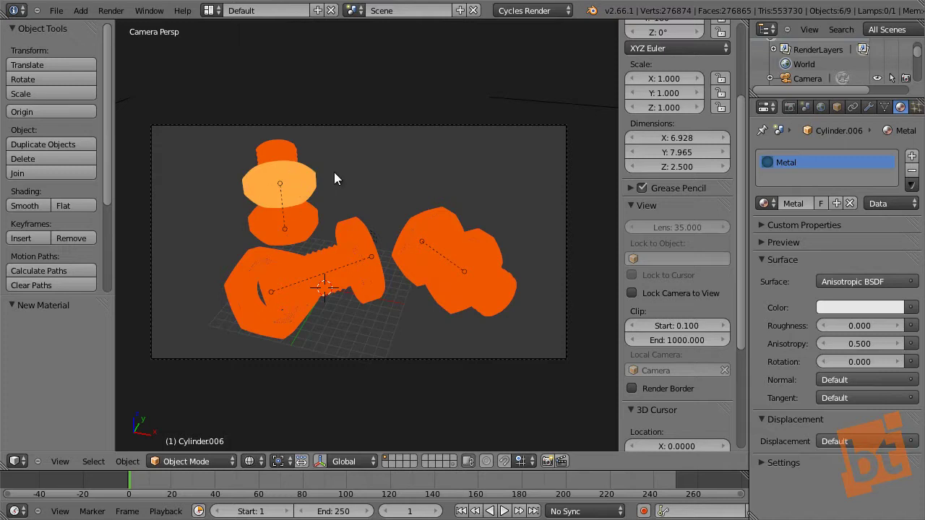
{"action": "key", "text": "ctrl+l"}
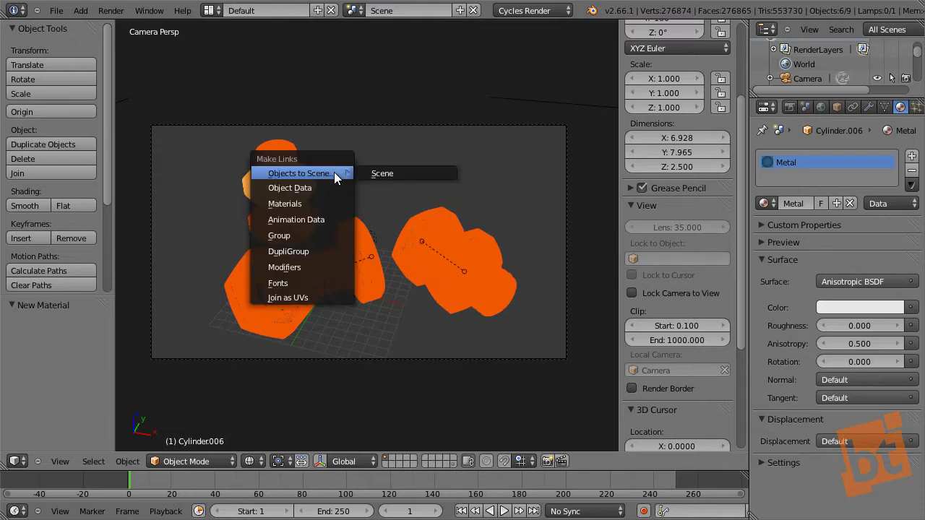
{"action": "left_click", "coordinate": [316, 200]}
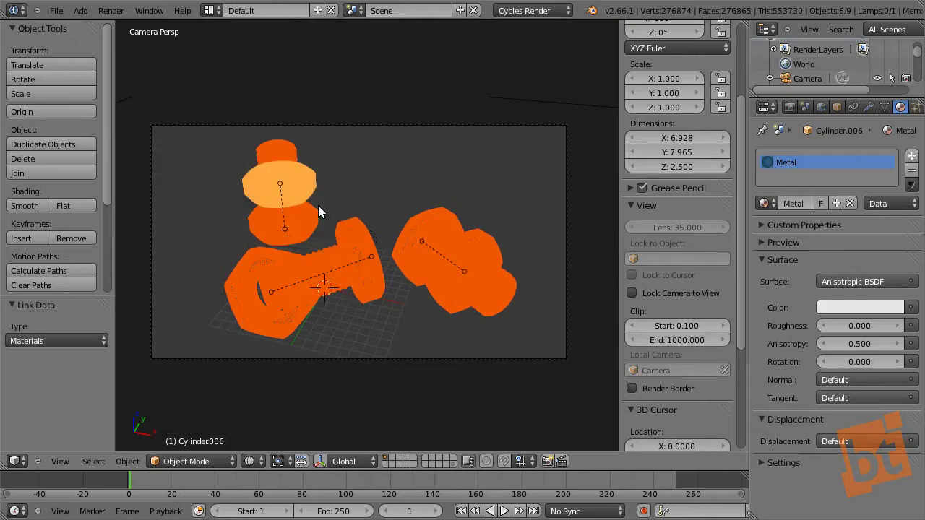
{"action": "key", "text": "shift+z"}
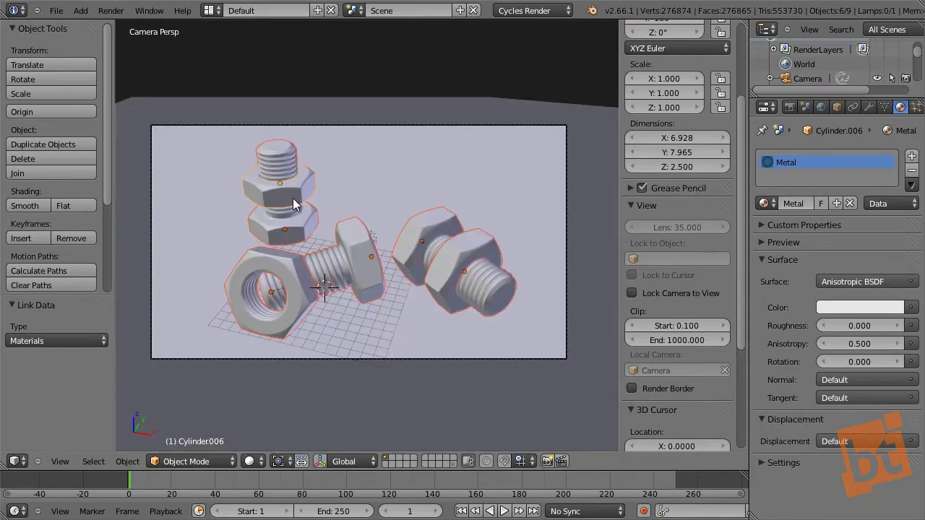
Select the ground plane, show the Rendered preview, and split the viewport into two stacked views.
{"action": "right_click", "coordinate": [311, 173]}
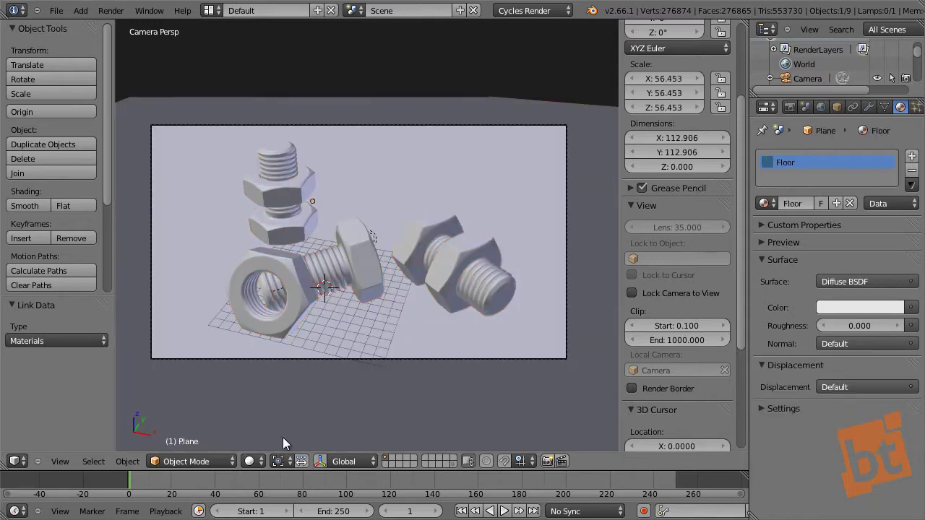
{"action": "left_click", "coordinate": [259, 462]}
{"action": "left_click", "coordinate": [269, 364]}
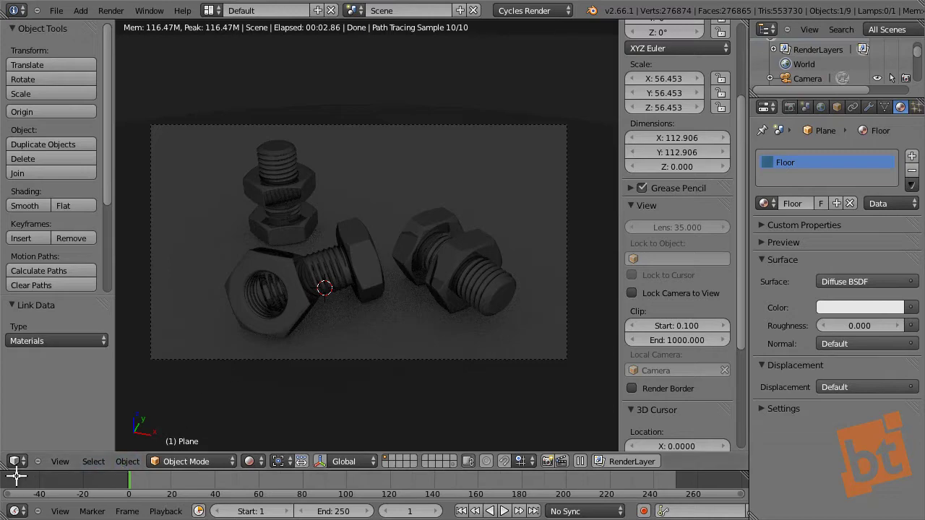
{"action": "left_click_drag", "start_coordinate": [16, 477], "coordinate": [36, 273]}
Hide the tool shelf and properties sidebar in both viewports.
{"action": "key", "text": "t"}
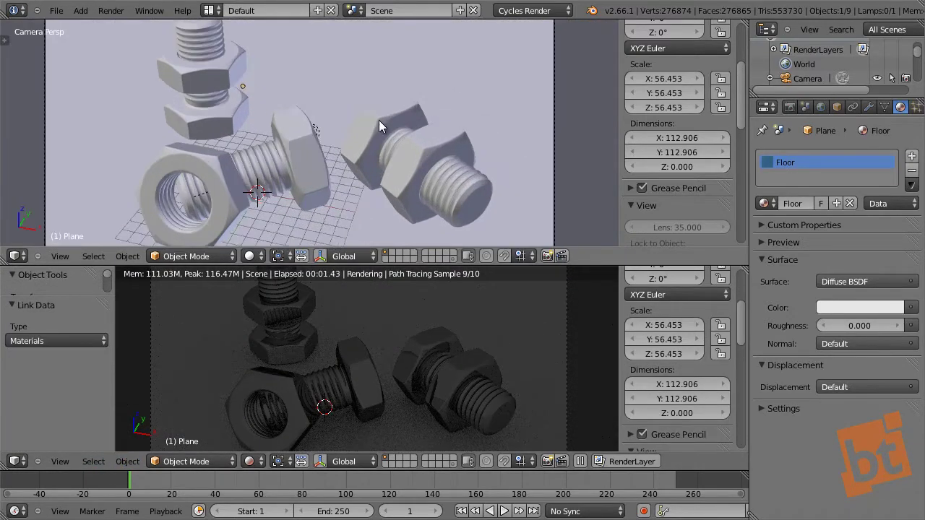
{"action": "key", "text": "n"}
{"action": "key", "text": "t"}
{"action": "key", "text": "n"}
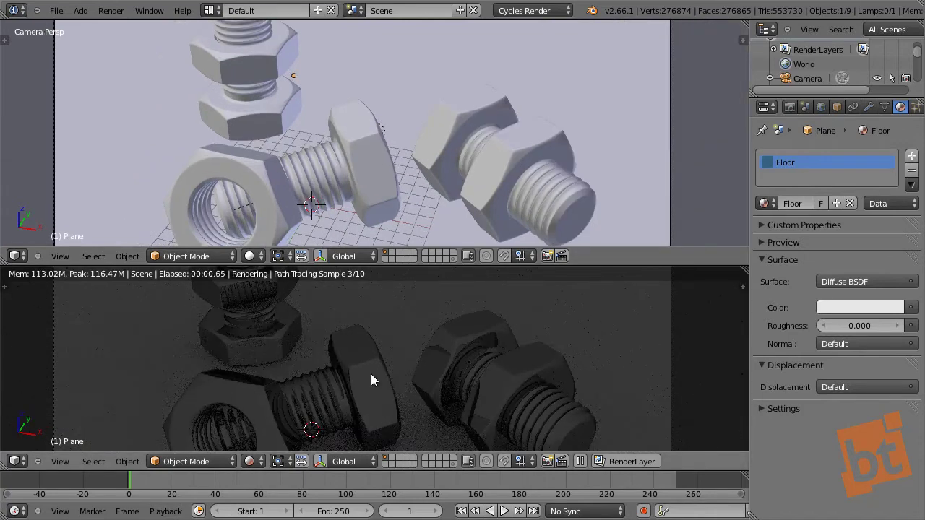
{"action": "scroll", "coordinate": [302, 355], "scroll_direction": "down", "scroll_amount": 3}
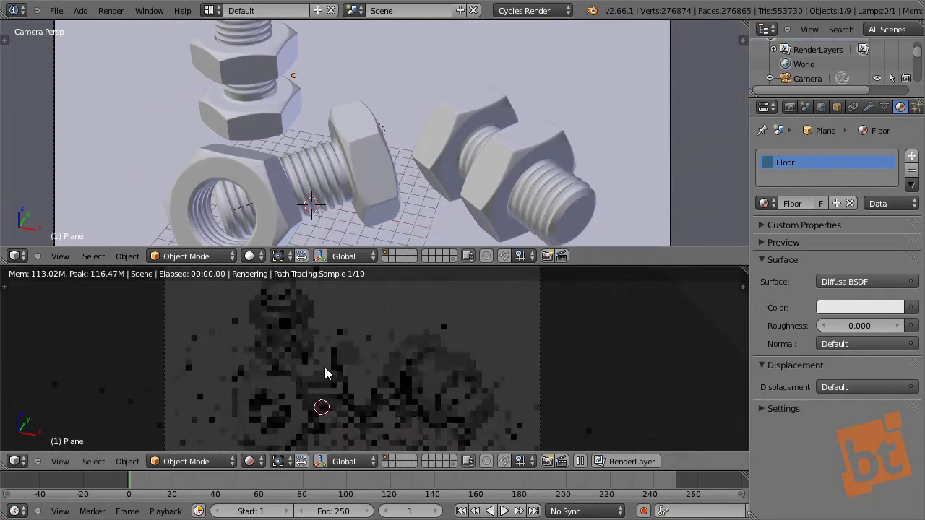
{"action": "middle_click_drag", "start_coordinate": [342, 196], "coordinate": [361, 194], "text": "shift"}
Leave camera view and delete the existing point lamp.
{"action": "key", "text": "KP_0"}
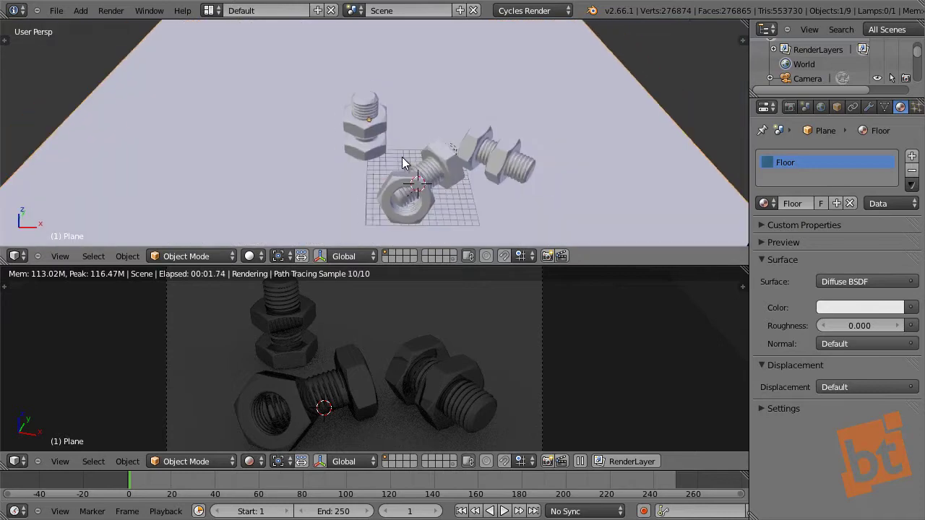
{"action": "right_click", "coordinate": [442, 151]}
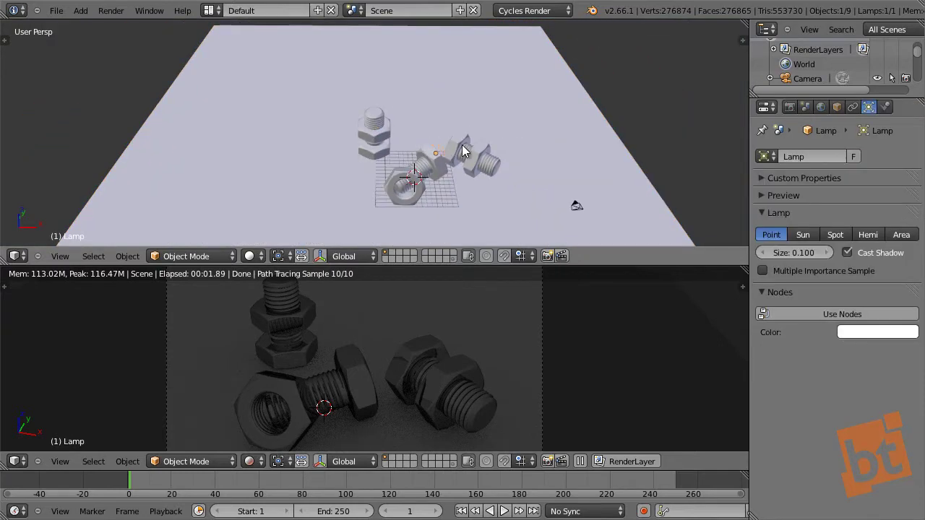
{"action": "key", "text": "x"}
{"action": "left_click", "coordinate": [462, 146]}
Add a trial plane from the top view and scale it smaller.
{"action": "key", "text": "KP_7"}
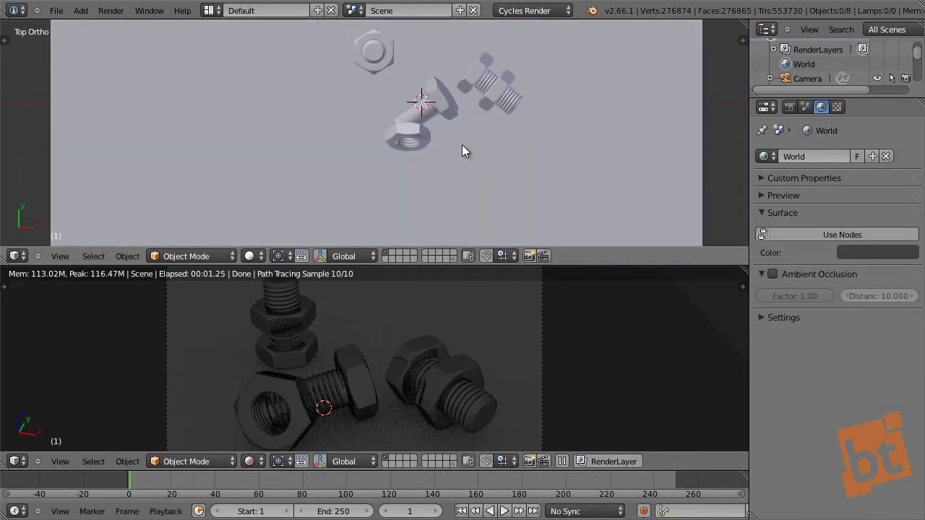
{"action": "key", "text": "shift+a"}
{"action": "left_click", "coordinate": [506, 146]}
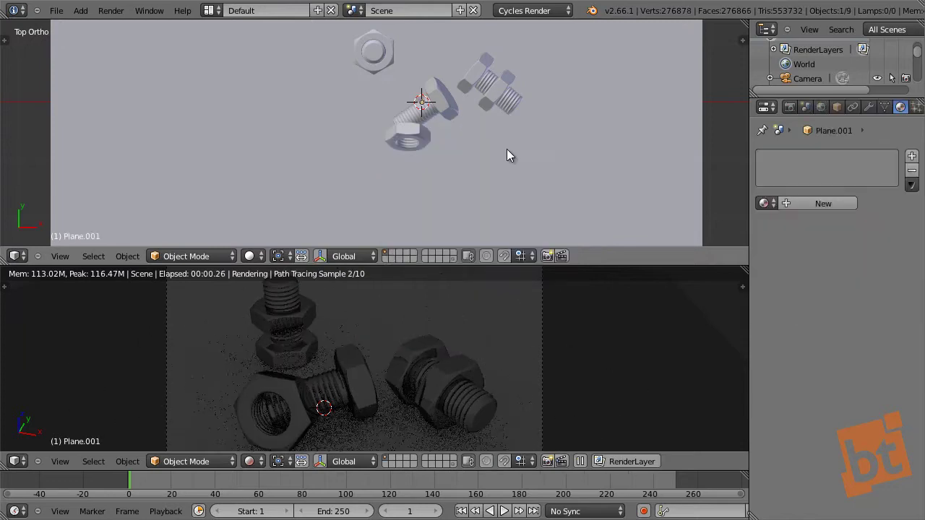
{"action": "middle_click_drag", "start_coordinate": [506, 149], "coordinate": [498, 112]}
{"action": "key", "text": "s"}
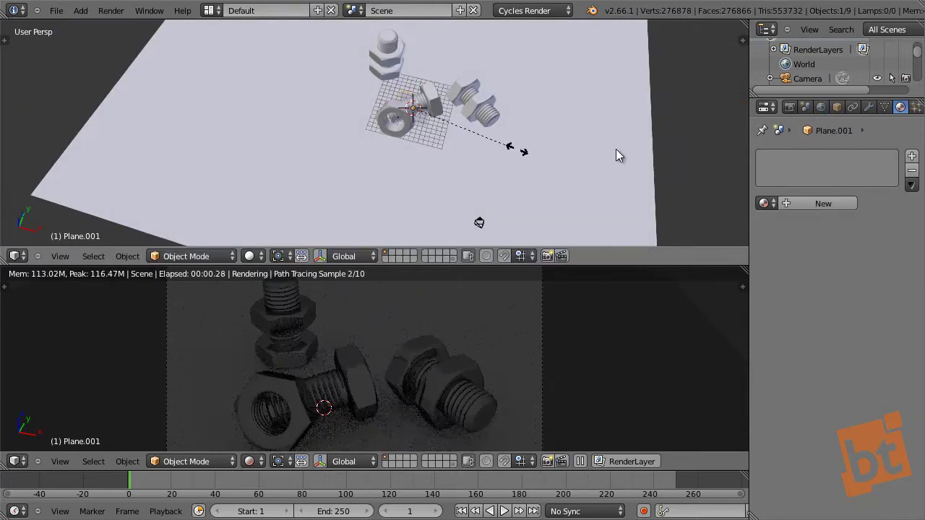
{"action": "left_click", "coordinate": [617, 155]}
Raise the trial plane high above the scene along Z, then delete it.
{"action": "middle_click_drag", "start_coordinate": [579, 158], "coordinate": [529, 104]}
{"action": "key", "text": "g"}
{"action": "key", "text": "z"}
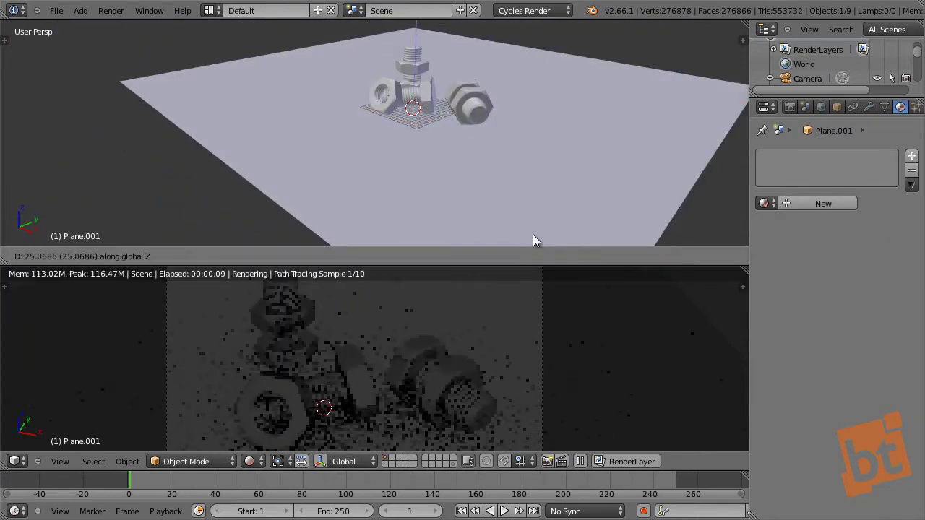
{"action": "left_click", "coordinate": [540, 165]}
{"action": "scroll", "coordinate": [543, 189], "scroll_direction": "down", "scroll_amount": 2}
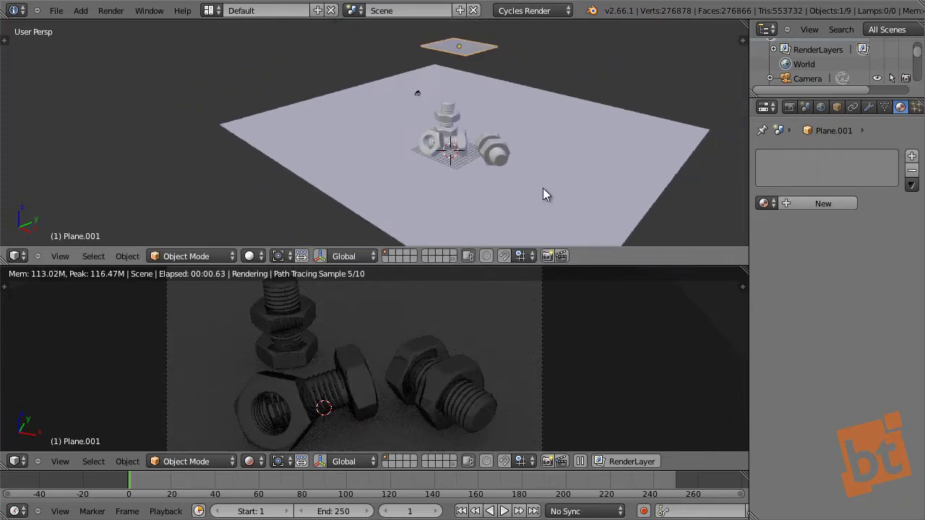
{"action": "middle_click_drag", "start_coordinate": [542, 188], "coordinate": [574, 180]}
{"action": "key", "text": "x"}
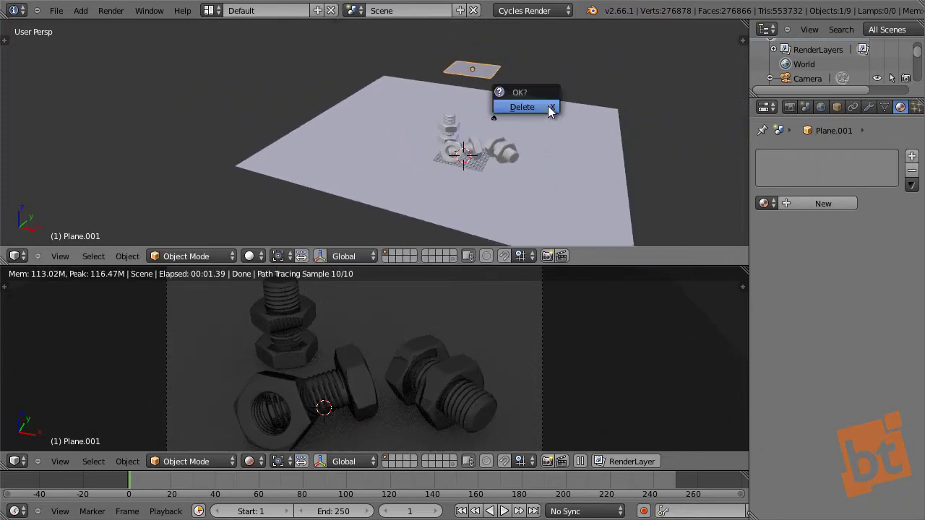
{"action": "left_click", "coordinate": [548, 106]}
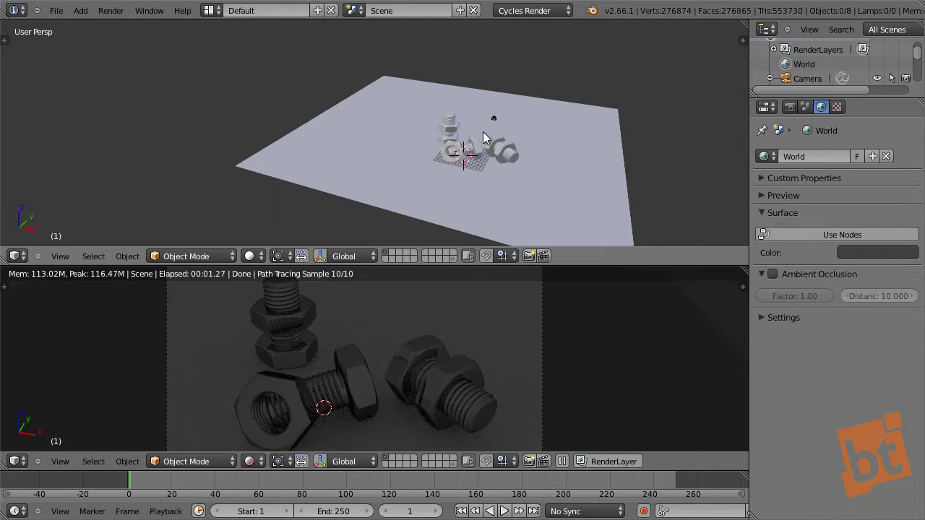
Add a Sun lamp to the scene from the top view, after an accidental lattice.
{"action": "key", "text": "shift+a"}
{"action": "mouse_move", "coordinate": [484, 137]}
{"action": "left_click", "coordinate": [440, 224]}
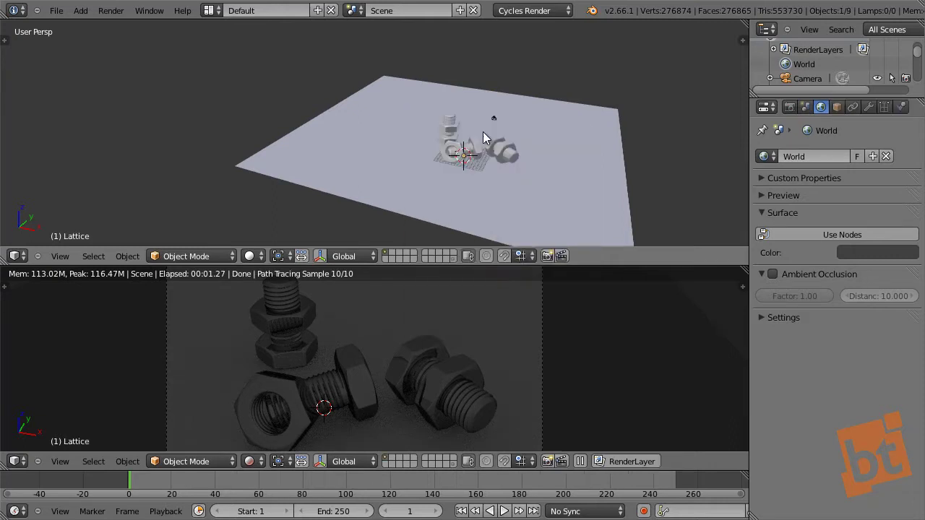
{"action": "key", "text": "KP_7"}
{"action": "key", "text": "shift+a"}
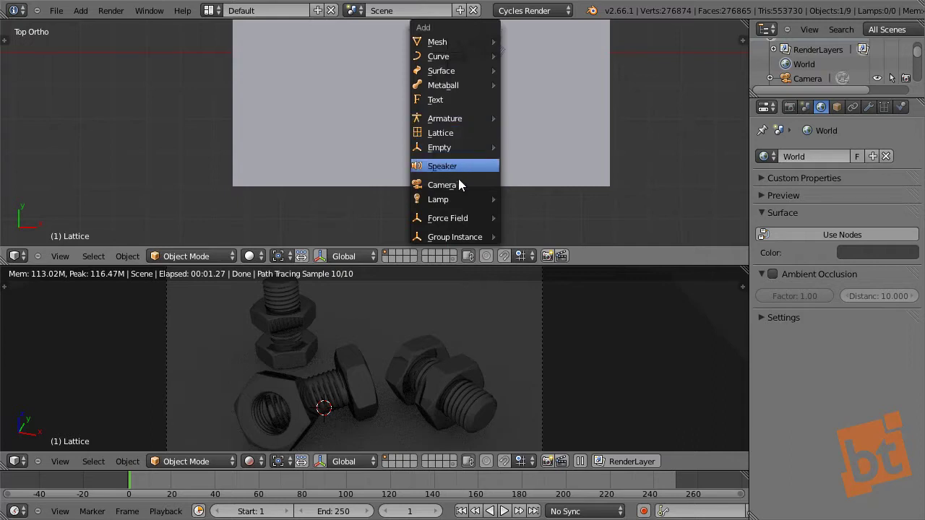
{"action": "mouse_move", "coordinate": [458, 198]}
{"action": "left_click", "coordinate": [543, 215]}
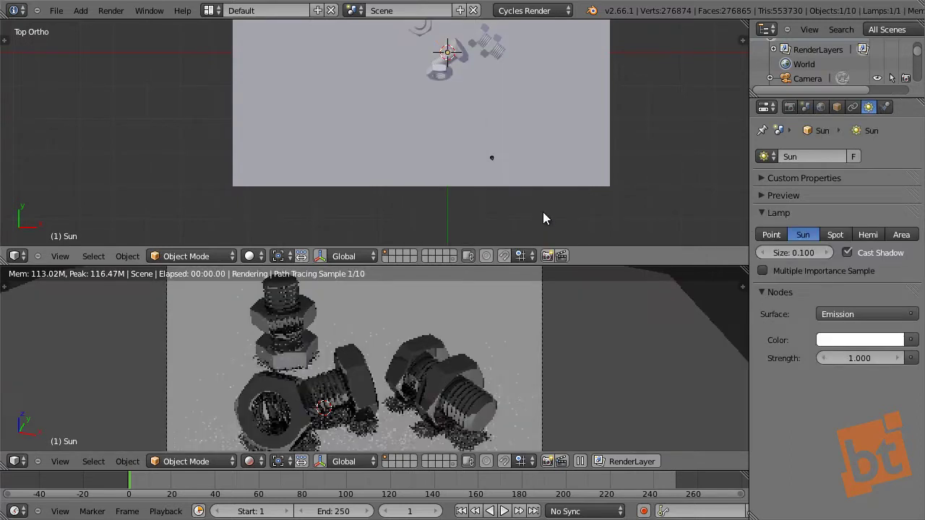
{"action": "middle_click_drag", "start_coordinate": [540, 118], "coordinate": [505, 153]}
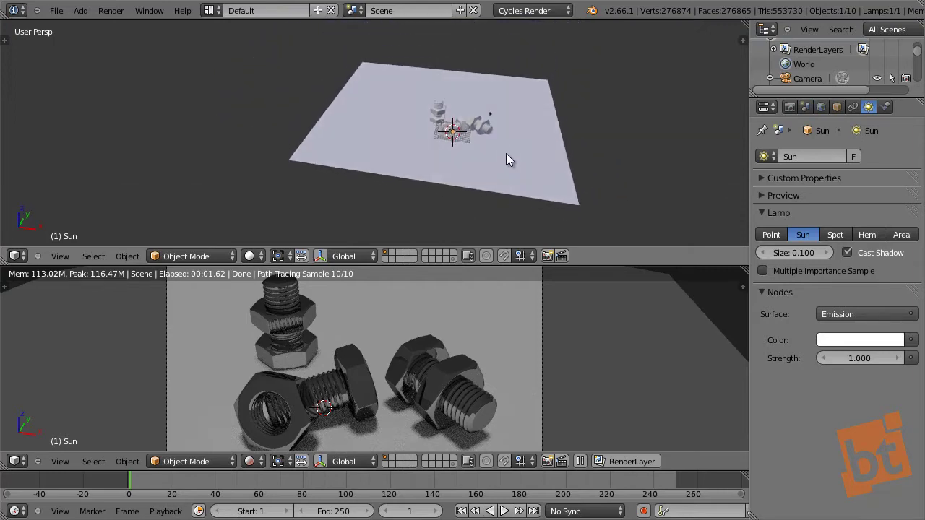
Raise the Sun lamp above the floor along Z and shift it to the right.
{"action": "key", "text": "g"}
{"action": "key", "text": "z"}
{"action": "left_click", "coordinate": [496, 96]}
{"action": "key", "text": "g"}
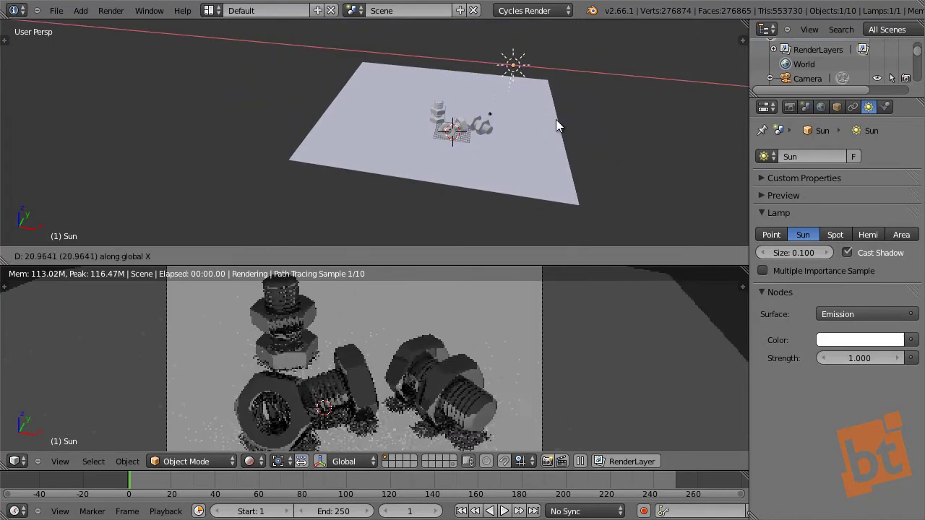
{"action": "left_click", "coordinate": [618, 100]}
Tilt the Sun lamp about 45 degrees, then turn it around the Z axis.
{"action": "key", "text": "r"}
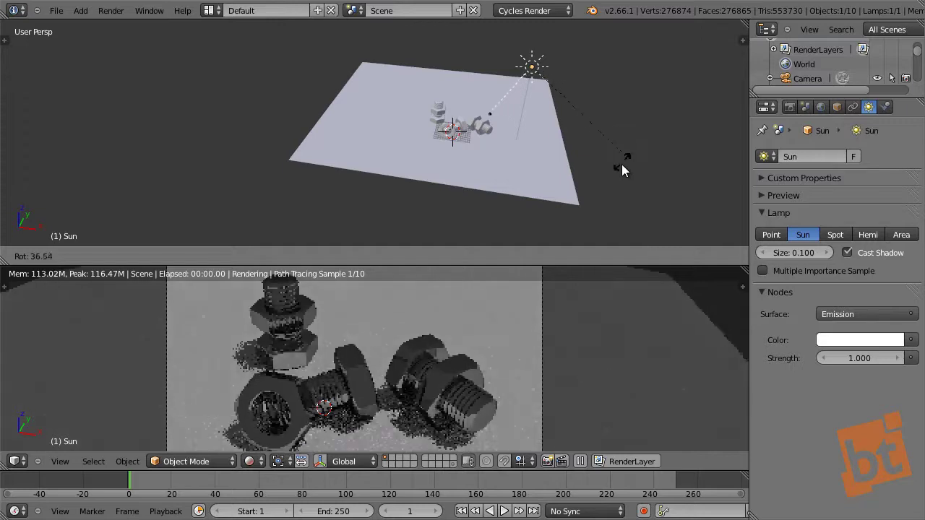
{"action": "left_click", "coordinate": [624, 162]}
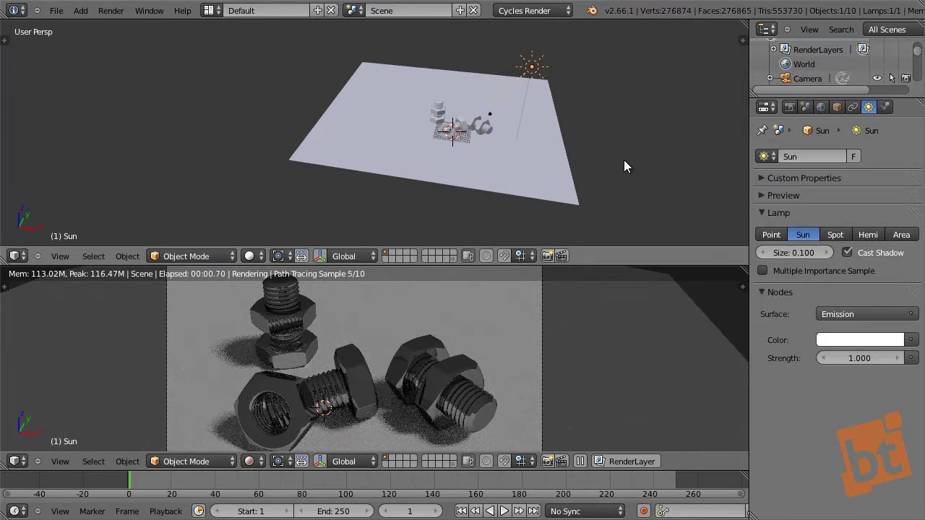
{"action": "middle_click_drag", "start_coordinate": [623, 160], "coordinate": [620, 172]}
{"action": "key", "text": "r"}
{"action": "key", "text": "z"}
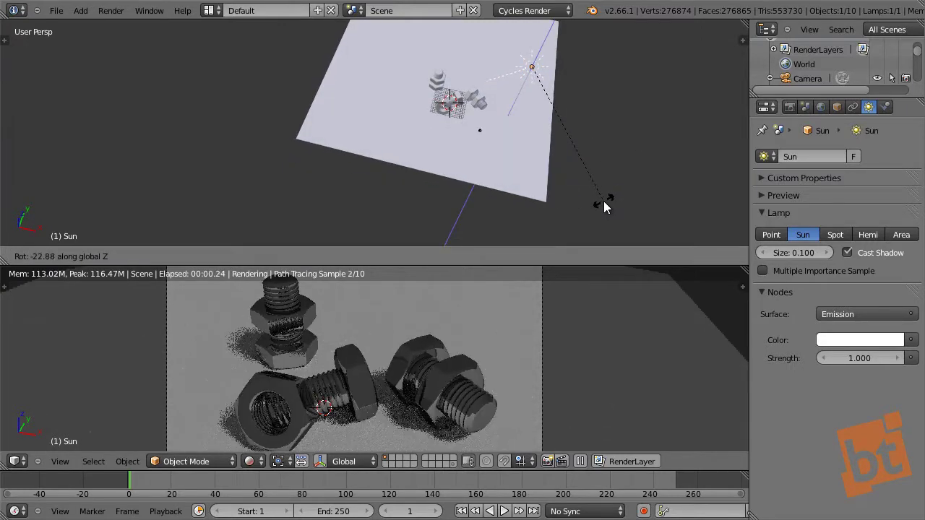
{"action": "left_click", "coordinate": [603, 202]}
{"action": "middle_click_drag", "start_coordinate": [567, 185], "coordinate": [541, 149]}
{"action": "scroll", "coordinate": [516, 144], "scroll_direction": "up", "scroll_amount": 4}
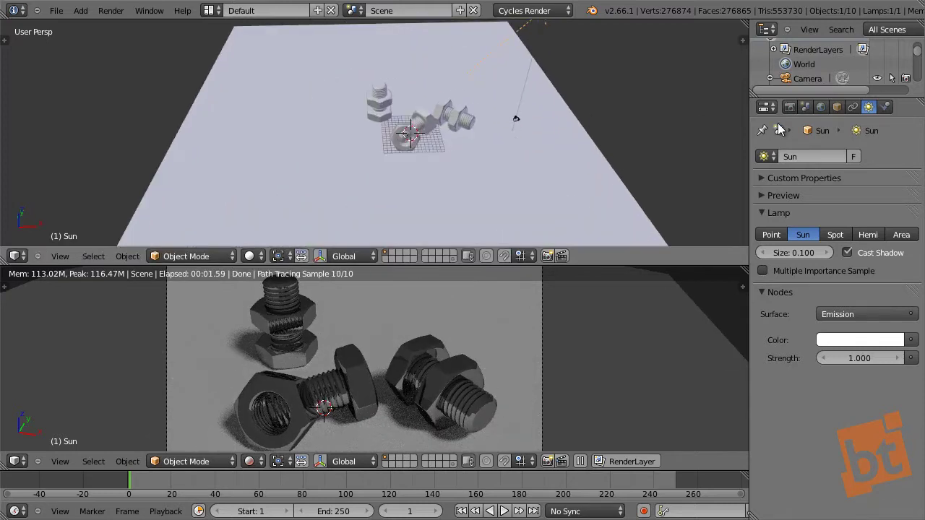
Enable World nodes and set the Background colour to dark teal (R 0.027, G 0.051, B 0.051).
{"action": "left_click", "coordinate": [821, 107]}
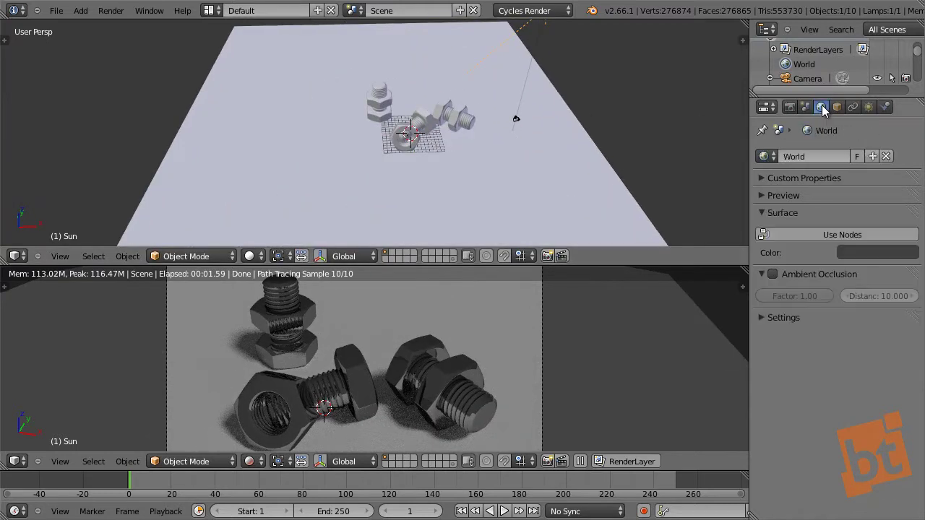
{"action": "left_click", "coordinate": [833, 234]}
{"action": "left_click", "coordinate": [842, 260]}
{"action": "left_click", "coordinate": [838, 261]}
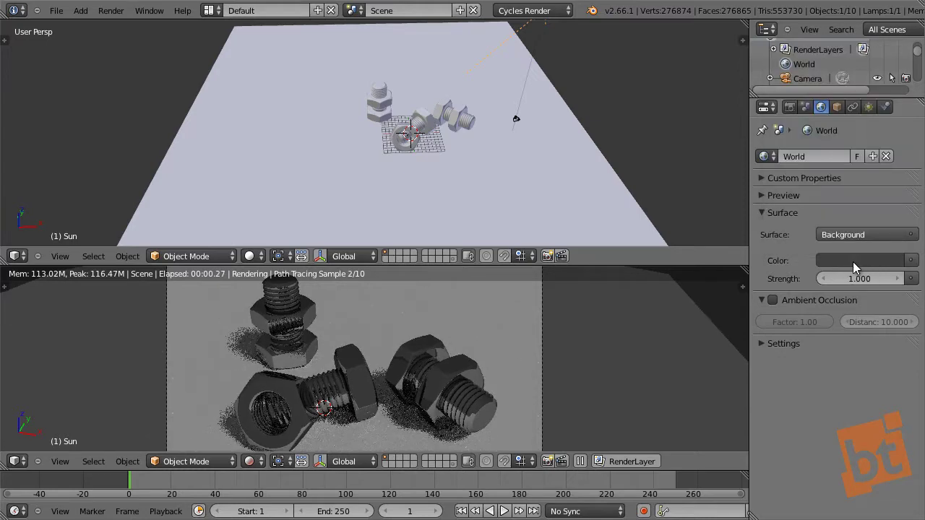
{"action": "left_click", "coordinate": [853, 262]}
{"action": "left_click_drag", "start_coordinate": [822, 105], "coordinate": [828, 79]}
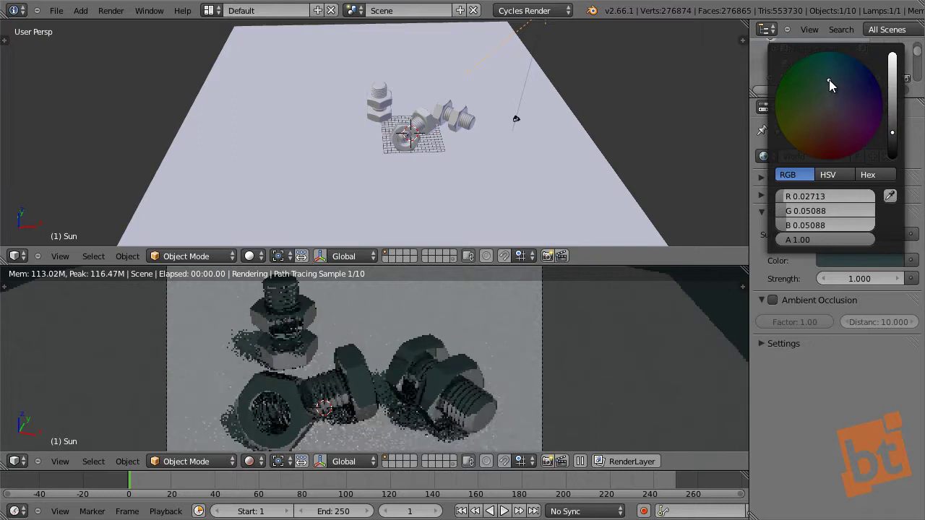
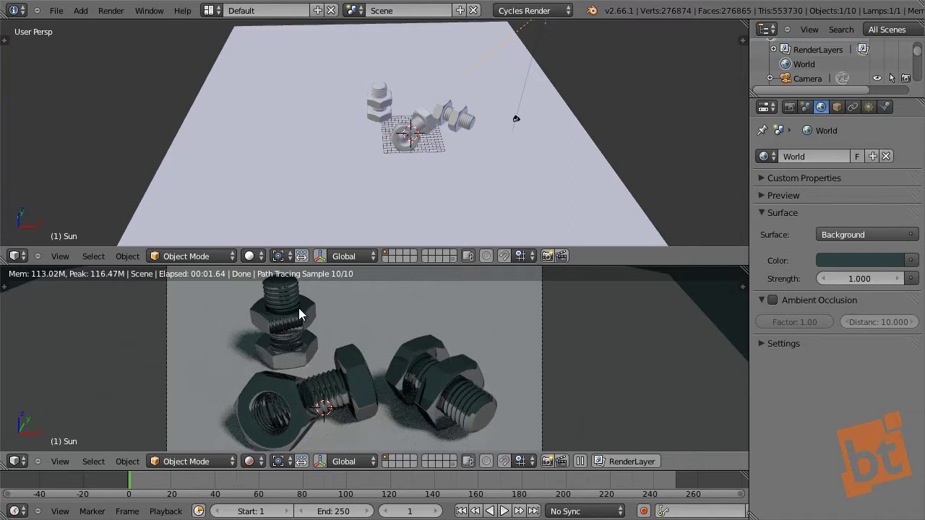
Brighten the world background colour to a light teal and set its strength to 2.6.
{"action": "left_click", "coordinate": [847, 261]}
{"action": "left_click_drag", "start_coordinate": [892, 144], "coordinate": [896, 108]}
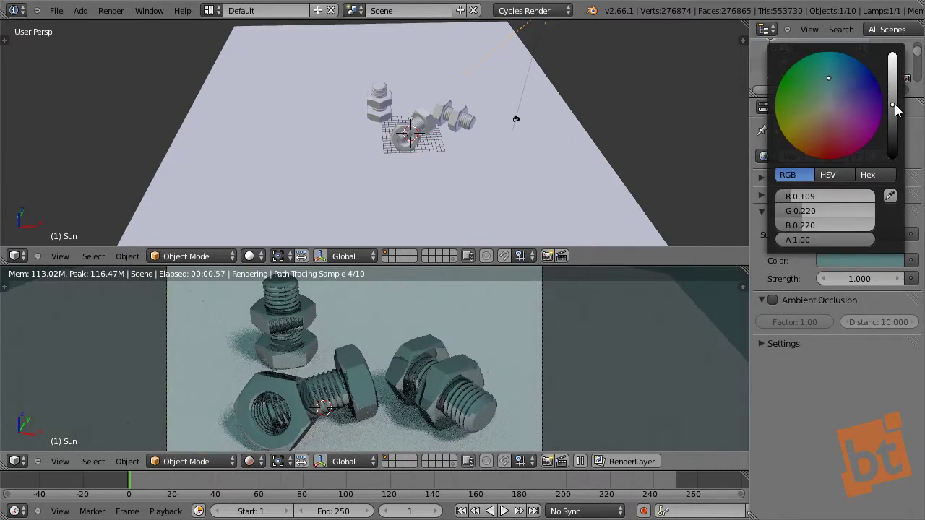
{"action": "mouse_move", "coordinate": [851, 279]}
{"action": "left_mouse_down"}
{"action": "mouse_move", "coordinate": [877, 281]}
{"action": "mouse_move", "coordinate": [841, 281]}
{"action": "left_mouse_up"}
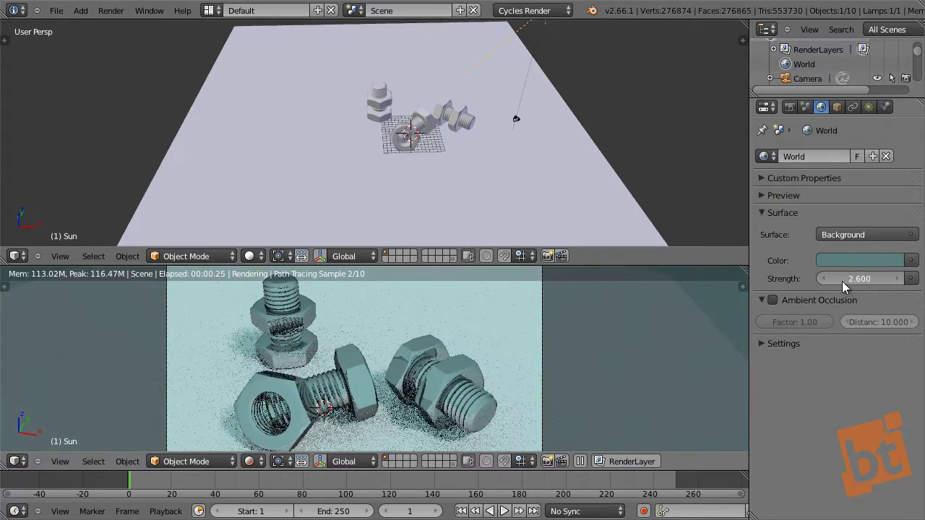
Select the right-hand bolt and raise its Metal material Roughness to 0.2.
{"action": "right_click", "coordinate": [462, 365]}
{"action": "left_click", "coordinate": [899, 107]}
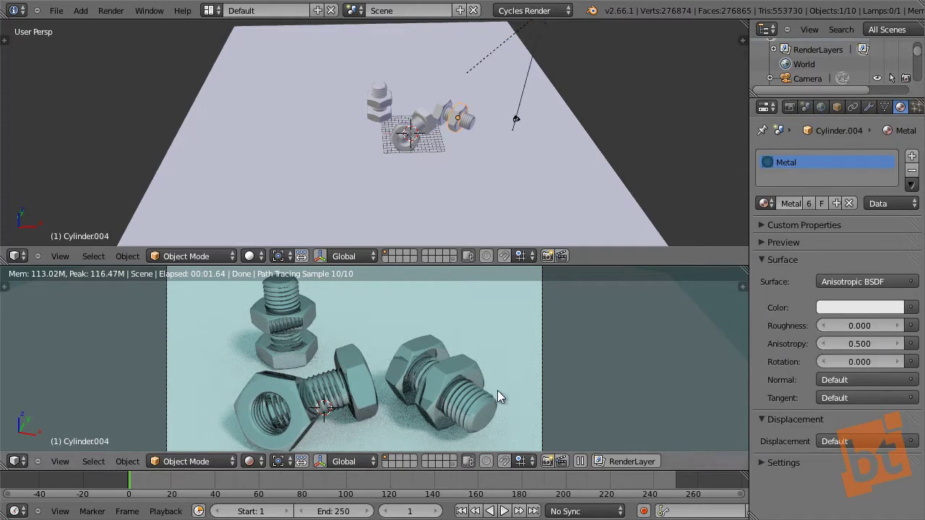
{"action": "left_click", "coordinate": [900, 326]}
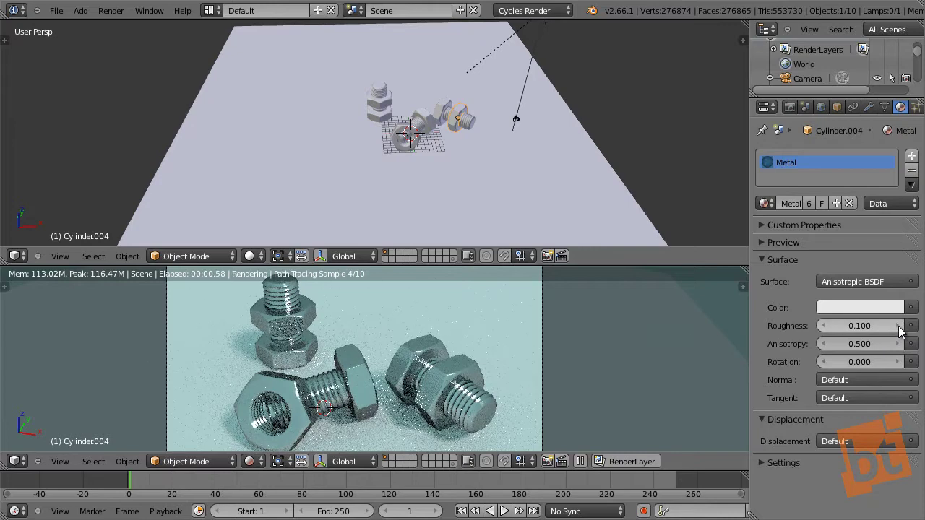
{"action": "left_click", "coordinate": [900, 326]}
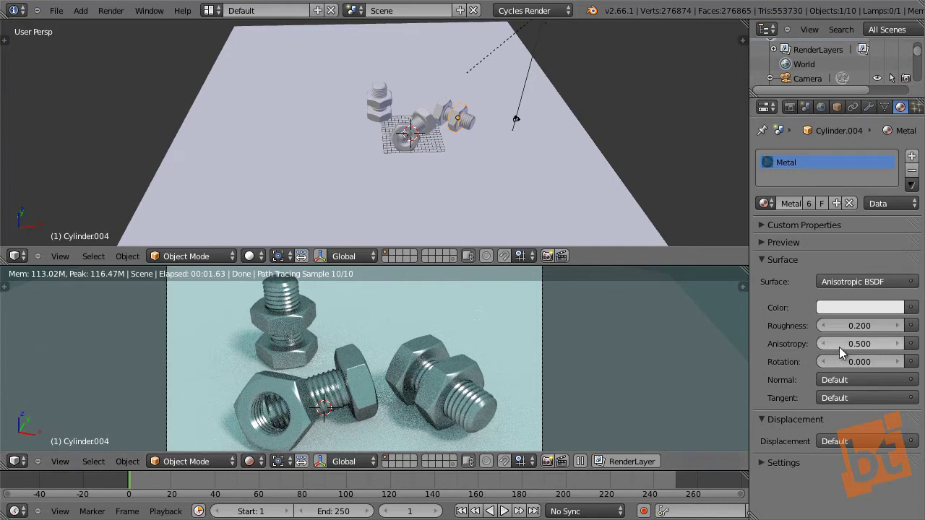
Experiment with the anisotropic Rotation value, trying settings between 0 and 0.6.
{"action": "left_click", "coordinate": [898, 363]}
{"action": "left_click", "coordinate": [898, 364]}
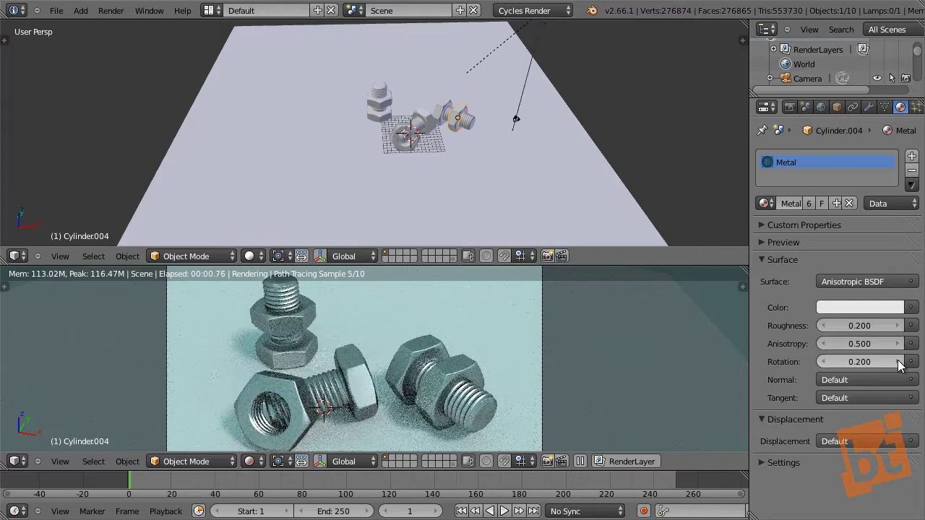
{"action": "left_click", "coordinate": [822, 362]}
{"action": "left_click", "coordinate": [822, 362]}
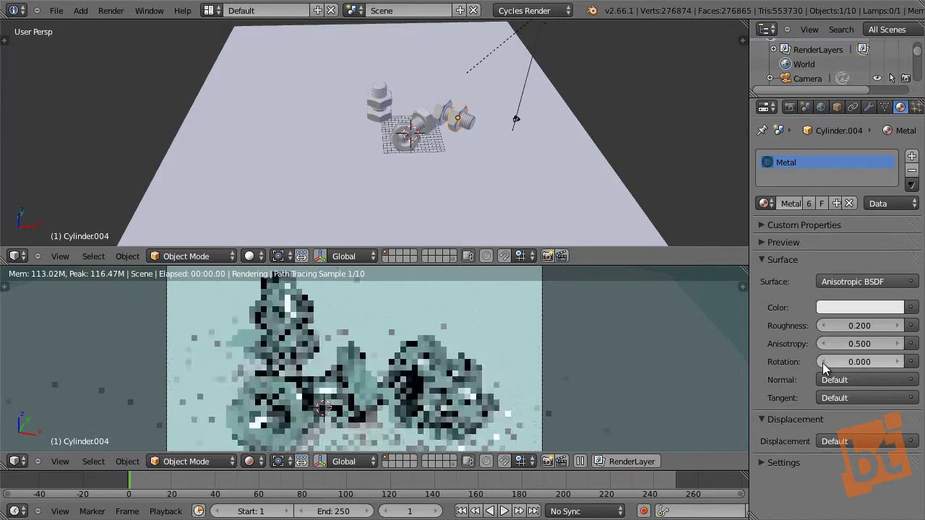
{"action": "left_click", "coordinate": [822, 361]}
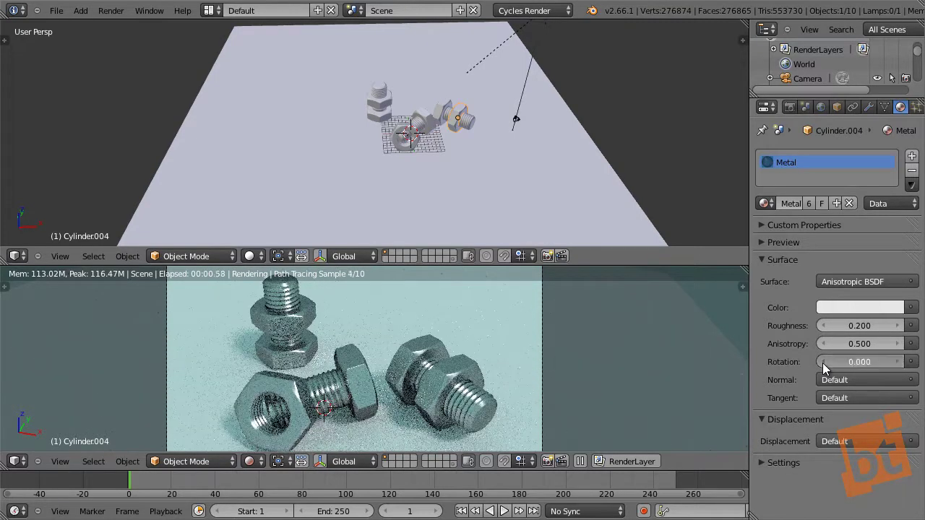
{"action": "left_click", "coordinate": [822, 362]}
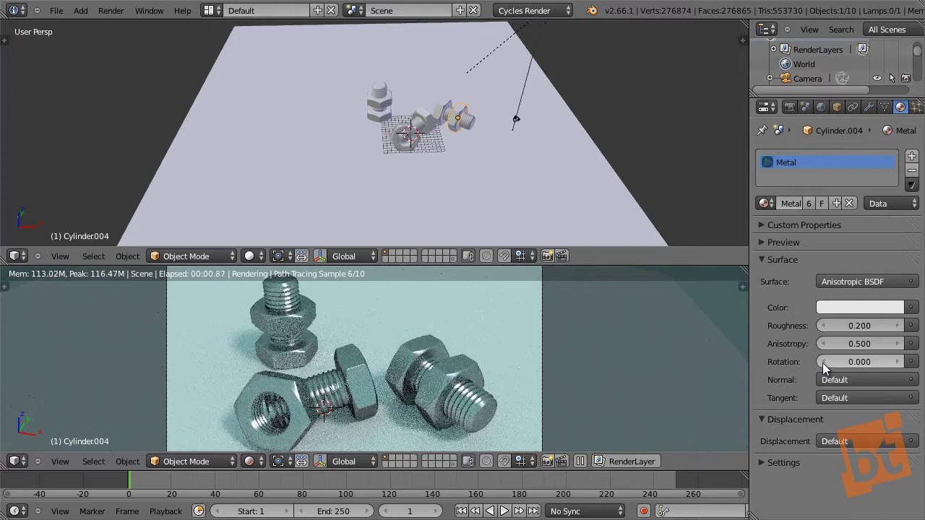
{"action": "left_click", "coordinate": [895, 361]}
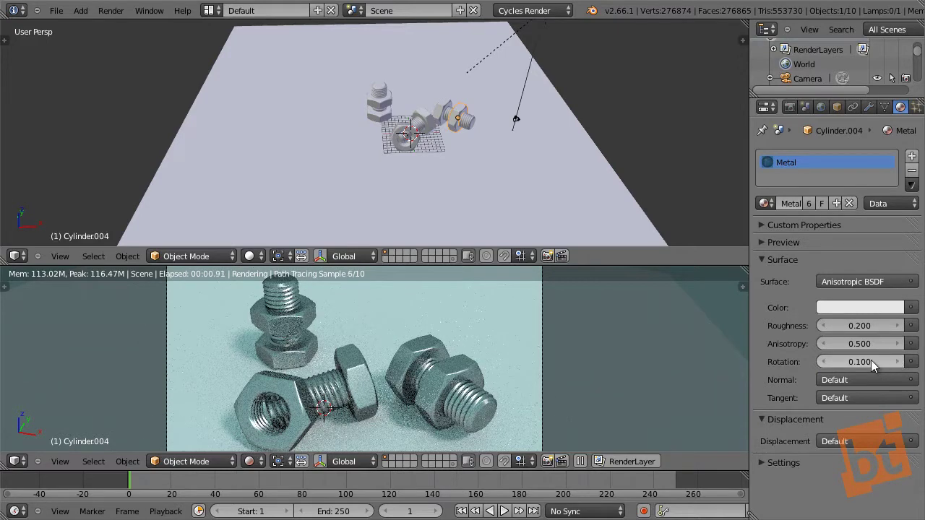
{"action": "left_click", "coordinate": [873, 362]}
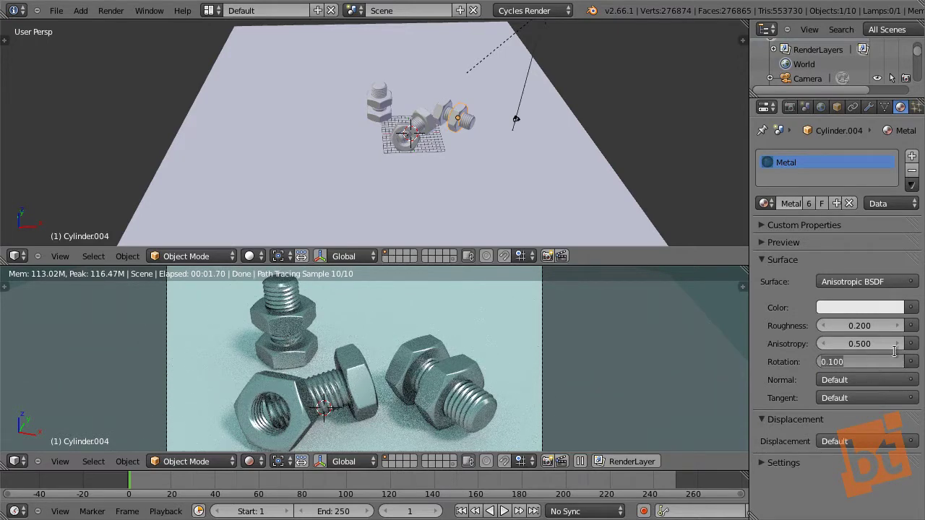
{"action": "key", "text": "Escape"}
{"action": "left_click", "coordinate": [898, 362]}
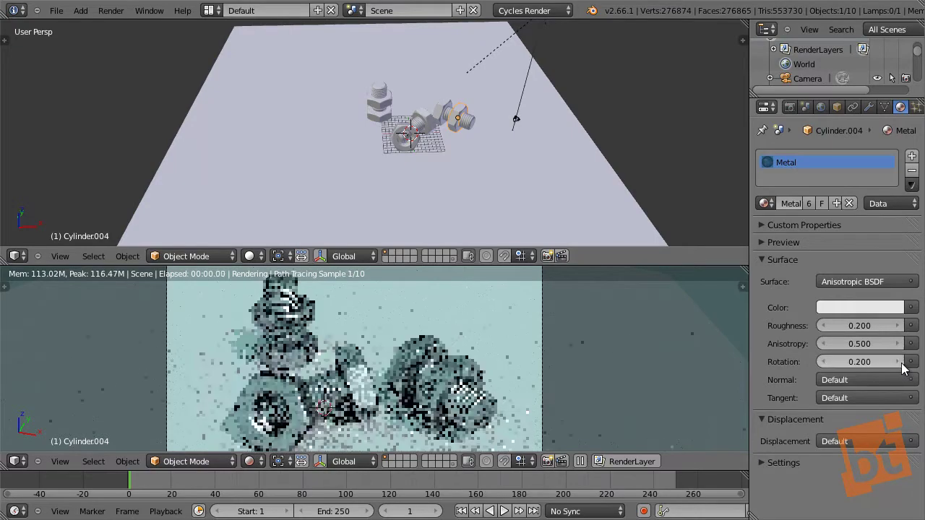
{"action": "left_click", "coordinate": [898, 362]}
{"action": "left_click", "coordinate": [898, 362]}
{"action": "left_click", "coordinate": [898, 362]}
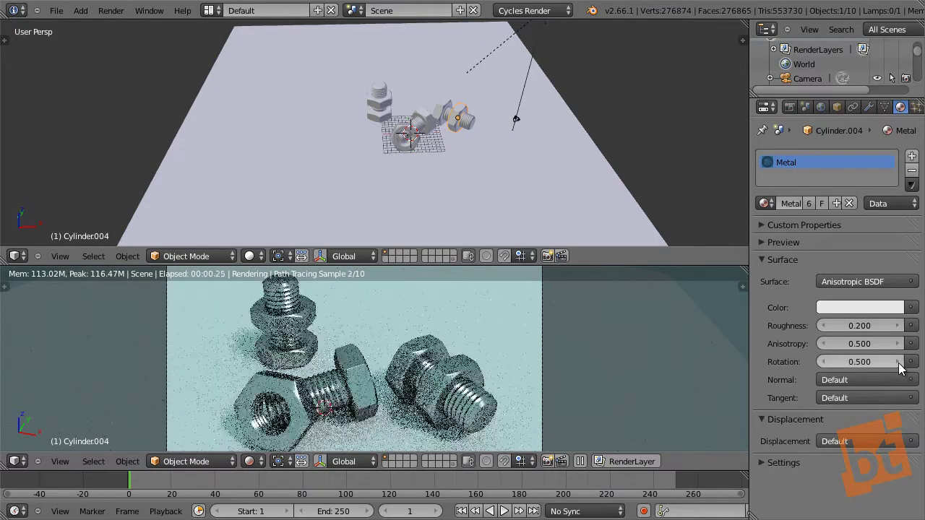
{"action": "left_click", "coordinate": [898, 362]}
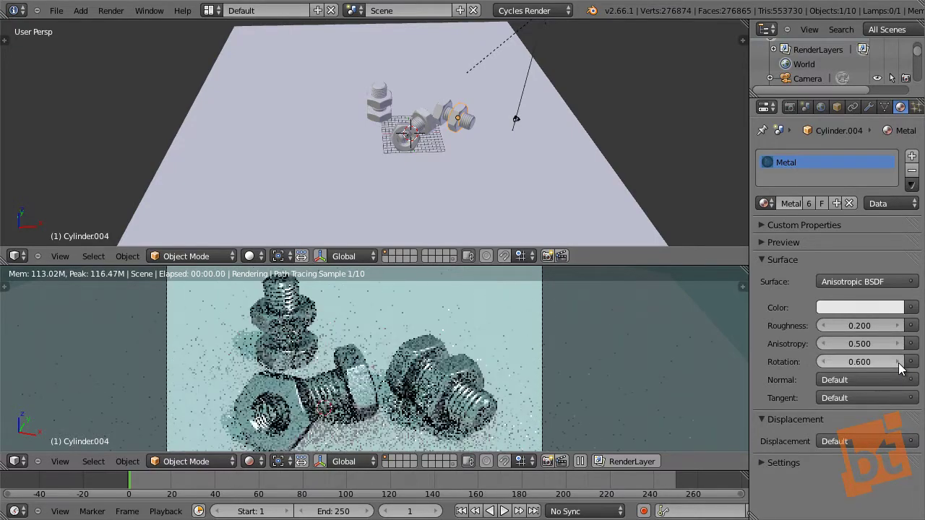
{"action": "left_click", "coordinate": [823, 361]}
{"action": "left_click", "coordinate": [823, 362]}
{"action": "left_click", "coordinate": [823, 362]}
{"action": "left_click", "coordinate": [823, 362]}
{"action": "left_click", "coordinate": [823, 362]}
{"action": "left_click", "coordinate": [823, 362]}
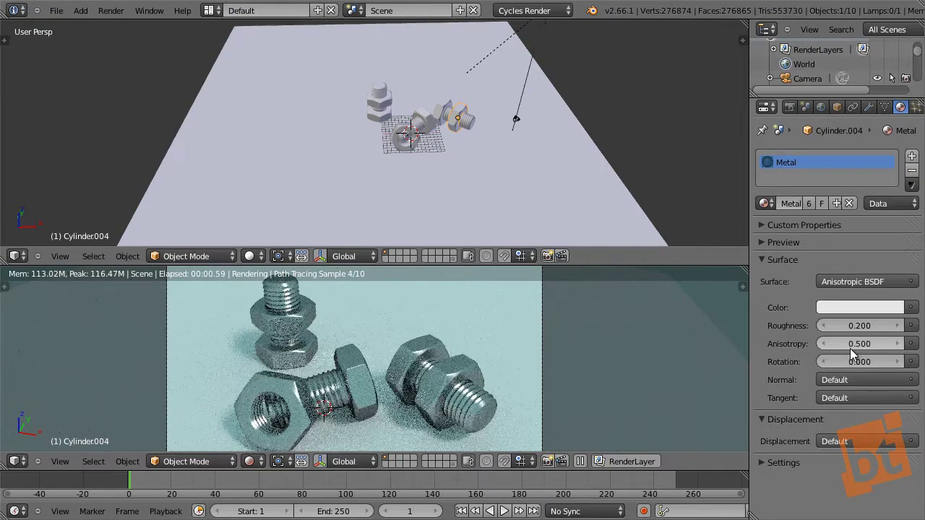
Return Rotation to 0 and set Anisotropy to 0.3 after trying 0.8 and 0.0.
{"action": "left_click", "coordinate": [896, 344]}
{"action": "left_click", "coordinate": [896, 344]}
{"action": "left_click", "coordinate": [896, 344]}
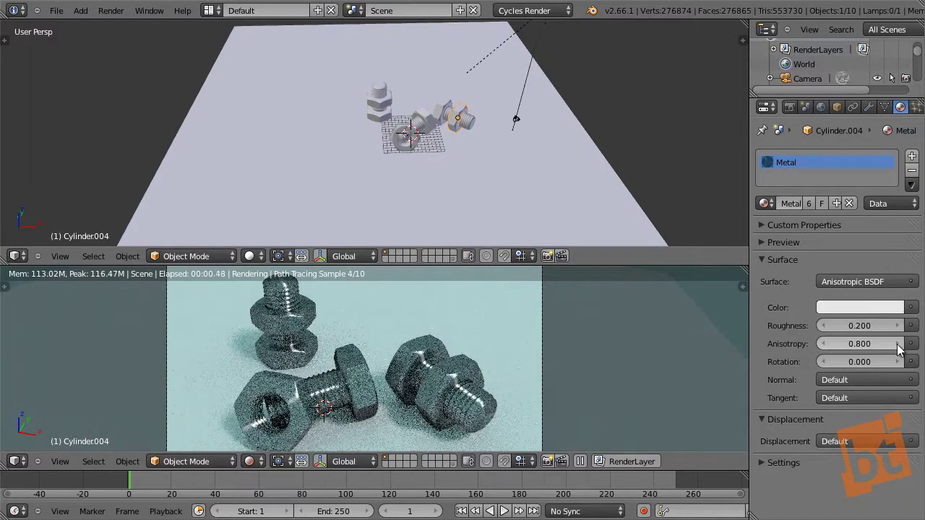
{"action": "left_click", "coordinate": [824, 345]}
{"action": "left_click", "coordinate": [824, 344]}
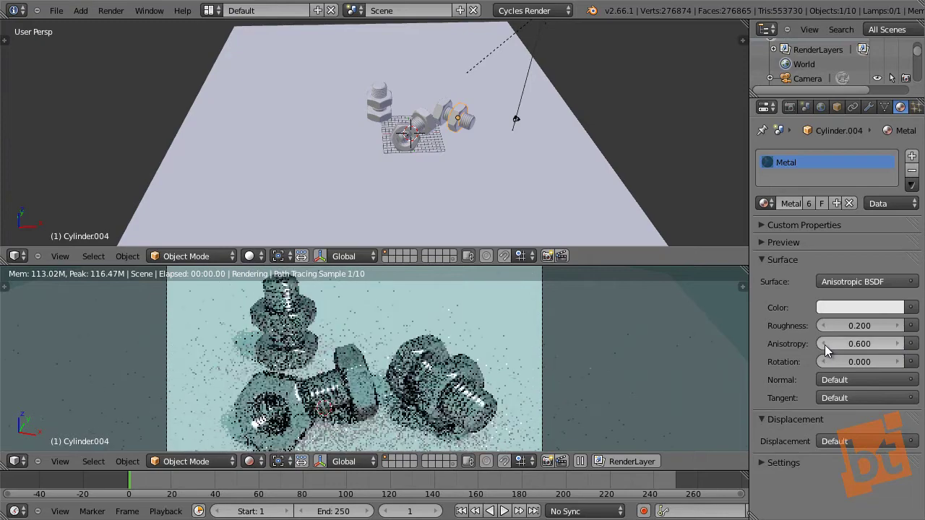
{"action": "left_click", "coordinate": [824, 344]}
{"action": "left_click", "coordinate": [825, 344]}
{"action": "left_click", "coordinate": [824, 344]}
{"action": "left_click", "coordinate": [824, 344]}
{"action": "left_click", "coordinate": [824, 345]}
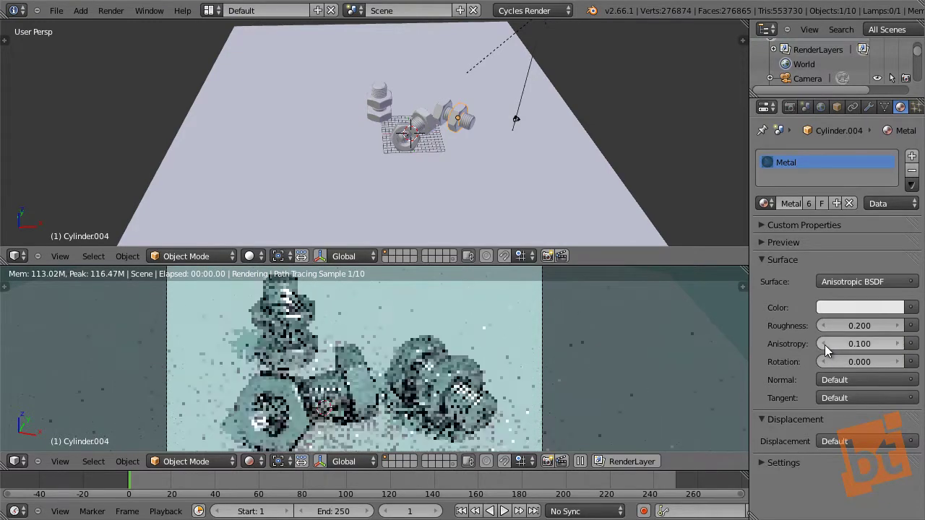
{"action": "left_click", "coordinate": [824, 345]}
{"action": "left_click", "coordinate": [895, 344]}
{"action": "left_click", "coordinate": [895, 344]}
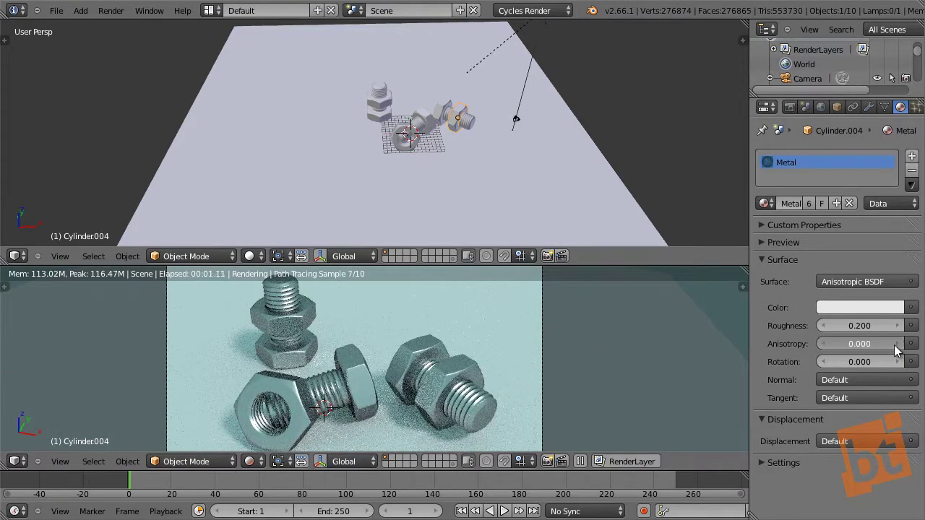
{"action": "left_click", "coordinate": [895, 344]}
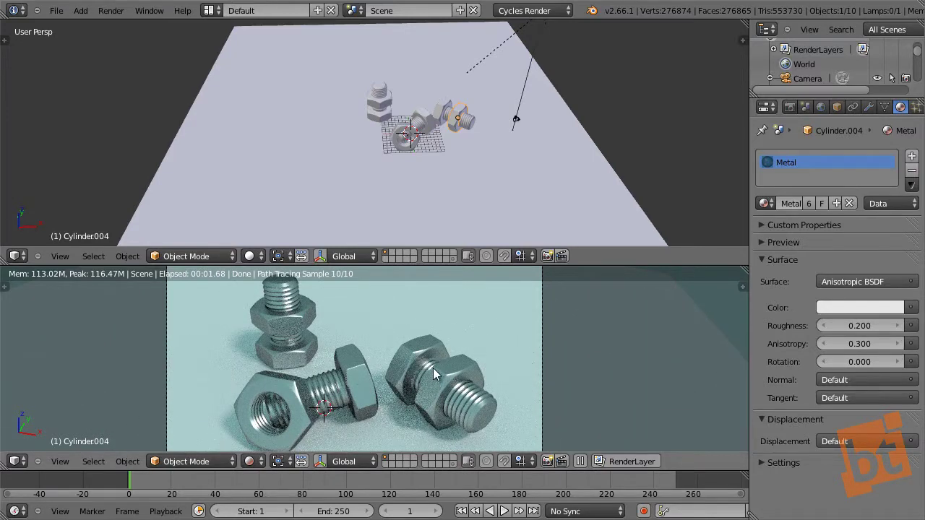
Settle Roughness at 0.3 and lighten the metal colour to a light grey (0.698).
{"action": "left_click", "coordinate": [898, 326]}
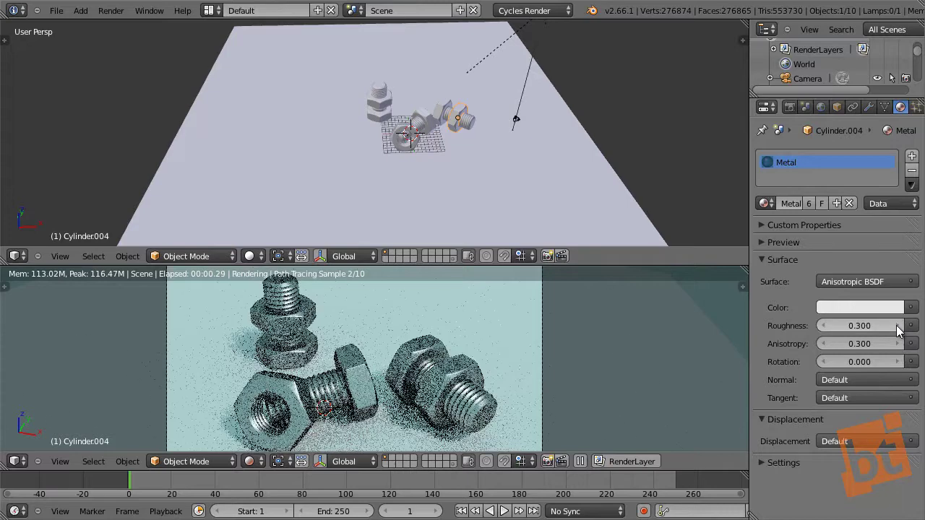
{"action": "left_click", "coordinate": [822, 325]}
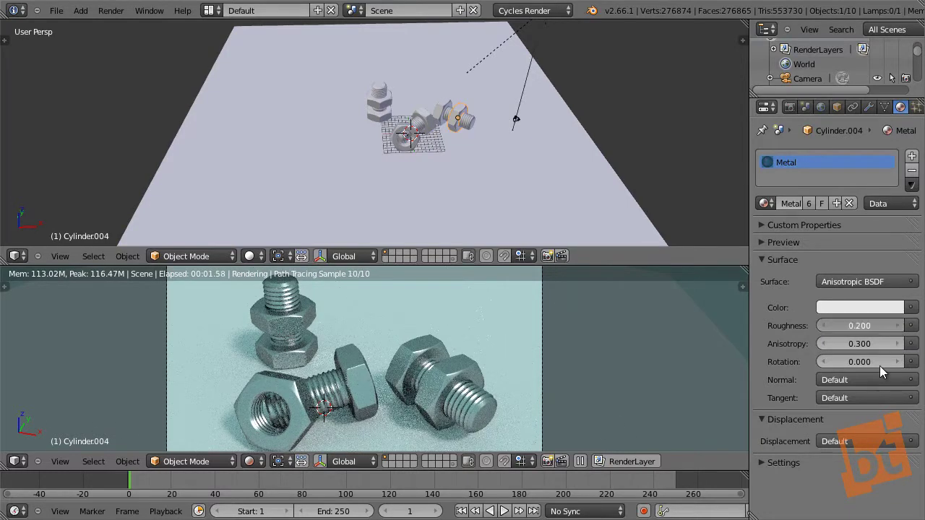
{"action": "left_click", "coordinate": [853, 306]}
{"action": "mouse_move", "coordinate": [893, 109]}
{"action": "left_mouse_down"}
{"action": "mouse_move", "coordinate": [893, 142]}
{"action": "mouse_move", "coordinate": [893, 114]}
{"action": "left_mouse_up"}
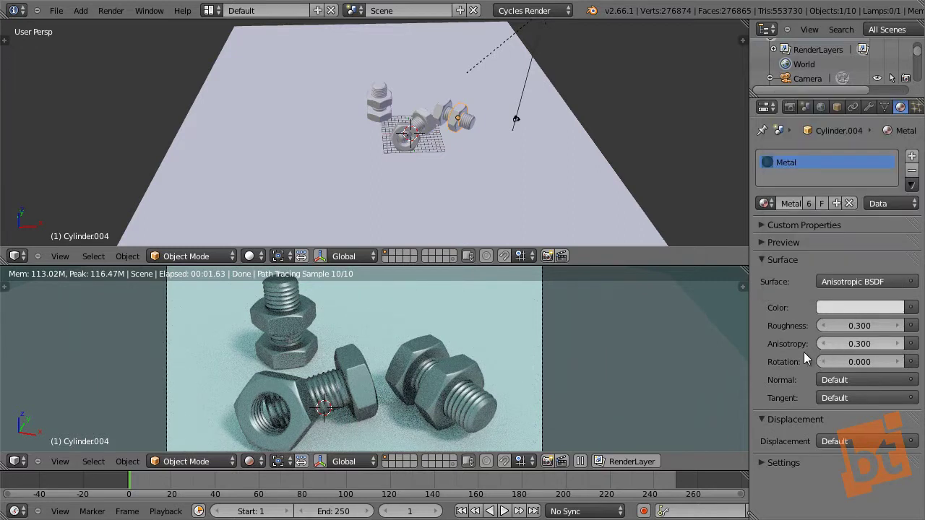
{"action": "scroll", "coordinate": [543, 106], "scroll_direction": "down", "scroll_amount": 3}
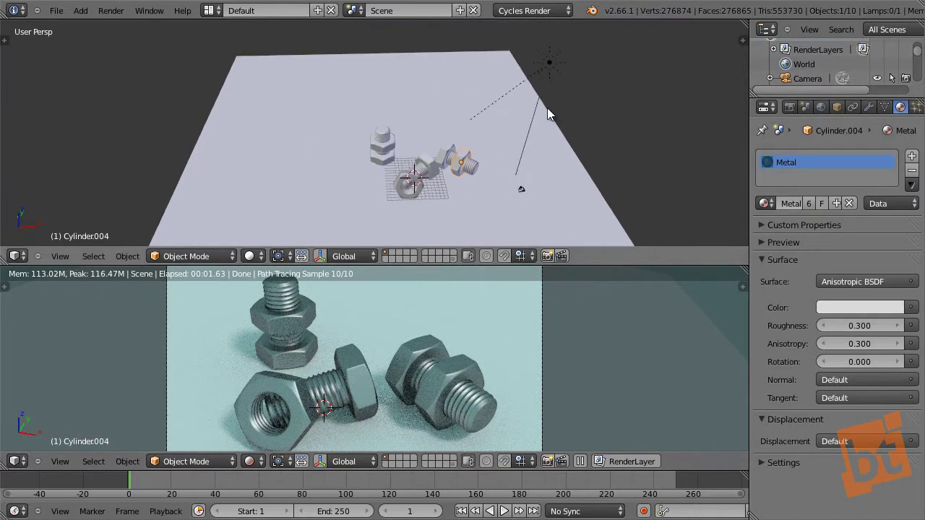
Tint the sun lamp's light warm peach (R 1.0, G 0.676, B 0.398).
{"action": "right_click", "coordinate": [548, 73]}
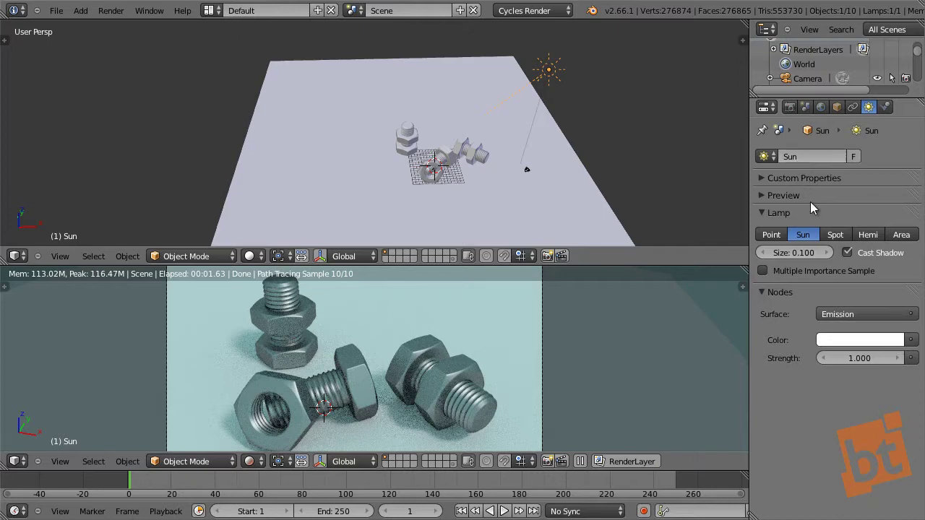
{"action": "left_click", "coordinate": [851, 339]}
{"action": "left_click_drag", "start_coordinate": [820, 194], "coordinate": [814, 213]}
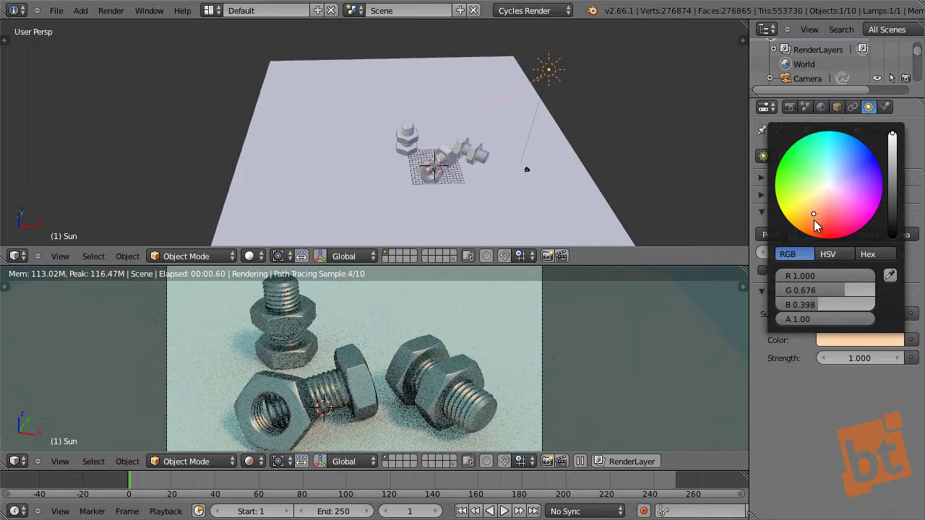
Select the floor plane, load stock_111041000.jpg in the Image Editor, then restore the 3D View.
{"action": "right_click", "coordinate": [606, 349]}
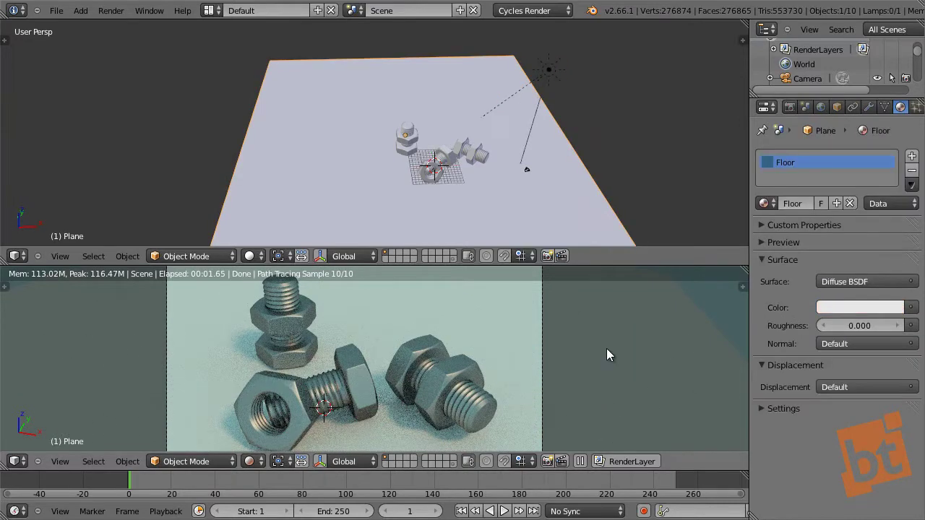
{"action": "scroll", "coordinate": [432, 356], "scroll_direction": "down", "scroll_amount": 2}
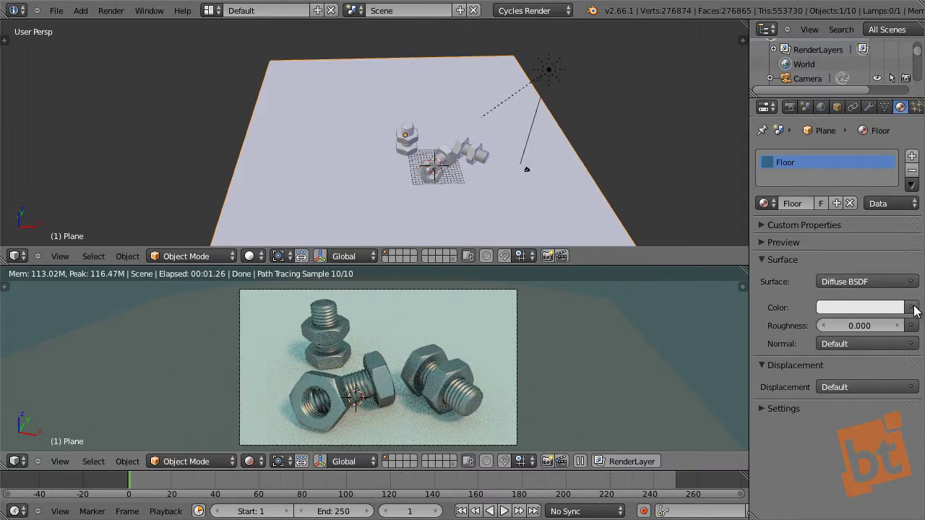
{"action": "left_click", "coordinate": [14, 256]}
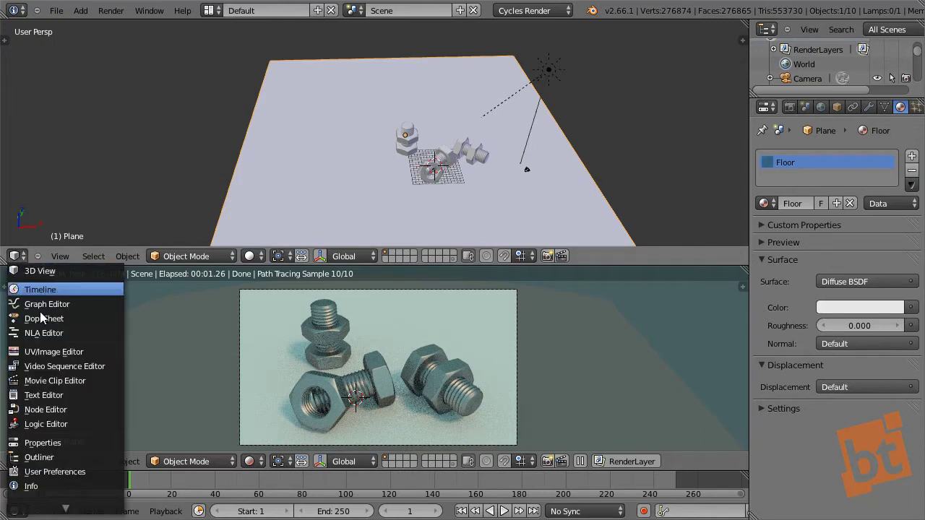
{"action": "left_click", "coordinate": [54, 351]}
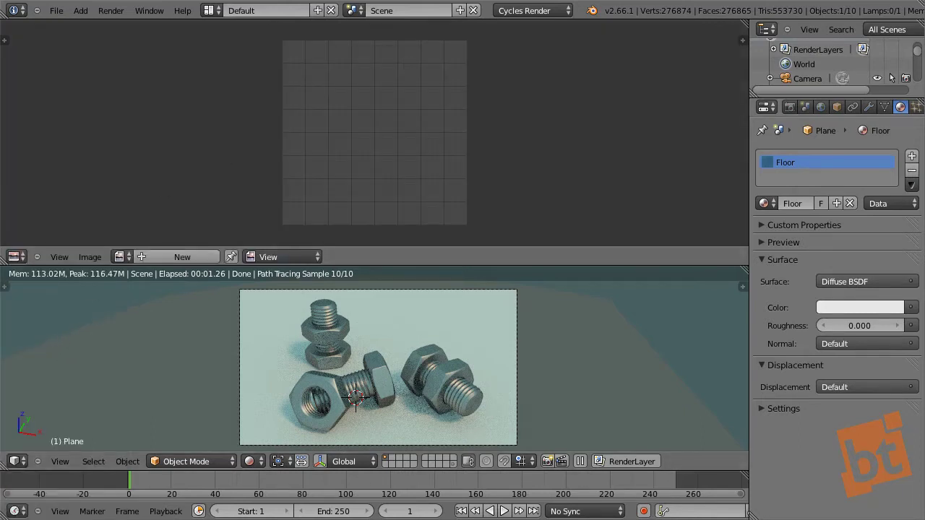
{"action": "left_click_drag", "start_coordinate": [408, 125], "coordinate": [409, 124]}
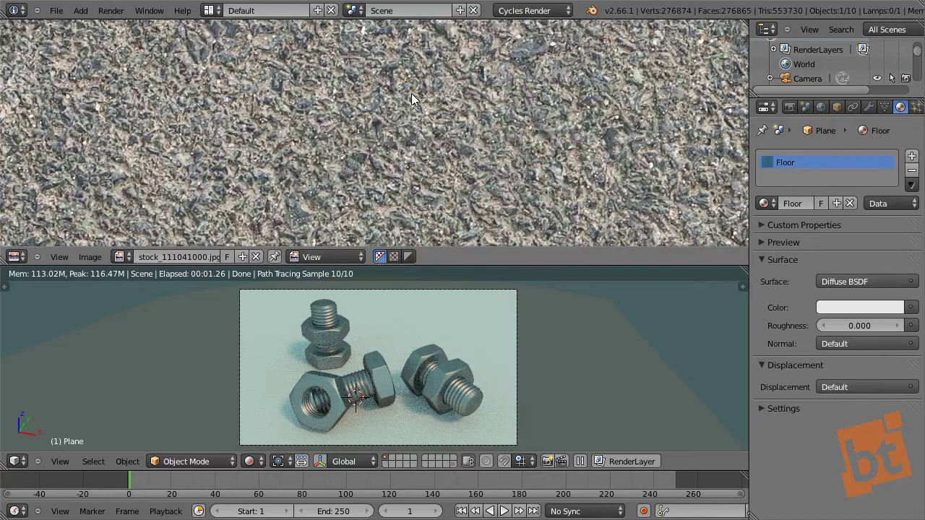
{"action": "scroll", "coordinate": [411, 93], "scroll_direction": "down", "scroll_amount": 3}
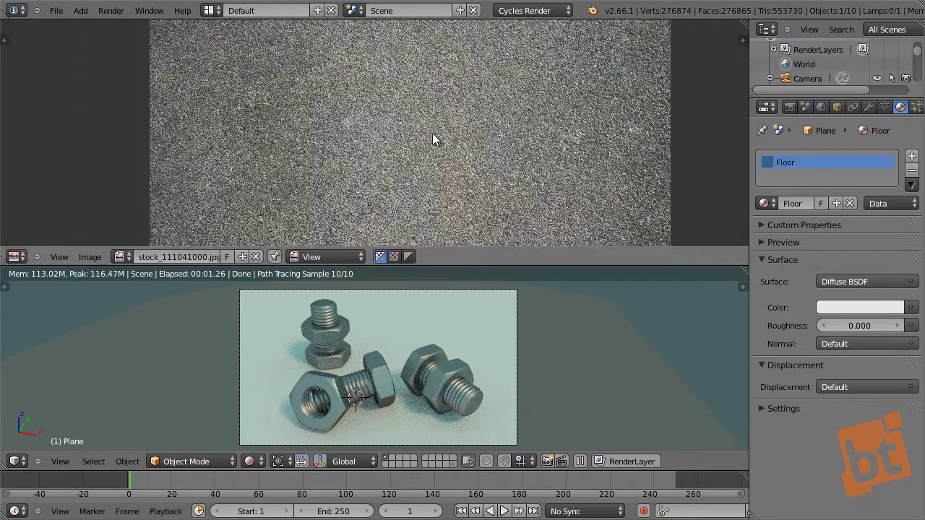
{"action": "scroll", "coordinate": [432, 133], "scroll_direction": "up", "scroll_amount": 2}
{"action": "scroll", "coordinate": [104, 195], "scroll_direction": "down", "scroll_amount": 1}
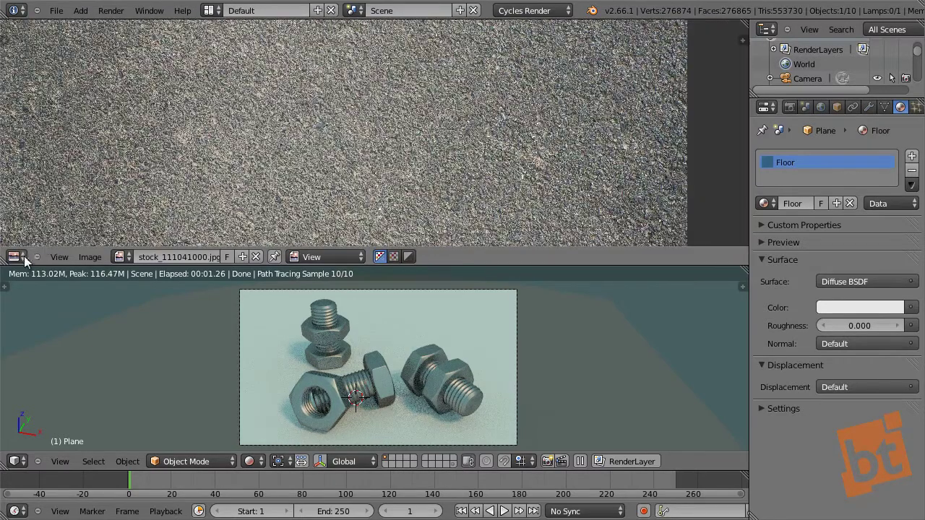
{"action": "left_click", "coordinate": [15, 256]}
{"action": "left_click", "coordinate": [41, 272]}
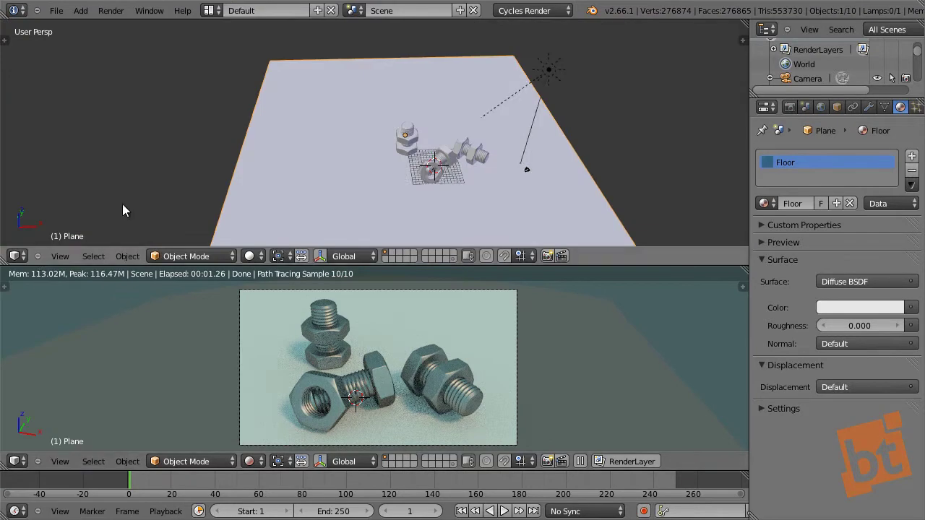
Drive the Floor material colour with an Image Texture using the asphalt photo.
{"action": "left_click", "coordinate": [910, 309]}
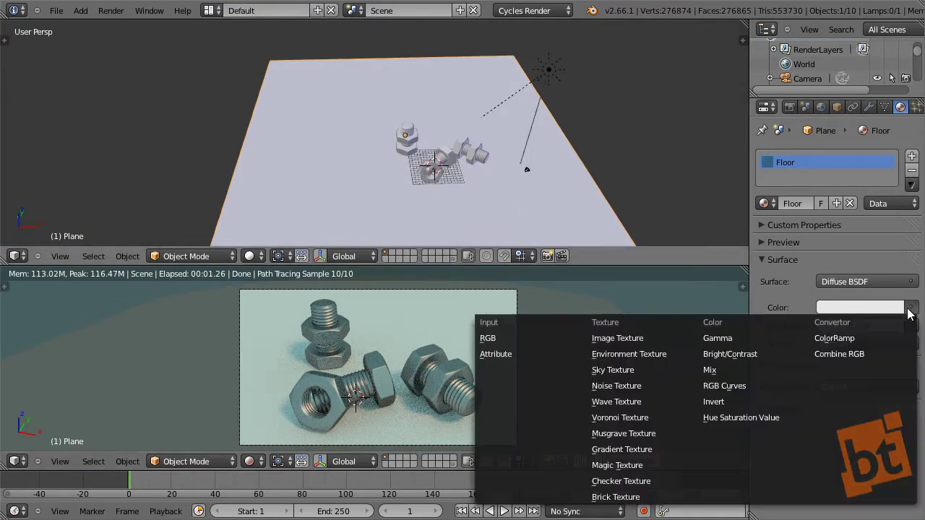
{"action": "left_click", "coordinate": [620, 338]}
{"action": "left_click", "coordinate": [830, 326]}
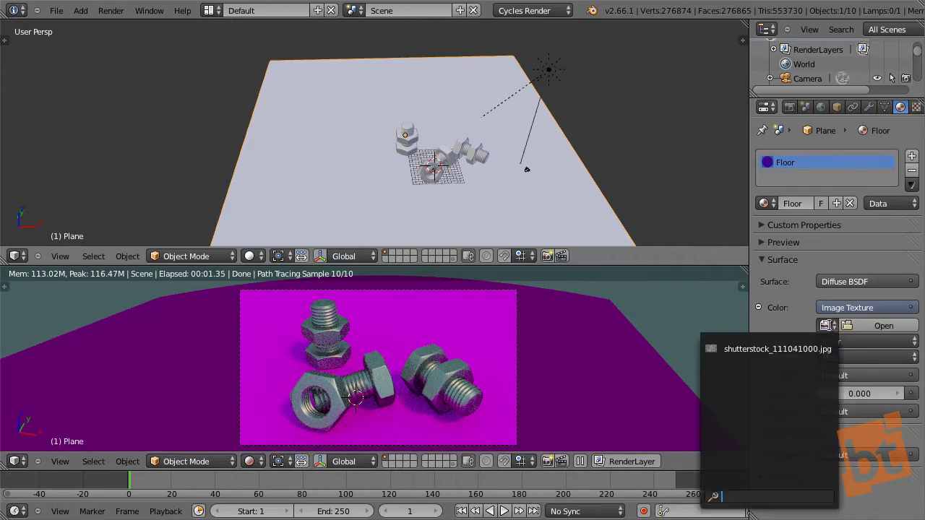
{"action": "left_click", "coordinate": [809, 344]}
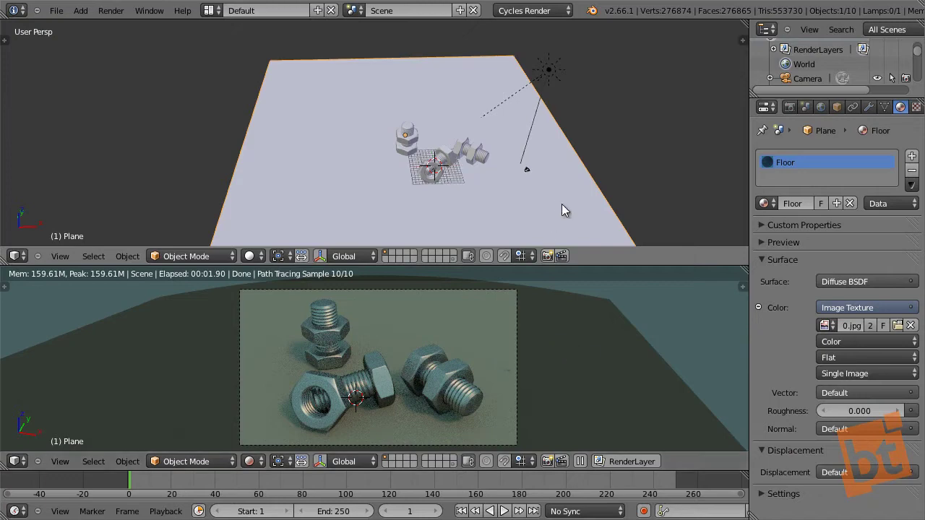
UV-unwrap the whole ground plane in Edit Mode so the asphalt texture maps correctly.
{"action": "key", "text": "Tab"}
{"action": "key", "text": "a"}
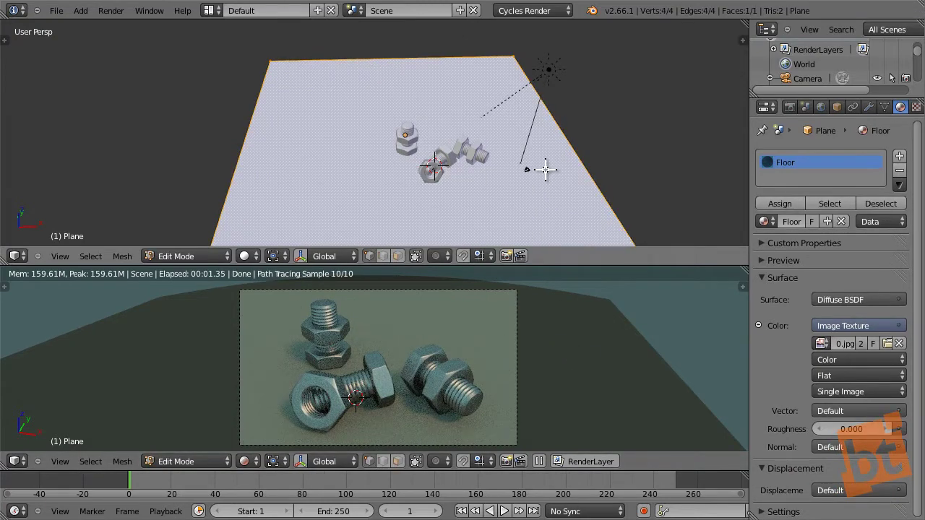
{"action": "key", "text": "u"}
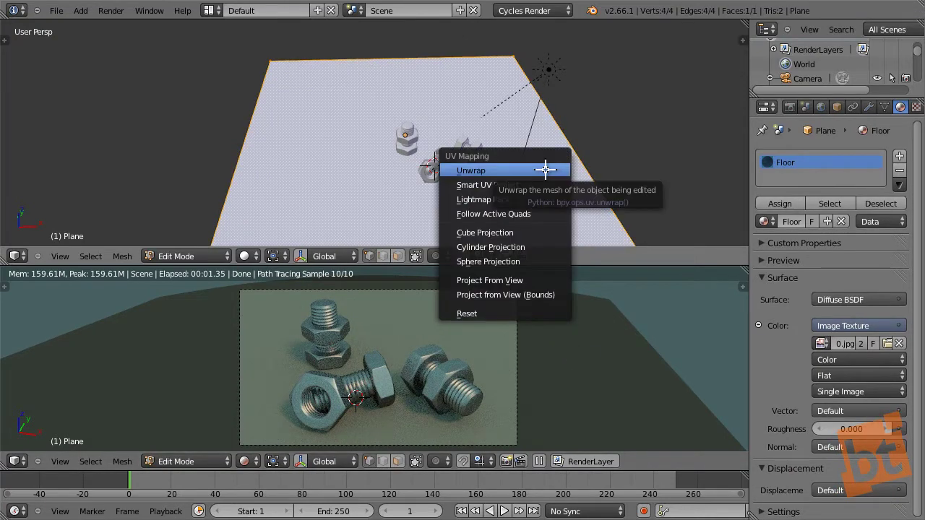
{"action": "left_click", "coordinate": [545, 171]}
{"action": "key", "text": "Tab"}
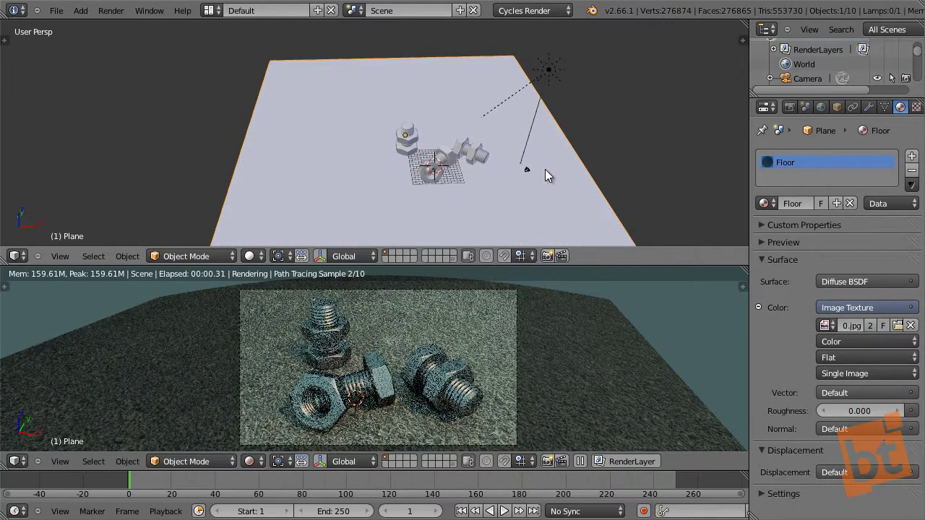
{"action": "key", "text": "a"}
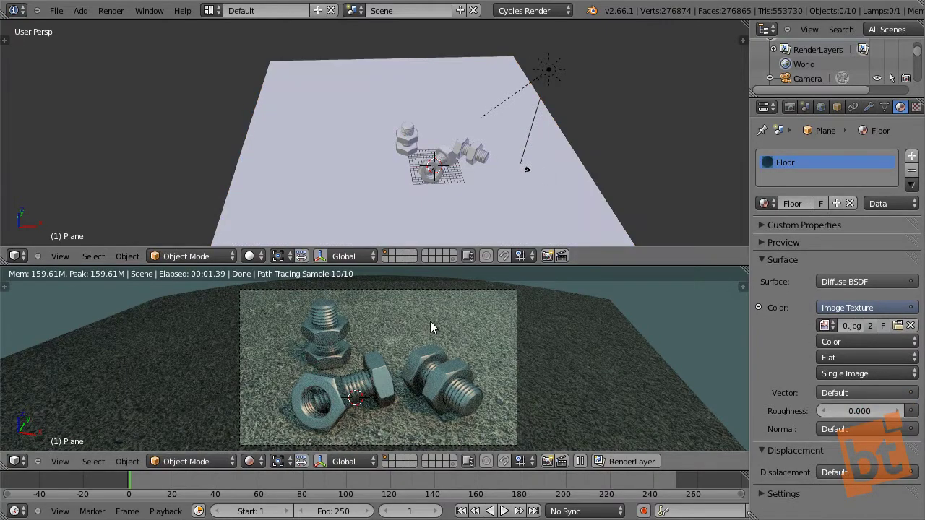
Maximize the rendered preview to fill the window.
{"action": "key", "text": "ctrl+Up"}
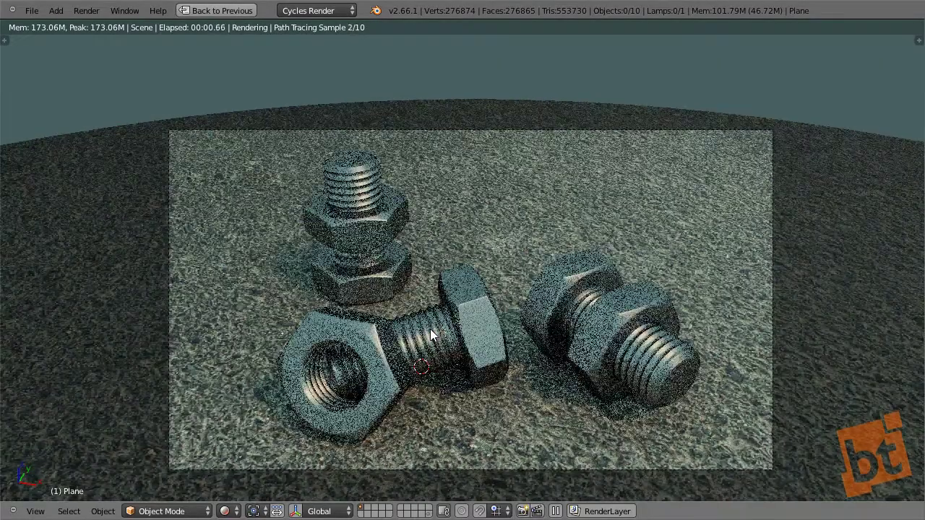
{"action": "scroll", "coordinate": [473, 318], "scroll_direction": "up", "scroll_amount": 1}
{"action": "scroll", "coordinate": [473, 315], "scroll_direction": "up", "scroll_amount": 1}
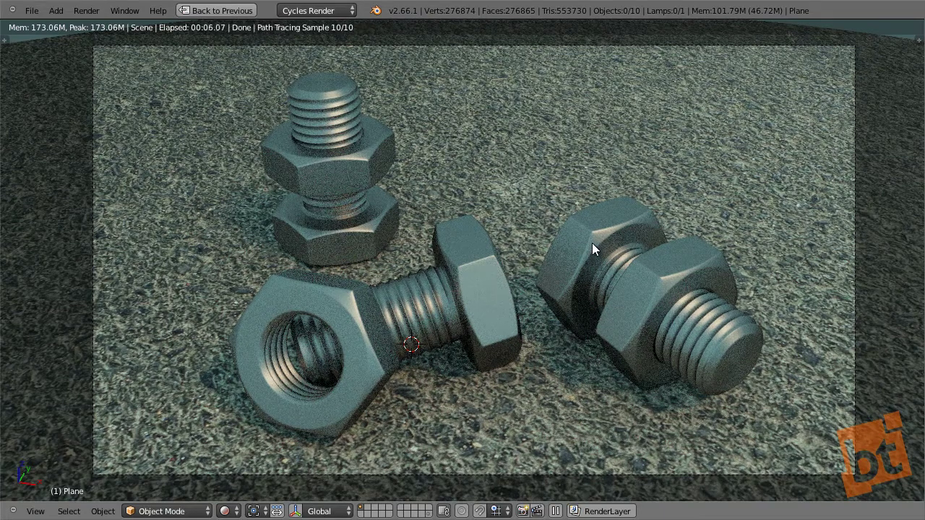
Select the asphalt ground plane and scale it up slightly in several small increments.
{"action": "right_click", "coordinate": [578, 148]}
{"action": "key", "text": "s"}
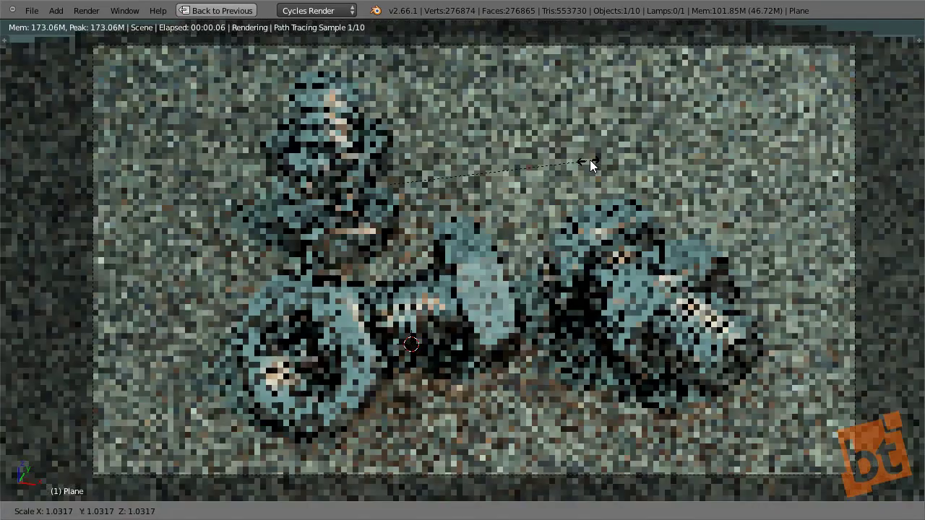
{"action": "left_click", "coordinate": [600, 172]}
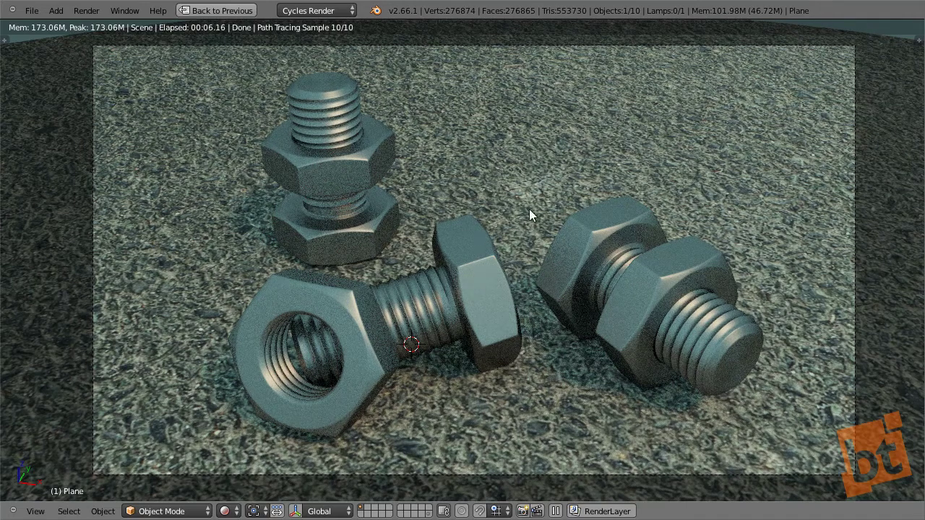
{"action": "key", "text": "s"}
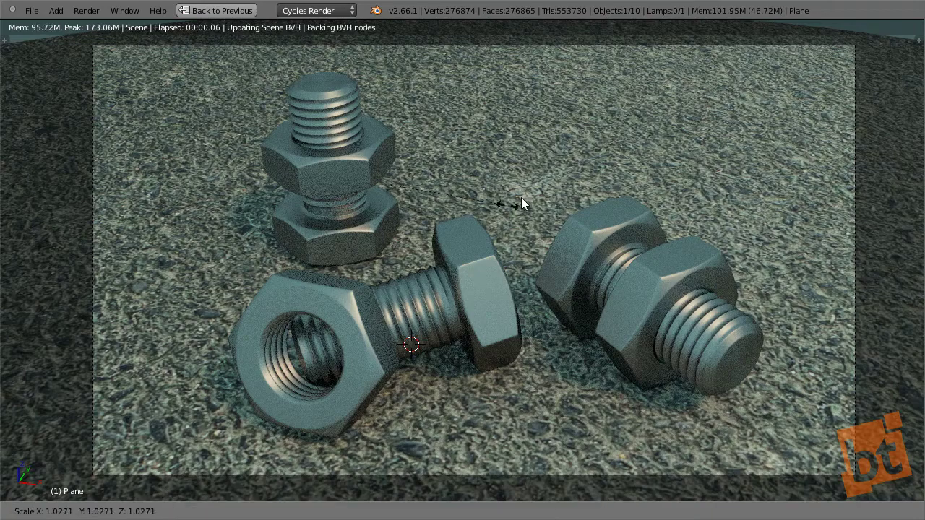
{"action": "left_click", "coordinate": [607, 187]}
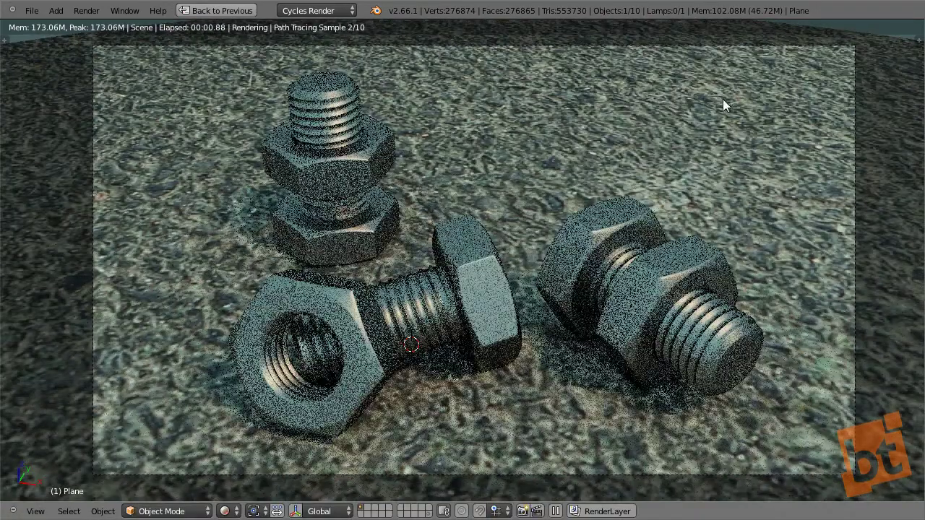
{"action": "key", "text": "s"}
{"action": "left_click", "coordinate": [634, 174]}
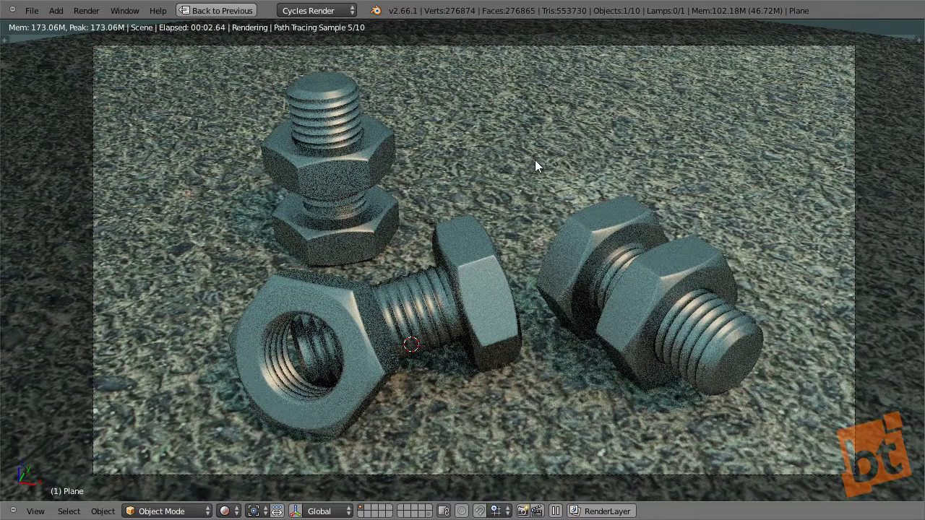
Give the plane one final small scale and restore the normal preview layout.
{"action": "key", "text": "s"}
{"action": "left_click", "coordinate": [732, 86]}
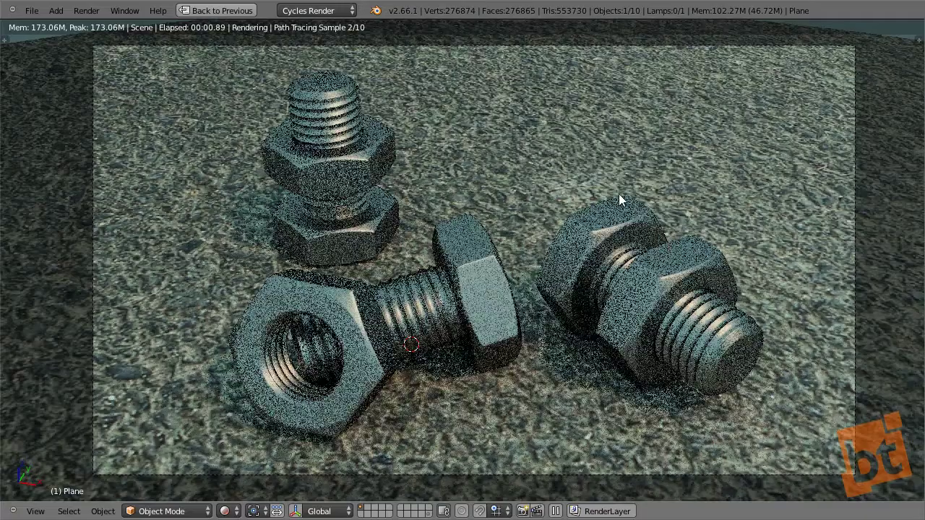
{"action": "key", "text": "ctrl+Up"}
{"action": "scroll", "coordinate": [433, 356], "scroll_direction": "down", "scroll_amount": 4}
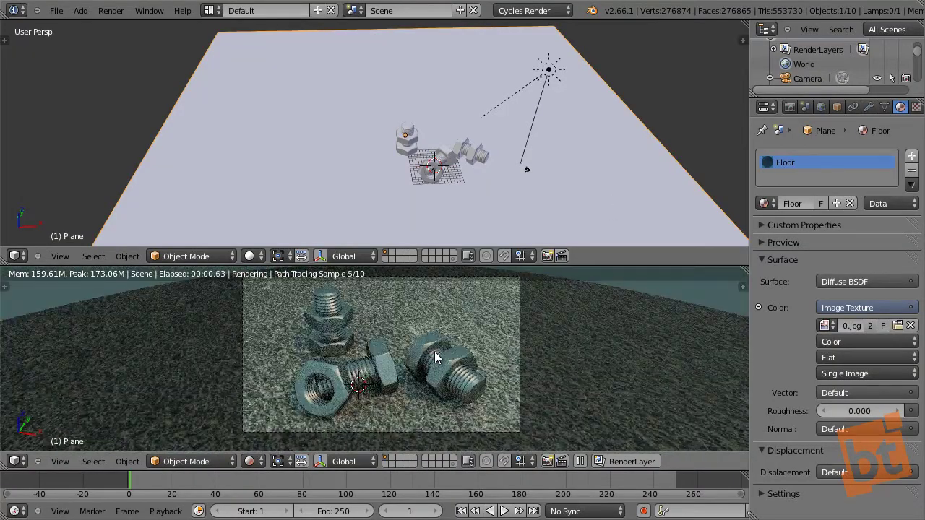
Lower the sun lamp's strength, trying 10.2 and 8.1 before settling around 5.4.
{"action": "middle_click_drag", "start_coordinate": [433, 355], "coordinate": [443, 363], "text": "shift"}
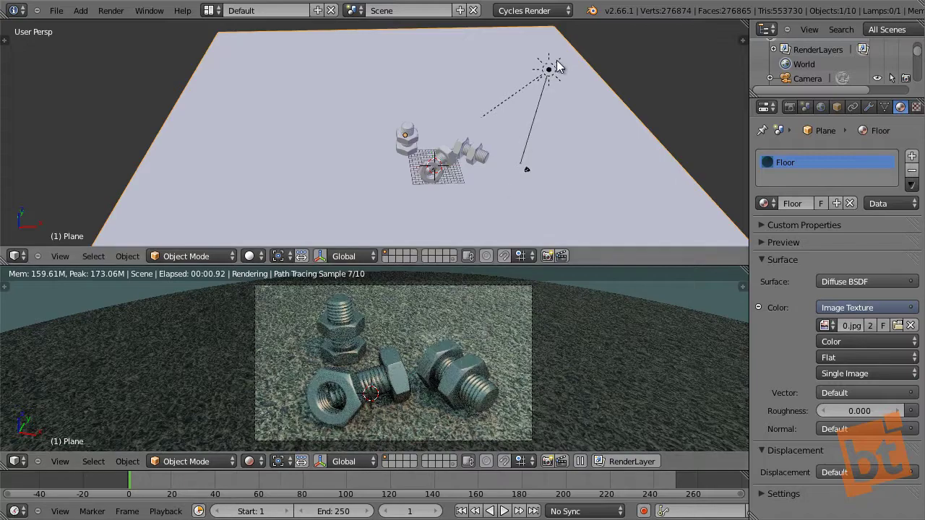
{"action": "right_click", "coordinate": [557, 63]}
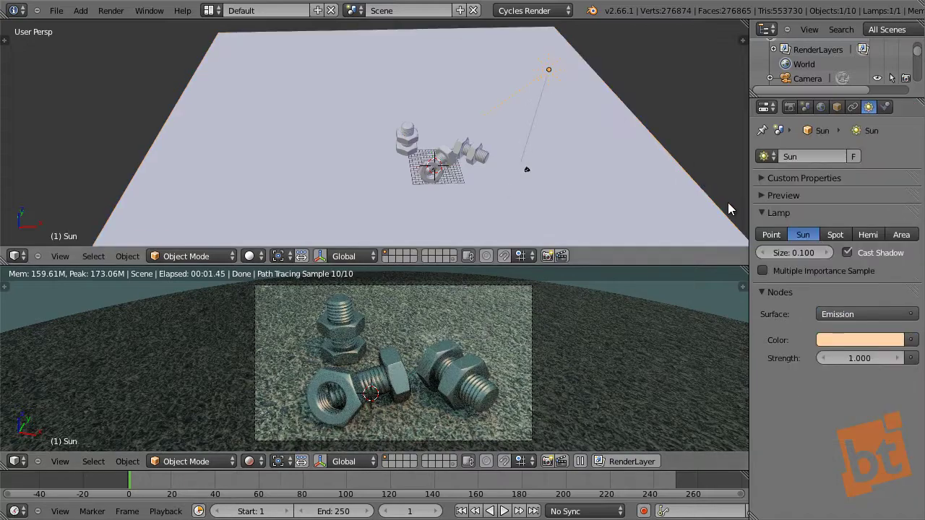
{"action": "left_click", "coordinate": [859, 359]}
{"action": "type", "text": "10.2"}
{"action": "key", "text": "Return"}
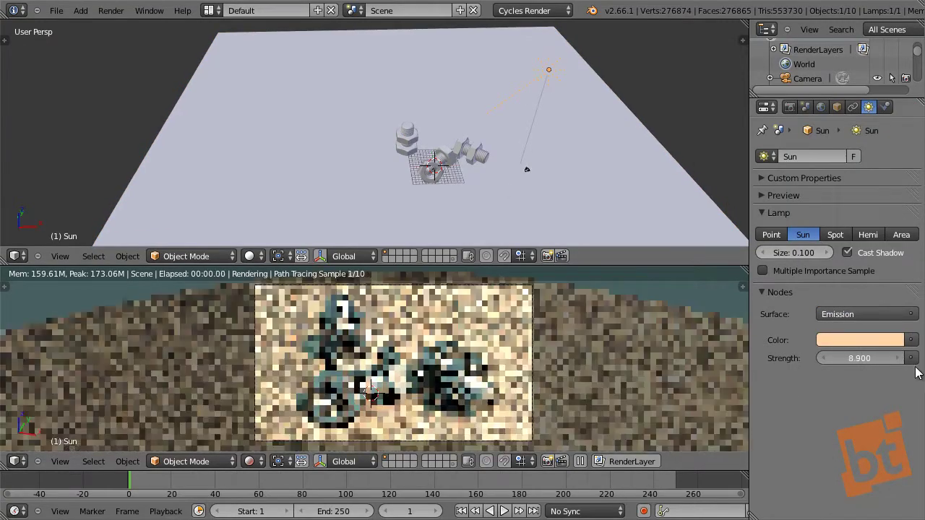
{"action": "left_click", "coordinate": [888, 359]}
{"action": "type", "text": "8.1"}
{"action": "key", "text": "Return"}
{"action": "left_click_drag", "start_coordinate": [897, 367], "coordinate": [856, 367]}
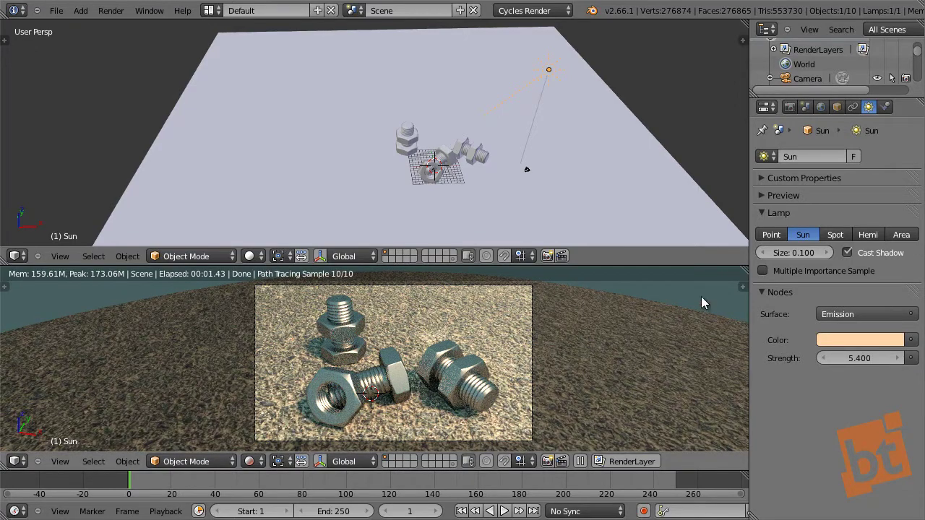
Adjust the world strength and retint the world colour to a brighter, slightly desaturated teal.
{"action": "left_click", "coordinate": [824, 106]}
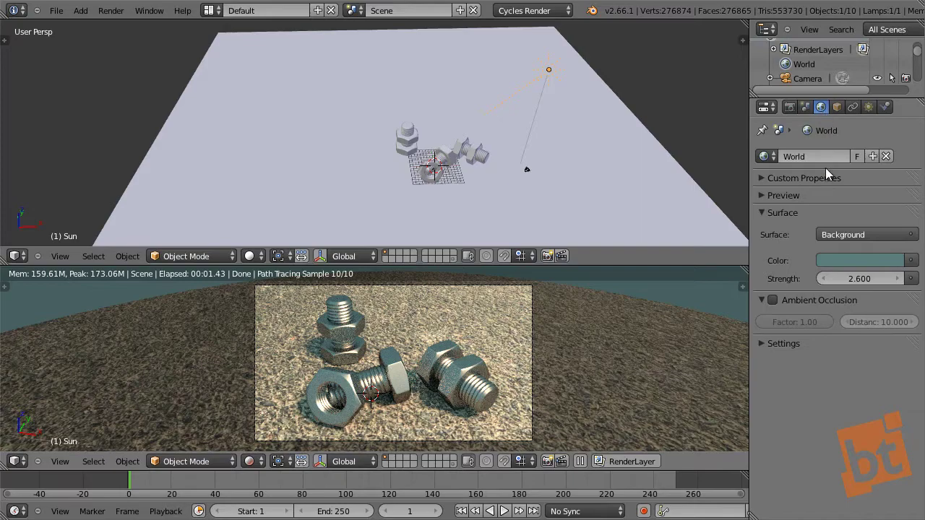
{"action": "left_click_drag", "start_coordinate": [860, 281], "coordinate": [477, 372]}
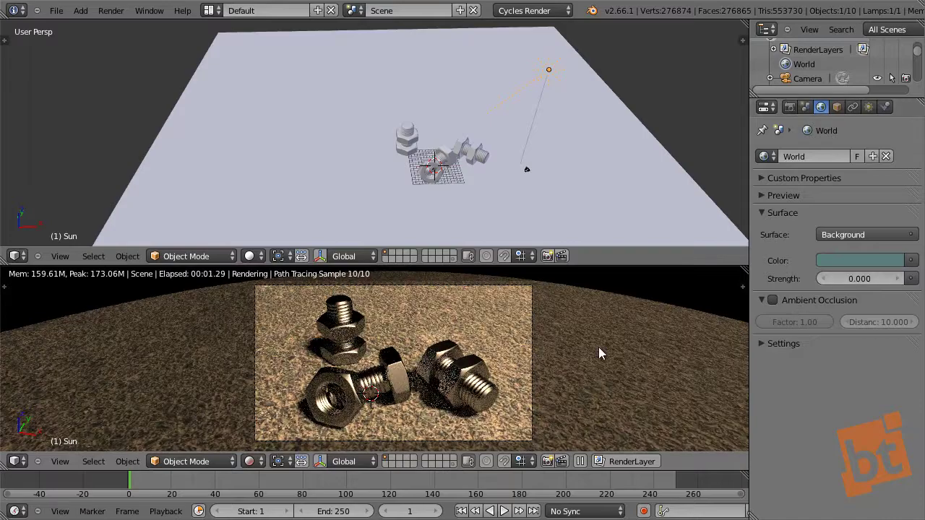
{"action": "left_click_drag", "start_coordinate": [858, 280], "coordinate": [854, 262]}
{"action": "left_click", "coordinate": [853, 261]}
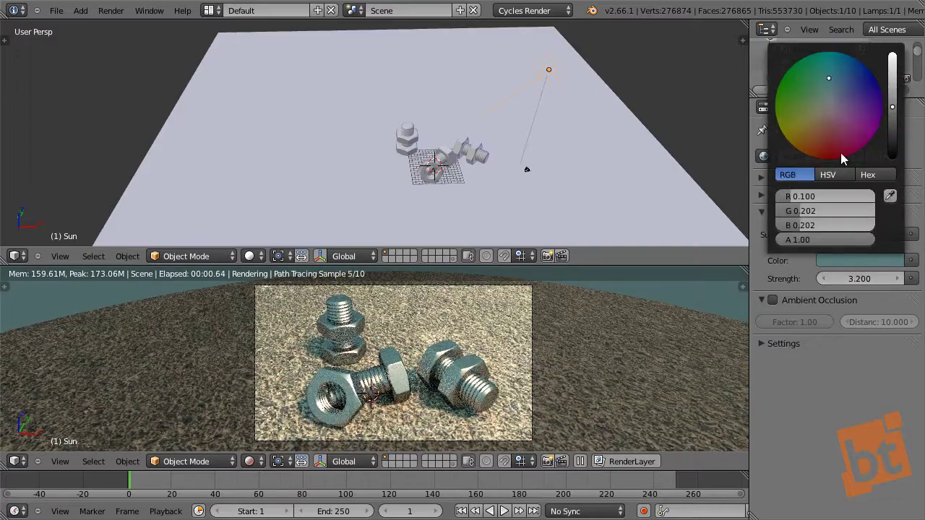
{"action": "left_click", "coordinate": [831, 52]}
{"action": "left_click_drag", "start_coordinate": [894, 103], "coordinate": [893, 85]}
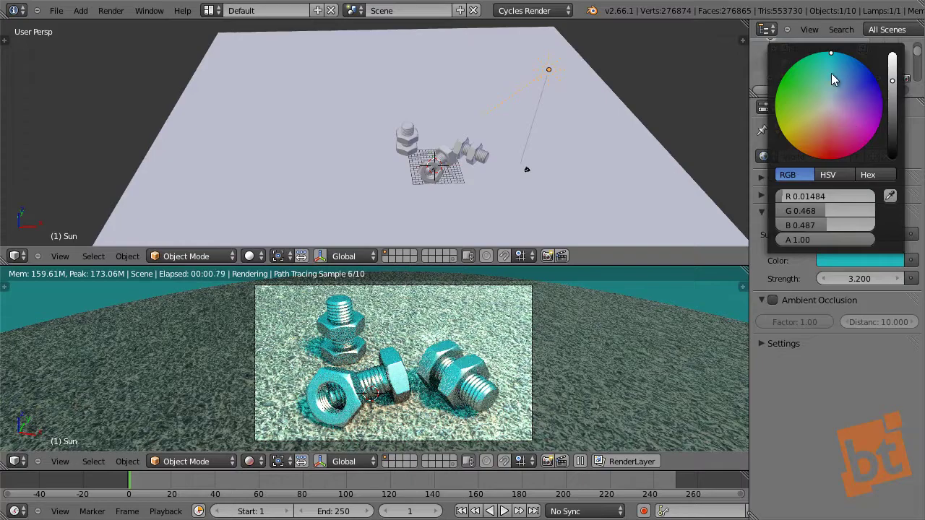
{"action": "left_click", "coordinate": [831, 64]}
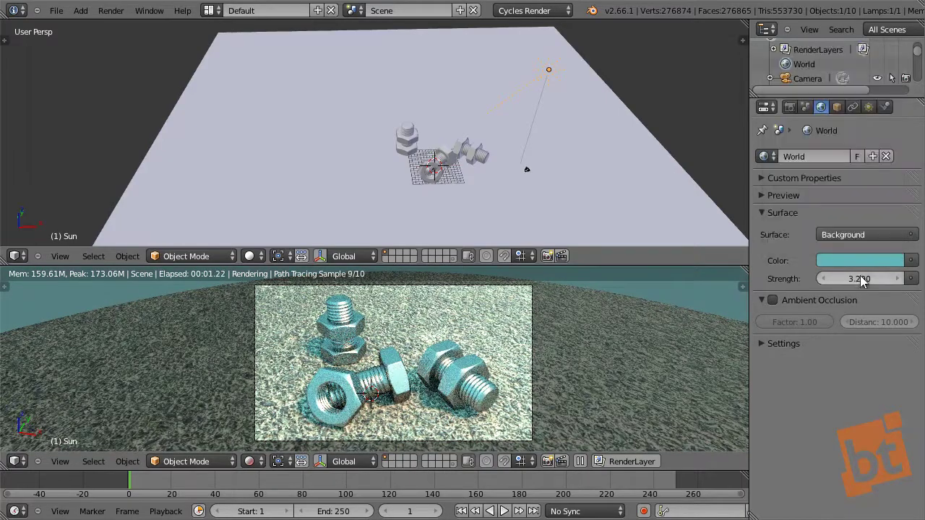
Set the world strength to 1.3, after trying 2.5, 0.8 and 1.0.
{"action": "left_click", "coordinate": [838, 278]}
{"action": "type", "text": "2.5"}
{"action": "key", "text": "Return"}
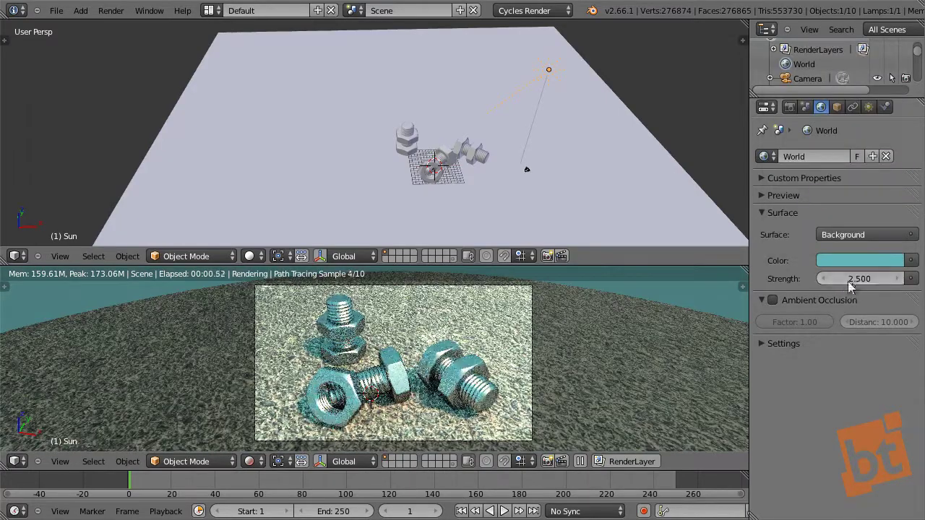
{"action": "left_click_drag", "start_coordinate": [867, 287], "coordinate": [850, 282]}
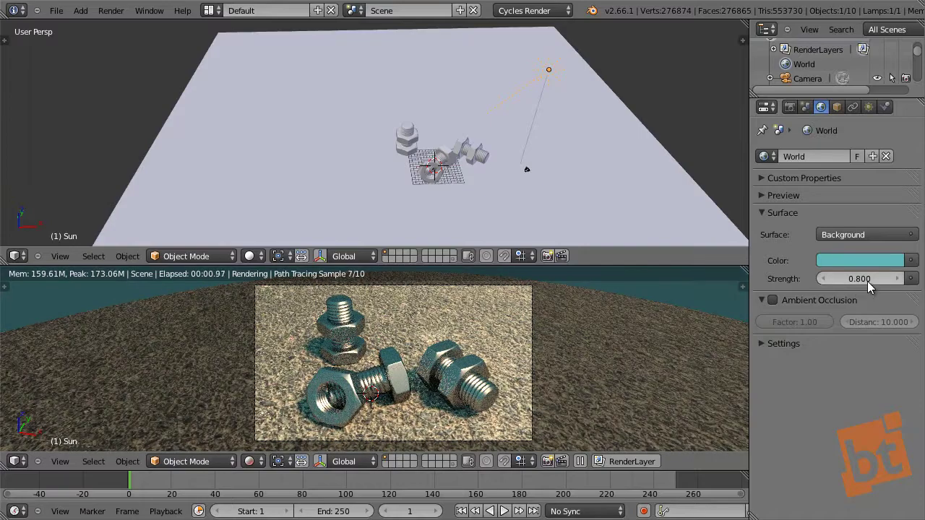
{"action": "left_click", "coordinate": [871, 281]}
{"action": "type", "text": "1"}
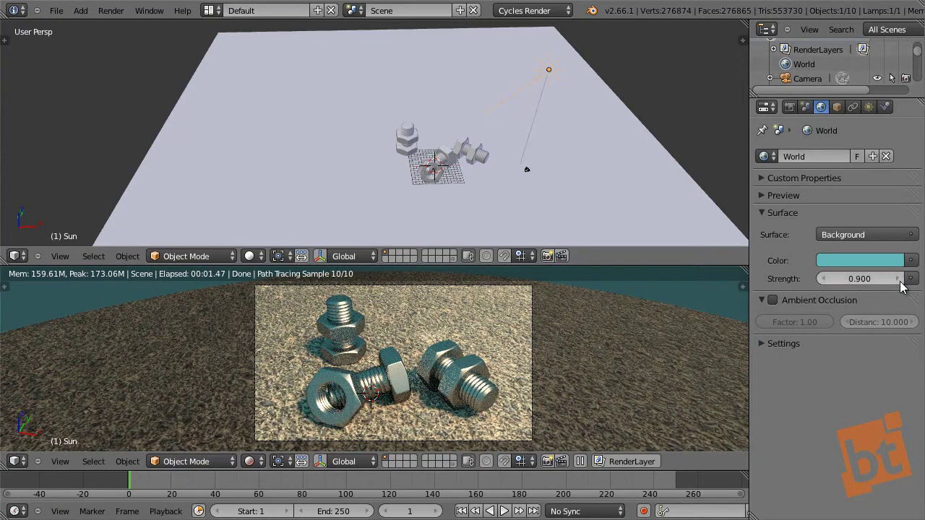
{"action": "key", "text": "Return"}
{"action": "left_click", "coordinate": [899, 281]}
{"action": "left_click", "coordinate": [899, 281]}
{"action": "left_click", "coordinate": [900, 281]}
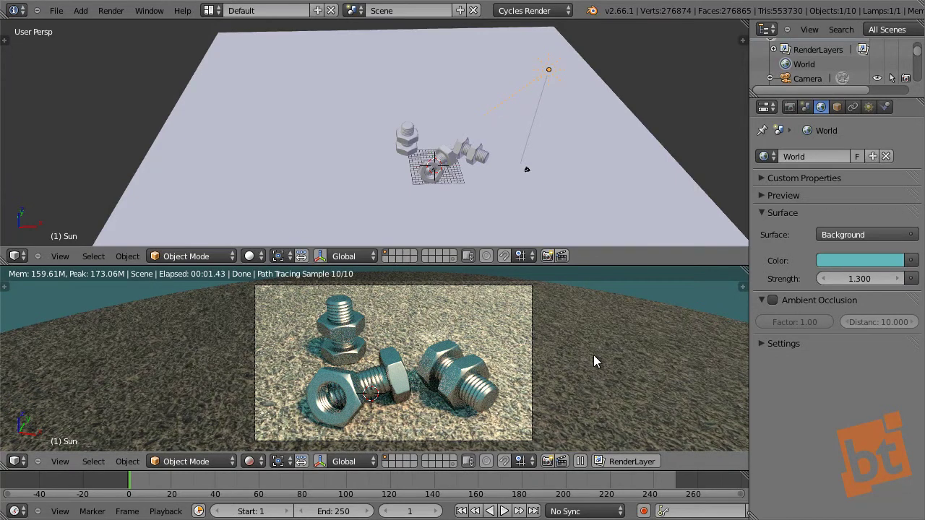
Raise and reposition the camera so it looks down on the bolts.
{"action": "right_click", "coordinate": [528, 169]}
{"action": "key", "text": "g"}
{"action": "key", "text": "z"}
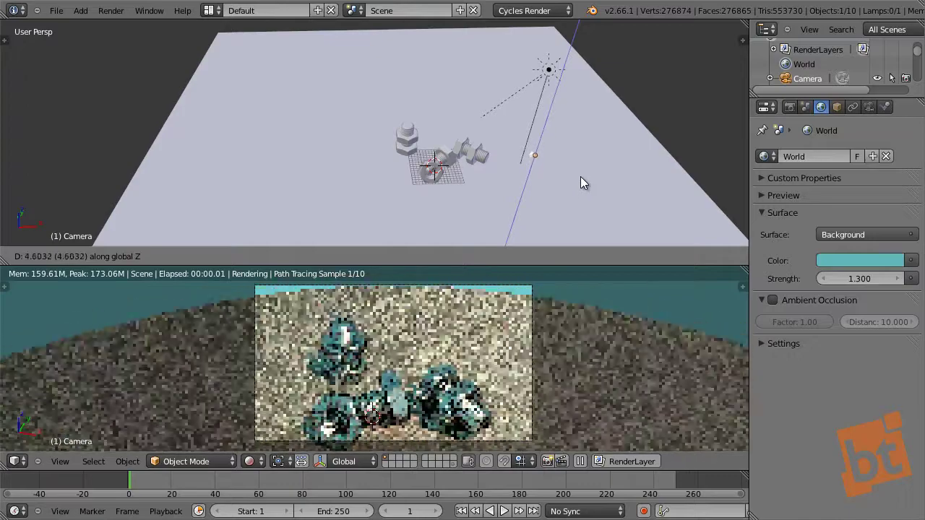
{"action": "left_click", "coordinate": [580, 163]}
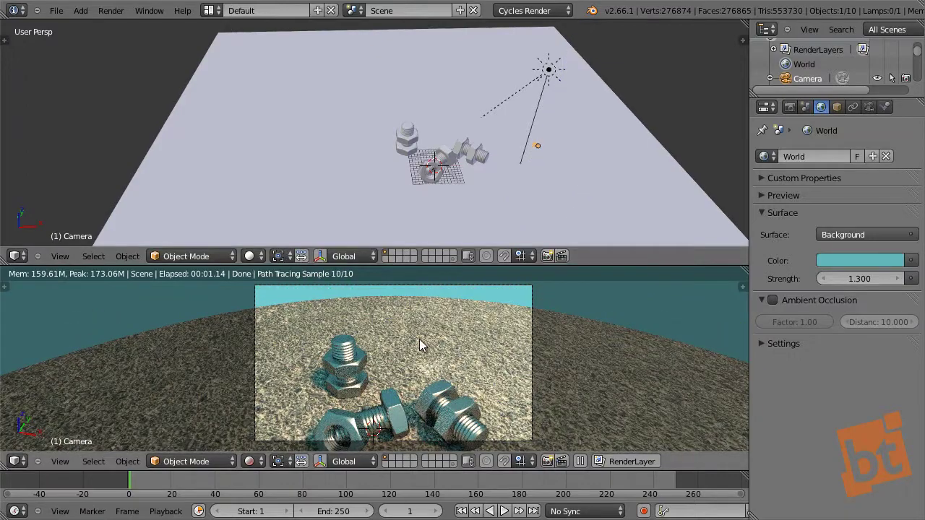
{"action": "middle_click_drag", "start_coordinate": [419, 339], "coordinate": [394, 364]}
{"action": "key", "text": "g"}
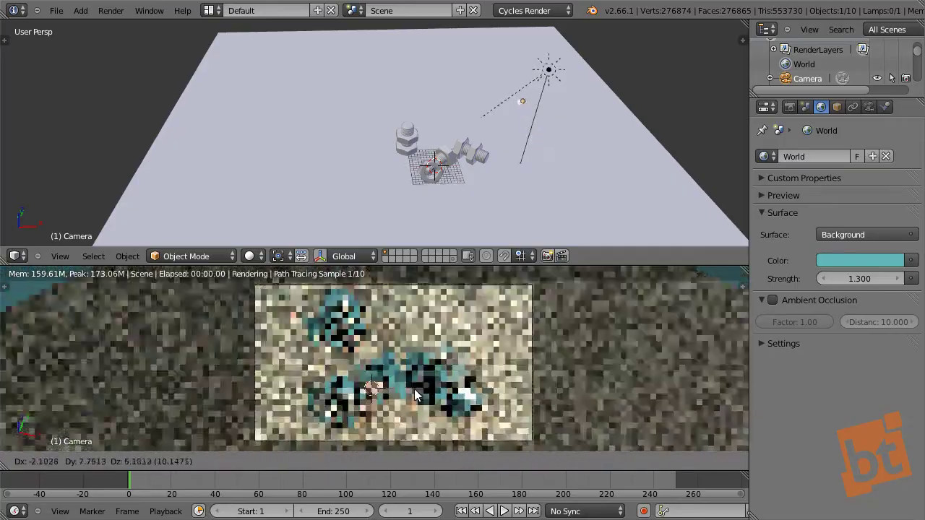
{"action": "left_click", "coordinate": [415, 401]}
In a maximized solid-shaded view, adjust the upper-left bolt's height along Z.
{"action": "key", "text": "ctrl+Up"}
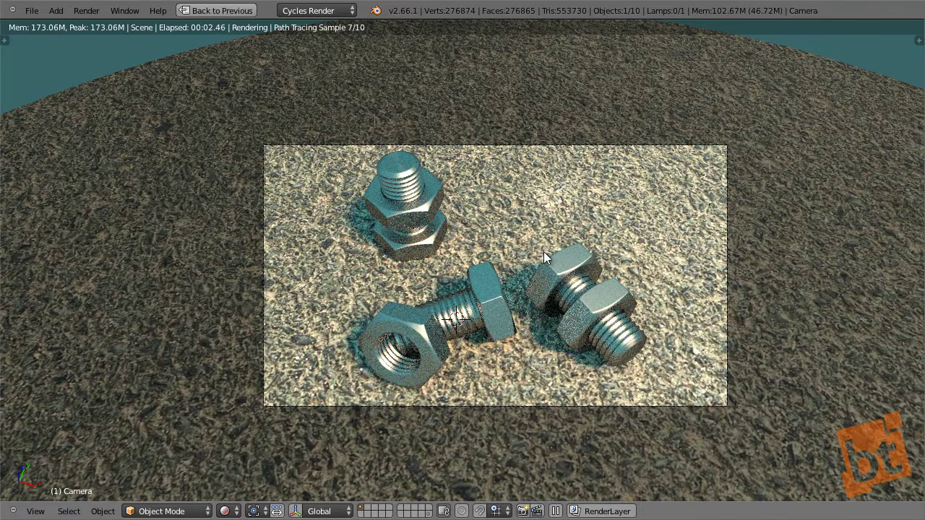
{"action": "right_click", "coordinate": [419, 244]}
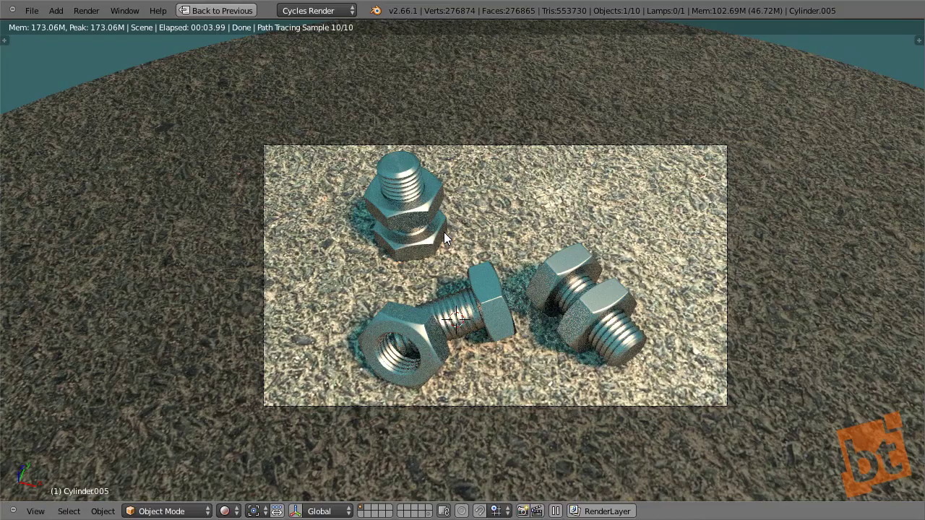
{"action": "key", "text": "g"}
{"action": "key", "text": "z"}
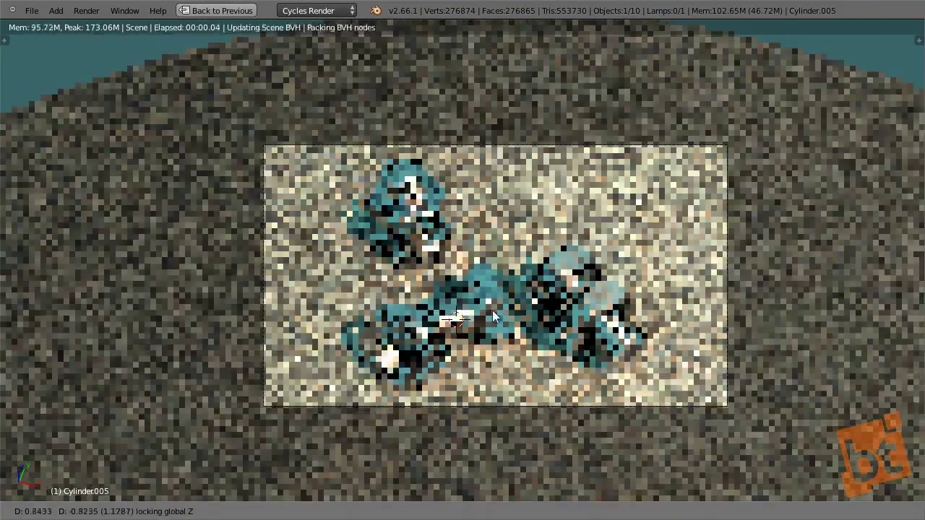
{"action": "left_click", "coordinate": [513, 339]}
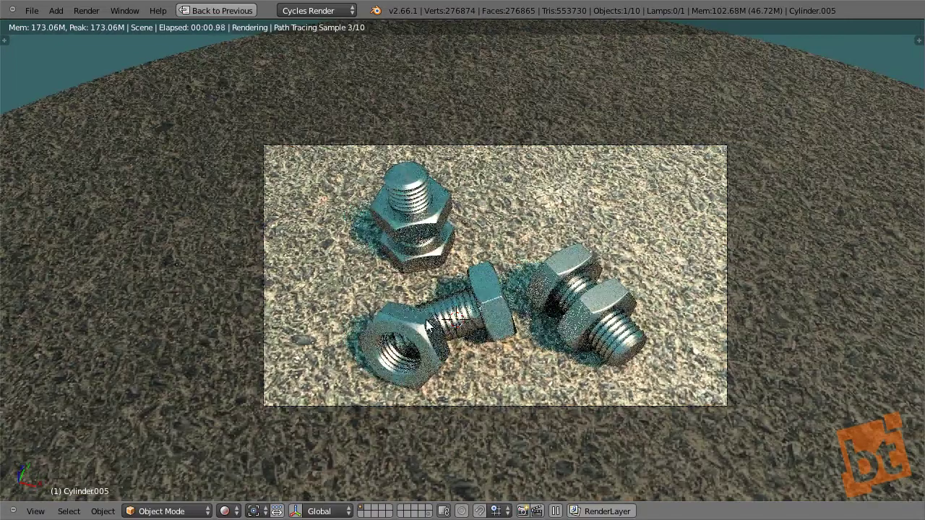
{"action": "key", "text": "shift+z"}
{"action": "key", "text": "alt+z"}
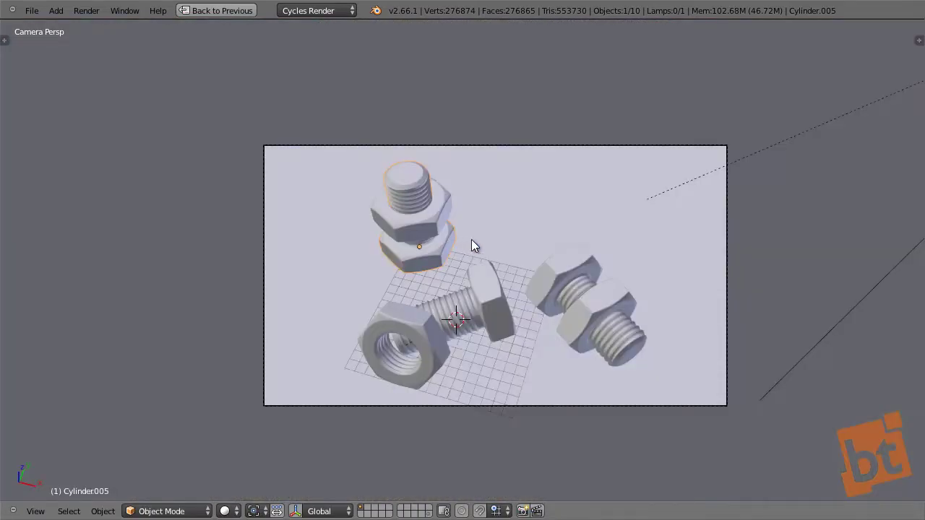
{"action": "key", "text": "g"}
{"action": "key", "text": "z"}
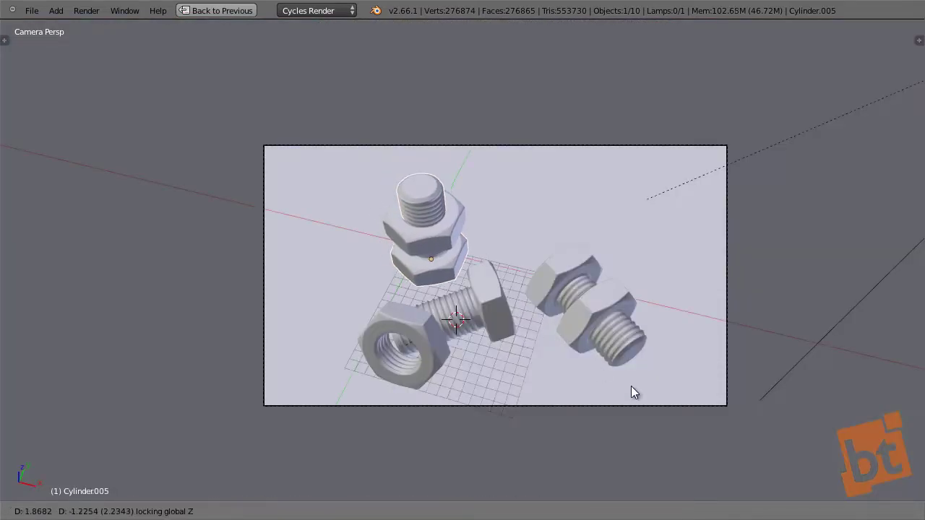
{"action": "left_click", "coordinate": [585, 372]}
Move the right-hand nut and bolt vertically to a new height.
{"action": "right_click", "coordinate": [575, 264]}
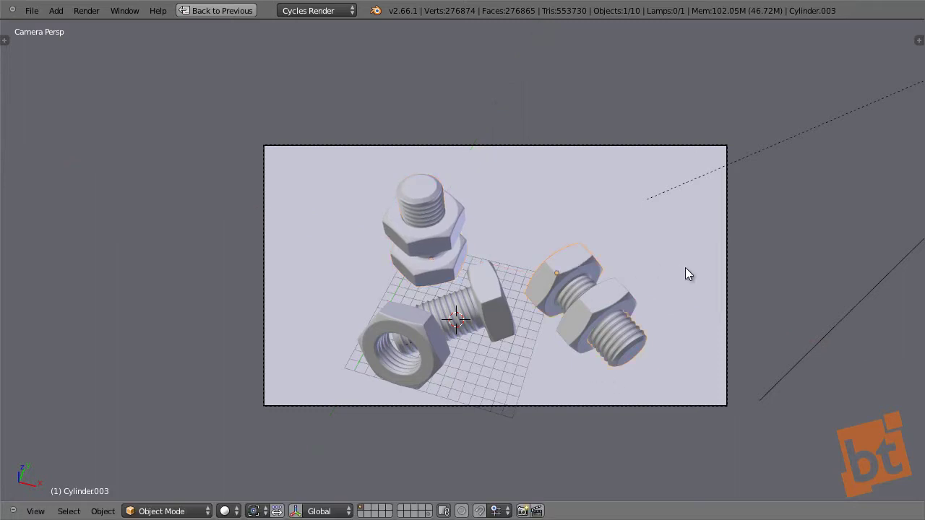
{"action": "key", "text": "g"}
{"action": "key", "text": "z"}
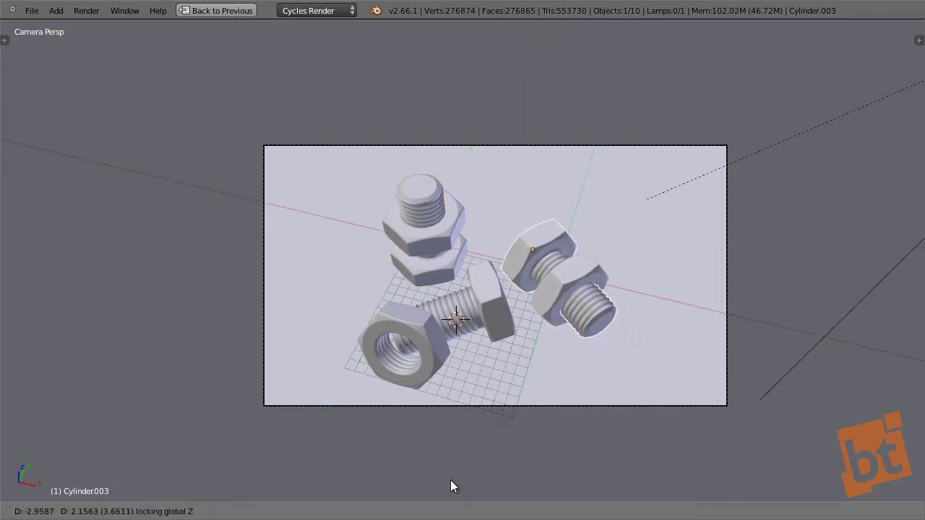
{"action": "left_click", "coordinate": [519, 445]}
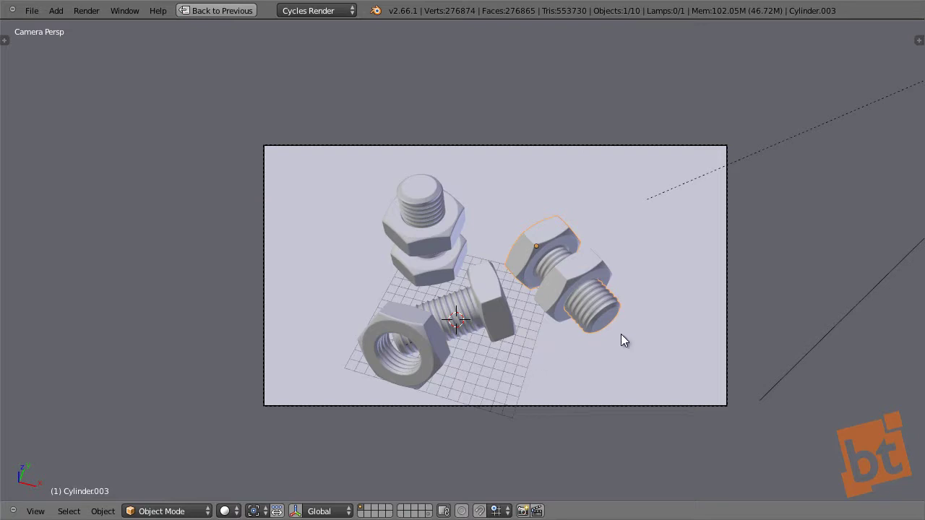
Fine-tune the camera framing with fly navigation and a final camera move.
{"action": "key", "text": "shift+f"}
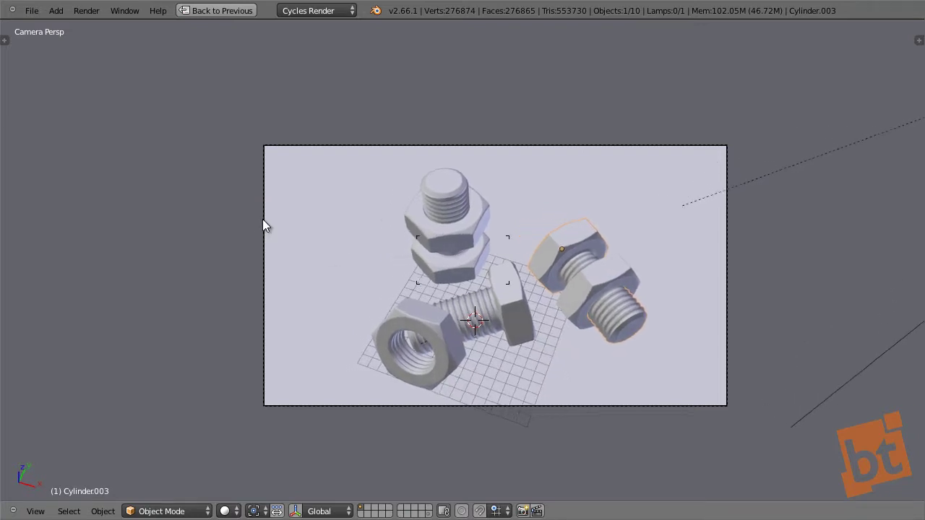
{"action": "left_click", "coordinate": [620, 260]}
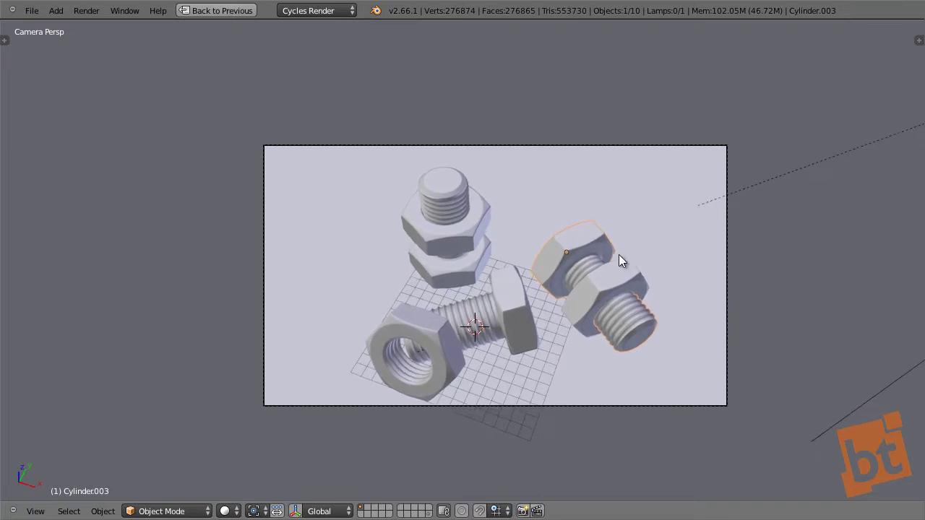
{"action": "left_click", "coordinate": [508, 317]}
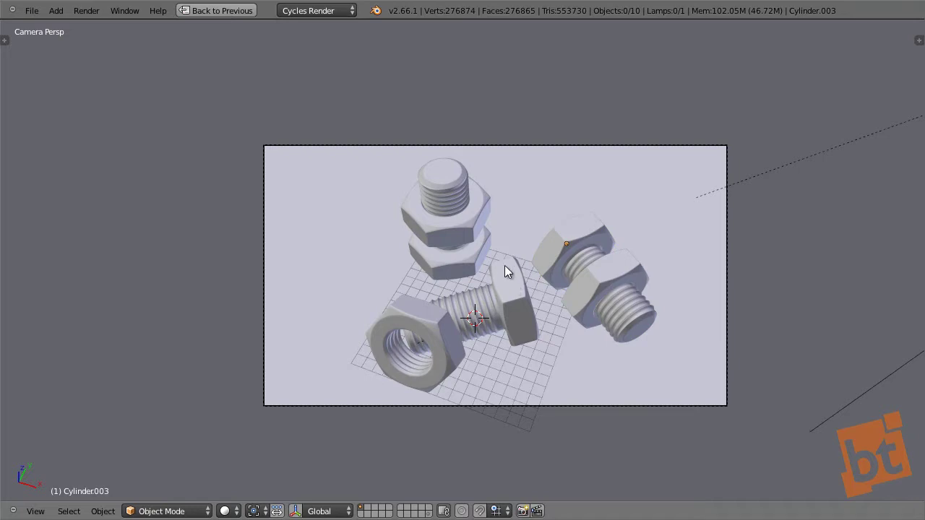
{"action": "right_click", "coordinate": [726, 262]}
{"action": "key", "text": "g"}
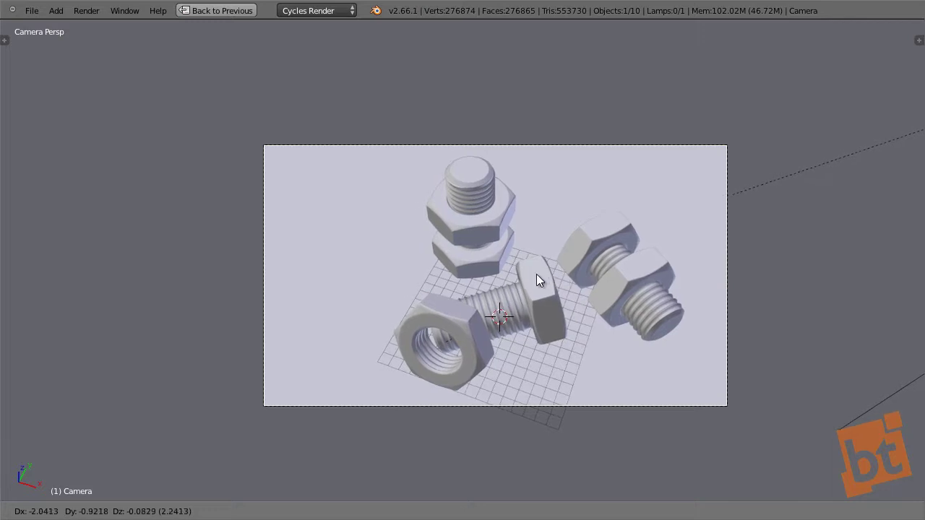
{"action": "left_click", "coordinate": [536, 274]}
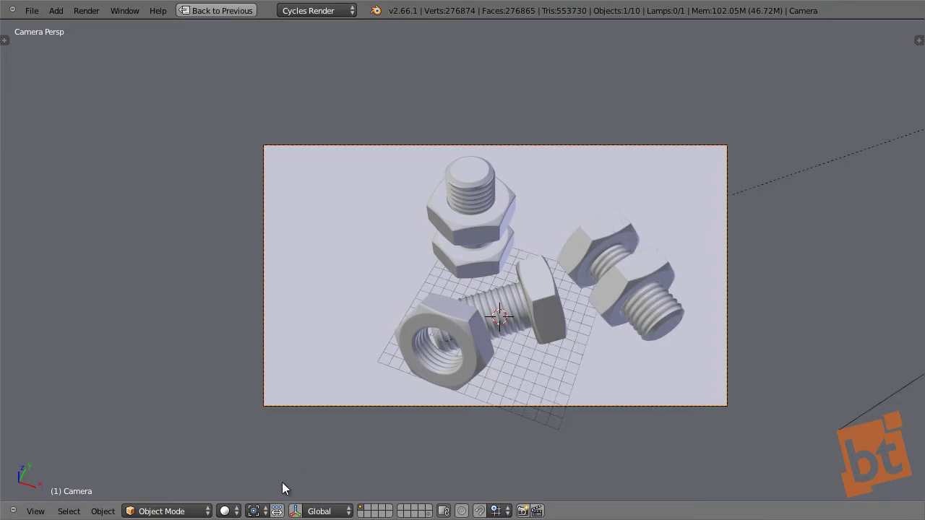
Switch the 3D viewport to rendered shading and restore the split window layout.
{"action": "left_click", "coordinate": [230, 511]}
{"action": "left_click", "coordinate": [250, 417]}
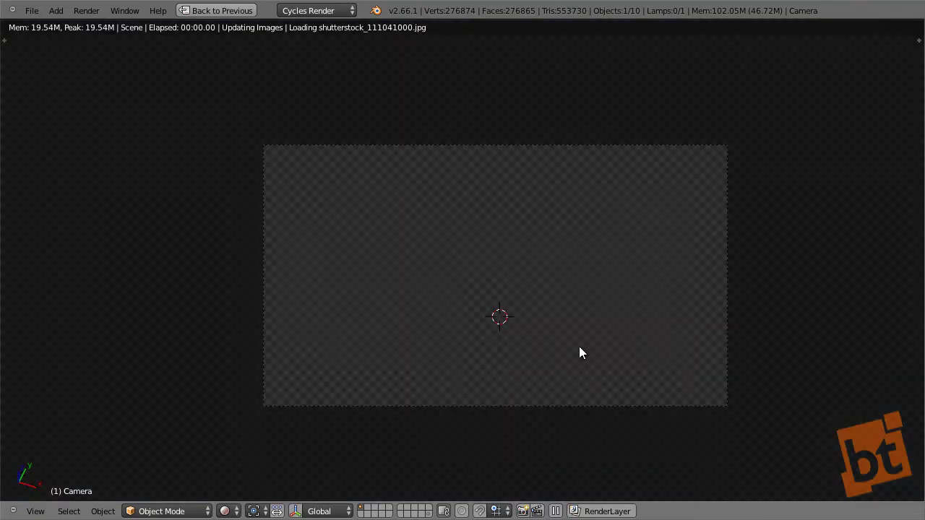
{"action": "scroll", "coordinate": [514, 338], "scroll_direction": "up", "scroll_amount": 1}
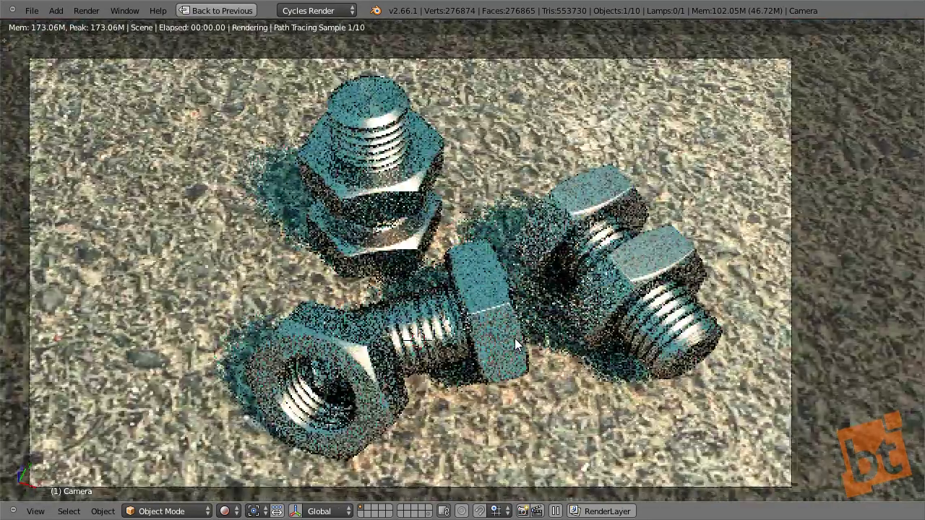
{"action": "key", "text": "ctrl+Up"}
Set the Cycles render device to GPU instead of CPU.
{"action": "left_click", "coordinate": [789, 107]}
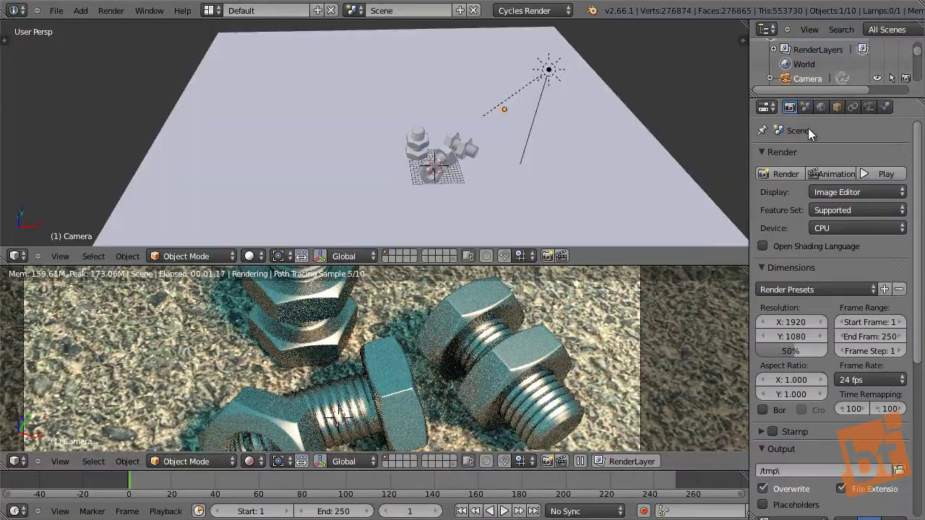
{"action": "left_click", "coordinate": [859, 226]}
{"action": "left_click", "coordinate": [838, 197]}
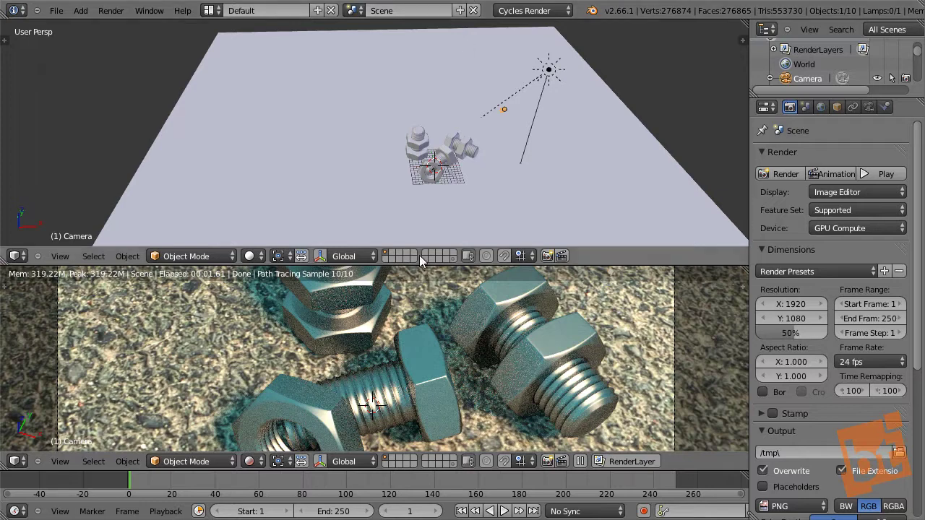
Show a bolt's Metal material in the node editor, tidy its nodes, and display its surface settings.
{"action": "left_click", "coordinate": [15, 256]}
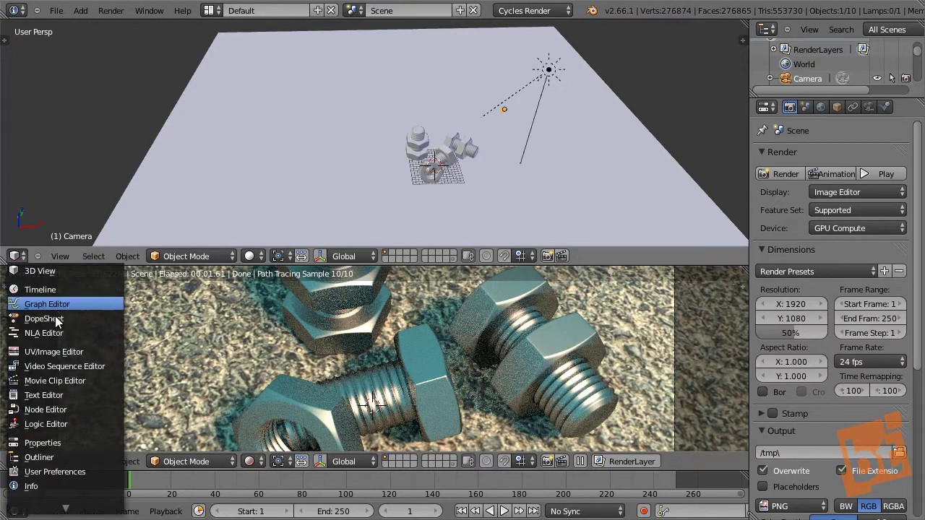
{"action": "left_click", "coordinate": [55, 410]}
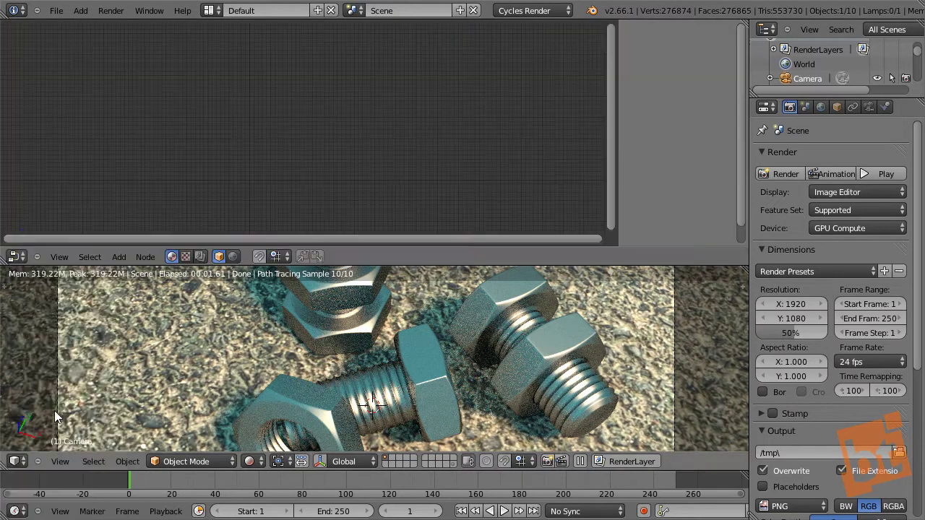
{"action": "right_click", "coordinate": [421, 358]}
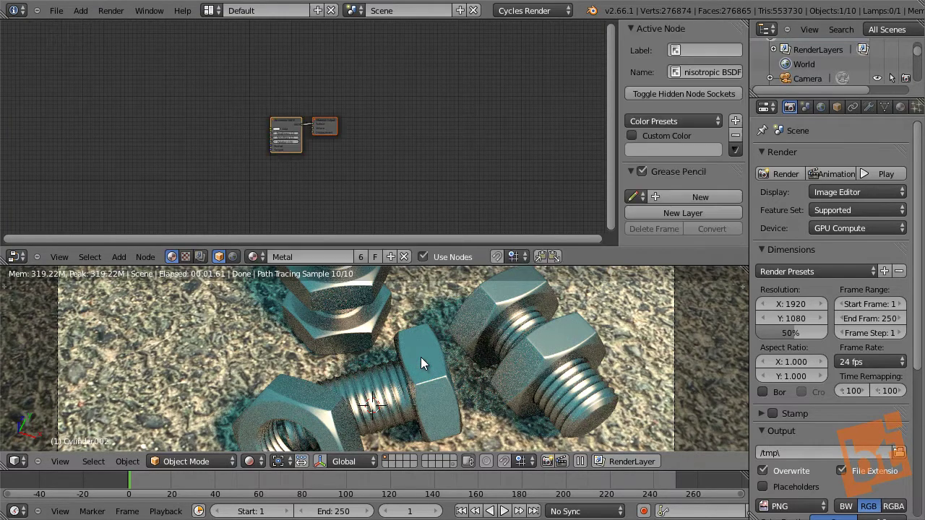
{"action": "scroll", "coordinate": [296, 137], "scroll_direction": "up", "scroll_amount": 5}
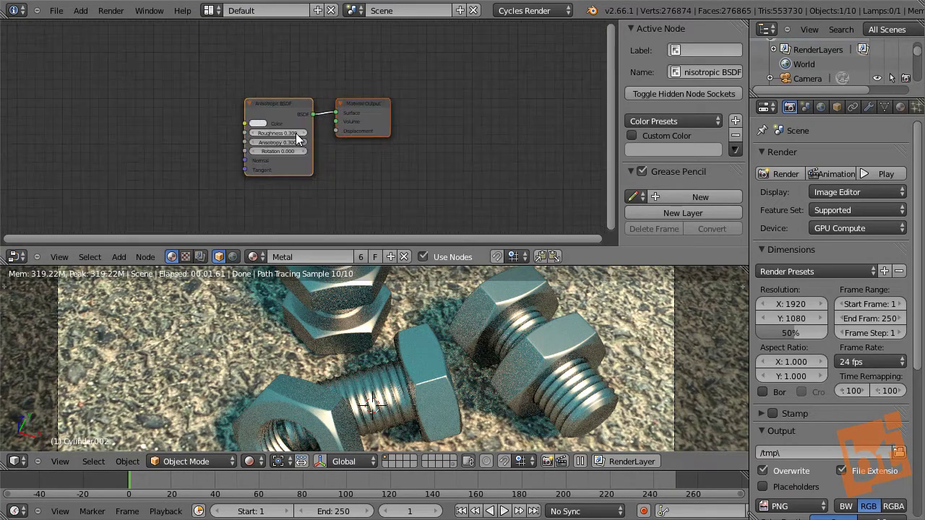
{"action": "left_click_drag", "start_coordinate": [280, 91], "coordinate": [169, 95]}
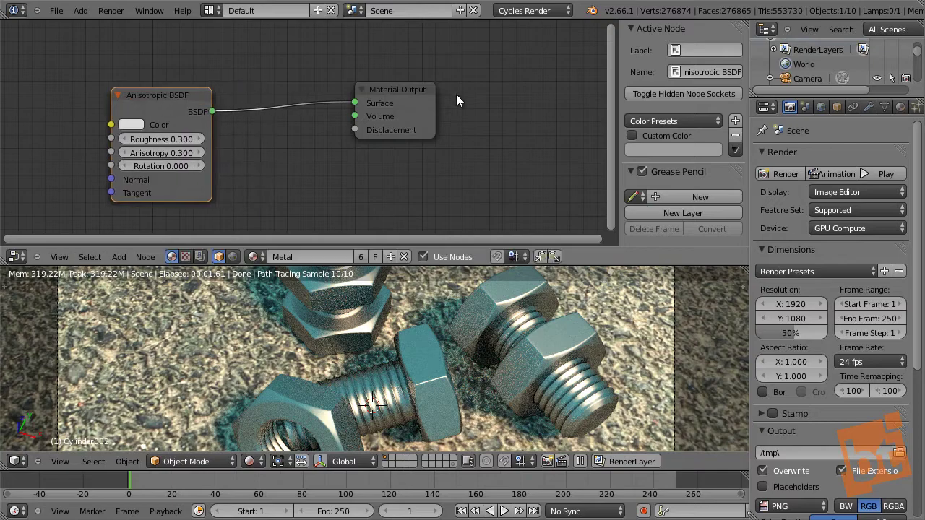
{"action": "left_click", "coordinate": [405, 103]}
{"action": "left_click_drag", "start_coordinate": [406, 103], "coordinate": [318, 130]}
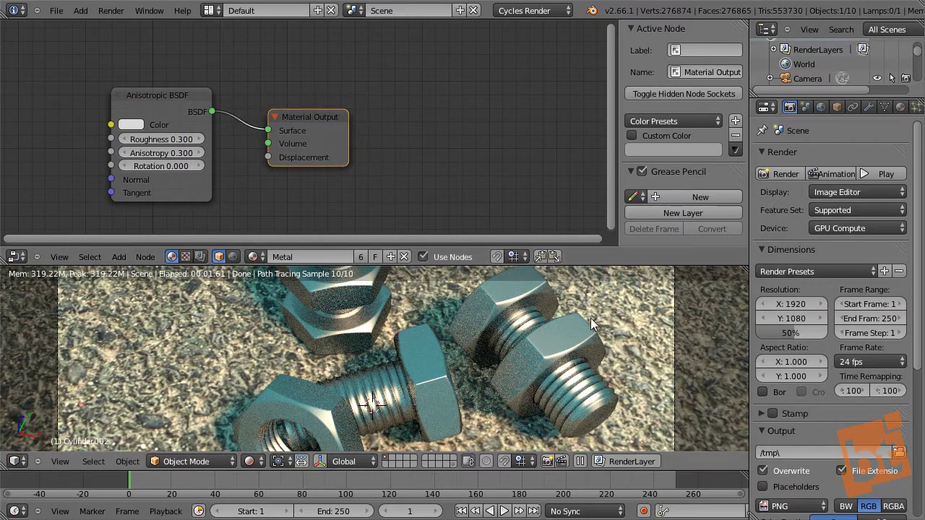
{"action": "scroll", "coordinate": [434, 382], "scroll_direction": "up", "scroll_amount": 5}
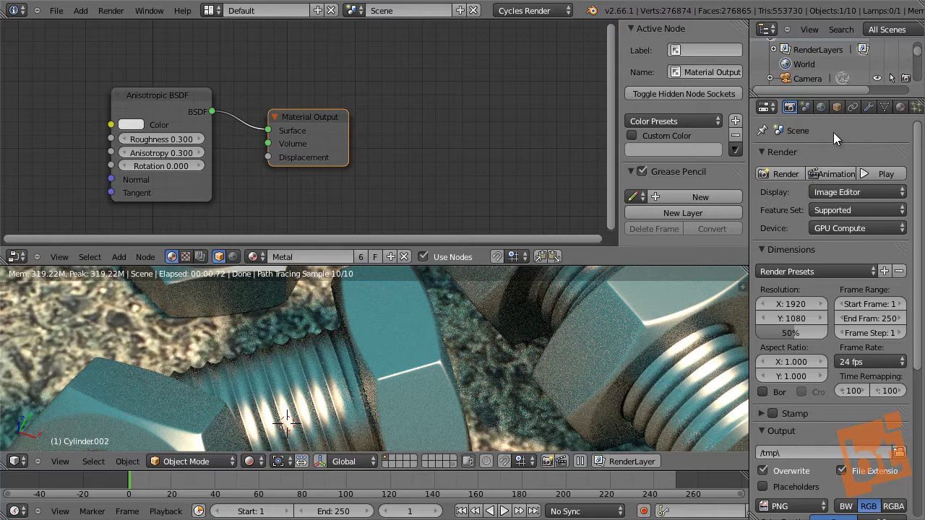
{"action": "left_click", "coordinate": [900, 107]}
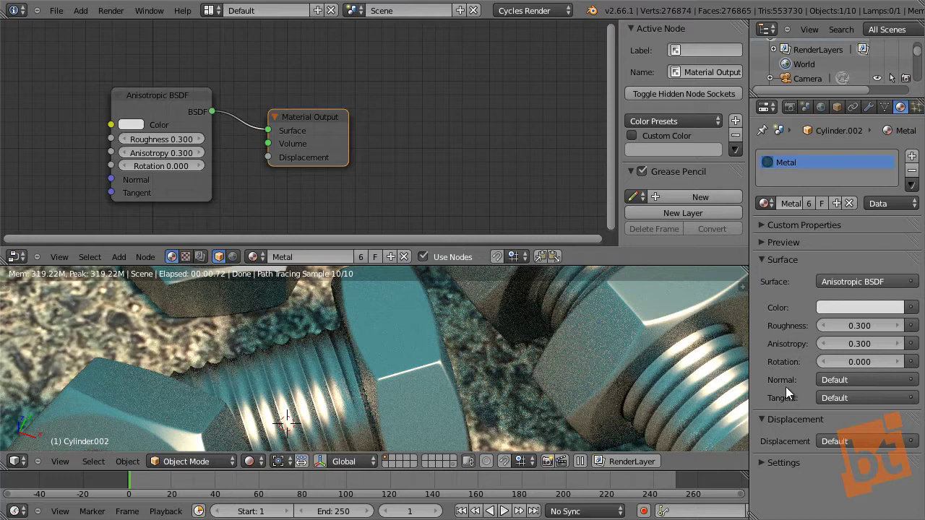
Add a Noise Texture below Material Output and connect its Color to Displacement.
{"action": "middle_click_drag", "start_coordinate": [259, 159], "coordinate": [328, 104]}
{"action": "key", "text": "shift+a"}
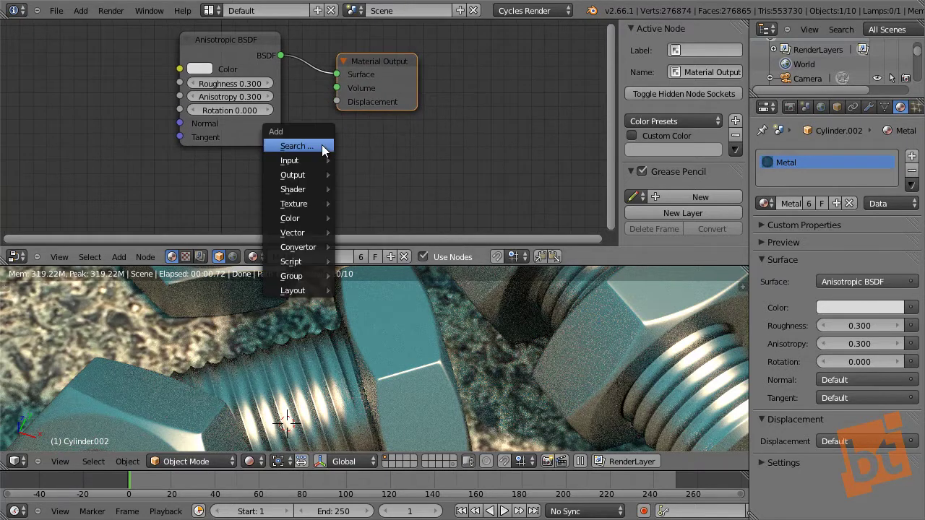
{"action": "mouse_move", "coordinate": [306, 175]}
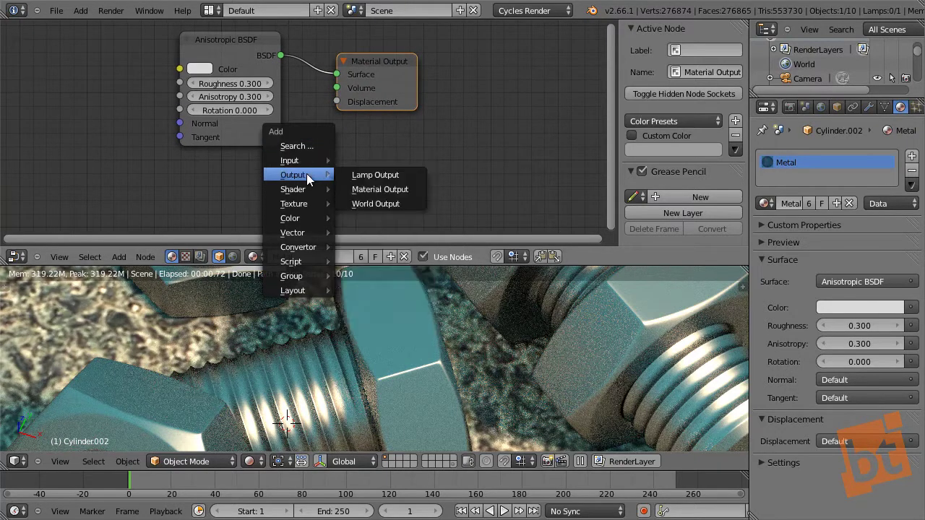
{"action": "mouse_move", "coordinate": [301, 203]}
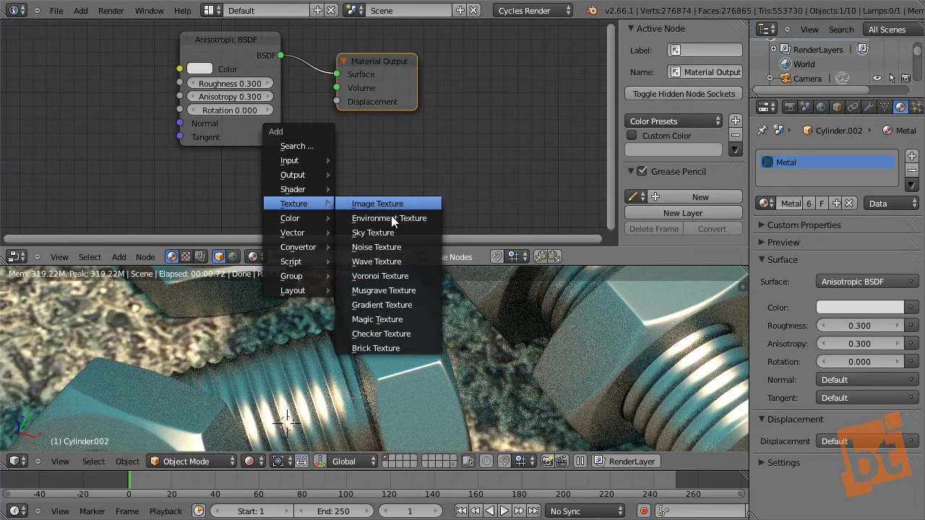
{"action": "left_click", "coordinate": [393, 247]}
{"action": "left_click", "coordinate": [376, 155]}
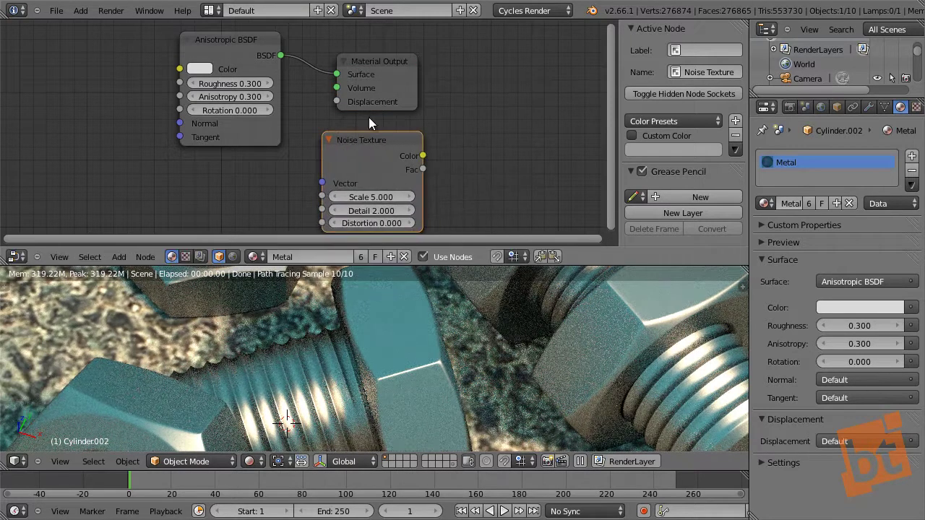
{"action": "left_click_drag", "start_coordinate": [432, 67], "coordinate": [578, 61]}
{"action": "left_click_drag", "start_coordinate": [375, 160], "coordinate": [355, 155]}
{"action": "mouse_move", "coordinate": [588, 70]}
{"action": "left_mouse_down"}
{"action": "mouse_move", "coordinate": [600, 83]}
{"action": "mouse_move", "coordinate": [594, 78]}
{"action": "left_mouse_up"}
{"action": "scroll", "coordinate": [445, 119], "scroll_direction": "down", "scroll_amount": 1}
{"action": "middle_click_drag", "start_coordinate": [445, 118], "coordinate": [384, 130]}
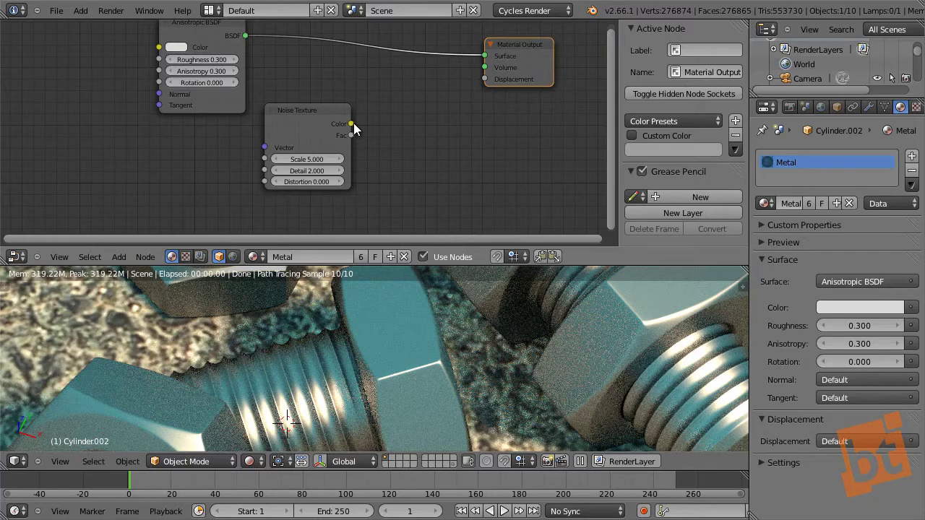
{"action": "left_click_drag", "start_coordinate": [352, 125], "coordinate": [485, 78]}
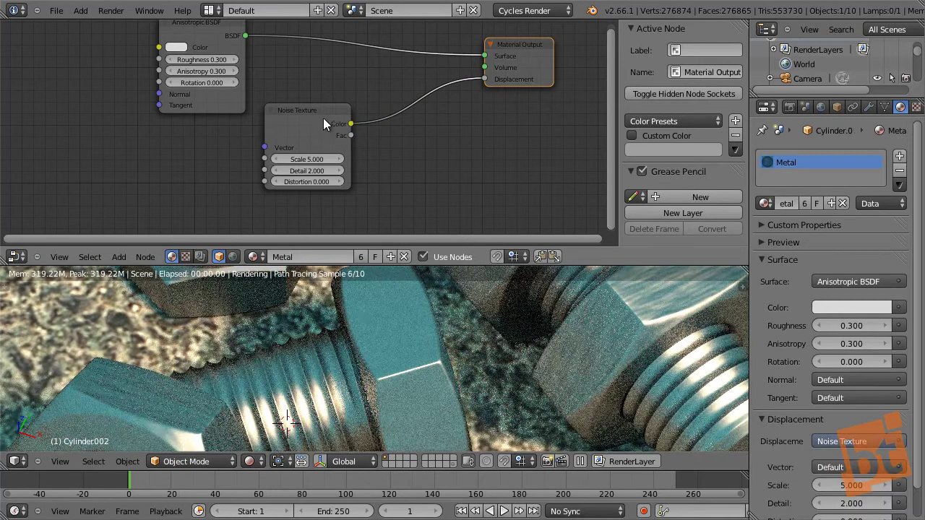
{"action": "left_click_drag", "start_coordinate": [325, 110], "coordinate": [258, 139]}
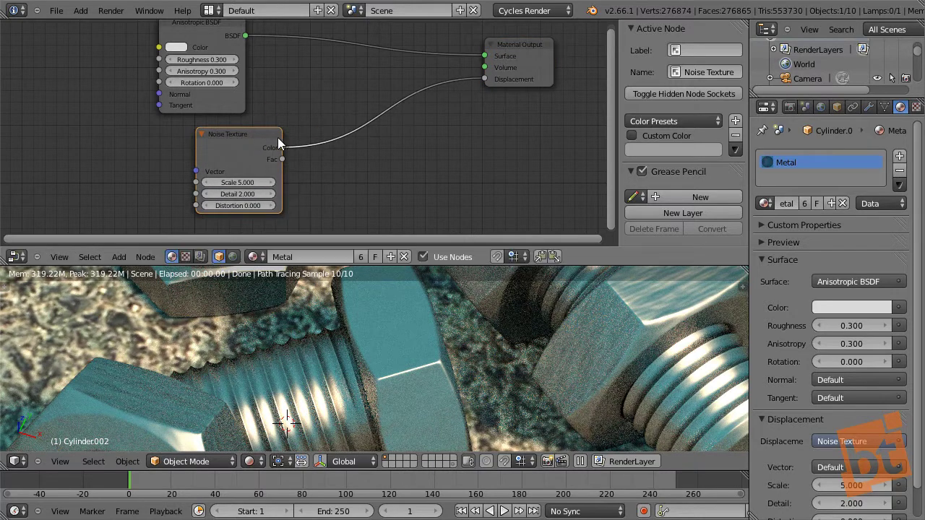
Insert a Math node set to Power with exponent 4.200 into the displacement link.
{"action": "key", "text": "shift+a"}
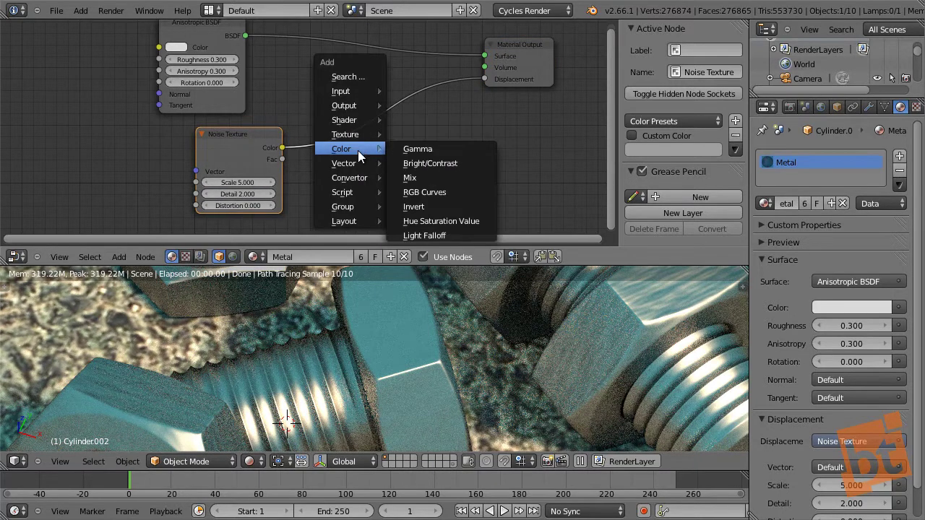
{"action": "mouse_move", "coordinate": [354, 180]}
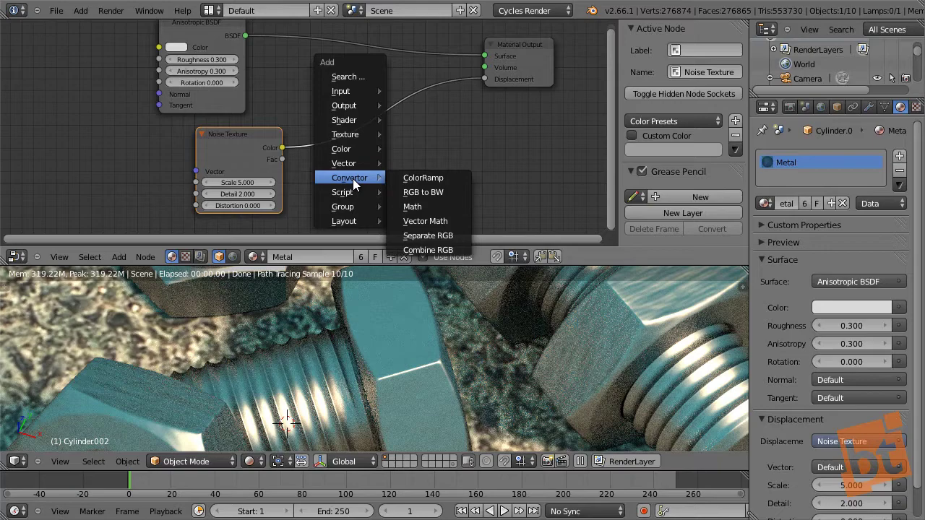
{"action": "left_click", "coordinate": [427, 207]}
{"action": "left_click", "coordinate": [341, 49]}
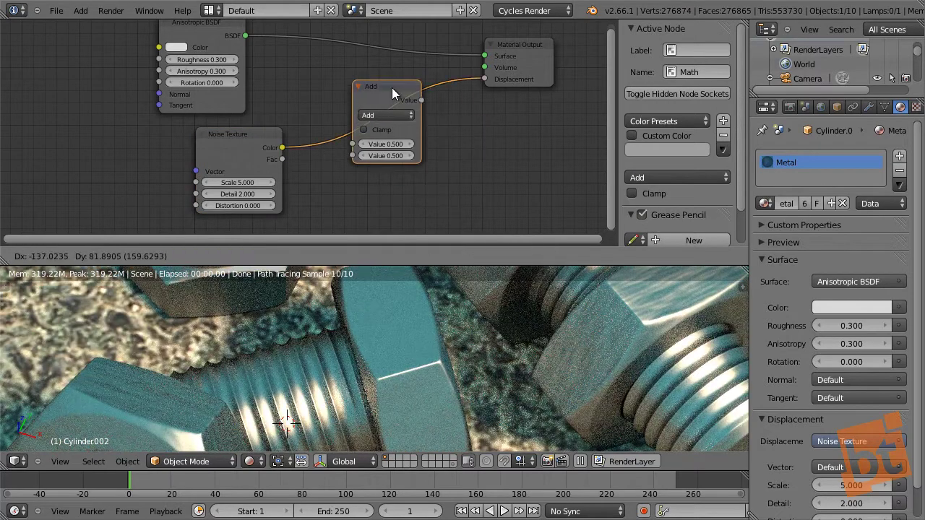
{"action": "left_click", "coordinate": [393, 117]}
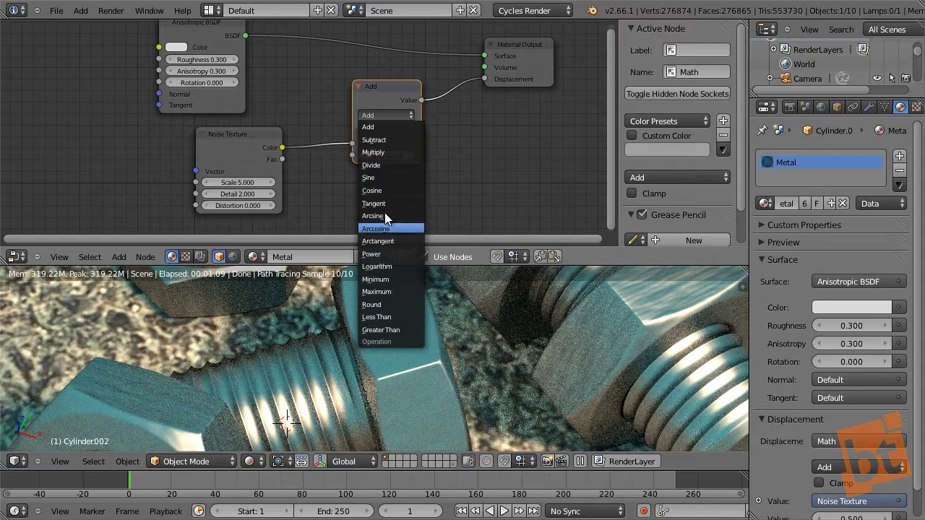
{"action": "left_click", "coordinate": [375, 253]}
{"action": "scroll", "coordinate": [388, 159], "scroll_direction": "up", "scroll_amount": 2}
{"action": "left_click_drag", "start_coordinate": [385, 154], "coordinate": [404, 155]}
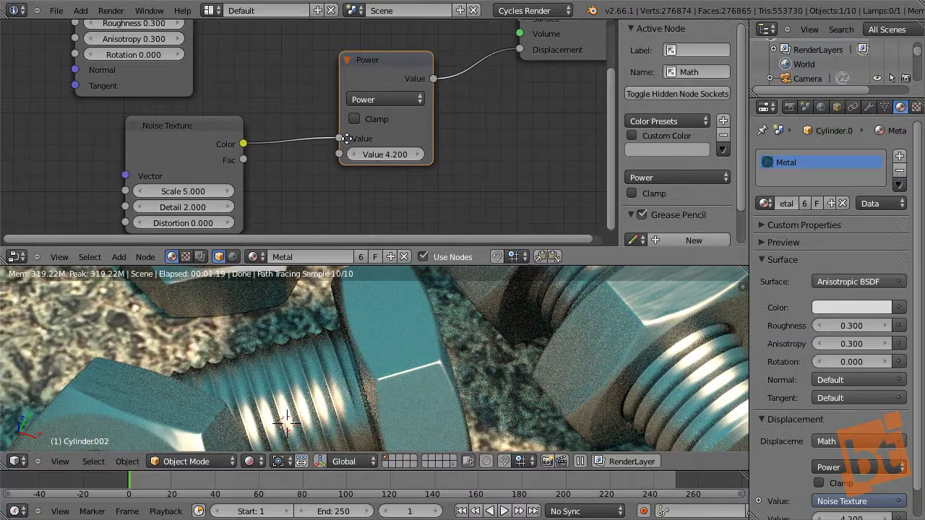
{"action": "scroll", "coordinate": [383, 158], "scroll_direction": "down", "scroll_amount": 2}
{"action": "middle_click_drag", "start_coordinate": [339, 154], "coordinate": [383, 113]}
{"action": "scroll", "coordinate": [363, 131], "scroll_direction": "up", "scroll_amount": 1}
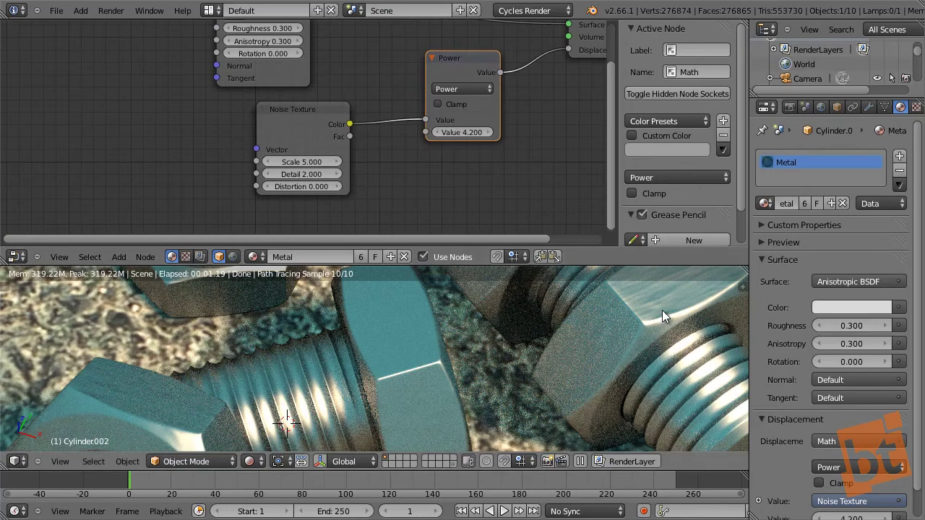
{"action": "middle_click_drag", "start_coordinate": [662, 310], "coordinate": [558, 302]}
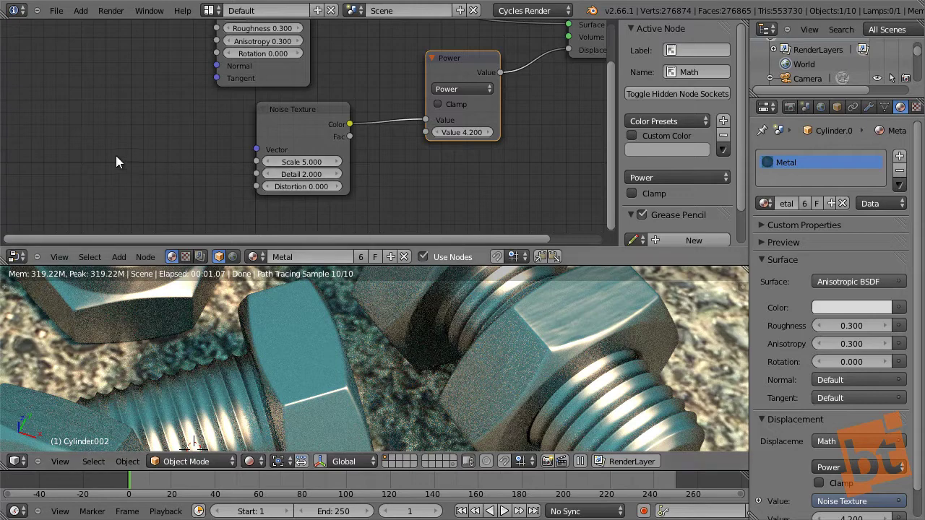
Add a Texture Coordinate node and feed its Object output into the Noise Texture Vector.
{"action": "key", "text": "shift+a"}
{"action": "mouse_move", "coordinate": [126, 152]}
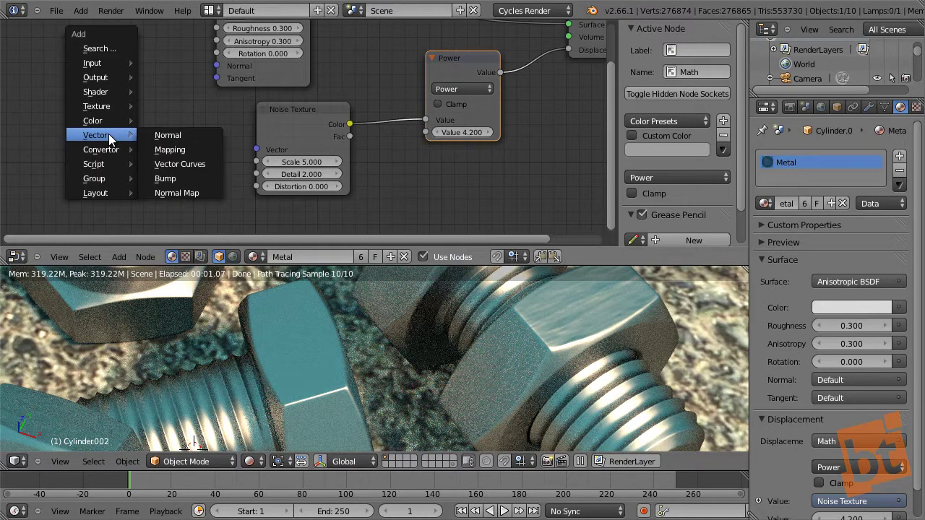
{"action": "mouse_move", "coordinate": [107, 93]}
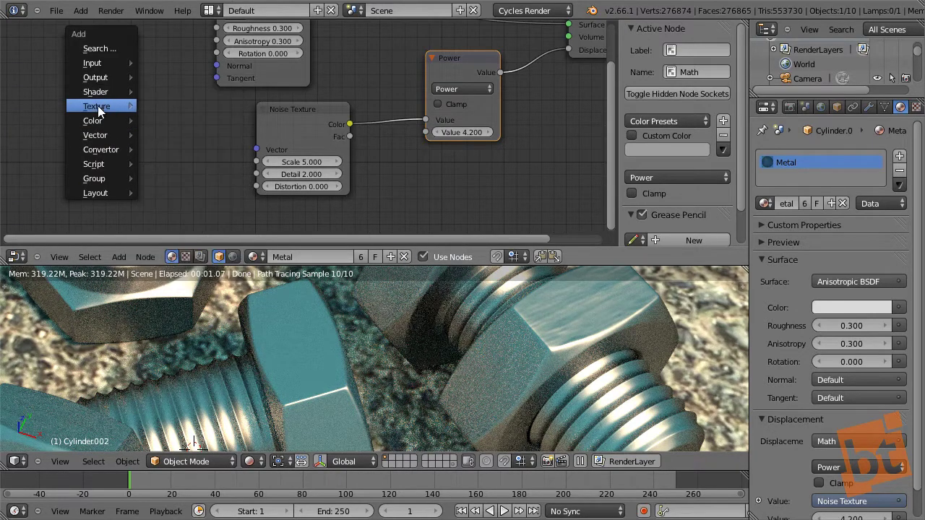
{"action": "mouse_move", "coordinate": [114, 63]}
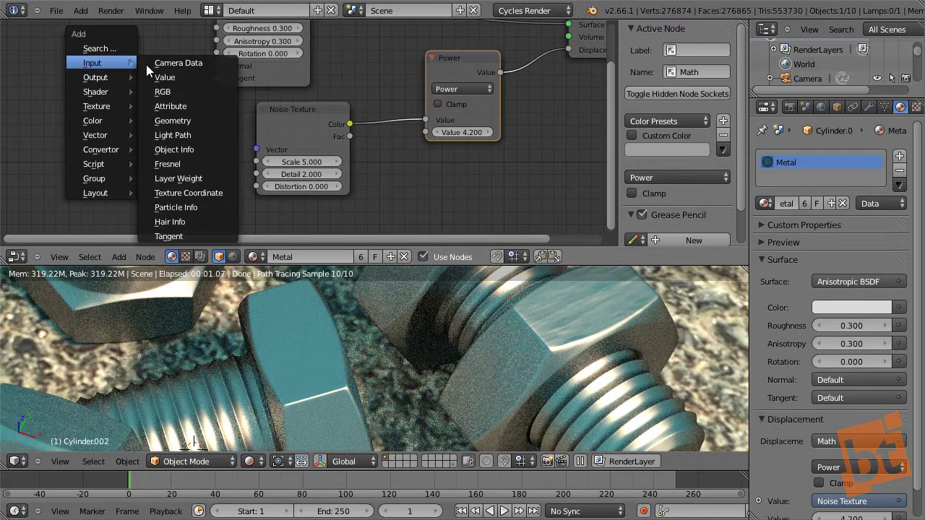
{"action": "left_click", "coordinate": [197, 191]}
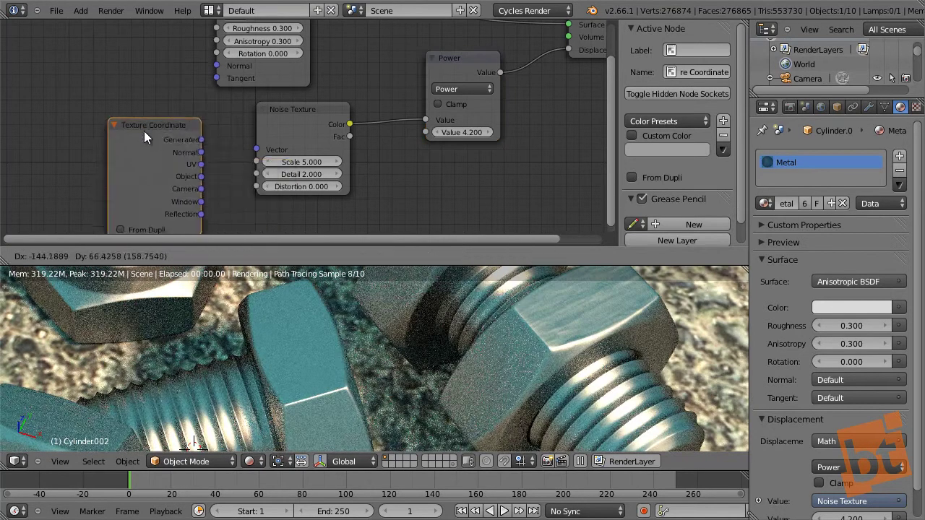
{"action": "left_click", "coordinate": [136, 105]}
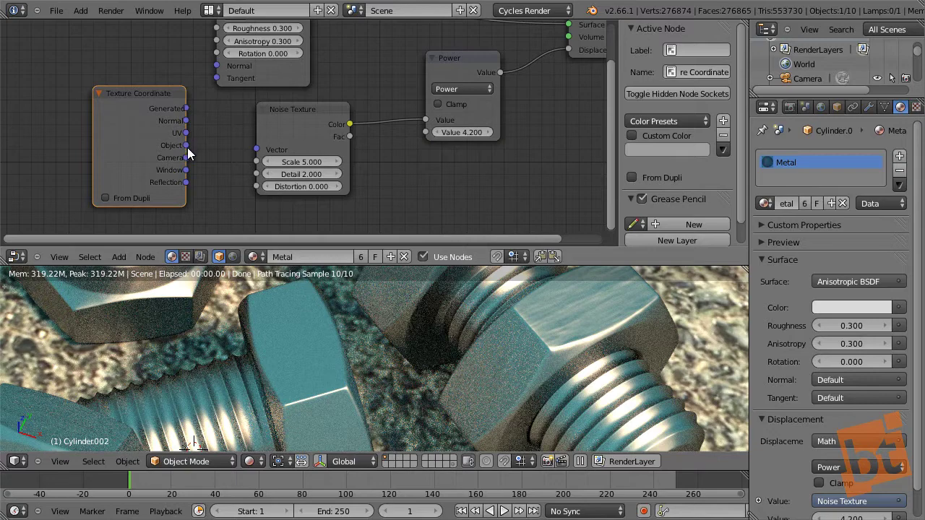
{"action": "left_click_drag", "start_coordinate": [186, 108], "coordinate": [257, 146]}
{"action": "left_click_drag", "start_coordinate": [186, 122], "coordinate": [260, 145]}
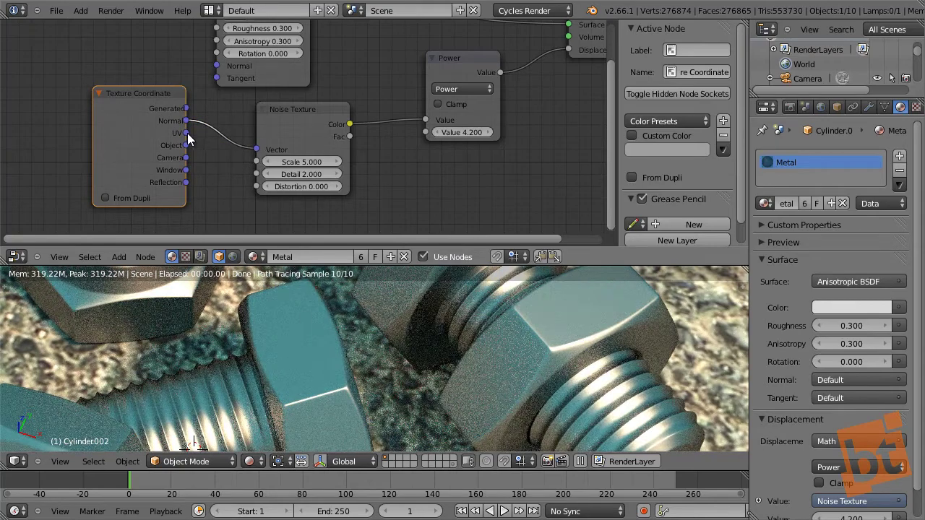
{"action": "left_click_drag", "start_coordinate": [186, 133], "coordinate": [267, 144]}
{"action": "left_click_drag", "start_coordinate": [187, 145], "coordinate": [256, 149]}
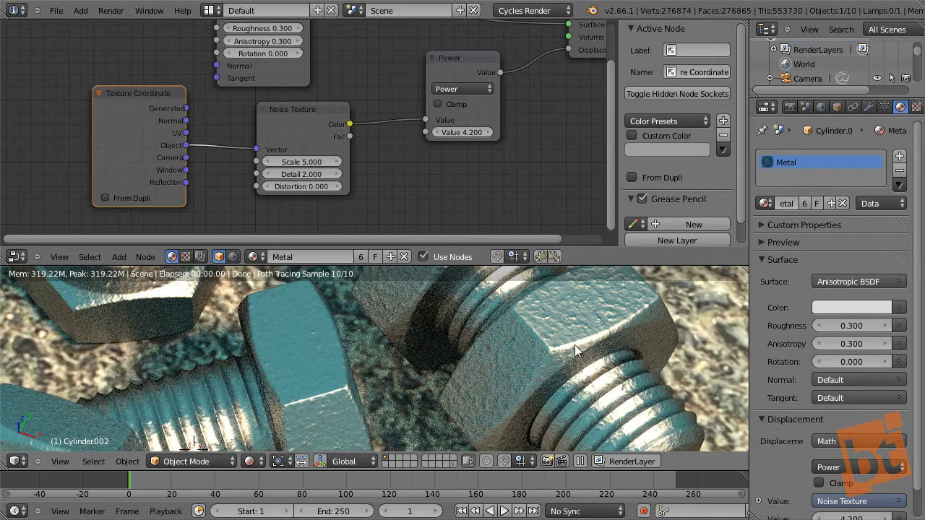
{"action": "mouse_move", "coordinate": [417, 355]}
{"action": "middle_mouse_down"}
{"action": "mouse_move", "coordinate": [423, 307]}
{"action": "mouse_move", "coordinate": [351, 376]}
{"action": "middle_mouse_up"}
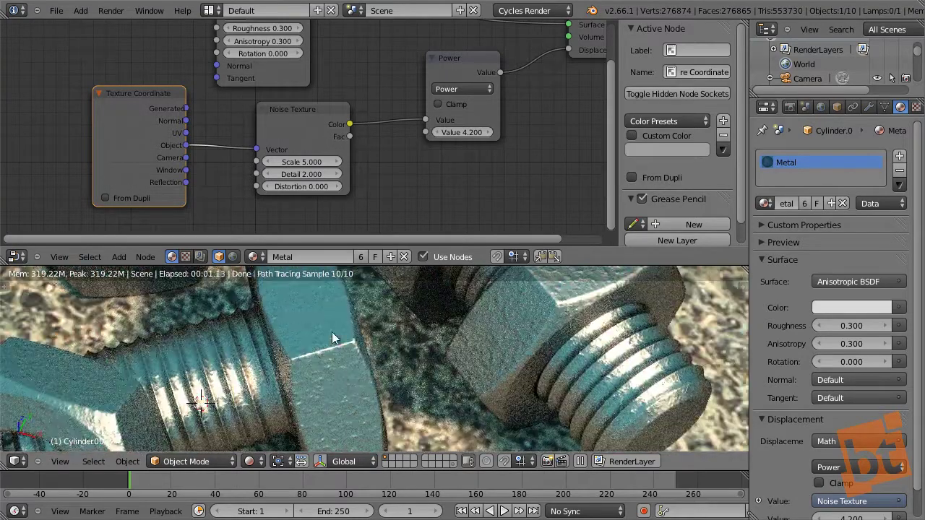
Try several noise Scale values, settling on 14.800 for finer pitting on the bolts.
{"action": "left_click", "coordinate": [270, 159]}
{"action": "left_click", "coordinate": [271, 160]}
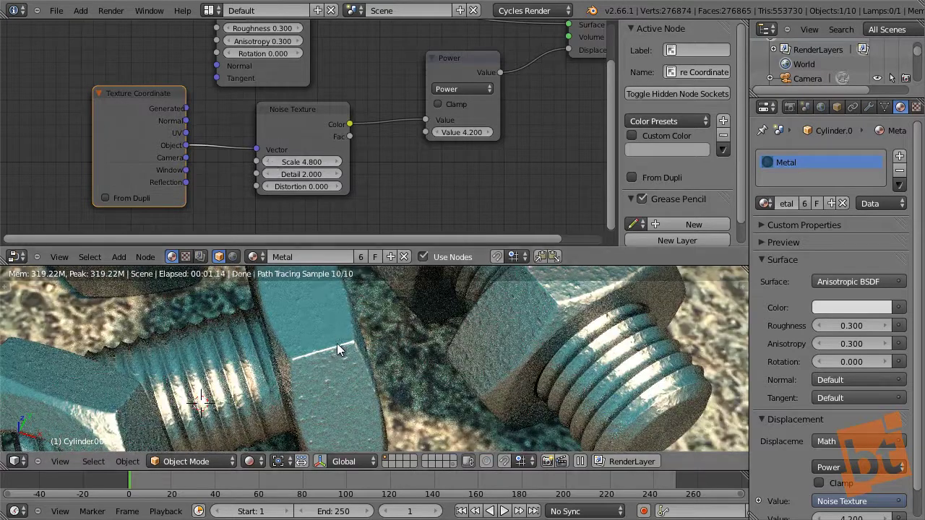
{"action": "left_click_drag", "start_coordinate": [318, 163], "coordinate": [292, 159]}
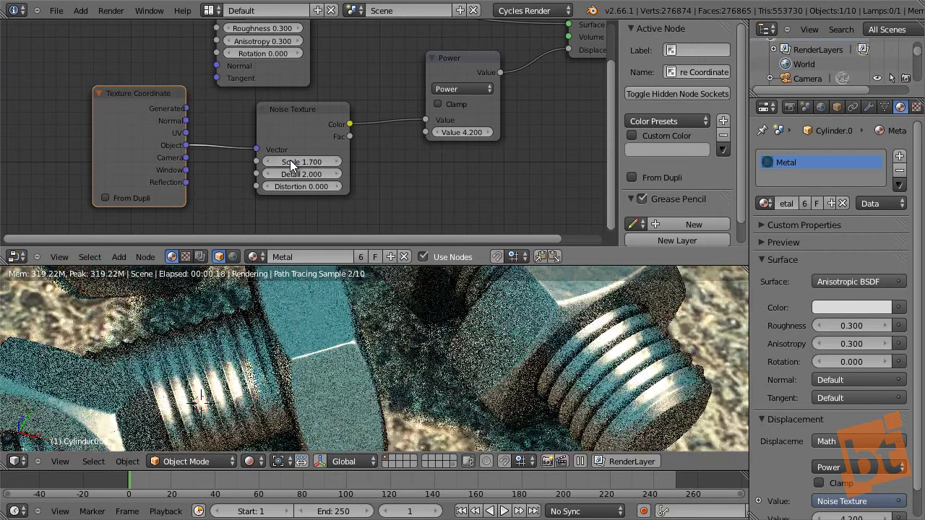
{"action": "middle_click_drag", "start_coordinate": [465, 273], "coordinate": [455, 343]}
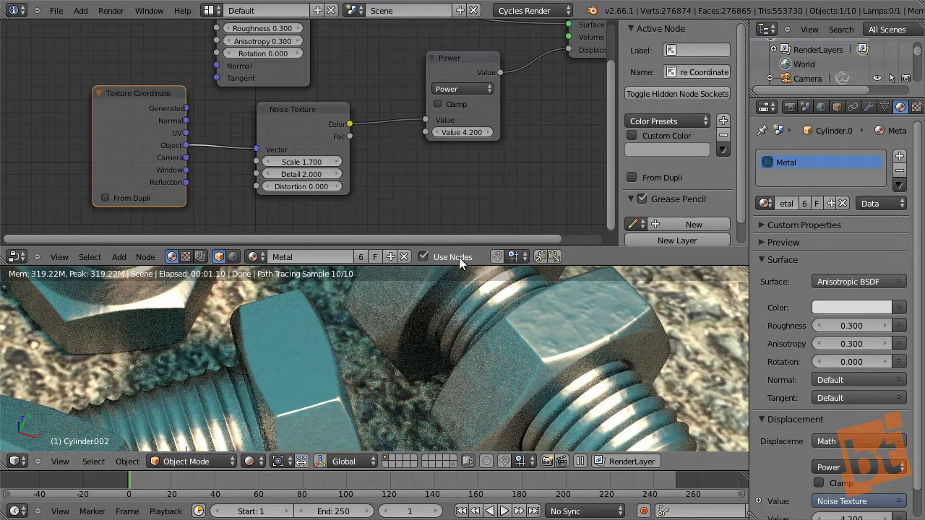
{"action": "left_click", "coordinate": [305, 164]}
{"action": "type", "text": "5.5"}
{"action": "key", "text": "Return"}
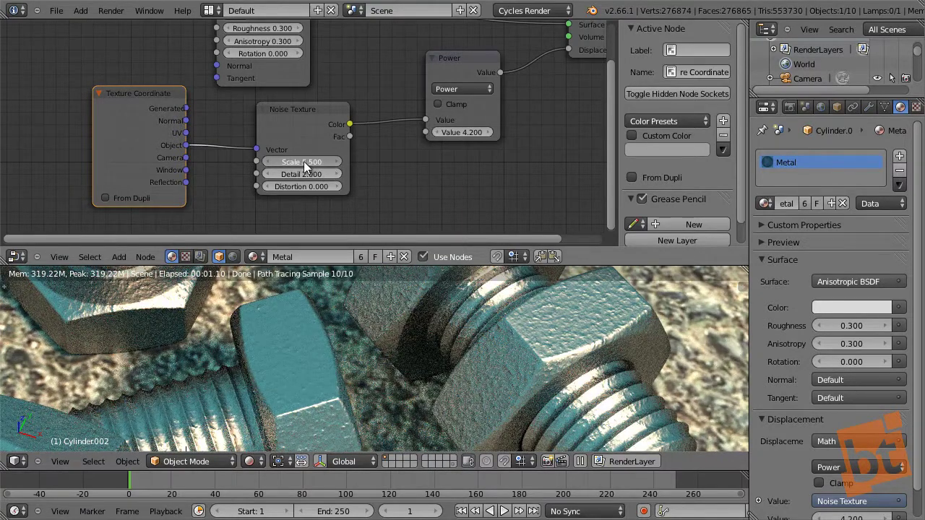
{"action": "left_click_drag", "start_coordinate": [304, 161], "coordinate": [313, 163]}
{"action": "left_click", "coordinate": [303, 161]}
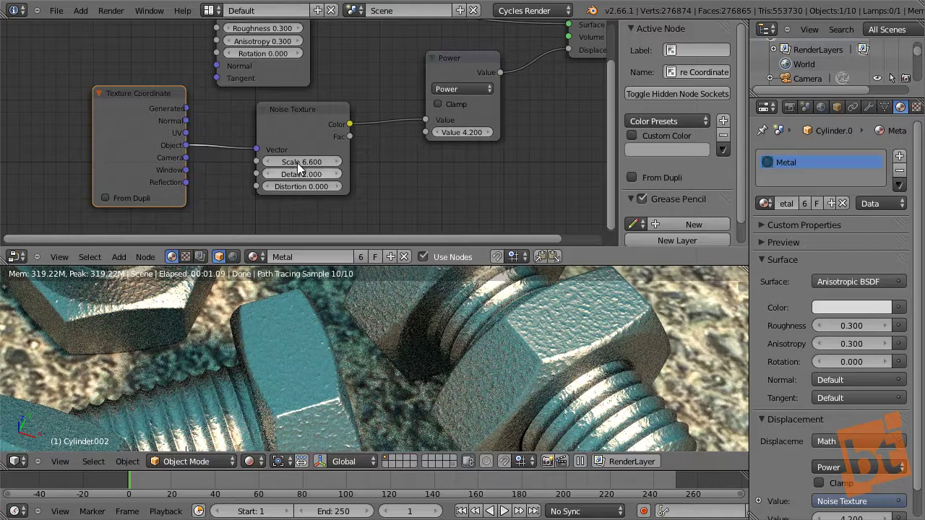
{"action": "type", "text": "10.2"}
{"action": "key", "text": "Return"}
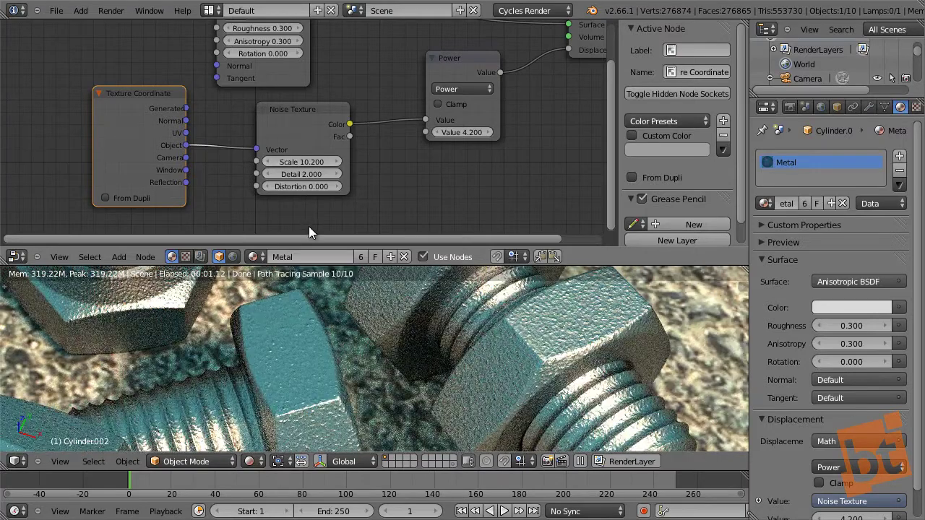
{"action": "left_click_drag", "start_coordinate": [301, 161], "coordinate": [337, 167]}
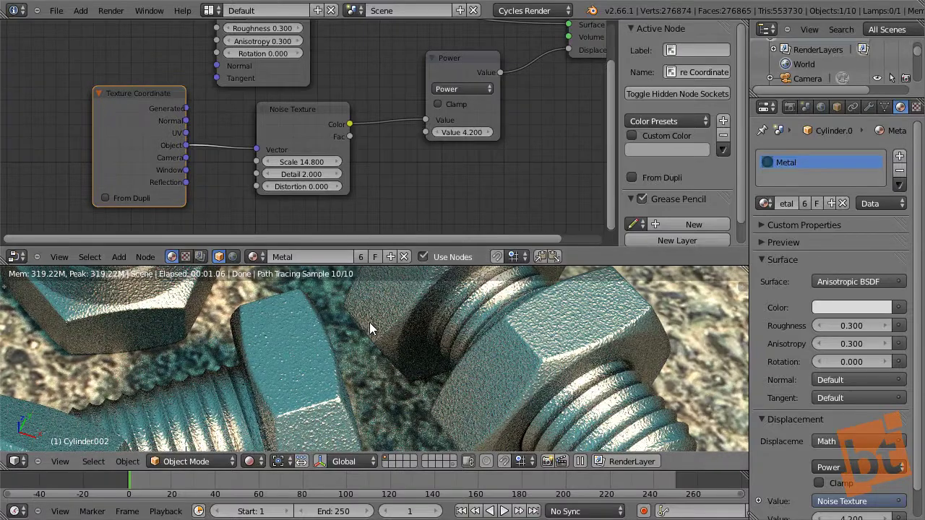
{"action": "scroll", "coordinate": [369, 322], "scroll_direction": "down", "scroll_amount": 3}
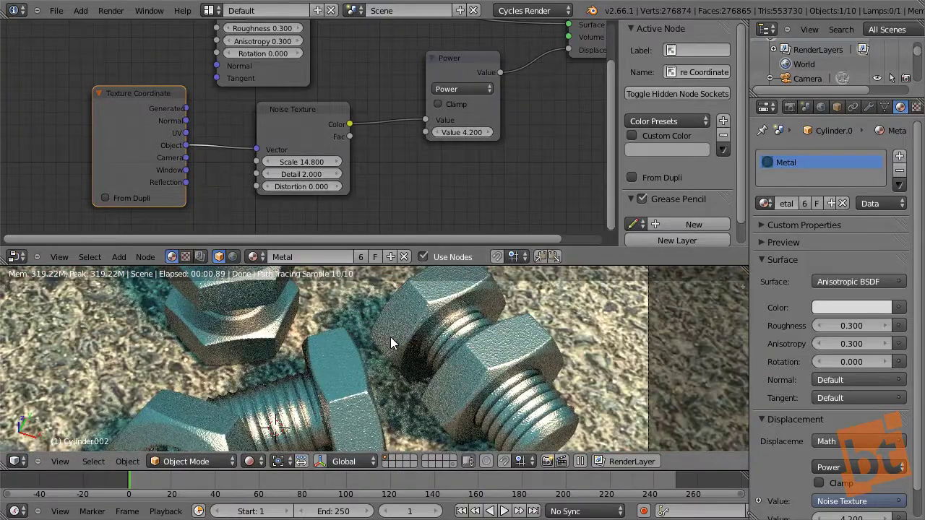
{"action": "middle_click_drag", "start_coordinate": [389, 335], "coordinate": [403, 329], "text": "shift"}
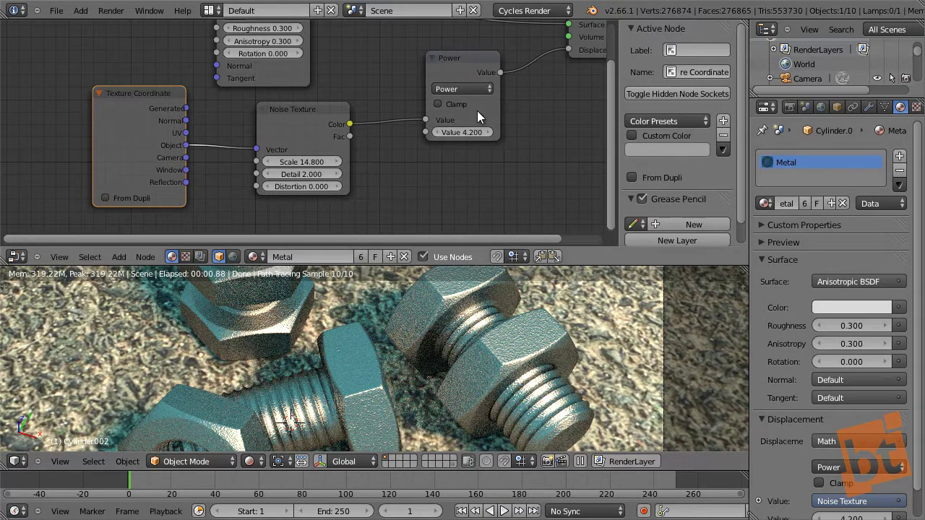
Shift the Noise Texture and Texture Coordinate nodes further left.
{"action": "left_click", "coordinate": [308, 115]}
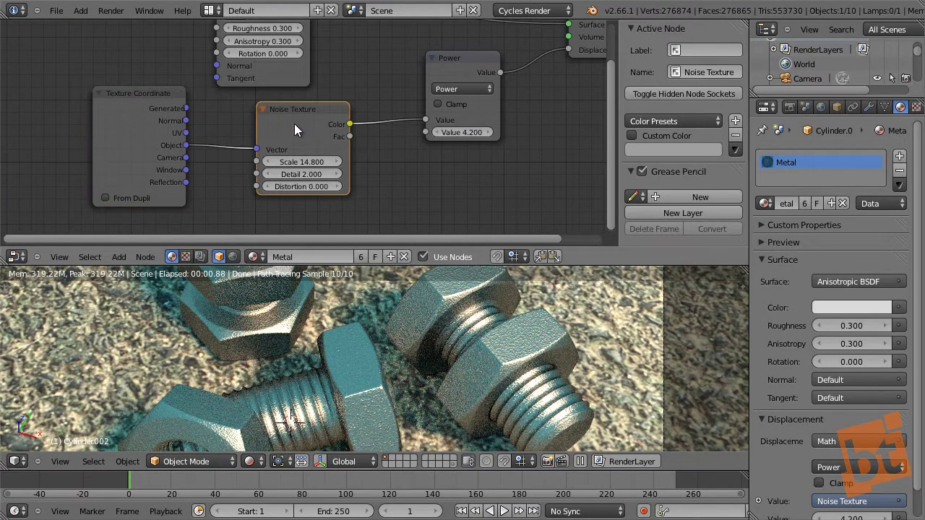
{"action": "left_click_drag", "start_coordinate": [319, 110], "coordinate": [293, 110]}
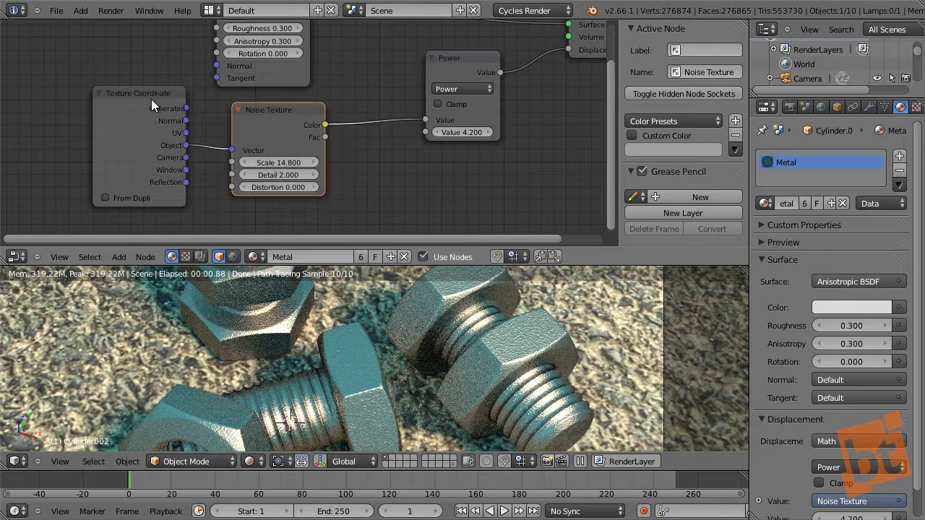
{"action": "left_click", "coordinate": [144, 92]}
{"action": "left_click_drag", "start_coordinate": [141, 91], "coordinate": [108, 105]}
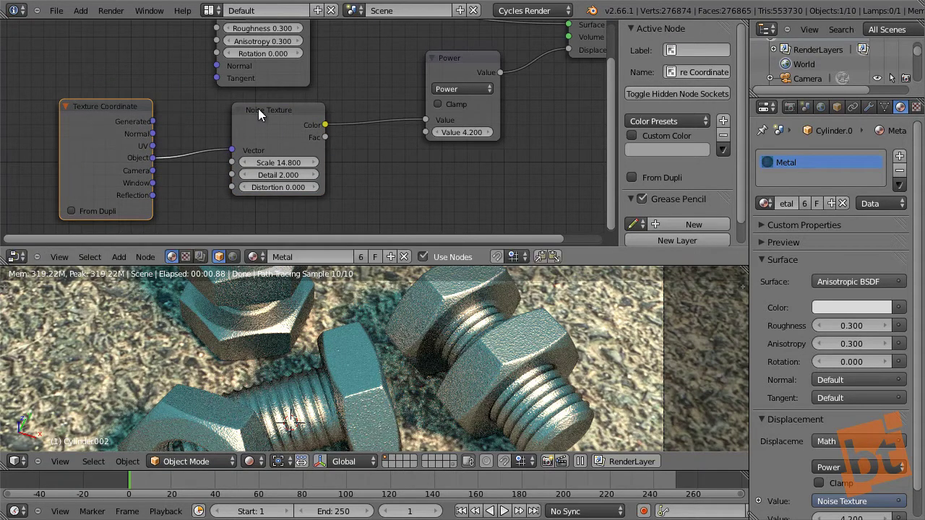
Duplicate the Noise Texture and Power pair below and feed Object coordinates into the copy.
{"action": "left_click", "coordinate": [280, 113]}
{"action": "middle_click_drag", "start_coordinate": [309, 149], "coordinate": [268, 132]}
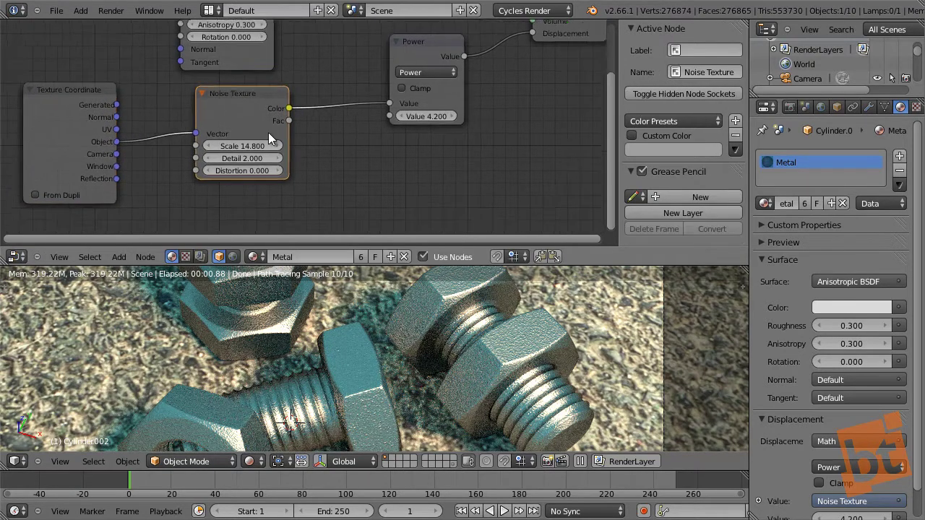
{"action": "left_click", "coordinate": [432, 47], "text": "shift"}
{"action": "middle_click_drag", "start_coordinate": [401, 103], "coordinate": [381, 56]}
{"action": "key", "text": "shift+d"}
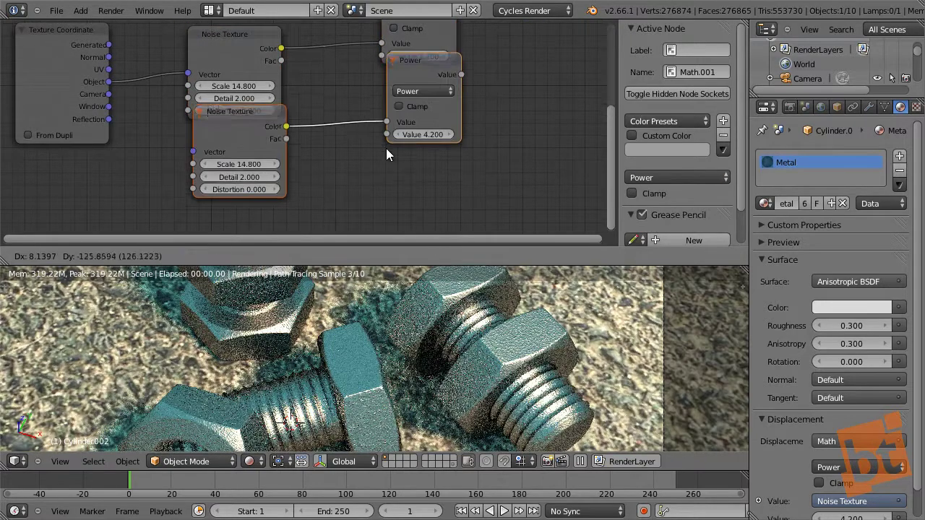
{"action": "left_click", "coordinate": [382, 162]}
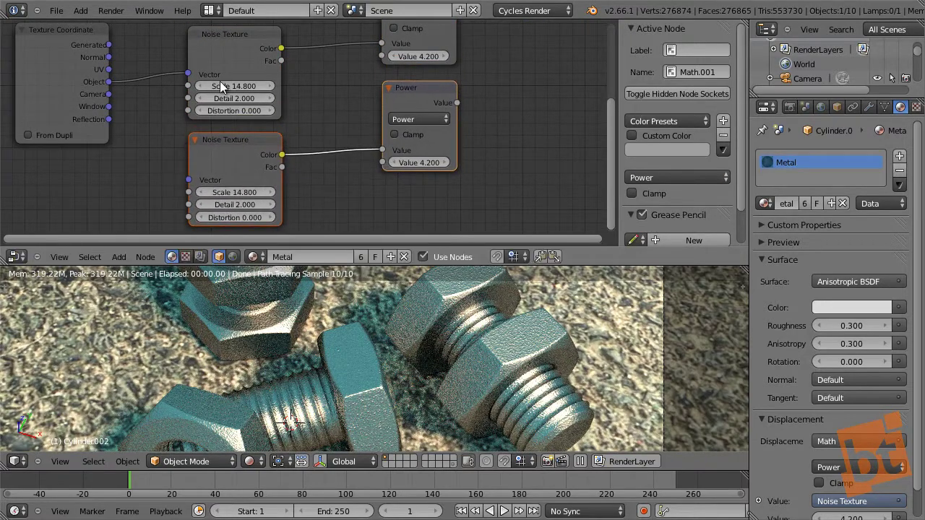
{"action": "left_click_drag", "start_coordinate": [109, 82], "coordinate": [188, 180]}
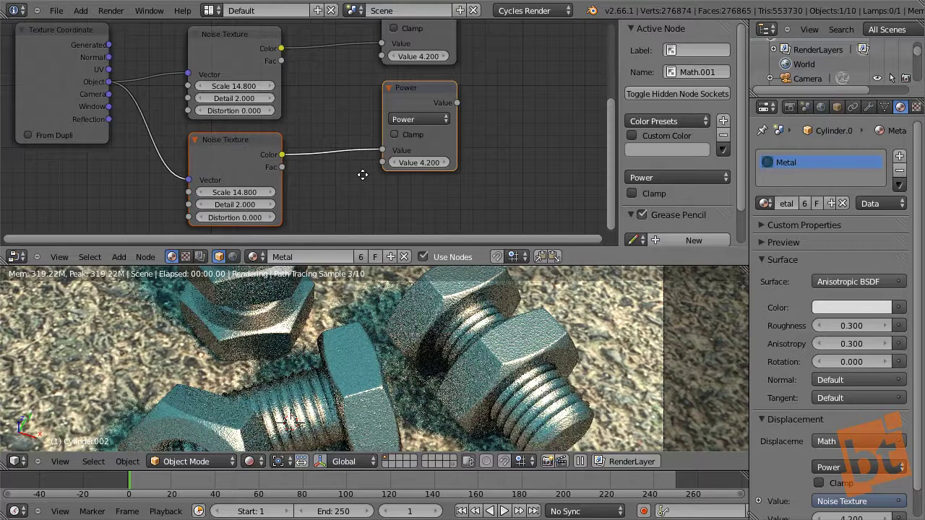
{"action": "middle_click_drag", "start_coordinate": [585, 21], "coordinate": [379, 117]}
{"action": "left_click_drag", "start_coordinate": [350, 45], "coordinate": [515, 41]}
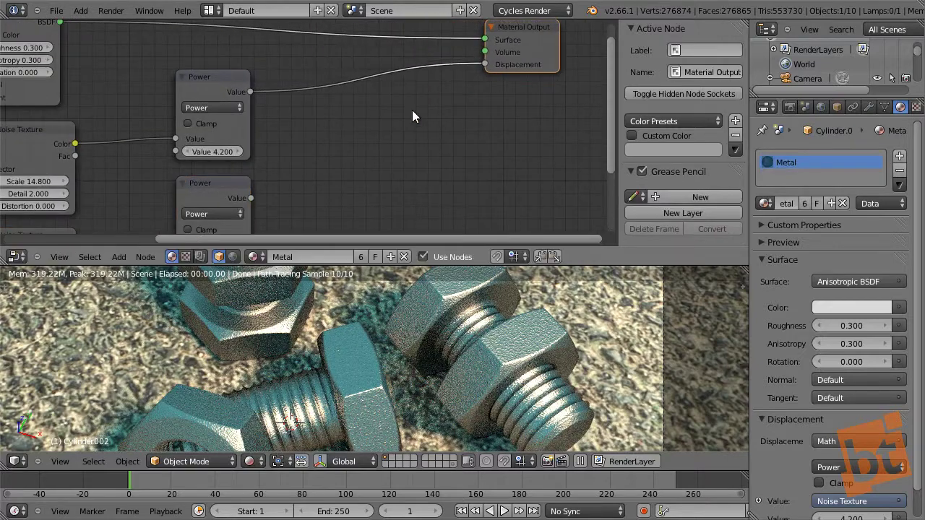
Mix both Power outputs into Displacement and set the second Noise Texture Scale to 2.7.
{"action": "key", "text": "shift+a"}
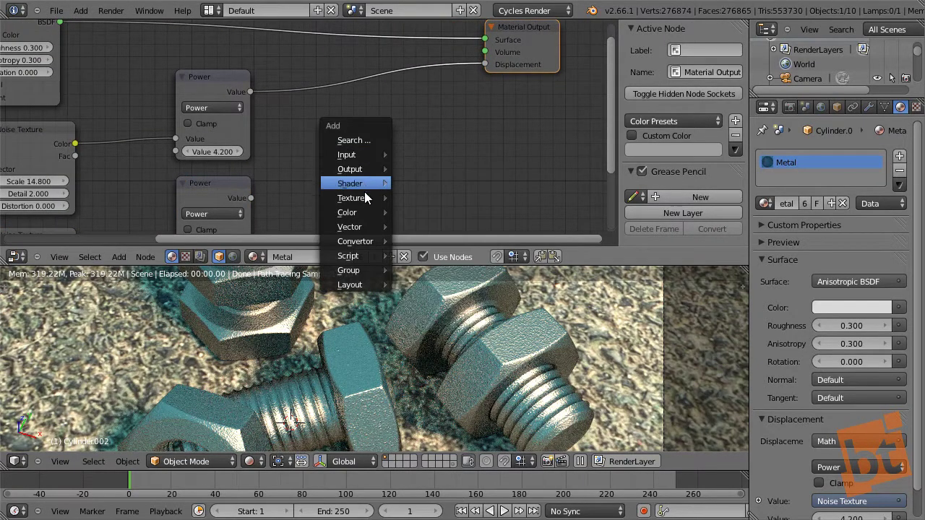
{"action": "mouse_move", "coordinate": [364, 211]}
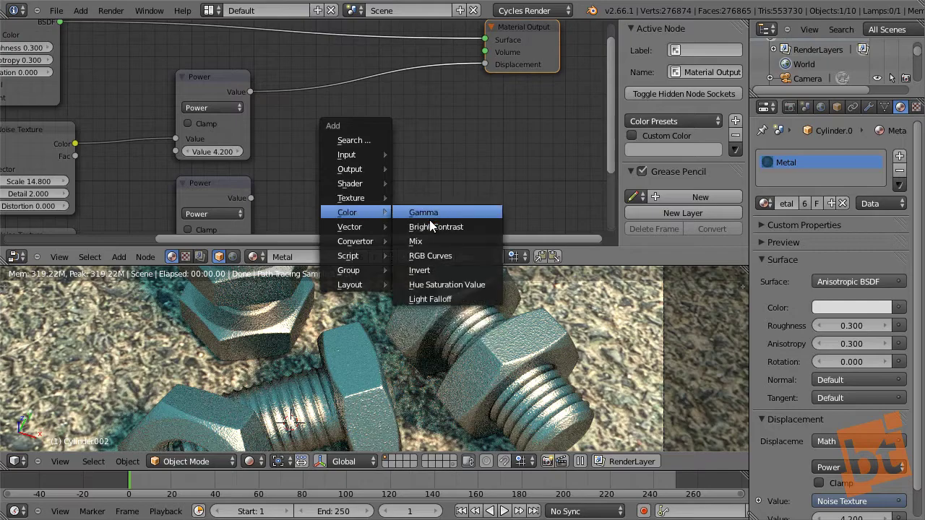
{"action": "left_click", "coordinate": [434, 242]}
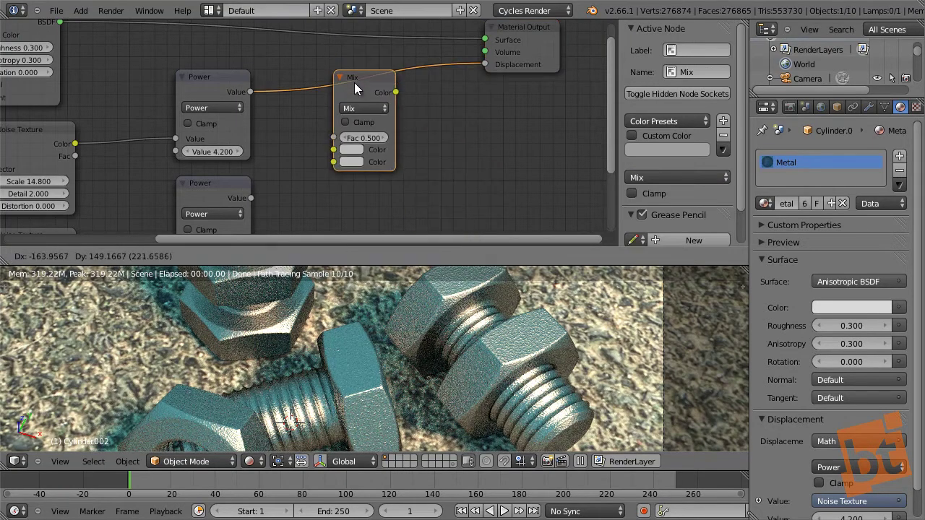
{"action": "left_click", "coordinate": [356, 84]}
{"action": "left_click_drag", "start_coordinate": [251, 198], "coordinate": [333, 160]}
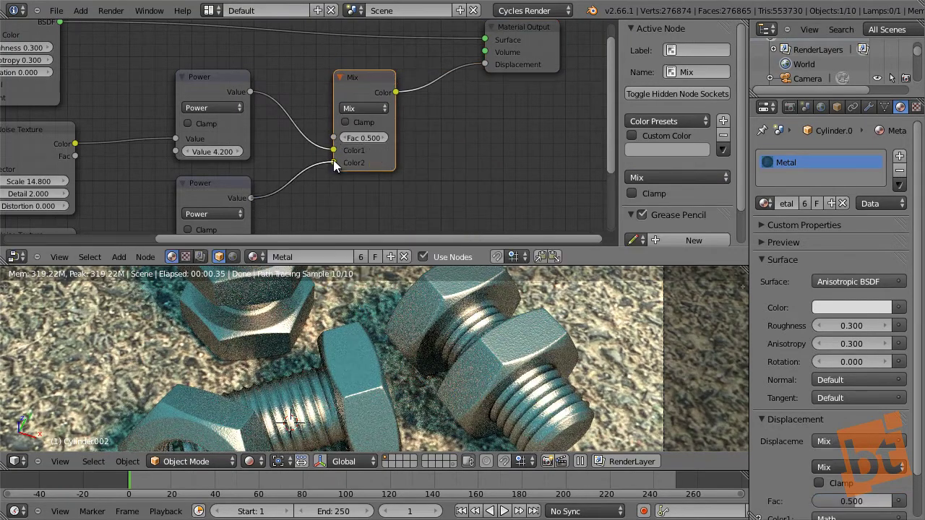
{"action": "middle_click_drag", "start_coordinate": [333, 160], "coordinate": [357, 150]}
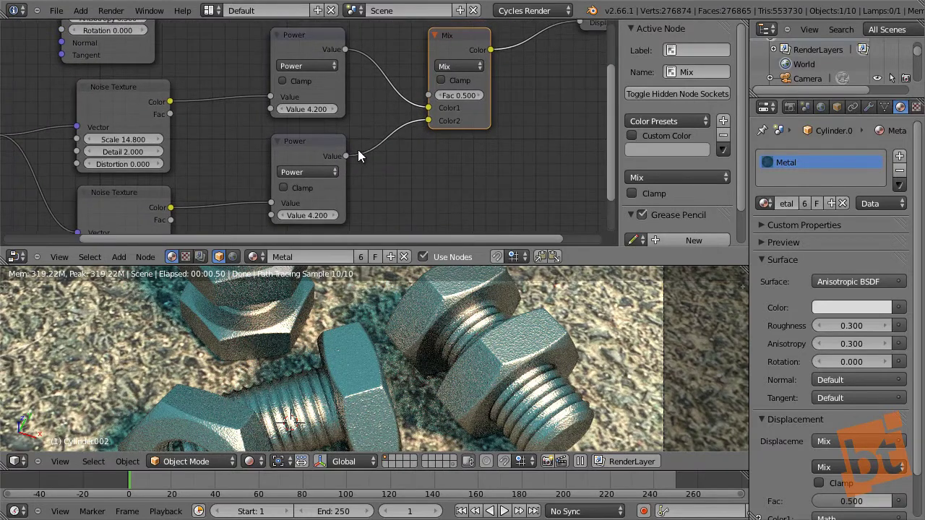
{"action": "middle_click_drag", "start_coordinate": [304, 170], "coordinate": [404, 97]}
{"action": "left_click_drag", "start_coordinate": [227, 175], "coordinate": [168, 179]}
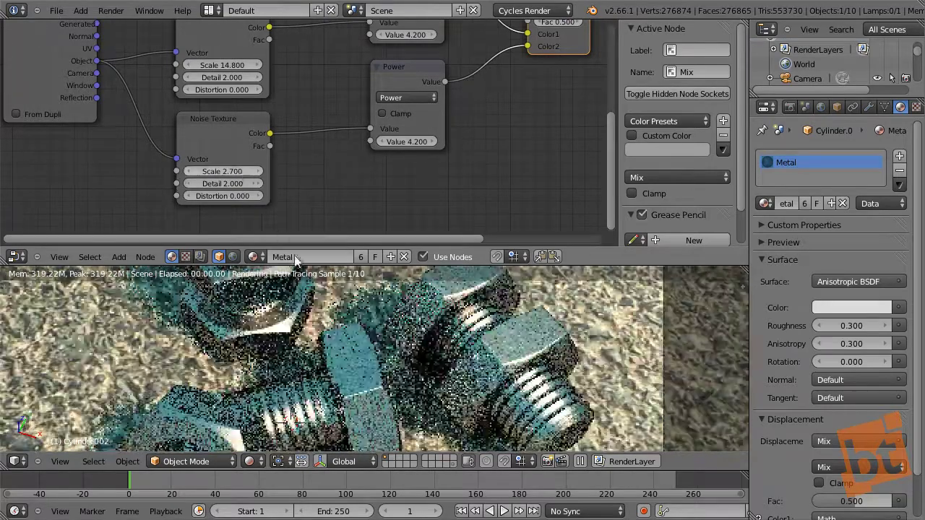
Raise the Mix node's Fac from 0.5 to 0.8 while inspecting the nut and bolts.
{"action": "middle_click_drag", "start_coordinate": [549, 354], "coordinate": [434, 359]}
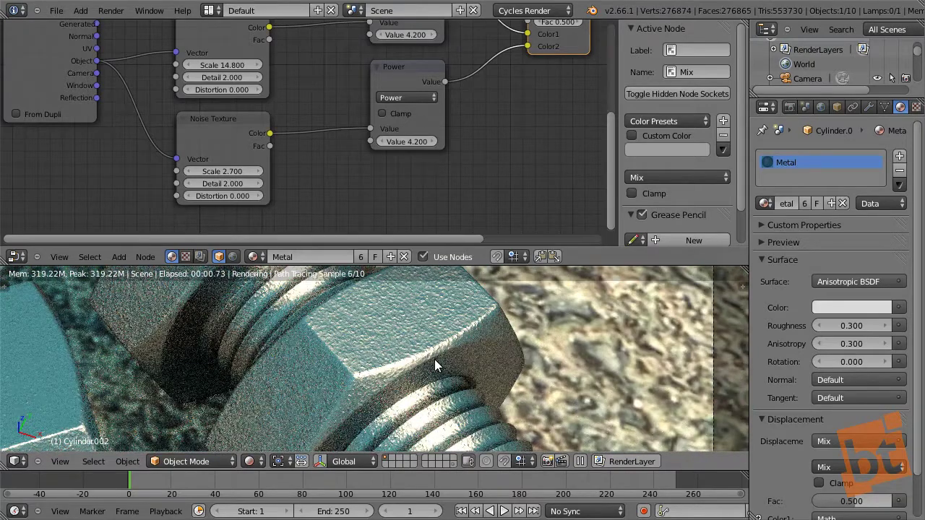
{"action": "middle_click_drag", "start_coordinate": [493, 85], "coordinate": [406, 141]}
{"action": "scroll", "coordinate": [406, 140], "scroll_direction": "down", "scroll_amount": 3}
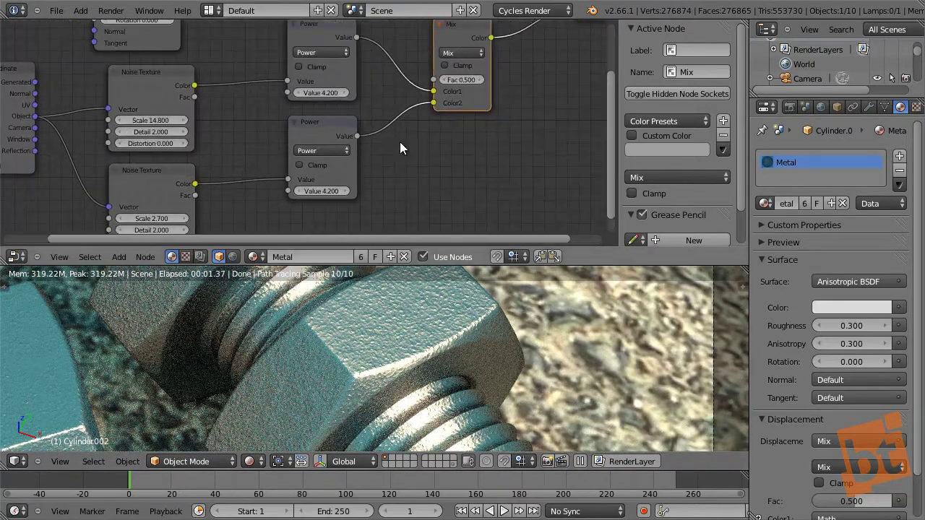
{"action": "left_click_drag", "start_coordinate": [463, 121], "coordinate": [462, 127]}
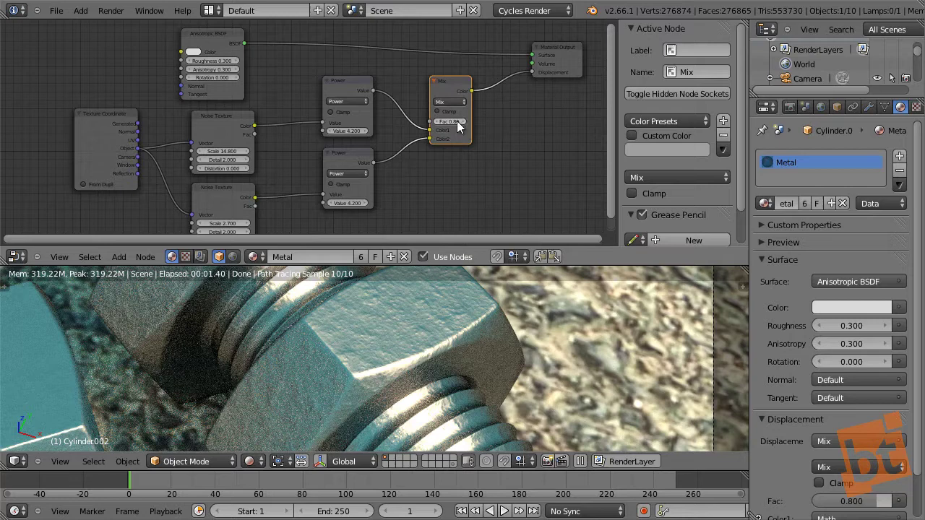
{"action": "scroll", "coordinate": [458, 126], "scroll_direction": "up", "scroll_amount": 2}
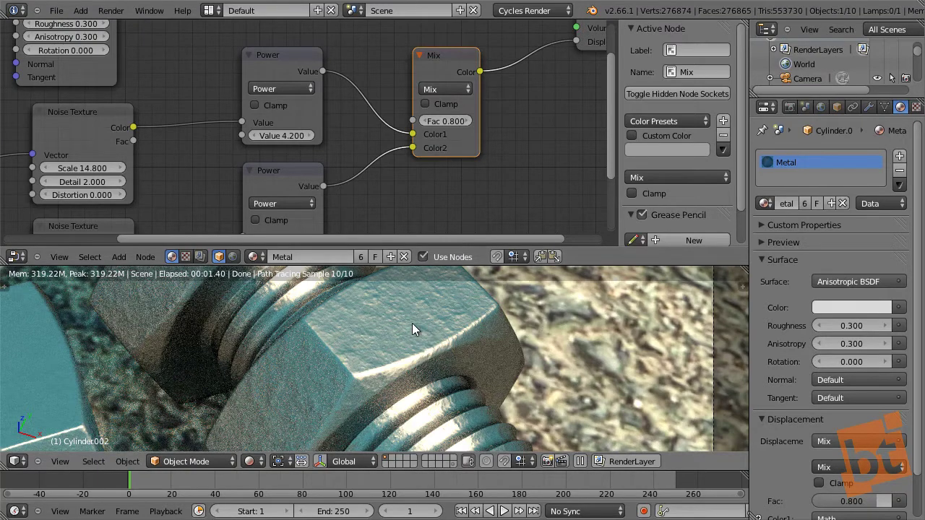
{"action": "middle_click_drag", "start_coordinate": [362, 349], "coordinate": [447, 327], "text": "shift"}
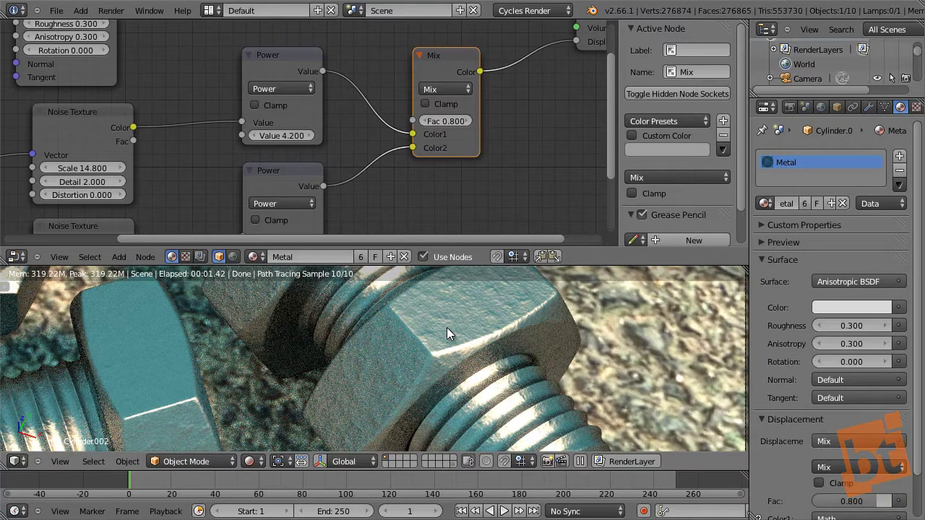
{"action": "middle_click_drag", "start_coordinate": [447, 327], "coordinate": [478, 361]}
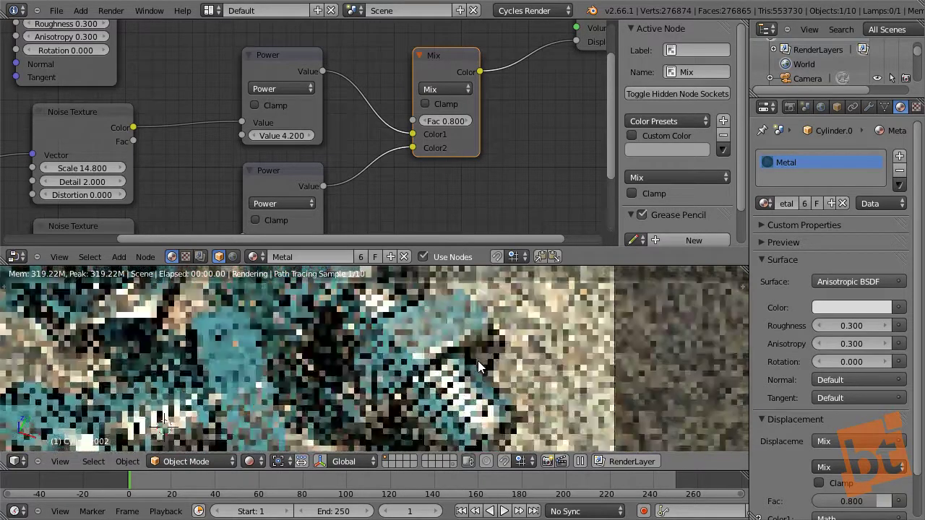
{"action": "middle_click_drag", "start_coordinate": [287, 208], "coordinate": [291, 176]}
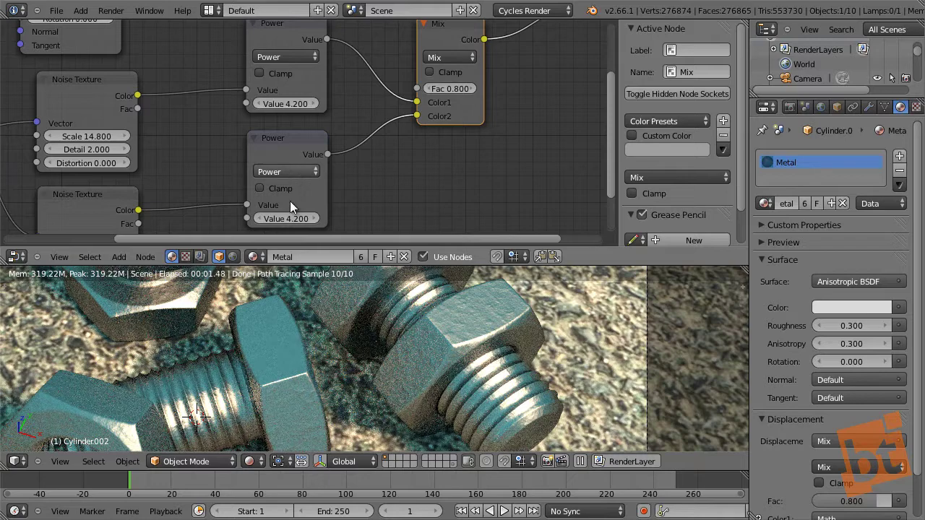
Tune the two Power node values, ending at -0.800 and 1.900.
{"action": "left_click_drag", "start_coordinate": [278, 221], "coordinate": [355, 225]}
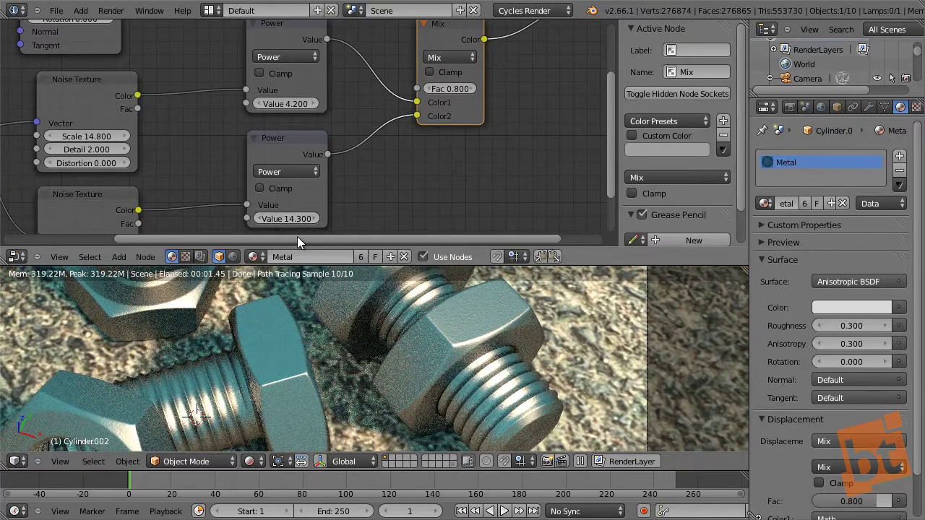
{"action": "left_click_drag", "start_coordinate": [282, 221], "coordinate": [245, 217]}
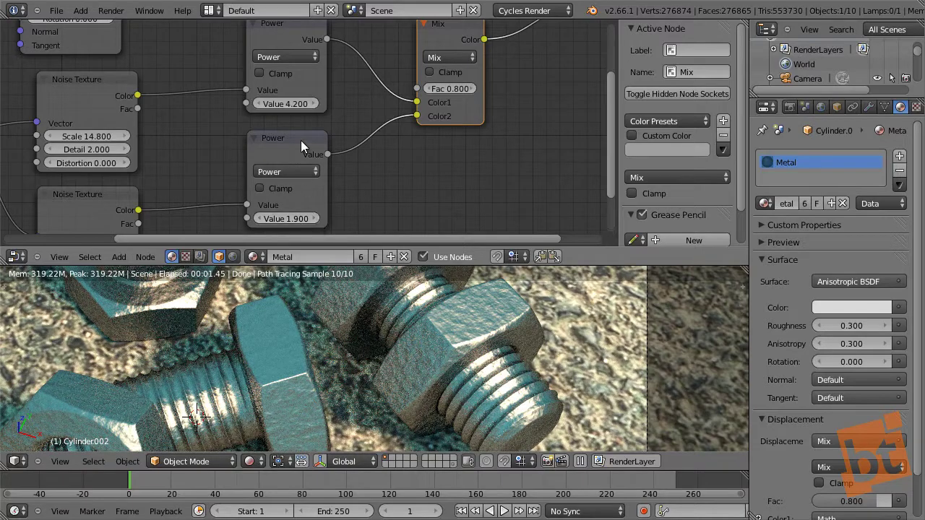
{"action": "left_click_drag", "start_coordinate": [293, 106], "coordinate": [345, 112]}
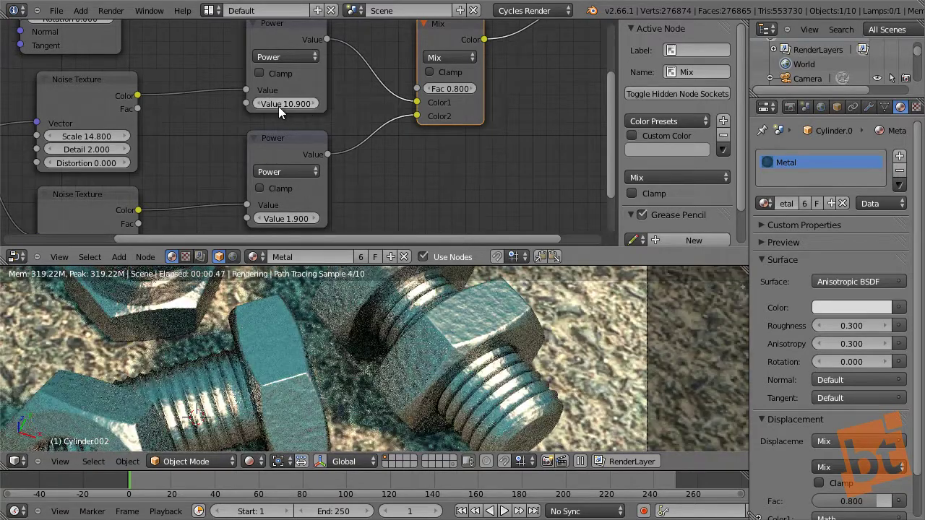
{"action": "mouse_move", "coordinate": [280, 104]}
{"action": "left_mouse_down"}
{"action": "mouse_move", "coordinate": [251, 106]}
{"action": "mouse_move", "coordinate": [270, 104]}
{"action": "left_mouse_up"}
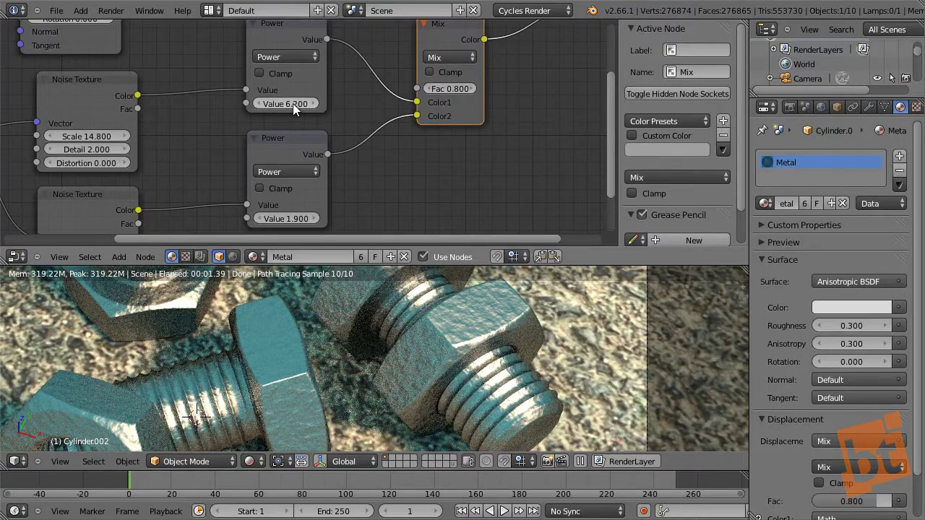
{"action": "left_click_drag", "start_coordinate": [292, 103], "coordinate": [253, 107]}
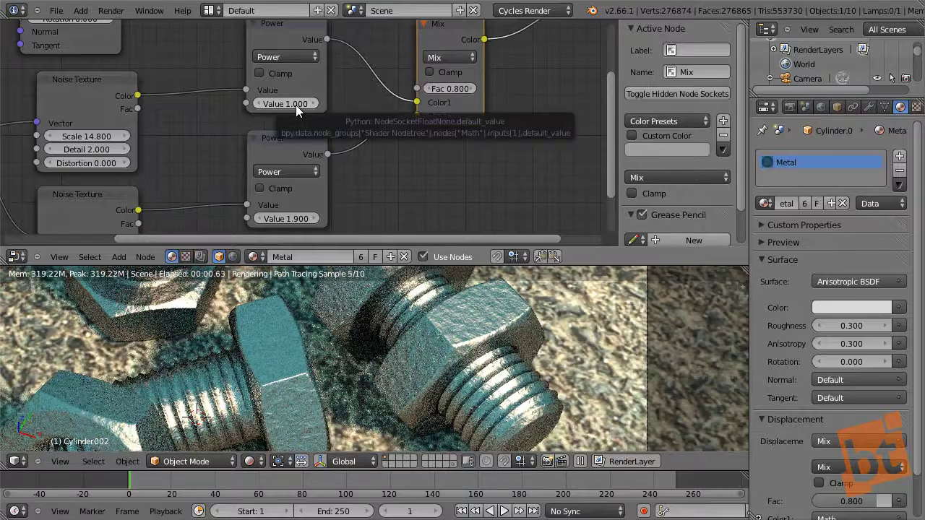
{"action": "left_click_drag", "start_coordinate": [295, 105], "coordinate": [281, 104]}
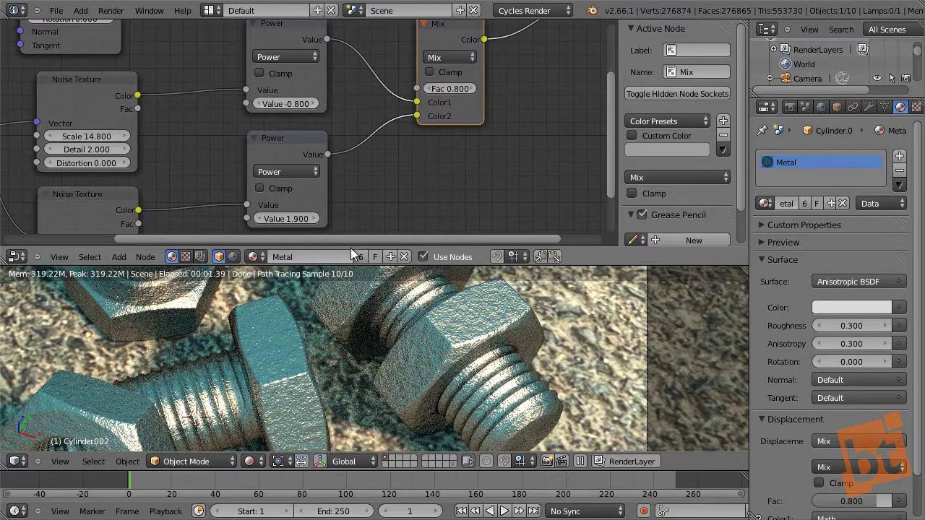
Set the Mix node's Fac to 0.900 after checking the bolts from new angles.
{"action": "middle_click_drag", "start_coordinate": [341, 364], "coordinate": [532, 327]}
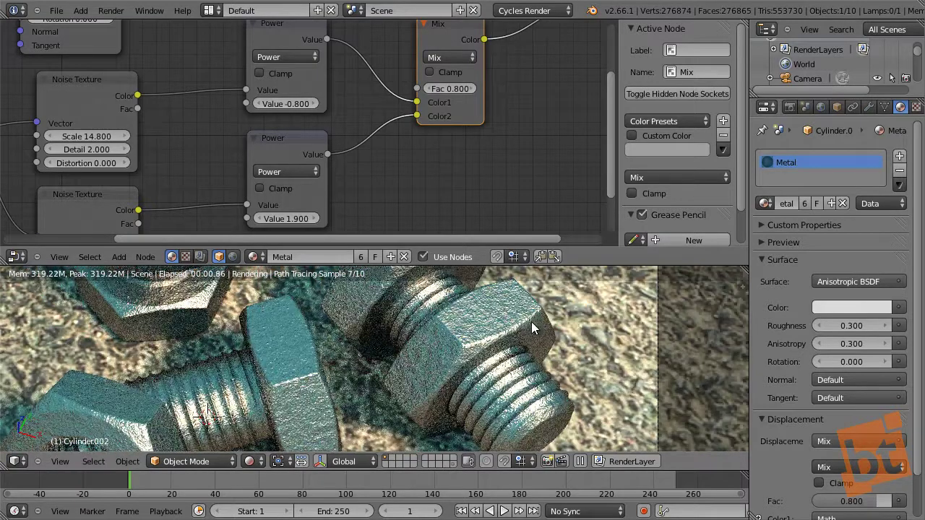
{"action": "scroll", "coordinate": [531, 328], "scroll_direction": "up", "scroll_amount": 3}
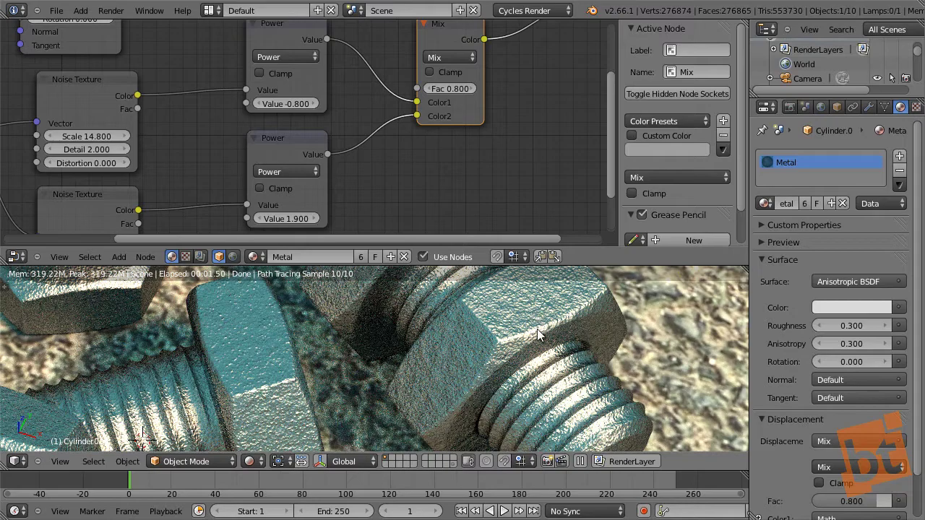
{"action": "middle_click_drag", "start_coordinate": [546, 345], "coordinate": [448, 321]}
{"action": "left_click", "coordinate": [429, 89]}
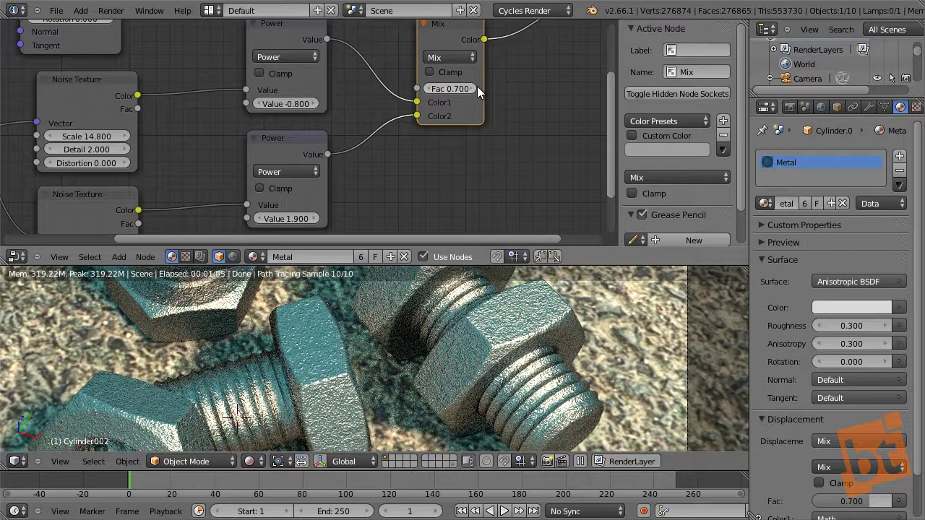
{"action": "left_click", "coordinate": [475, 89]}
{"action": "left_click", "coordinate": [472, 89]}
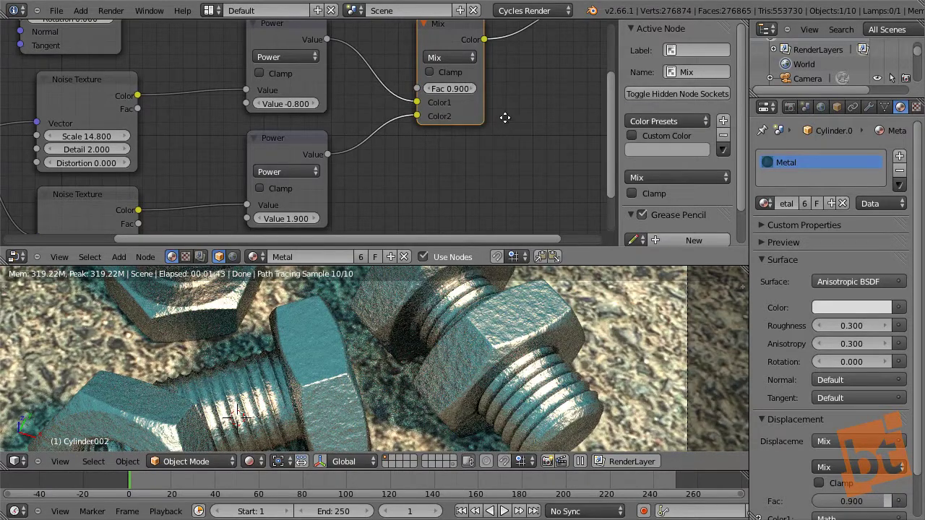
{"action": "middle_click_drag", "start_coordinate": [502, 110], "coordinate": [339, 199]}
{"action": "left_click_drag", "start_coordinate": [479, 59], "coordinate": [554, 44]}
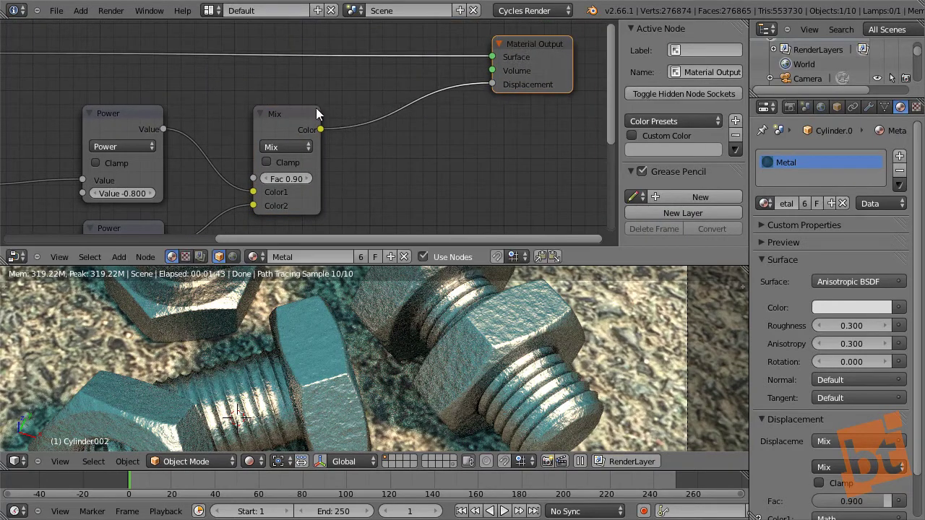
Insert a duplicated Power node between Mix and Displacement with Value 0.300.
{"action": "left_click", "coordinate": [123, 119]}
{"action": "key", "text": "shift+d"}
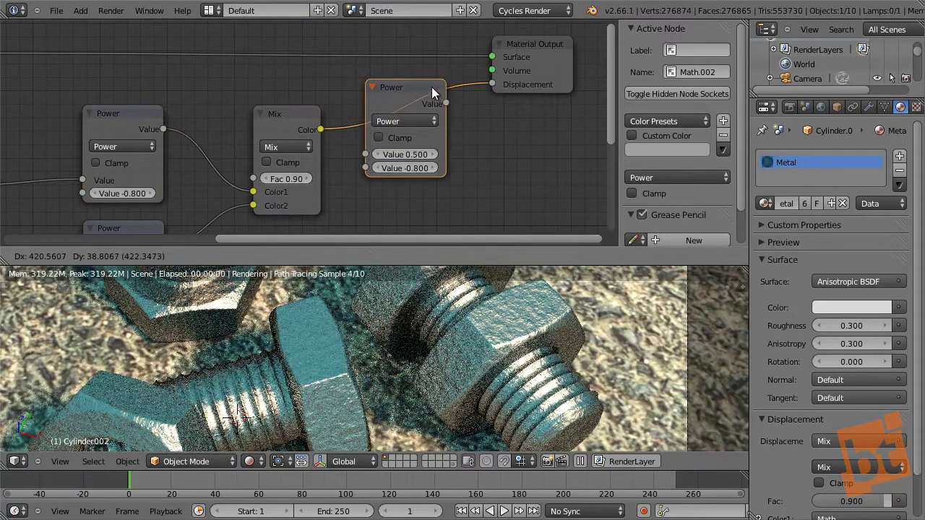
{"action": "left_click", "coordinate": [418, 85]}
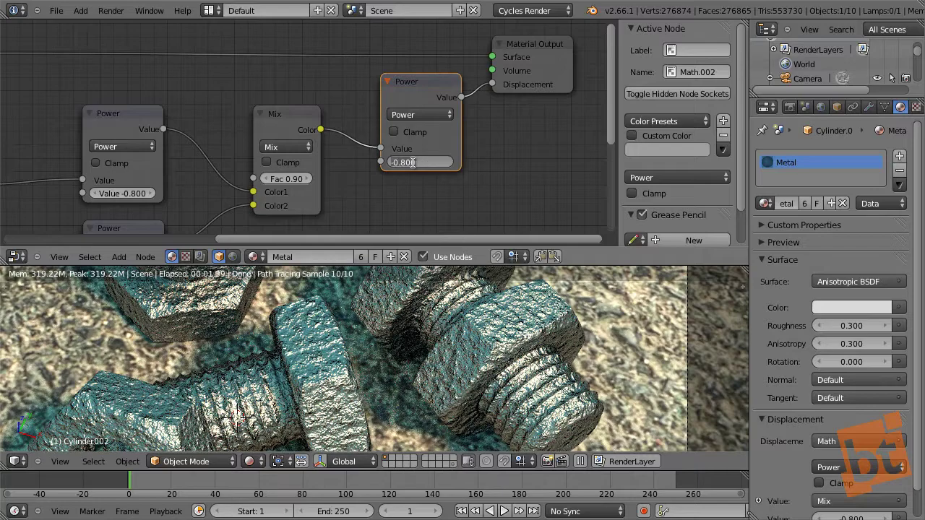
{"action": "key", "text": "Return"}
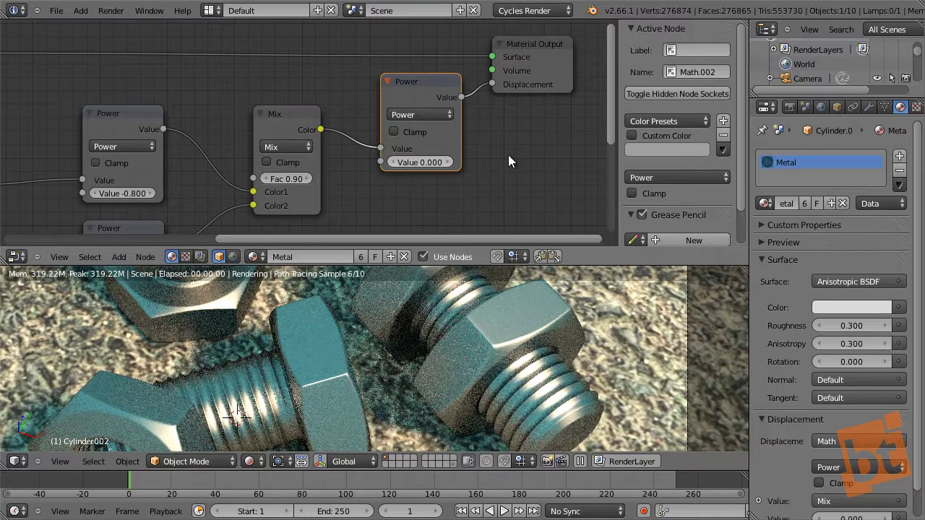
{"action": "left_click", "coordinate": [448, 161]}
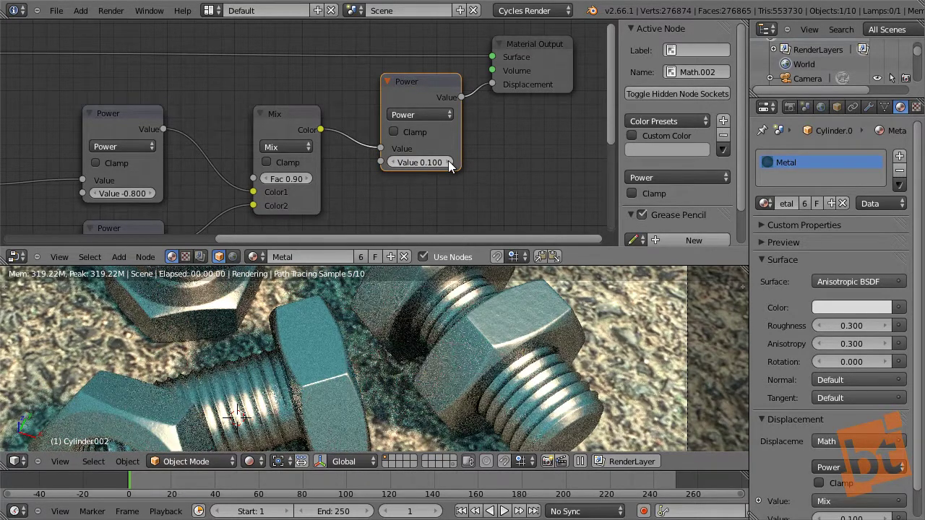
{"action": "left_click", "coordinate": [448, 162]}
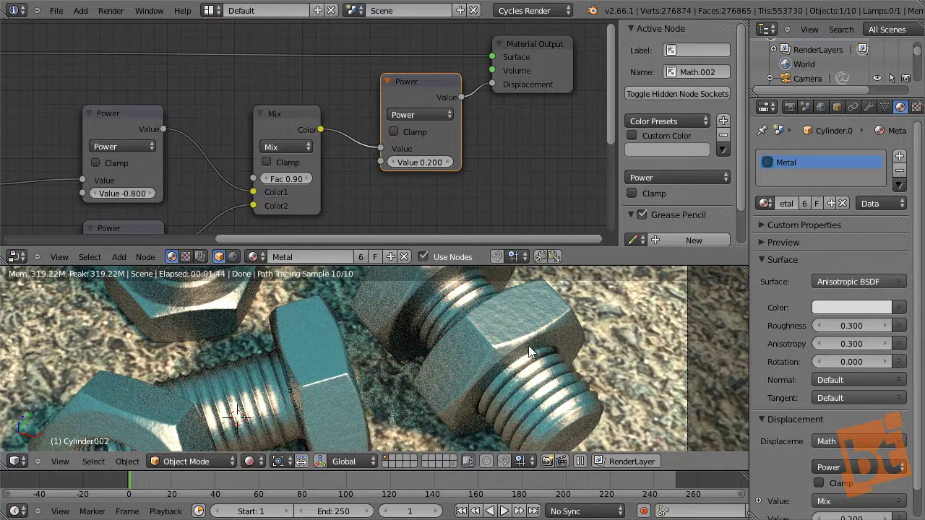
{"action": "left_click", "coordinate": [451, 163]}
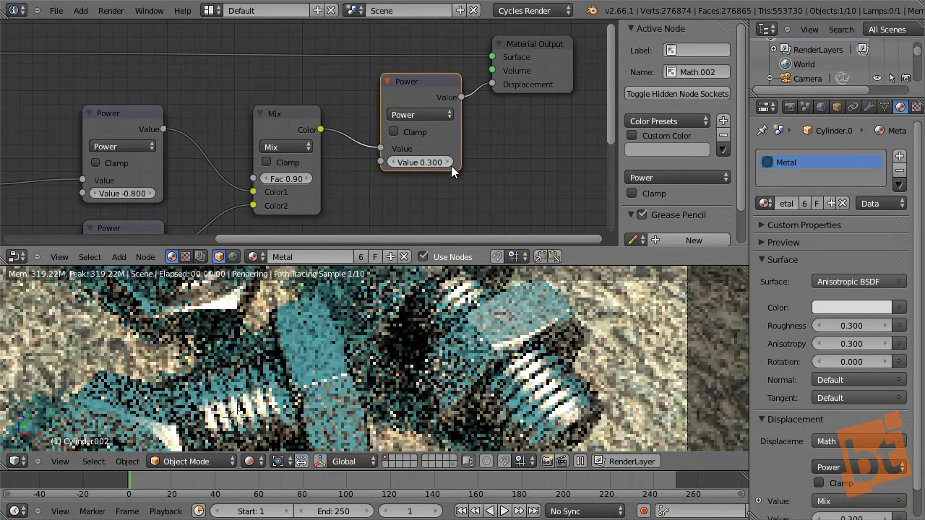
{"action": "middle_click_drag", "start_coordinate": [515, 432], "coordinate": [544, 377]}
{"action": "key", "text": "ctrl+Up"}
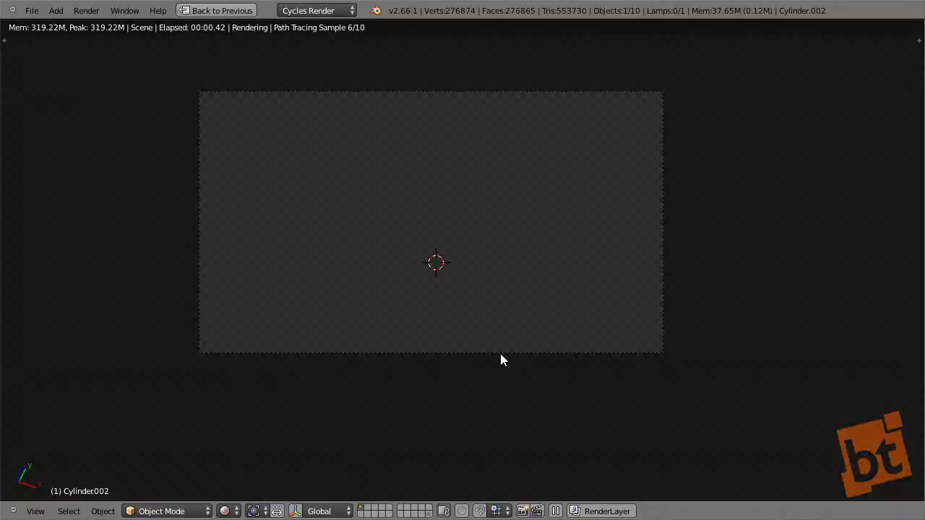
{"action": "scroll", "coordinate": [491, 249], "scroll_direction": "up", "scroll_amount": 3}
{"action": "scroll", "coordinate": [520, 292], "scroll_direction": "up", "scroll_amount": 3, "text": "shift"}
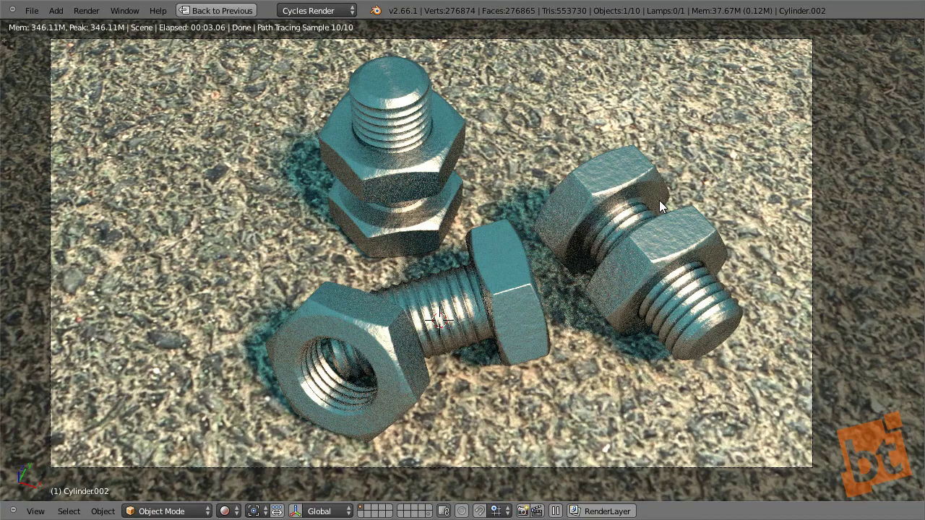
{"action": "key", "text": "ctrl+Up"}
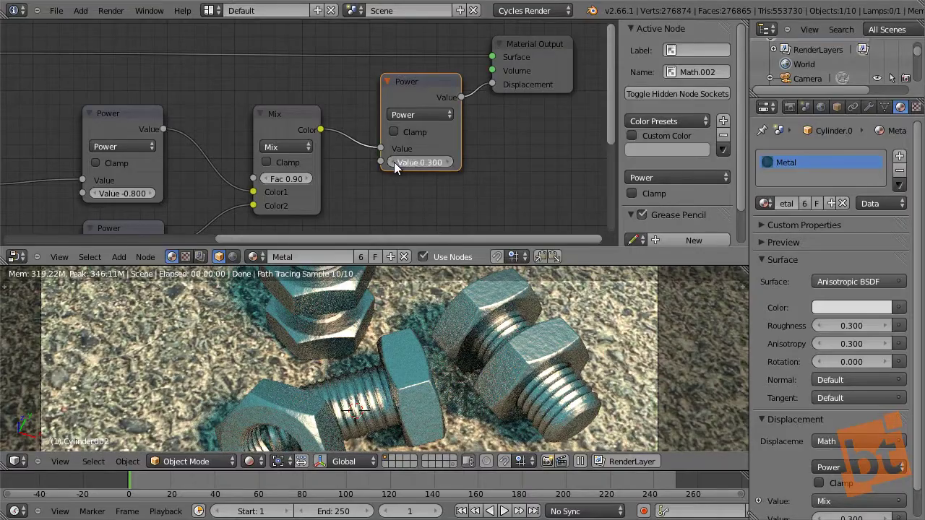
Lower the final Power node's Value to 0.100 and inspect the render in the enlarged 3D view.
{"action": "left_click", "coordinate": [394, 162]}
{"action": "left_click", "coordinate": [394, 162]}
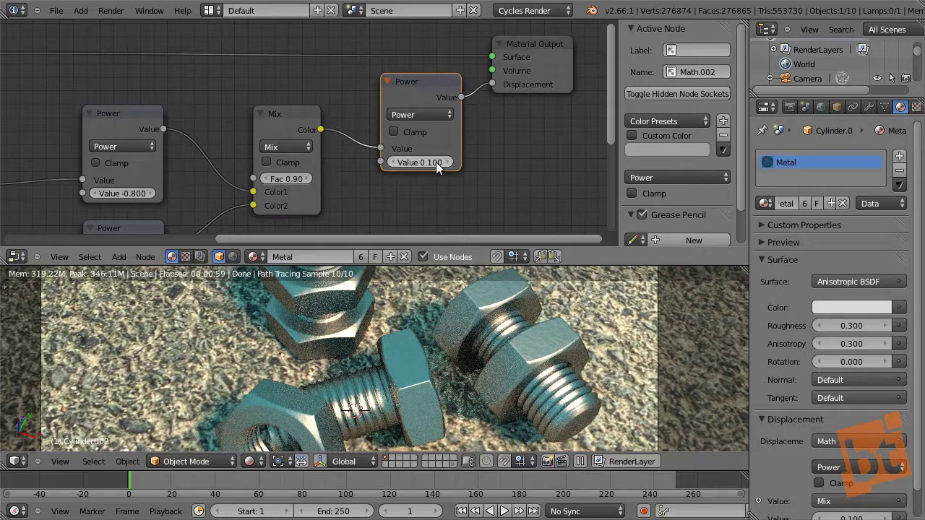
{"action": "key", "text": "ctrl+Up"}
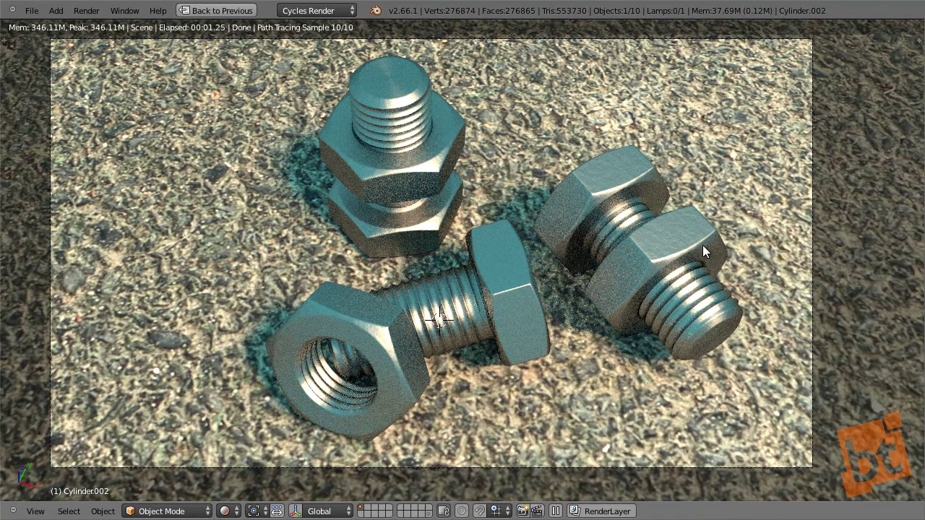
{"action": "key", "text": "ctrl+Up"}
{"action": "middle_click_drag", "start_coordinate": [313, 178], "coordinate": [423, 104]}
{"action": "left_click_drag", "start_coordinate": [422, 104], "coordinate": [406, 104]}
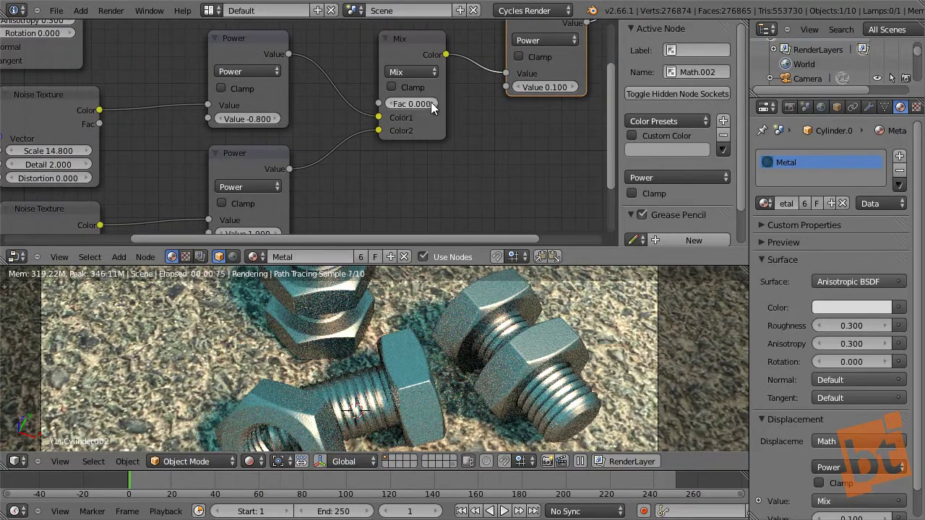
Undo the recent Mix factor and Power node changes, restoring Mix Fac to 0.900.
{"action": "key", "text": "ctrl+z"}
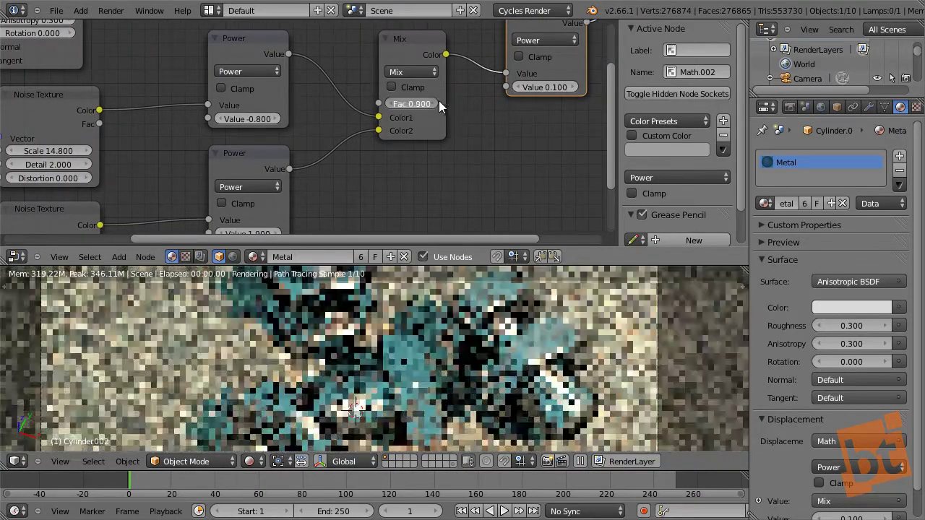
{"action": "key", "text": "ctrl+z"}
{"action": "key", "text": "ctrl+z"}
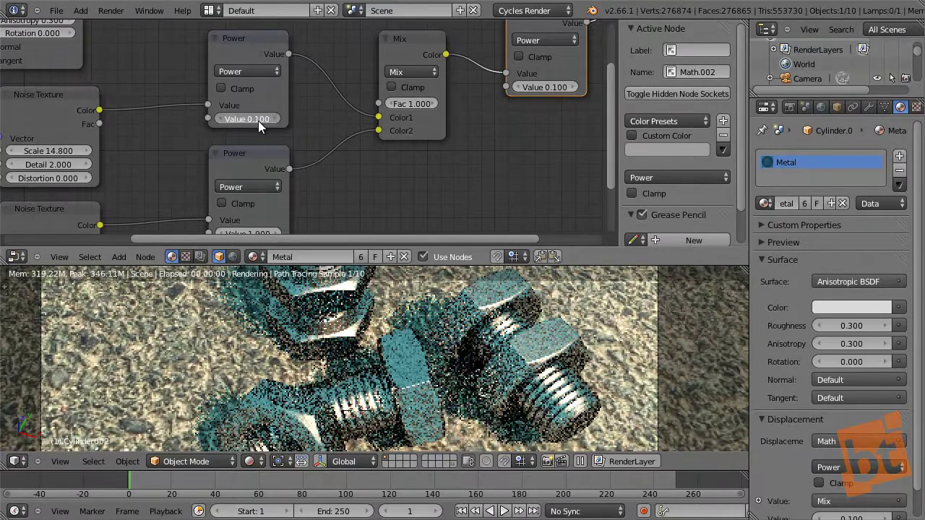
{"action": "key", "text": "ctrl+z"}
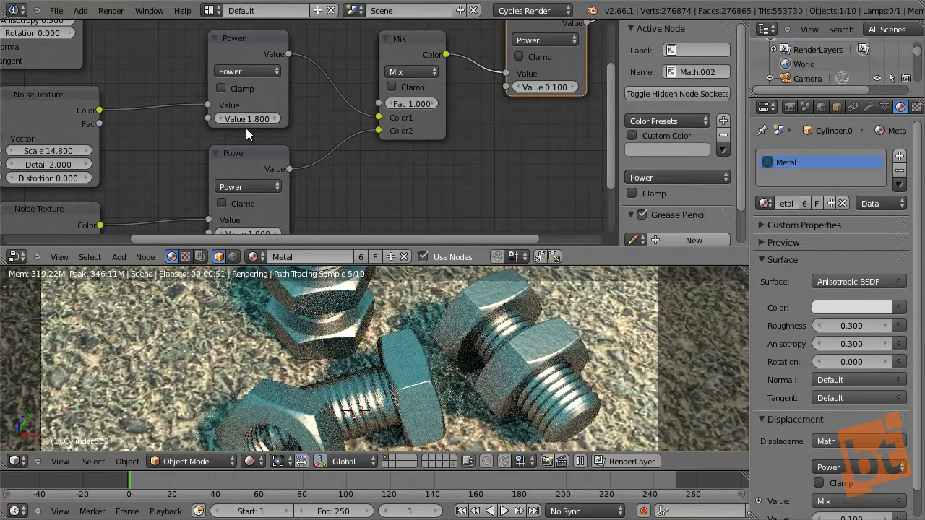
{"action": "key", "text": "ctrl+z"}
{"action": "key", "text": "ctrl+z"}
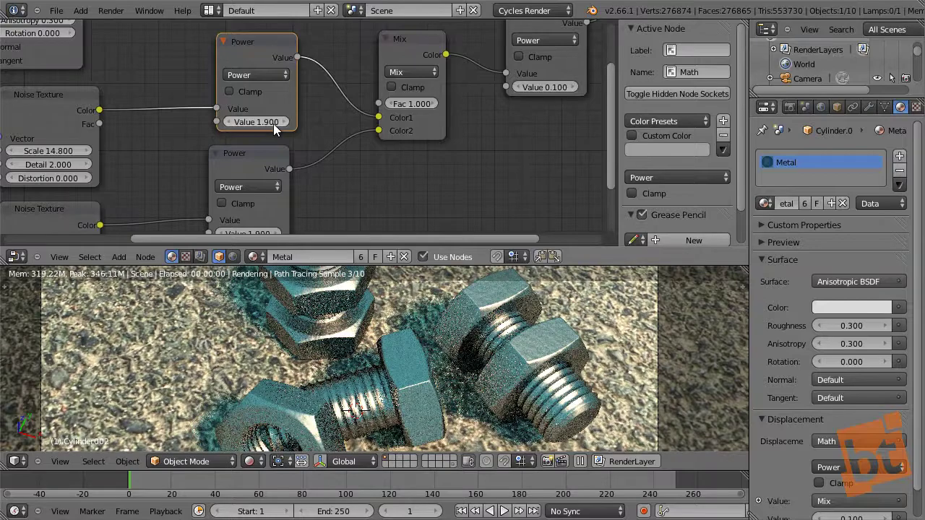
{"action": "key", "text": "ctrl+z"}
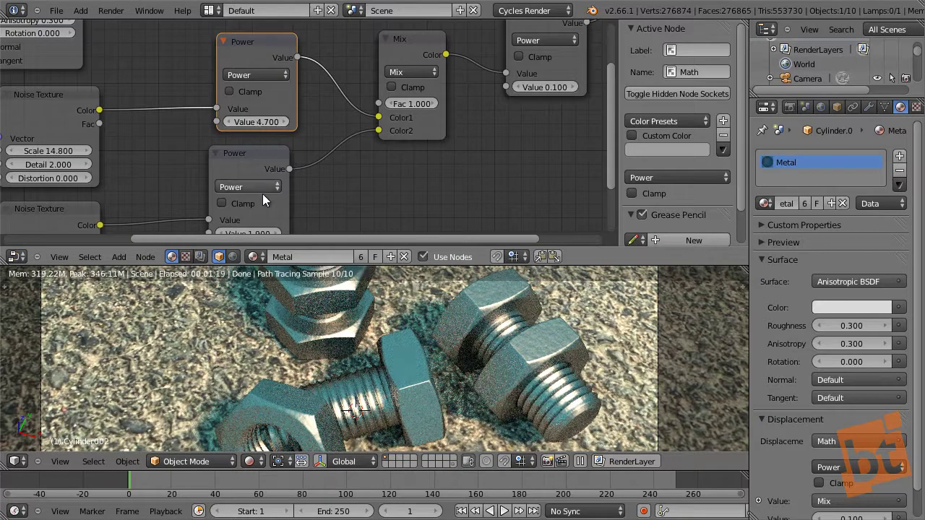
{"action": "key", "text": "ctrl+z"}
{"action": "key", "text": "ctrl+z"}
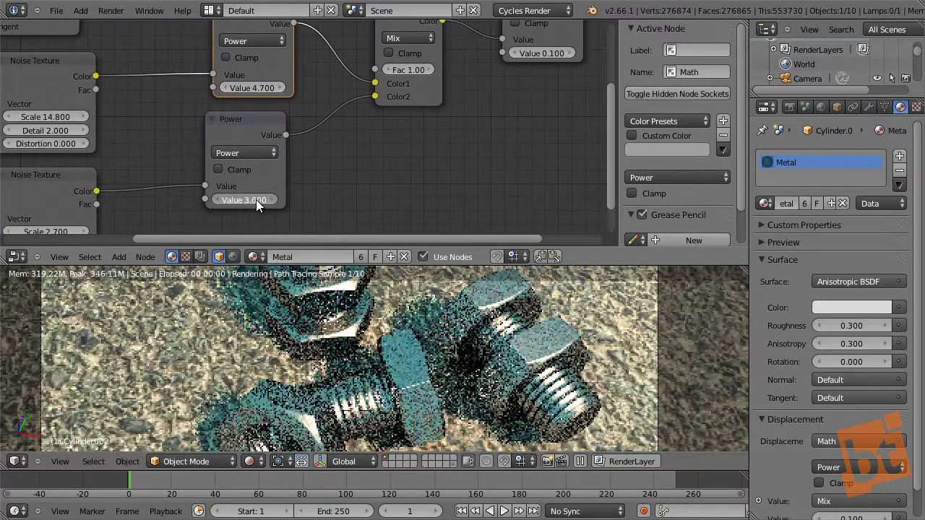
{"action": "key", "text": "ctrl+z"}
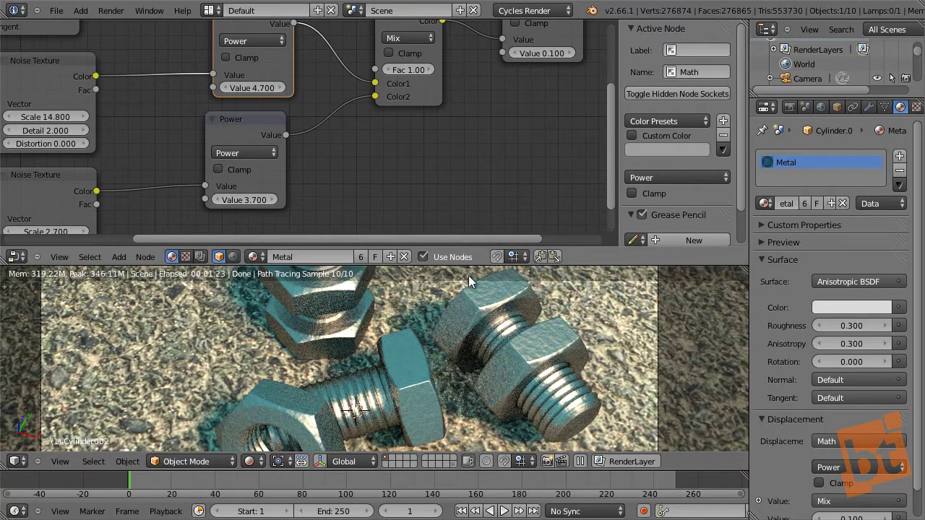
Retune the upper Power node's Value, trying -4.600 before settling at -2.100.
{"action": "middle_click_drag", "start_coordinate": [390, 340], "coordinate": [357, 347]}
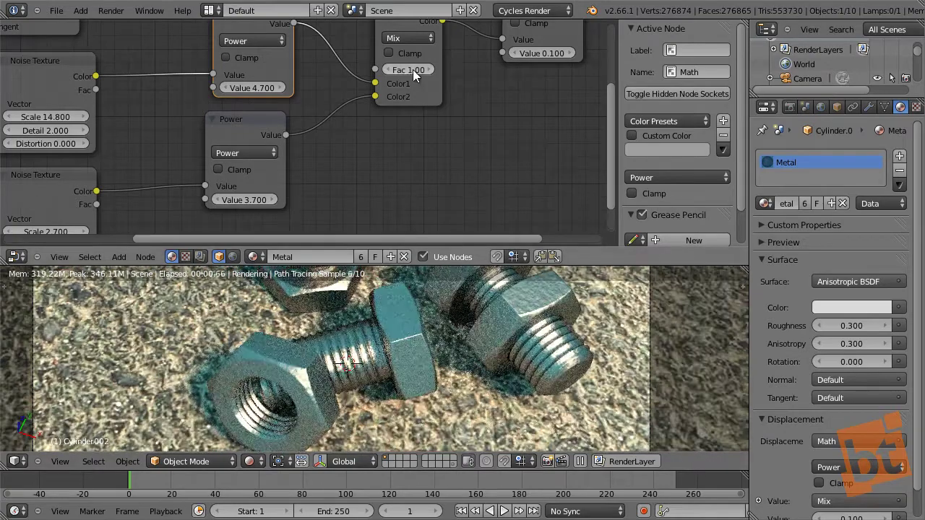
{"action": "left_click_drag", "start_coordinate": [418, 69], "coordinate": [414, 69]}
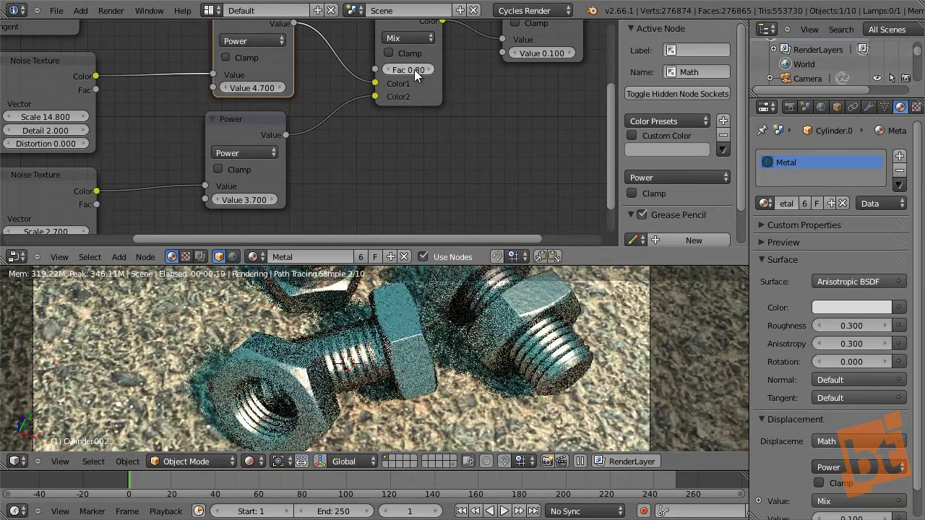
{"action": "left_click_drag", "start_coordinate": [264, 90], "coordinate": [246, 89]}
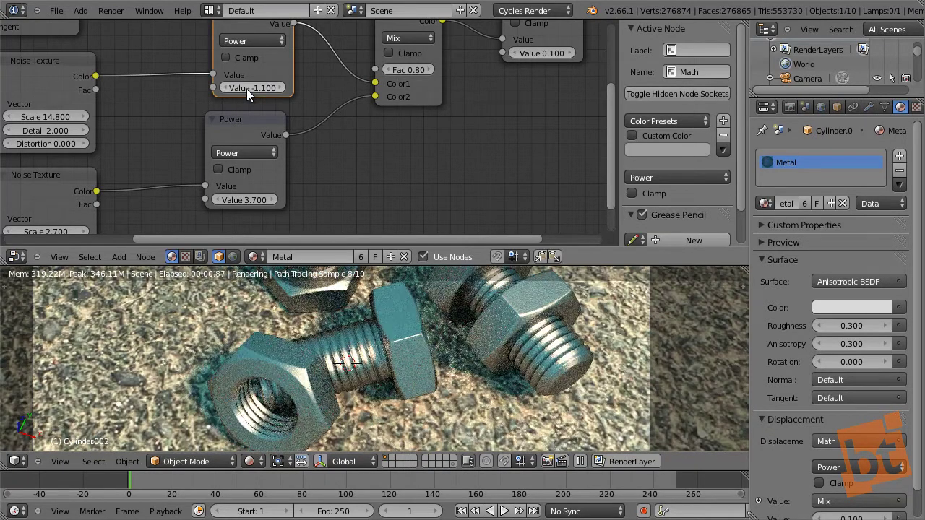
{"action": "scroll", "coordinate": [271, 88], "scroll_direction": "up", "scroll_amount": 4, "text": "ctrl"}
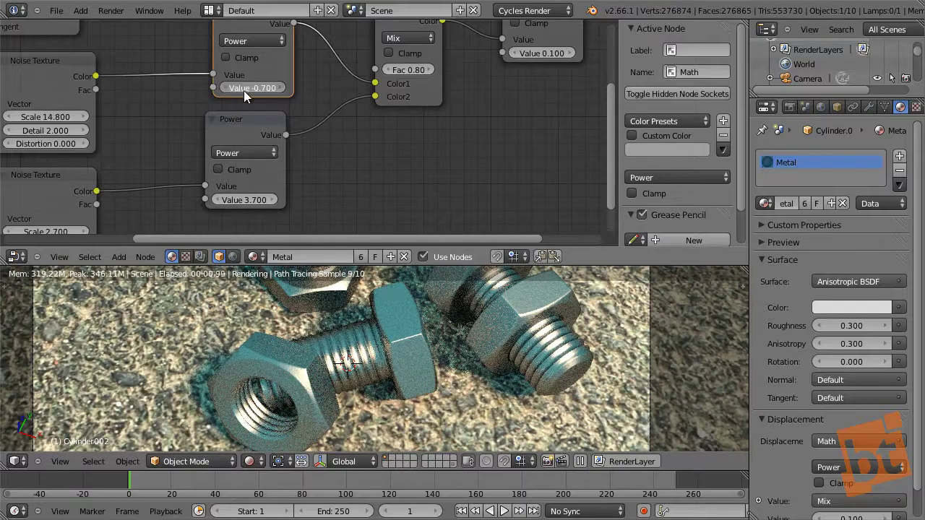
{"action": "left_click_drag", "start_coordinate": [243, 91], "coordinate": [233, 92]}
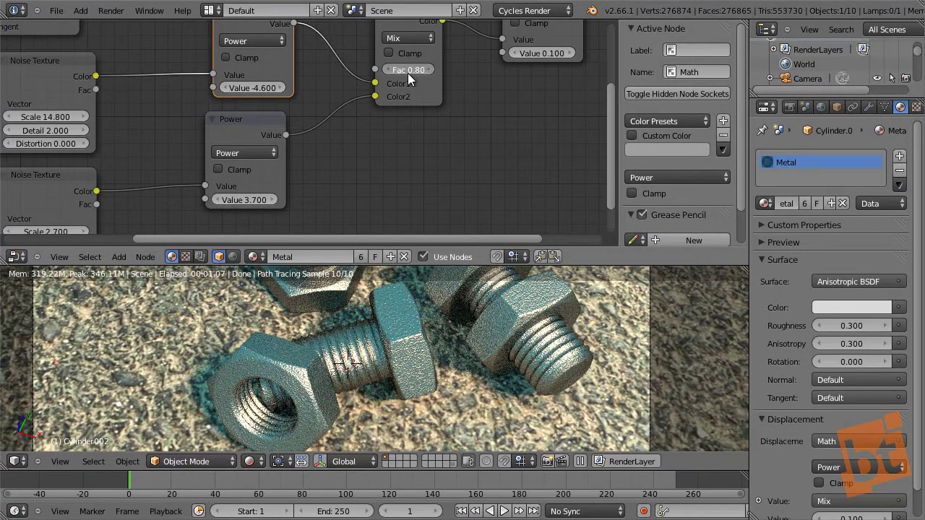
{"action": "scroll", "coordinate": [409, 73], "scroll_direction": "up", "scroll_amount": 2, "text": "ctrl"}
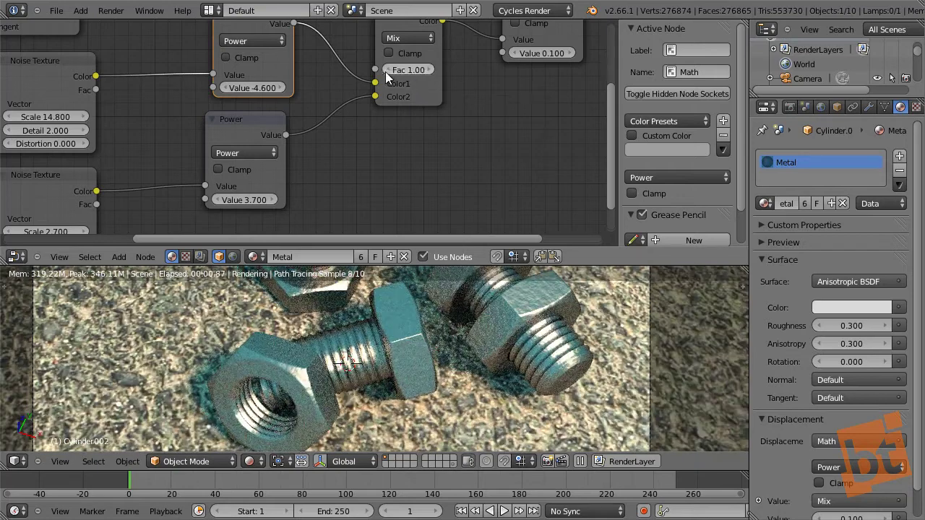
{"action": "scroll", "coordinate": [385, 71], "scroll_direction": "down", "scroll_amount": 1, "text": "ctrl"}
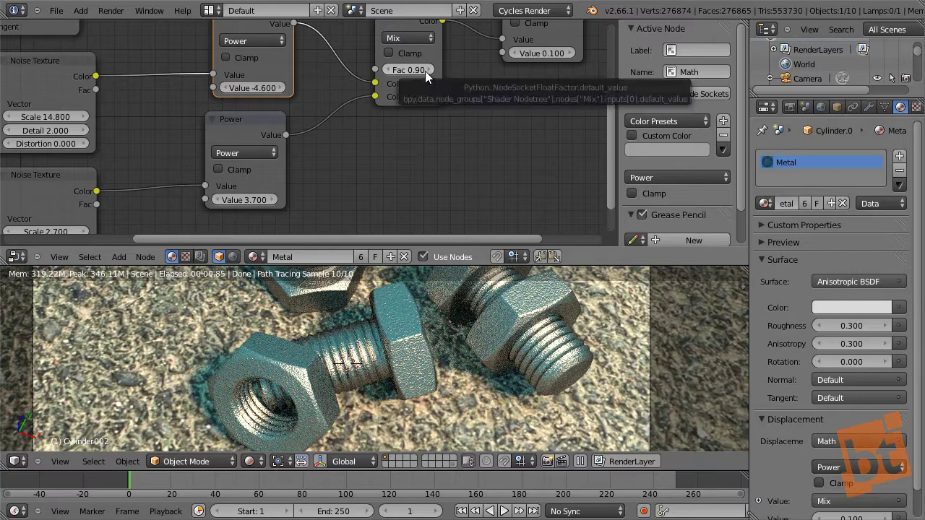
{"action": "scroll", "coordinate": [260, 86], "scroll_direction": "up", "scroll_amount": 15, "text": "ctrl"}
{"action": "scroll", "coordinate": [274, 88], "scroll_direction": "up", "scroll_amount": 20, "text": "ctrl"}
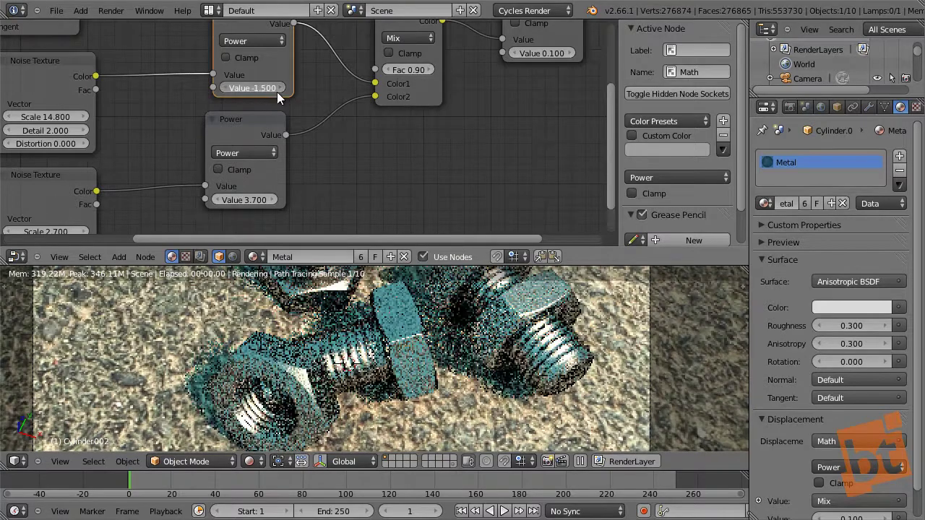
{"action": "scroll", "coordinate": [245, 87], "scroll_direction": "down", "scroll_amount": 20, "text": "ctrl"}
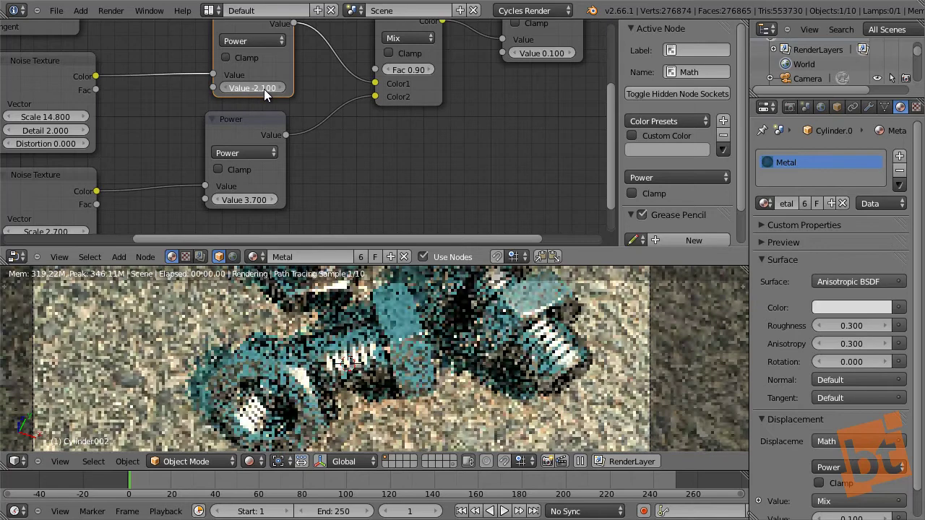
{"action": "scroll", "coordinate": [264, 89], "scroll_direction": "up", "scroll_amount": 3, "text": "ctrl"}
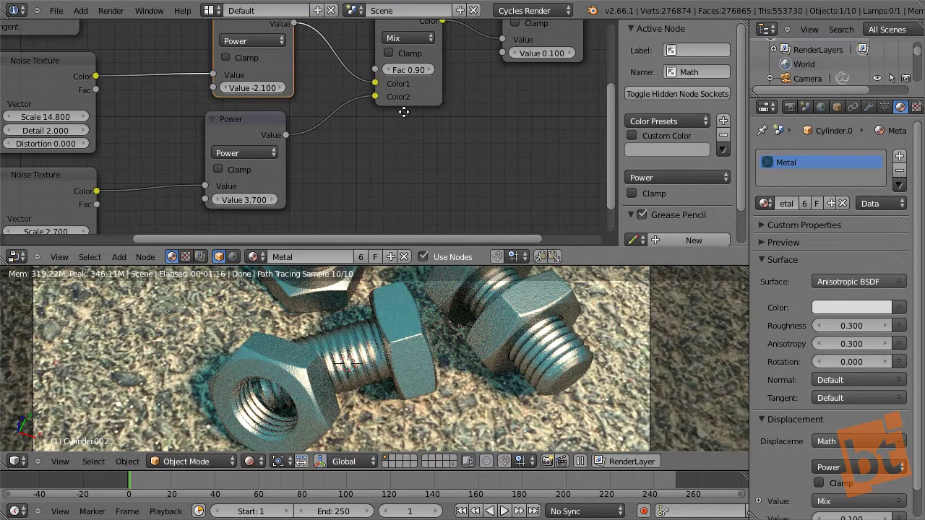
{"action": "middle_click_drag", "start_coordinate": [404, 112], "coordinate": [294, 176]}
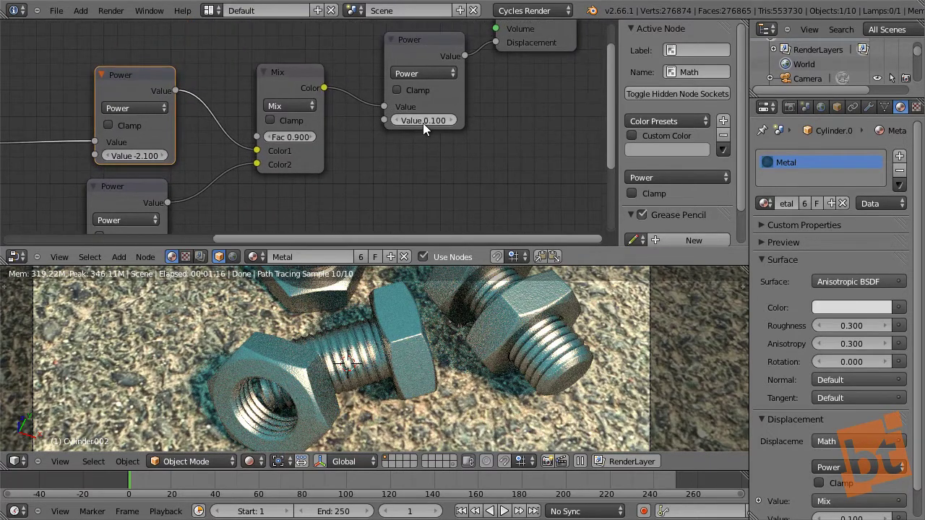
Set the final displacement Power node's value to 0.080.
{"action": "left_click", "coordinate": [397, 120]}
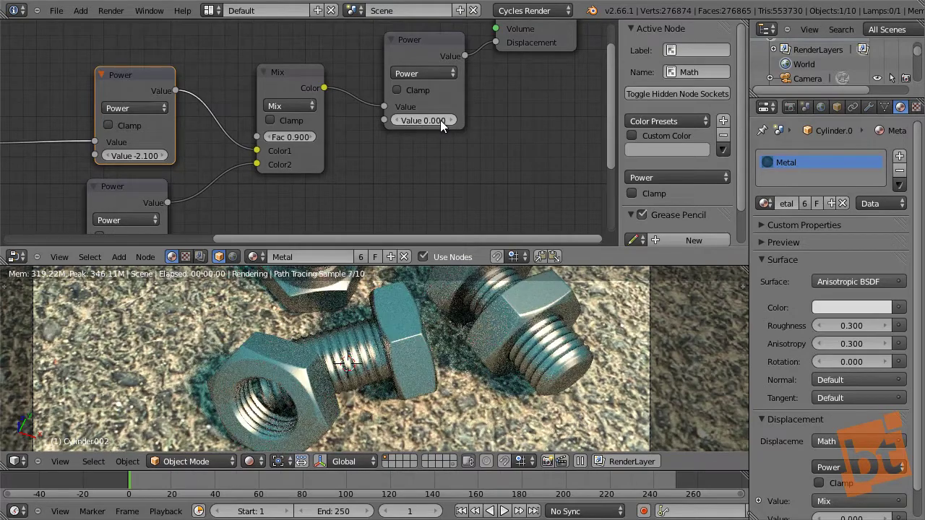
{"action": "left_click", "coordinate": [450, 120]}
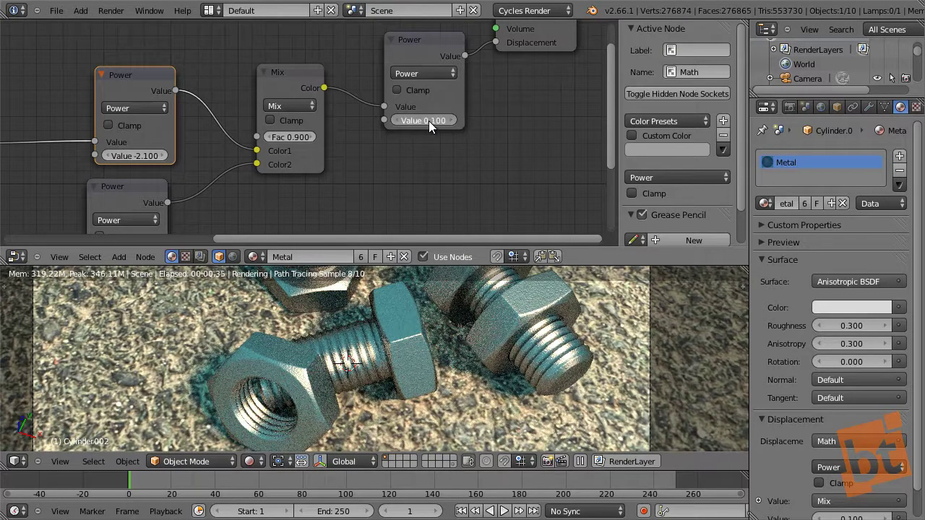
{"action": "left_click_drag", "start_coordinate": [425, 120], "coordinate": [419, 121]}
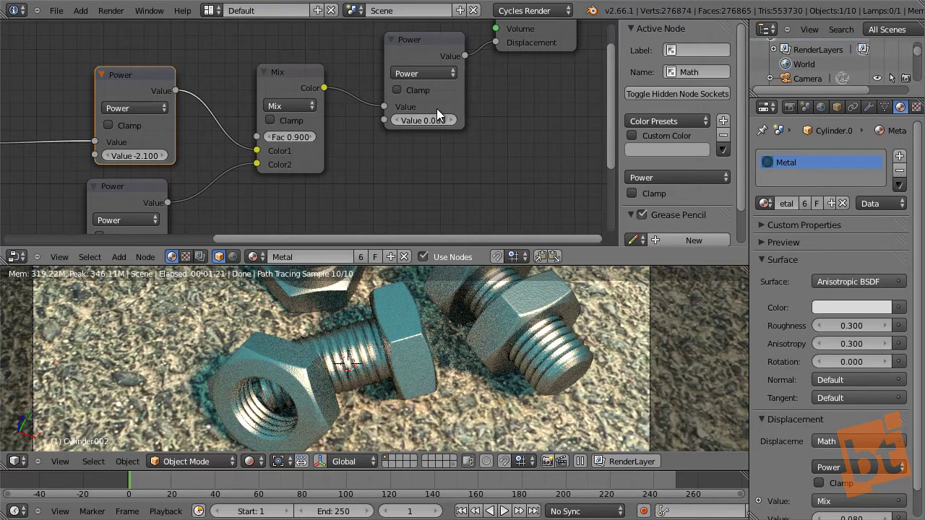
Set the lower noise Power node to -2.000 and reframe the bolts preview.
{"action": "scroll", "coordinate": [231, 140], "scroll_direction": "down", "scroll_amount": 3}
{"action": "scroll", "coordinate": [231, 140], "scroll_direction": "left", "scroll_amount": 3}
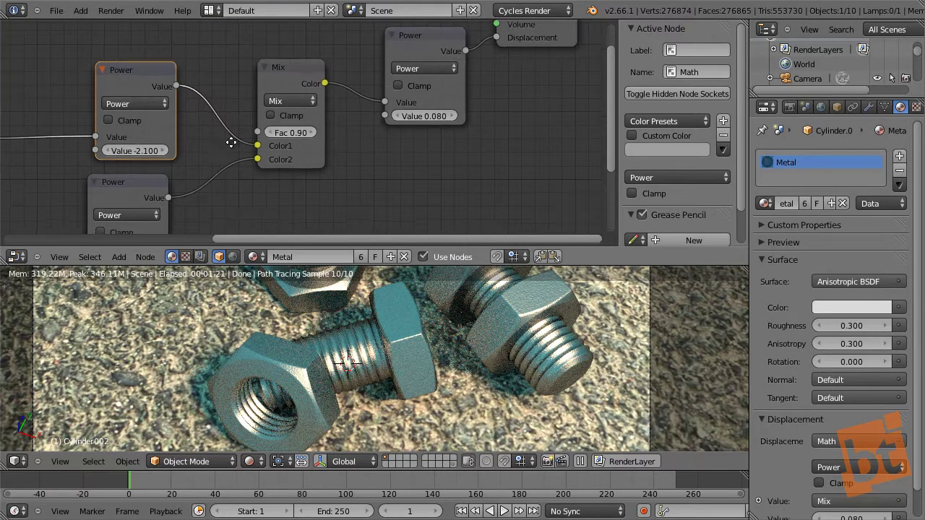
{"action": "mouse_move", "coordinate": [172, 205]}
{"action": "left_mouse_down"}
{"action": "mouse_move", "coordinate": [188, 209]}
{"action": "mouse_move", "coordinate": [145, 203]}
{"action": "mouse_move", "coordinate": [196, 203]}
{"action": "mouse_move", "coordinate": [169, 202]}
{"action": "left_mouse_up"}
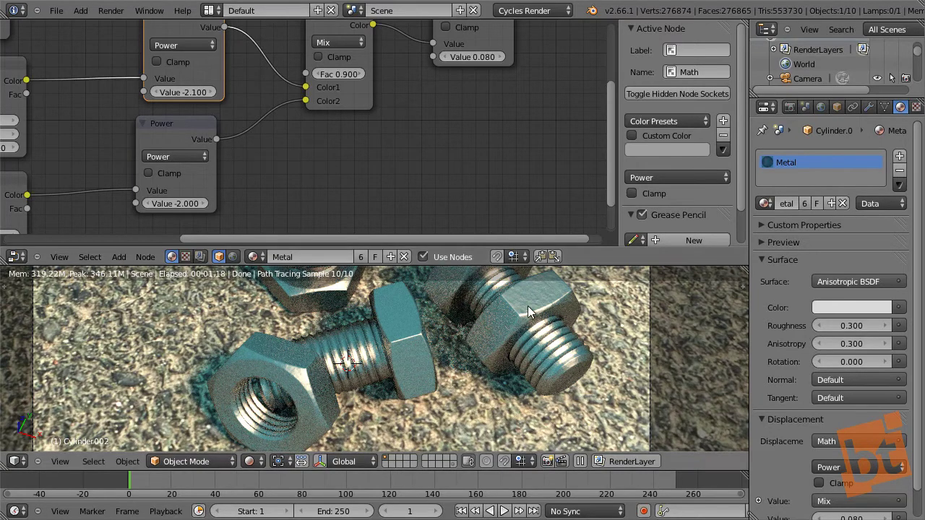
{"action": "middle_click_drag", "start_coordinate": [547, 332], "coordinate": [571, 361], "text": "shift"}
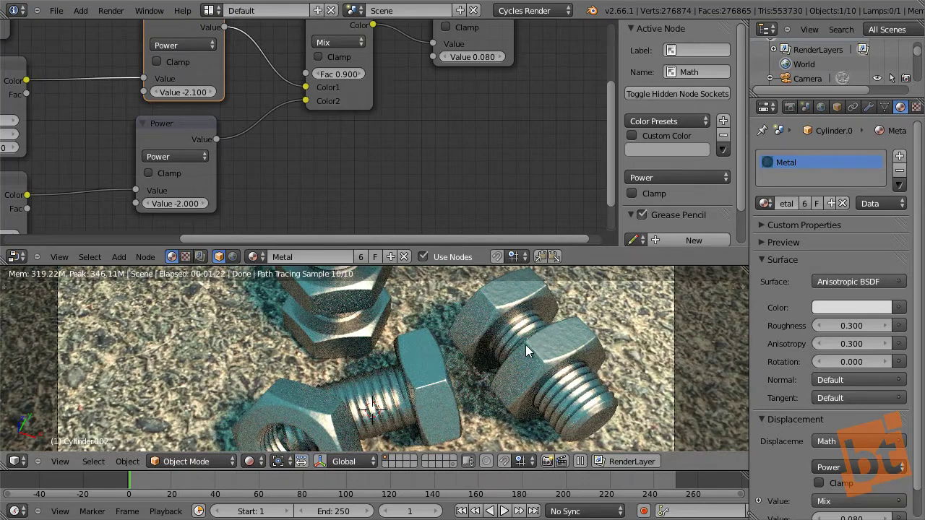
{"action": "scroll", "coordinate": [315, 167], "scroll_direction": "down", "scroll_amount": 3}
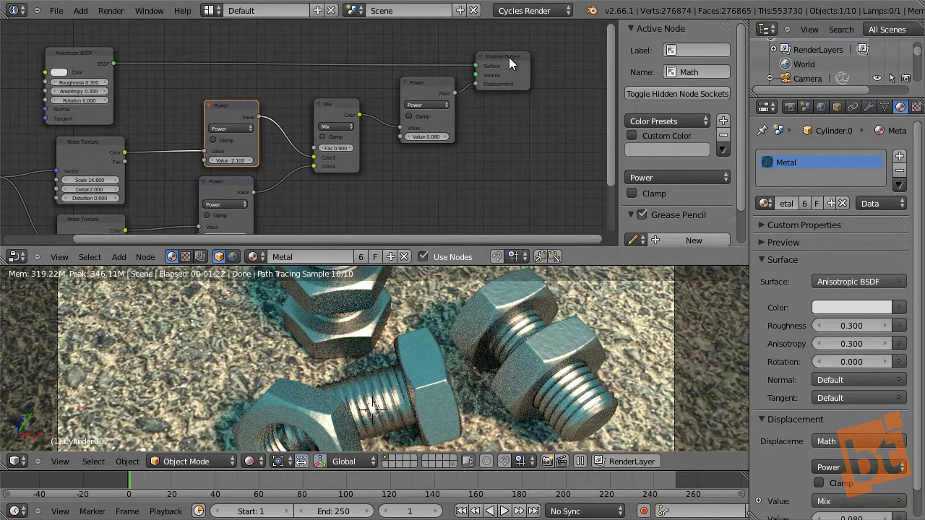
Move the Material Output and Anisotropic BSDF nodes up to make room.
{"action": "left_click", "coordinate": [509, 57]}
{"action": "left_click_drag", "start_coordinate": [516, 68], "coordinate": [547, 59]}
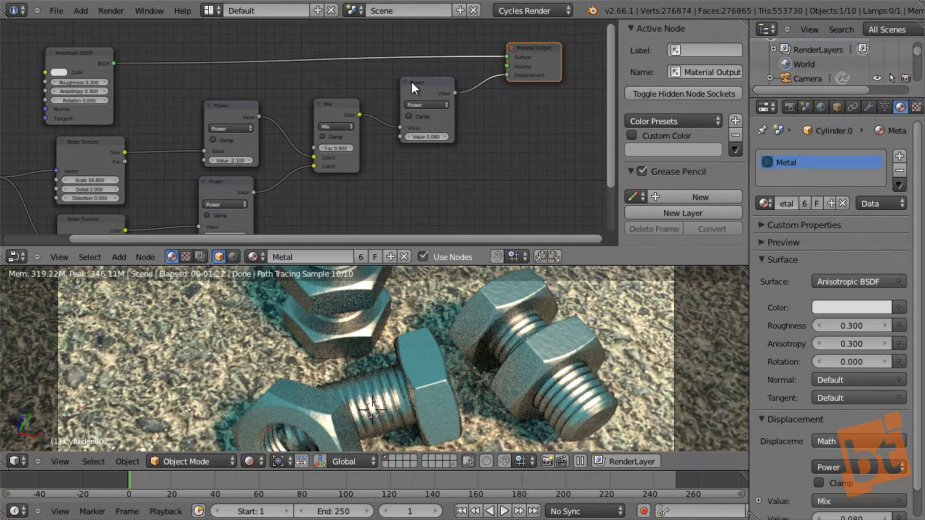
{"action": "middle_click_drag", "start_coordinate": [83, 50], "coordinate": [183, 86]}
{"action": "left_click_drag", "start_coordinate": [182, 85], "coordinate": [197, 63]}
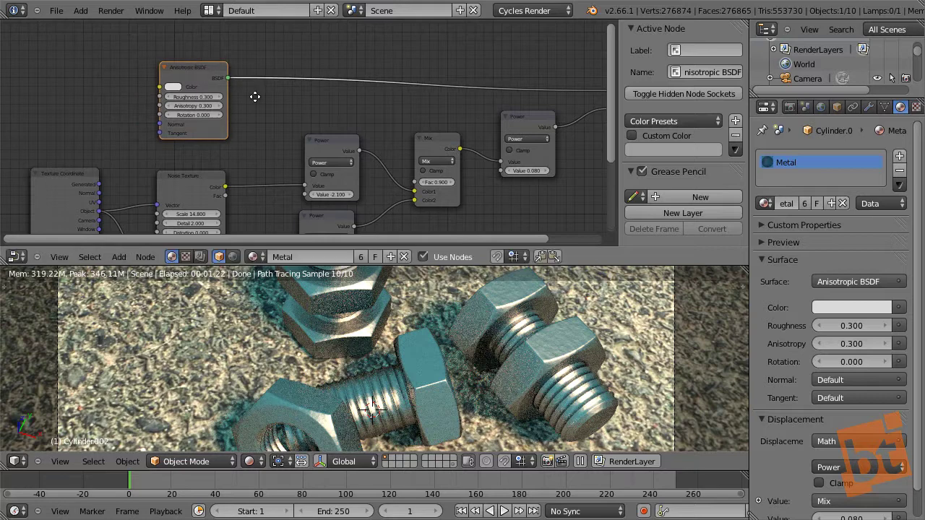
{"action": "middle_click_drag", "start_coordinate": [255, 96], "coordinate": [240, 120]}
{"action": "scroll", "coordinate": [240, 120], "scroll_direction": "up", "scroll_amount": 1}
Add a Diffuse BSDF node above the Anisotropic BSDF.
{"action": "key", "text": "shift+a"}
{"action": "mouse_move", "coordinate": [232, 77]}
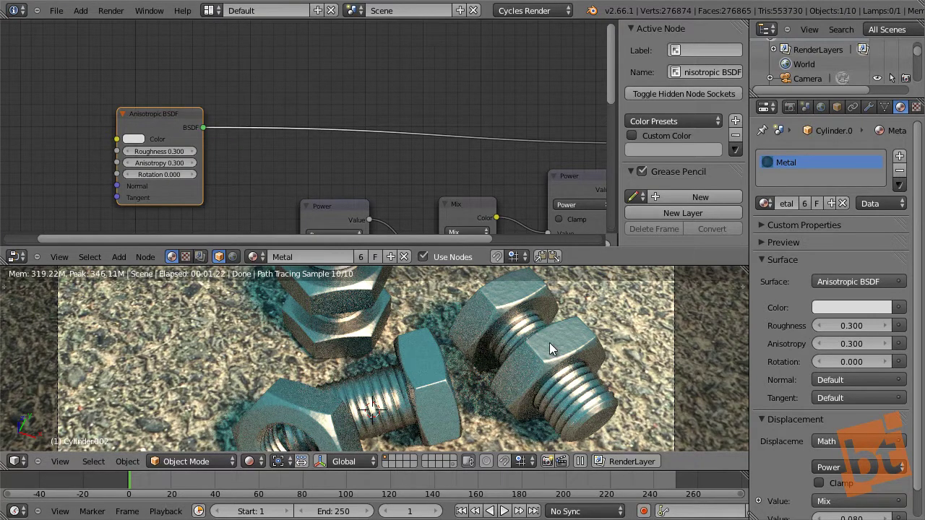
{"action": "key", "text": "shift+a"}
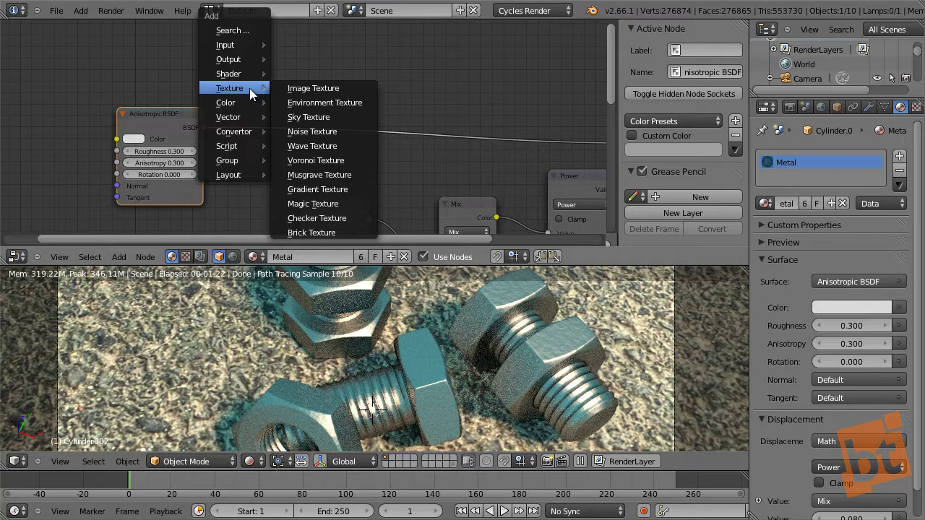
{"action": "mouse_move", "coordinate": [237, 101]}
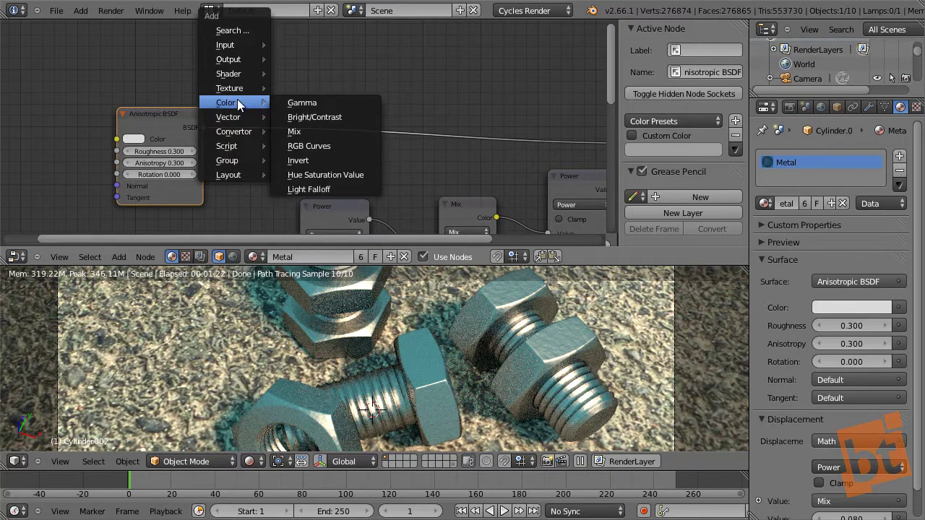
{"action": "mouse_move", "coordinate": [243, 77]}
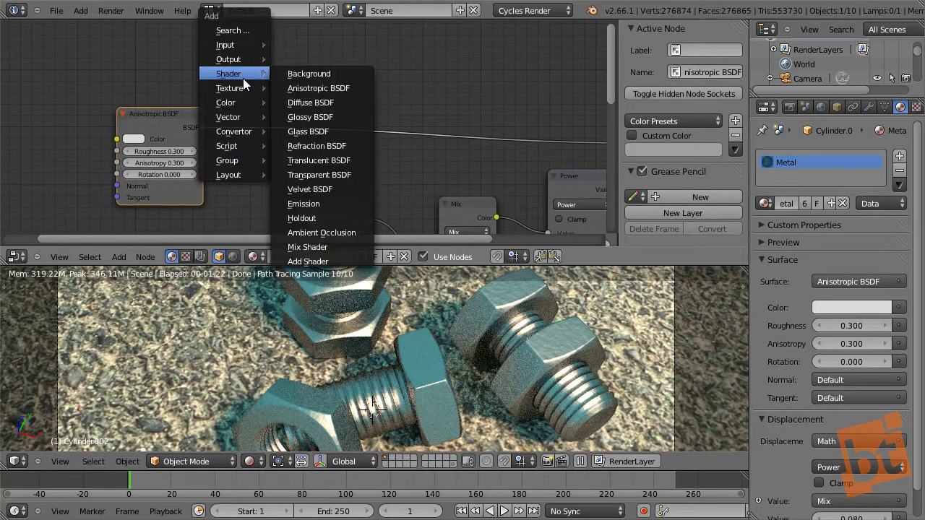
{"action": "left_click", "coordinate": [331, 100]}
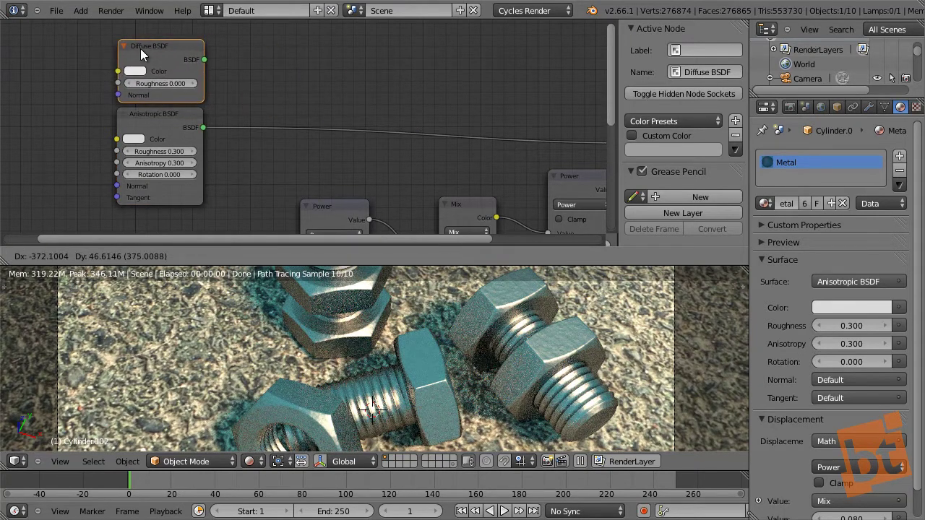
{"action": "left_click", "coordinate": [140, 49]}
Add a new Image Texture node to the Metal material.
{"action": "scroll", "coordinate": [241, 103], "scroll_direction": "up", "scroll_amount": 2}
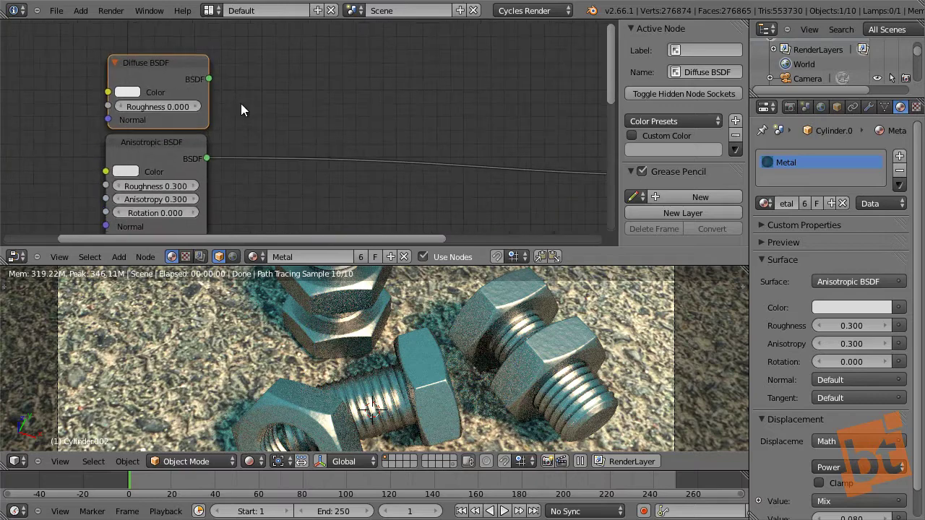
{"action": "scroll", "coordinate": [325, 96], "scroll_direction": "up", "scroll_amount": 8, "text": "ctrl"}
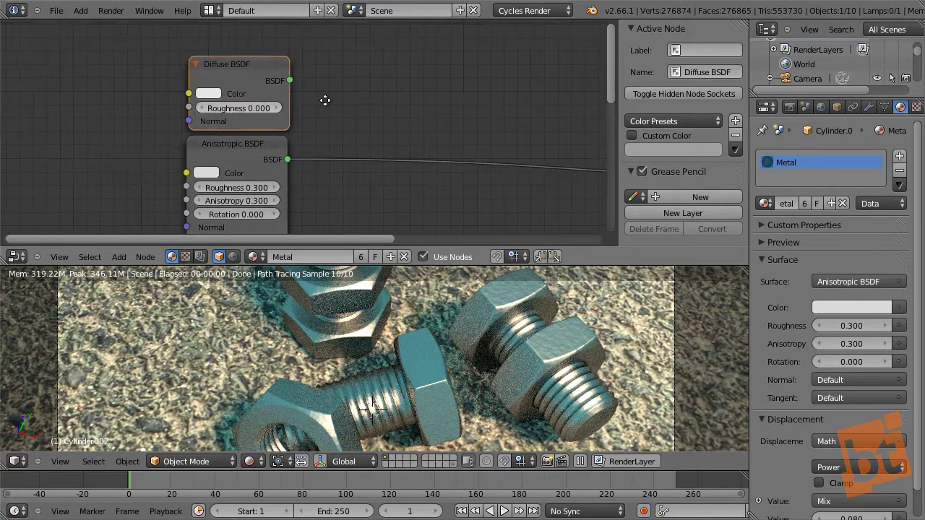
{"action": "key", "text": "shift+a"}
{"action": "mouse_move", "coordinate": [287, 93]}
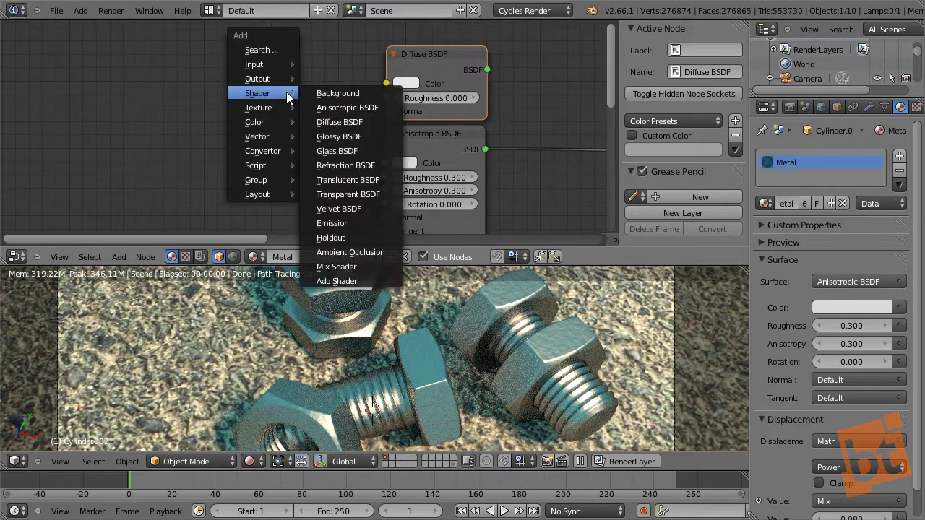
{"action": "mouse_move", "coordinate": [257, 107]}
{"action": "left_click", "coordinate": [318, 108]}
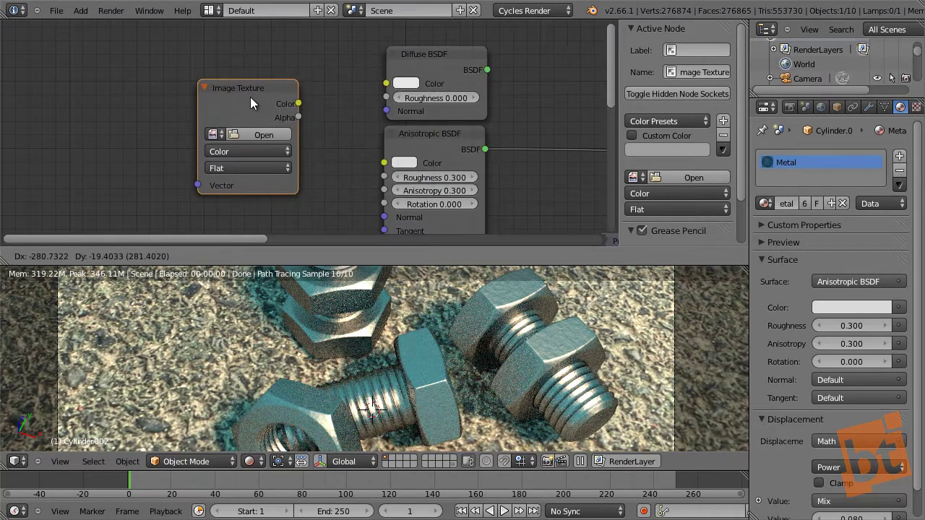
Load shutterstock_111041000.jpg into the Image Texture and link its Color to the Diffuse BSDF.
{"action": "left_click", "coordinate": [250, 97]}
{"action": "left_click", "coordinate": [214, 134]}
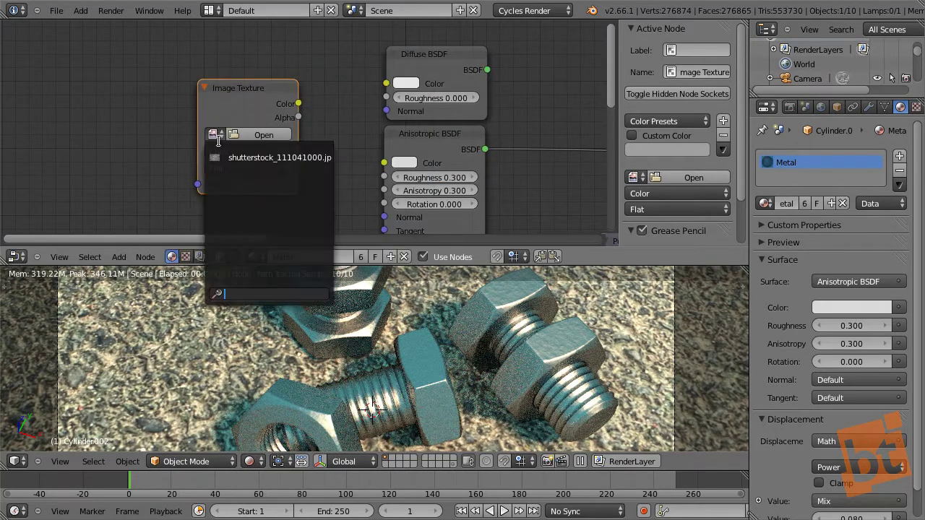
{"action": "left_click", "coordinate": [262, 157]}
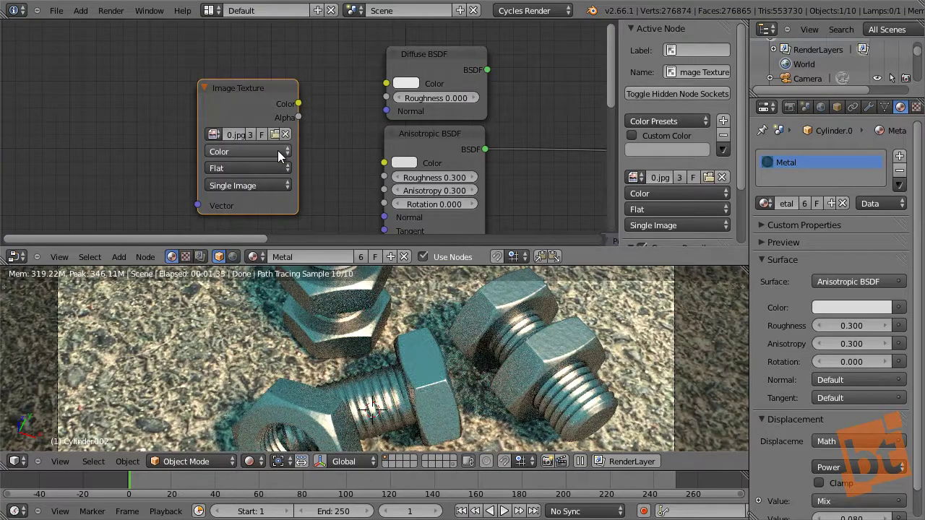
{"action": "left_click_drag", "start_coordinate": [298, 103], "coordinate": [386, 84]}
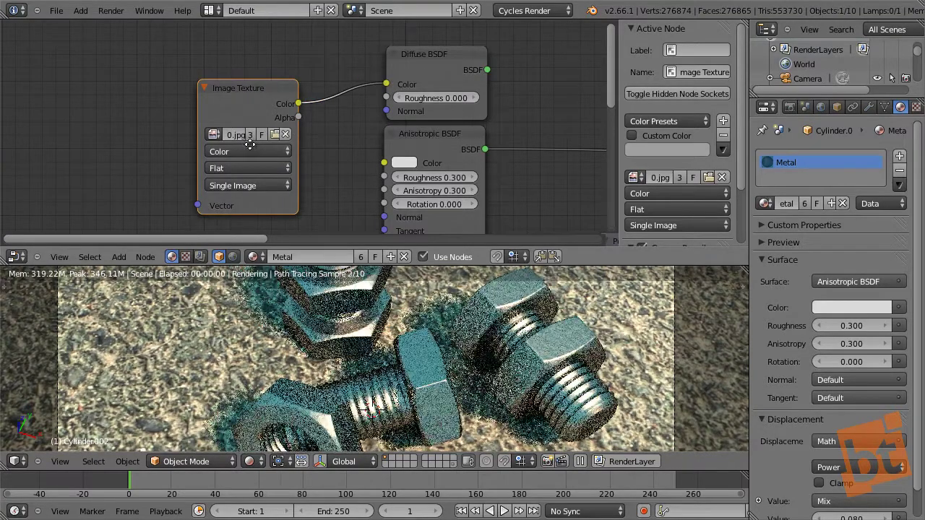
{"action": "scroll", "coordinate": [282, 117], "scroll_direction": "down", "scroll_amount": 4}
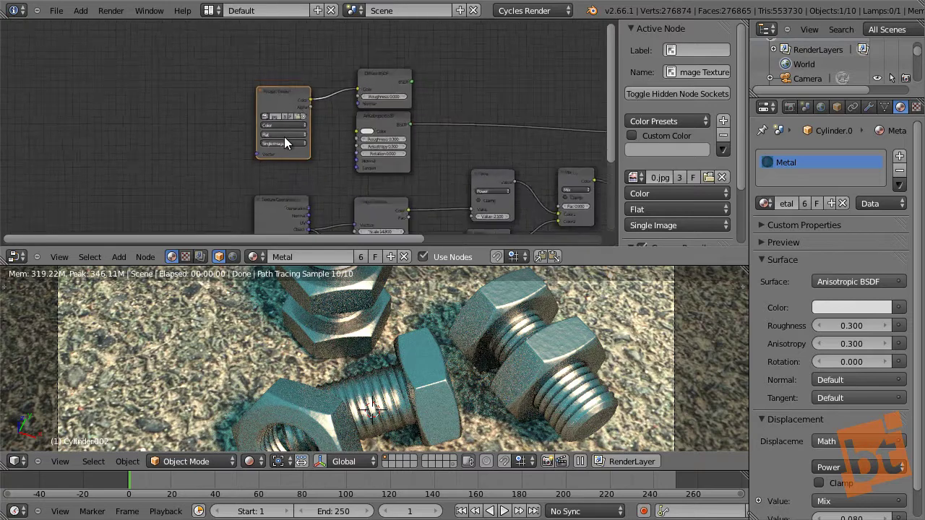
Duplicate the Texture Coordinate node and place the copy left of the Image Texture.
{"action": "middle_click_drag", "start_coordinate": [284, 143], "coordinate": [380, 93]}
{"action": "left_click", "coordinate": [365, 145]}
{"action": "key", "text": "shift+d"}
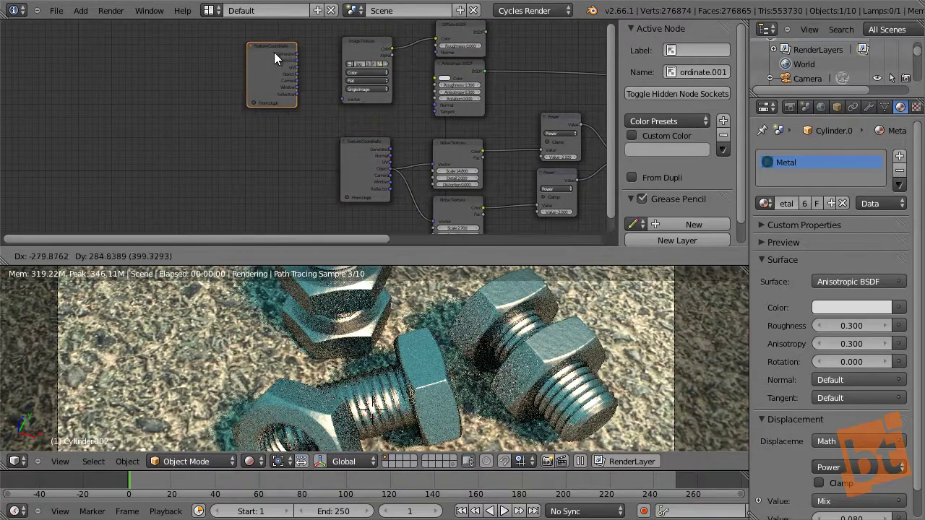
{"action": "left_click", "coordinate": [299, 59]}
{"action": "middle_click_drag", "start_coordinate": [501, 53], "coordinate": [272, 119]}
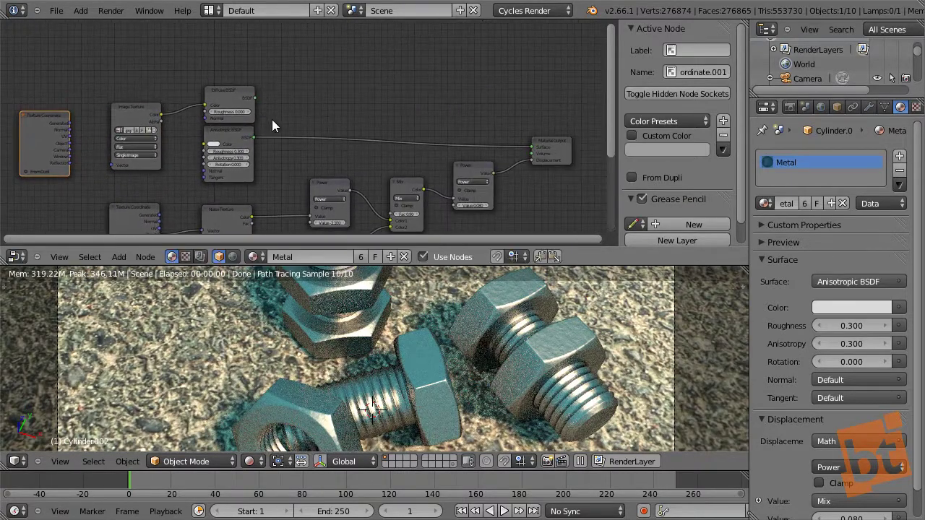
{"action": "scroll", "coordinate": [272, 127], "scroll_direction": "up", "scroll_amount": 2}
Insert a Mix Shader into the shader link and plug the Diffuse BSDF into its second input.
{"action": "key", "text": "shift+a"}
{"action": "mouse_move", "coordinate": [366, 108]}
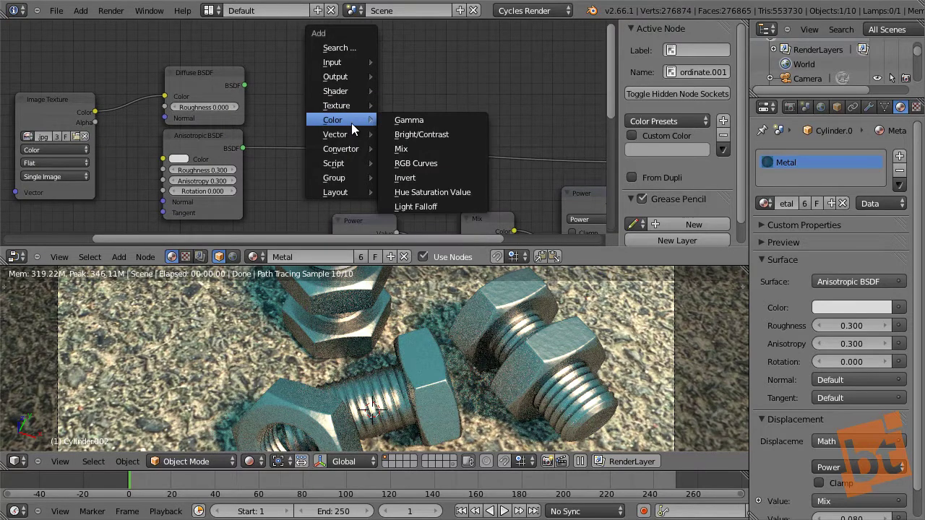
{"action": "mouse_move", "coordinate": [351, 92]}
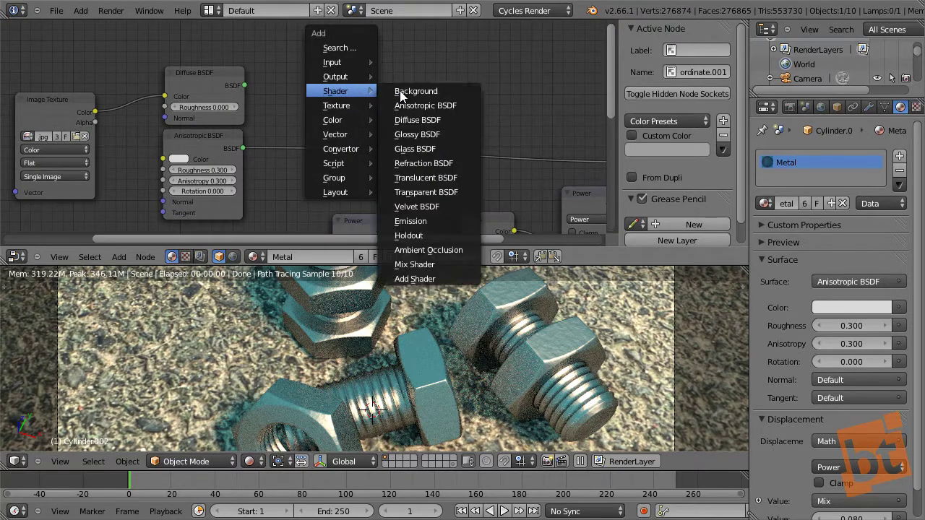
{"action": "left_click", "coordinate": [416, 263]}
{"action": "left_click", "coordinate": [367, 109]}
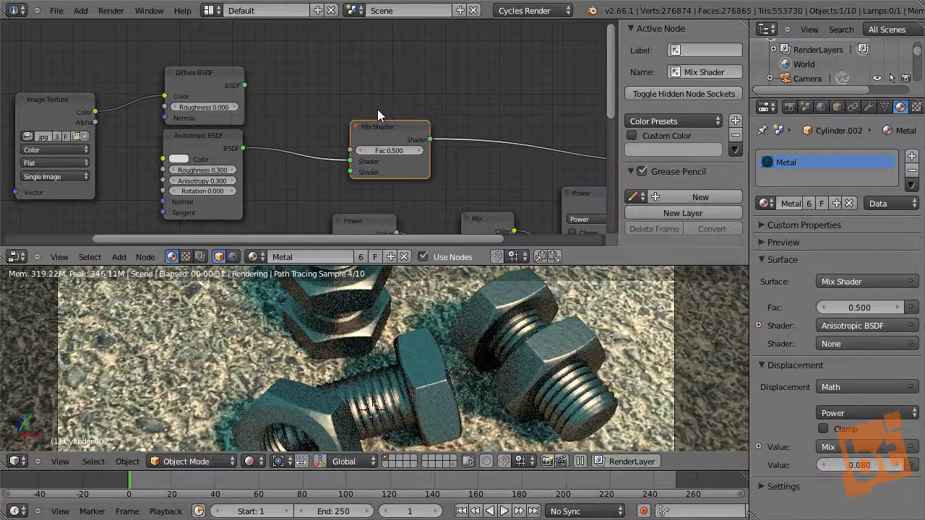
{"action": "left_click_drag", "start_coordinate": [377, 109], "coordinate": [371, 79]}
{"action": "left_click", "coordinate": [247, 84]}
{"action": "left_click_drag", "start_coordinate": [245, 84], "coordinate": [344, 141]}
Map the Image Texture with the Texture Coordinate's Generated output.
{"action": "middle_click_drag", "start_coordinate": [475, 150], "coordinate": [293, 113]}
{"action": "middle_click_drag", "start_coordinate": [194, 130], "coordinate": [431, 138]}
{"action": "middle_click_drag", "start_coordinate": [346, 143], "coordinate": [453, 130]}
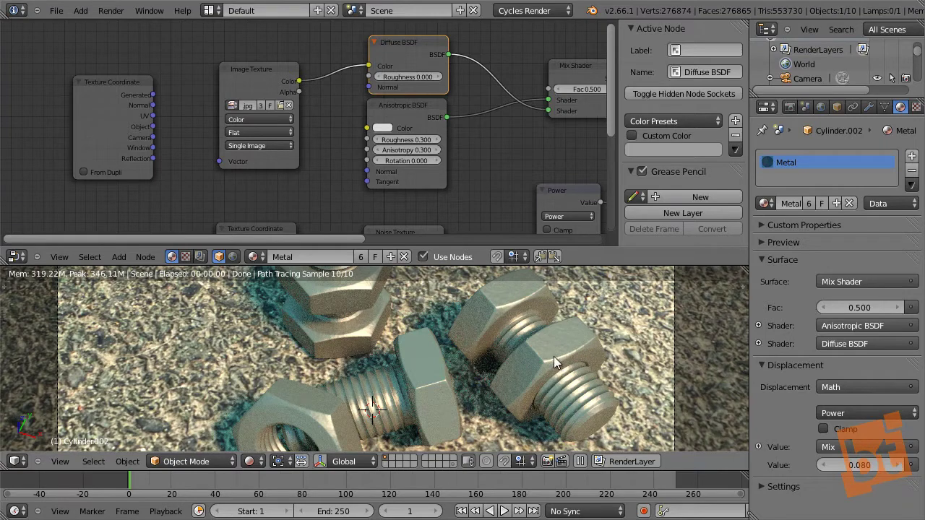
{"action": "scroll", "coordinate": [188, 126], "scroll_direction": "up", "scroll_amount": 2}
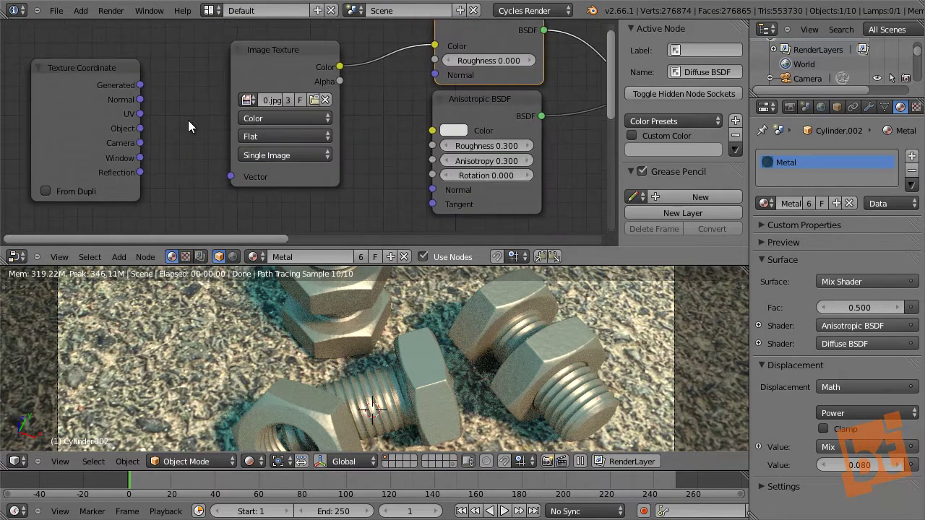
{"action": "scroll", "coordinate": [132, 107], "scroll_direction": "down", "scroll_amount": 1, "text": "ctrl"}
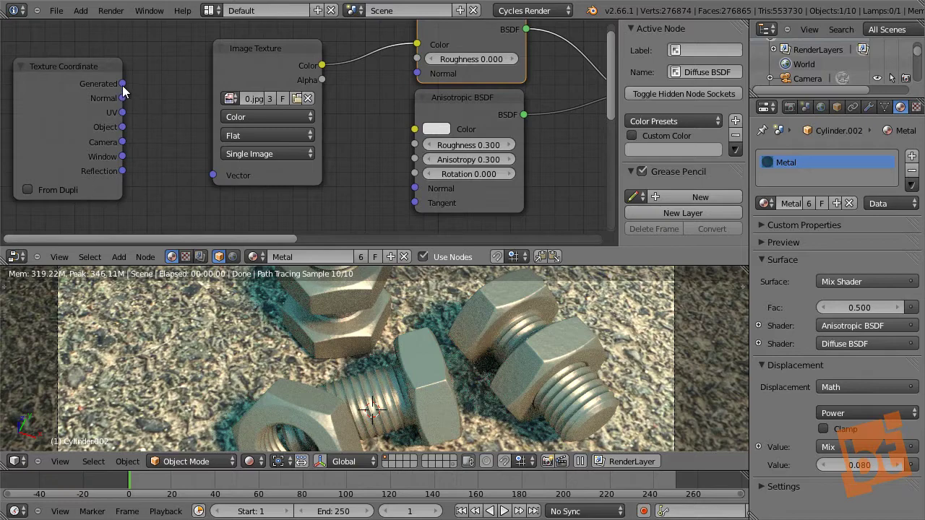
{"action": "left_click_drag", "start_coordinate": [123, 83], "coordinate": [214, 178]}
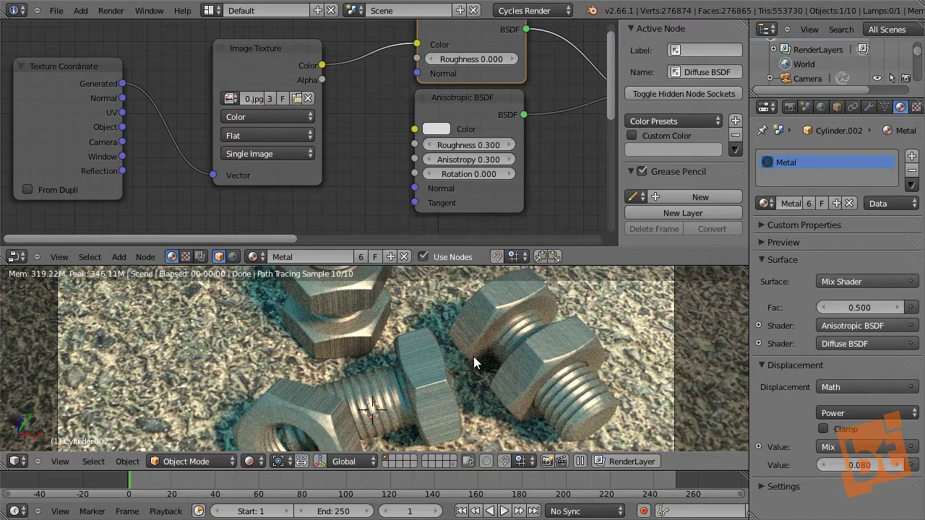
{"action": "middle_click_drag", "start_coordinate": [473, 356], "coordinate": [394, 347], "text": "shift"}
Set the Mix Shader Fac to 0.250 after trying values between 0.2 and 0.7.
{"action": "middle_click_drag", "start_coordinate": [464, 95], "coordinate": [336, 135]}
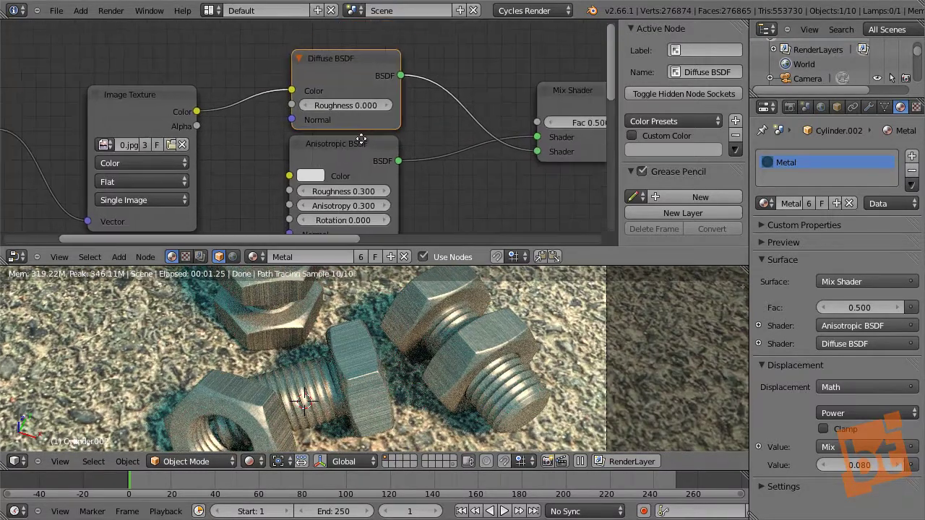
{"action": "middle_click_drag", "start_coordinate": [423, 148], "coordinate": [275, 148]}
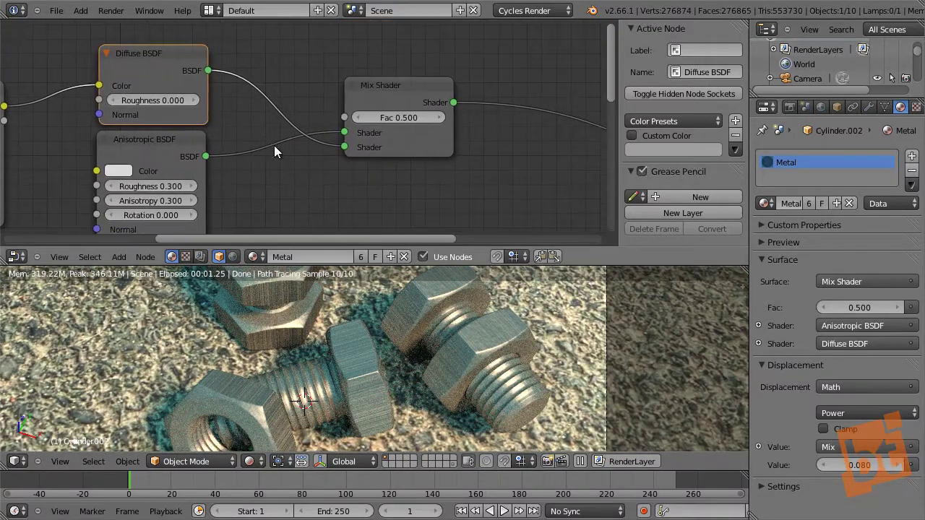
{"action": "left_click", "coordinate": [440, 116]}
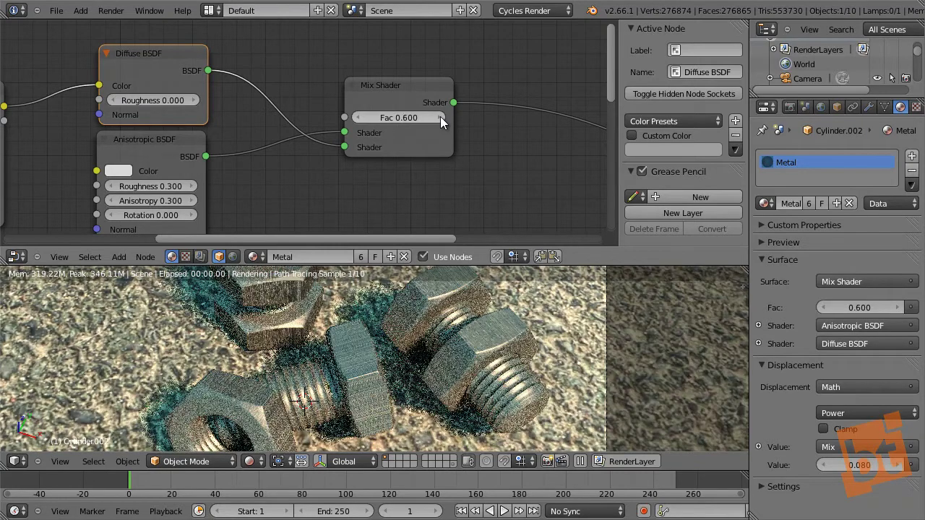
{"action": "left_click", "coordinate": [440, 116]}
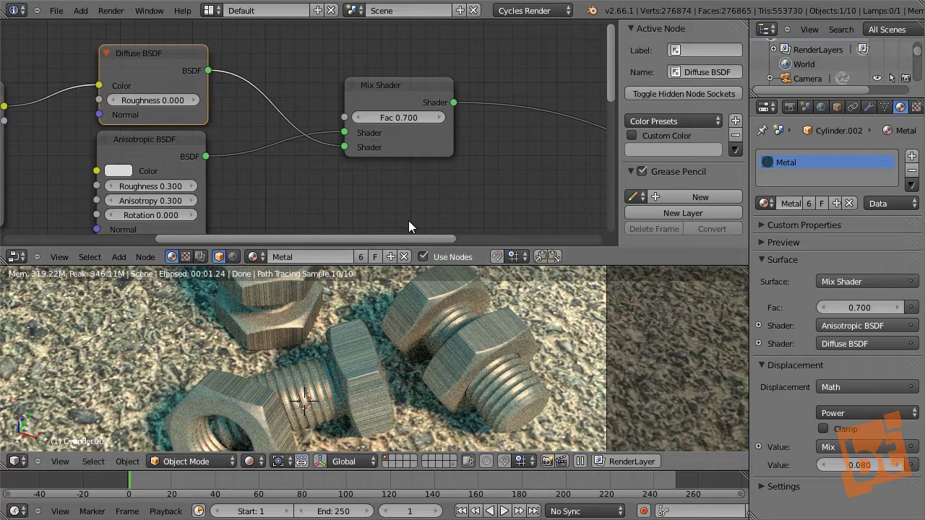
{"action": "left_click", "coordinate": [355, 117]}
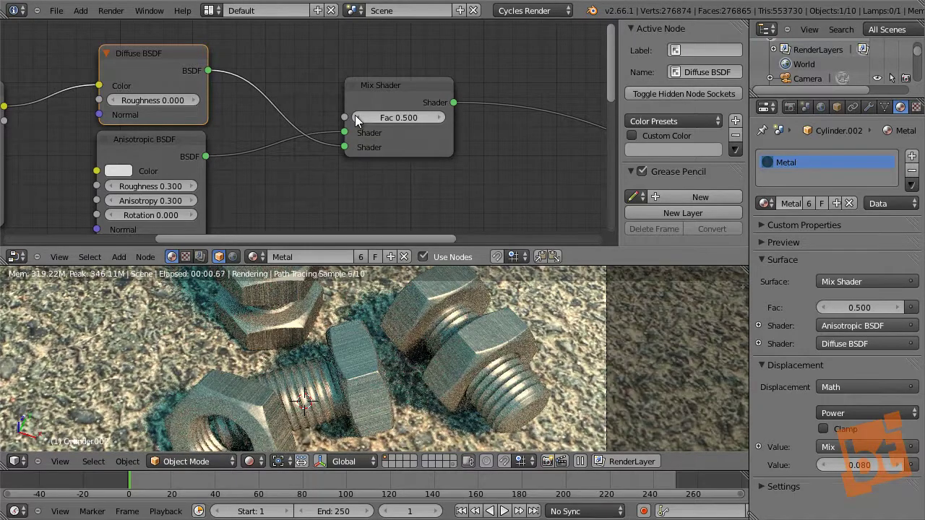
{"action": "left_click", "coordinate": [355, 117]}
{"action": "left_click", "coordinate": [355, 117]}
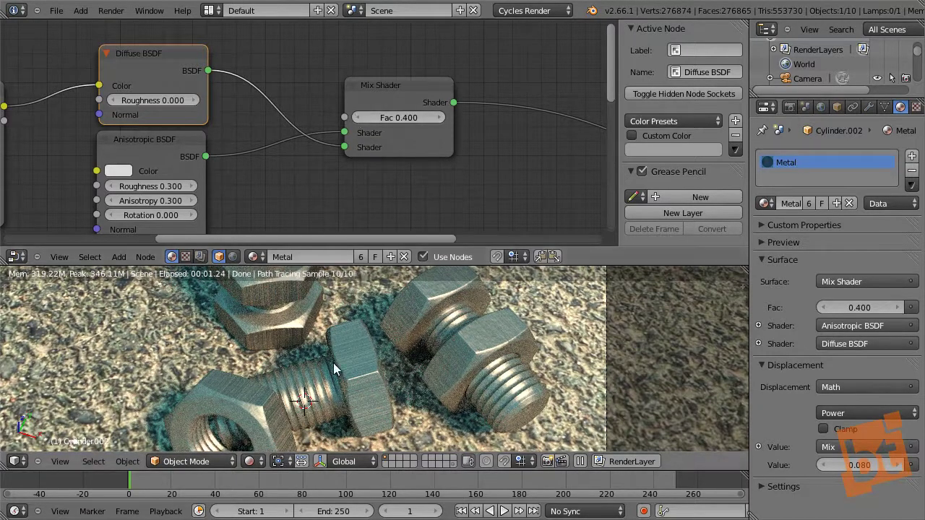
{"action": "left_click", "coordinate": [359, 115]}
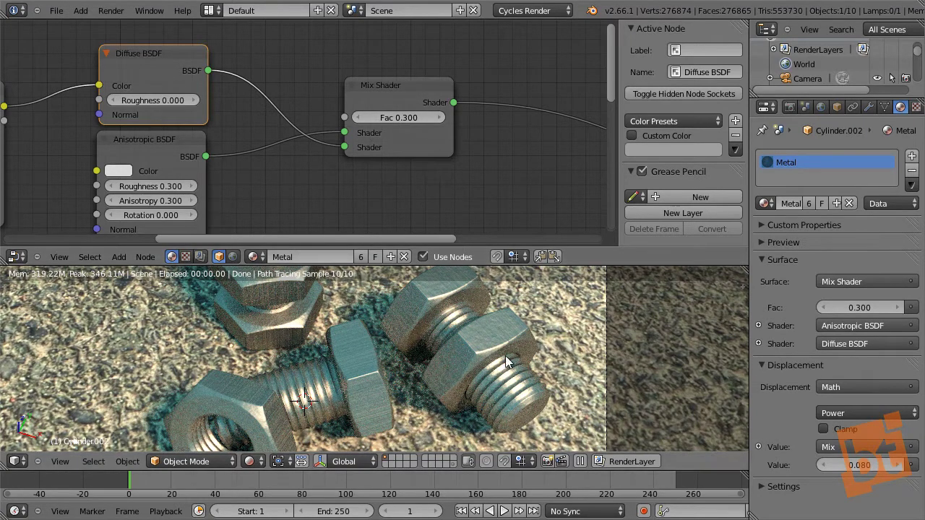
{"action": "left_click", "coordinate": [359, 117]}
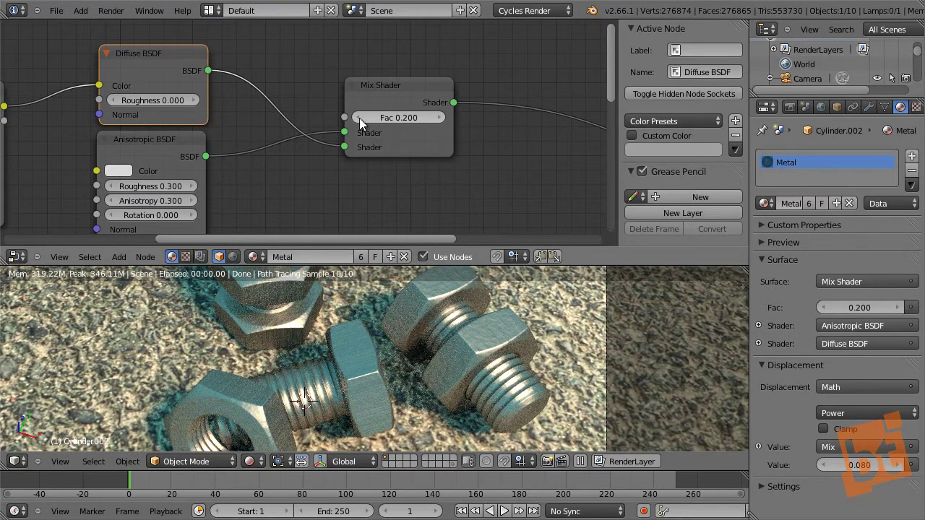
{"action": "left_click", "coordinate": [405, 118]}
{"action": "key", "text": "BackSpace"}
{"action": "key", "text": "BackSpace"}
{"action": "type", "text": "5"}
{"action": "key", "text": "Return"}
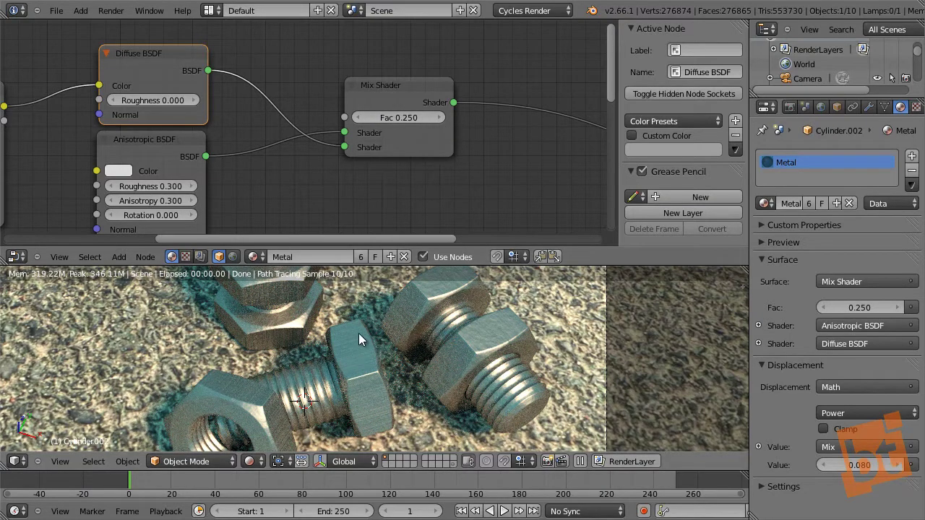
{"action": "middle_click_drag", "start_coordinate": [408, 388], "coordinate": [425, 388], "text": "shift"}
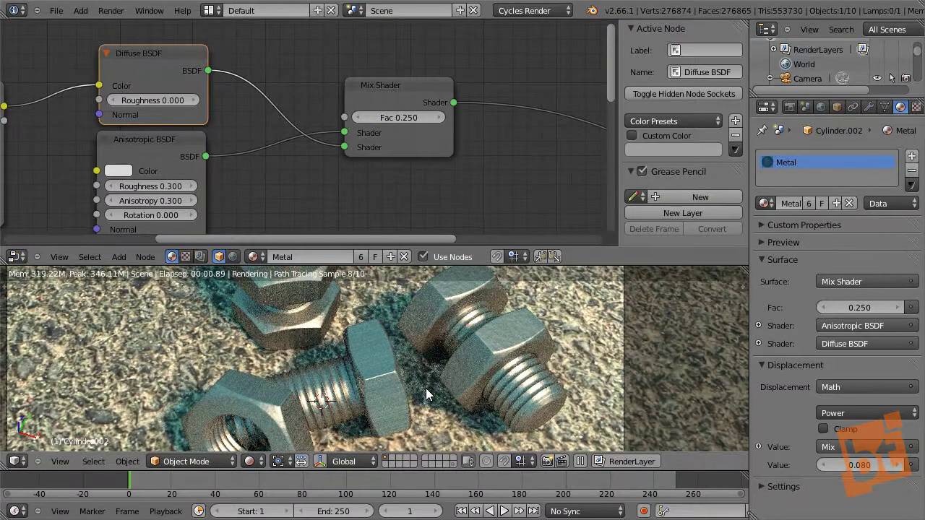
Select the floor plane and spread out its Image Texture and Diffuse BSDF nodes.
{"action": "right_click", "coordinate": [390, 285]}
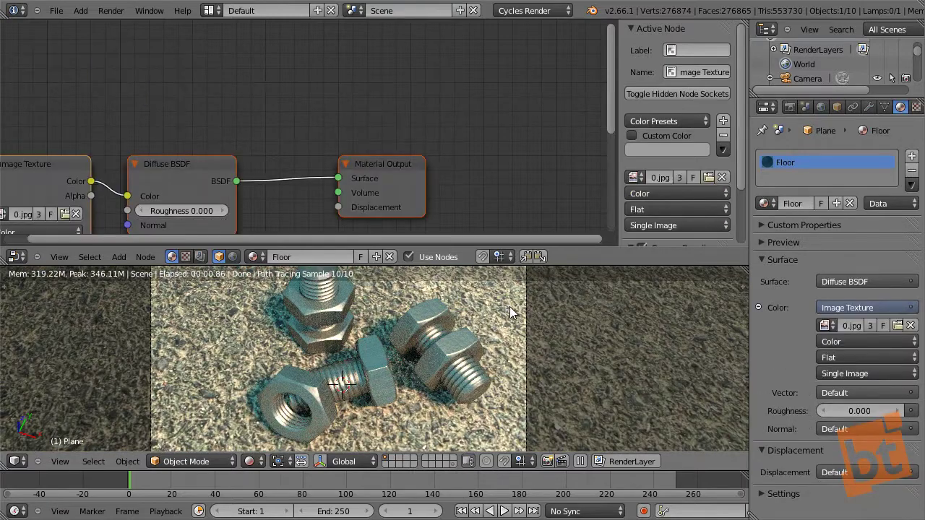
{"action": "middle_click_drag", "start_coordinate": [345, 160], "coordinate": [413, 81]}
{"action": "scroll", "coordinate": [414, 81], "scroll_direction": "down", "scroll_amount": 3}
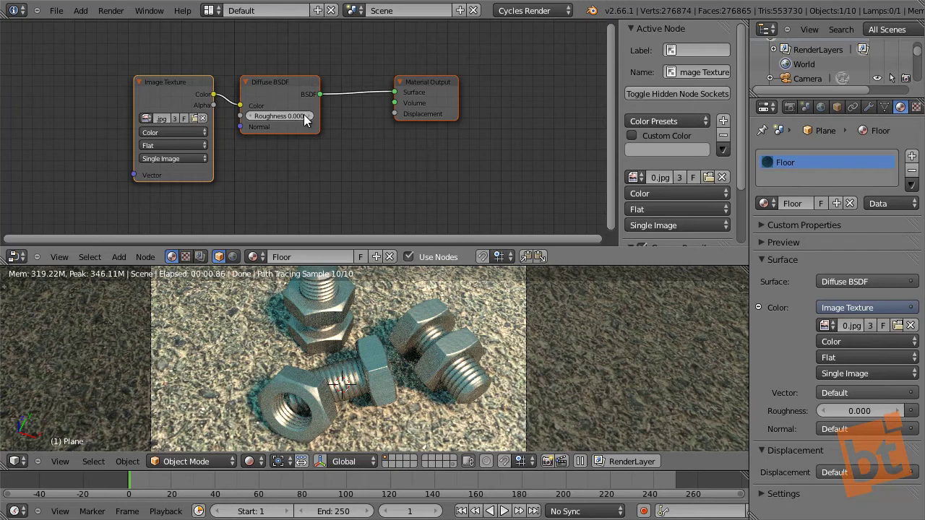
{"action": "left_click_drag", "start_coordinate": [176, 81], "coordinate": [131, 87]}
{"action": "left_click_drag", "start_coordinate": [288, 83], "coordinate": [295, 33]}
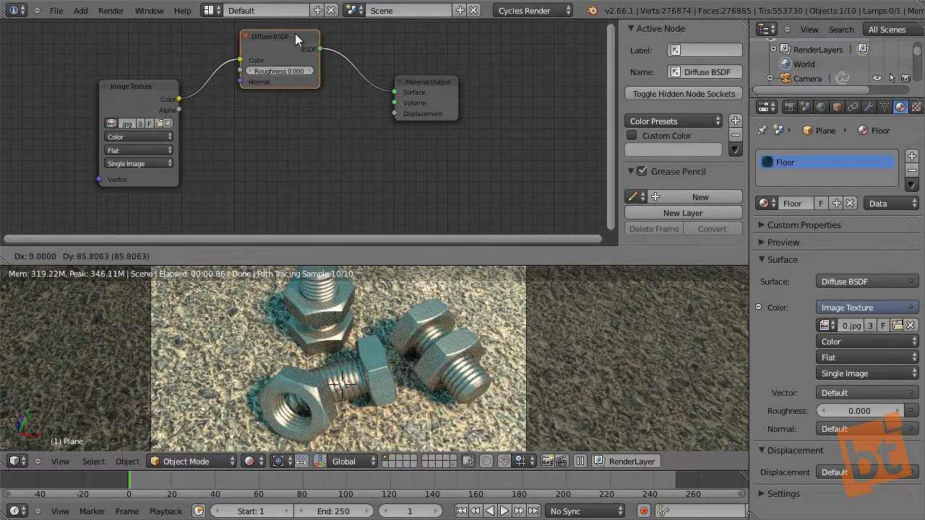
Add an RGB to BW node below the texture, muting it briefly to compare.
{"action": "key", "text": "shift+a"}
{"action": "mouse_move", "coordinate": [257, 139]}
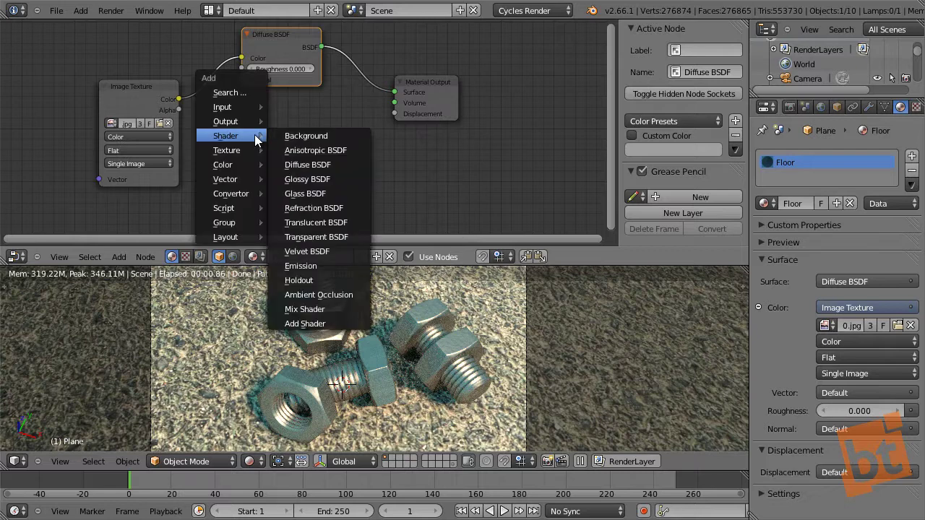
{"action": "mouse_move", "coordinate": [243, 168]}
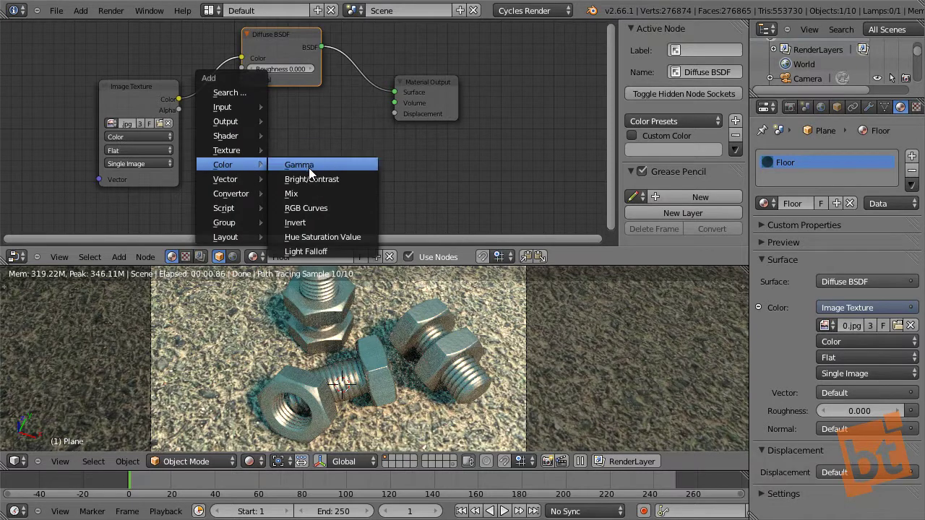
{"action": "mouse_move", "coordinate": [240, 196]}
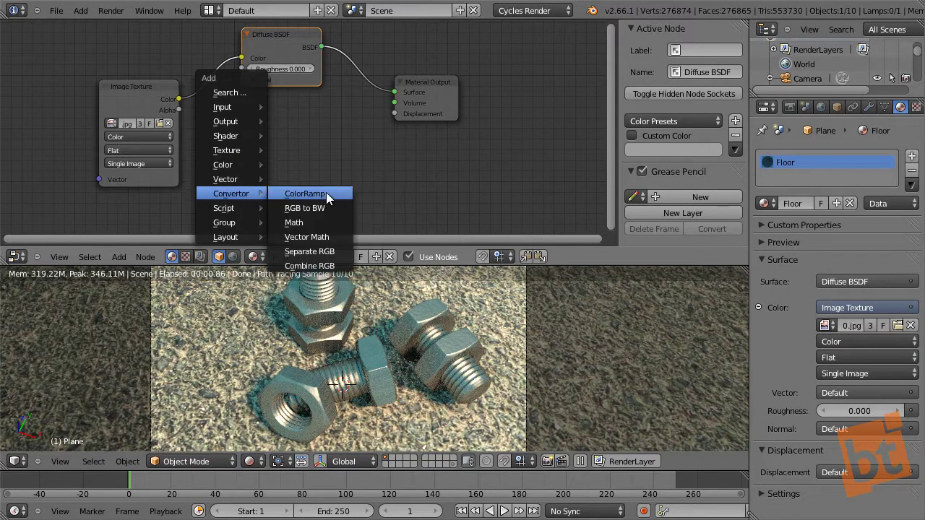
{"action": "left_click", "coordinate": [307, 210]}
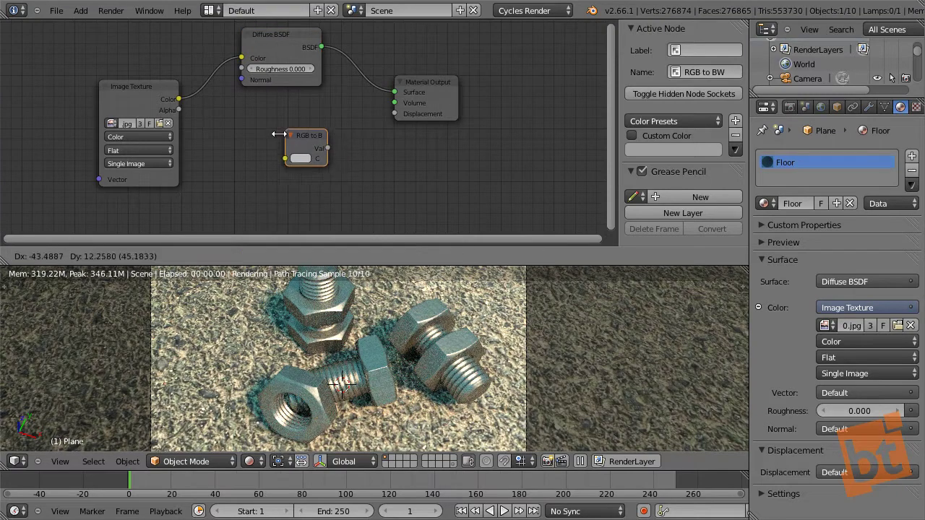
{"action": "left_click", "coordinate": [266, 142]}
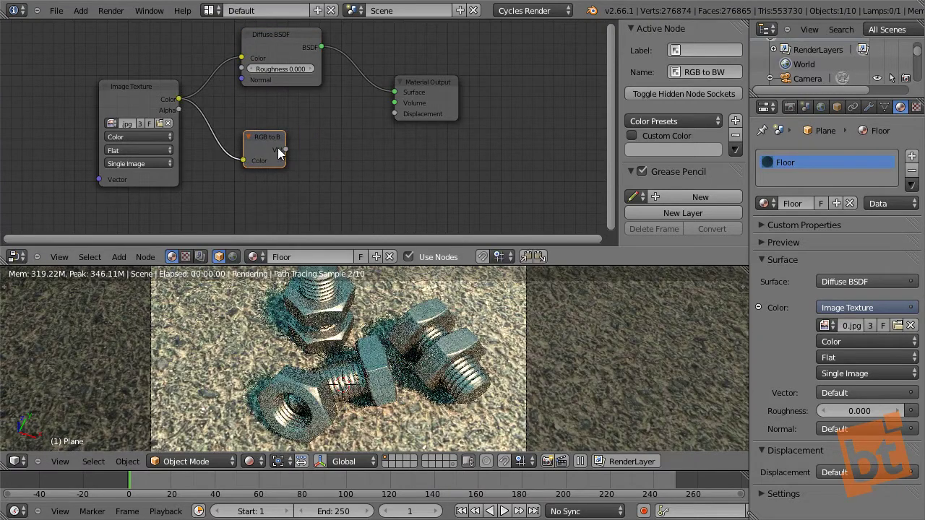
{"action": "left_click_drag", "start_coordinate": [245, 151], "coordinate": [397, 114]}
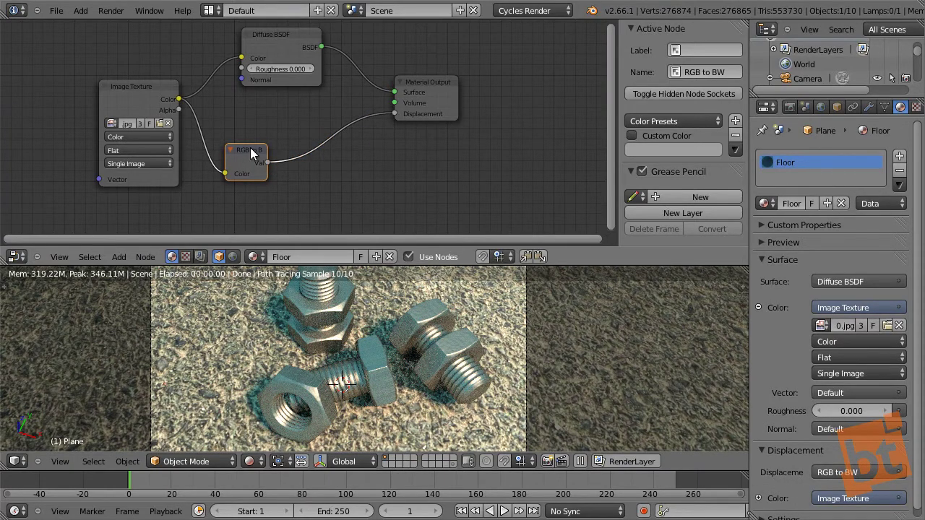
{"action": "key", "text": "m"}
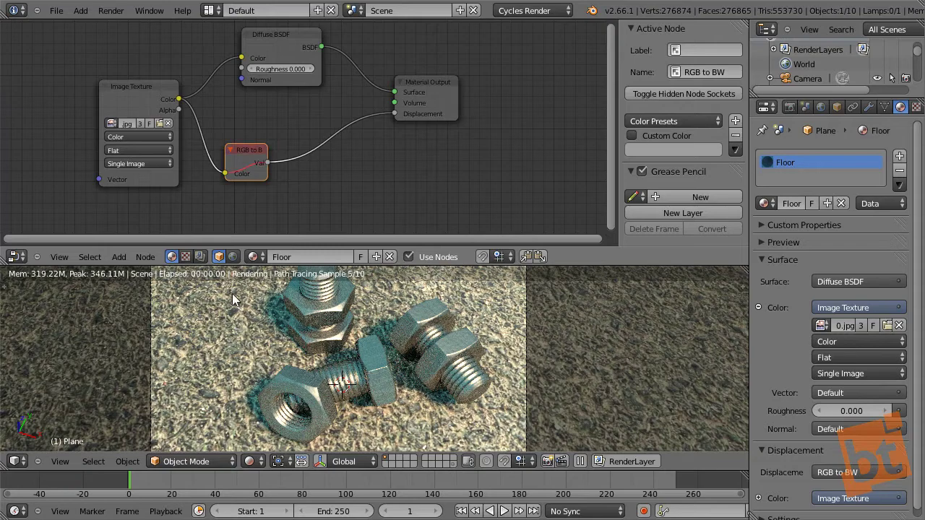
{"action": "key", "text": "m"}
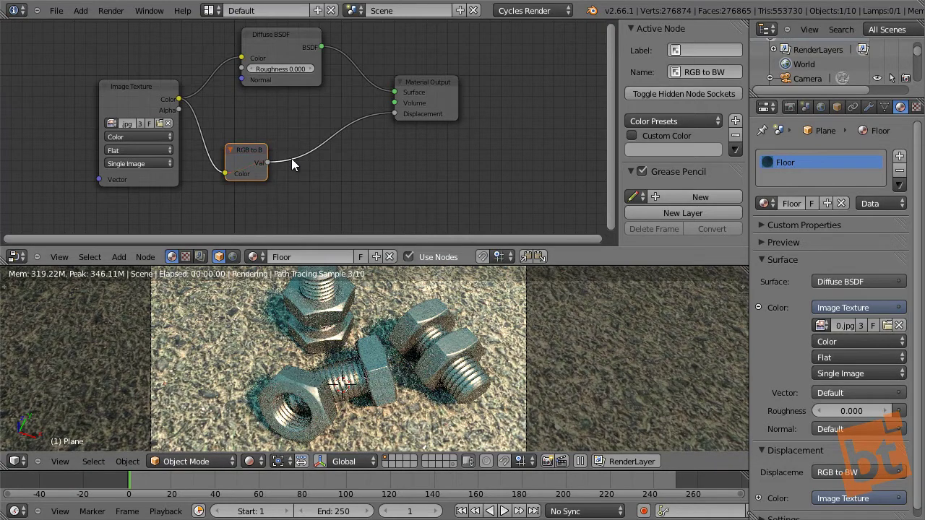
{"action": "key", "text": "shift+a"}
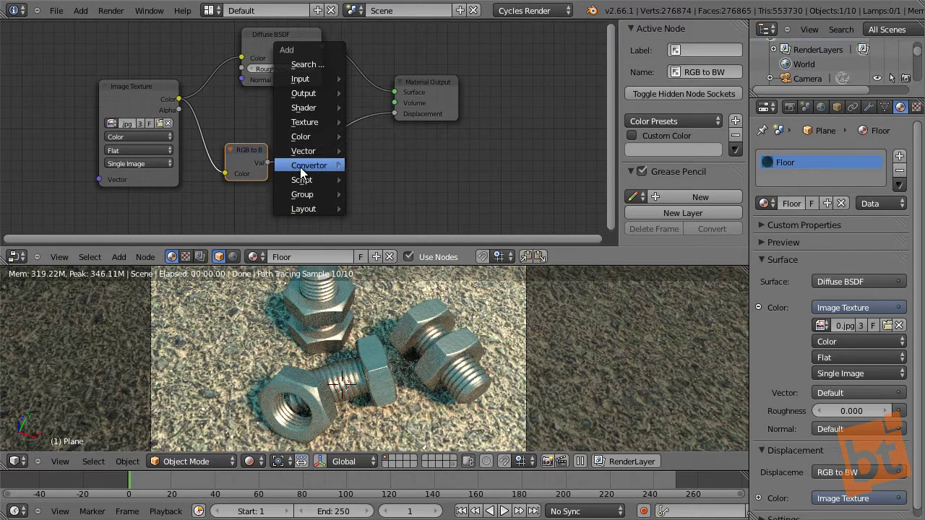
Insert a Math node into the floor displacement link and set it to Power.
{"action": "mouse_move", "coordinate": [300, 167]}
{"action": "left_click", "coordinate": [380, 193]}
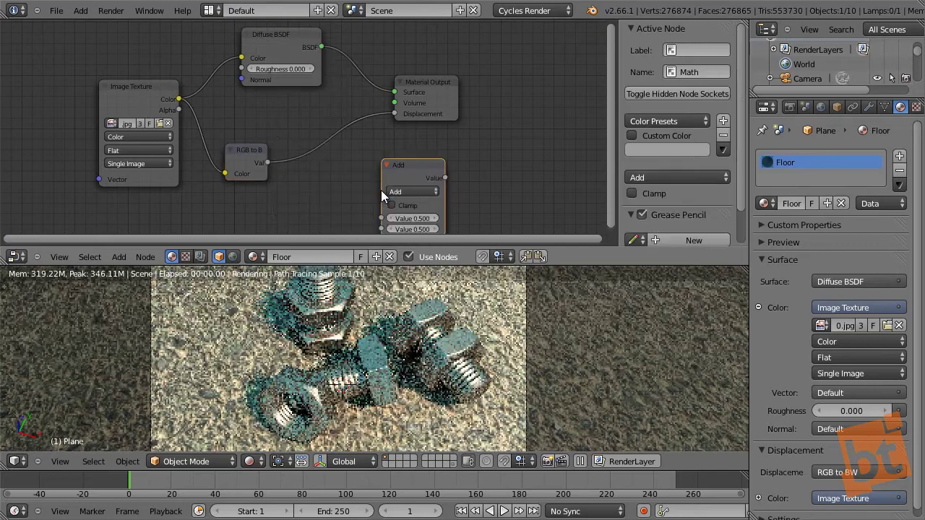
{"action": "left_click", "coordinate": [333, 141]}
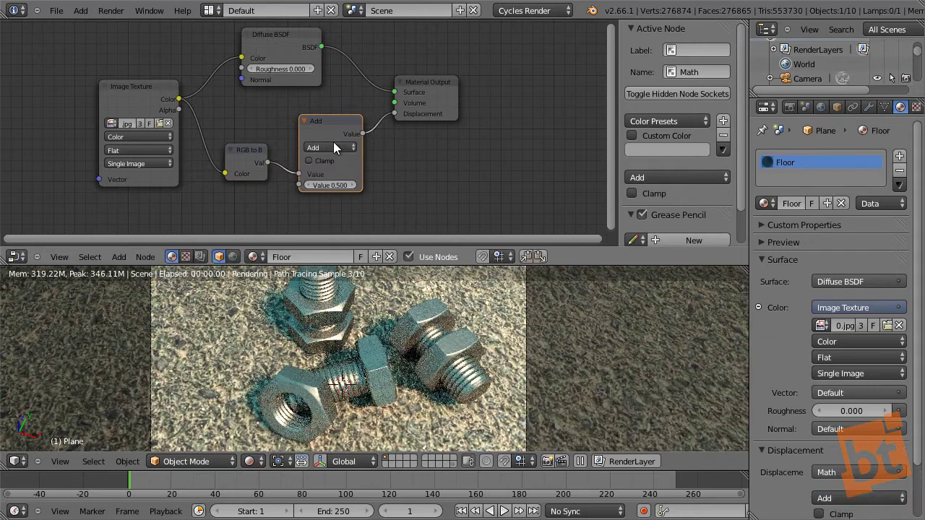
{"action": "scroll", "coordinate": [333, 141], "scroll_direction": "up", "scroll_amount": 2}
{"action": "left_click", "coordinate": [333, 150]}
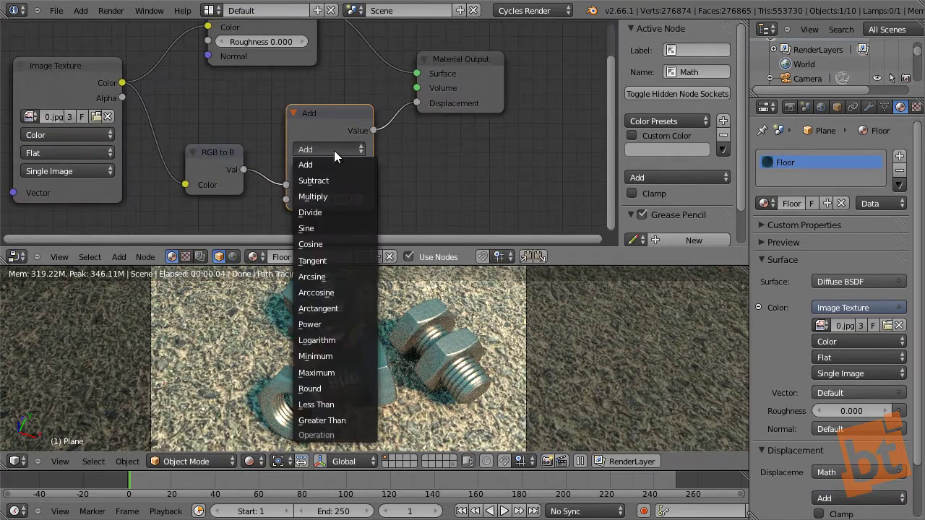
{"action": "left_click", "coordinate": [331, 324]}
Set the Power exponent to 3.5 after trying 6.2, then maximize the rendered viewport.
{"action": "left_click", "coordinate": [329, 200]}
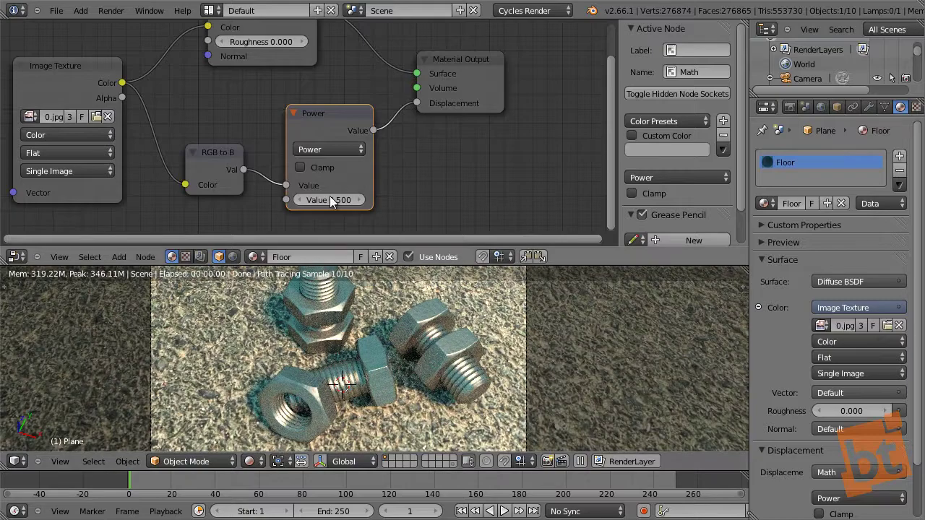
{"action": "type", "text": "6.2"}
{"action": "key", "text": "Return"}
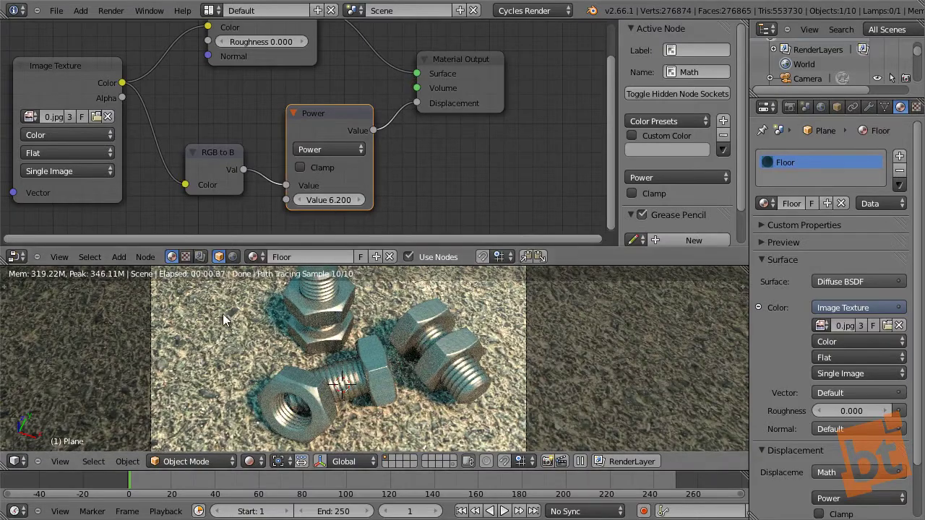
{"action": "middle_click_drag", "start_coordinate": [289, 311], "coordinate": [382, 348], "text": "shift"}
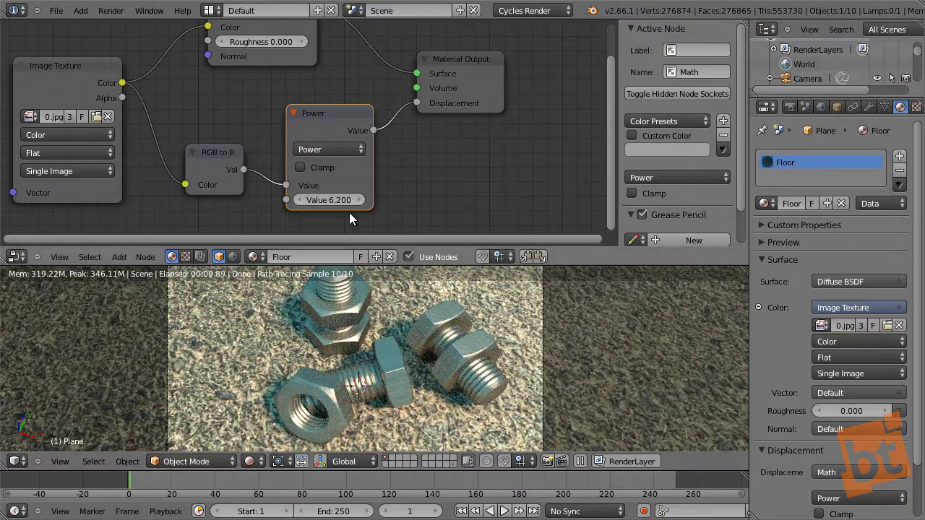
{"action": "left_click_drag", "start_coordinate": [330, 200], "coordinate": [354, 212]}
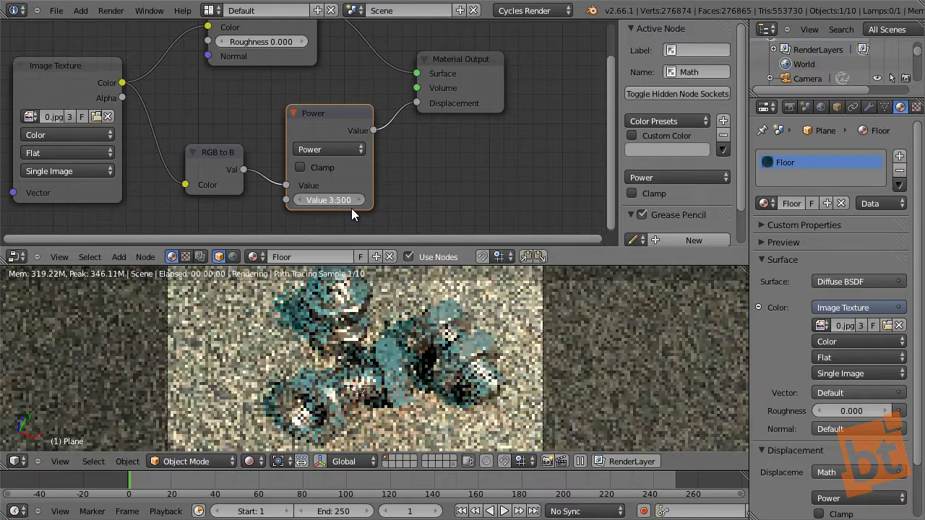
{"action": "key", "text": "ctrl+Up"}
Inspect the full-screen render, then restore the node editor and preview layout.
{"action": "scroll", "coordinate": [463, 210], "scroll_direction": "up", "scroll_amount": 5}
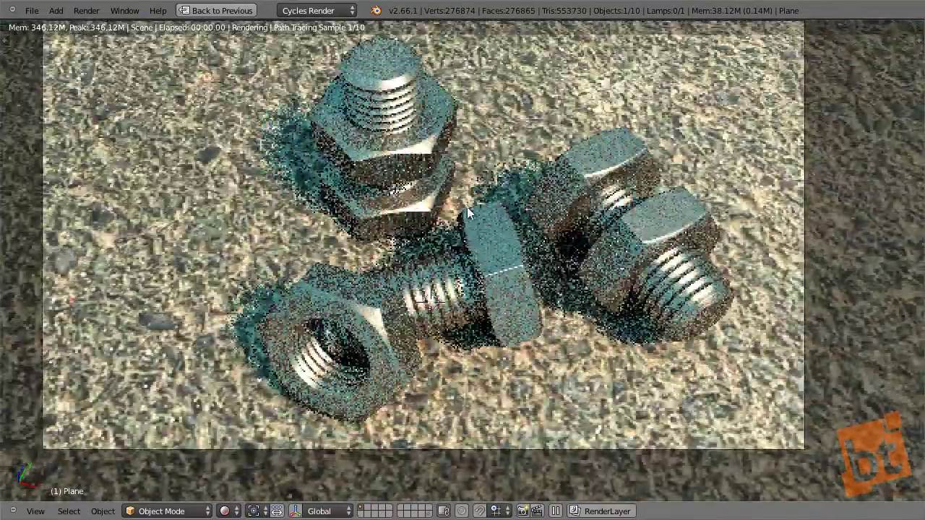
{"action": "middle_click_drag", "start_coordinate": [467, 206], "coordinate": [473, 214], "text": "shift"}
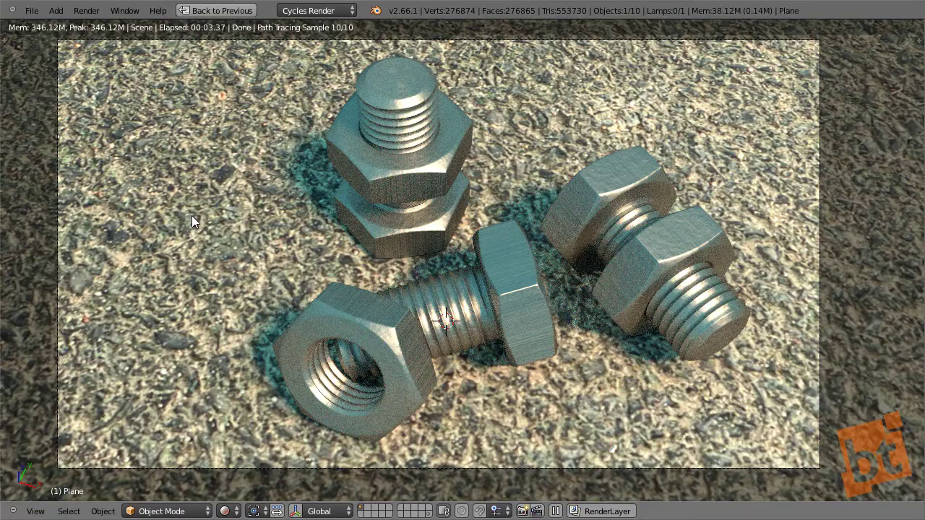
{"action": "key", "text": "ctrl+Up"}
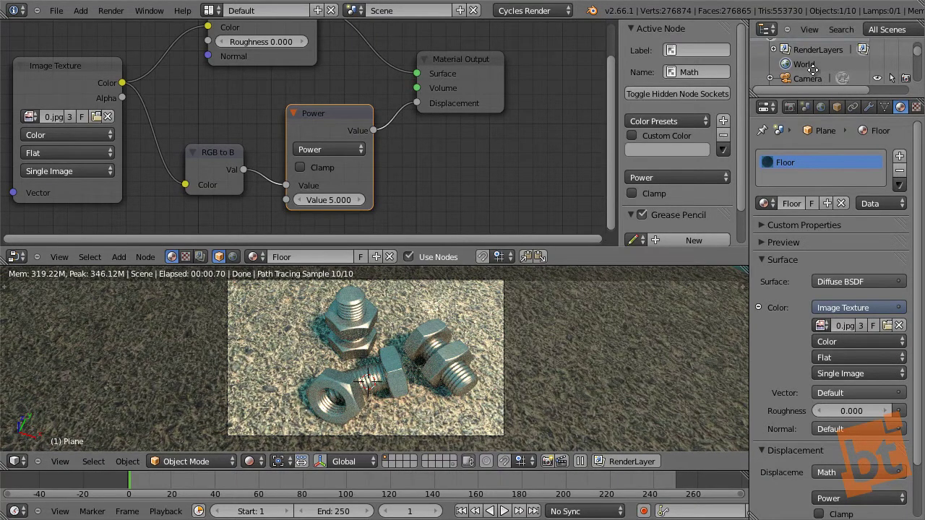
Select the Sun lamp and reduce its lamp size to 0.338.
{"action": "scroll", "coordinate": [812, 45], "scroll_direction": "down", "scroll_amount": 1}
{"action": "scroll", "coordinate": [812, 44], "scroll_direction": "down", "scroll_amount": 4}
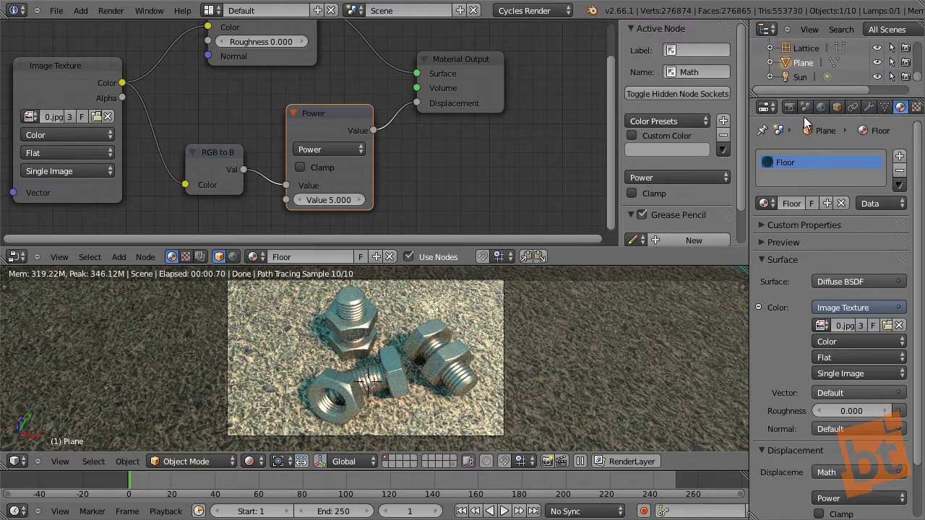
{"action": "left_click", "coordinate": [799, 78]}
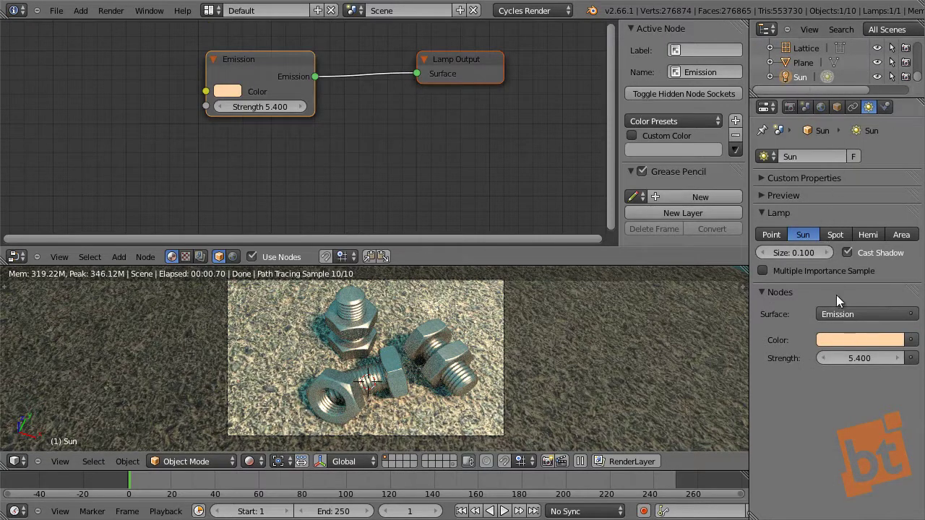
{"action": "mouse_move", "coordinate": [828, 252]}
{"action": "left_mouse_down"}
{"action": "mouse_move", "coordinate": [815, 255]}
{"action": "mouse_move", "coordinate": [921, 259]}
{"action": "left_mouse_up"}
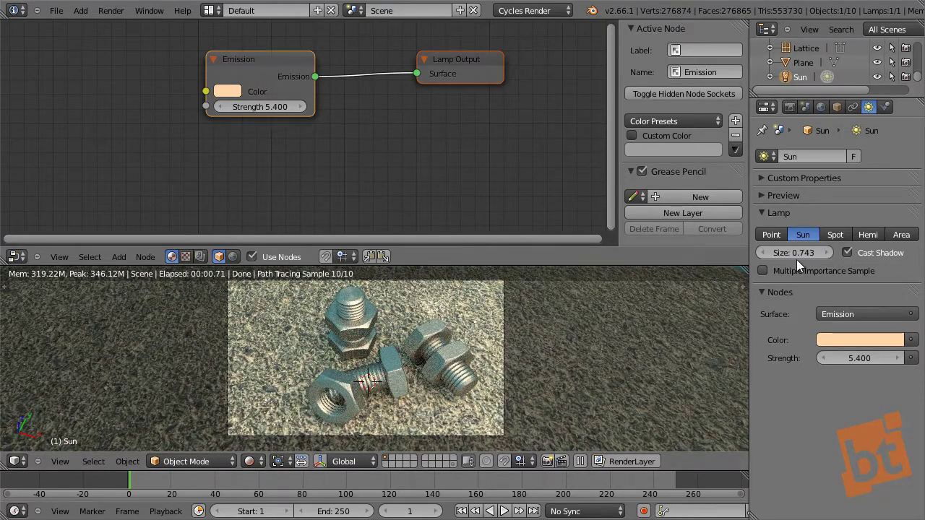
{"action": "left_click_drag", "start_coordinate": [798, 258], "coordinate": [650, 262]}
{"action": "left_click_drag", "start_coordinate": [799, 252], "coordinate": [648, 268]}
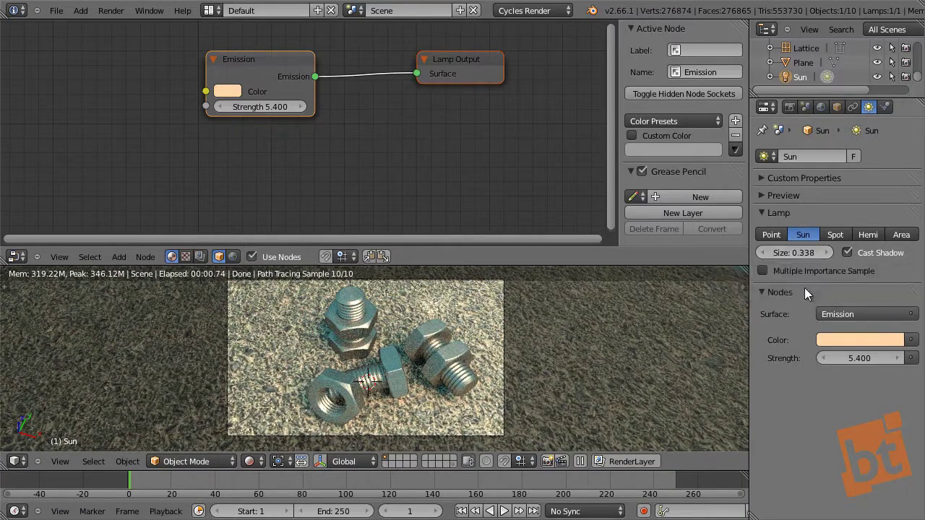
Warm the sun to a deeper orange at strength 5.400, then select a bolt.
{"action": "left_click", "coordinate": [861, 340]}
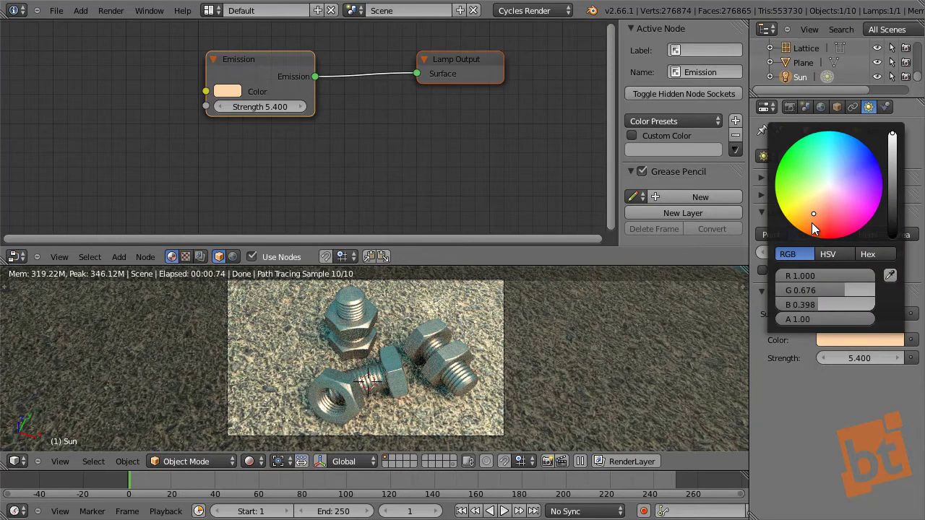
{"action": "left_click_drag", "start_coordinate": [811, 222], "coordinate": [810, 228]}
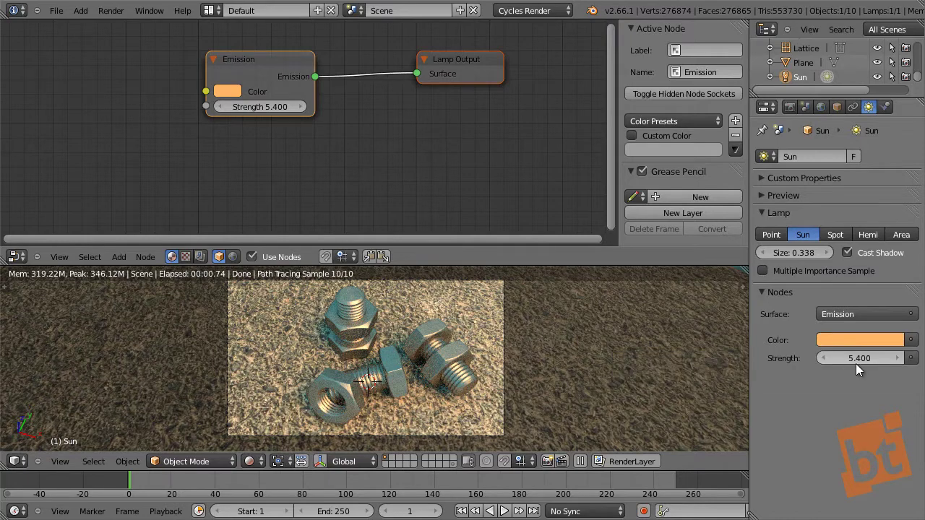
{"action": "mouse_move", "coordinate": [862, 360]}
{"action": "left_mouse_down"}
{"action": "mouse_move", "coordinate": [896, 369]}
{"action": "mouse_move", "coordinate": [841, 362]}
{"action": "mouse_move", "coordinate": [866, 365]}
{"action": "left_mouse_up"}
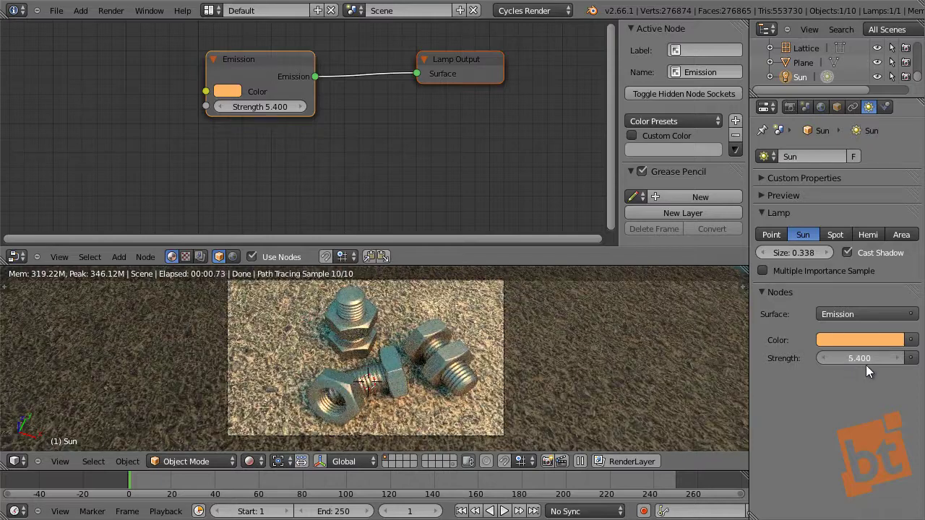
{"action": "right_click", "coordinate": [373, 321]}
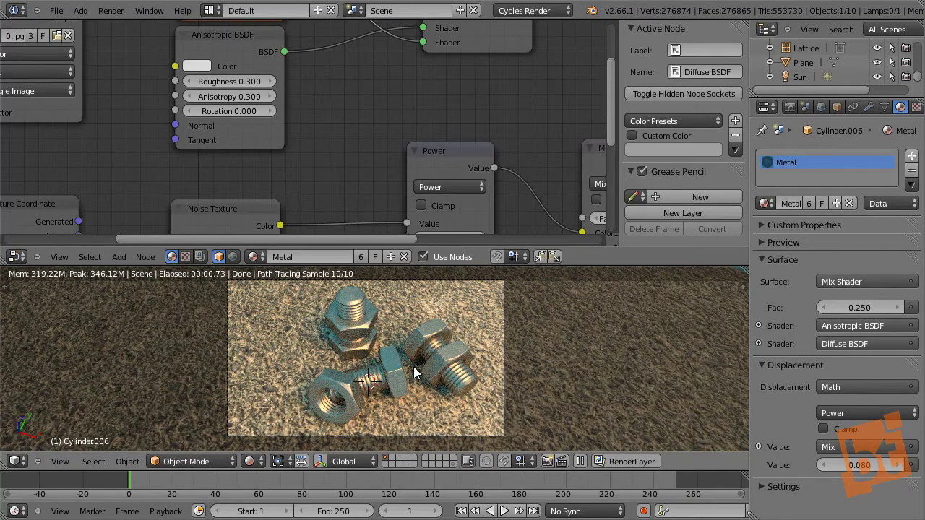
Return to camera view and show the Render settings down to Sampling.
{"action": "middle_click_drag", "start_coordinate": [413, 367], "coordinate": [462, 361]}
{"action": "key", "text": "KP_0"}
{"action": "left_click", "coordinate": [790, 107]}
{"action": "scroll", "coordinate": [813, 359], "scroll_direction": "down", "scroll_amount": 8}
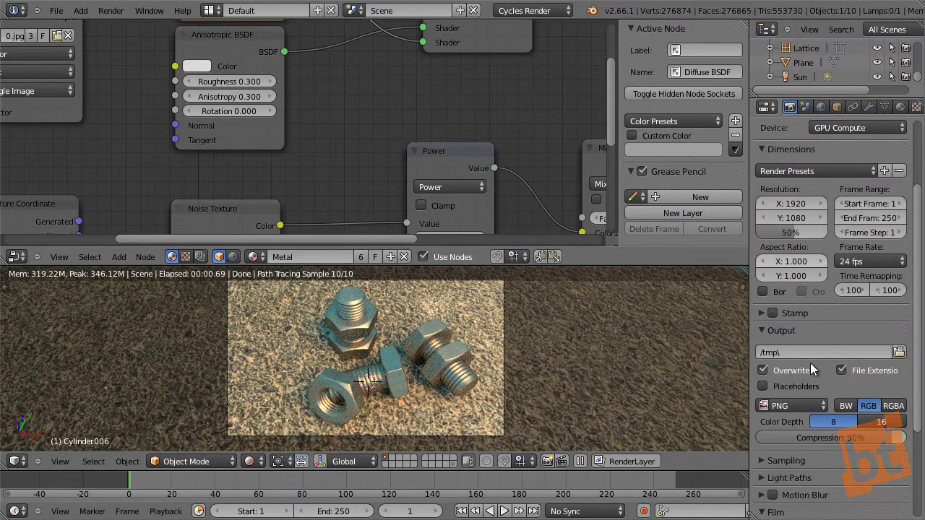
Expand the Sampling panel and maximize the rendered camera view, zoomed to fill the space.
{"action": "left_click", "coordinate": [763, 324]}
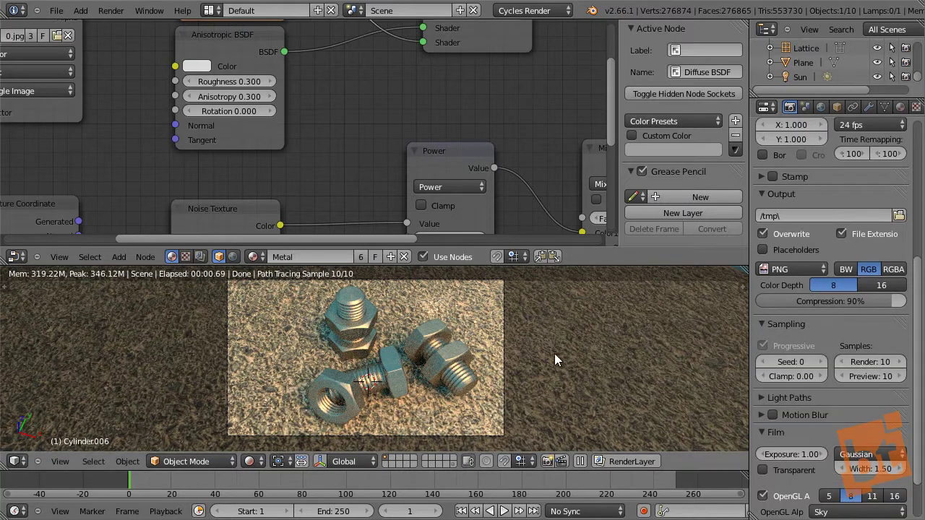
{"action": "key", "text": "ctrl+Up"}
{"action": "scroll", "coordinate": [497, 217], "scroll_direction": "up", "scroll_amount": 5}
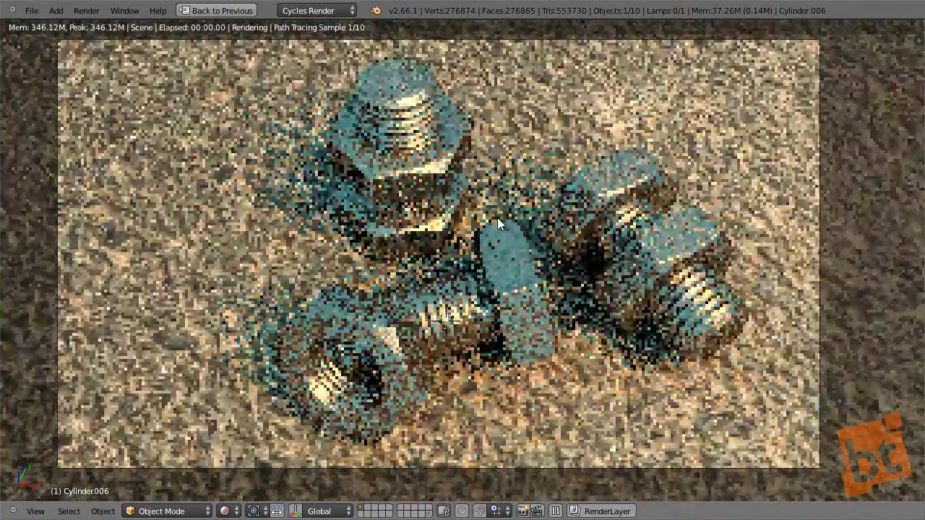
{"action": "key", "text": "ctrl+Up"}
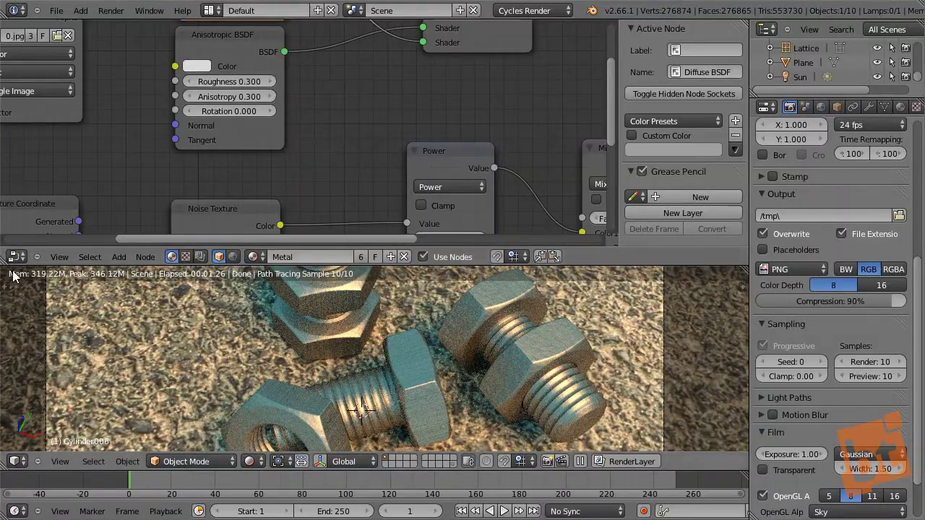
{"action": "key", "text": "ctrl+Up"}
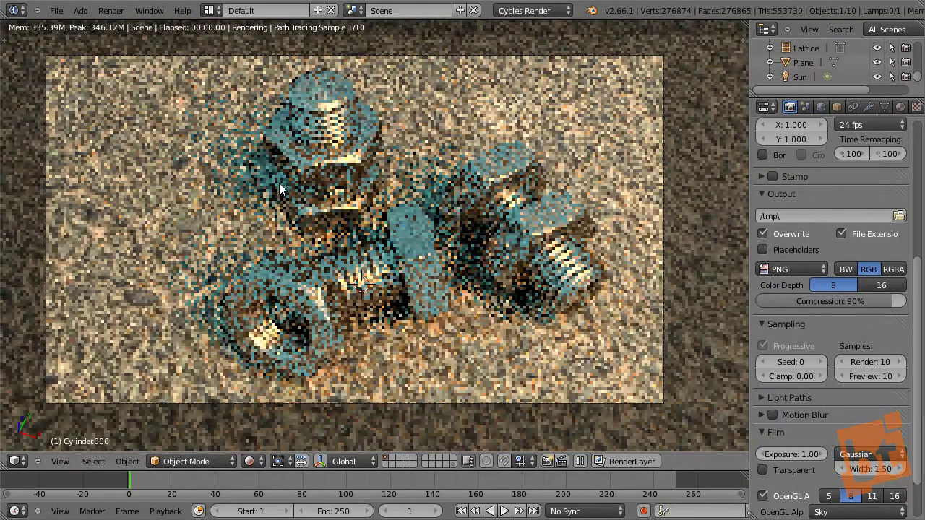
{"action": "scroll", "coordinate": [491, 204], "scroll_direction": "up", "scroll_amount": 2}
Reposition the camera view, set Sampling Clamp to 1.2, then select the Render samples field.
{"action": "middle_click_drag", "start_coordinate": [502, 221], "coordinate": [762, 379]}
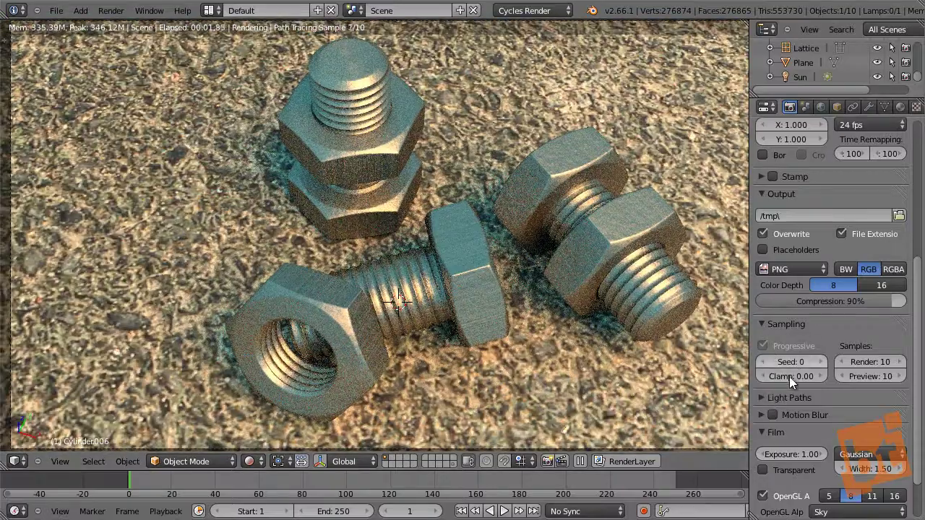
{"action": "mouse_move", "coordinate": [798, 377]}
{"action": "left_mouse_down"}
{"action": "mouse_move", "coordinate": [816, 379]}
{"action": "mouse_move", "coordinate": [777, 374]}
{"action": "left_mouse_up"}
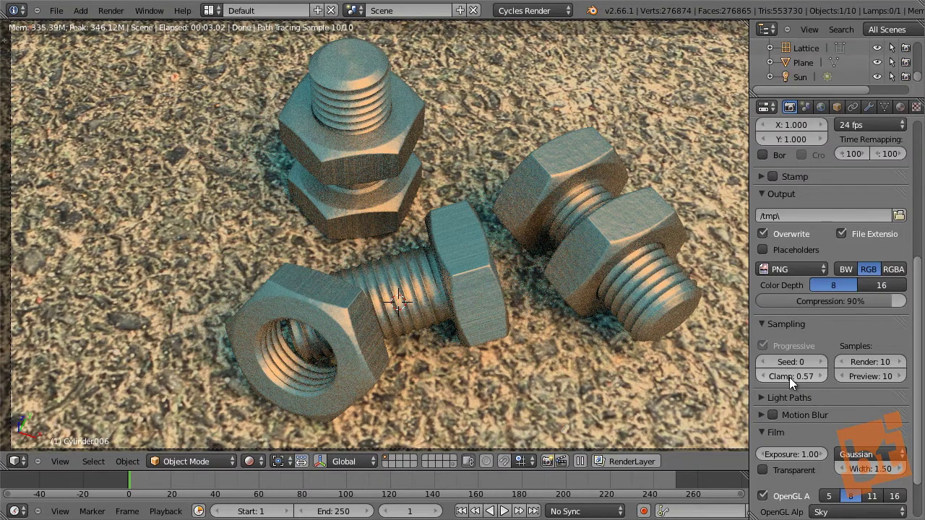
{"action": "mouse_move", "coordinate": [789, 377]}
{"action": "left_mouse_down"}
{"action": "mouse_move", "coordinate": [771, 378]}
{"action": "mouse_move", "coordinate": [803, 378]}
{"action": "left_mouse_up"}
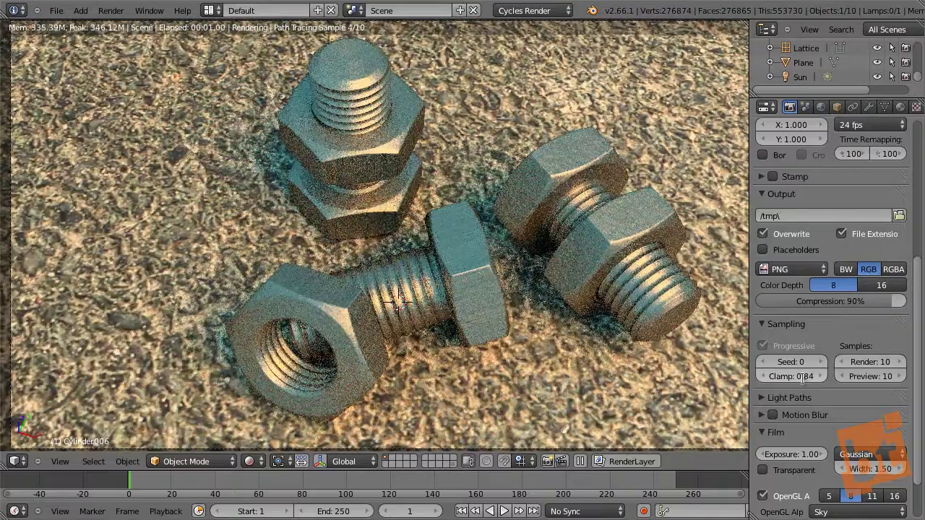
{"action": "left_click", "coordinate": [789, 375]}
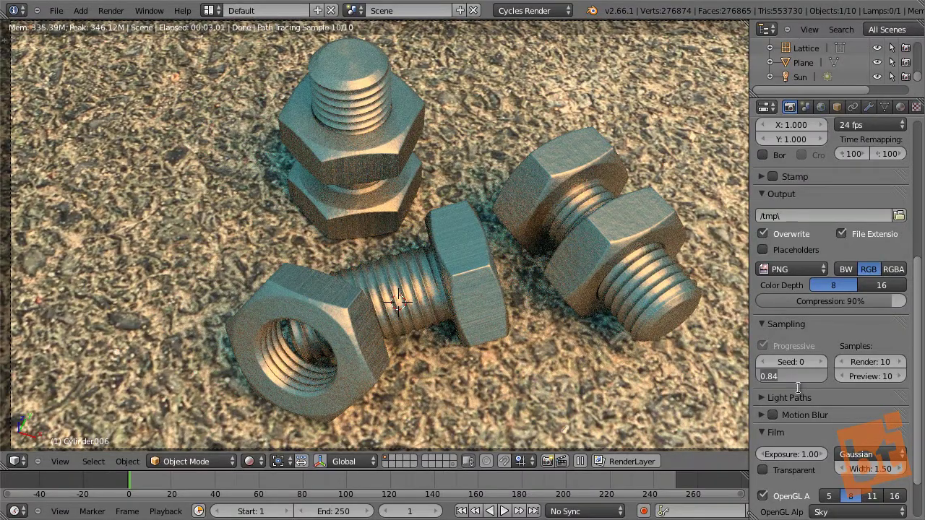
{"action": "type", "text": "1.2"}
{"action": "key", "text": "Return"}
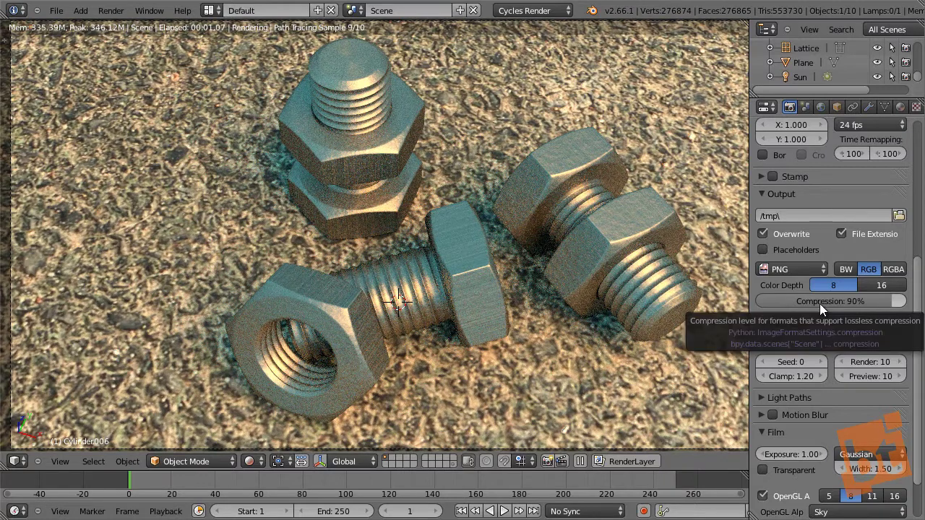
{"action": "left_click", "coordinate": [870, 360]}
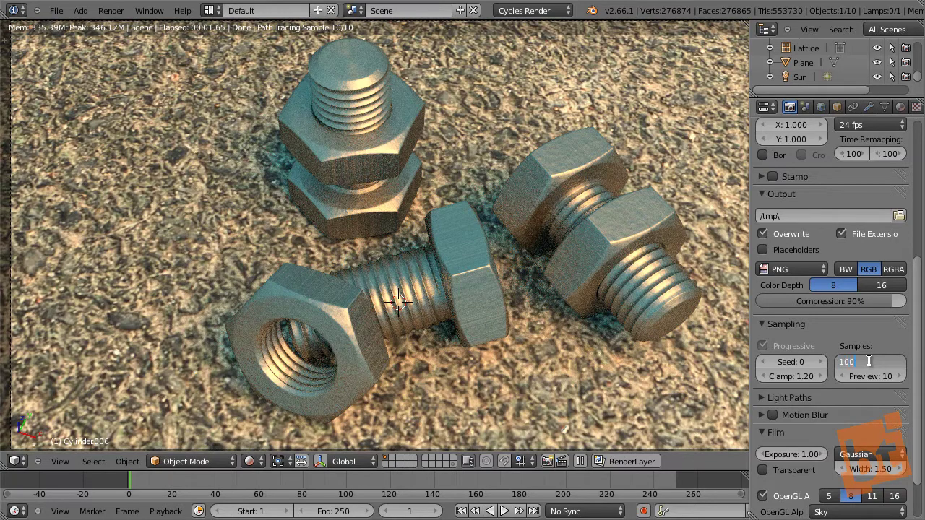
Set render samples to 1000 and raise preview samples to 15.
{"action": "key", "text": "Return"}
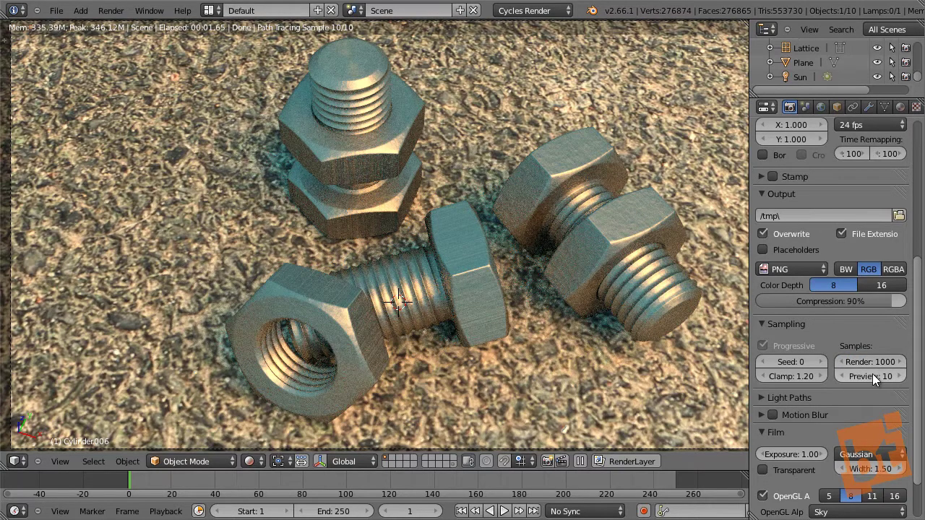
{"action": "left_click", "coordinate": [902, 377]}
{"action": "left_click", "coordinate": [902, 377]}
{"action": "left_click", "coordinate": [902, 377]}
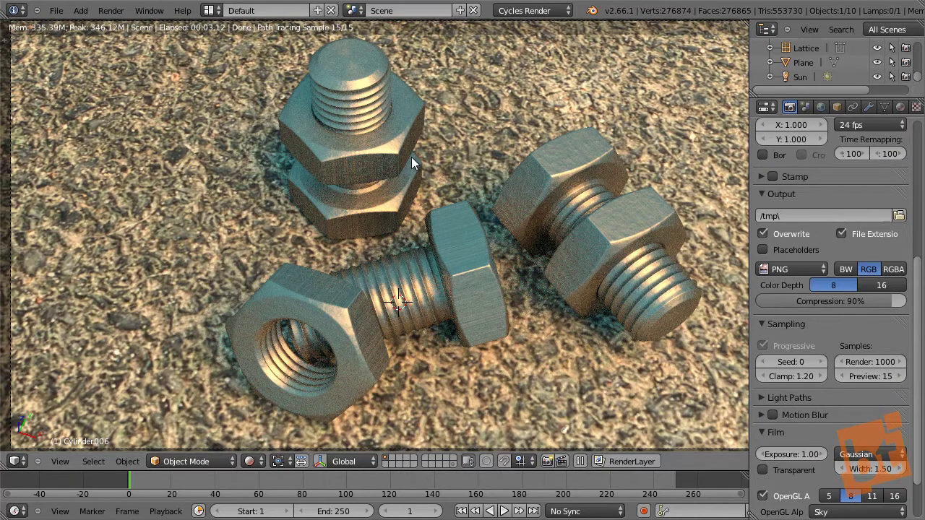
Briefly maximize the 3D view, restore the normal layout, and select the scene camera.
{"action": "key", "text": "ctrl+Up"}
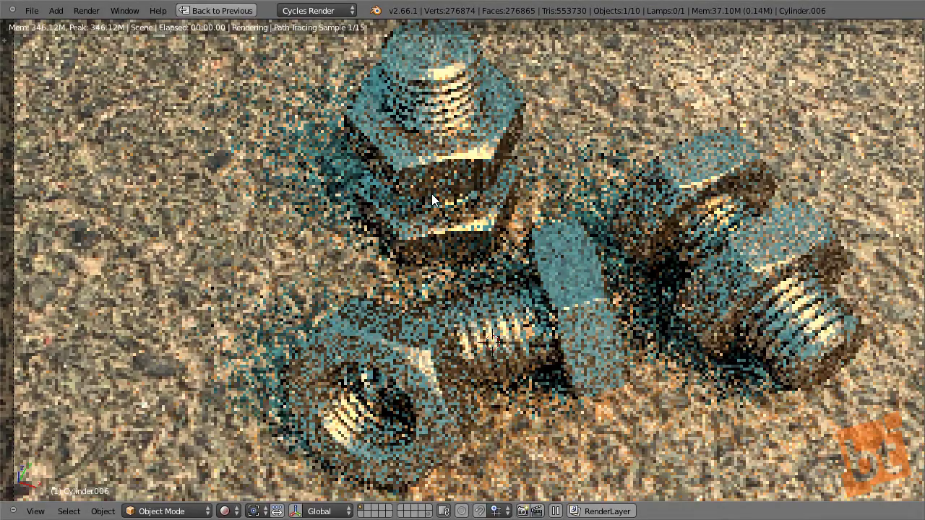
{"action": "key", "text": "ctrl+Up"}
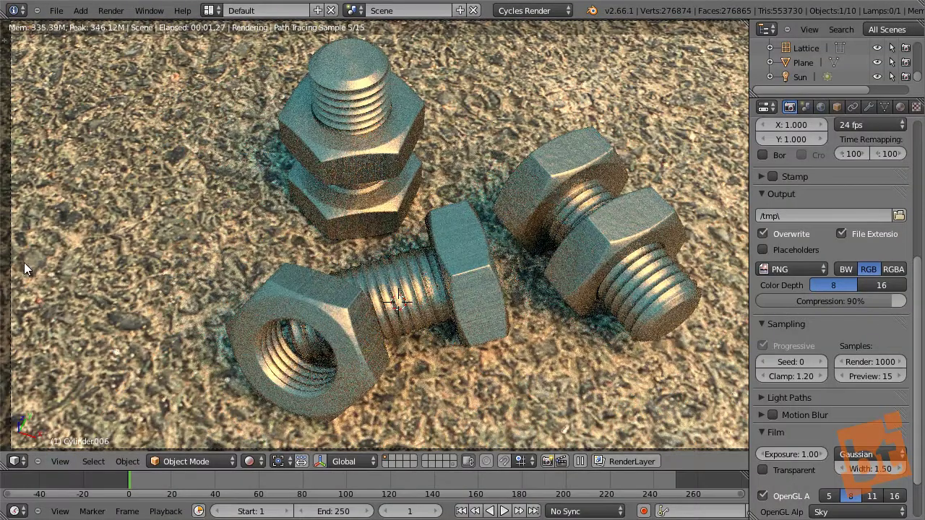
{"action": "right_click", "coordinate": [333, 133]}
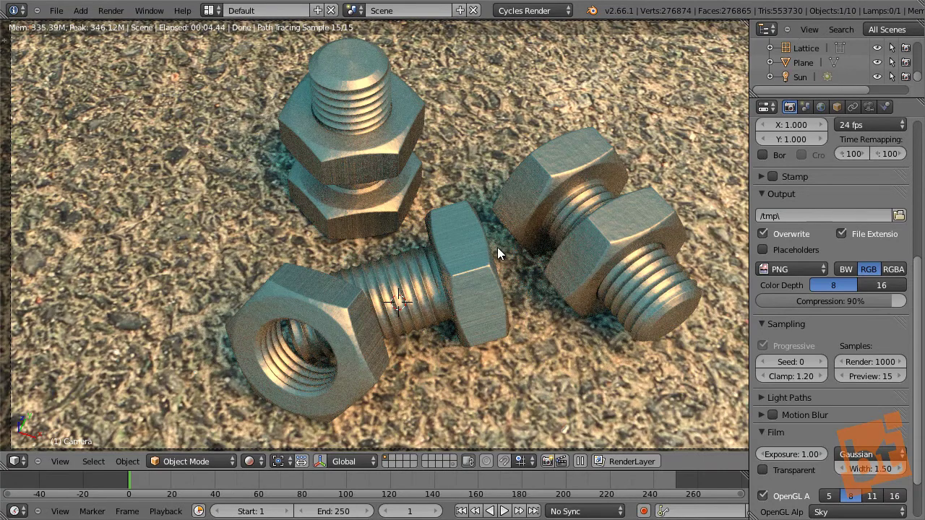
Place the 3D cursor on the centre bolt head, add a Plain Axes empty, and switch to camera view.
{"action": "middle_click_drag", "start_coordinate": [497, 247], "coordinate": [359, 128]}
{"action": "scroll", "coordinate": [383, 135], "scroll_direction": "up", "scroll_amount": 6}
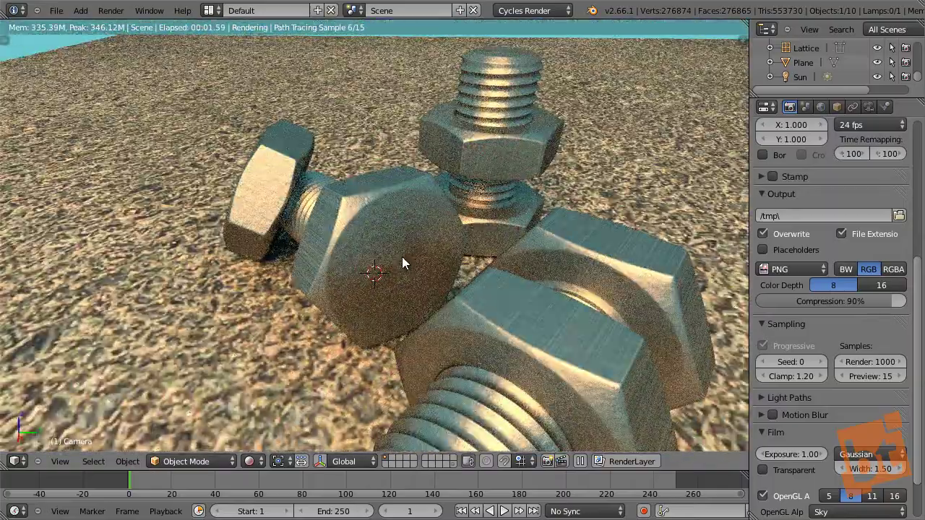
{"action": "left_click", "coordinate": [401, 258]}
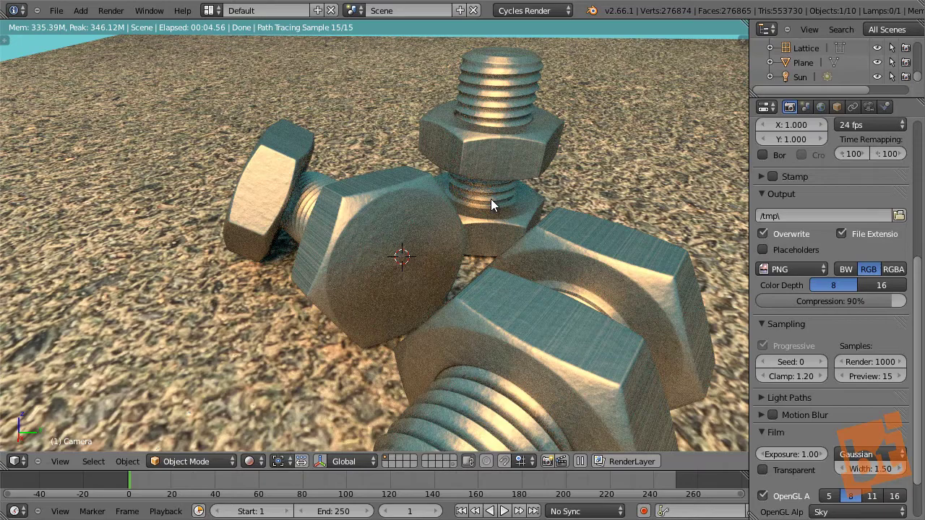
{"action": "key", "text": "shift+a"}
{"action": "mouse_move", "coordinate": [479, 307]}
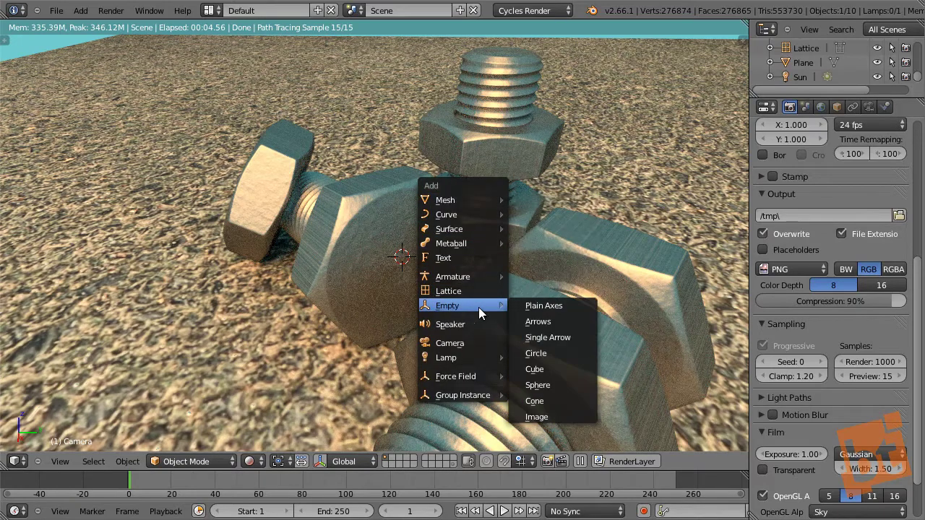
{"action": "left_click", "coordinate": [541, 305]}
{"action": "middle_click_drag", "start_coordinate": [536, 235], "coordinate": [405, 265]}
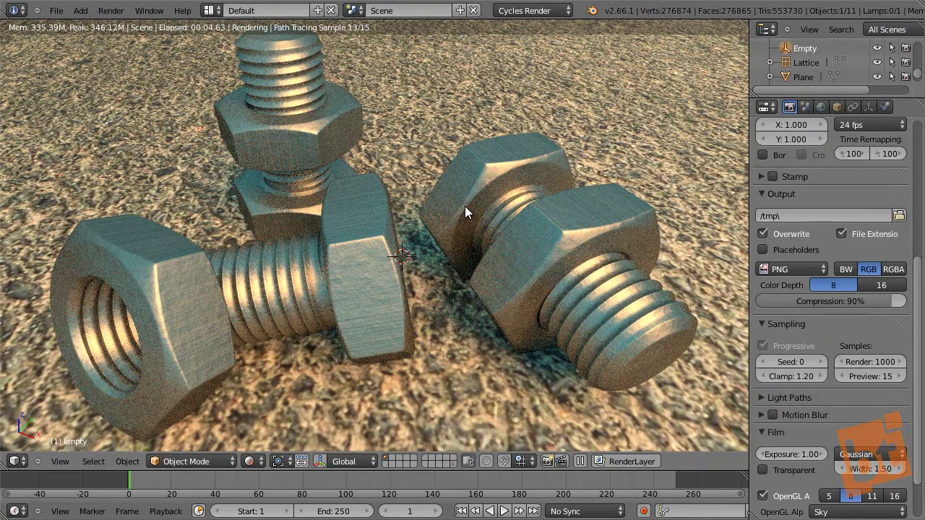
{"action": "key", "text": "KP_0"}
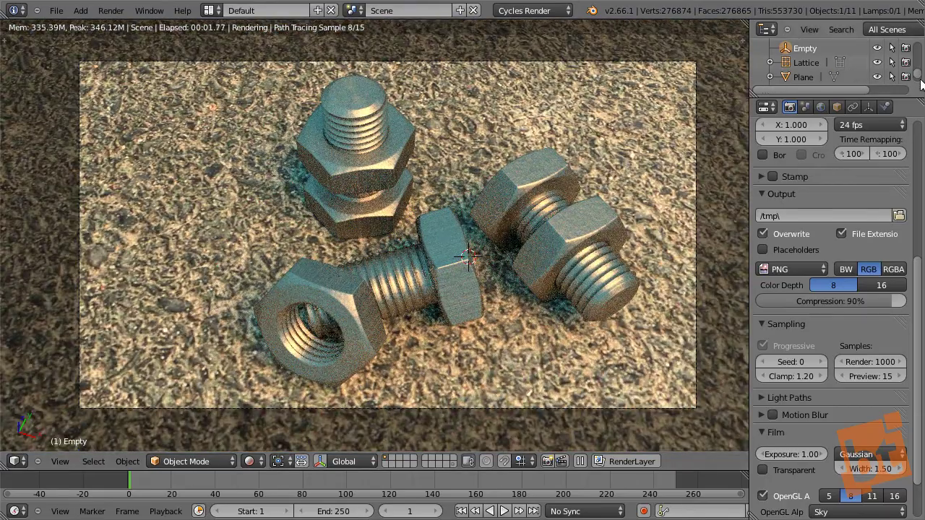
Select the Camera and set its depth-of-field focus object to the Empty.
{"action": "left_click_drag", "start_coordinate": [921, 75], "coordinate": [919, 29]}
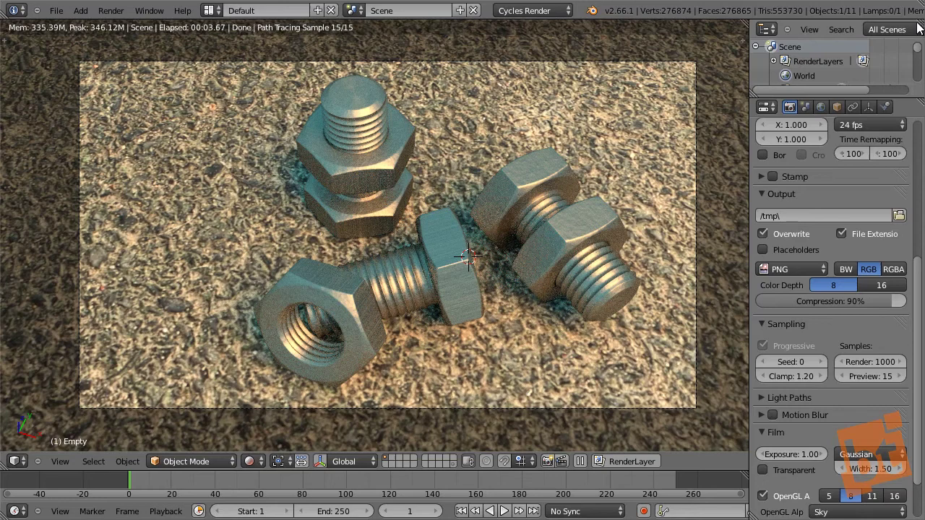
{"action": "scroll", "coordinate": [838, 65], "scroll_direction": "down", "scroll_amount": 2}
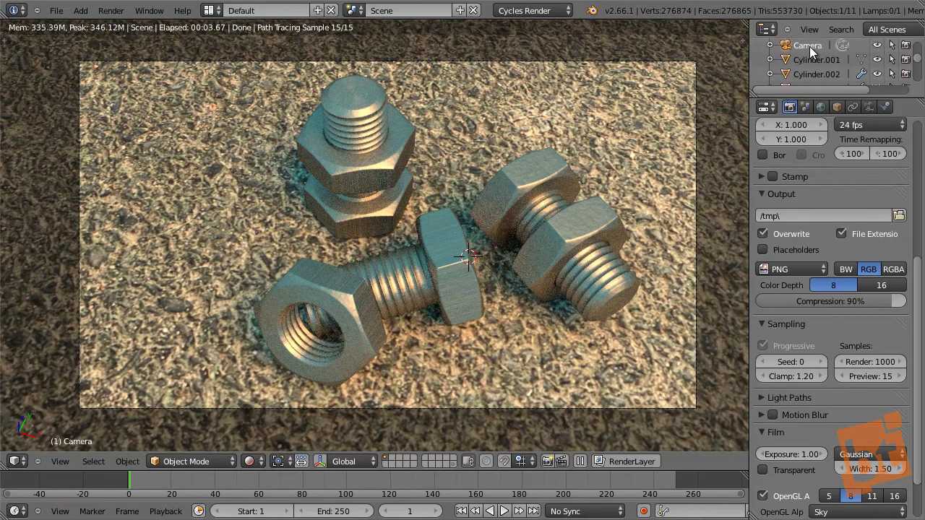
{"action": "left_click", "coordinate": [809, 47]}
{"action": "scroll", "coordinate": [834, 355], "scroll_direction": "down", "scroll_amount": 2}
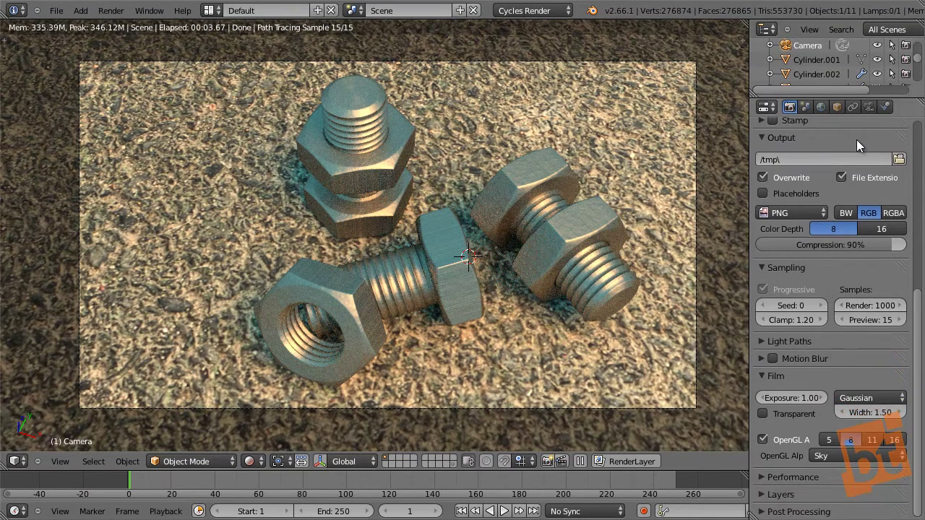
{"action": "left_click", "coordinate": [869, 107]}
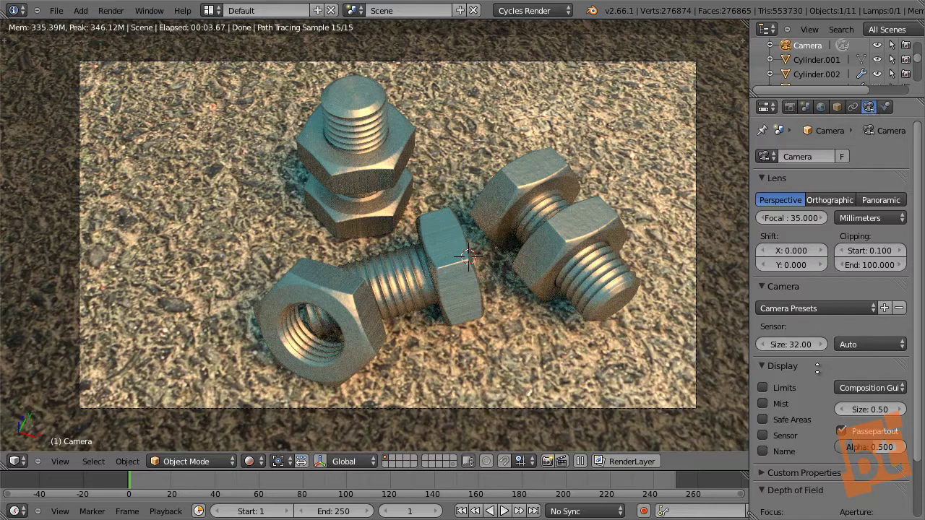
{"action": "scroll", "coordinate": [805, 401], "scroll_direction": "down", "scroll_amount": 3}
{"action": "left_click", "coordinate": [792, 462]}
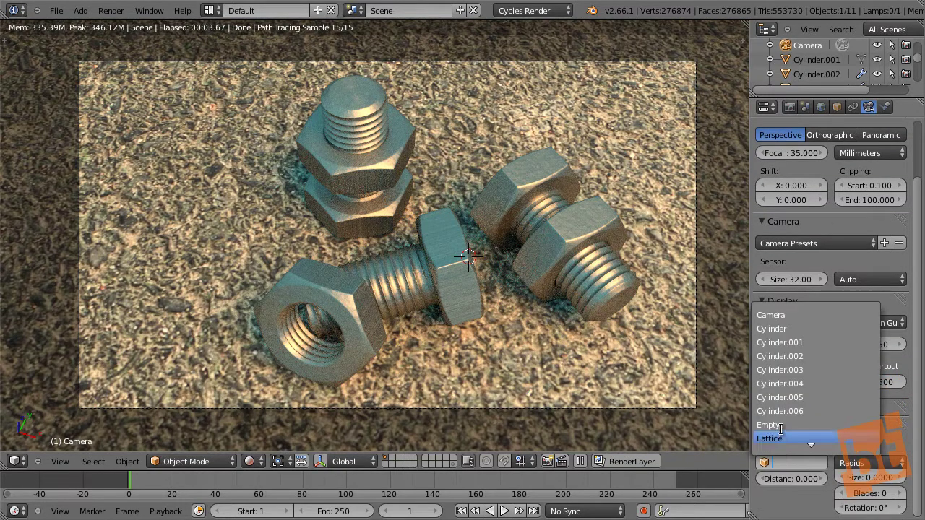
{"action": "left_click", "coordinate": [782, 428]}
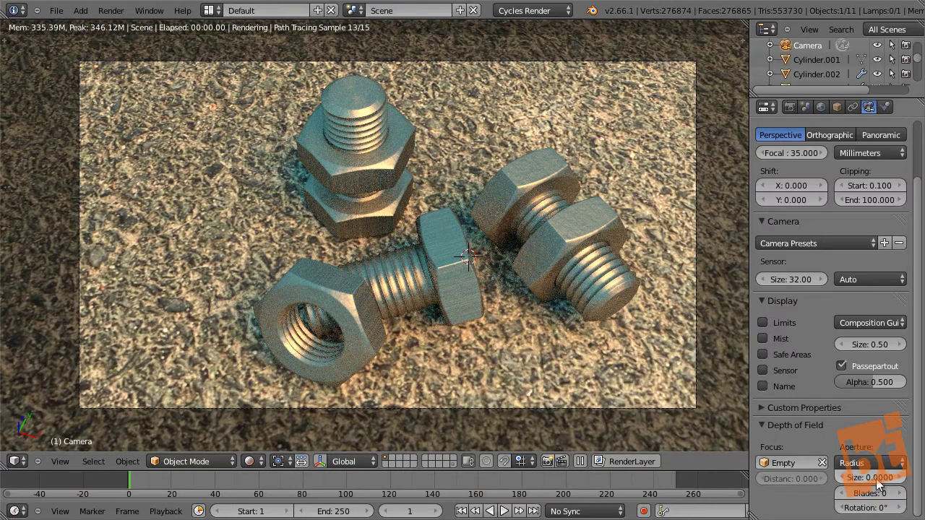
Set the camera's aperture size to 0.6 for stronger blur.
{"action": "left_click_drag", "start_coordinate": [870, 478], "coordinate": [896, 477]}
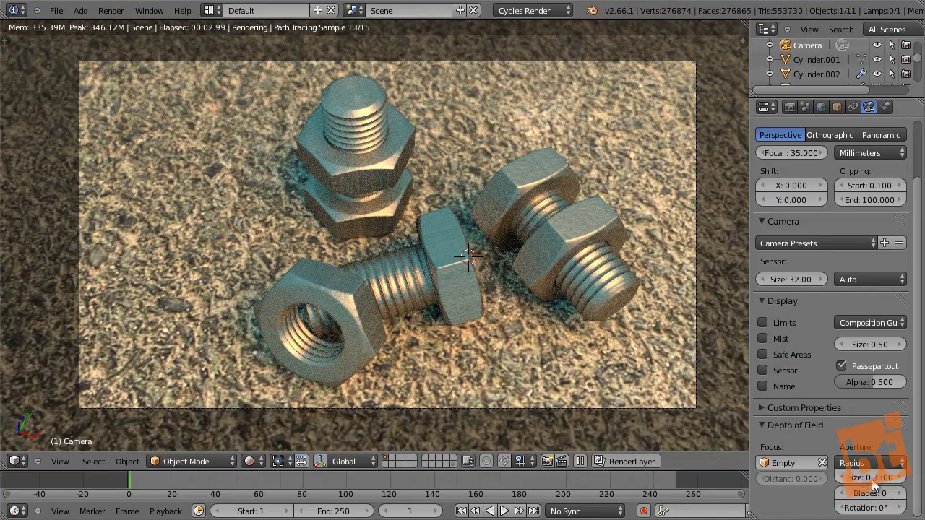
{"action": "mouse_move", "coordinate": [870, 479]}
{"action": "left_mouse_down"}
{"action": "mouse_move", "coordinate": [888, 479]}
{"action": "mouse_move", "coordinate": [860, 482]}
{"action": "left_mouse_up"}
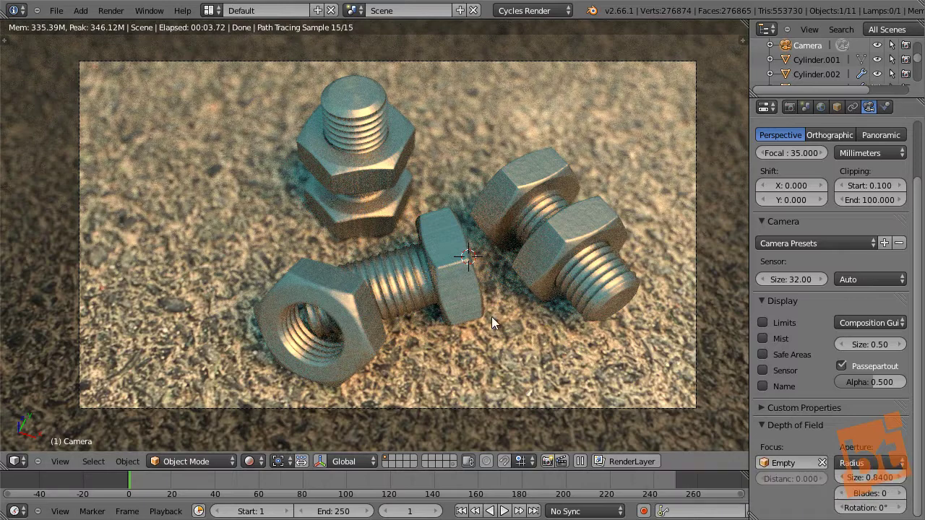
{"action": "left_click", "coordinate": [859, 477]}
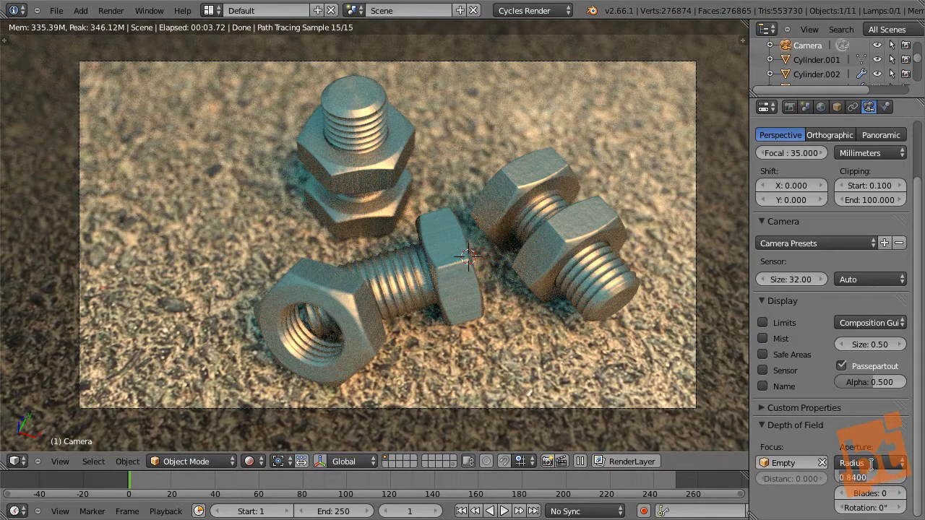
{"action": "type", "text": "0.6"}
{"action": "key", "text": "Return"}
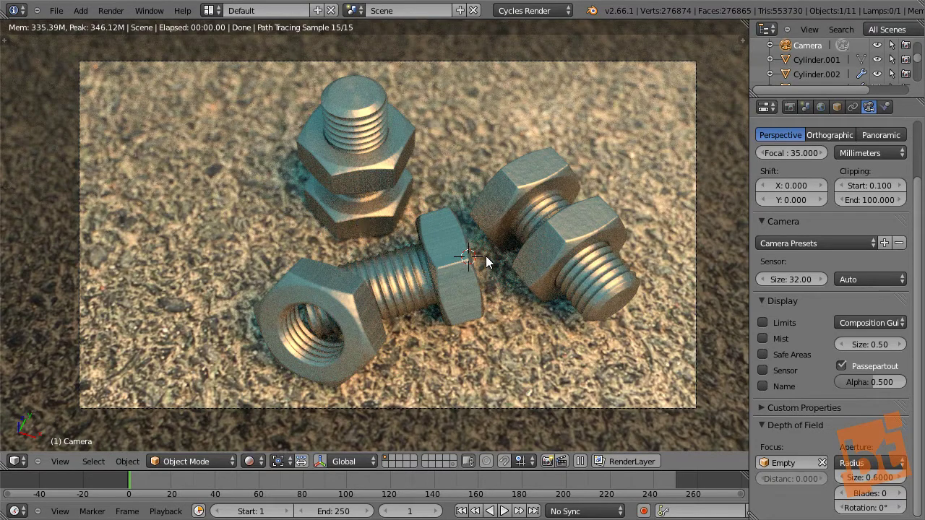
{"action": "left_click", "coordinate": [788, 108]}
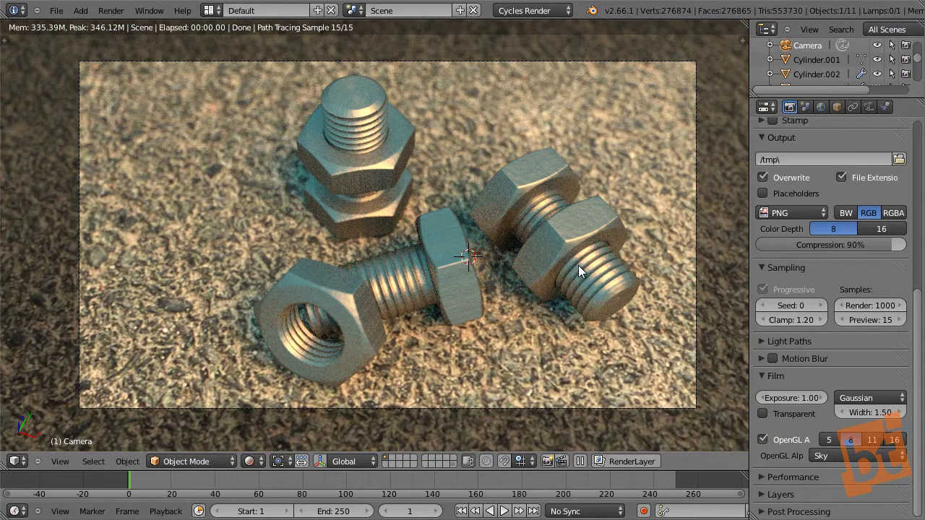
Lower the nut's Metal anisotropic roughness from 0.300 to 0.200.
{"action": "right_click", "coordinate": [575, 230]}
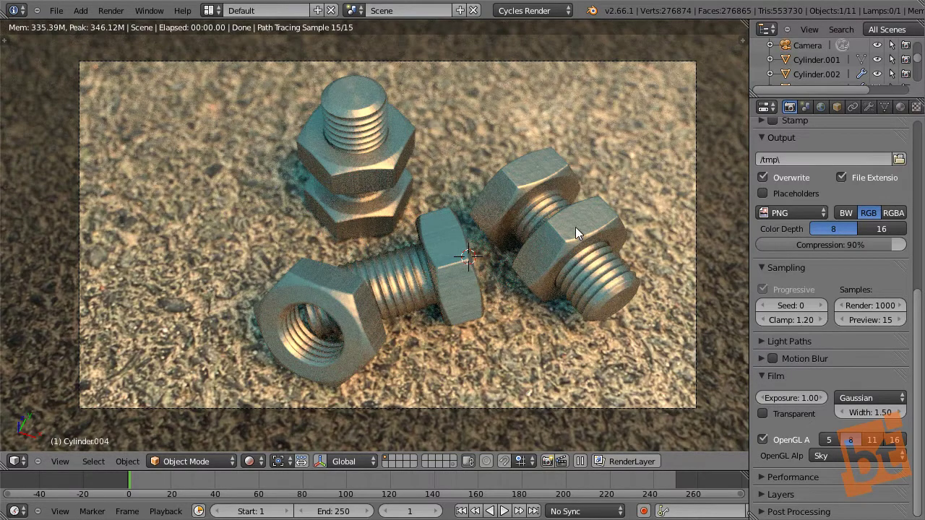
{"action": "left_click", "coordinate": [899, 106]}
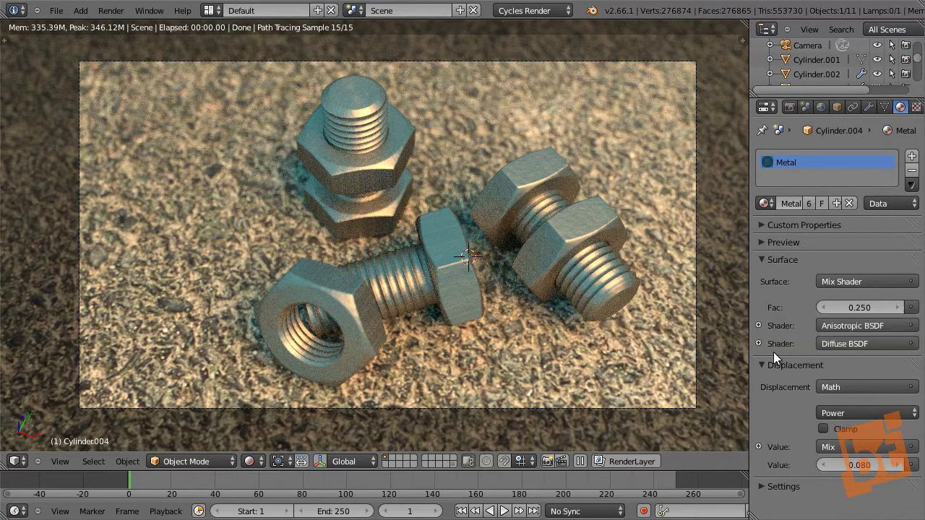
{"action": "left_click", "coordinate": [759, 325]}
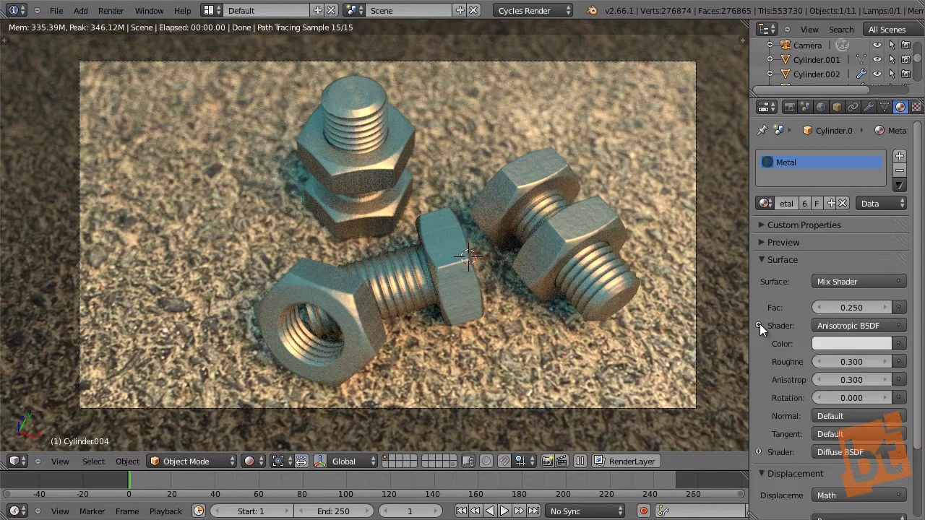
{"action": "left_click", "coordinate": [818, 361]}
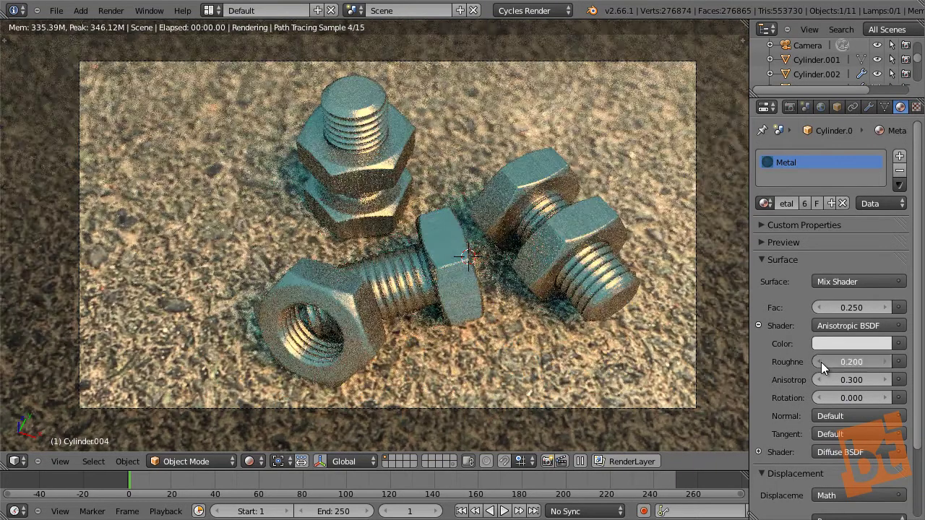
{"action": "left_click", "coordinate": [820, 362]}
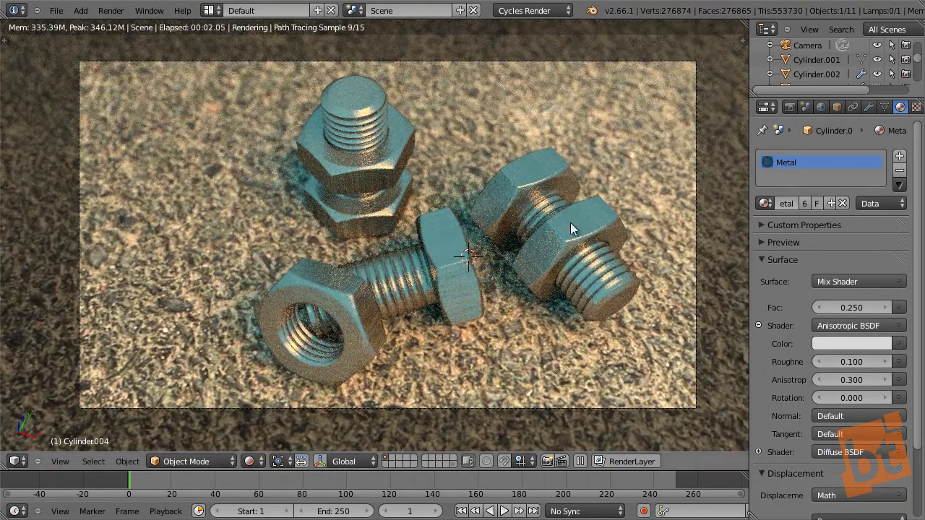
{"action": "left_click", "coordinate": [883, 363]}
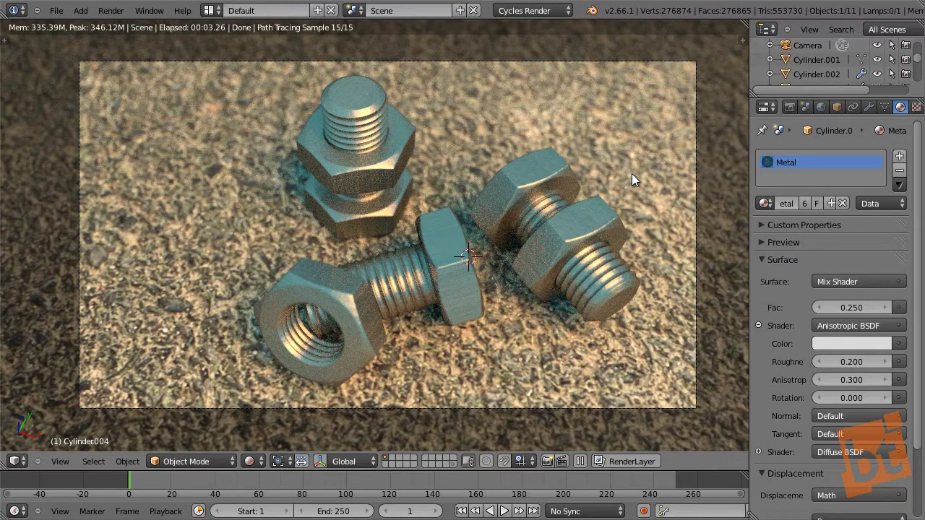
Expand the Layers panel in the render settings to show the RenderLayer passes.
{"action": "left_click", "coordinate": [789, 106]}
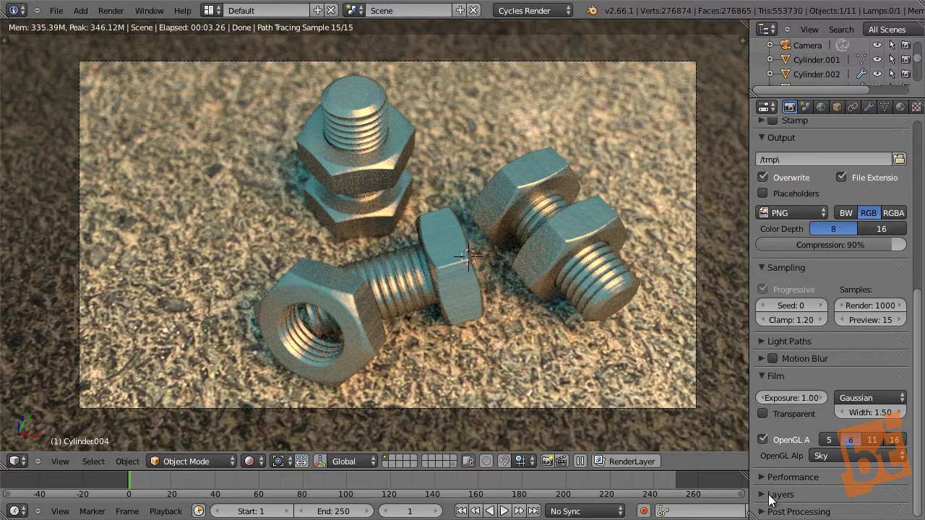
{"action": "left_click", "coordinate": [773, 495]}
{"action": "scroll", "coordinate": [802, 361], "scroll_direction": "down", "scroll_amount": 10}
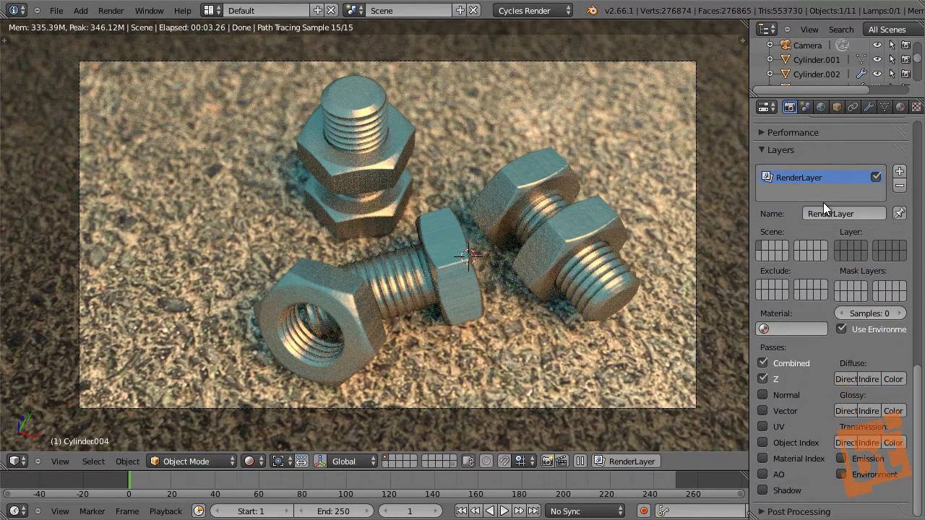
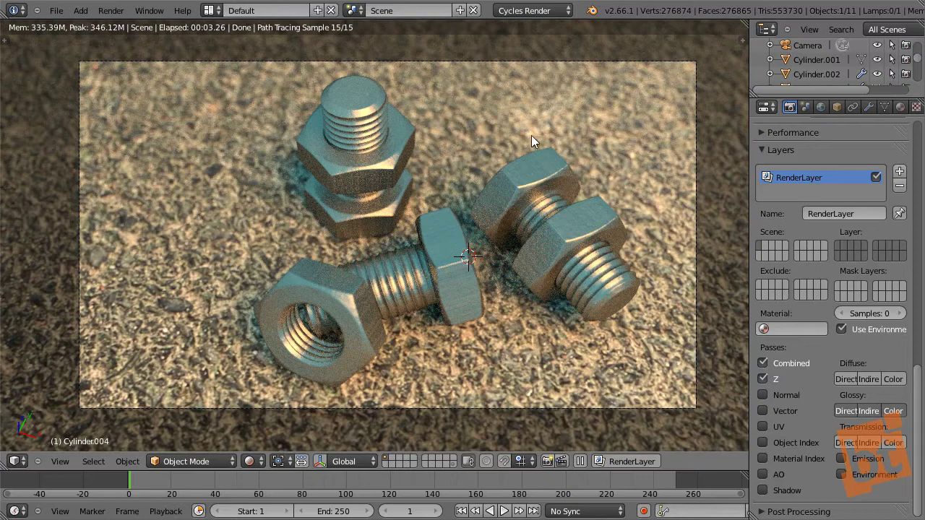
Save the project as screw_09.blend and render the final Cycles image of the bolts.
{"action": "key", "text": "ctrl+s"}
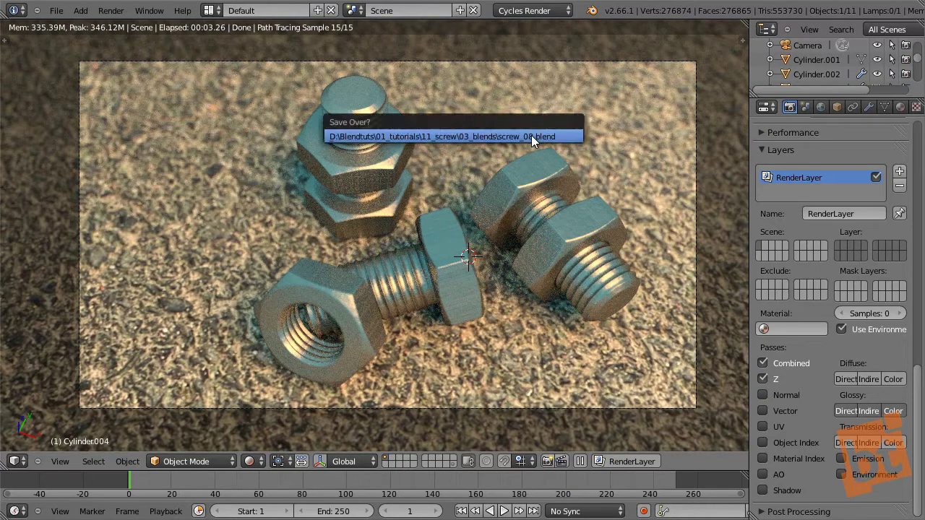
{"action": "left_click", "coordinate": [492, 135]}
{"action": "key", "text": "ctrl+shift+s"}
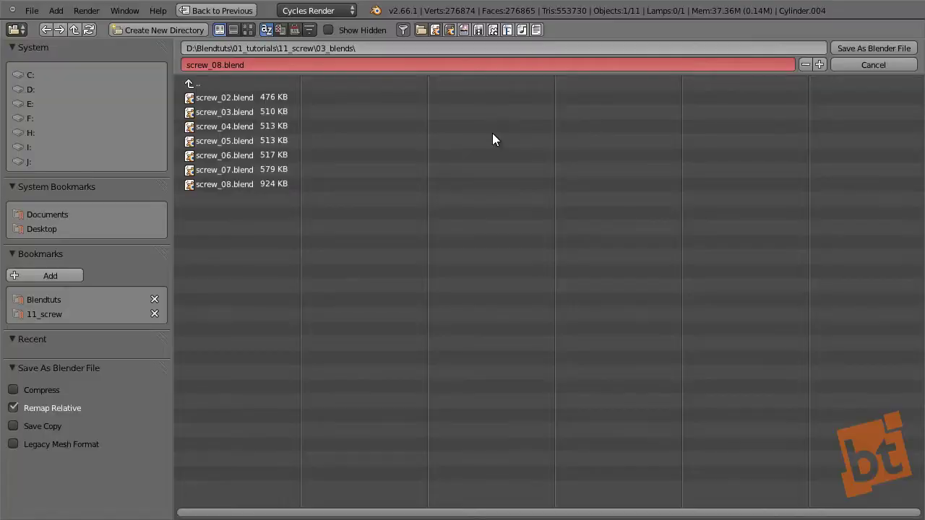
{"action": "key", "text": "KP_Add"}
{"action": "key", "text": "Return"}
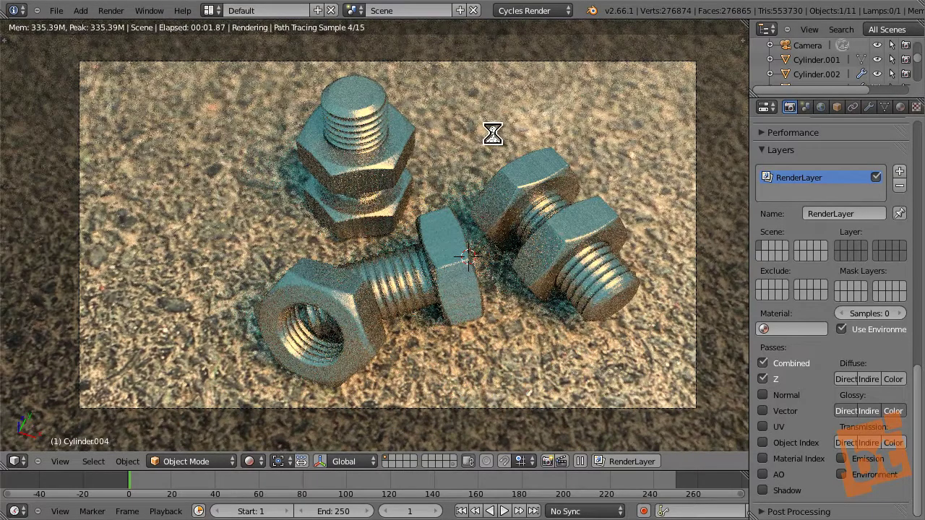
{"action": "key", "text": "F12"}
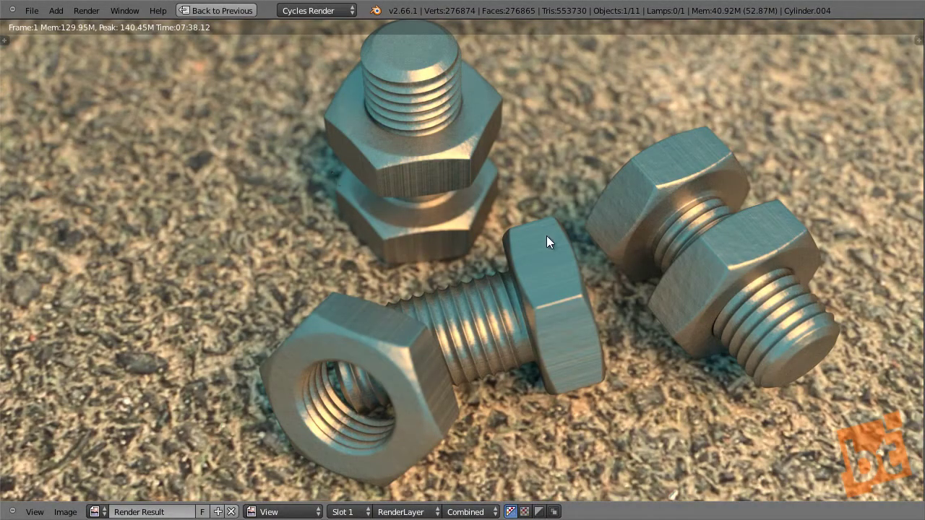
Turn the image area into the Compositing node editor with Use Nodes and Backdrop enabled.
{"action": "key", "text": "Escape"}
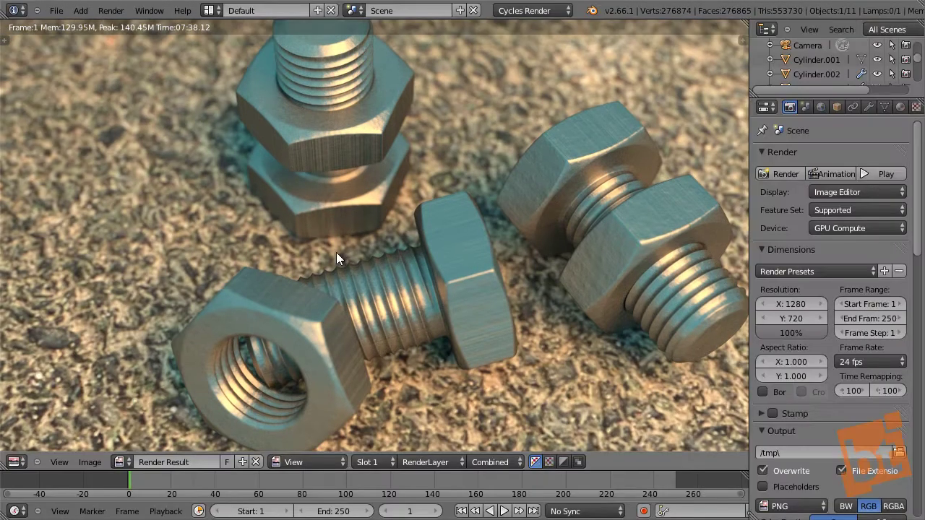
{"action": "left_click", "coordinate": [26, 459]}
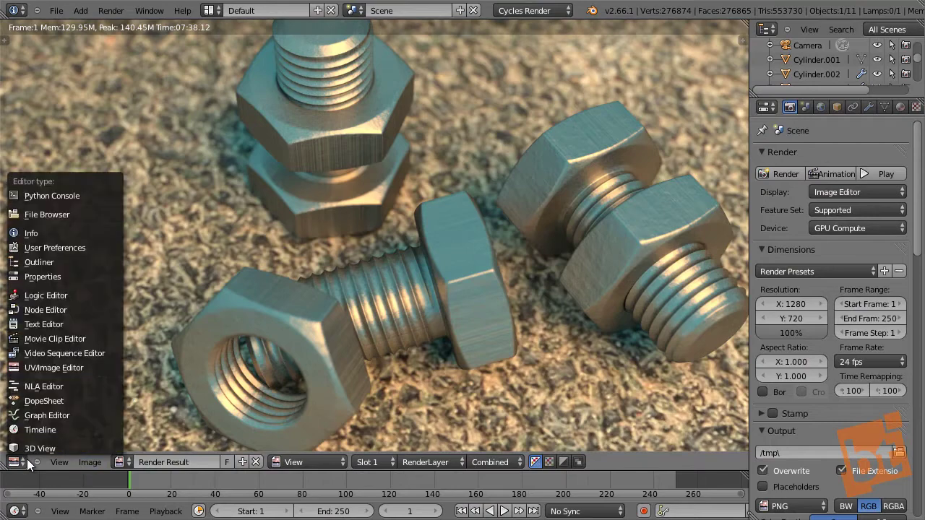
{"action": "left_click", "coordinate": [55, 310]}
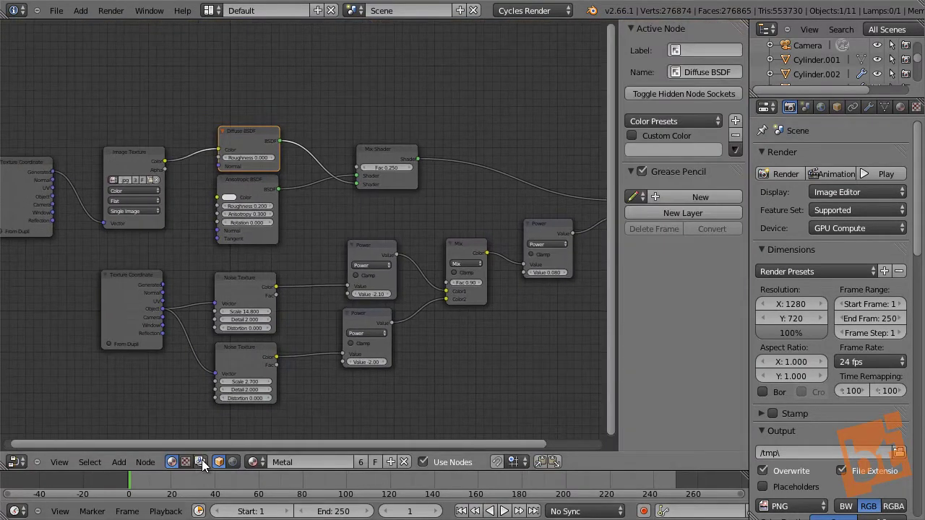
{"action": "left_click", "coordinate": [200, 462]}
{"action": "left_click", "coordinate": [219, 463]}
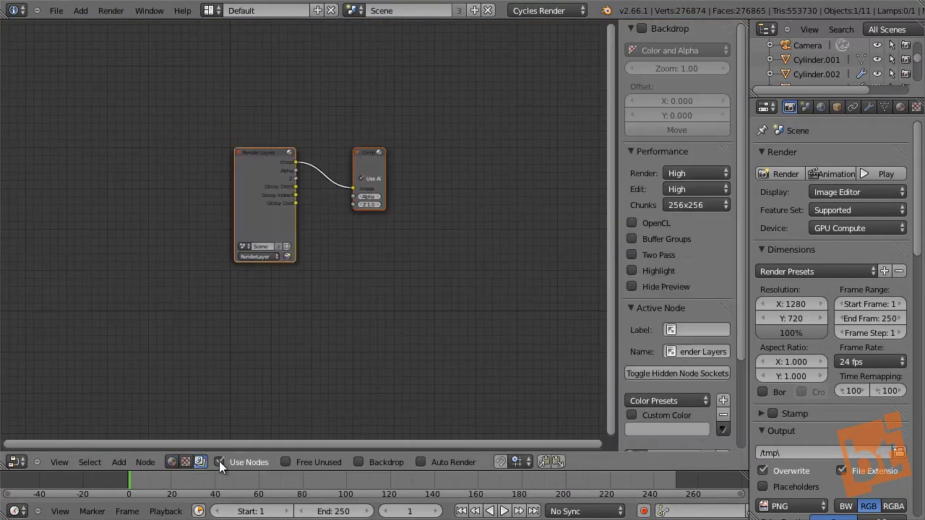
{"action": "left_click", "coordinate": [359, 462]}
Add a Viewer node fed by Render Layers and place it beside the Composite node.
{"action": "middle_click_drag", "start_coordinate": [370, 245], "coordinate": [336, 266]}
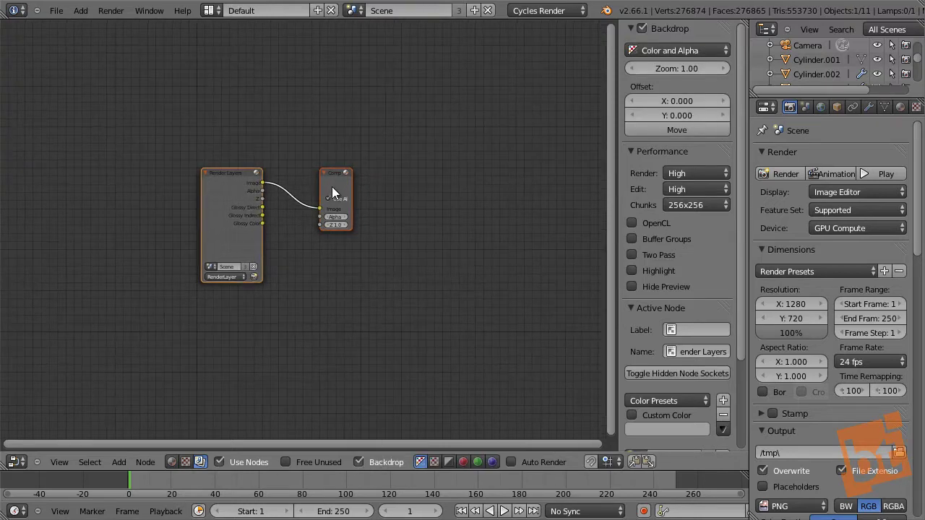
{"action": "left_click_drag", "start_coordinate": [339, 192], "coordinate": [459, 230]}
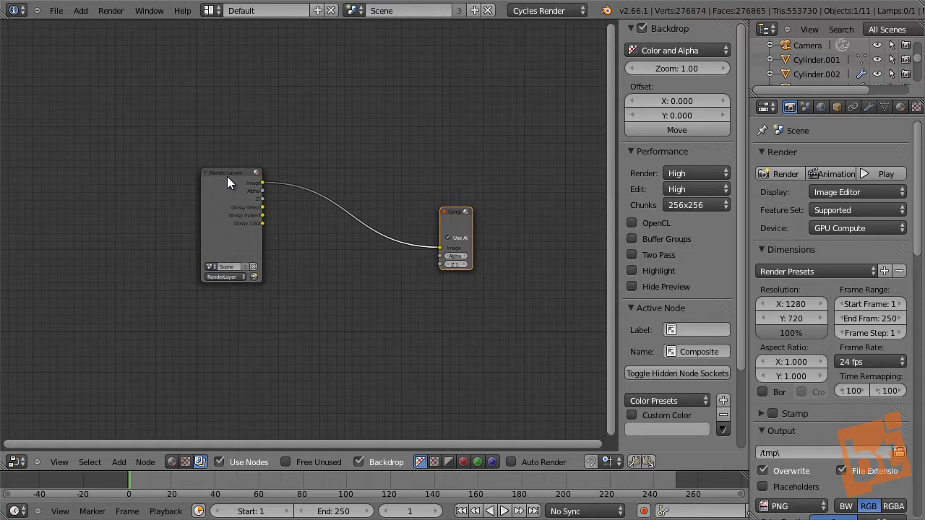
{"action": "left_click", "coordinate": [227, 176], "text": "ctrl+shift"}
{"action": "left_click_drag", "start_coordinate": [248, 190], "coordinate": [491, 119]}
Maximise the node editor, hide the sidebar, and spread out the Composite and Viewer nodes.
{"action": "key", "text": "ctrl+Up"}
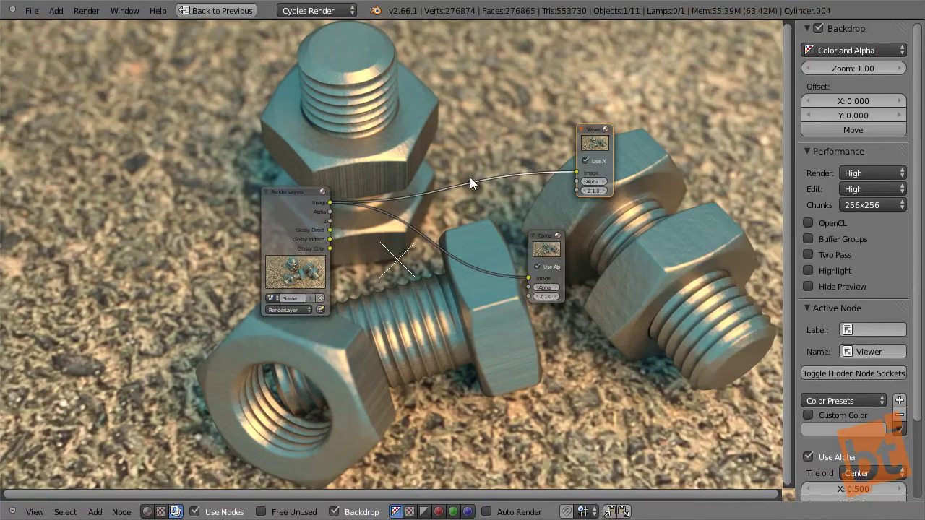
{"action": "key", "text": "n"}
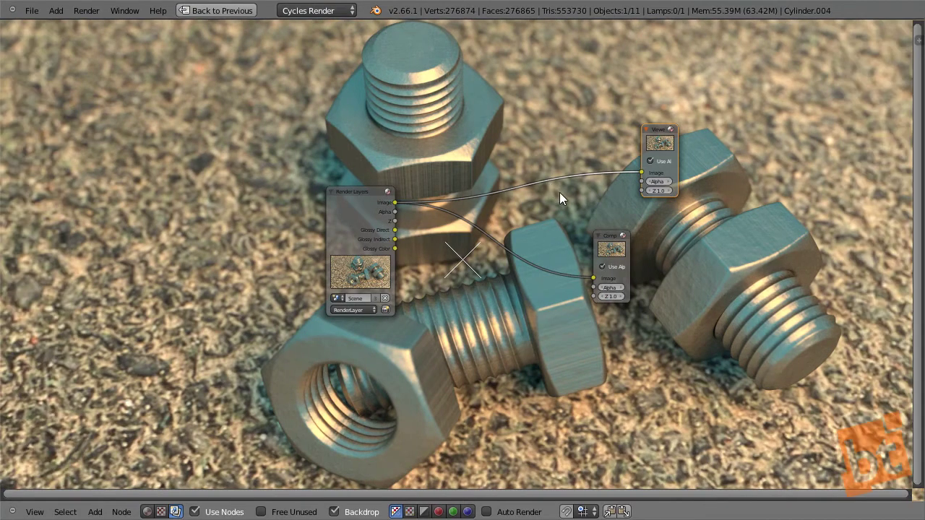
{"action": "middle_click_drag", "start_coordinate": [559, 192], "coordinate": [351, 159]}
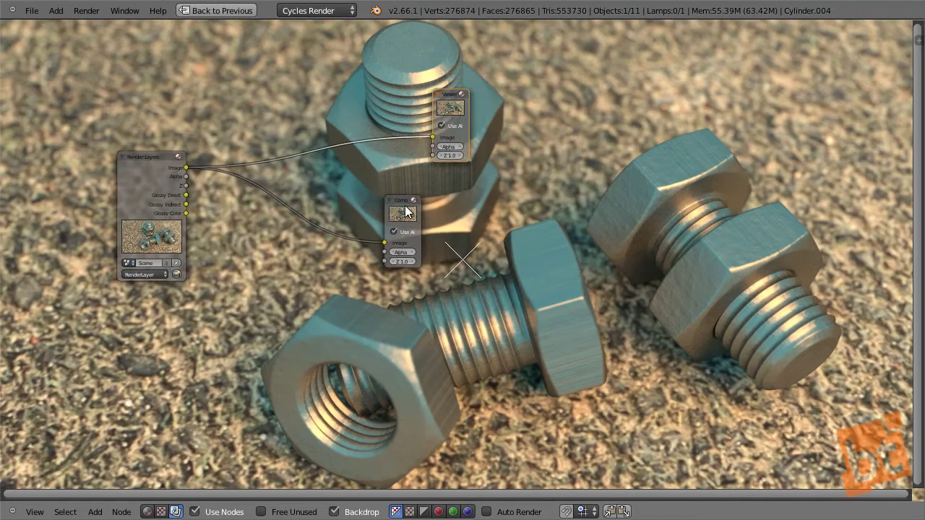
{"action": "left_click_drag", "start_coordinate": [405, 205], "coordinate": [504, 221]}
{"action": "left_click_drag", "start_coordinate": [456, 103], "coordinate": [737, 92]}
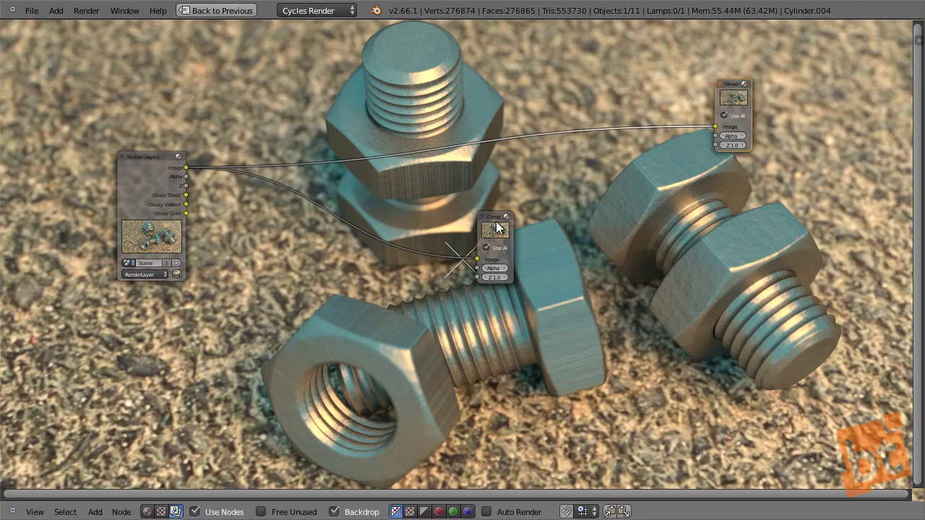
Cut the Render Layers link to Composite, stack Viewer above Composite, and zoom on Render Layers.
{"action": "right_click_drag", "start_coordinate": [393, 193], "coordinate": [371, 294], "text": "ctrl"}
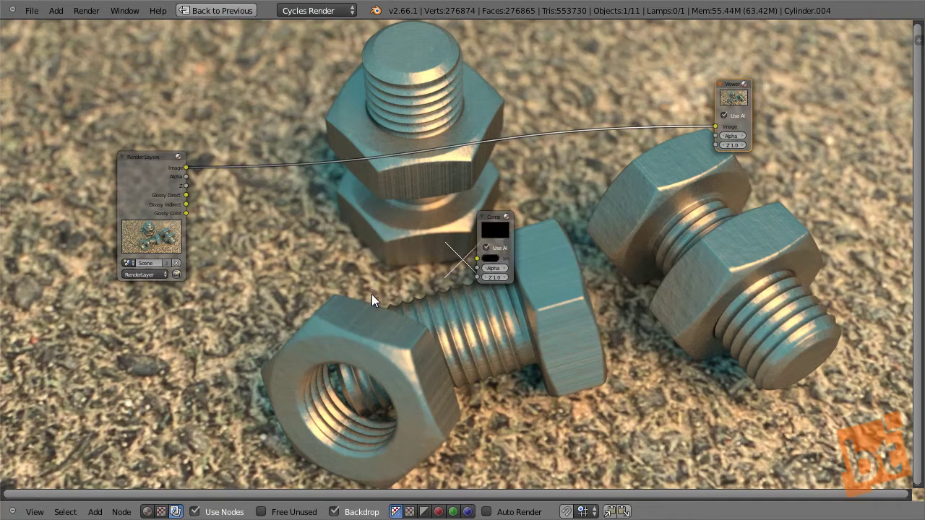
{"action": "left_click_drag", "start_coordinate": [493, 227], "coordinate": [845, 216]}
{"action": "left_click_drag", "start_coordinate": [736, 92], "coordinate": [838, 108]}
{"action": "scroll", "coordinate": [315, 175], "scroll_direction": "up", "scroll_amount": 3}
{"action": "scroll", "coordinate": [171, 237], "scroll_direction": "left", "scroll_amount": 4, "text": "ctrl"}
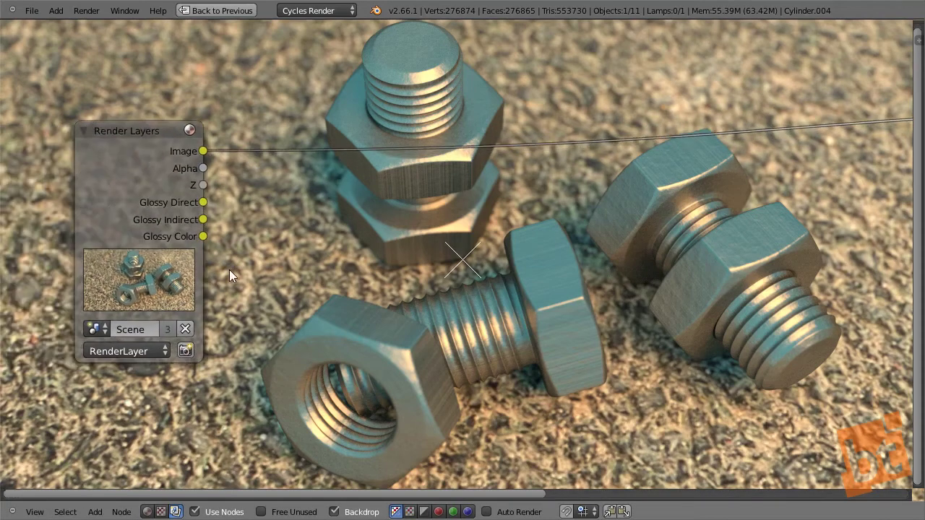
{"action": "scroll", "coordinate": [157, 209], "scroll_direction": "up", "scroll_amount": 1}
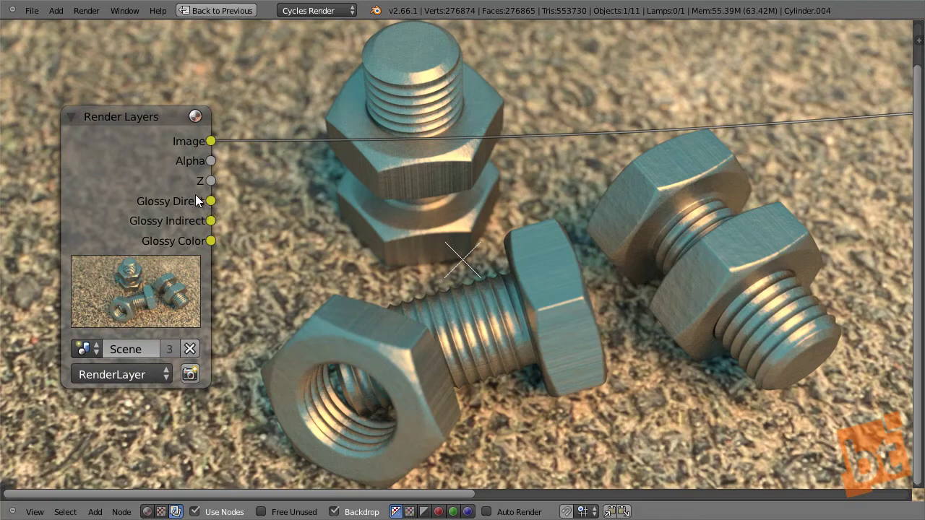
{"action": "left_click", "coordinate": [157, 119], "text": "ctrl+shift"}
{"action": "left_click", "coordinate": [157, 118], "text": "ctrl+shift"}
{"action": "left_click", "coordinate": [157, 118], "text": "ctrl+shift"}
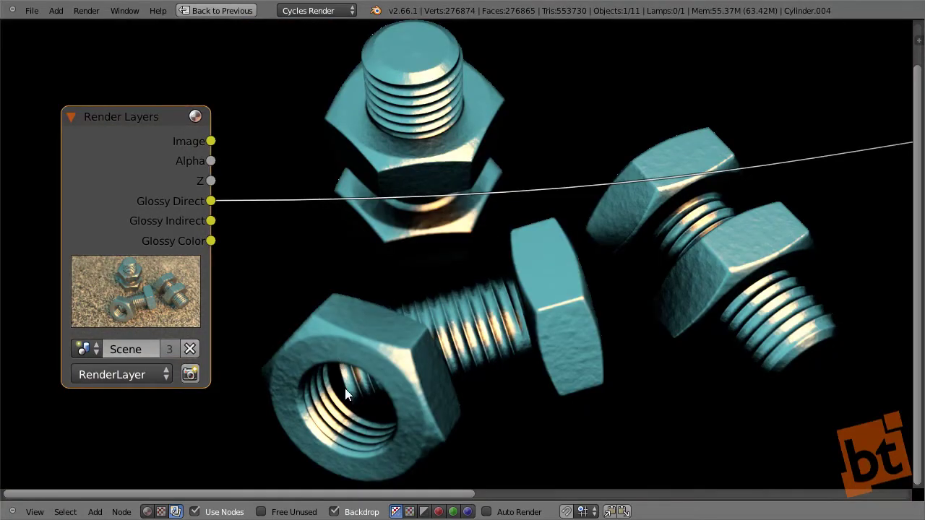
{"action": "left_click", "coordinate": [133, 139], "text": "ctrl+shift"}
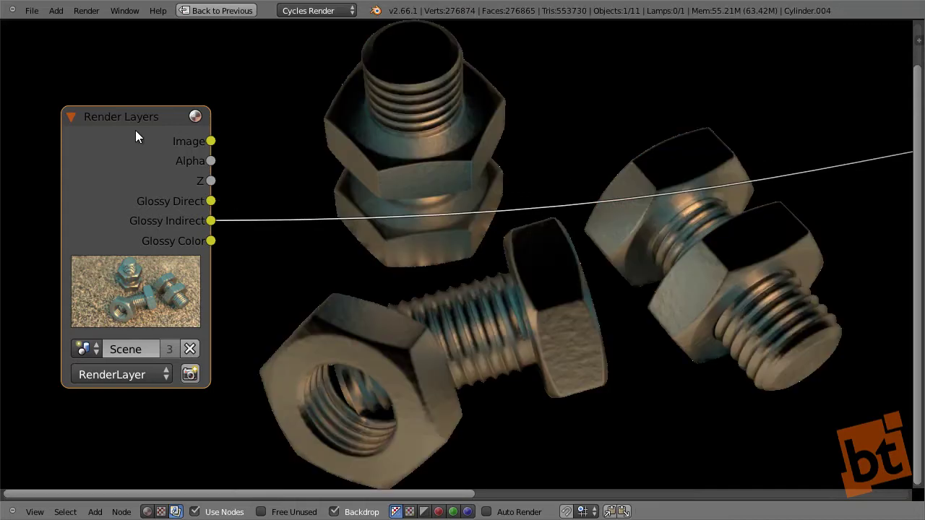
{"action": "left_click", "coordinate": [136, 136], "text": "ctrl+shift"}
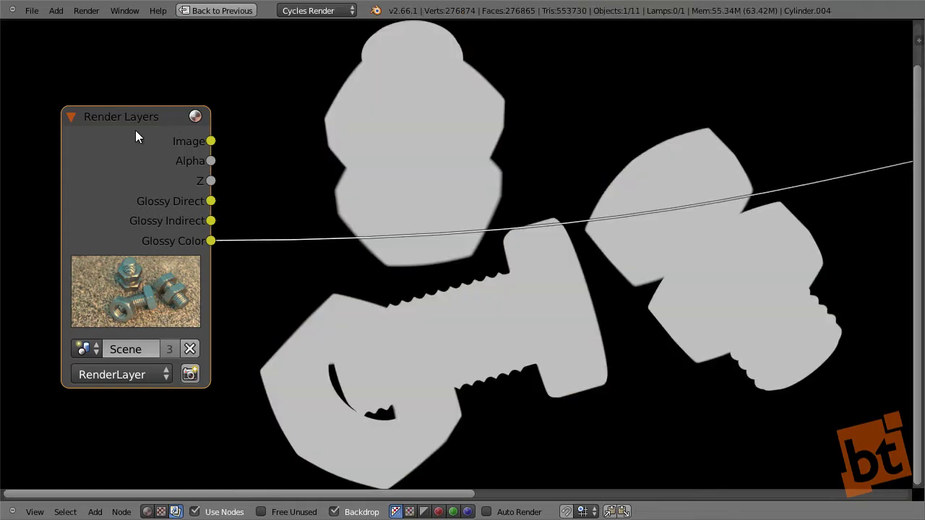
{"action": "left_click", "coordinate": [136, 132], "text": "ctrl+shift"}
{"action": "left_click", "coordinate": [136, 132], "text": "ctrl+shift"}
{"action": "left_click", "coordinate": [136, 132], "text": "ctrl+shift"}
{"action": "left_click", "coordinate": [136, 132], "text": "ctrl+shift"}
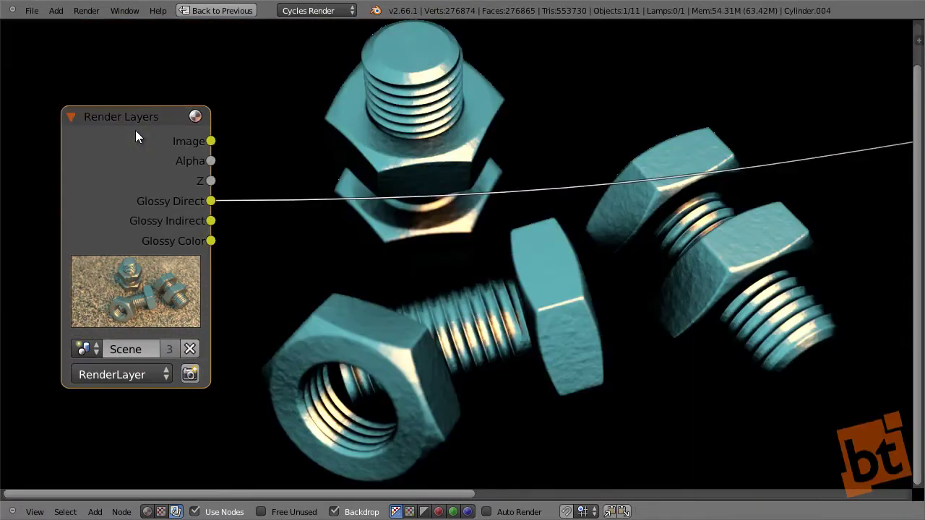
{"action": "left_click", "coordinate": [137, 137], "text": "ctrl+shift"}
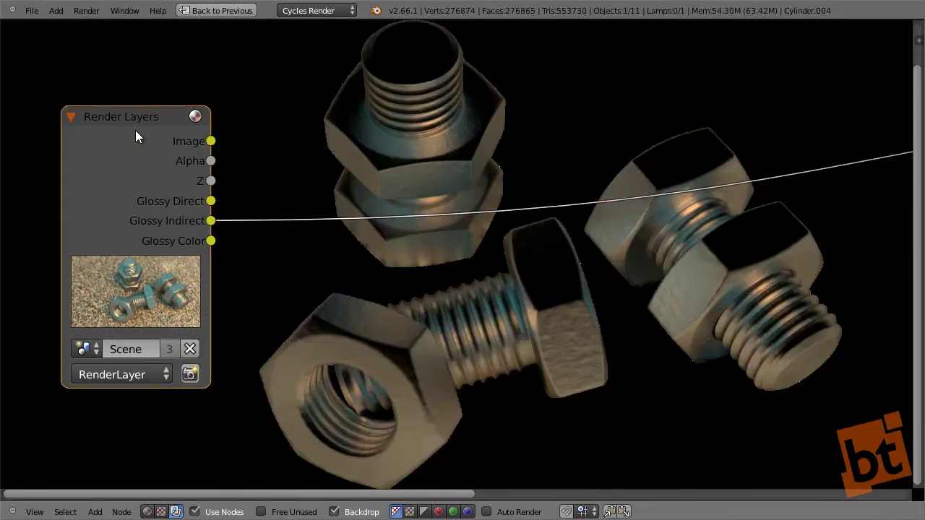
{"action": "left_click", "coordinate": [137, 137], "text": "ctrl+shift"}
{"action": "left_click", "coordinate": [137, 137], "text": "ctrl+shift"}
{"action": "left_click", "coordinate": [135, 137], "text": "ctrl+shift"}
{"action": "left_click", "coordinate": [135, 137], "text": "ctrl+shift"}
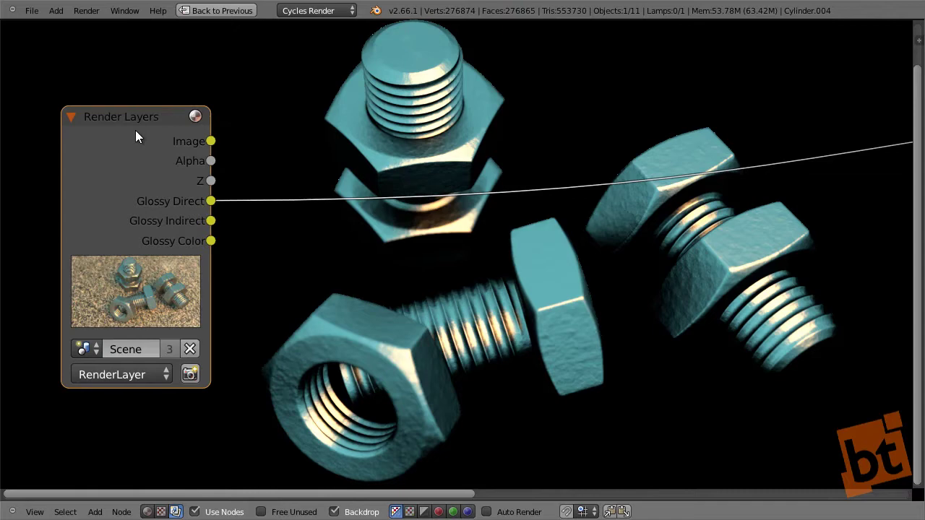
{"action": "left_click", "coordinate": [142, 127], "text": "ctrl+shift"}
{"action": "left_click", "coordinate": [141, 127], "text": "ctrl+shift"}
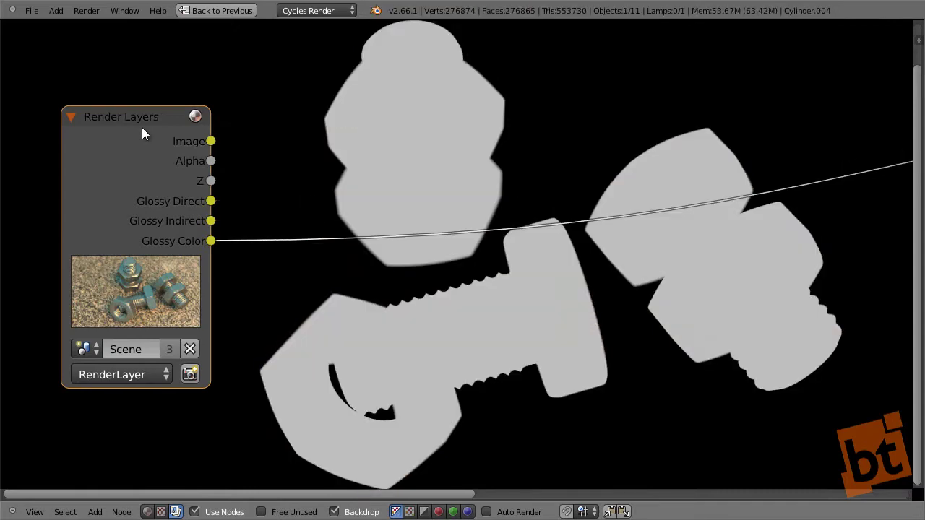
{"action": "left_click", "coordinate": [142, 127], "text": "ctrl+shift"}
Add a Mix colour node and set its blend mode to Multiply.
{"action": "key", "text": "shift+a"}
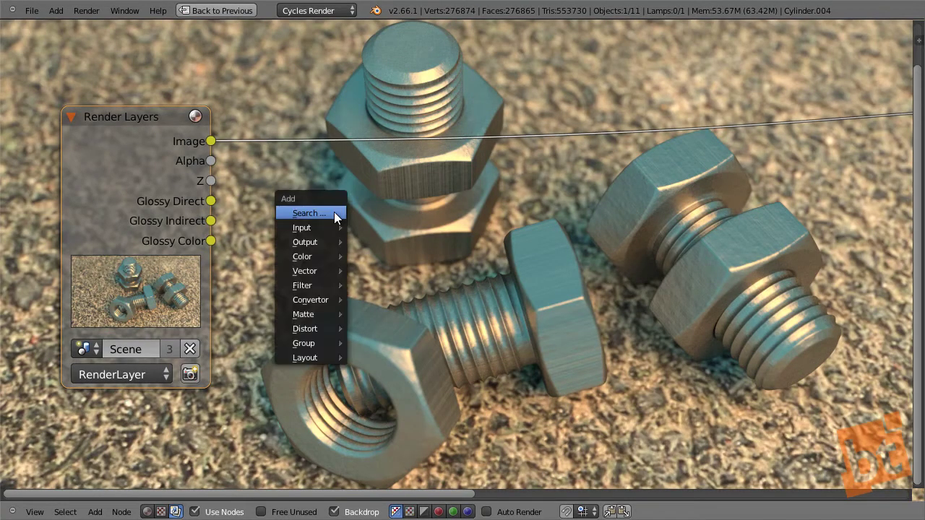
{"action": "mouse_move", "coordinate": [309, 262]}
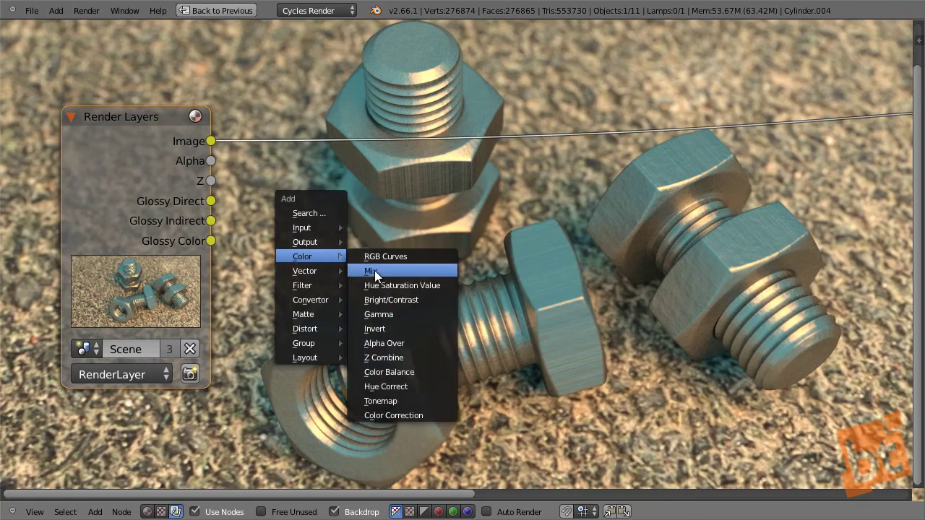
{"action": "left_click", "coordinate": [372, 269]}
{"action": "left_click", "coordinate": [345, 213]}
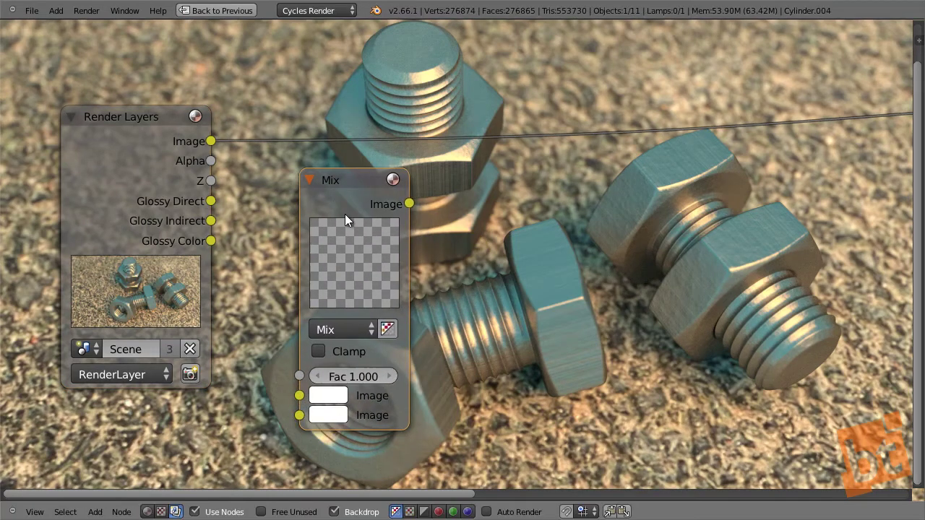
{"action": "left_click", "coordinate": [351, 330]}
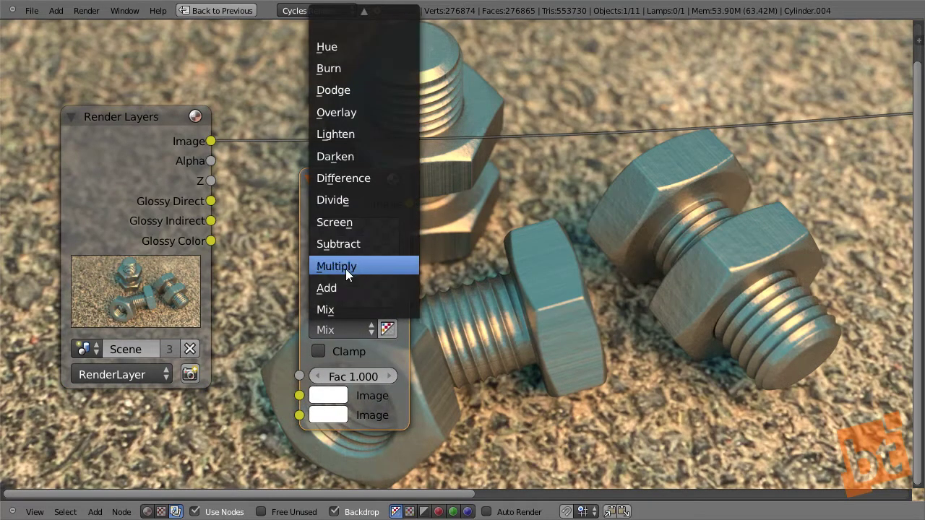
{"action": "left_click", "coordinate": [347, 268]}
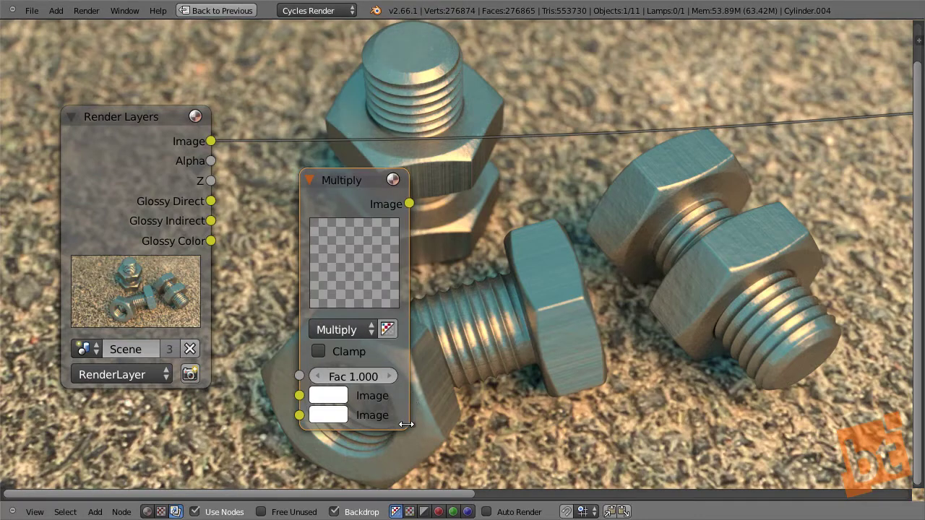
Widen the Multiply node and feed it Glossy Direct and Glossy Indirect.
{"action": "left_click_drag", "start_coordinate": [407, 423], "coordinate": [417, 388]}
{"action": "left_click_drag", "start_coordinate": [210, 201], "coordinate": [299, 405]}
{"action": "left_click_drag", "start_coordinate": [244, 262], "coordinate": [299, 381]}
{"action": "left_click_drag", "start_coordinate": [354, 185], "coordinate": [323, 61]}
Add an Add mix node taking the Multiply result and Glossy Color, previewed on the backdrop.
{"action": "key", "text": "shift+a"}
{"action": "mouse_move", "coordinate": [488, 214]}
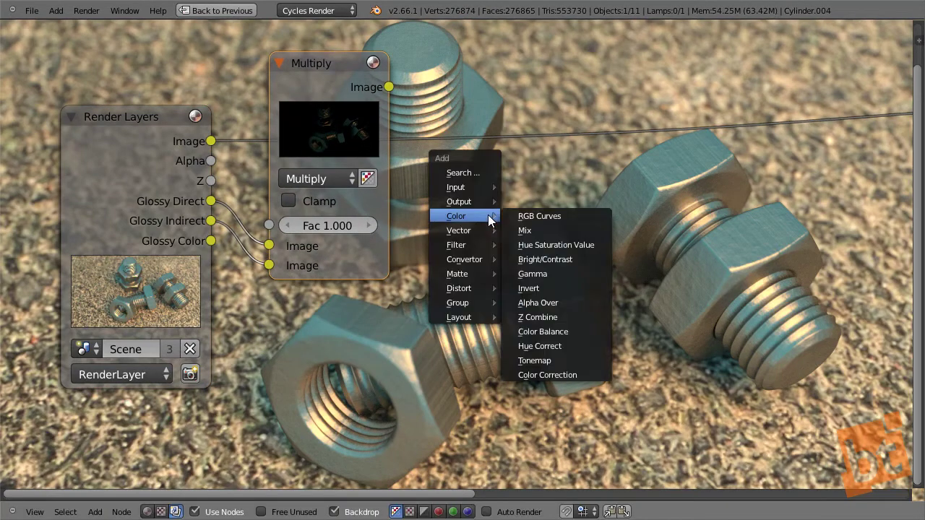
{"action": "left_click", "coordinate": [543, 227]}
{"action": "left_click", "coordinate": [589, 225]}
{"action": "left_click", "coordinate": [596, 329]}
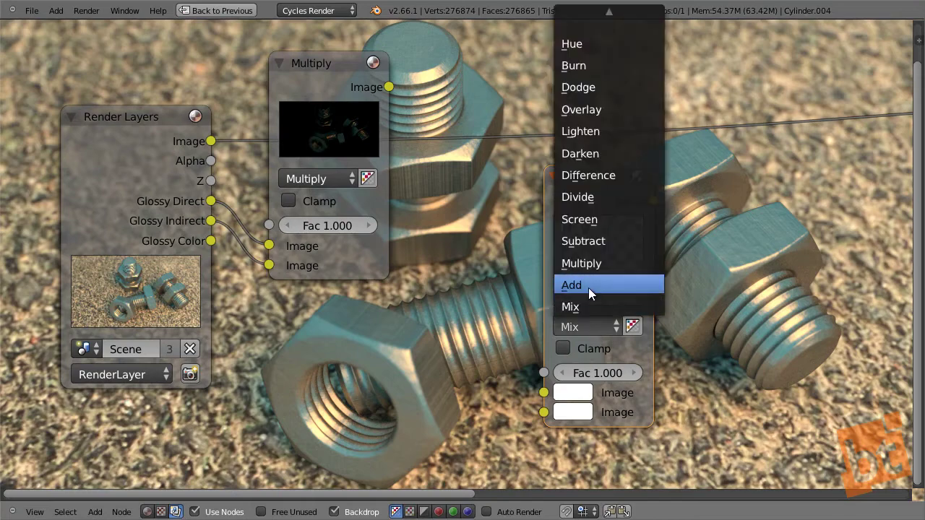
{"action": "left_click", "coordinate": [589, 288]}
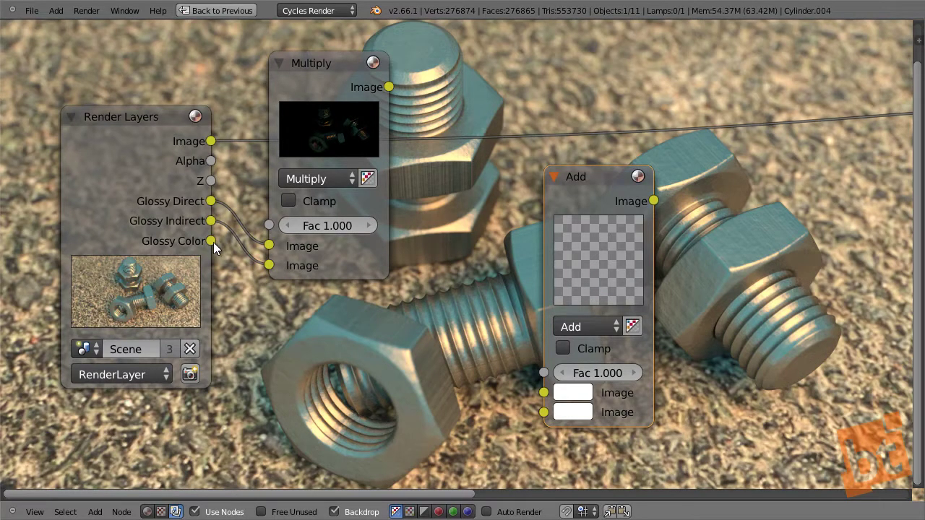
{"action": "left_click_drag", "start_coordinate": [214, 242], "coordinate": [543, 412]}
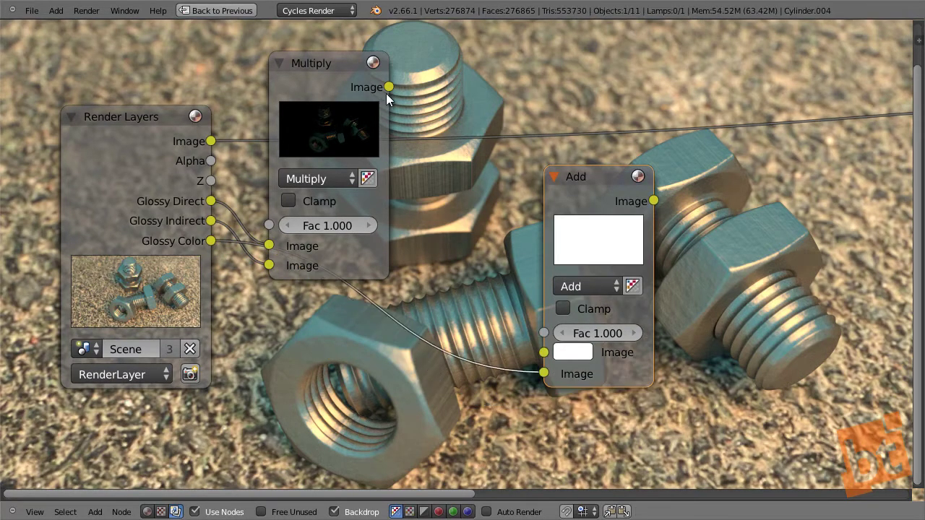
{"action": "left_click_drag", "start_coordinate": [388, 86], "coordinate": [543, 352]}
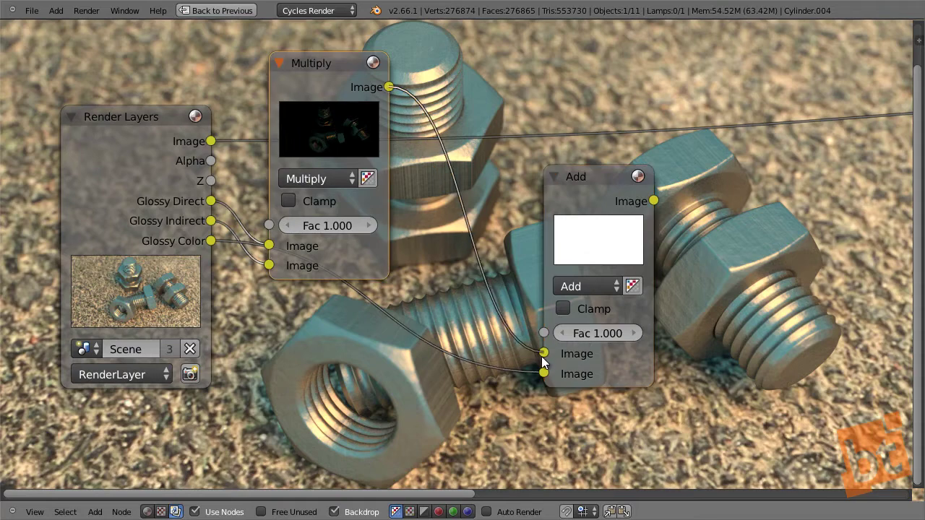
{"action": "left_click", "coordinate": [591, 179], "text": "ctrl+shift"}
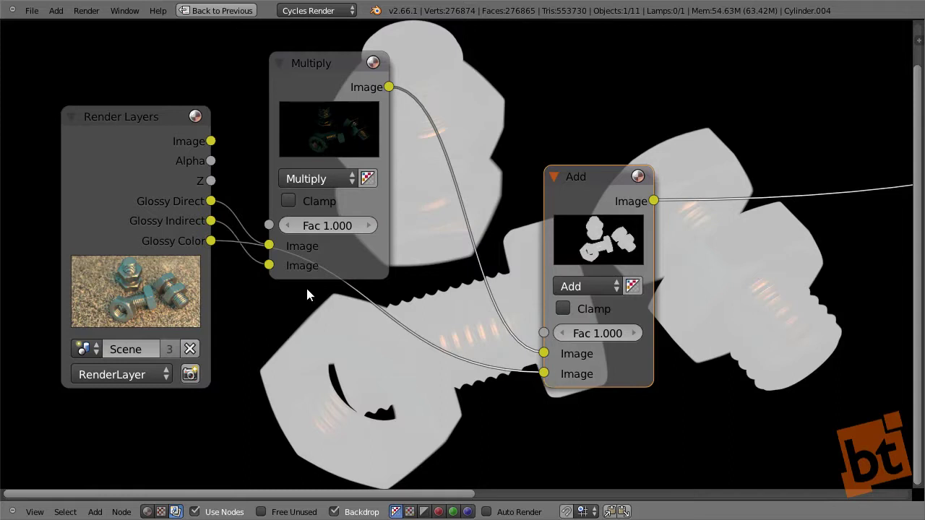
Swap blend modes: left node Adds Glossy Direct and Indirect, right node Multiplies by Glossy Color.
{"action": "left_click_drag", "start_coordinate": [316, 107], "coordinate": [382, 92]}
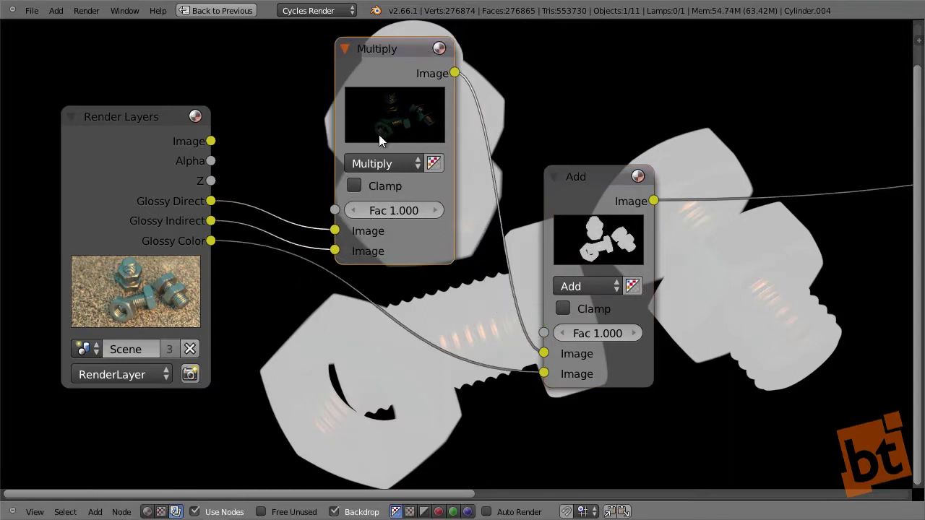
{"action": "left_click", "coordinate": [383, 163]}
{"action": "left_click", "coordinate": [385, 208]}
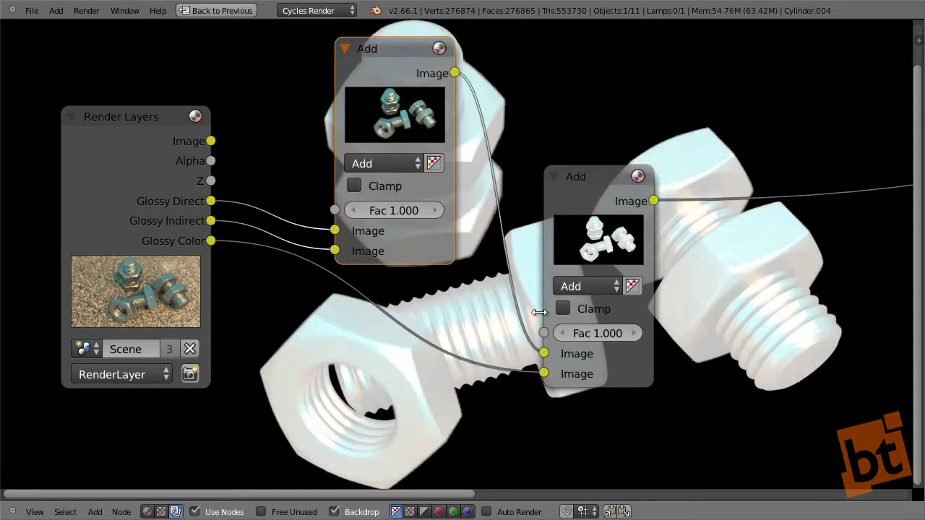
{"action": "left_click", "coordinate": [589, 286]}
{"action": "left_click", "coordinate": [592, 230]}
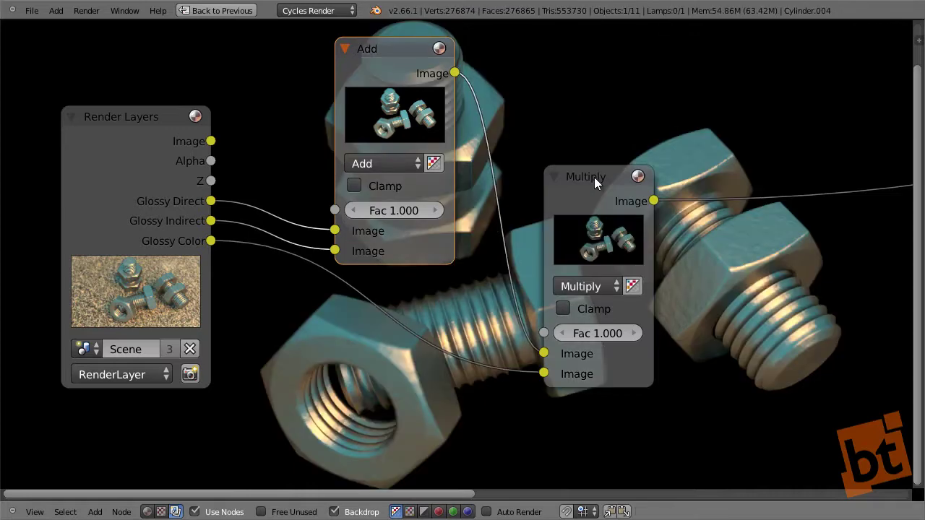
Tidy the positions of the Add and Multiply nodes and fit the node view.
{"action": "left_click_drag", "start_coordinate": [594, 177], "coordinate": [557, 141]}
{"action": "scroll", "coordinate": [462, 202], "scroll_direction": "down", "scroll_amount": 2}
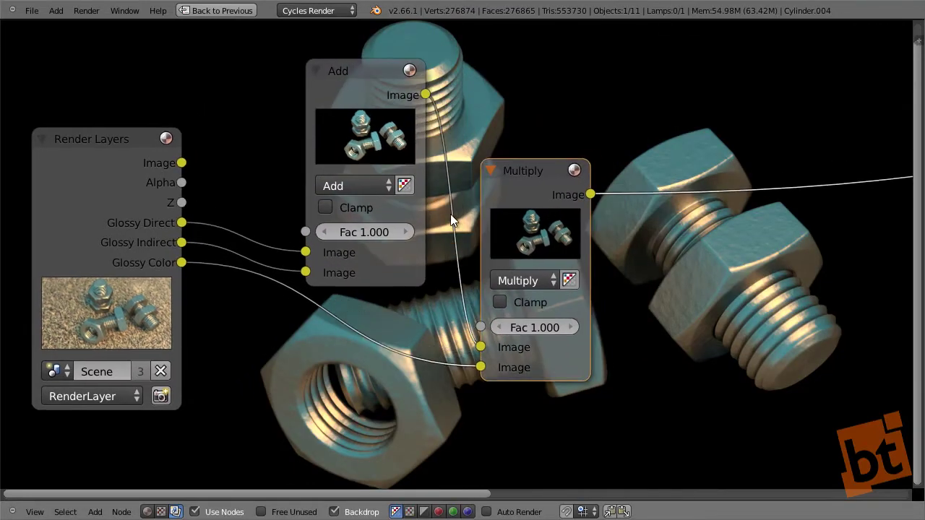
{"action": "left_click", "coordinate": [377, 86]}
{"action": "left_click_drag", "start_coordinate": [378, 86], "coordinate": [389, 59]}
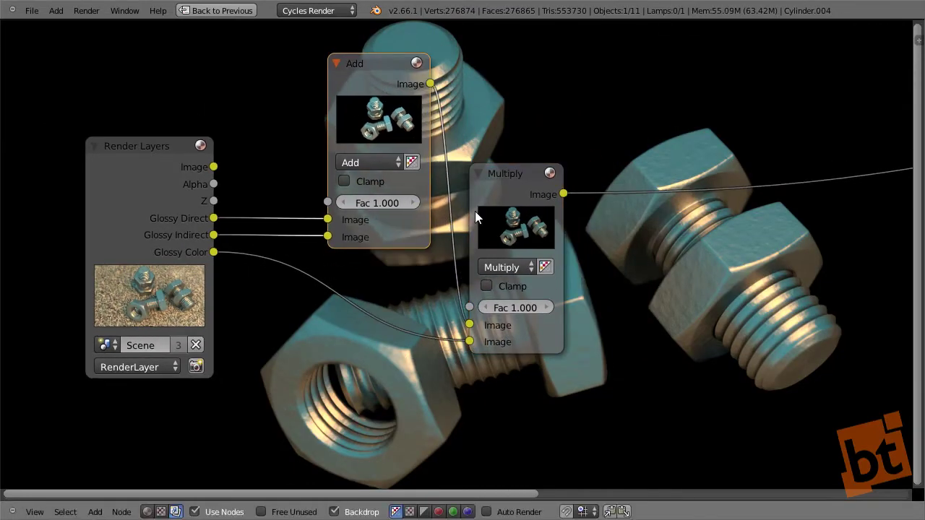
{"action": "left_click_drag", "start_coordinate": [515, 177], "coordinate": [517, 159]}
{"action": "middle_click_drag", "start_coordinate": [455, 249], "coordinate": [414, 260]}
{"action": "left_click_drag", "start_coordinate": [488, 205], "coordinate": [494, 215]}
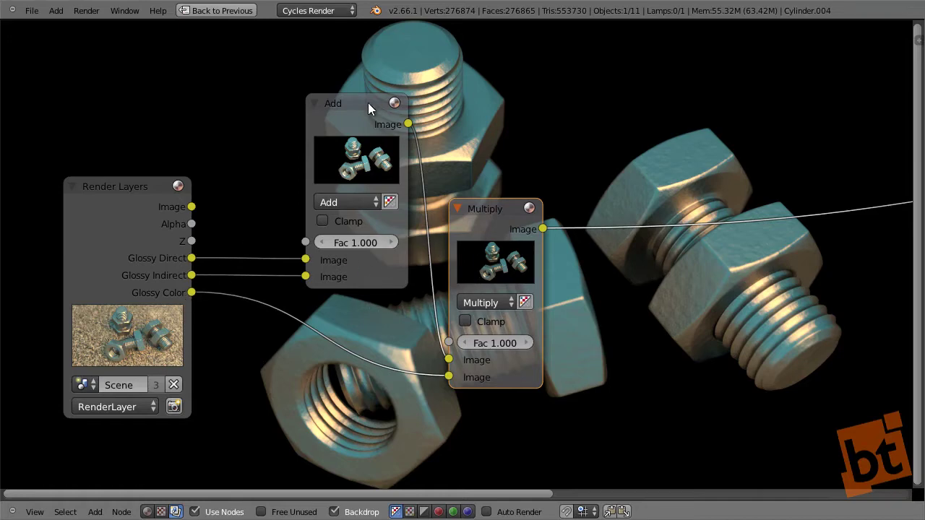
{"action": "mouse_move", "coordinate": [368, 103]}
{"action": "left_mouse_down"}
{"action": "mouse_move", "coordinate": [385, 91]}
{"action": "mouse_move", "coordinate": [369, 109]}
{"action": "mouse_move", "coordinate": [379, 101]}
{"action": "left_mouse_up"}
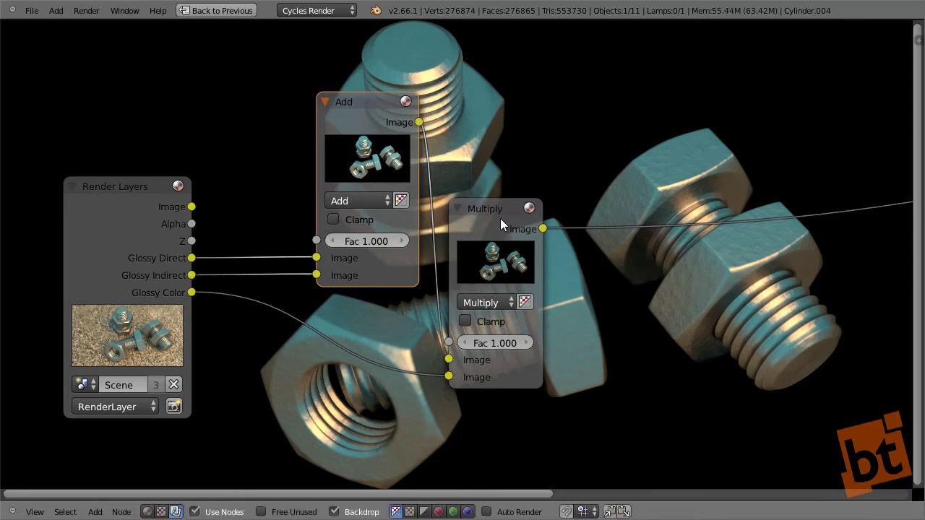
{"action": "left_click_drag", "start_coordinate": [500, 218], "coordinate": [507, 217]}
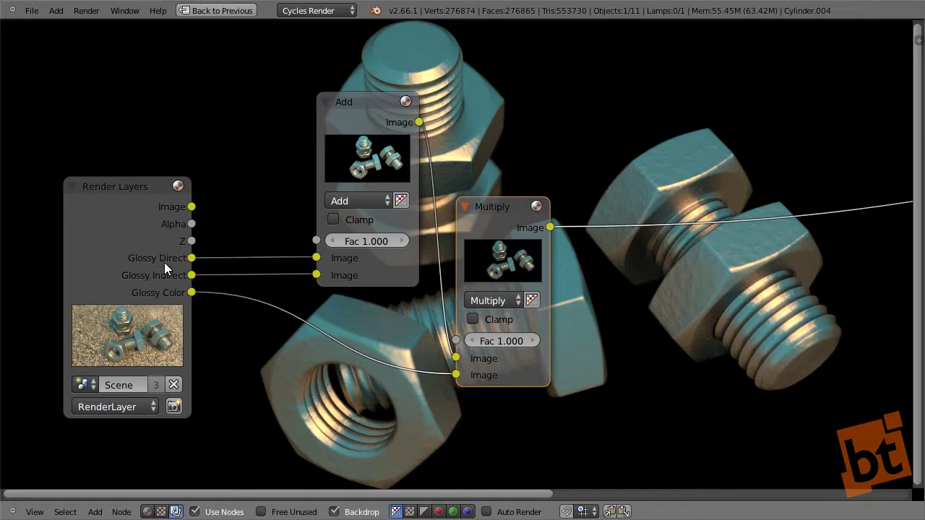
{"action": "mouse_move", "coordinate": [362, 112]}
{"action": "left_mouse_down"}
{"action": "mouse_move", "coordinate": [359, 97]}
{"action": "mouse_move", "coordinate": [352, 119]}
{"action": "left_mouse_up"}
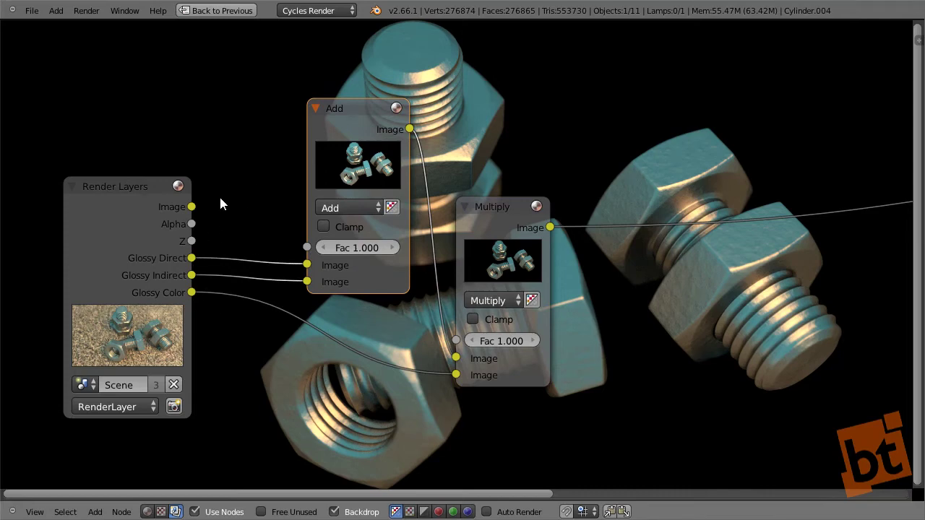
{"action": "left_click_drag", "start_coordinate": [378, 115], "coordinate": [353, 140]}
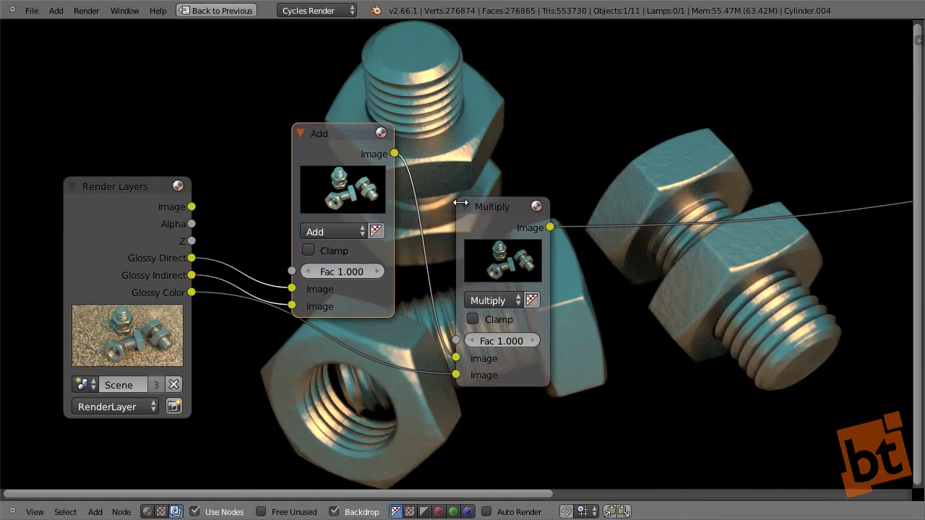
{"action": "left_click", "coordinate": [502, 210]}
{"action": "middle_click_drag", "start_coordinate": [502, 210], "coordinate": [360, 305]}
{"action": "scroll", "coordinate": [448, 268], "scroll_direction": "down", "scroll_amount": 2}
Insert an RGB Curves node on the Multiply output and bend it into an S-curve.
{"action": "key", "text": "shift+a"}
{"action": "mouse_move", "coordinate": [464, 184]}
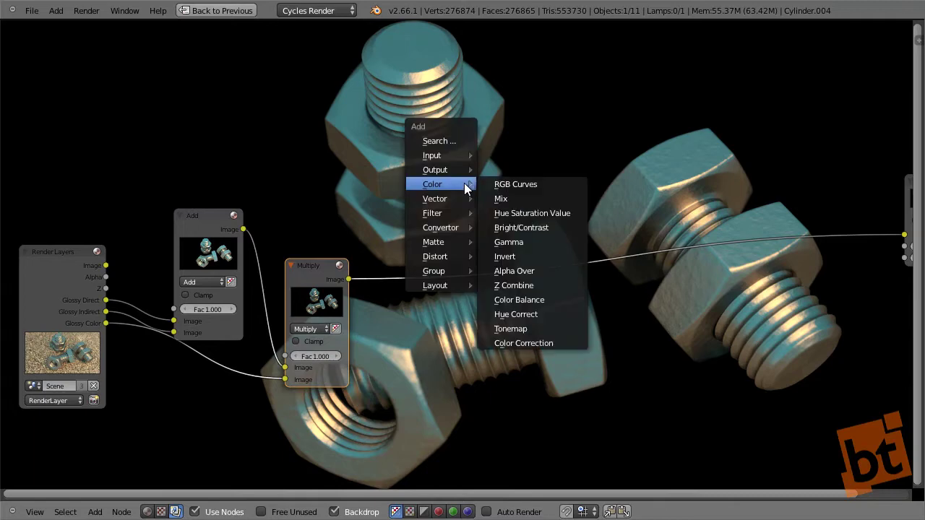
{"action": "left_click", "coordinate": [531, 183]}
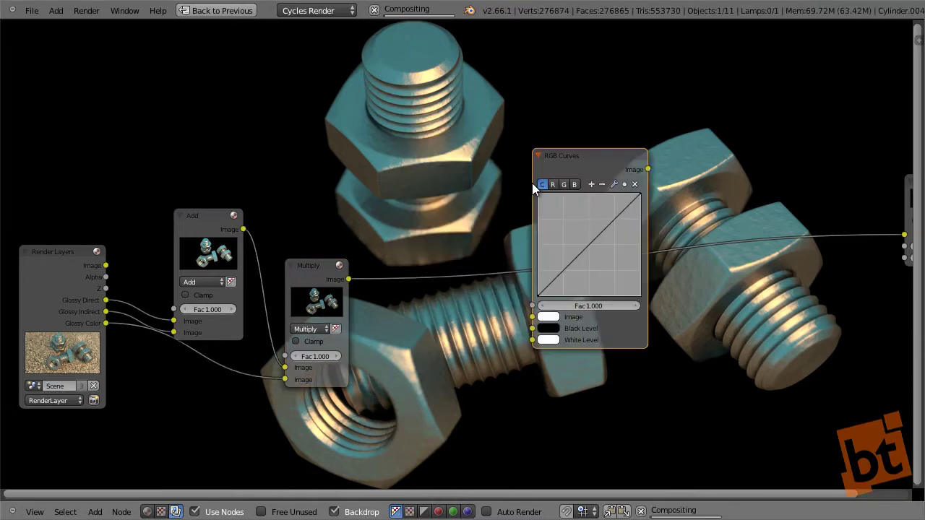
{"action": "left_click", "coordinate": [483, 198]}
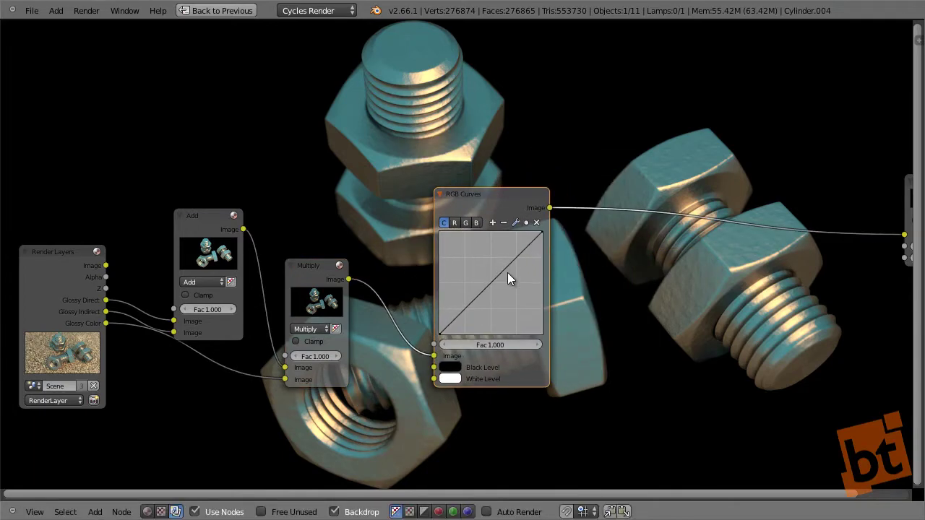
{"action": "left_click_drag", "start_coordinate": [507, 272], "coordinate": [500, 251]}
{"action": "left_click_drag", "start_coordinate": [469, 292], "coordinate": [478, 322]}
{"action": "left_click_drag", "start_coordinate": [490, 214], "coordinate": [613, 278]}
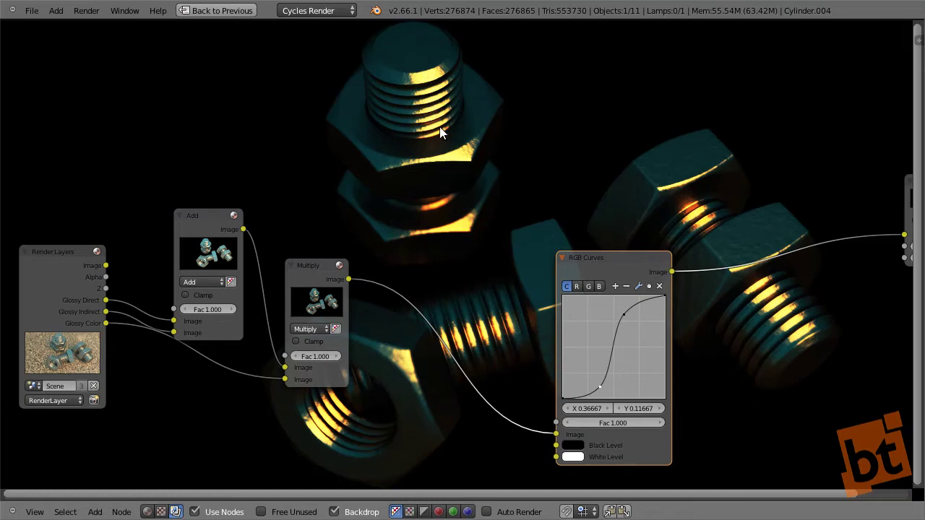
{"action": "left_click_drag", "start_coordinate": [600, 268], "coordinate": [454, 223]}
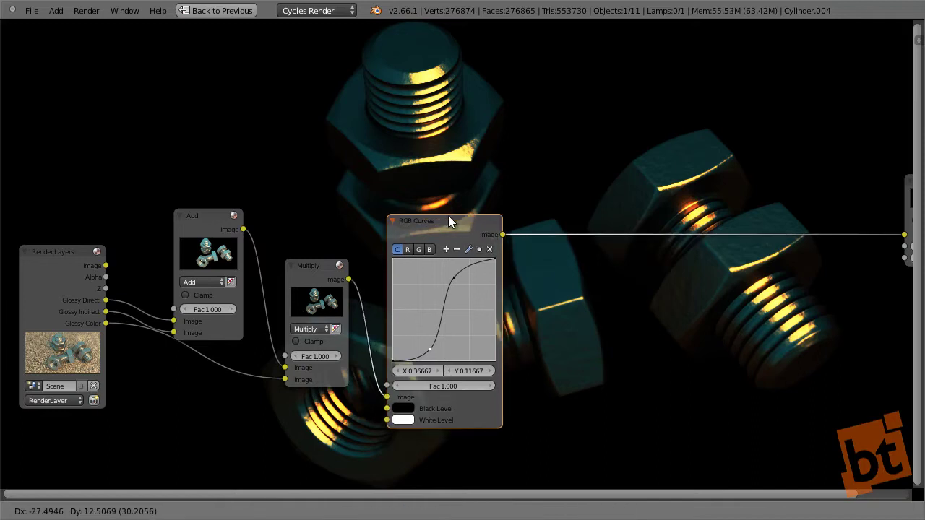
{"action": "key", "text": "shift+a"}
{"action": "mouse_move", "coordinate": [562, 170]}
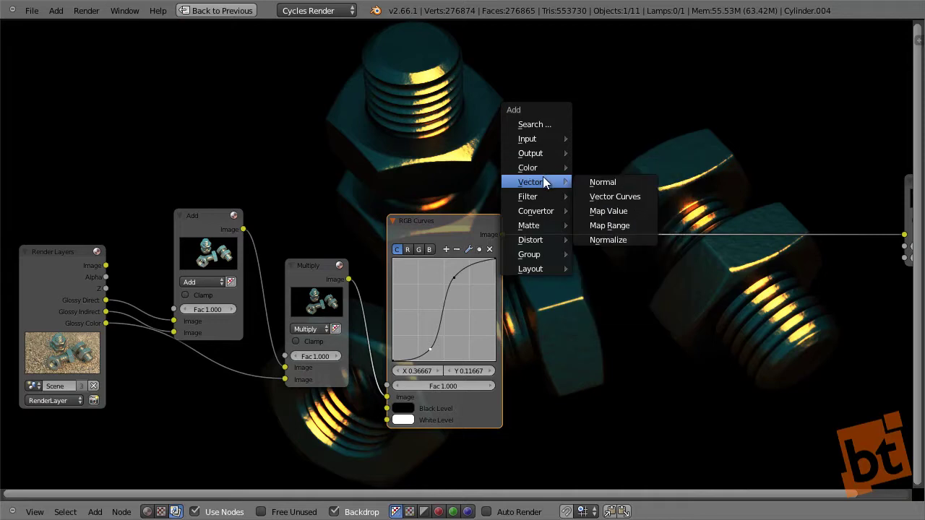
Insert a Blur node after RGB Curves, set to Relative at X 1.167% and Y 0.555%.
{"action": "mouse_move", "coordinate": [542, 199]}
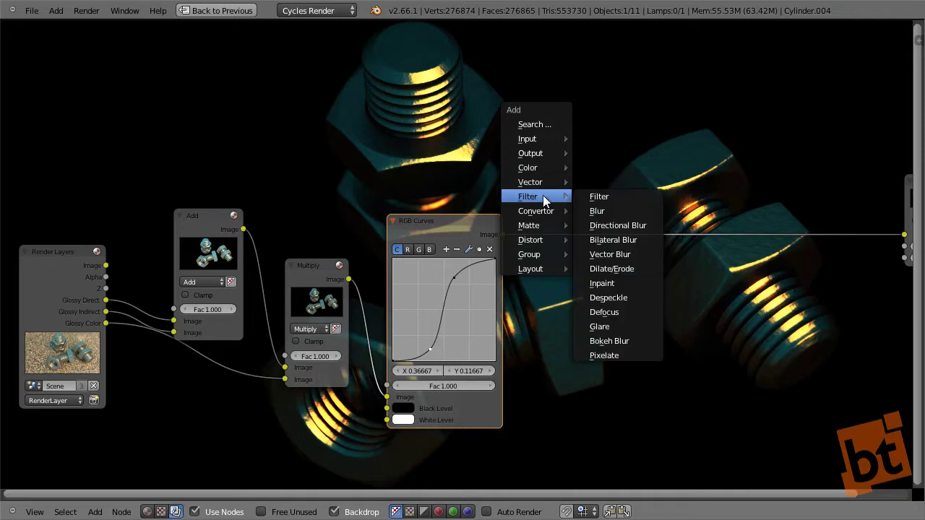
{"action": "left_click", "coordinate": [609, 212]}
{"action": "left_click", "coordinate": [583, 185]}
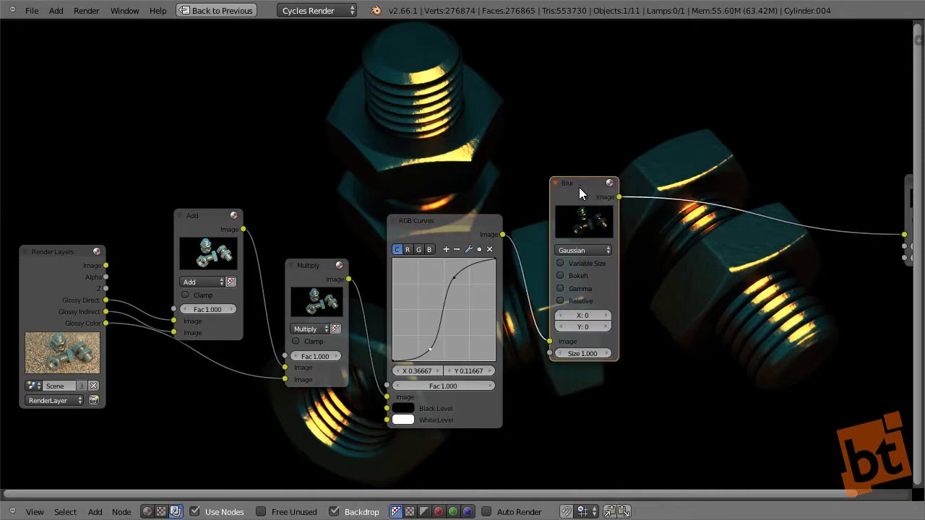
{"action": "left_click_drag", "start_coordinate": [579, 187], "coordinate": [614, 175]}
{"action": "left_click", "coordinate": [633, 298]}
{"action": "left_click", "coordinate": [633, 297]}
{"action": "left_click", "coordinate": [632, 298]}
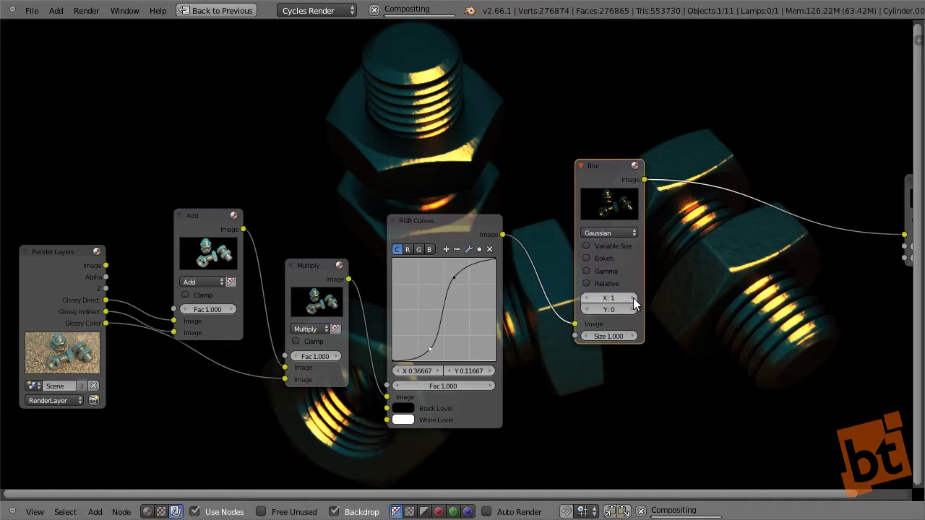
{"action": "left_click", "coordinate": [586, 283]}
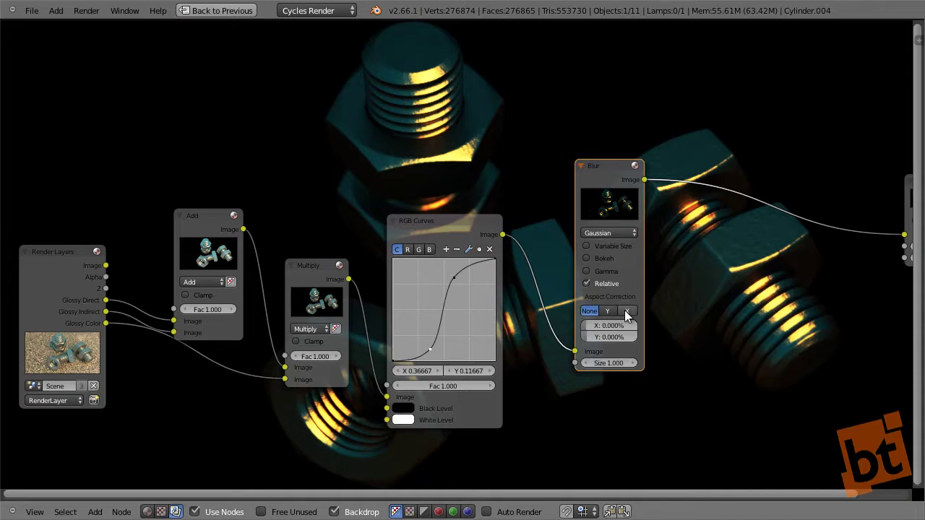
{"action": "left_click_drag", "start_coordinate": [603, 326], "coordinate": [596, 344]}
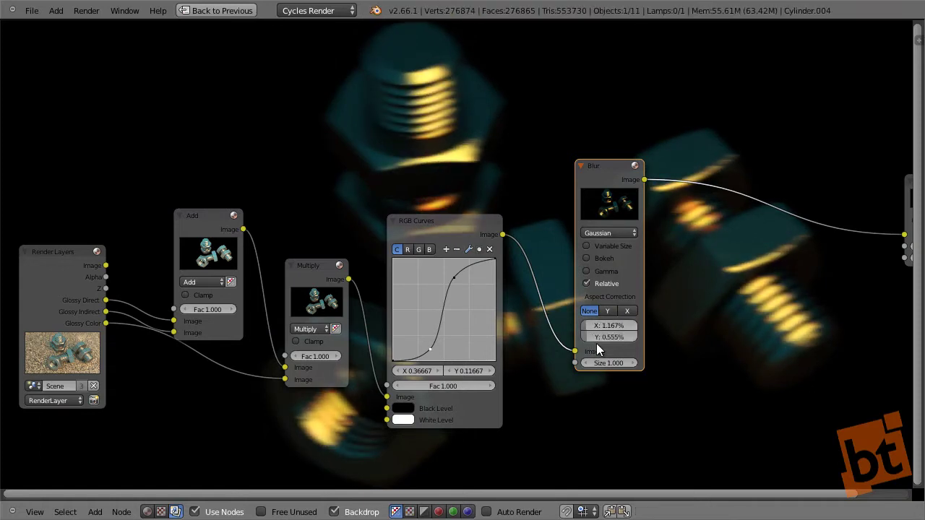
{"action": "middle_click_drag", "start_coordinate": [548, 331], "coordinate": [444, 252]}
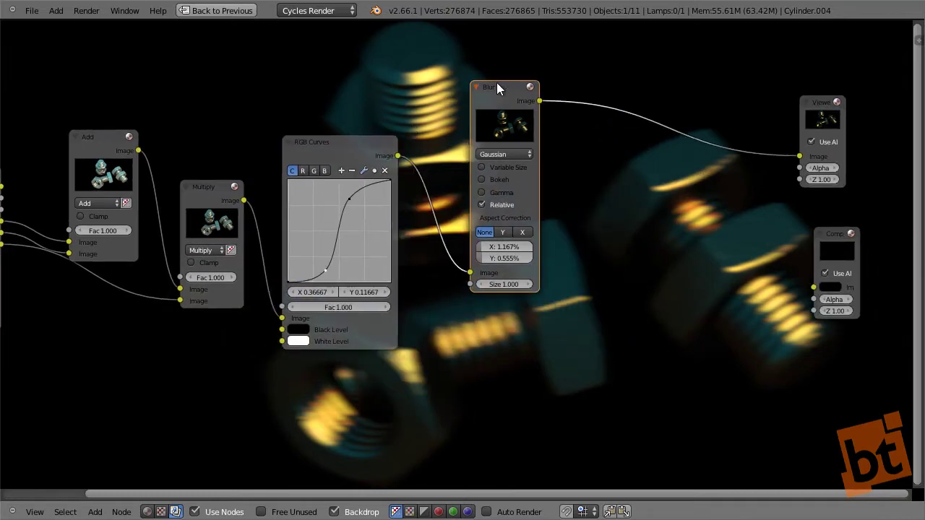
Duplicate the Blur, feed it the RGB Curves image, and preview it at X 2.444%, Y 2.667%.
{"action": "key", "text": "shift+d"}
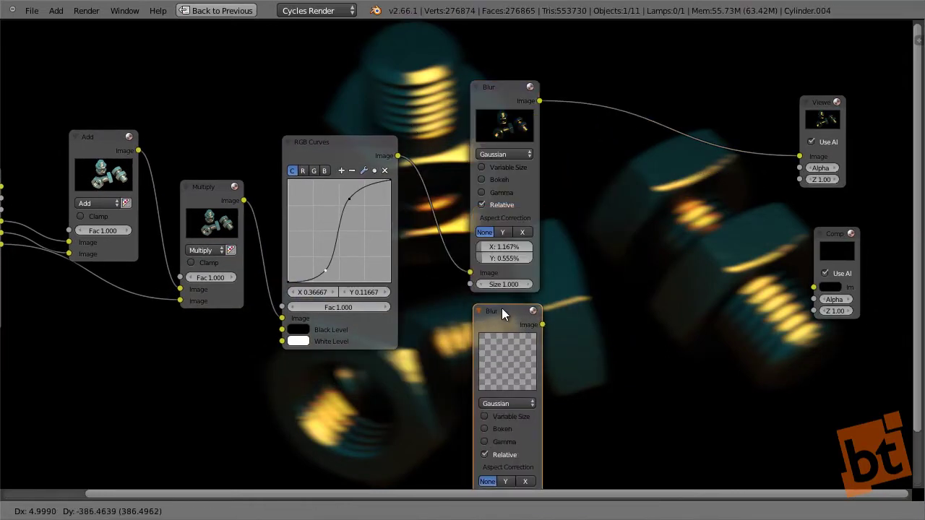
{"action": "left_click", "coordinate": [501, 308]}
{"action": "left_click_drag", "start_coordinate": [501, 86], "coordinate": [501, 48]}
{"action": "left_click_drag", "start_coordinate": [497, 317], "coordinate": [499, 271]}
{"action": "left_click_drag", "start_coordinate": [399, 156], "coordinate": [473, 477]}
{"action": "left_click", "coordinate": [504, 267], "text": "ctrl+shift"}
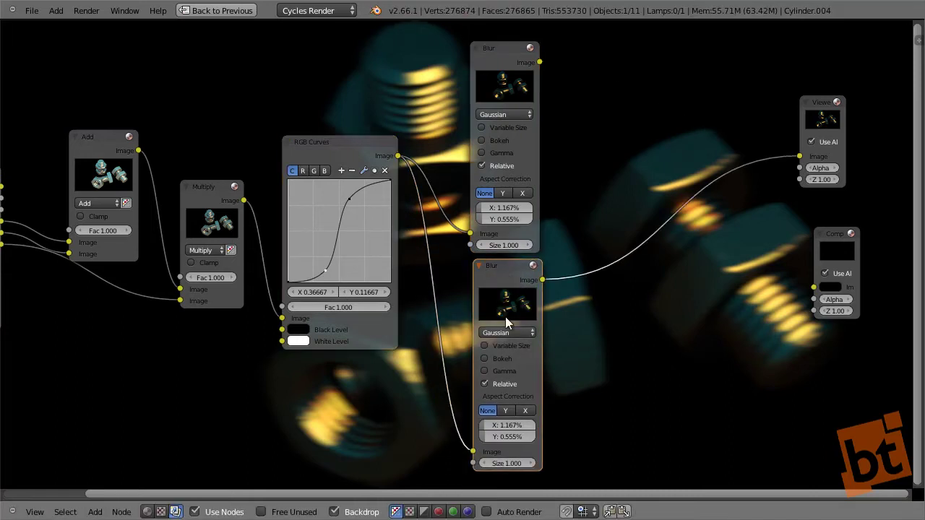
{"action": "mouse_move", "coordinate": [502, 427]}
{"action": "left_mouse_down"}
{"action": "mouse_move", "coordinate": [514, 429]}
{"action": "mouse_move", "coordinate": [485, 444]}
{"action": "mouse_move", "coordinate": [507, 444]}
{"action": "left_mouse_up"}
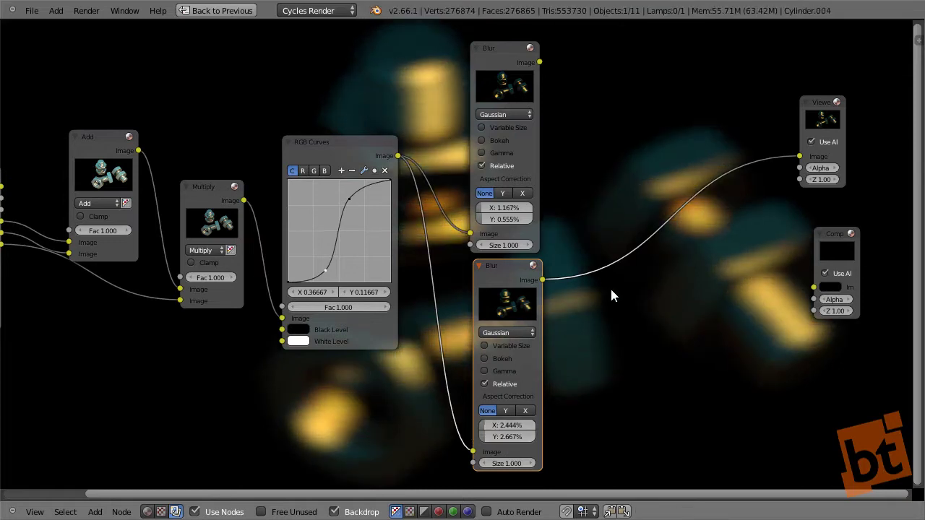
{"action": "middle_click_drag", "start_coordinate": [611, 296], "coordinate": [471, 366]}
{"action": "left_click_drag", "start_coordinate": [677, 230], "coordinate": [735, 109]}
{"action": "key", "text": "shift+a"}
Insert a Mix node into the link between the blur and the Viewer.
{"action": "mouse_move", "coordinate": [438, 91]}
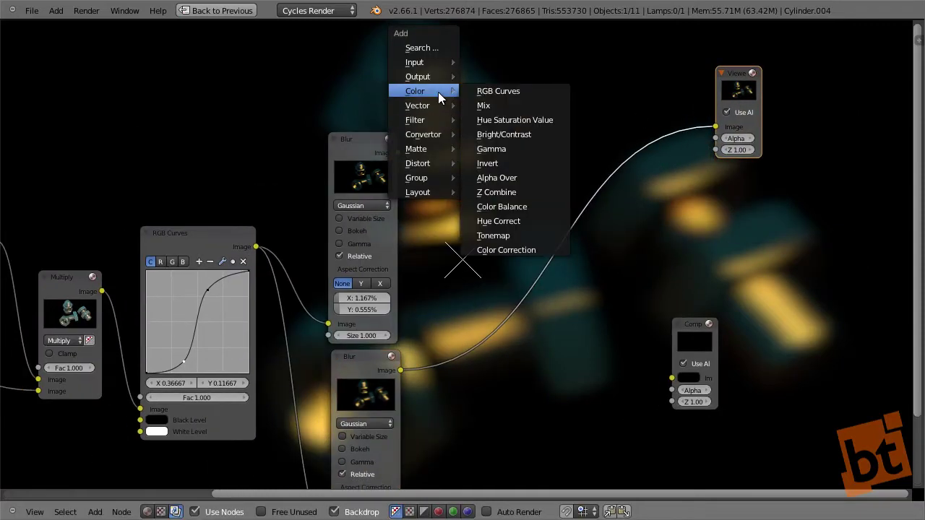
{"action": "left_click", "coordinate": [506, 106]}
{"action": "left_click", "coordinate": [562, 157]}
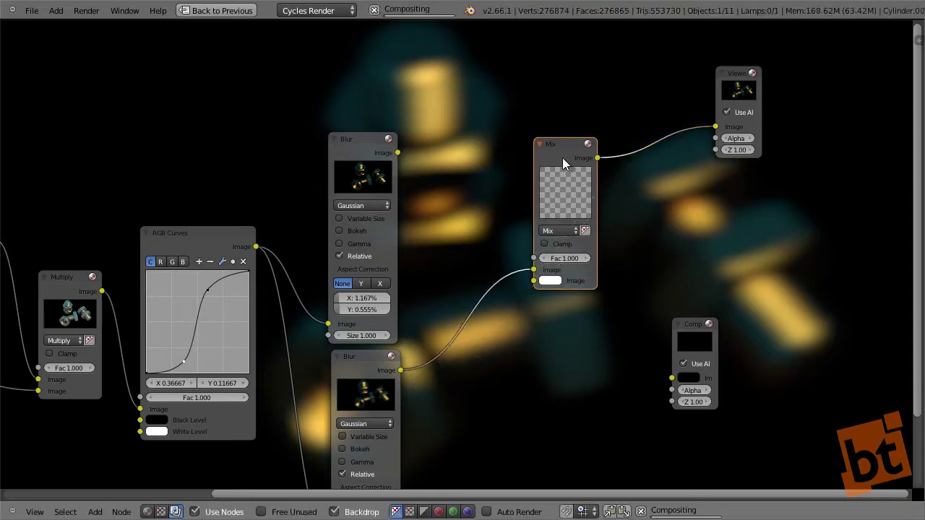
{"action": "left_click_drag", "start_coordinate": [562, 157], "coordinate": [531, 220]}
{"action": "key", "text": "shift+a"}
{"action": "mouse_move", "coordinate": [490, 118]}
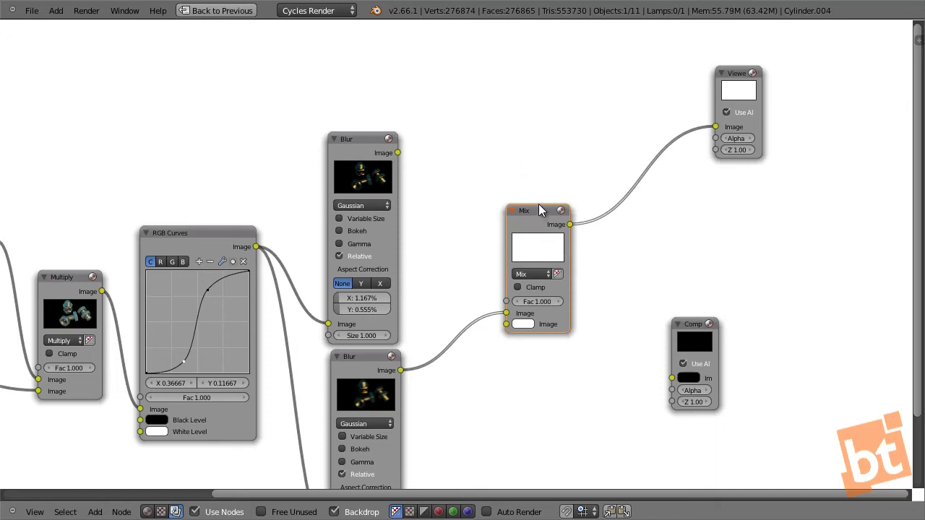
{"action": "left_click_drag", "start_coordinate": [538, 209], "coordinate": [546, 189]}
Wire both Blur outputs into the Mix node's image inputs and set its blend mode to Add.
{"action": "left_click_drag", "start_coordinate": [515, 292], "coordinate": [516, 304]}
{"action": "left_click_drag", "start_coordinate": [397, 152], "coordinate": [520, 295]}
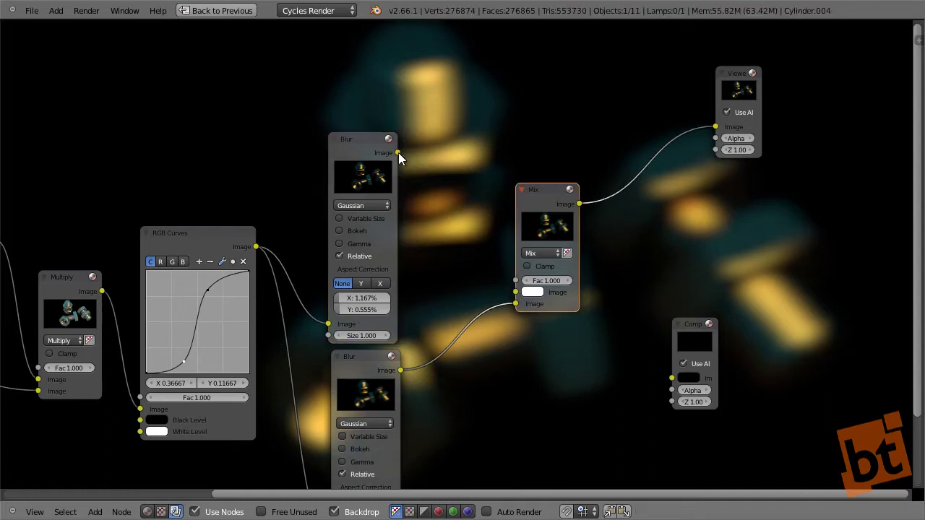
{"action": "left_click_drag", "start_coordinate": [398, 152], "coordinate": [515, 292]}
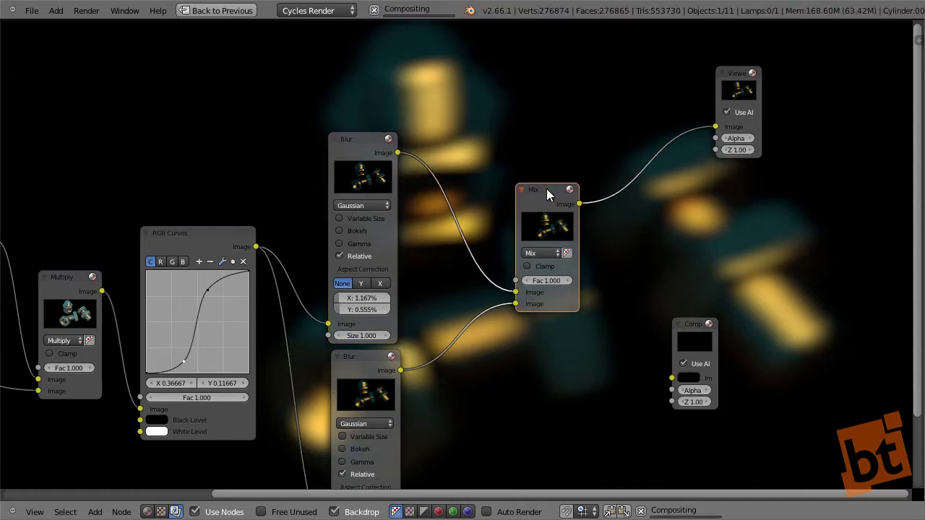
{"action": "left_click", "coordinate": [545, 253]}
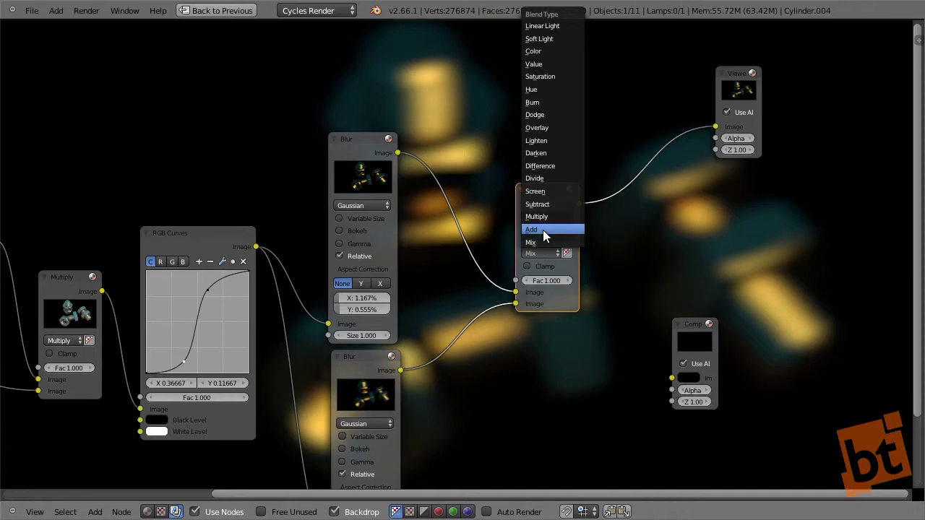
{"action": "left_click", "coordinate": [543, 229]}
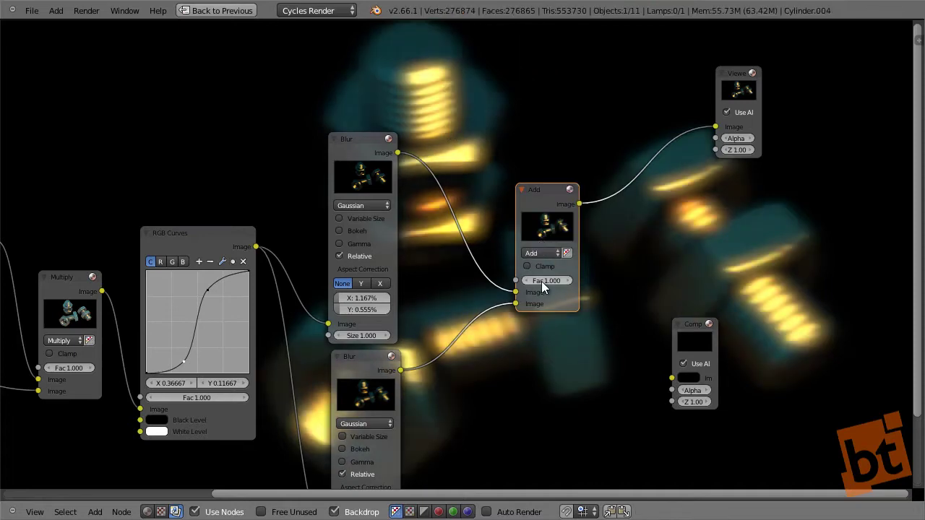
{"action": "left_click_drag", "start_coordinate": [539, 194], "coordinate": [520, 186]}
{"action": "middle_click_drag", "start_coordinate": [592, 135], "coordinate": [605, 212]}
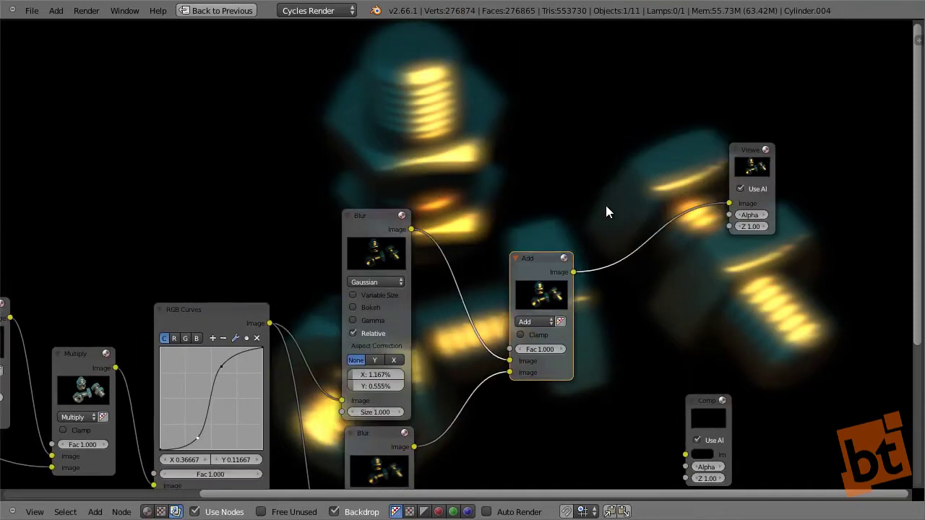
{"action": "scroll", "coordinate": [606, 206], "scroll_direction": "down", "scroll_amount": 1}
{"action": "middle_click_drag", "start_coordinate": [123, 297], "coordinate": [296, 277]}
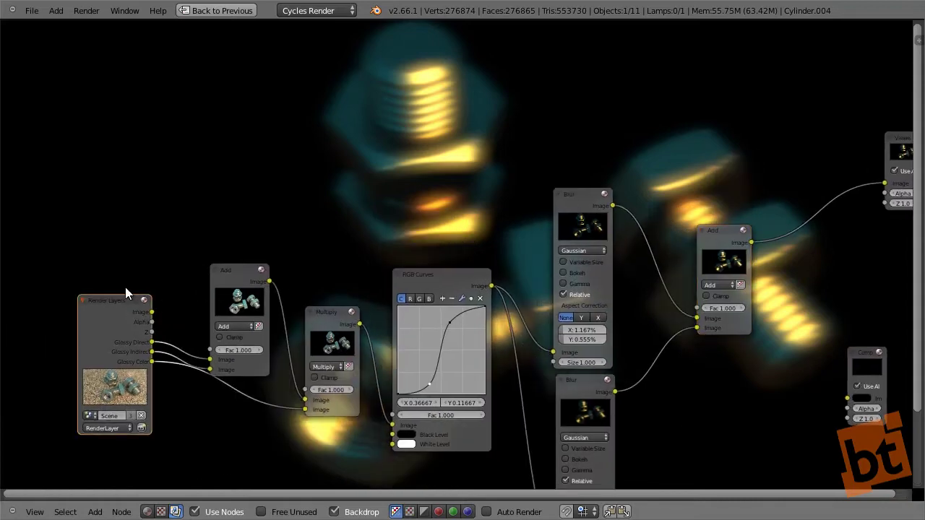
Duplicate the Add node onto the Viewer link, with the blur glow in its second input.
{"action": "left_click_drag", "start_coordinate": [125, 286], "coordinate": [115, 130]}
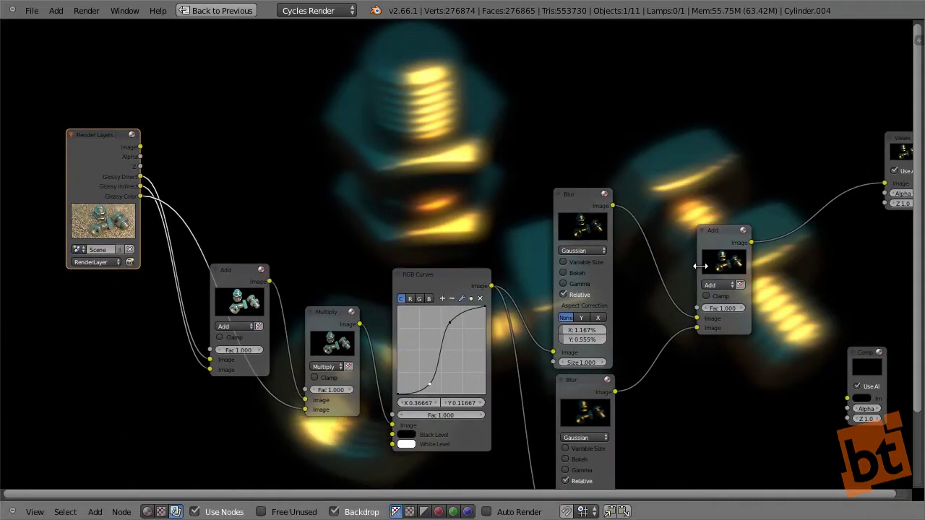
{"action": "middle_click_drag", "start_coordinate": [870, 186], "coordinate": [680, 220]}
{"action": "left_click_drag", "start_coordinate": [726, 180], "coordinate": [817, 114]}
{"action": "left_click", "coordinate": [530, 267]}
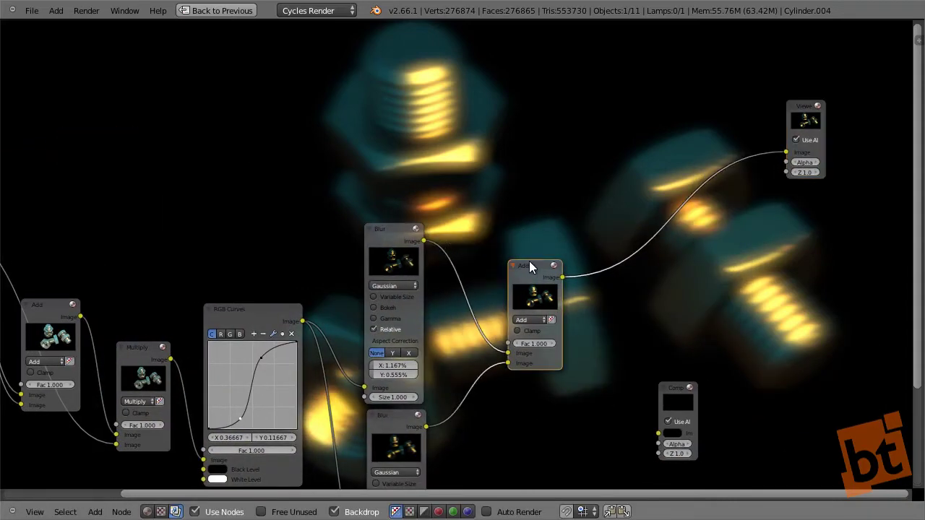
{"action": "key", "text": "shift+d"}
{"action": "left_click", "coordinate": [653, 168]}
{"action": "left_click_drag", "start_coordinate": [651, 160], "coordinate": [647, 114]}
{"action": "left_click_drag", "start_coordinate": [626, 201], "coordinate": [626, 211]}
Connect the Render Layers image to the top Add node's first input and set Fac 0.700.
{"action": "scroll", "coordinate": [537, 219], "scroll_direction": "left", "scroll_amount": 5, "text": "ctrl"}
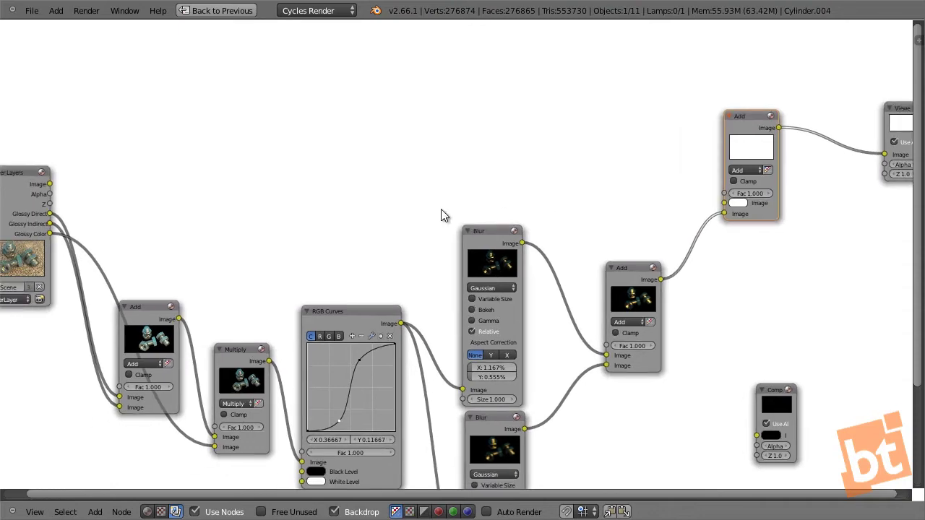
{"action": "left_click_drag", "start_coordinate": [53, 187], "coordinate": [724, 204]}
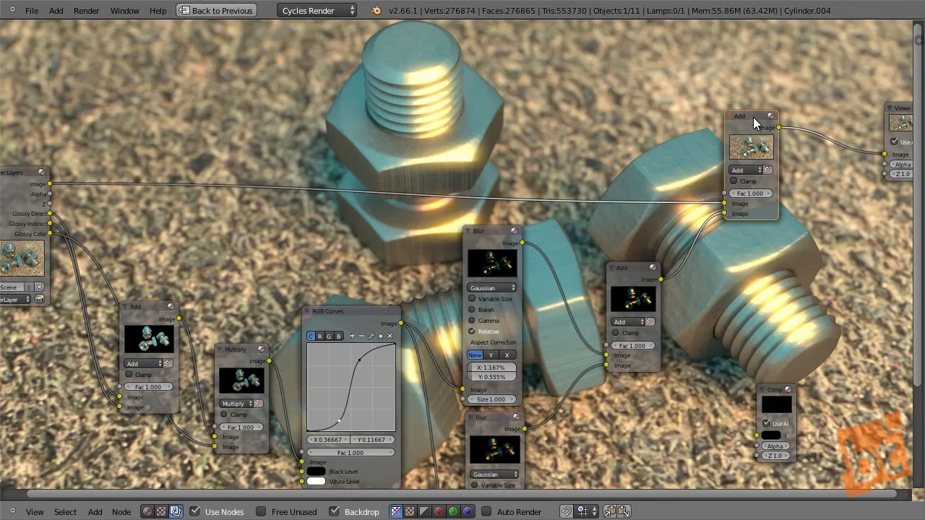
{"action": "scroll", "coordinate": [744, 133], "scroll_direction": "down", "scroll_amount": 1}
{"action": "scroll", "coordinate": [740, 139], "scroll_direction": "down", "scroll_amount": 1}
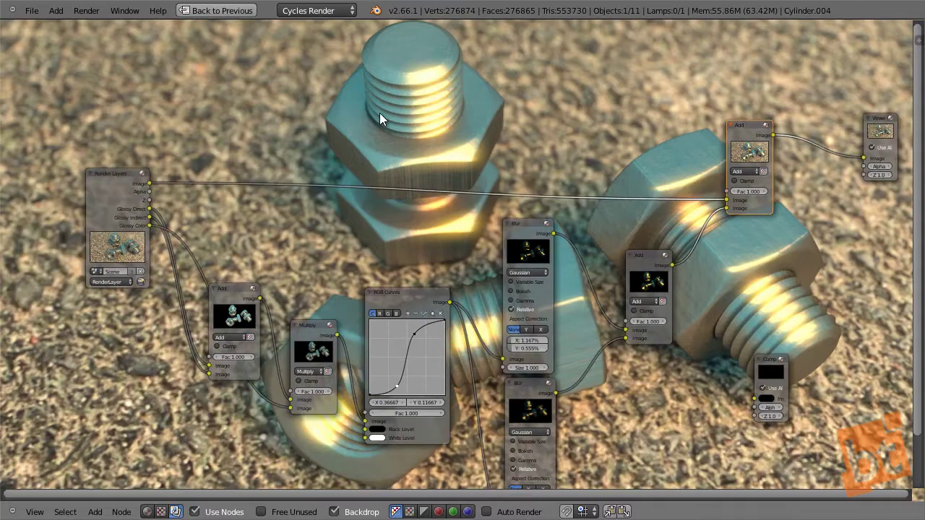
{"action": "left_click", "coordinate": [746, 128]}
{"action": "scroll", "coordinate": [656, 331], "scroll_direction": "up", "scroll_amount": 3}
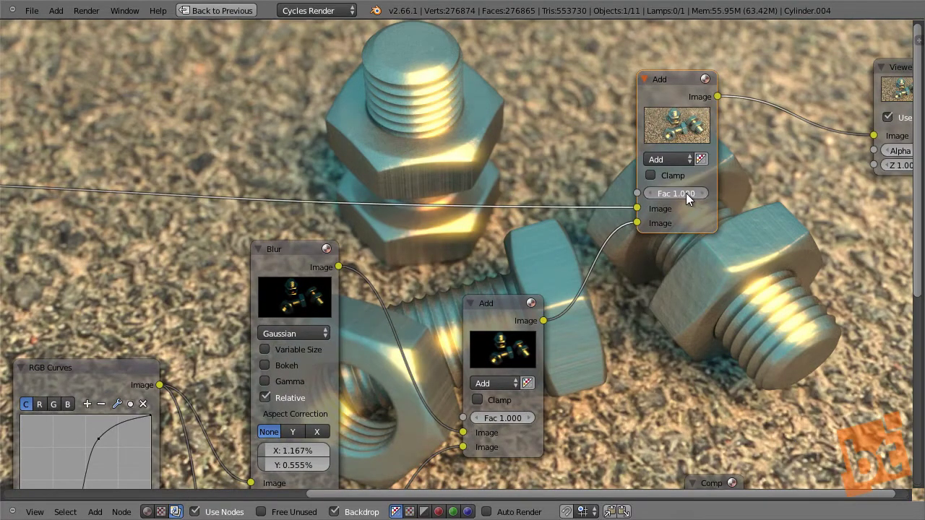
{"action": "scroll", "coordinate": [685, 192], "scroll_direction": "down", "scroll_amount": 2, "text": "ctrl"}
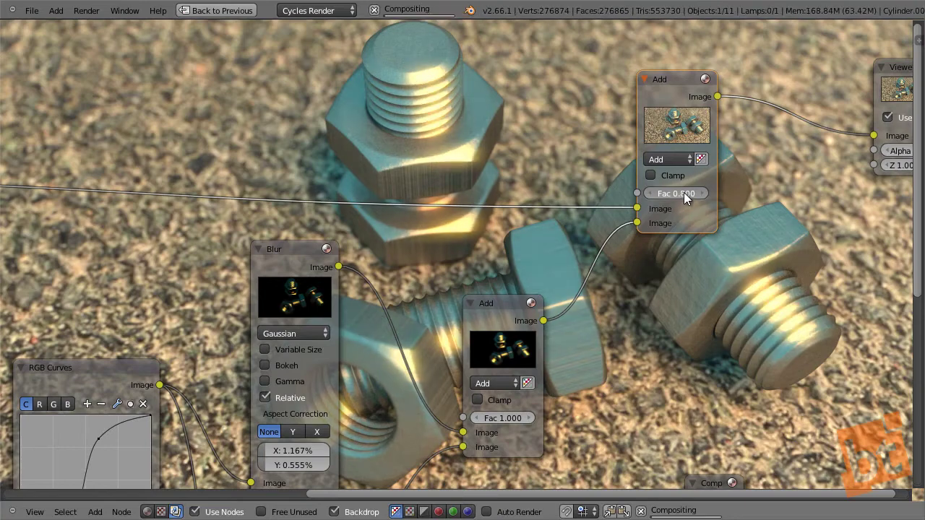
{"action": "scroll", "coordinate": [683, 192], "scroll_direction": "down", "scroll_amount": 1, "text": "ctrl"}
{"action": "middle_click_drag", "start_coordinate": [510, 357], "coordinate": [549, 315]}
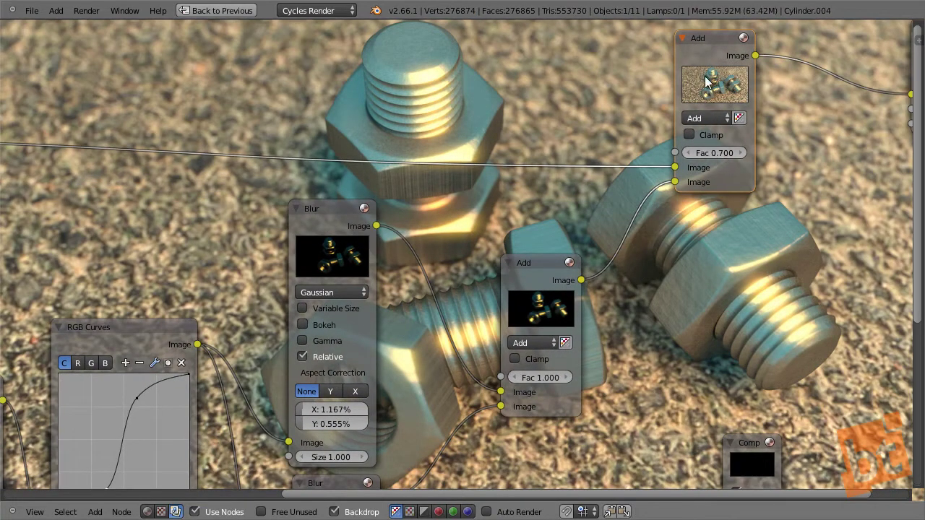
{"action": "scroll", "coordinate": [534, 377], "scroll_direction": "down", "scroll_amount": 8, "text": "ctrl"}
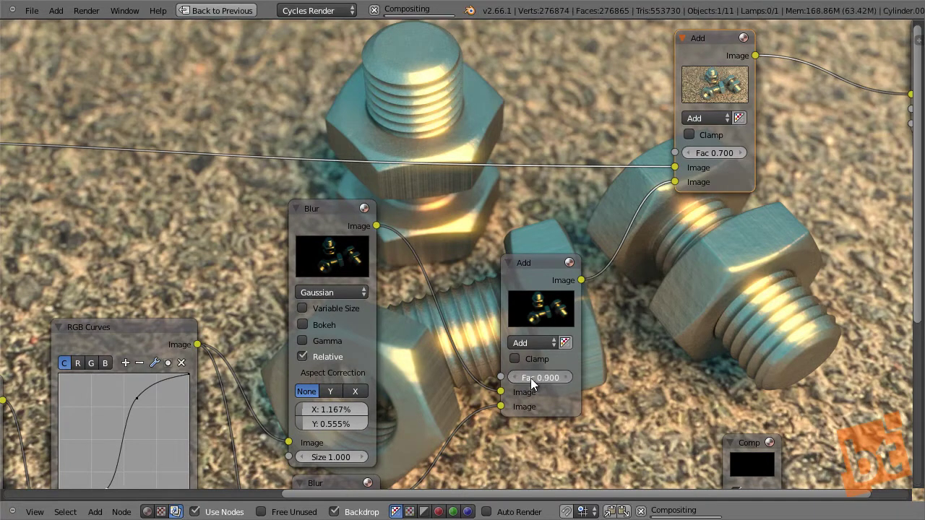
{"action": "scroll", "coordinate": [527, 378], "scroll_direction": "up", "scroll_amount": 11, "text": "ctrl"}
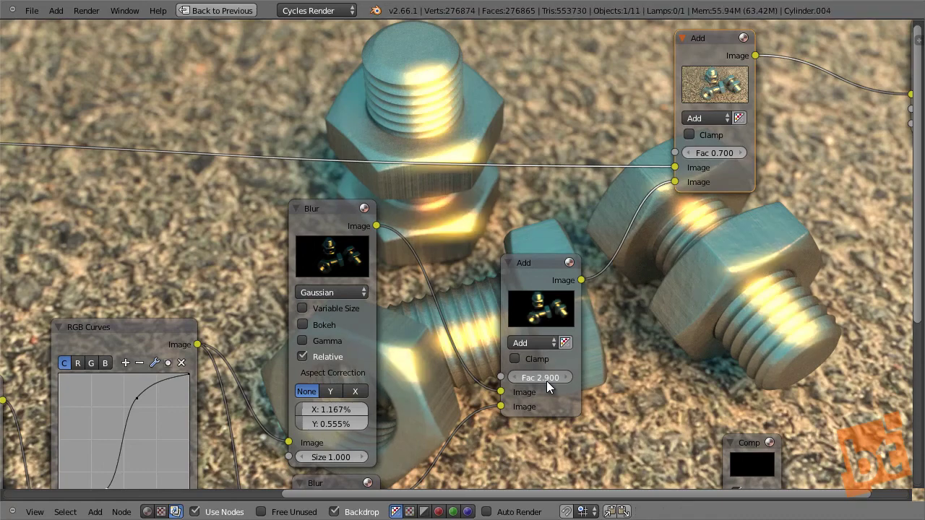
{"action": "scroll", "coordinate": [542, 379], "scroll_direction": "down", "scroll_amount": 4, "text": "ctrl"}
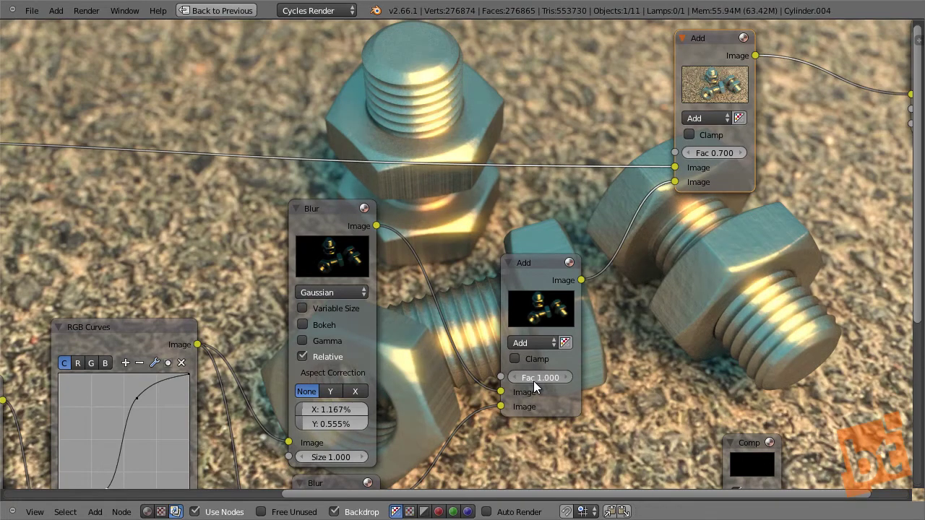
{"action": "scroll", "coordinate": [533, 381], "scroll_direction": "up", "scroll_amount": 1, "text": "ctrl"}
Widen the lower Gaussian Blur to X 5.167%, keeping Y at 4.055%.
{"action": "middle_click_drag", "start_coordinate": [446, 378], "coordinate": [432, 243]}
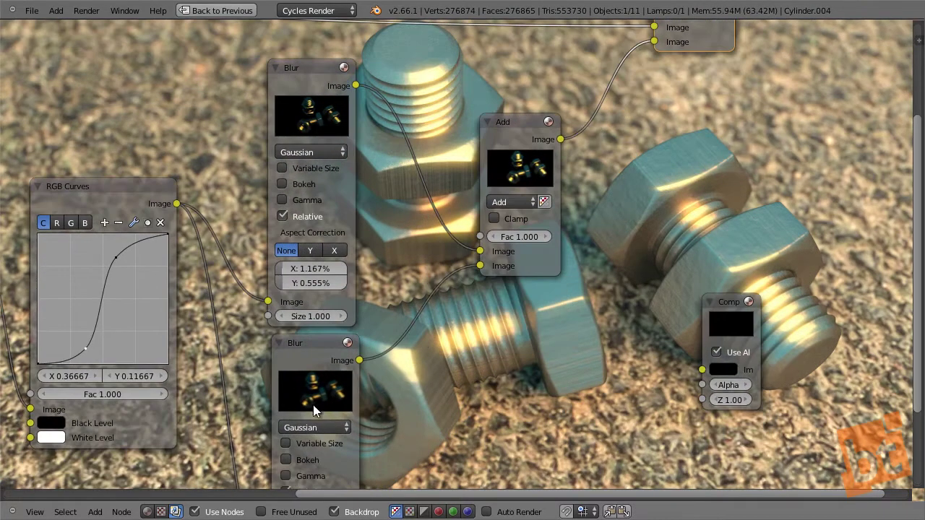
{"action": "middle_click_drag", "start_coordinate": [320, 403], "coordinate": [190, 321]}
{"action": "middle_click_drag", "start_coordinate": [174, 434], "coordinate": [166, 446]}
{"action": "left_click_drag", "start_coordinate": [166, 447], "coordinate": [182, 465]}
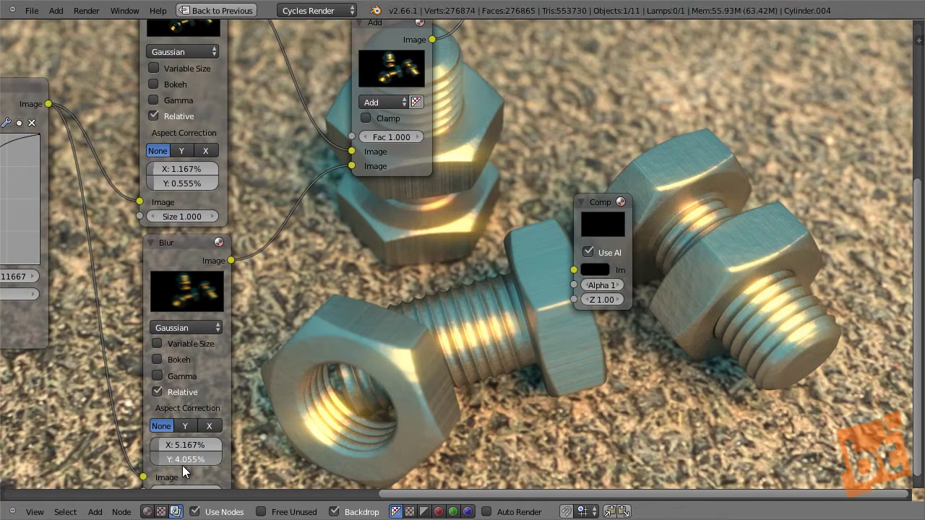
Move the Viewer and Composite nodes to the upper right of the node graph.
{"action": "middle_click_drag", "start_coordinate": [384, 192], "coordinate": [462, 350]}
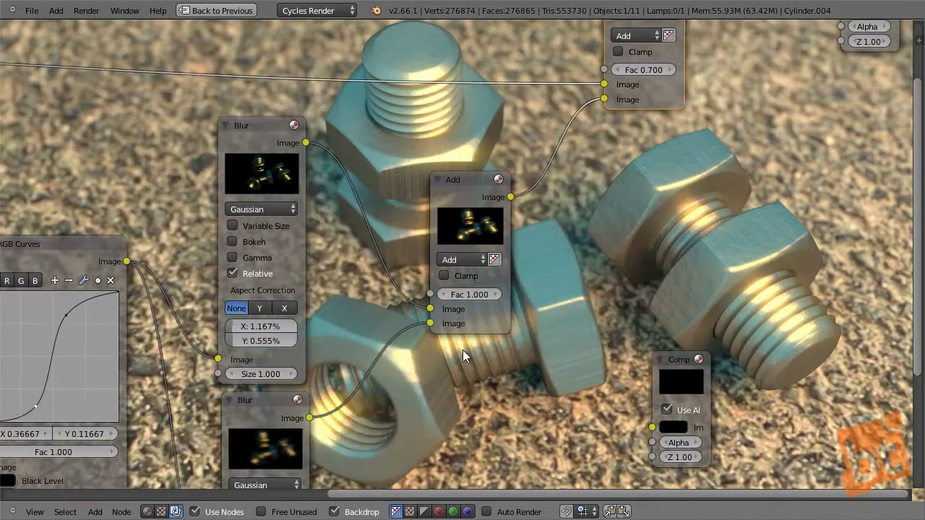
{"action": "scroll", "coordinate": [522, 341], "scroll_direction": "down", "scroll_amount": 6}
{"action": "middle_click_drag", "start_coordinate": [544, 291], "coordinate": [423, 240]}
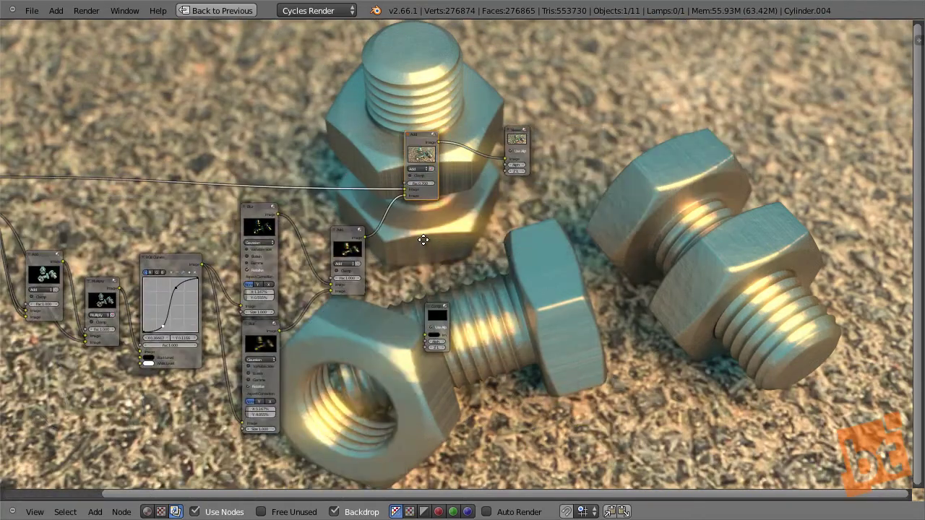
{"action": "left_click_drag", "start_coordinate": [521, 134], "coordinate": [784, 94]}
{"action": "left_click_drag", "start_coordinate": [431, 319], "coordinate": [775, 174]}
Insert an RGB Curves node on the Add-to-Viewer link and lift its combined curve to brighten.
{"action": "key", "text": "shift+a"}
{"action": "mouse_move", "coordinate": [542, 167]}
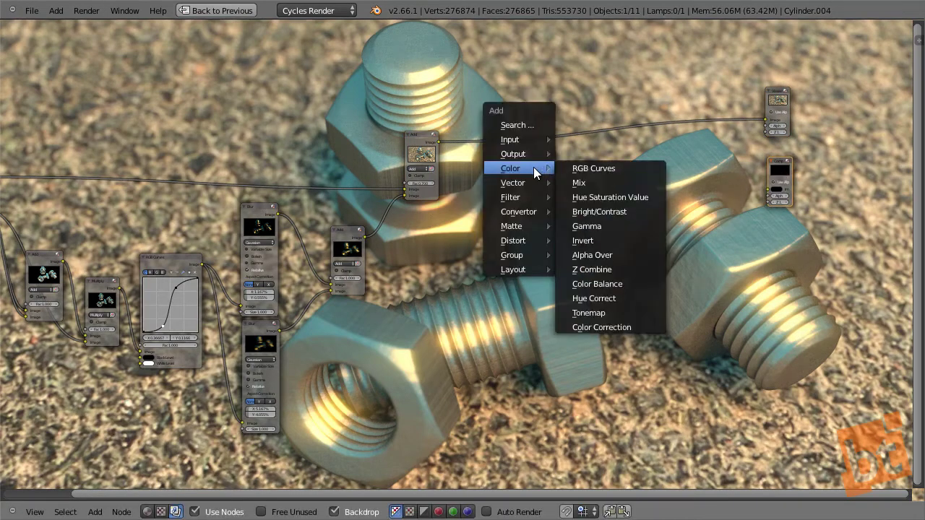
{"action": "left_click", "coordinate": [588, 168]}
{"action": "left_click", "coordinate": [548, 126]}
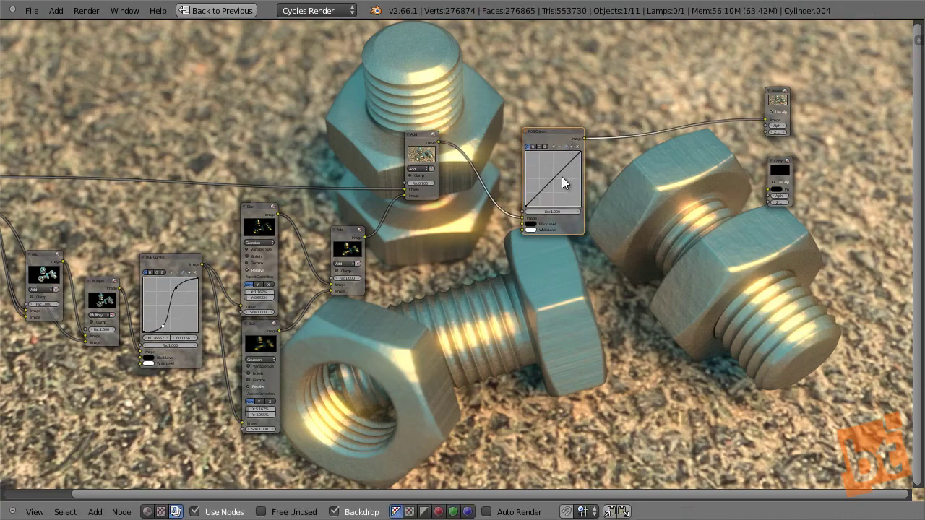
{"action": "scroll", "coordinate": [561, 176], "scroll_direction": "up", "scroll_amount": 2}
{"action": "scroll", "coordinate": [560, 177], "scroll_direction": "down", "scroll_amount": 2}
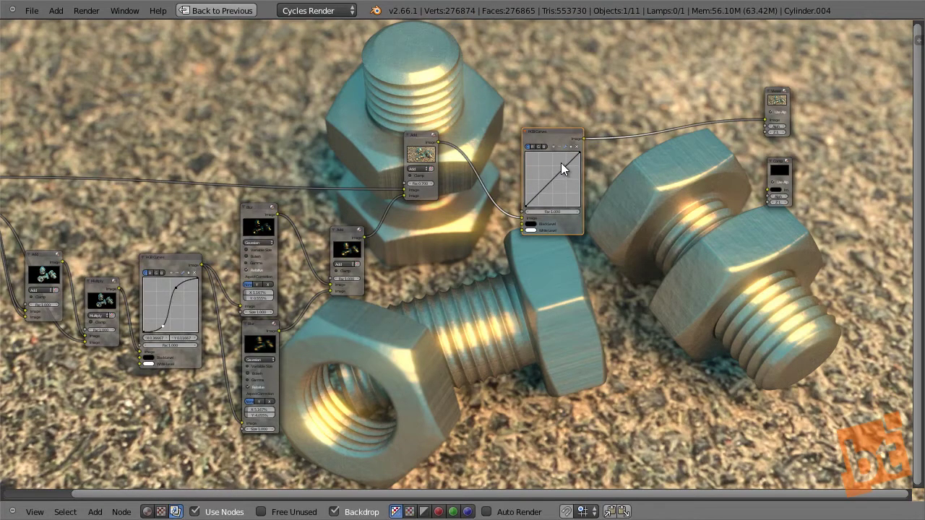
{"action": "left_click_drag", "start_coordinate": [563, 169], "coordinate": [543, 194]}
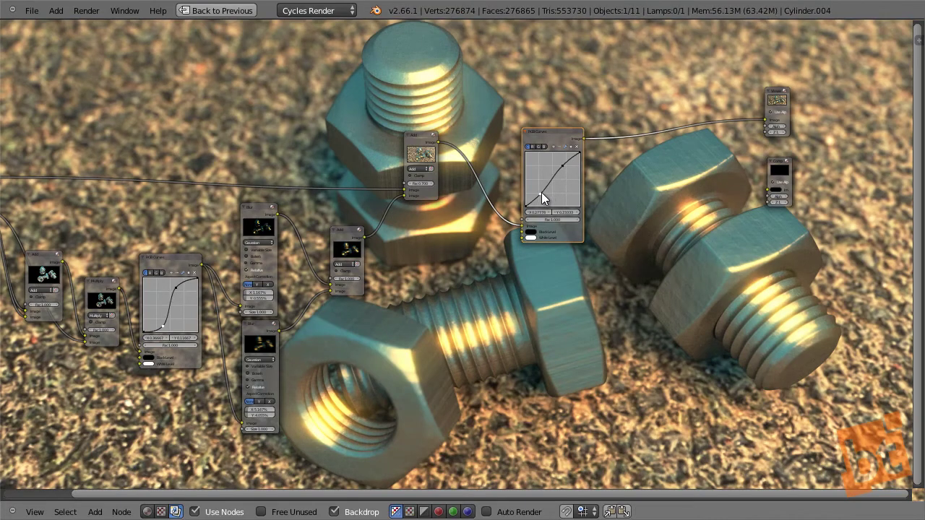
Add a point on the blue channel curve and raise it slightly to cool the render.
{"action": "left_click", "coordinate": [540, 146]}
{"action": "scroll", "coordinate": [568, 182], "scroll_direction": "up", "scroll_amount": 1}
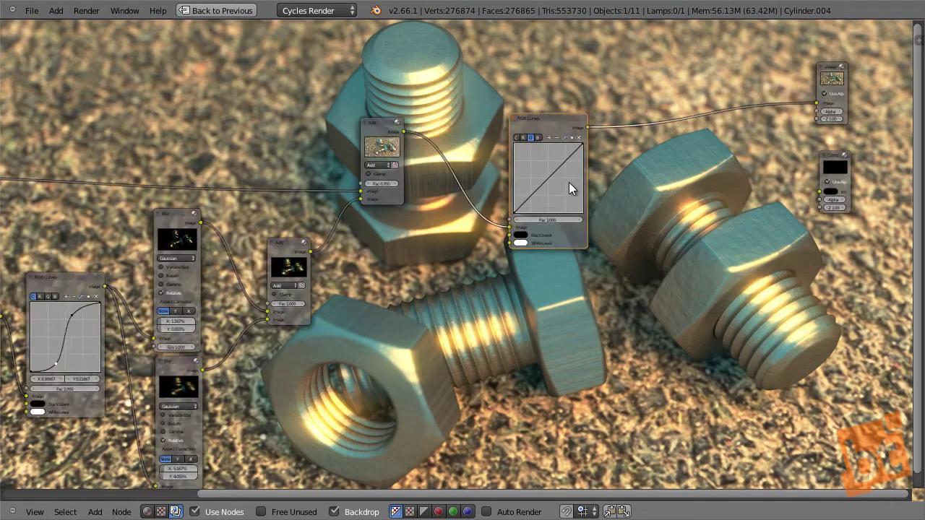
{"action": "scroll", "coordinate": [568, 182], "scroll_direction": "up", "scroll_amount": 2}
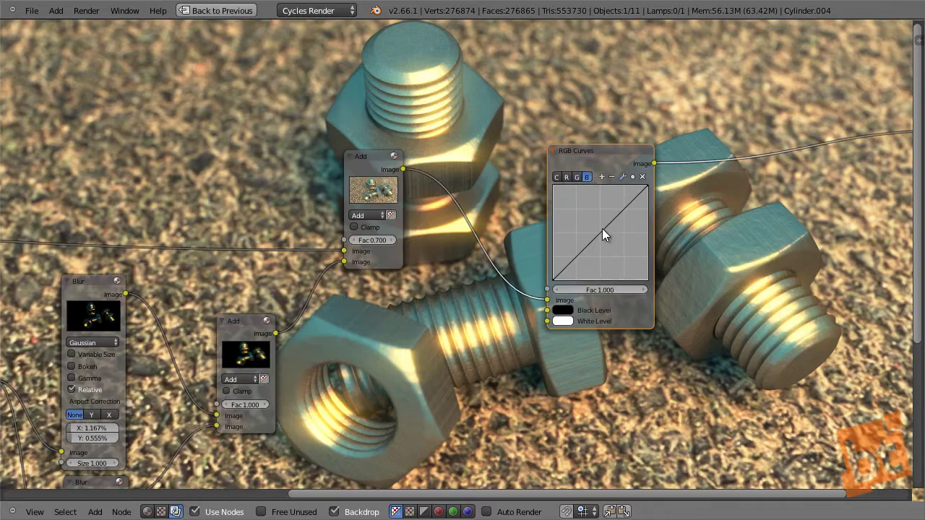
{"action": "left_click_drag", "start_coordinate": [602, 229], "coordinate": [605, 236]}
{"action": "left_click_drag", "start_coordinate": [606, 238], "coordinate": [597, 228]}
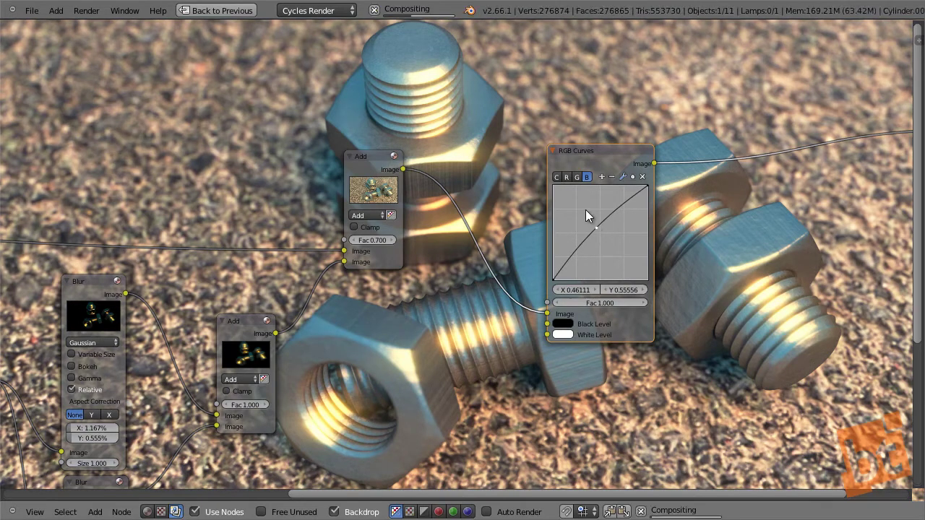
{"action": "scroll", "coordinate": [510, 203], "scroll_direction": "down", "scroll_amount": 2}
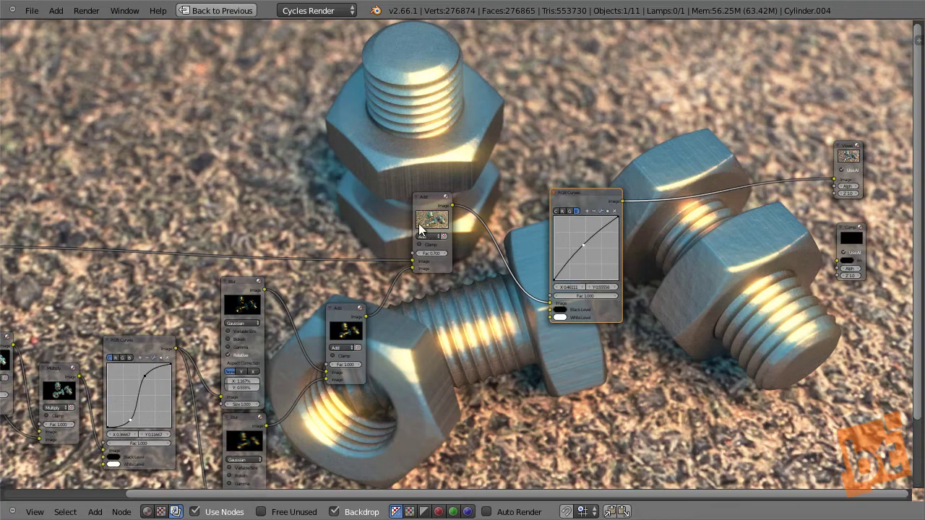
{"action": "middle_click_drag", "start_coordinate": [517, 252], "coordinate": [544, 216]}
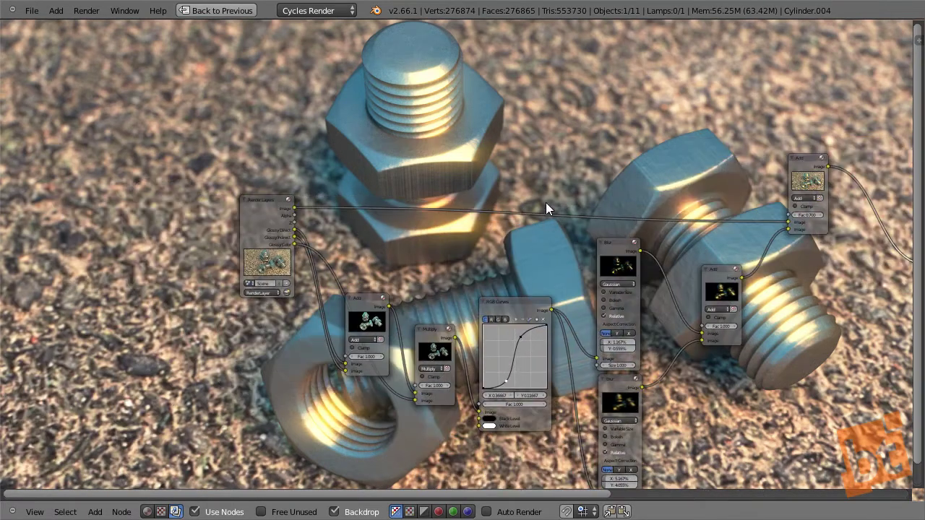
Insert a Filter node on the Render Layers Image link and set its type to Sharpen.
{"action": "key", "text": "g"}
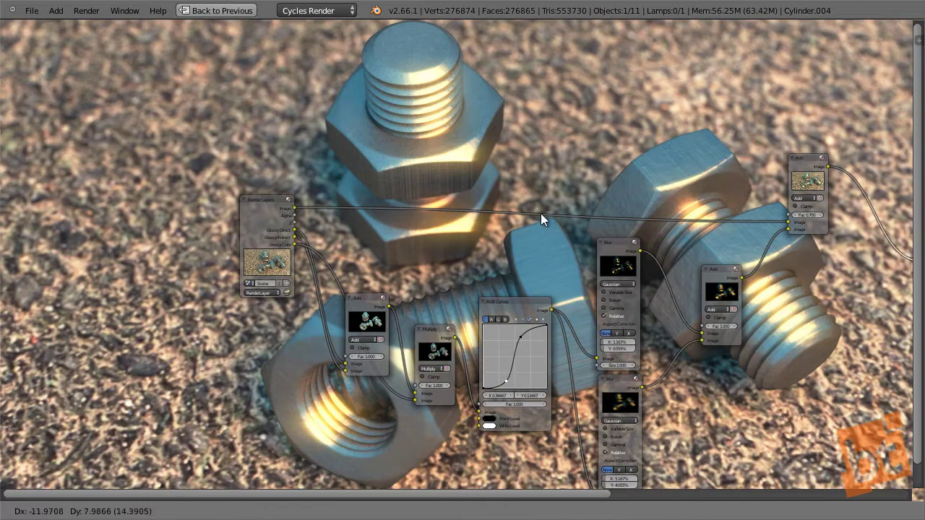
{"action": "right_click", "coordinate": [533, 217]}
{"action": "left_click", "coordinate": [813, 171]}
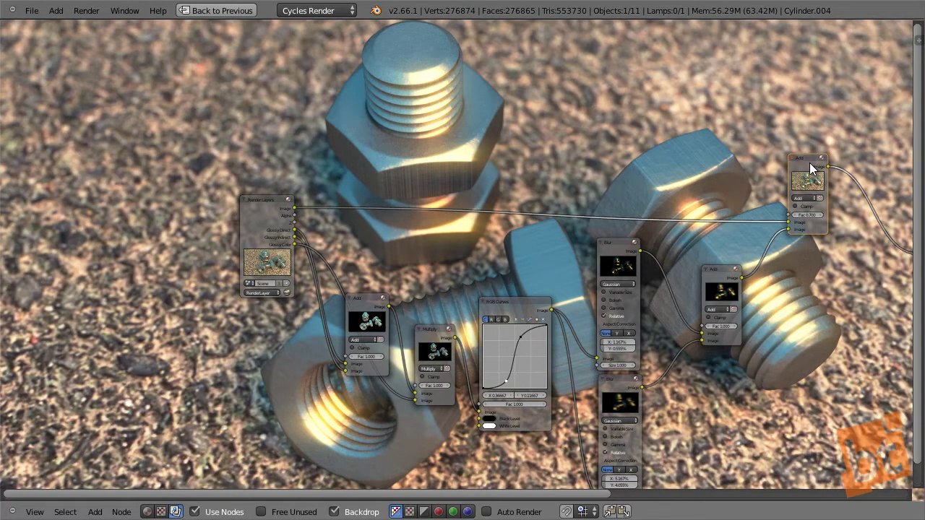
{"action": "key", "text": "shift+a"}
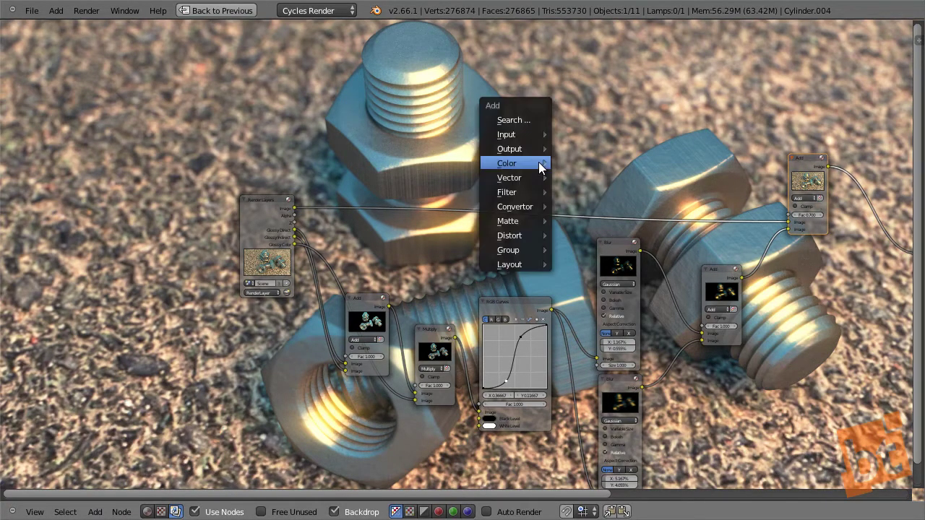
{"action": "mouse_move", "coordinate": [540, 167]}
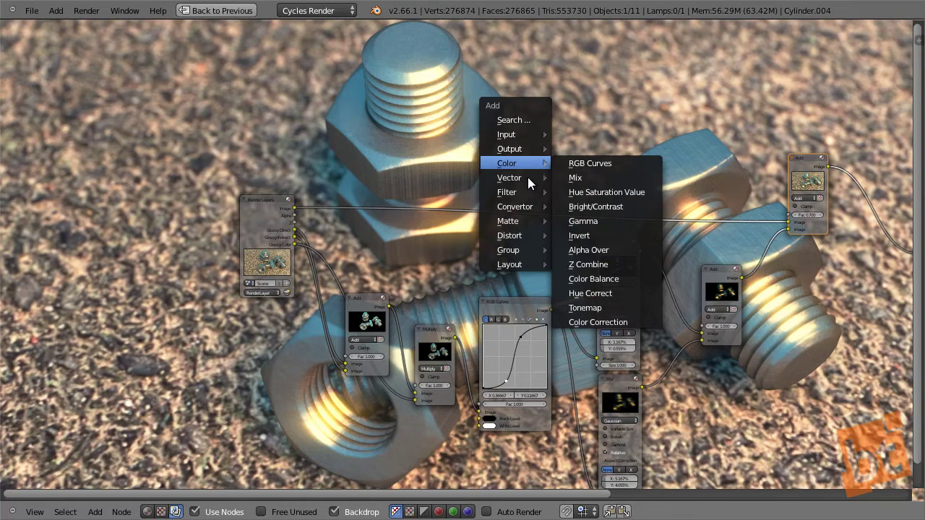
{"action": "mouse_move", "coordinate": [515, 192]}
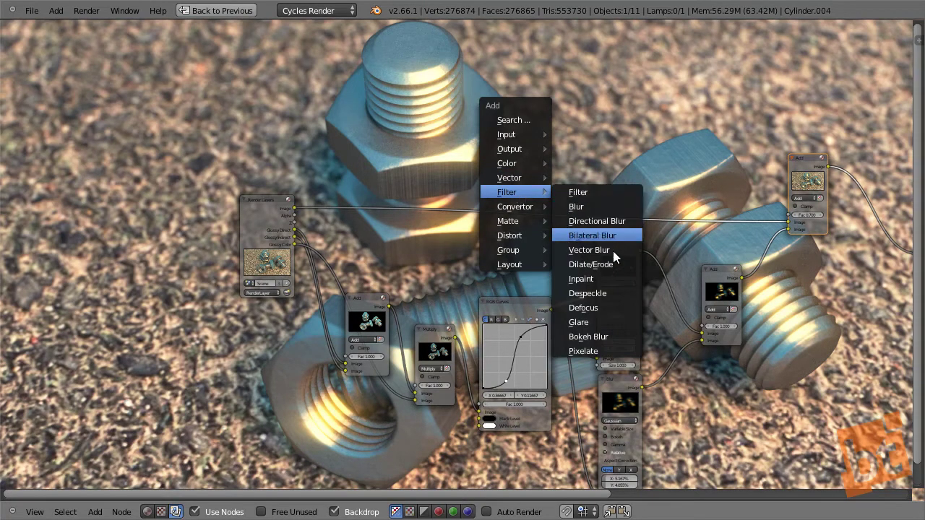
{"action": "left_click", "coordinate": [599, 192]}
{"action": "left_click", "coordinate": [480, 223]}
{"action": "scroll", "coordinate": [479, 223], "scroll_direction": "up", "scroll_amount": 2}
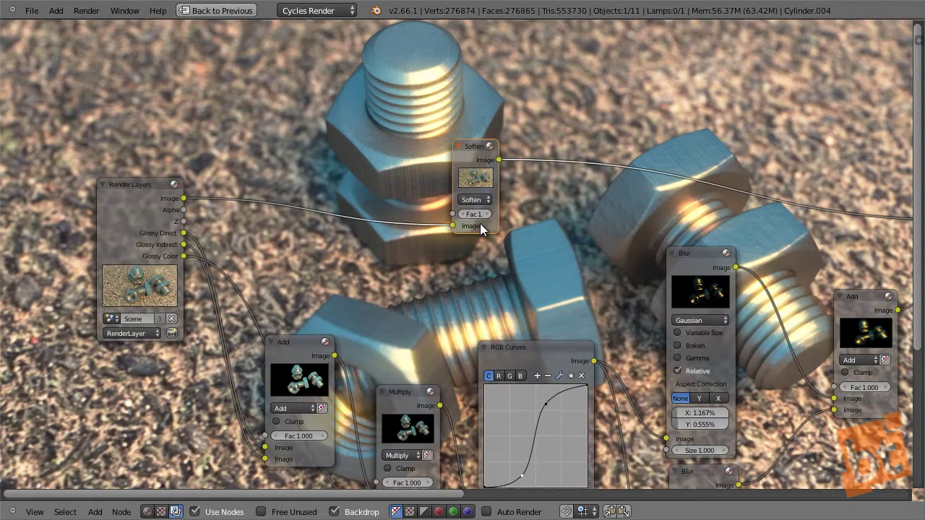
{"action": "scroll", "coordinate": [480, 223], "scroll_direction": "up", "scroll_amount": 2}
{"action": "left_click", "coordinate": [476, 194]}
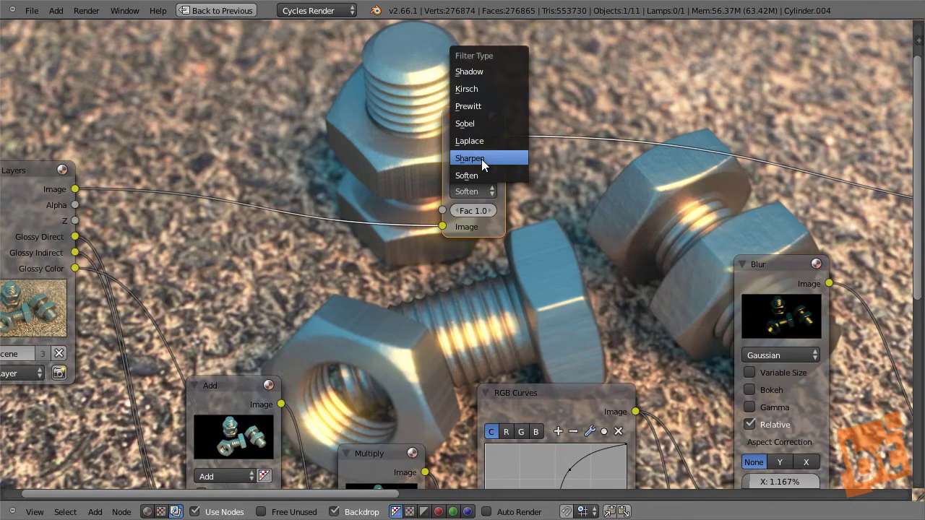
{"action": "left_click", "coordinate": [481, 159]}
Lower the Sharpen factor from 1.0 down to 0.2.
{"action": "middle_click_drag", "start_coordinate": [394, 153], "coordinate": [484, 193]}
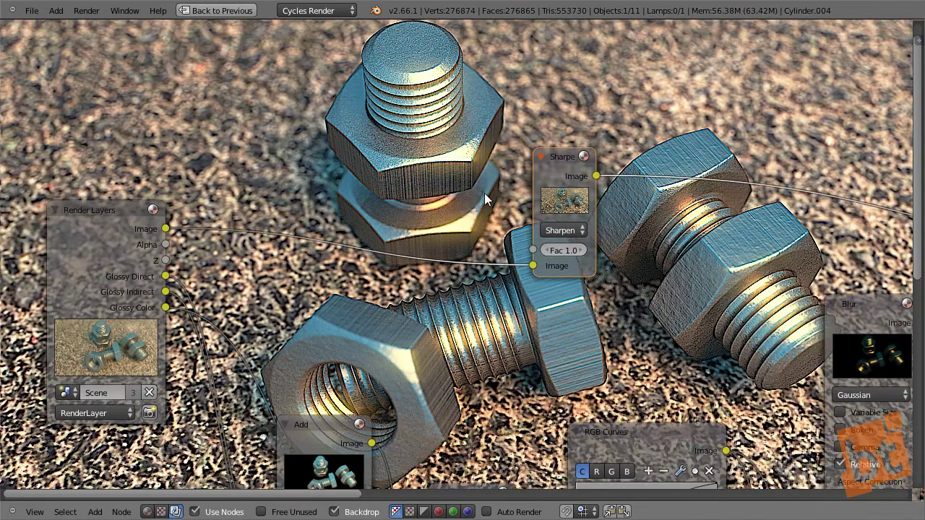
{"action": "left_click", "coordinate": [548, 251]}
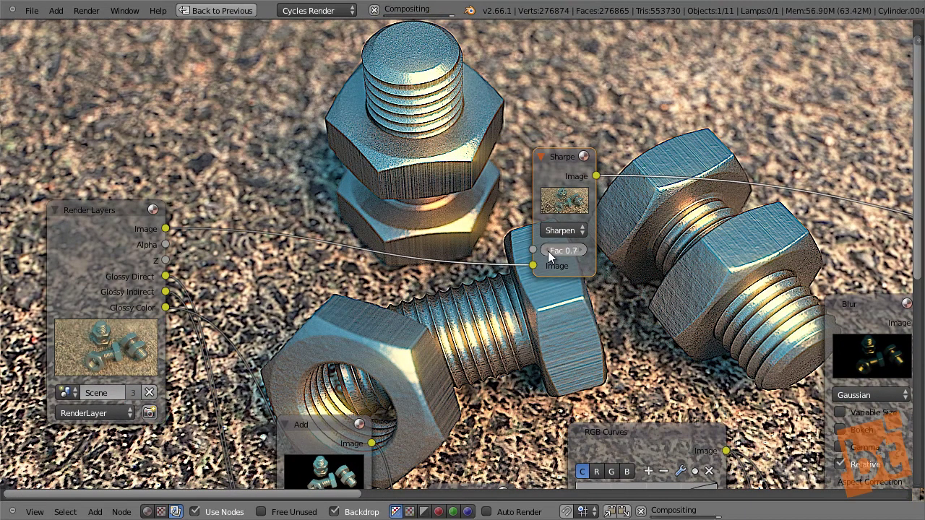
{"action": "left_click", "coordinate": [548, 251]}
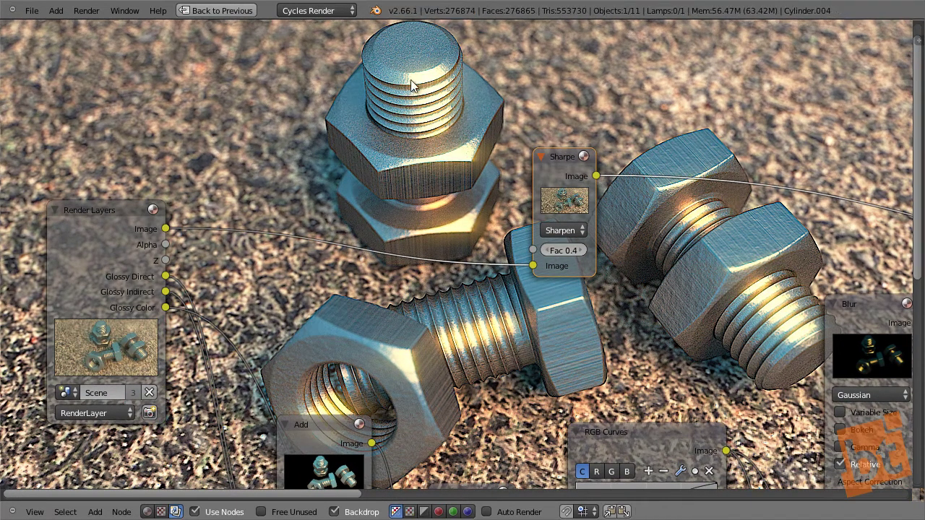
{"action": "left_click", "coordinate": [545, 251]}
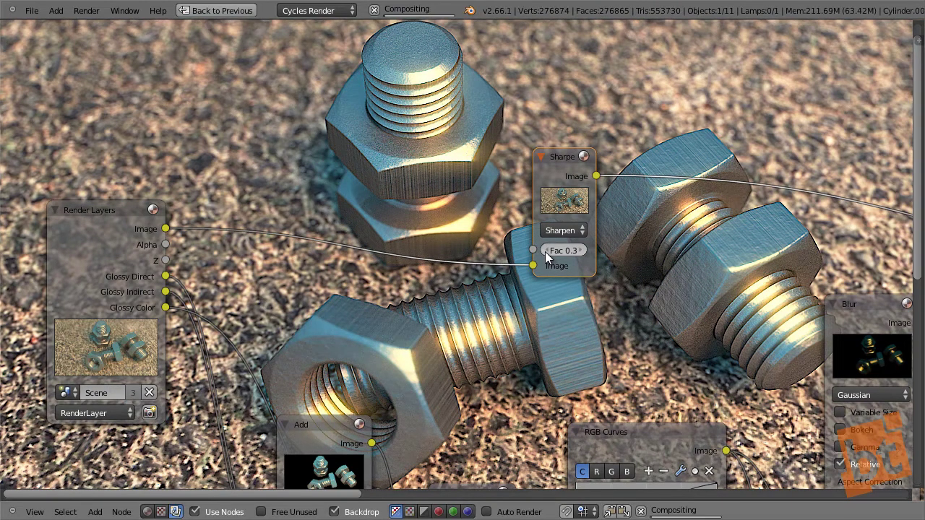
{"action": "left_click", "coordinate": [545, 251]}
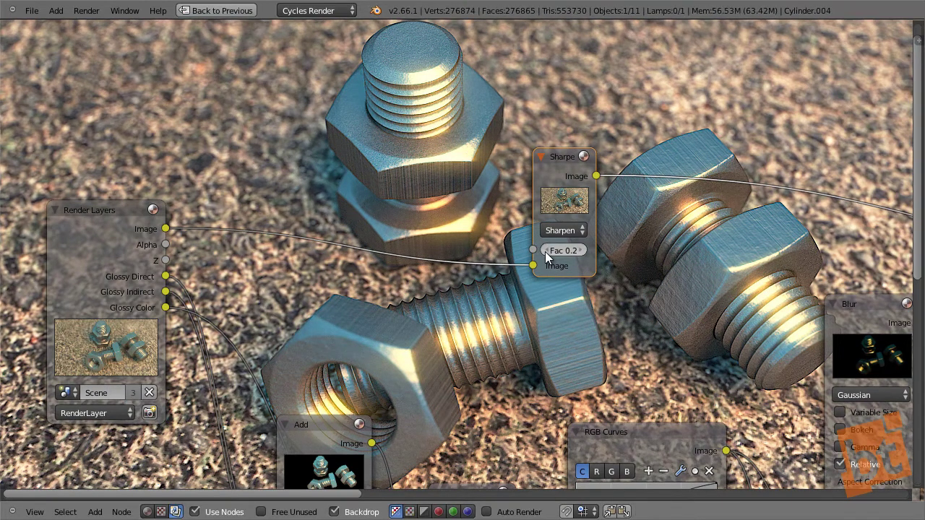
{"action": "scroll", "coordinate": [553, 160], "scroll_direction": "down", "scroll_amount": 4}
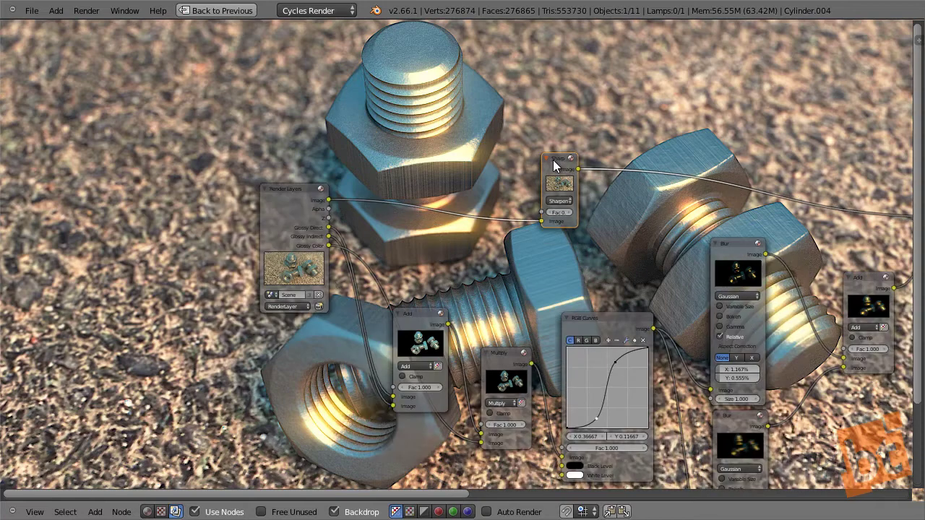
Lower the Sharpen factor to 0.1 and mute then unmute it to compare.
{"action": "middle_click_drag", "start_coordinate": [503, 179], "coordinate": [510, 169]}
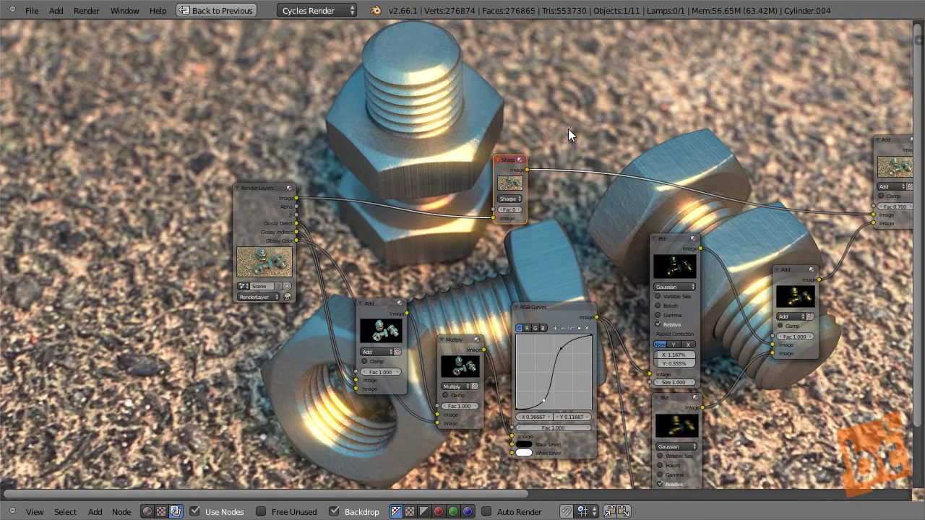
{"action": "scroll", "coordinate": [548, 213], "scroll_direction": "up", "scroll_amount": 5}
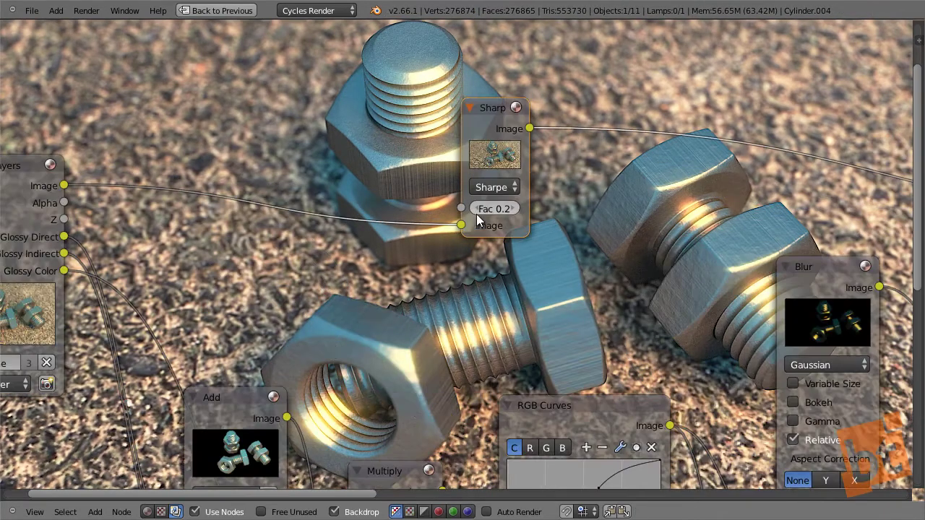
{"action": "left_click", "coordinate": [475, 208]}
{"action": "key", "text": "m"}
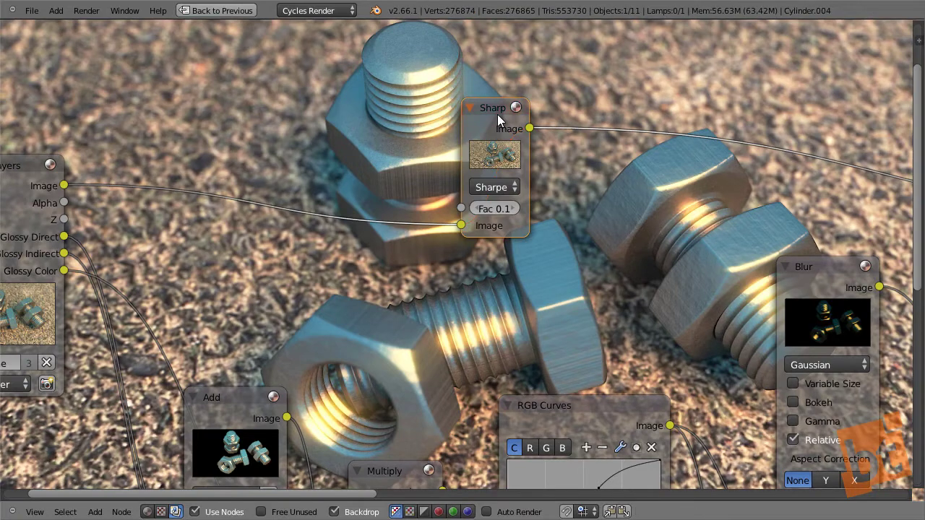
{"action": "key", "text": "m"}
Fit all nodes into view and resize the backdrop preview.
{"action": "key", "text": "Home"}
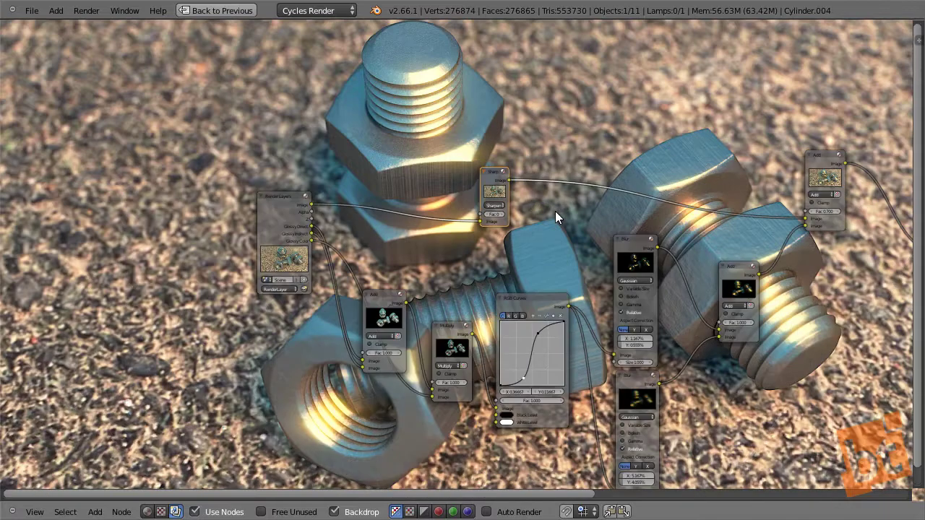
{"action": "key", "text": "alt+v"}
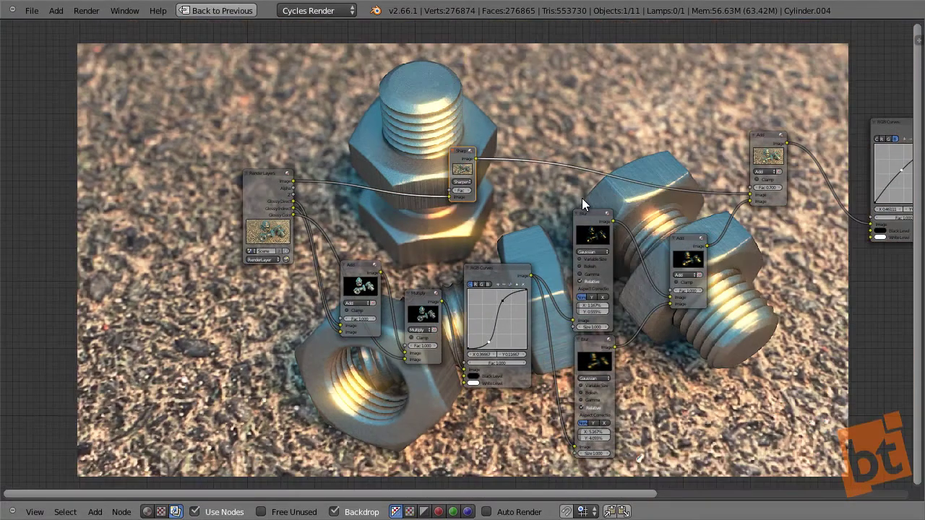
{"action": "key", "text": "alt+v"}
{"action": "key", "text": "alt+v"}
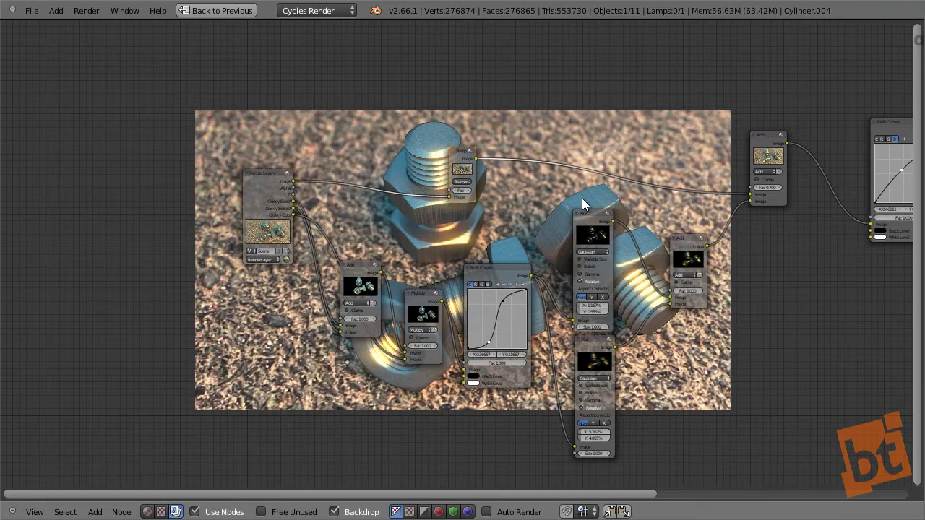
{"action": "key", "text": "v"}
{"action": "key", "text": "v"}
{"action": "key", "text": "v"}
{"action": "key", "text": "v"}
{"action": "key", "text": "v"}
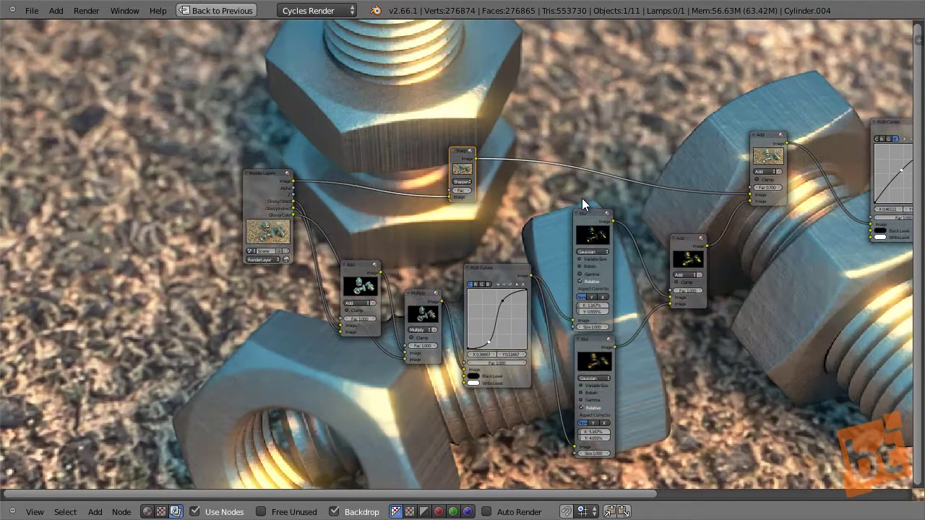
{"action": "key", "text": "alt+v"}
{"action": "key", "text": "alt+v"}
{"action": "key", "text": "alt+v"}
{"action": "key", "text": "v"}
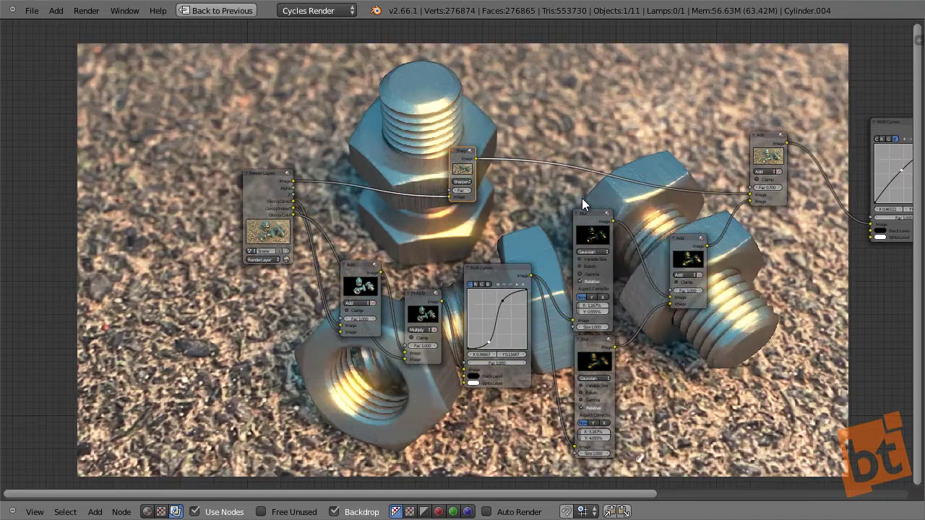
{"action": "key", "text": "v"}
Move the Viewer and Composite nodes further right of the final RGB Curves node.
{"action": "middle_click_drag", "start_coordinate": [596, 190], "coordinate": [289, 222]}
{"action": "scroll", "coordinate": [293, 226], "scroll_direction": "down", "scroll_amount": 4}
{"action": "scroll", "coordinate": [417, 220], "scroll_direction": "down", "scroll_amount": 4, "text": "ctrl"}
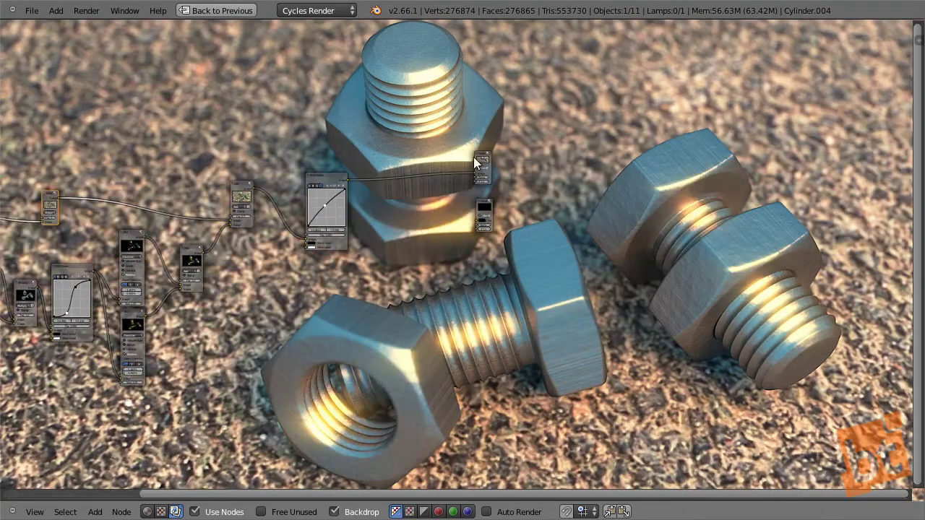
{"action": "left_click_drag", "start_coordinate": [477, 157], "coordinate": [580, 159]}
{"action": "left_click_drag", "start_coordinate": [483, 206], "coordinate": [592, 213]}
{"action": "scroll", "coordinate": [385, 188], "scroll_direction": "up", "scroll_amount": 4}
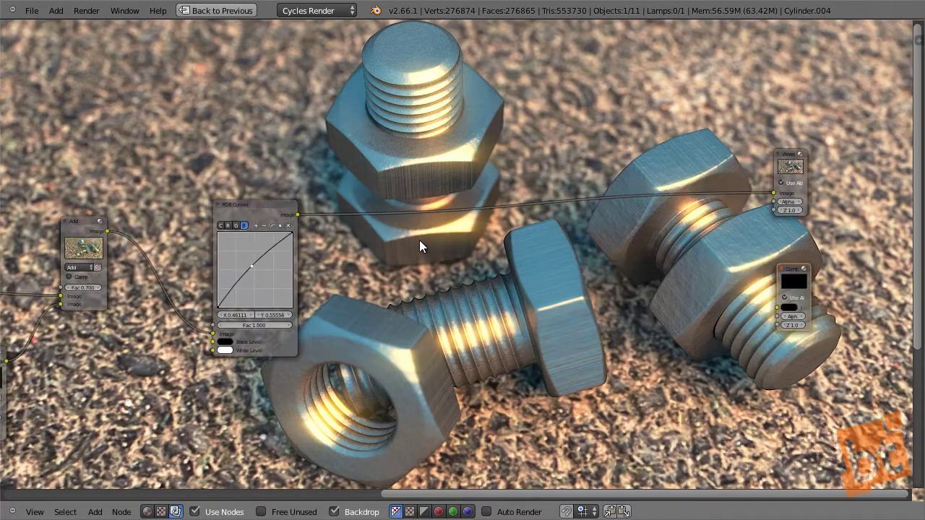
{"action": "scroll", "coordinate": [420, 241], "scroll_direction": "up", "scroll_amount": 1}
Insert a Mix node on the link between RGB Curves and the Viewer.
{"action": "key", "text": "shift+a"}
{"action": "mouse_move", "coordinate": [444, 267]}
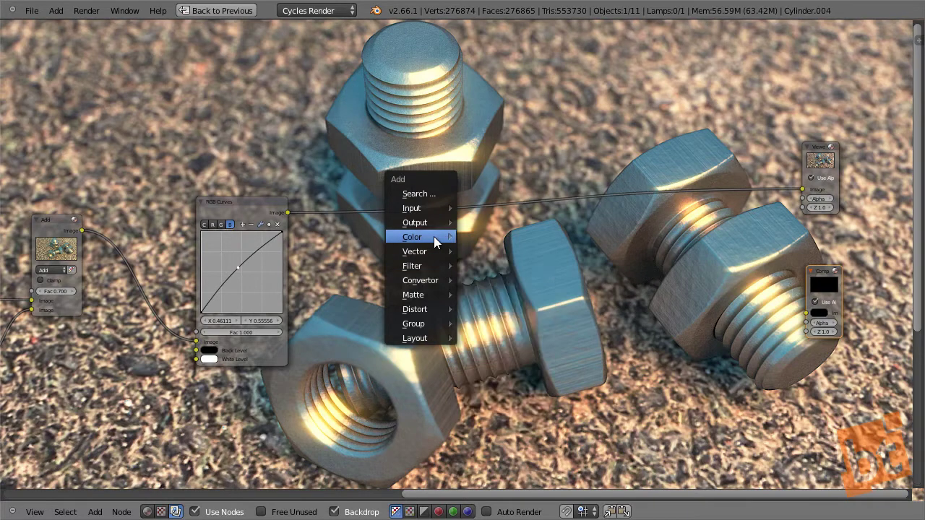
{"action": "mouse_move", "coordinate": [433, 239]}
{"action": "left_click", "coordinate": [521, 251]}
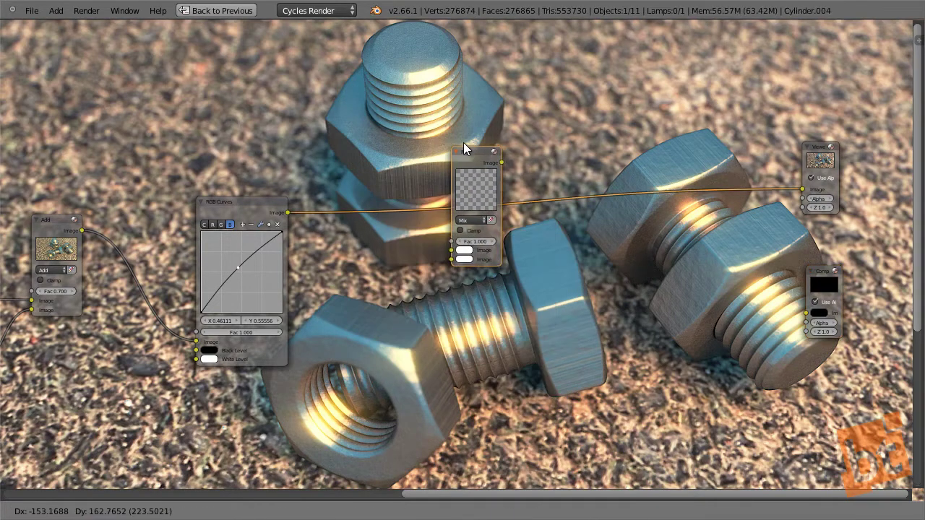
{"action": "left_click", "coordinate": [463, 144]}
{"action": "scroll", "coordinate": [473, 273], "scroll_direction": "up", "scroll_amount": 1}
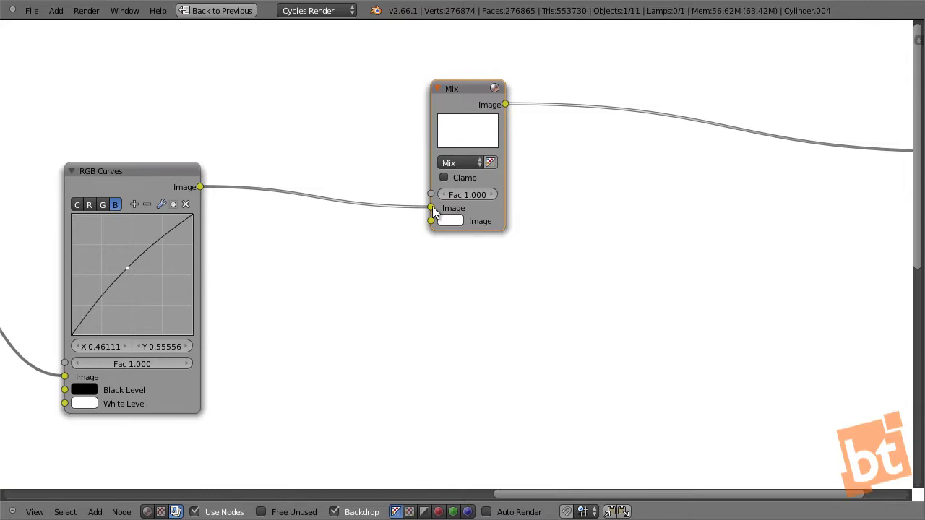
Plug the curves into the Mix's first Image input and set the second Image colour to black.
{"action": "mouse_move", "coordinate": [431, 207]}
{"action": "left_mouse_down"}
{"action": "mouse_move", "coordinate": [412, 220]}
{"action": "mouse_move", "coordinate": [430, 220]}
{"action": "left_mouse_up"}
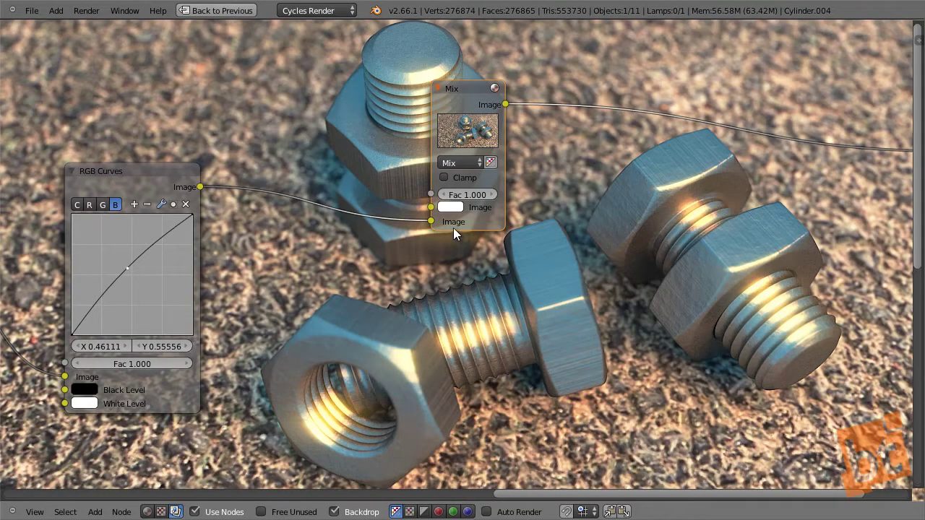
{"action": "left_click_drag", "start_coordinate": [429, 221], "coordinate": [431, 206]}
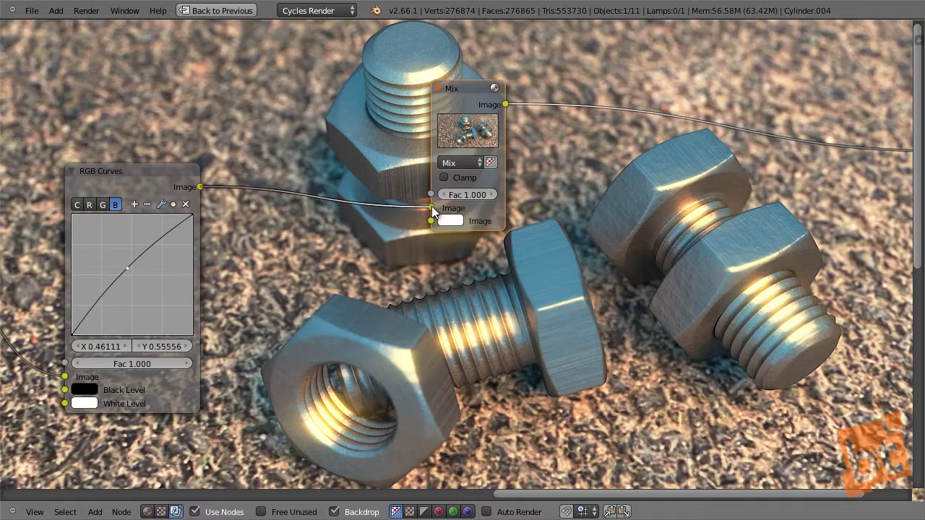
{"action": "left_click", "coordinate": [452, 222]}
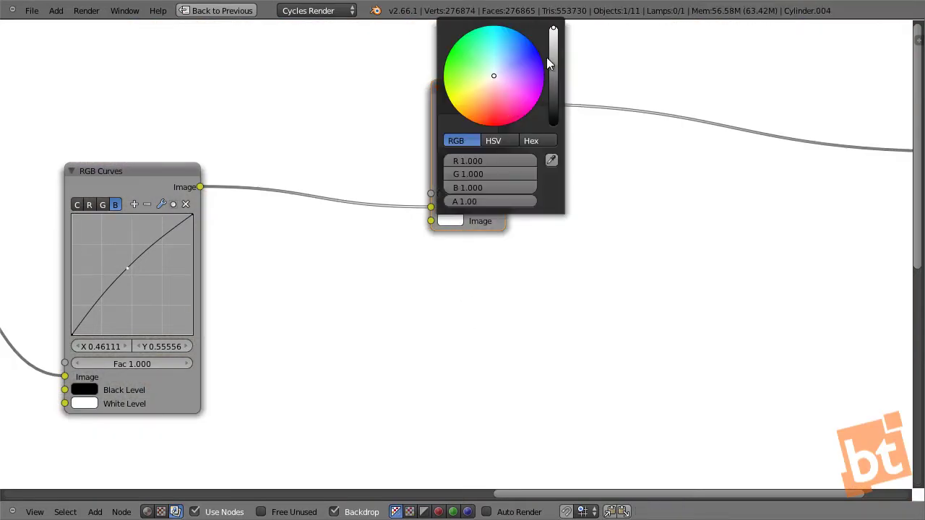
{"action": "left_click_drag", "start_coordinate": [547, 64], "coordinate": [556, 136]}
{"action": "middle_click_drag", "start_coordinate": [473, 253], "coordinate": [564, 325]}
Add an Ellipse Mask node and connect its Mask output to the Mix factor.
{"action": "scroll", "coordinate": [454, 262], "scroll_direction": "down", "scroll_amount": 2}
{"action": "key", "text": "shift+a"}
{"action": "mouse_move", "coordinate": [399, 195]}
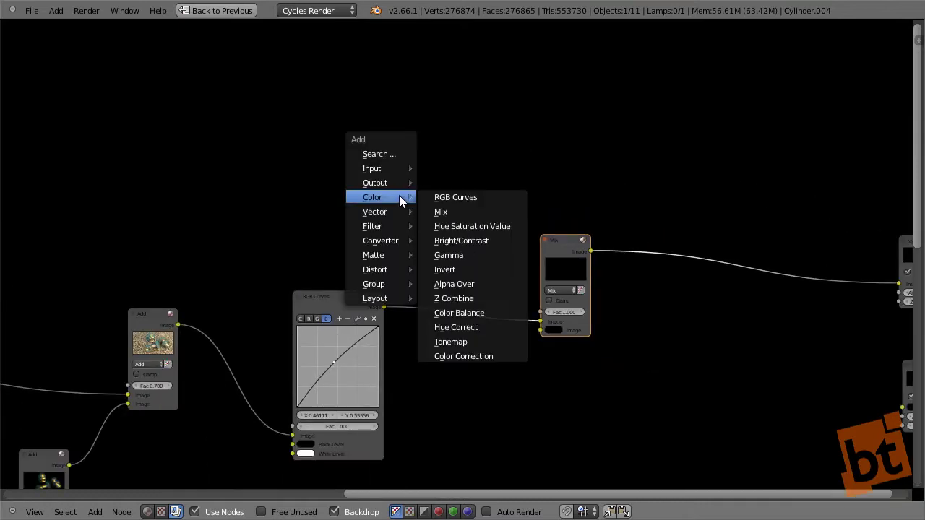
{"action": "mouse_move", "coordinate": [393, 256]}
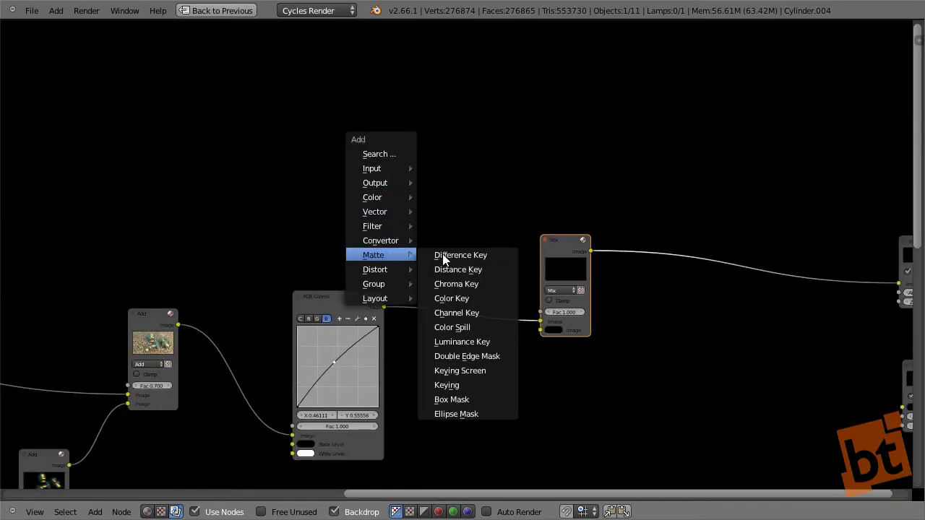
{"action": "left_click", "coordinate": [483, 414]}
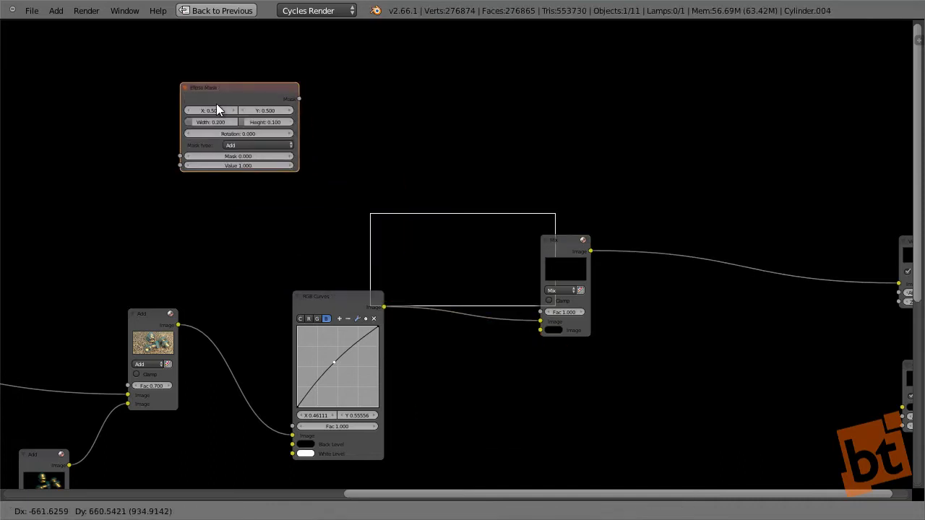
{"action": "left_click", "coordinate": [293, 149]}
{"action": "left_click_drag", "start_coordinate": [337, 156], "coordinate": [544, 313]}
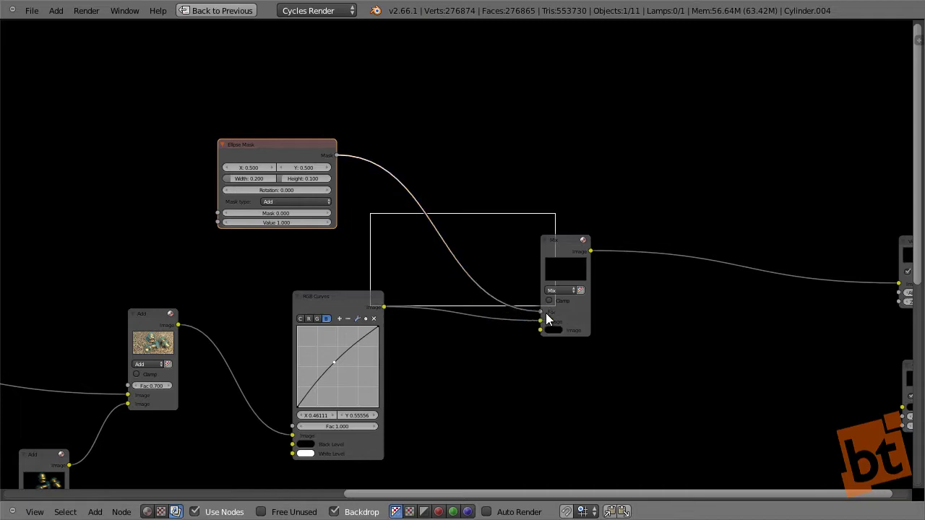
Set the Ellipse Mask type to Subtract and its Mask value to 1.0.
{"action": "scroll", "coordinate": [544, 273], "scroll_direction": "up", "scroll_amount": 1}
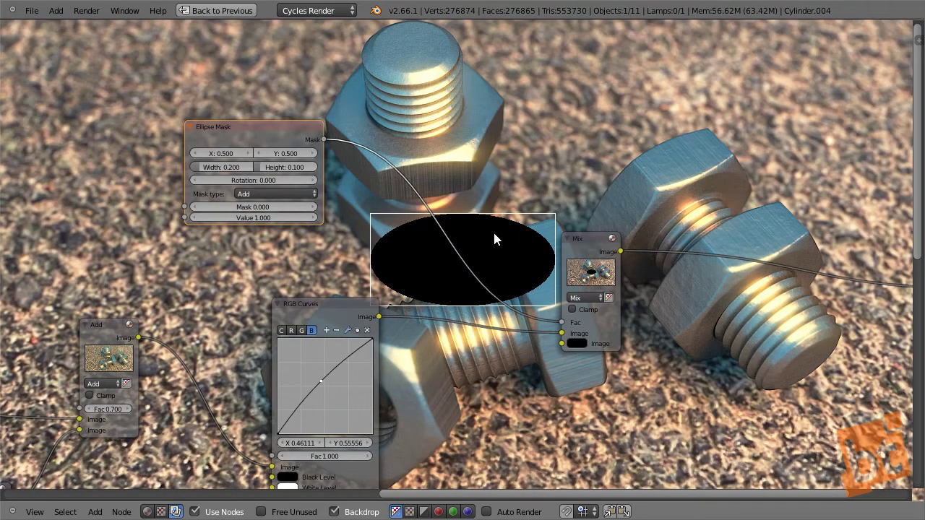
{"action": "left_click", "coordinate": [260, 192]}
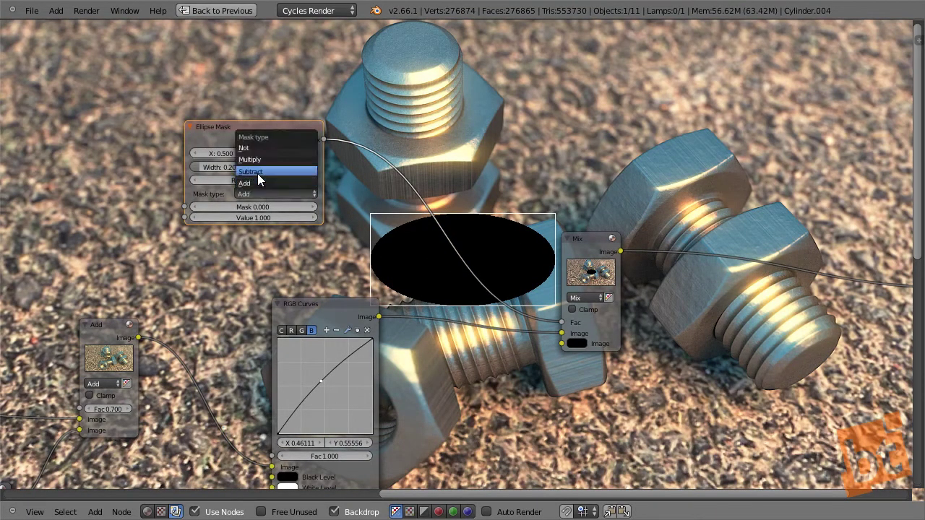
{"action": "left_click", "coordinate": [257, 173]}
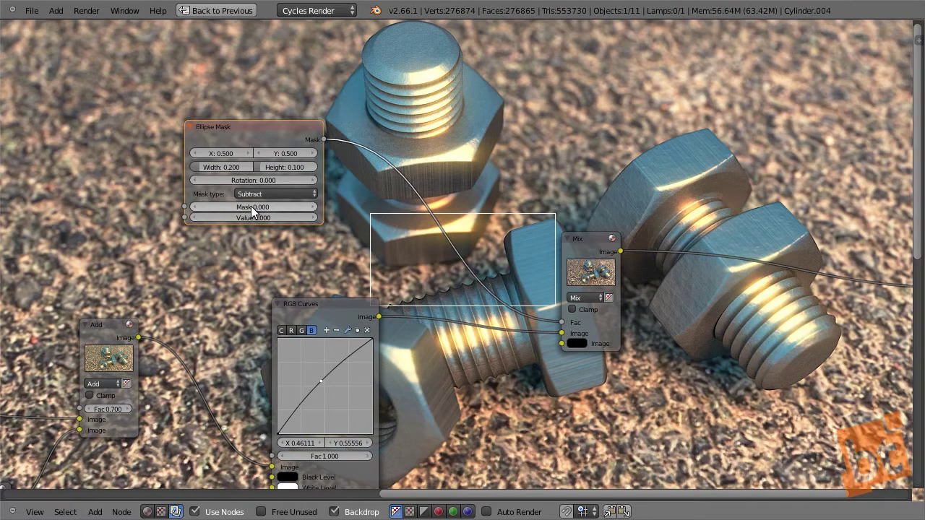
{"action": "left_click_drag", "start_coordinate": [253, 210], "coordinate": [311, 210]}
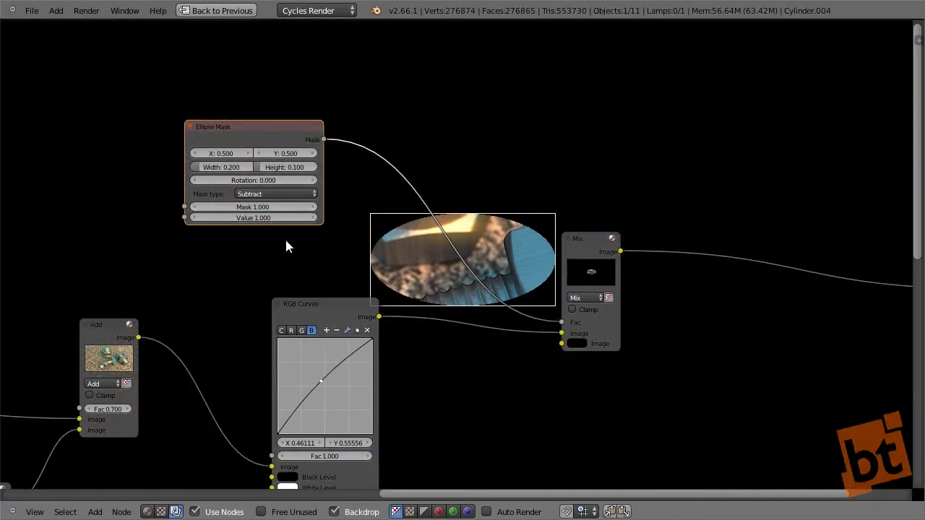
{"action": "scroll", "coordinate": [249, 208], "scroll_direction": "up", "scroll_amount": 2}
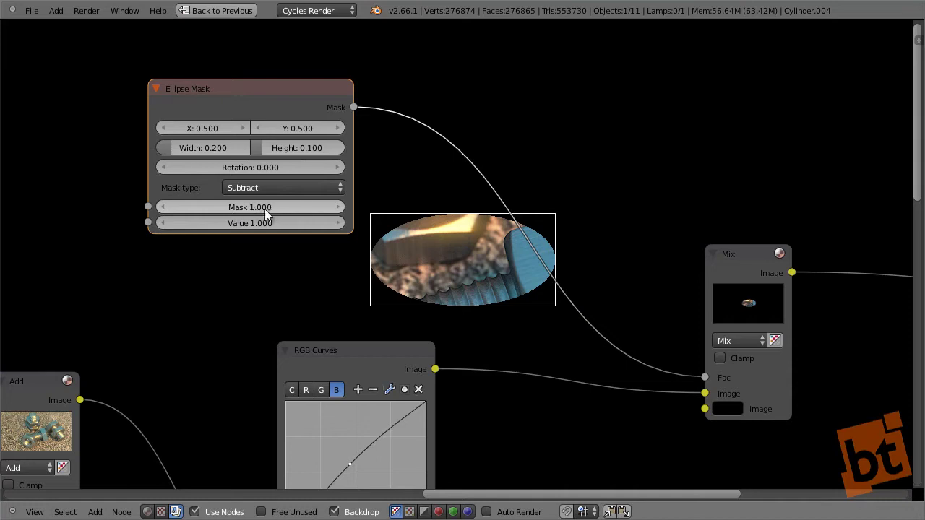
Set the Ellipse Mask width to 0.982 and height to 0.536.
{"action": "middle_click_drag", "start_coordinate": [257, 209], "coordinate": [258, 245]}
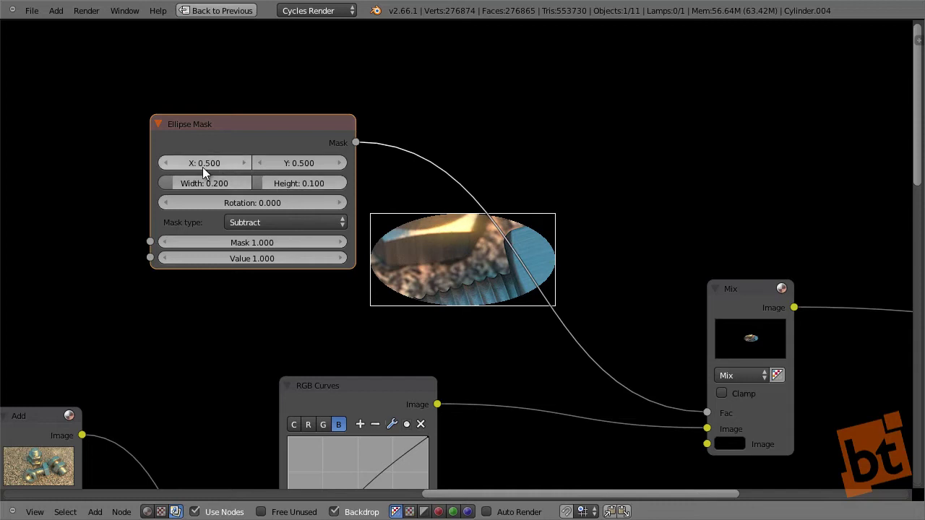
{"action": "left_click_drag", "start_coordinate": [202, 187], "coordinate": [260, 218]}
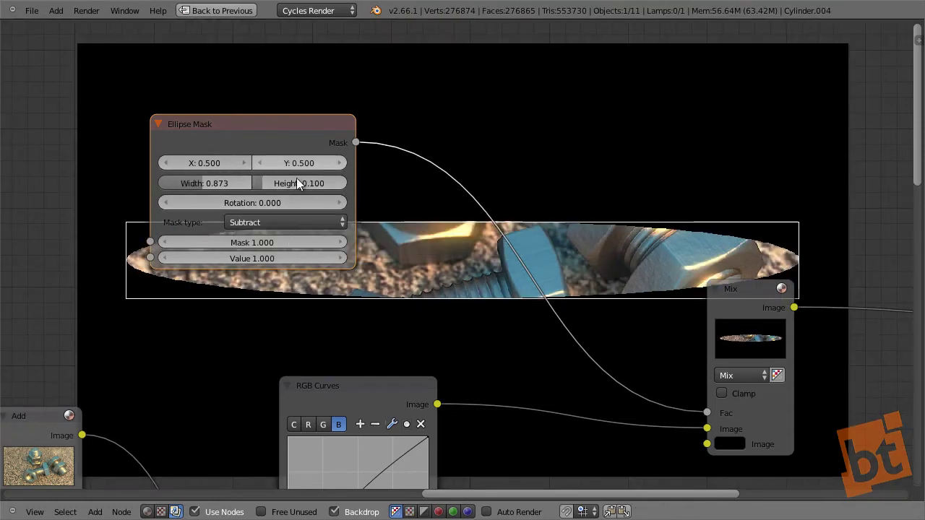
{"action": "mouse_move", "coordinate": [296, 181]}
{"action": "left_mouse_down"}
{"action": "mouse_move", "coordinate": [283, 186]}
{"action": "mouse_move", "coordinate": [293, 187]}
{"action": "left_mouse_up"}
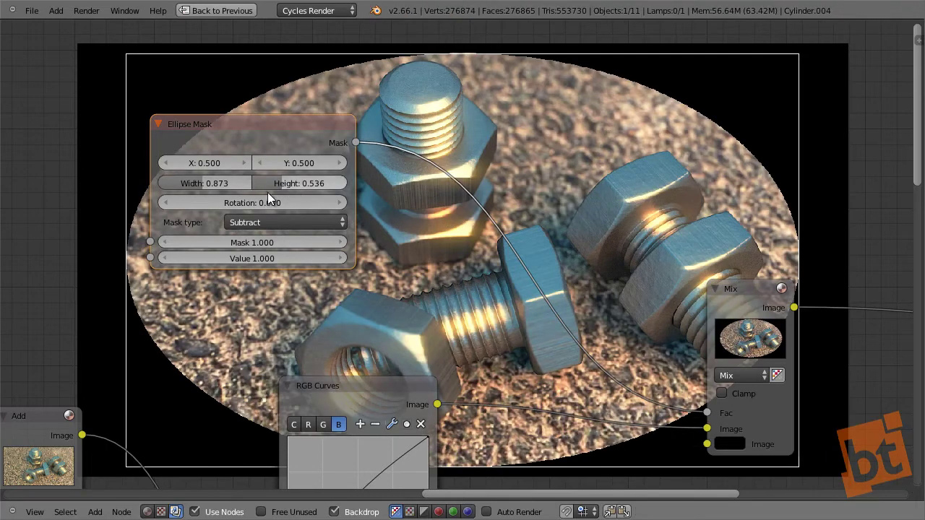
{"action": "left_click_drag", "start_coordinate": [205, 177], "coordinate": [208, 177]}
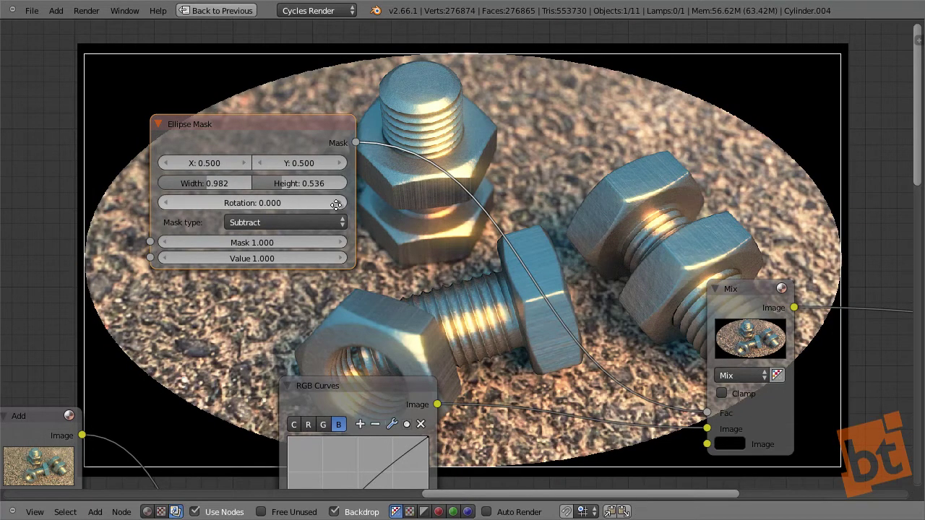
{"action": "middle_click_drag", "start_coordinate": [373, 151], "coordinate": [314, 151]}
Insert a Blur node between the Ellipse Mask and the Mix node.
{"action": "key", "text": "shift+a"}
{"action": "mouse_move", "coordinate": [478, 136]}
{"action": "mouse_move", "coordinate": [455, 106]}
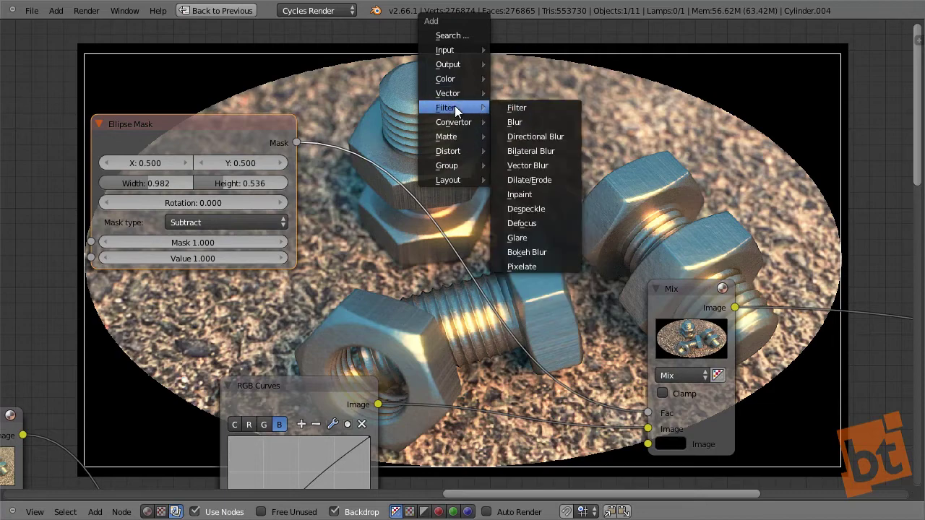
{"action": "left_click", "coordinate": [526, 123]}
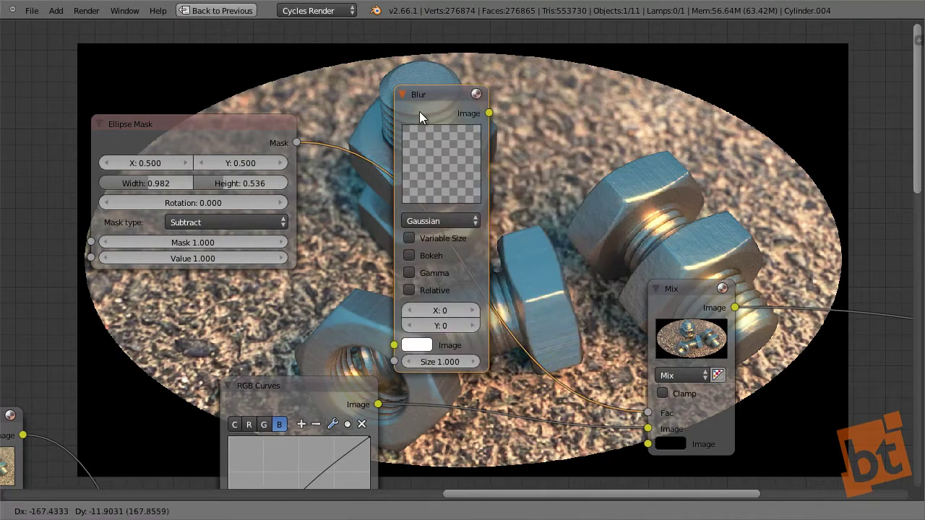
{"action": "left_click", "coordinate": [419, 111]}
Make the blur Relative with X 43.333% and Y 31.111%.
{"action": "left_click_drag", "start_coordinate": [437, 275], "coordinate": [516, 273]}
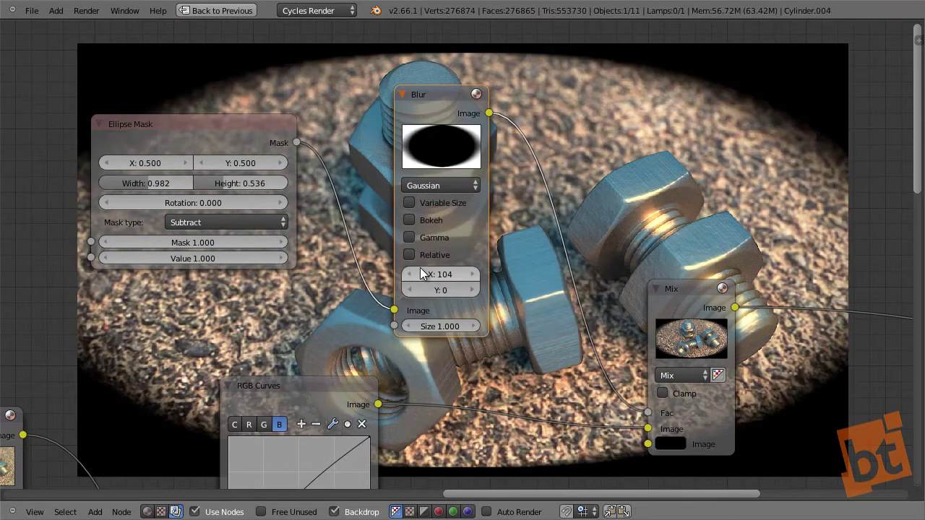
{"action": "left_click", "coordinate": [409, 254]}
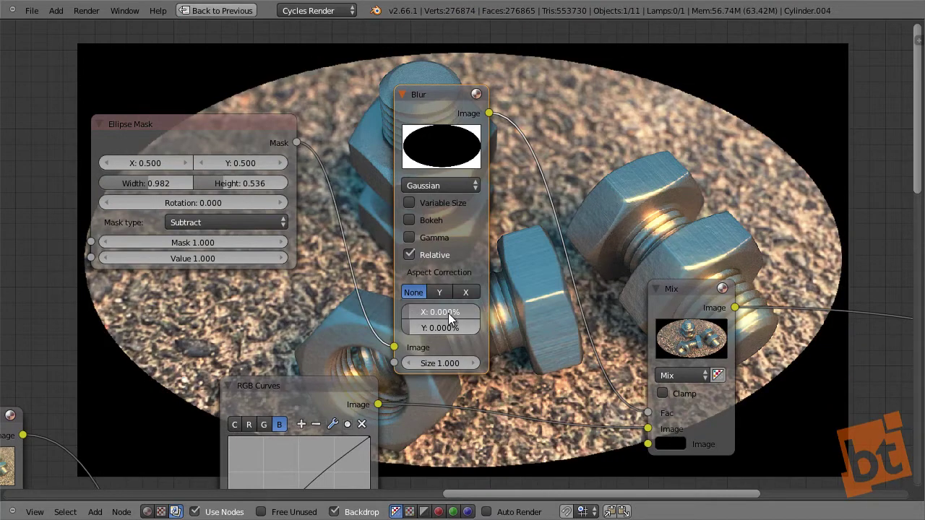
{"action": "left_click_drag", "start_coordinate": [448, 312], "coordinate": [430, 327]}
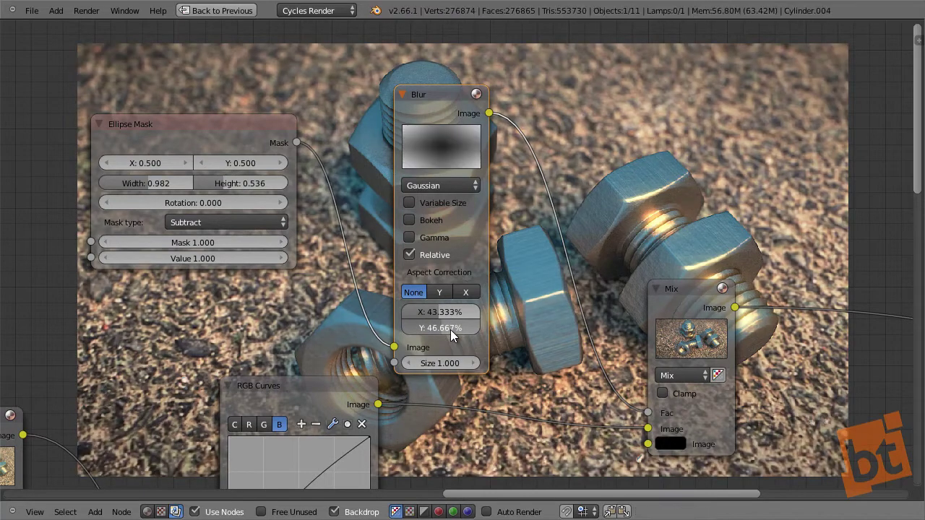
{"action": "left_click_drag", "start_coordinate": [450, 329], "coordinate": [434, 330]}
{"action": "middle_click_drag", "start_coordinate": [504, 229], "coordinate": [138, 215]}
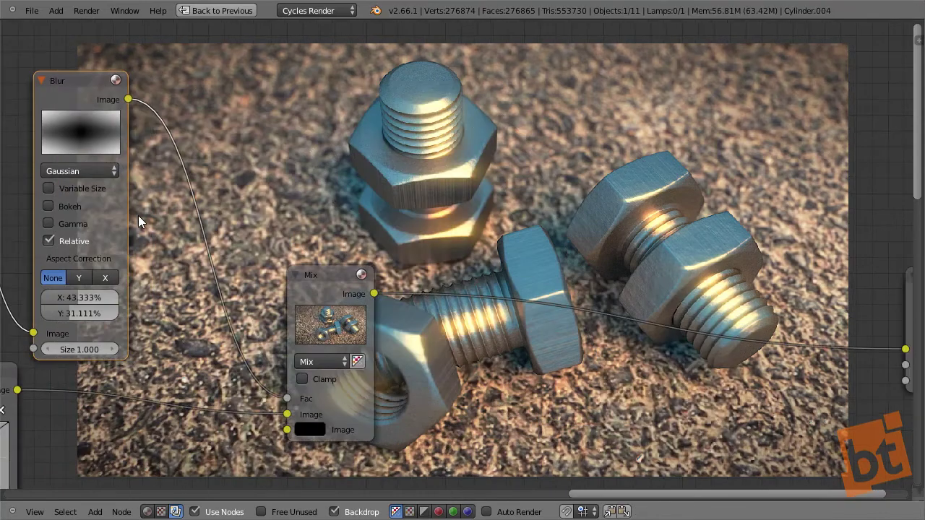
{"action": "scroll", "coordinate": [138, 216], "scroll_direction": "down", "scroll_amount": 3}
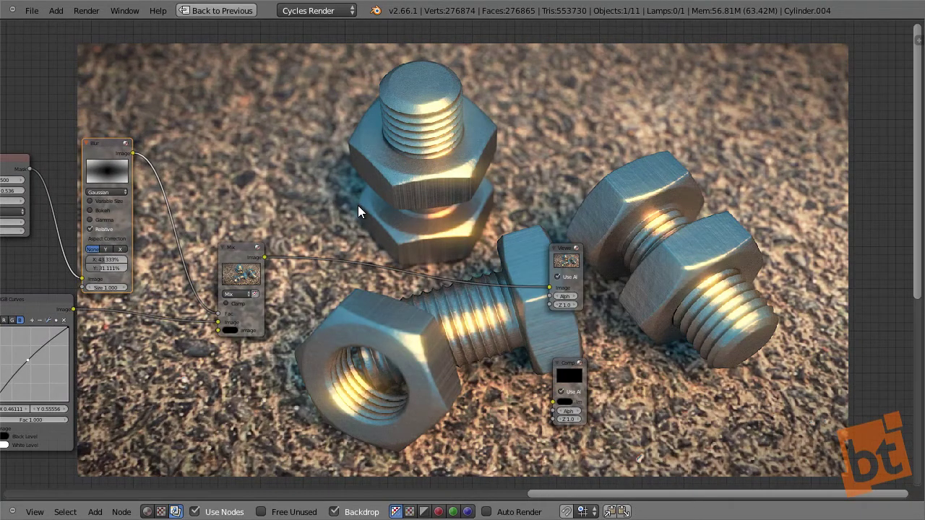
{"action": "middle_click_drag", "start_coordinate": [358, 206], "coordinate": [491, 238]}
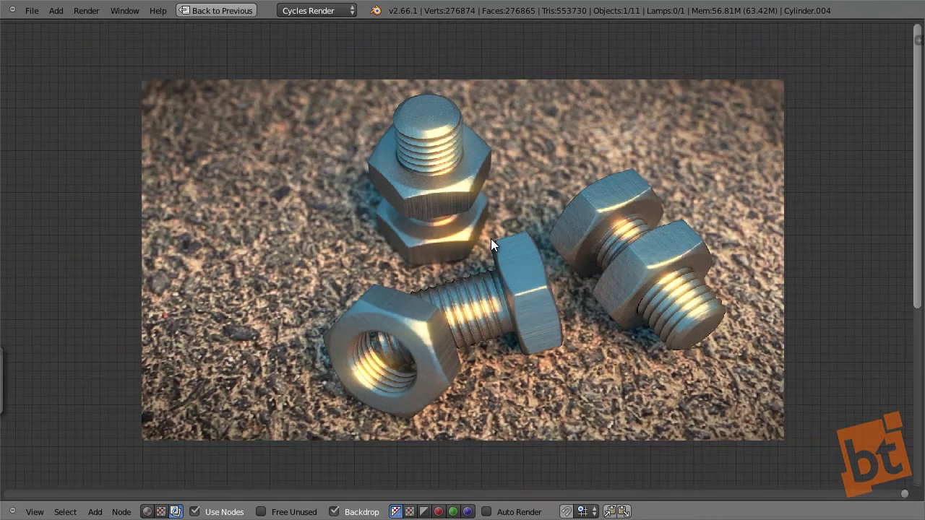
{"action": "key", "text": "alt+v"}
{"action": "middle_click_drag", "start_coordinate": [612, 279], "coordinate": [650, 283]}
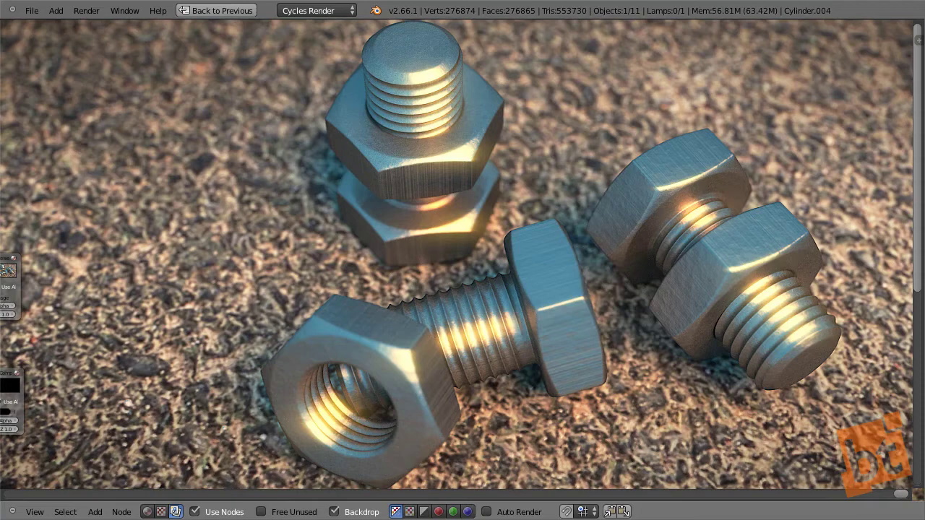